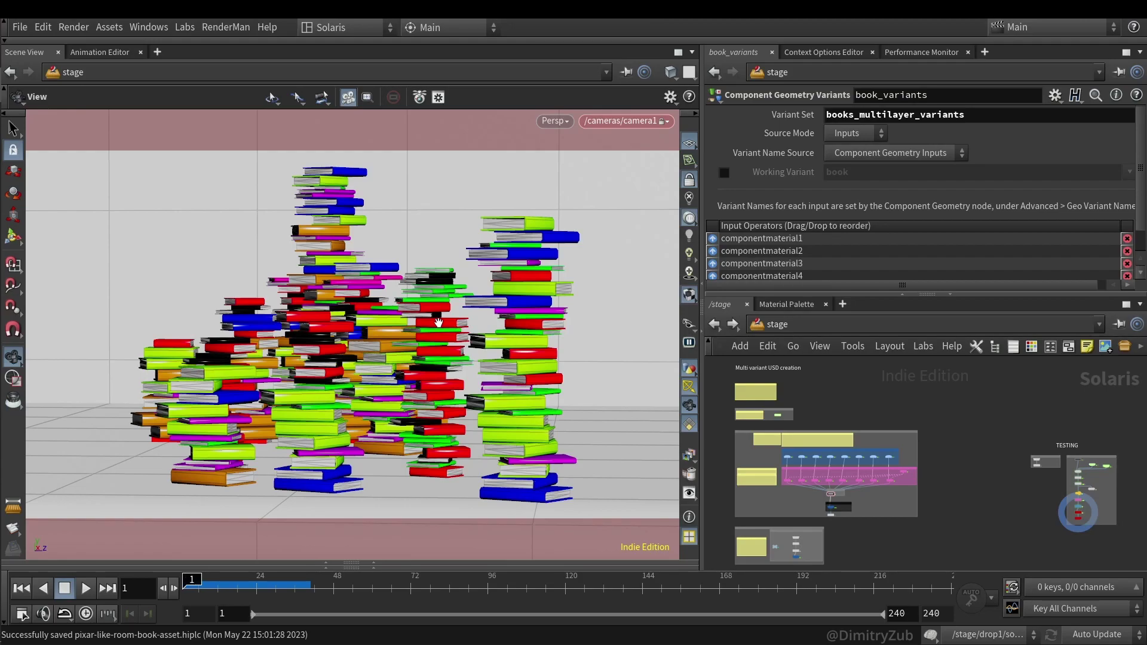
- Bring the TESTING box into view and inspect the karmarendersettings node
middle_click_drag(1019, 478, 926, 470)
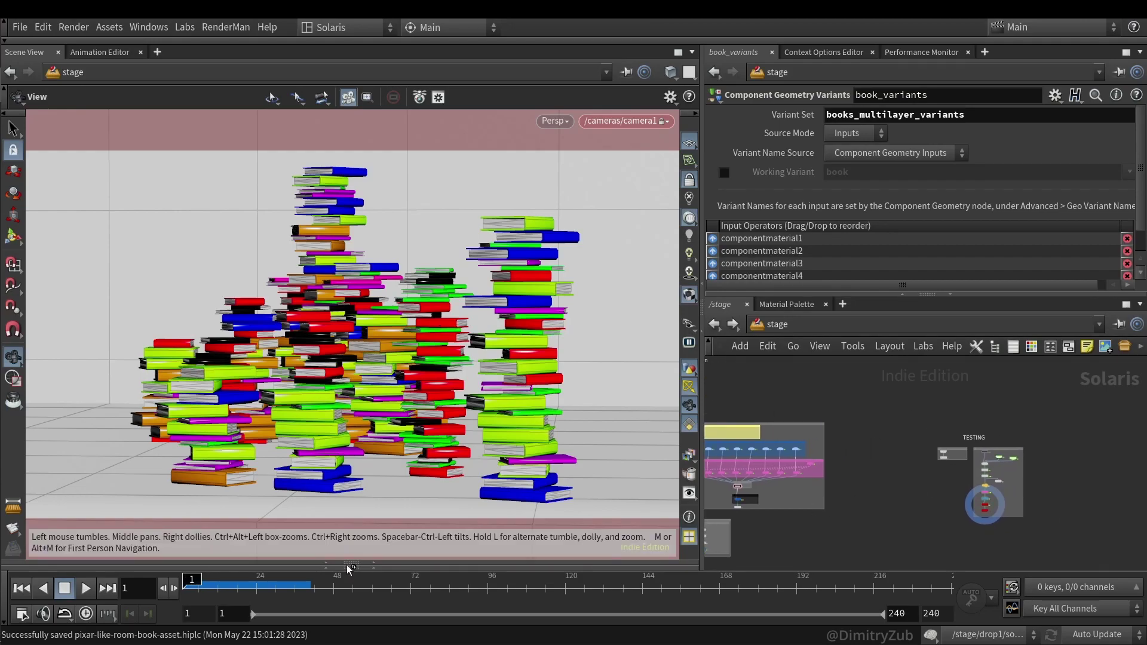
scroll(986, 490, "up", 8)
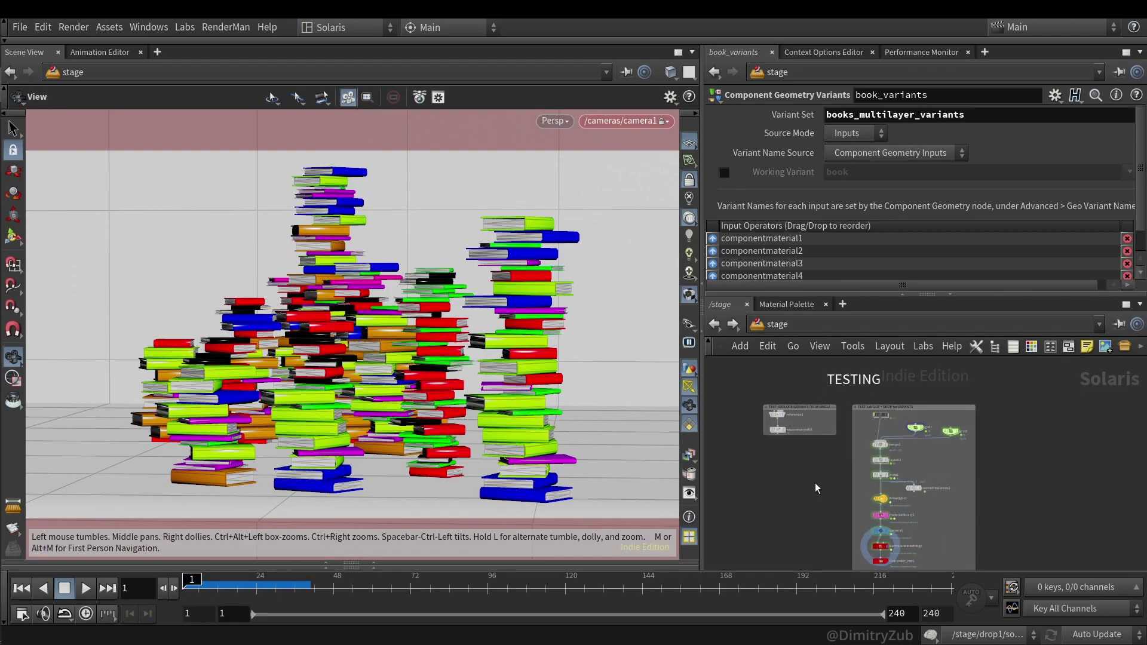
left_click(905, 538)
left_click(552, 121)
left_click(555, 198)
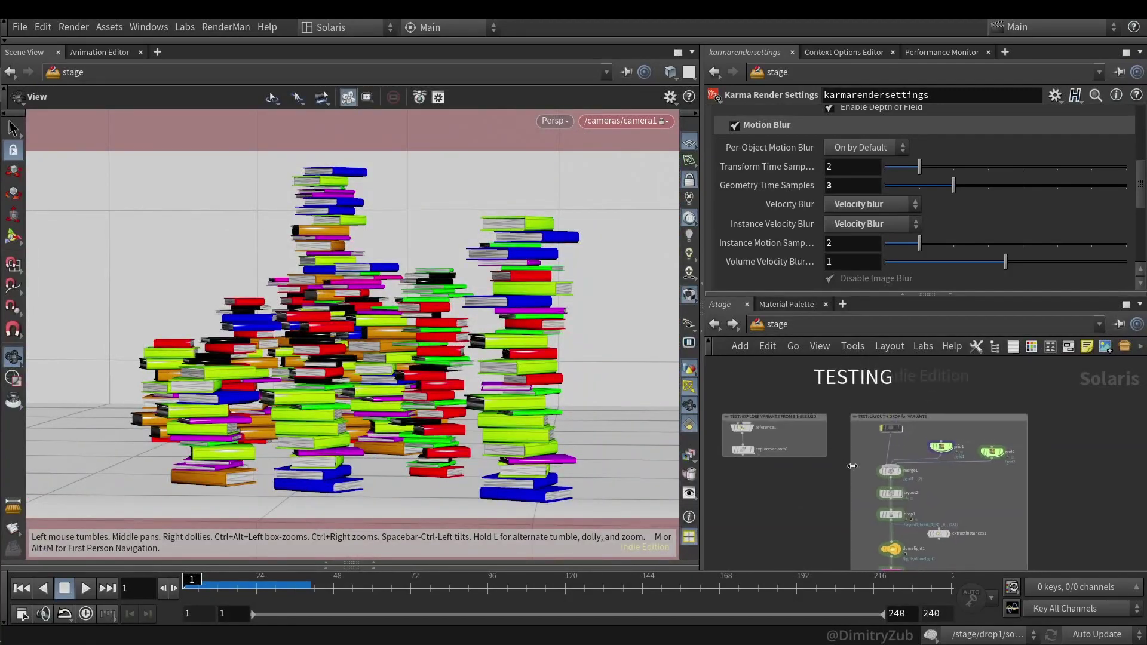
- Select layout2 and pick book 0 in its Asset Gallery
middle_click_drag(870, 360, 852, 369)
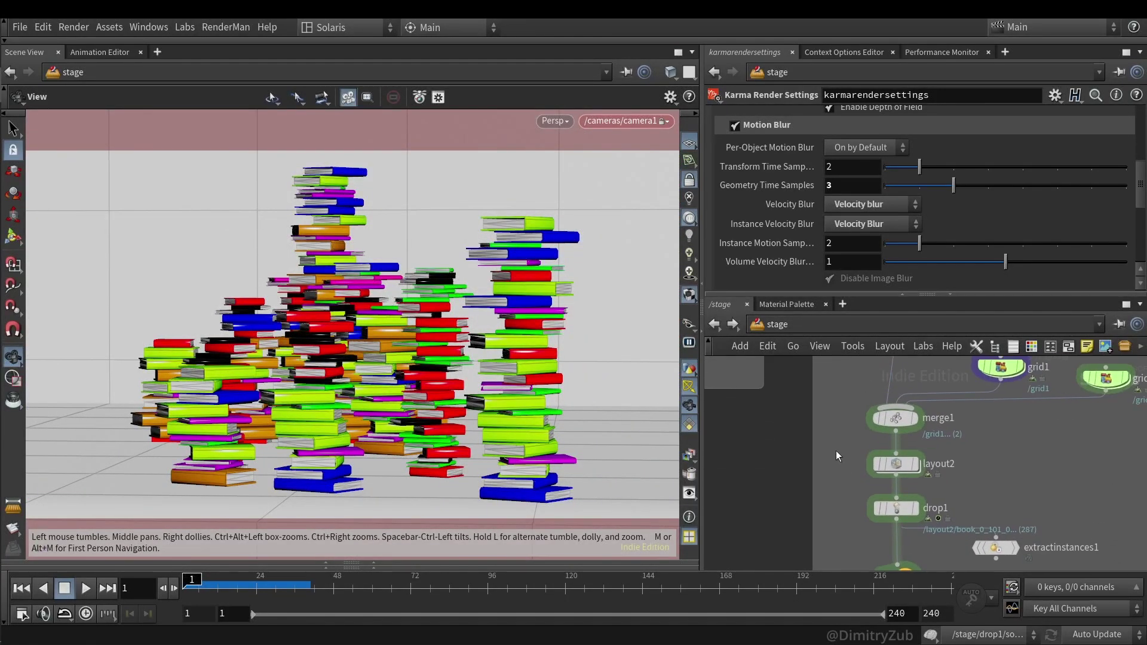
left_click(830, 513)
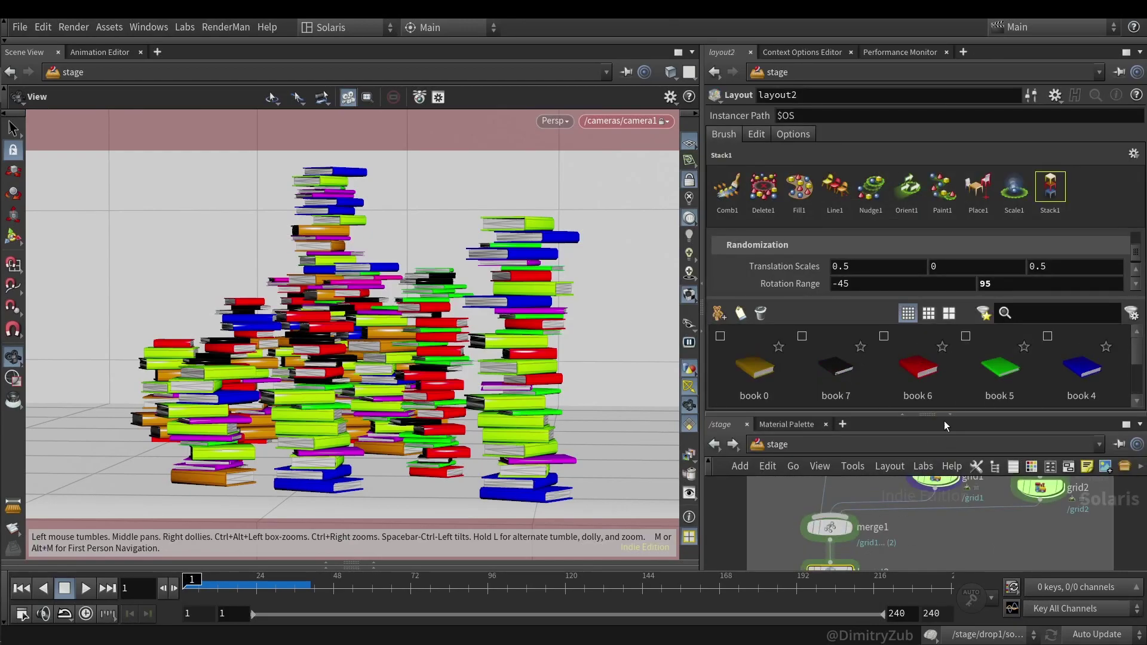
scroll(902, 382, "down", 2)
scroll(892, 392, "up", 2)
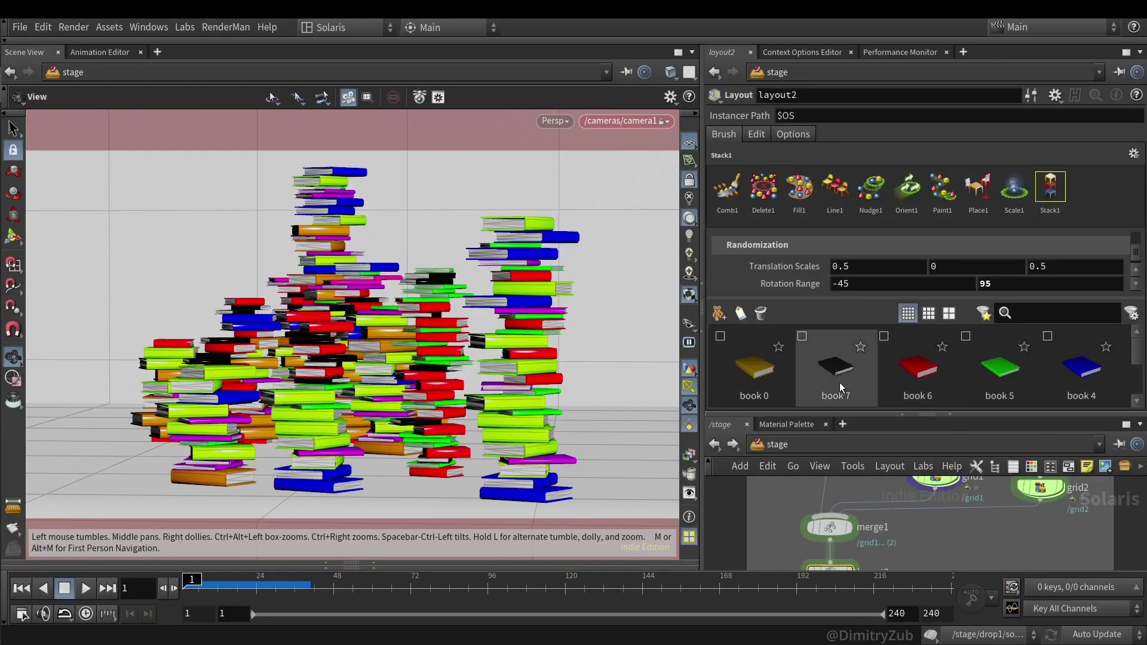
left_click(776, 369)
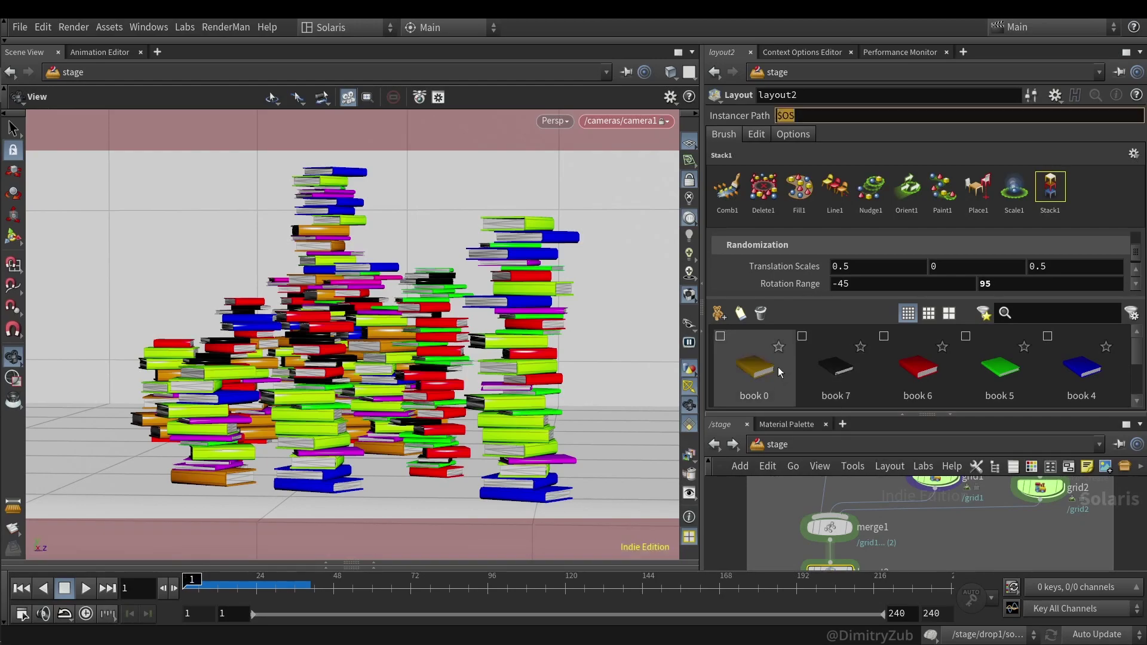
scroll(769, 532, "down", 3)
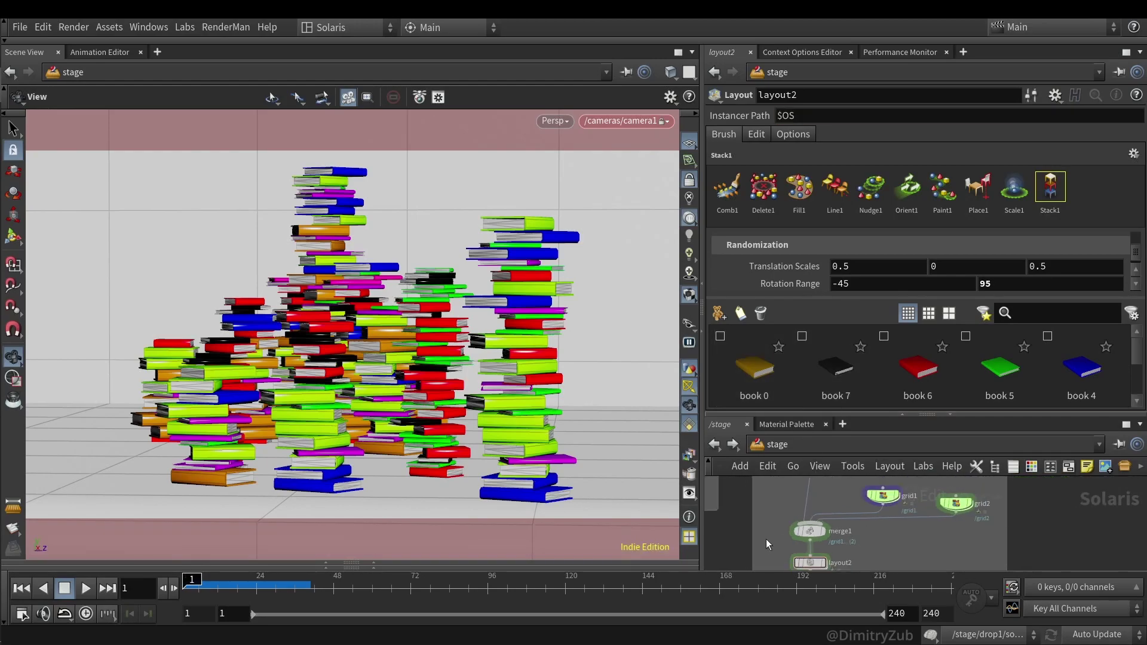
- Dive into drop1, inspect the rigidbodysolver1 settings, and return to the stage
left_click(822, 531)
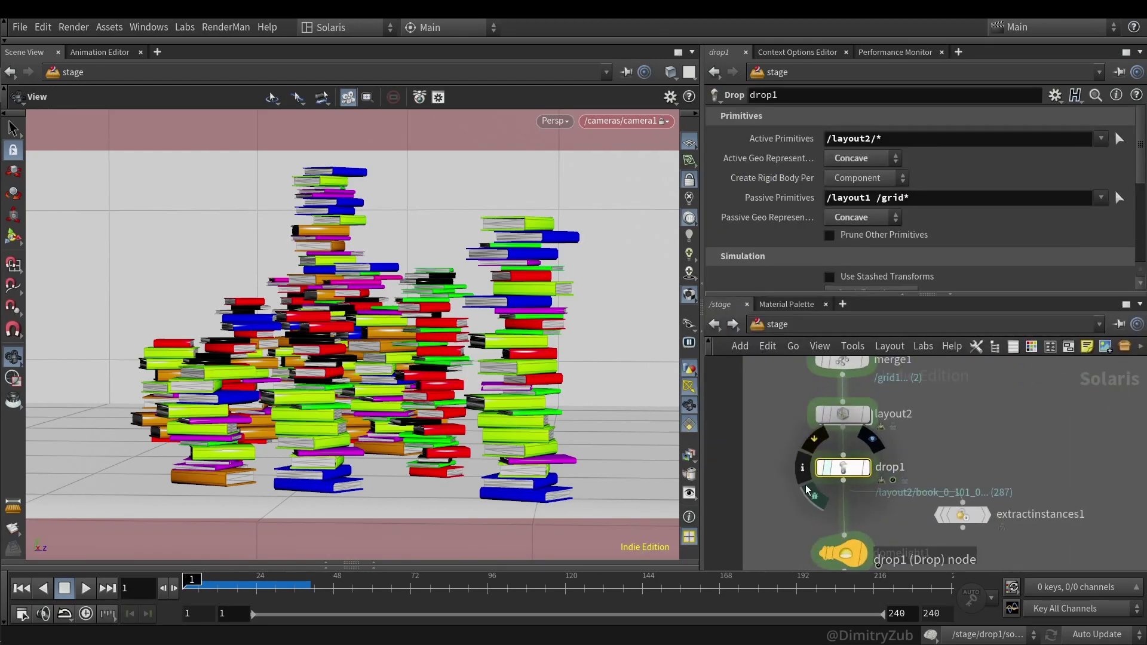
scroll(849, 472, "up", 4)
double_click(850, 472)
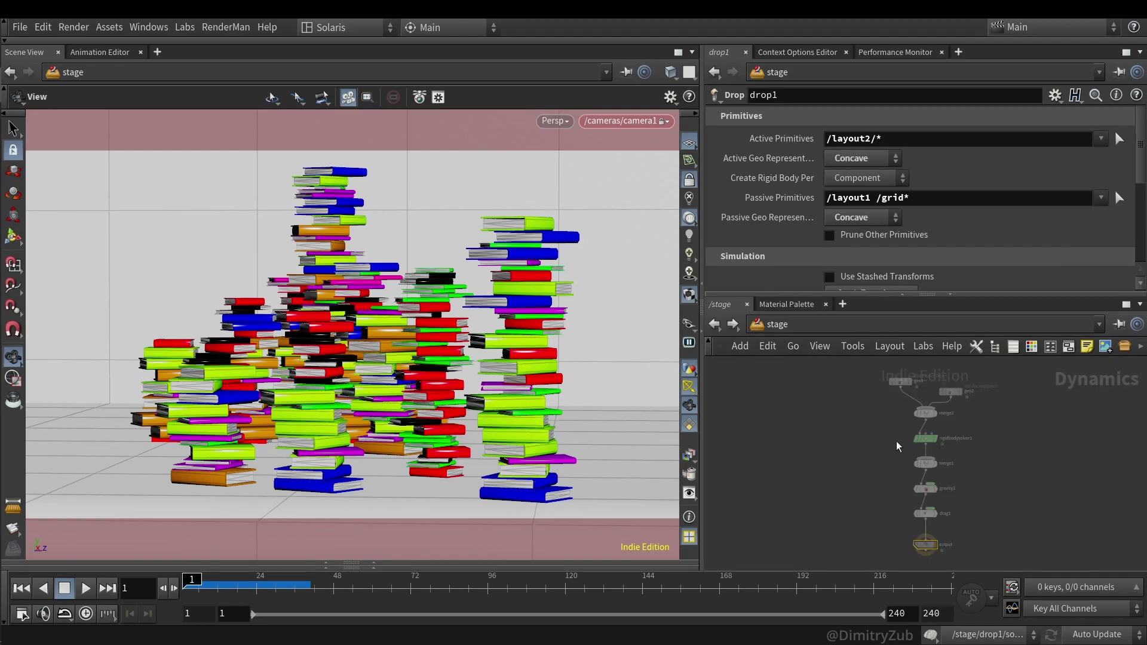
left_click(983, 437)
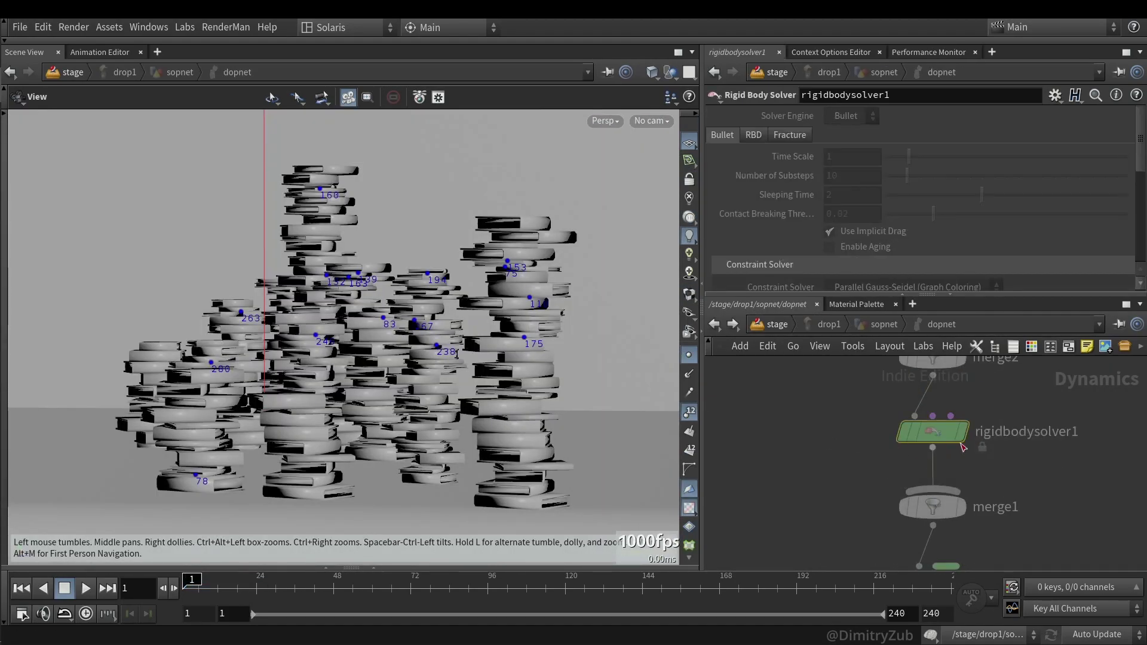
scroll(912, 529, "down", 3)
scroll(949, 461, "up", 2)
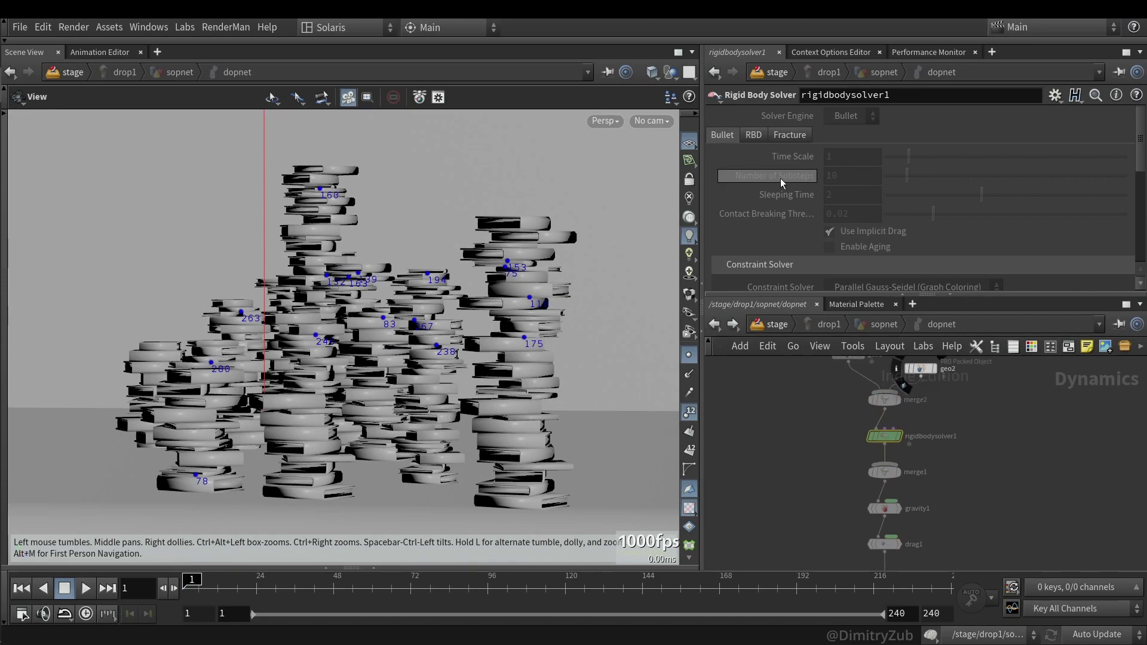
left_click(714, 324)
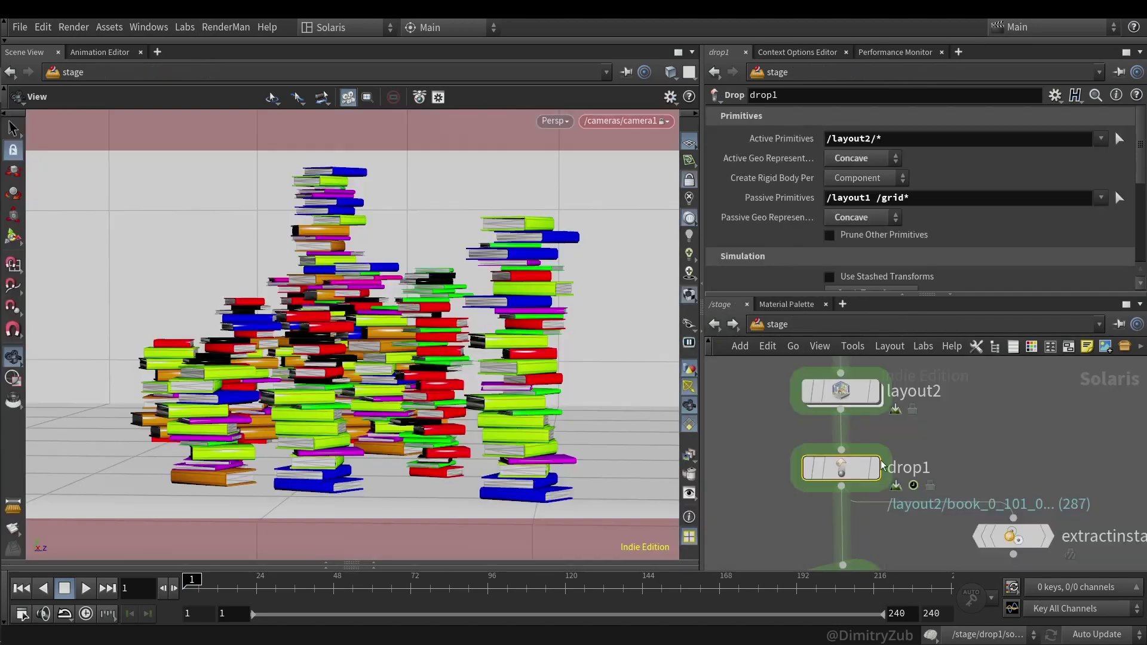
- Enable Allow Editing of Contents on drop1, then review set_xform, INPUT, switch2 and modifypointinstances1
right_click(840, 478)
left_click(884, 559)
double_click(840, 481)
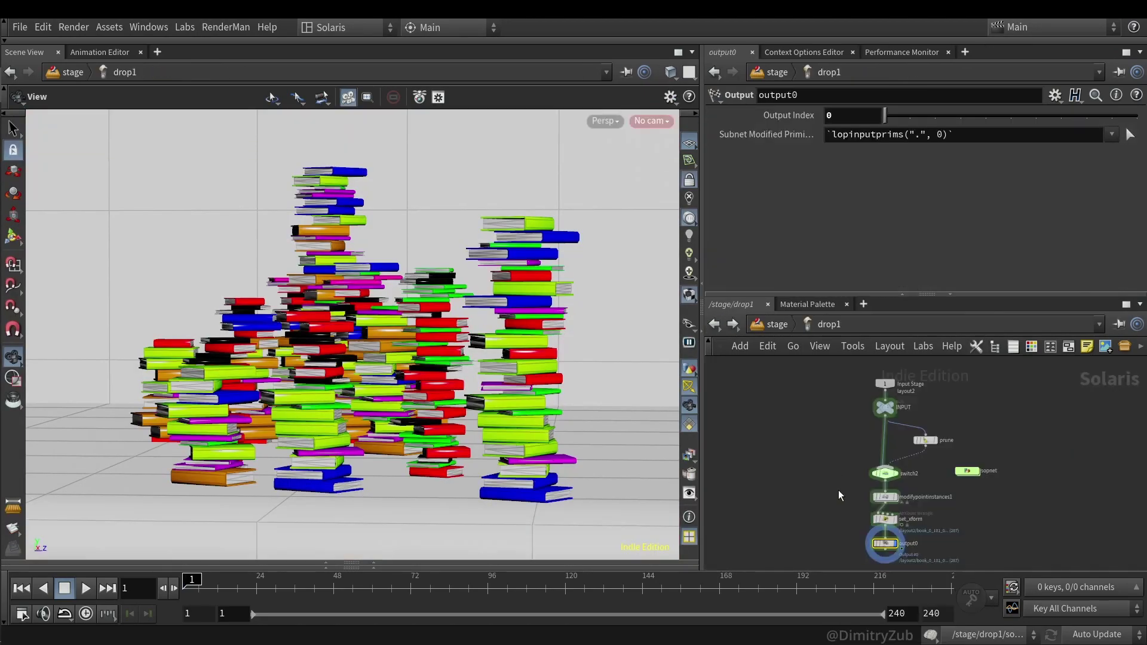
left_click(868, 482)
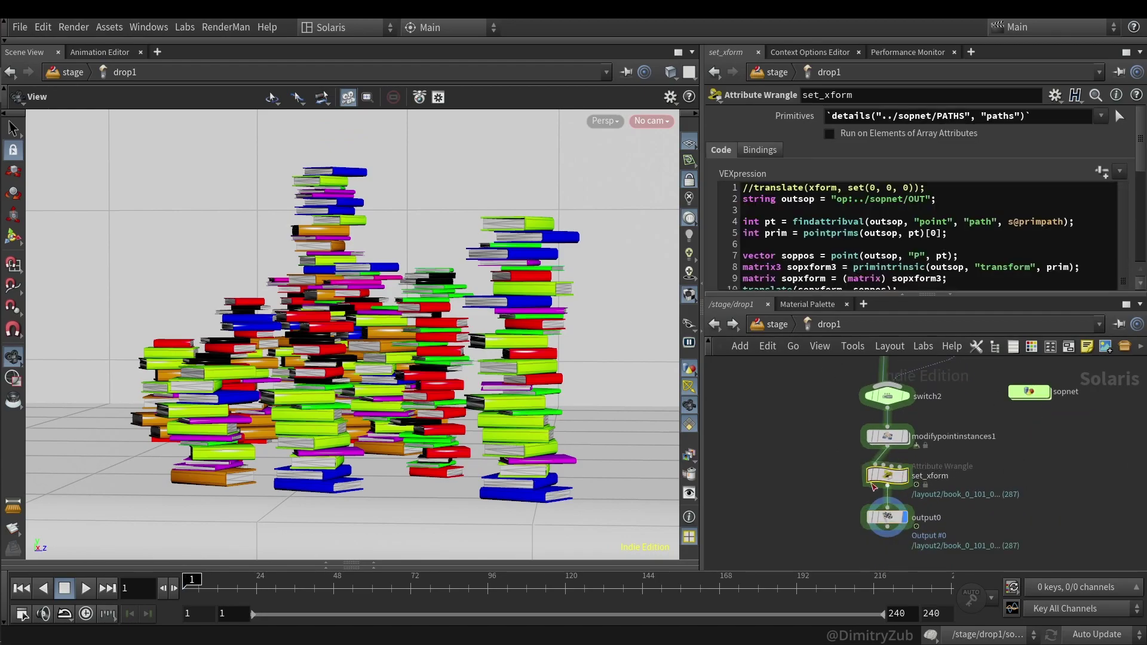
middle_click_drag(789, 406, 836, 546)
left_click(884, 412)
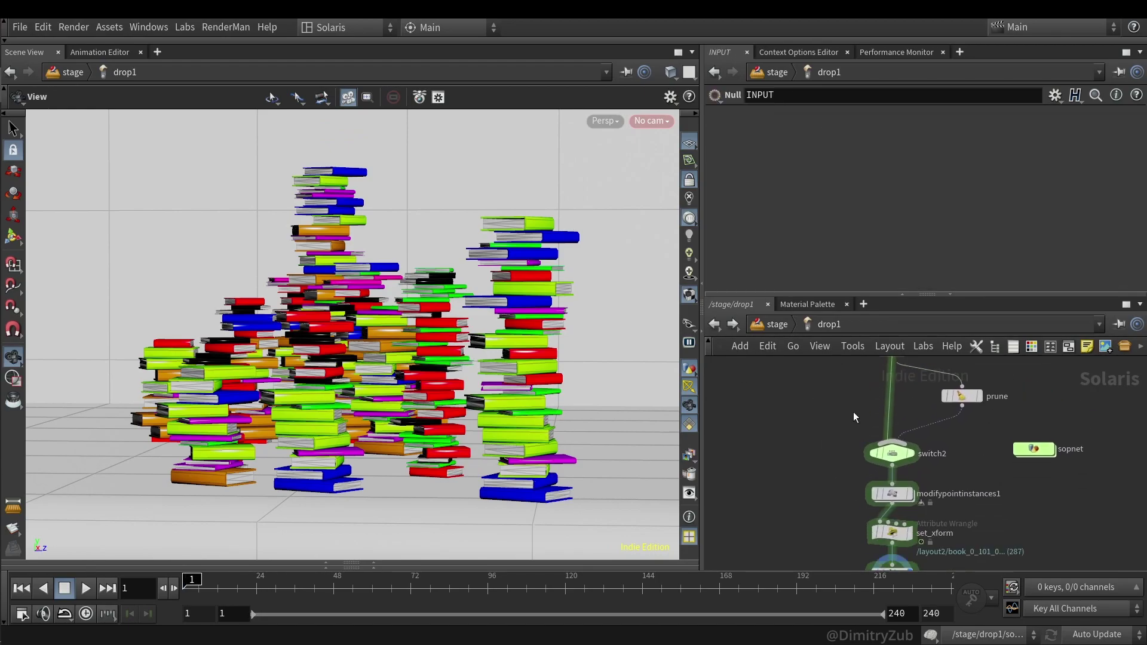
left_click(891, 453)
left_click(892, 494)
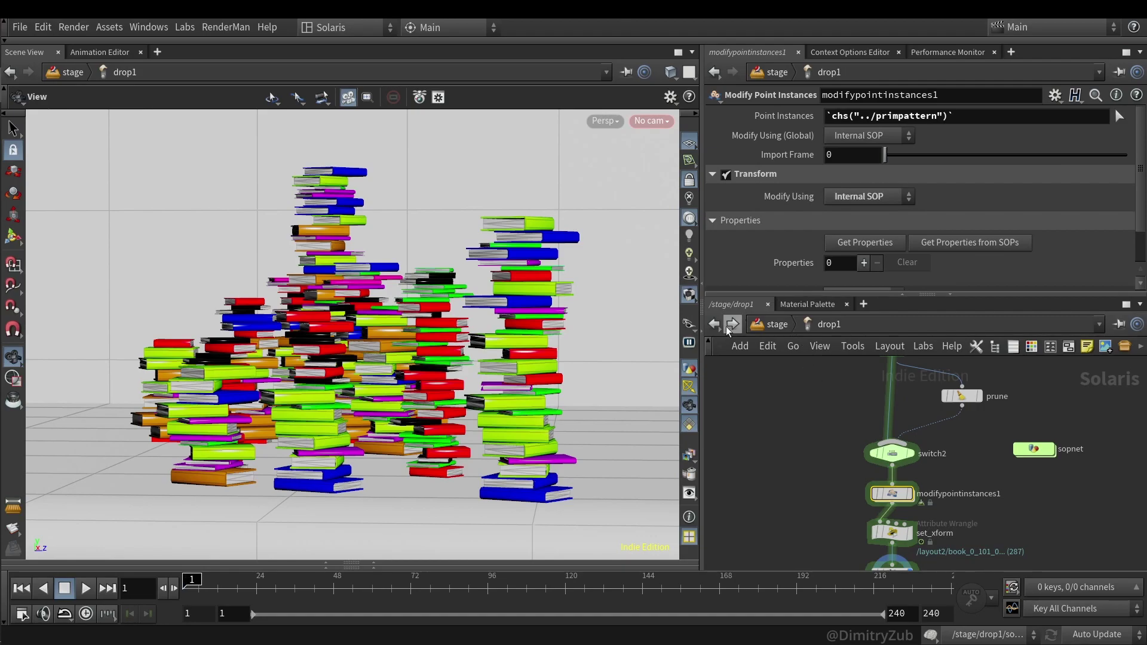
left_click(777, 324)
right_click(834, 472)
key("Escape")
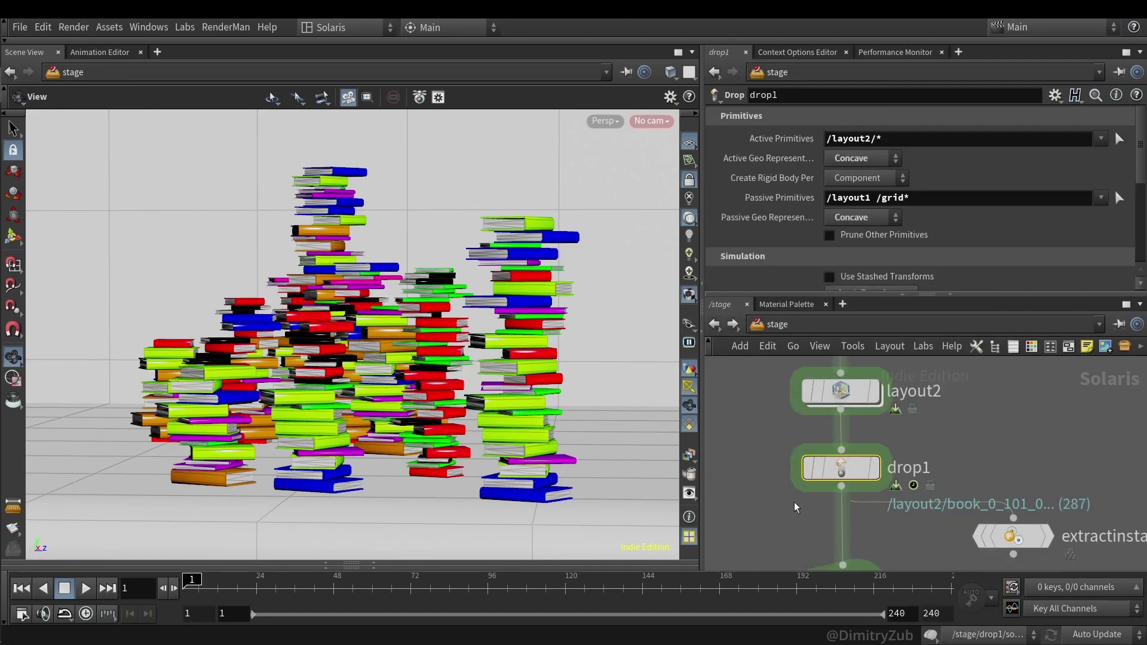
- Select drop1 and scrub the timeline to watch the books fall into a pile
left_click_drag(768, 499, 903, 466)
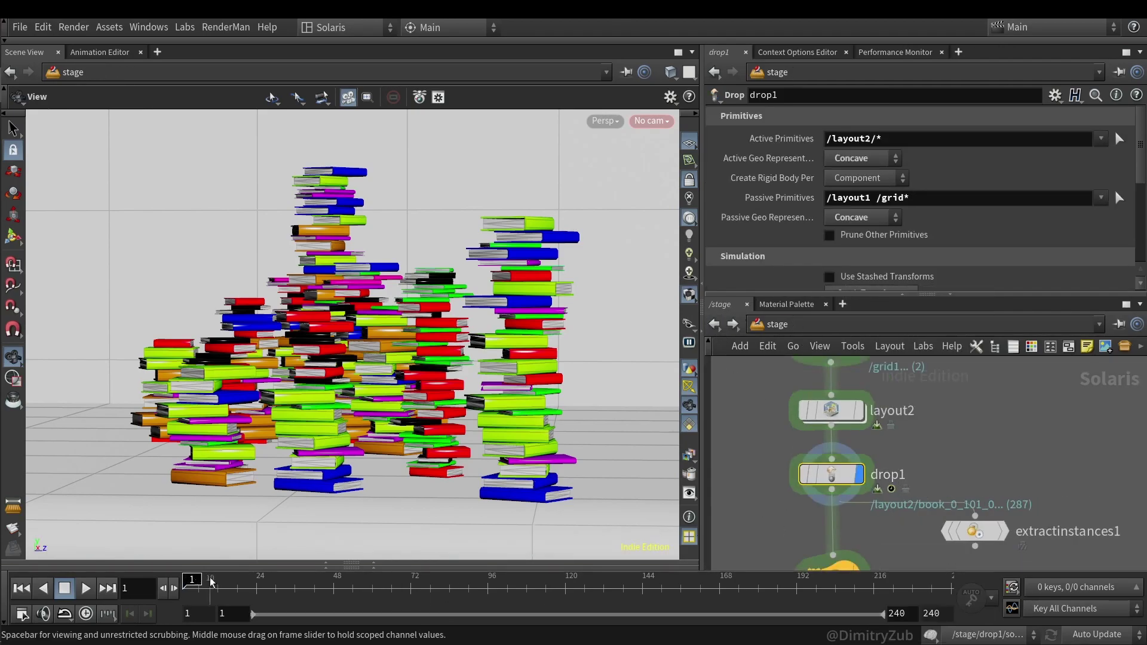
left_click_drag(253, 590, 433, 584)
left_click_drag(428, 514, 418, 450)
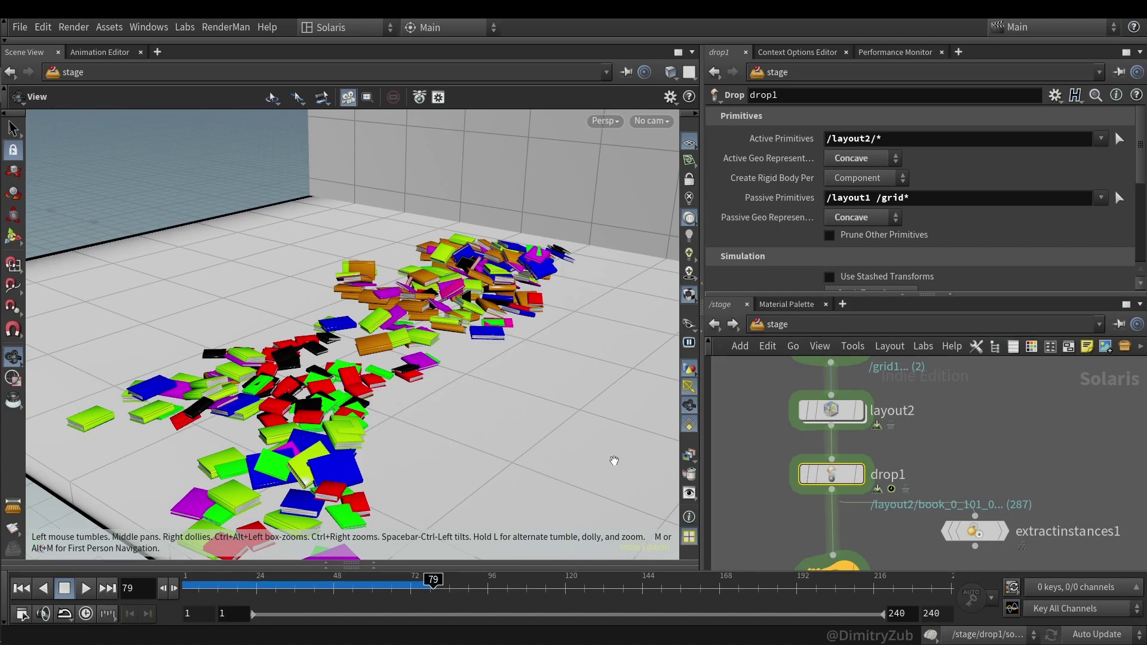
left_click_drag(615, 447, 370, 418)
- Display layout2's standing stacks and paint a new book stack with the Stack brush
left_click(834, 412)
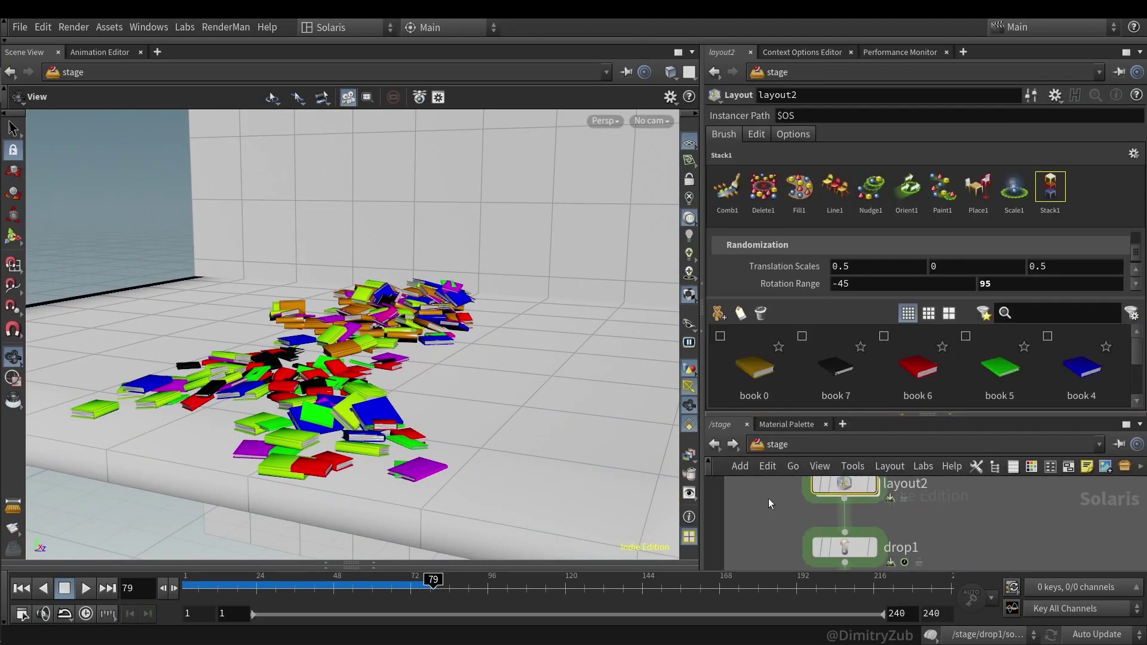
left_click(872, 485)
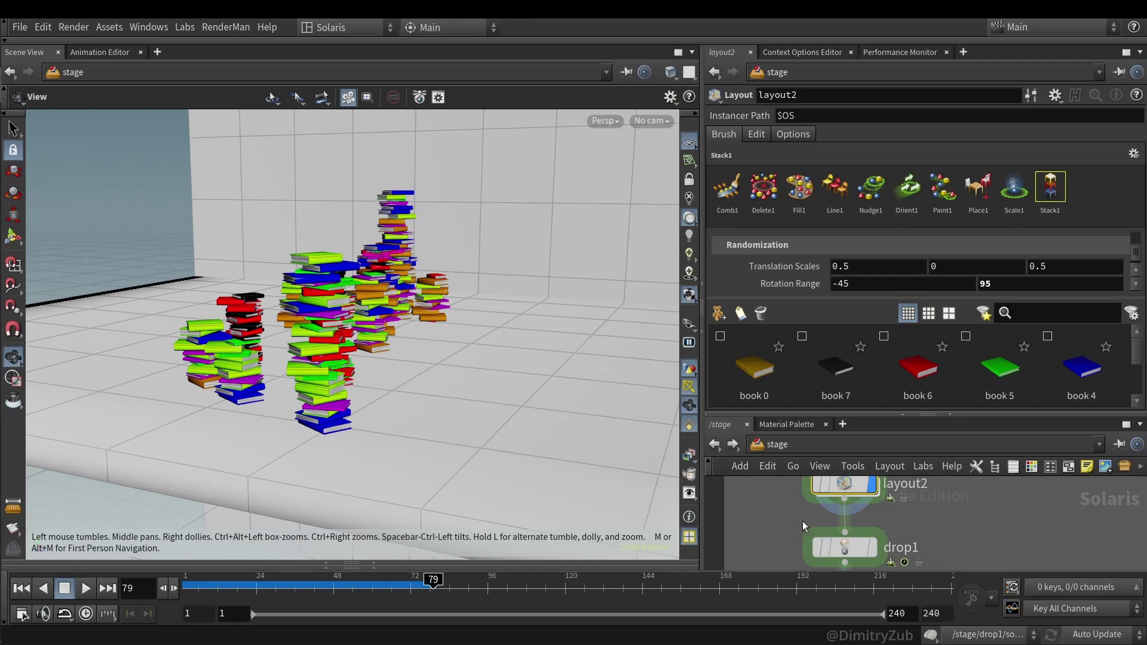
key("Return")
mouse_move(511, 412)
left_mouse_down()
mouse_move(543, 318)
mouse_move(512, 401)
left_mouse_up()
mouse_move(607, 402)
left_mouse_down()
mouse_move(561, 419)
mouse_move(487, 397)
mouse_move(538, 371)
mouse_move(531, 345)
mouse_move(526, 365)
mouse_move(535, 191)
mouse_move(499, 323)
mouse_move(454, 359)
left_mouse_up()
- Undo the last stroke, then paint a red-black-orange stack using books 0, 6 and 7
key("ctrl+z")
left_click(754, 368)
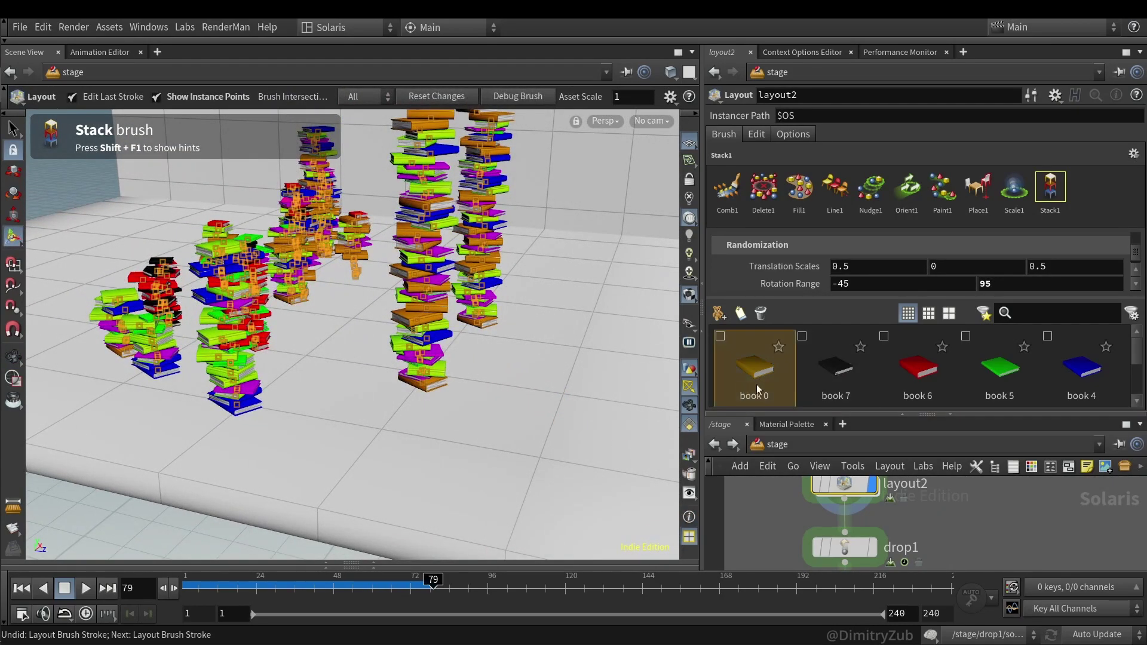
left_click(918, 368, "shift")
left_click_drag(516, 302, 518, 296)
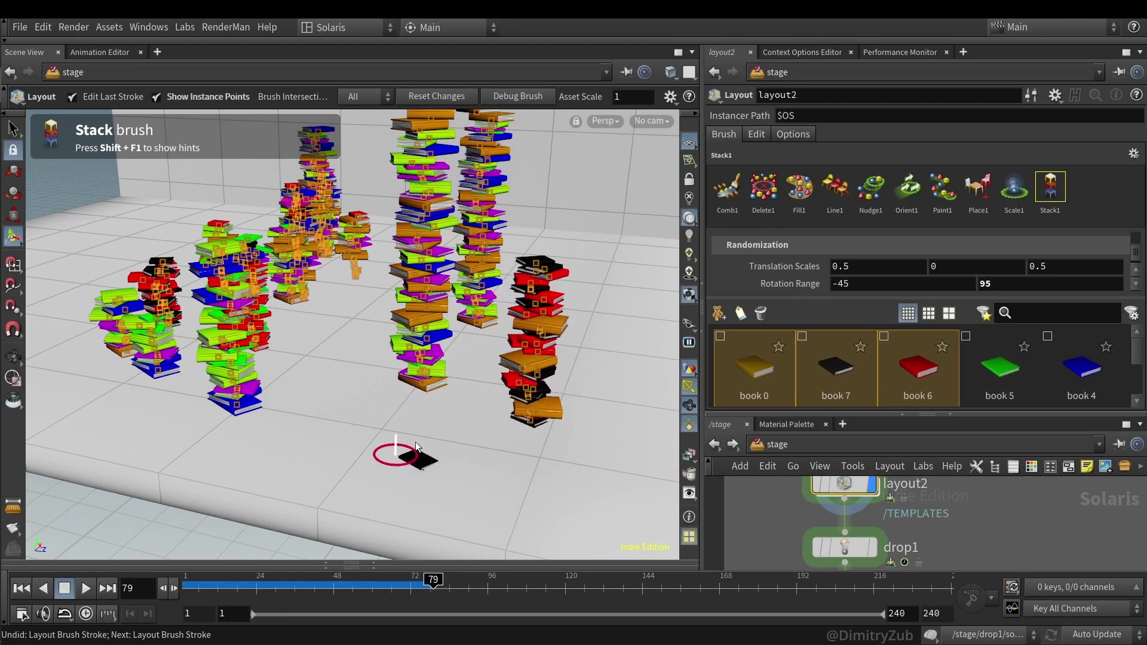
- Keep only book 7 selected and paint an all-black stack
left_click(911, 375)
left_click(852, 381, "shift")
left_click(852, 382)
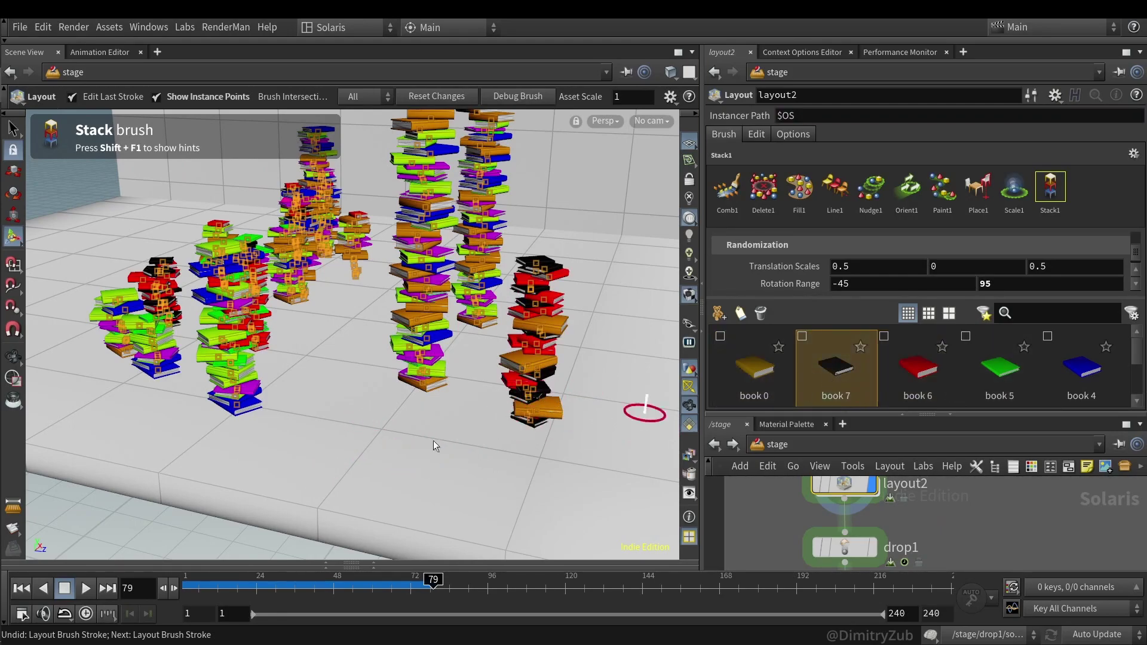
left_click(333, 451)
left_click_drag(344, 442, 440, 417)
key("Return")
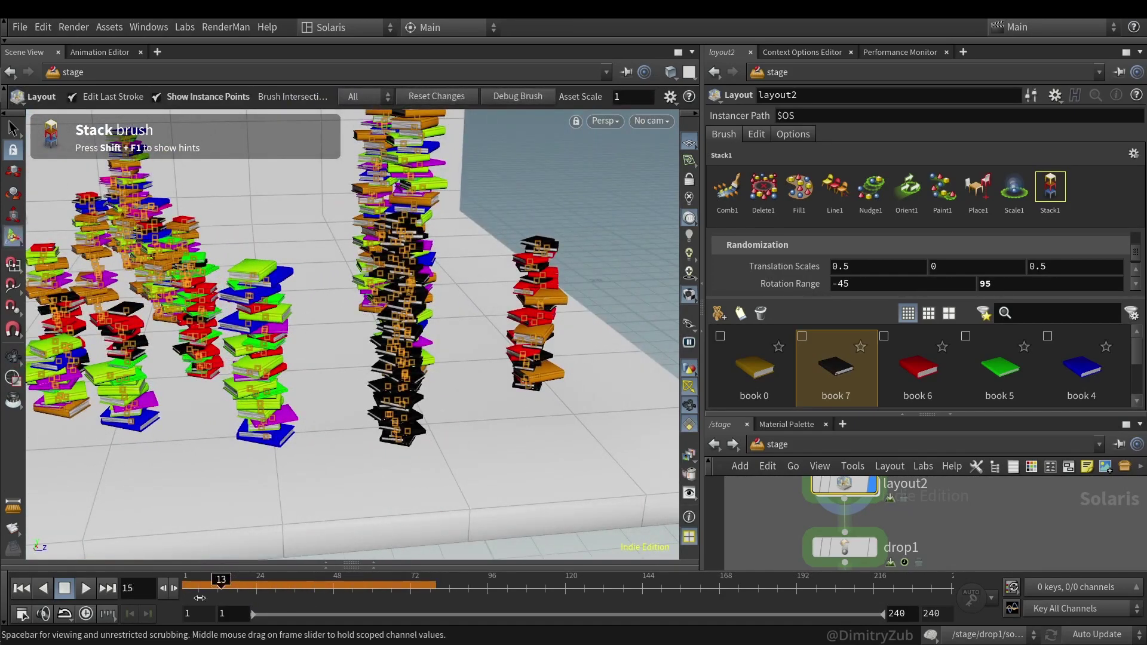
- Select drop1 and play the simulation so all stacks topple onto the floor
left_click(876, 558)
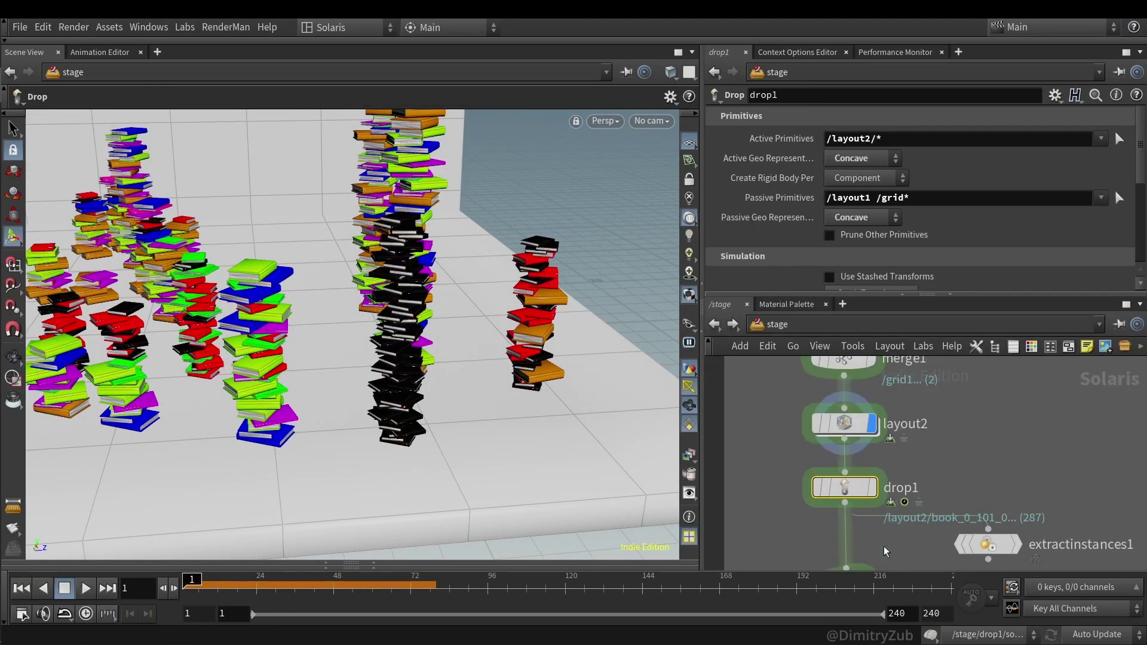
key("Escape")
left_click_drag(464, 358, 440, 272)
key("Return")
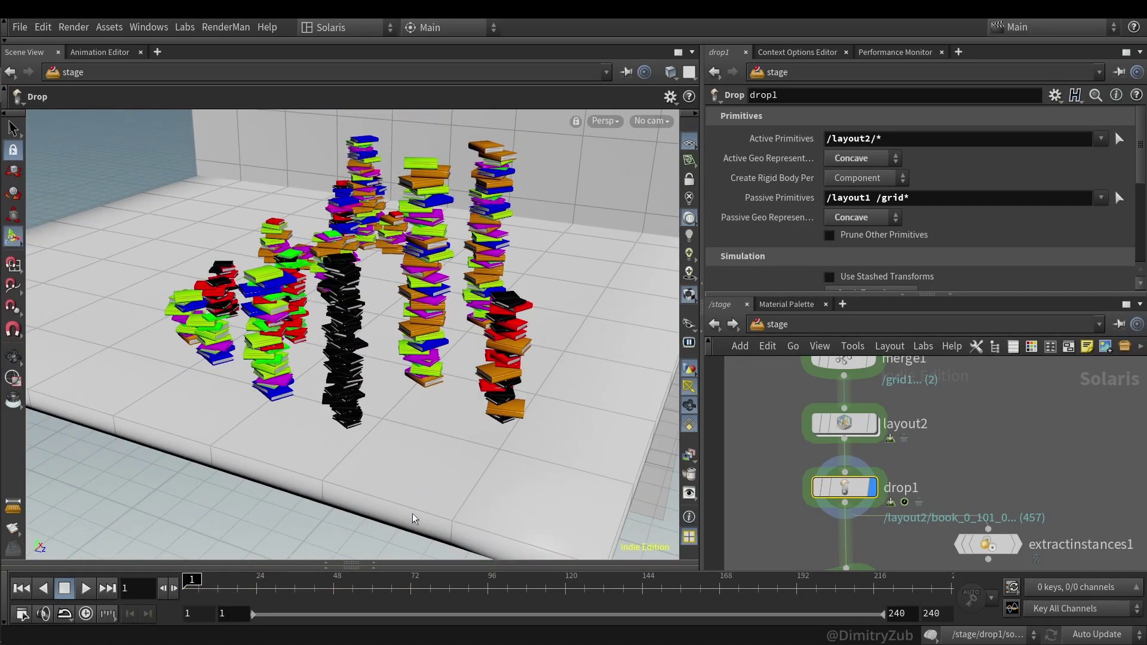
left_click(84, 589)
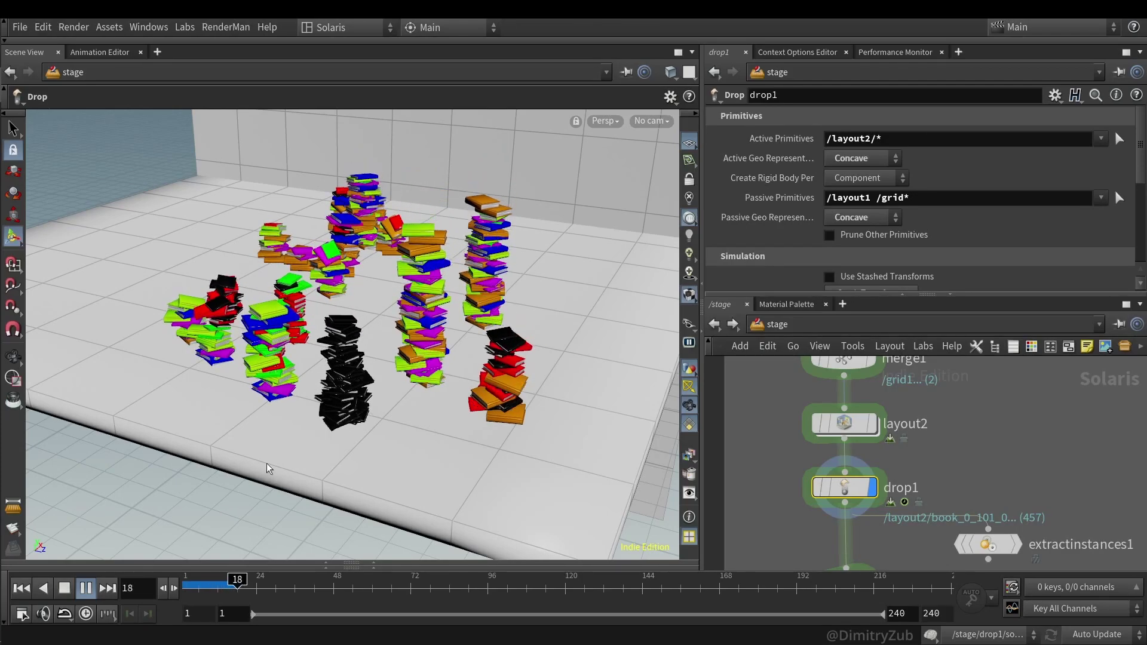
left_click_drag(261, 473, 353, 318)
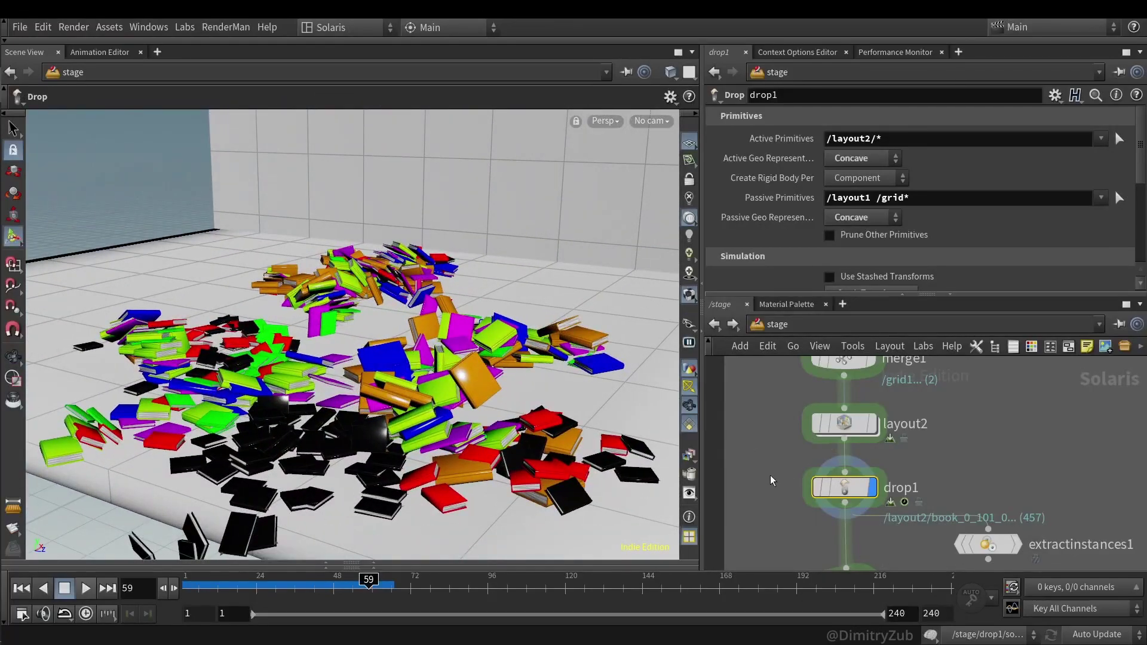
- Inspect extractinstances1, cancel its slow cook with Esc, and return to drop1's fallen-books result
middle_click_drag(768, 478, 798, 377)
middle_click_drag(1063, 505, 1024, 532)
left_click(977, 469)
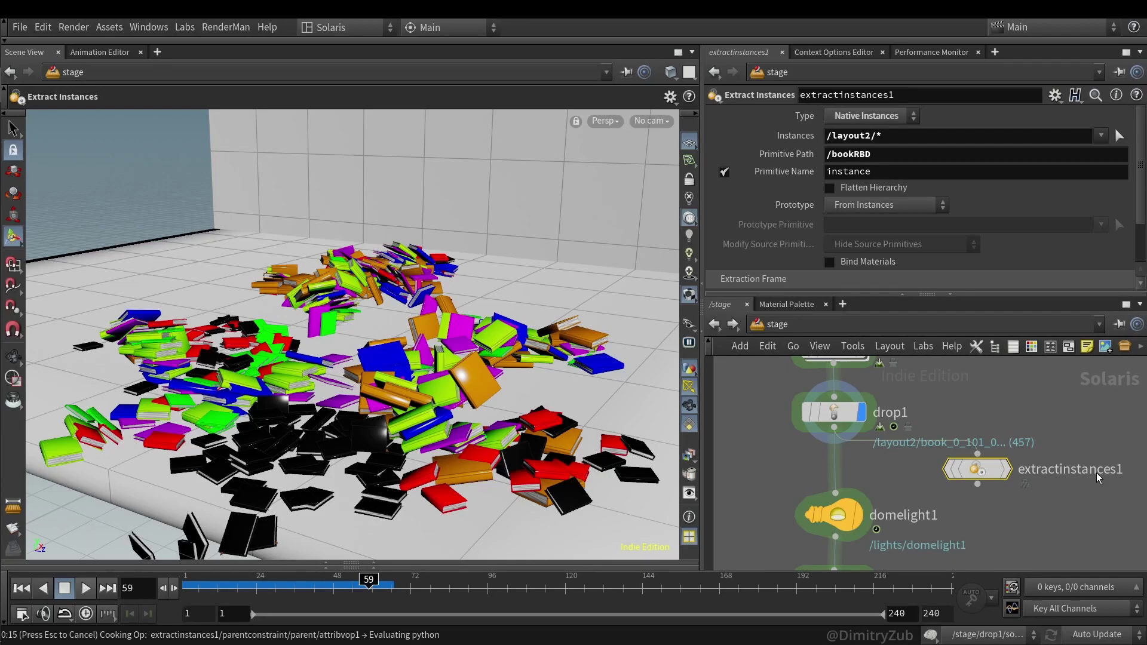
key("Escape")
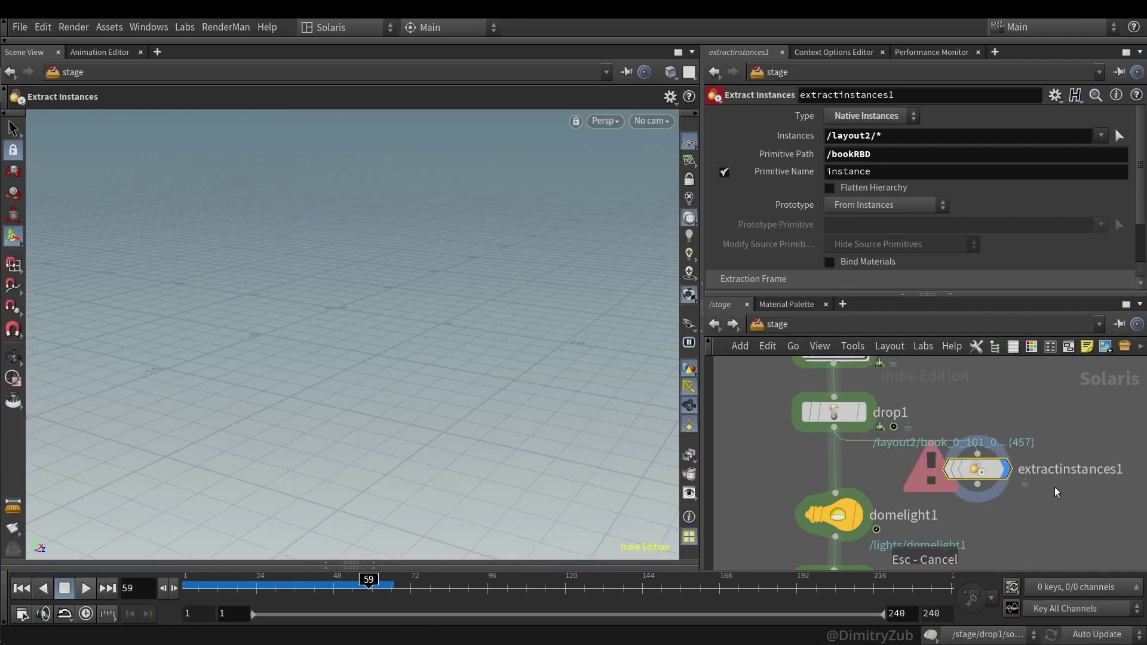
left_click(833, 412)
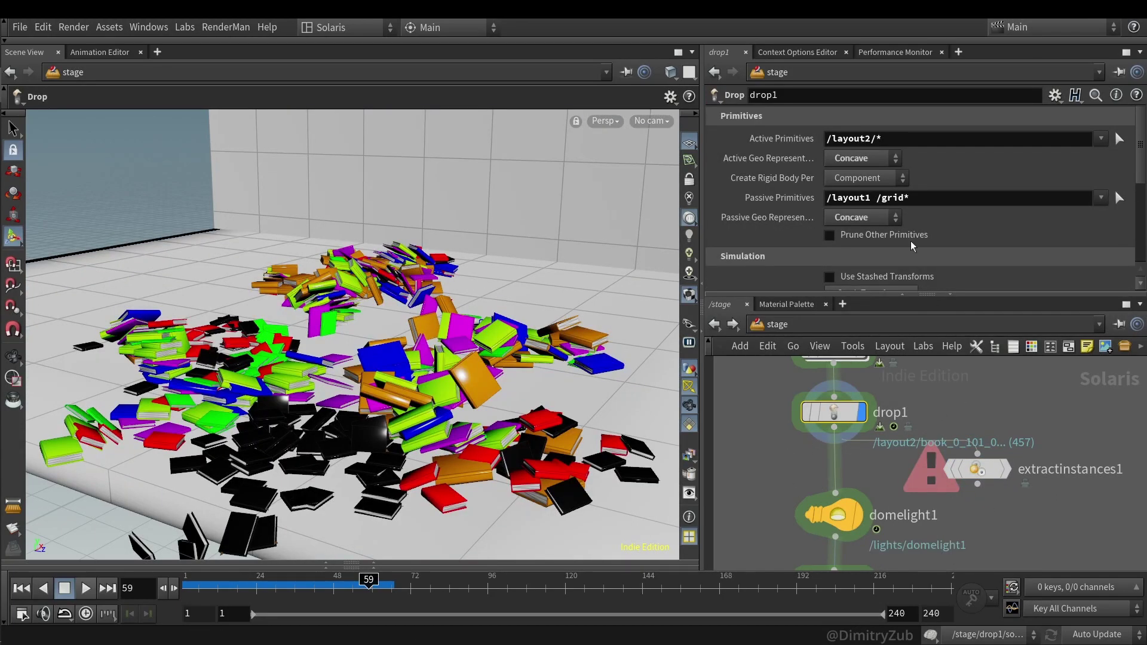
- Bring layout2 into view and inspect its stacking settings
middle_click_drag(736, 464, 767, 523)
scroll(852, 202, "down", 8)
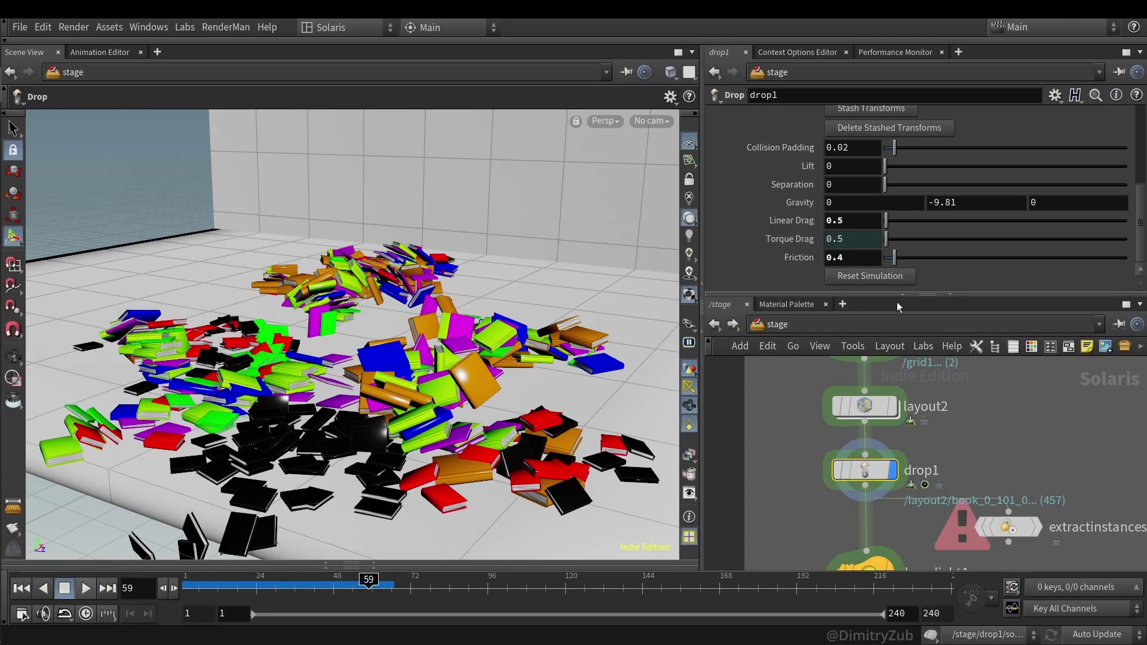
scroll(767, 161, "up", 8)
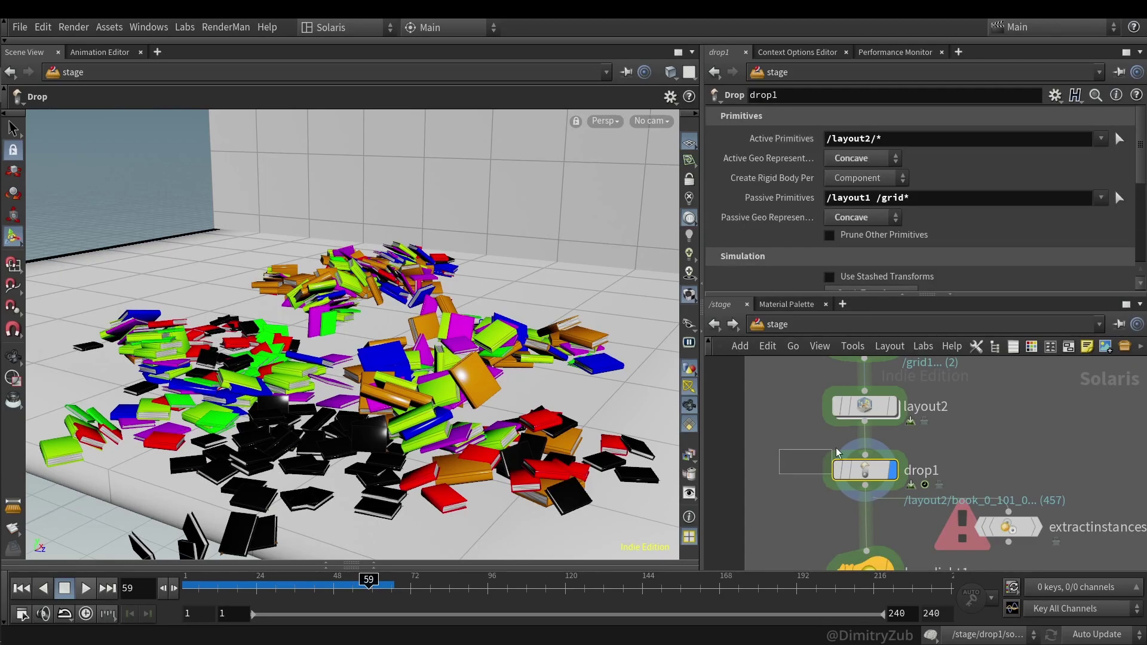
left_click(866, 407)
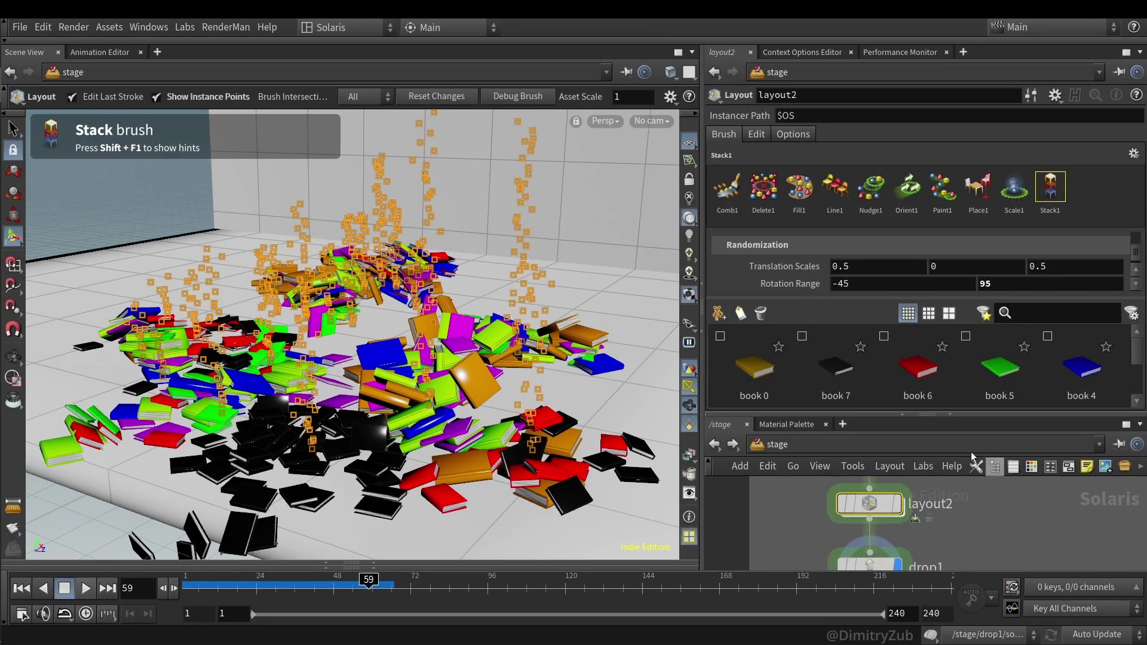
- Remove /layout1 from drop1's Passive Primitives, leaving /grid*, and save the scene
left_click(868, 565)
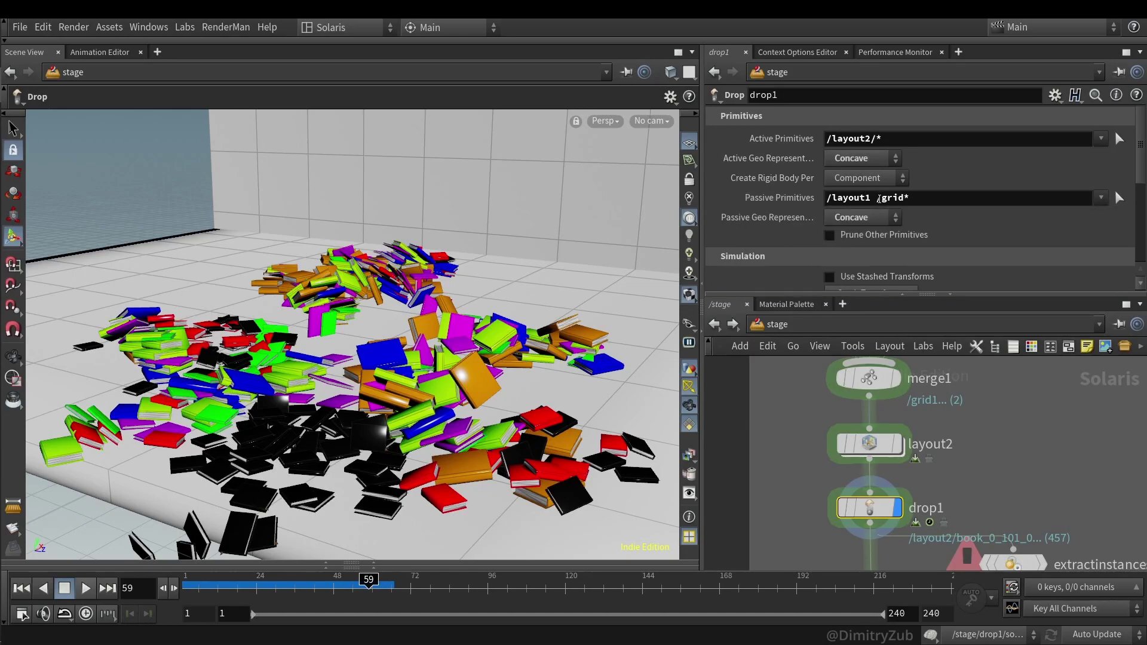
left_click_drag(879, 199, 827, 199)
key("BackSpace")
key("ctrl+s")
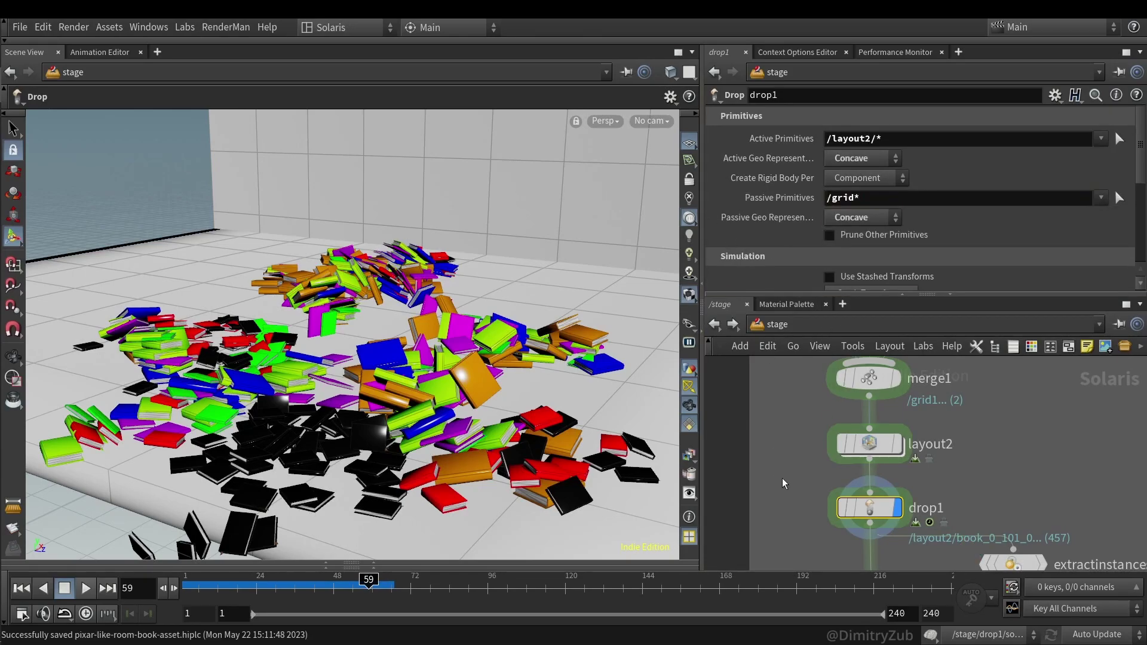
key("h")
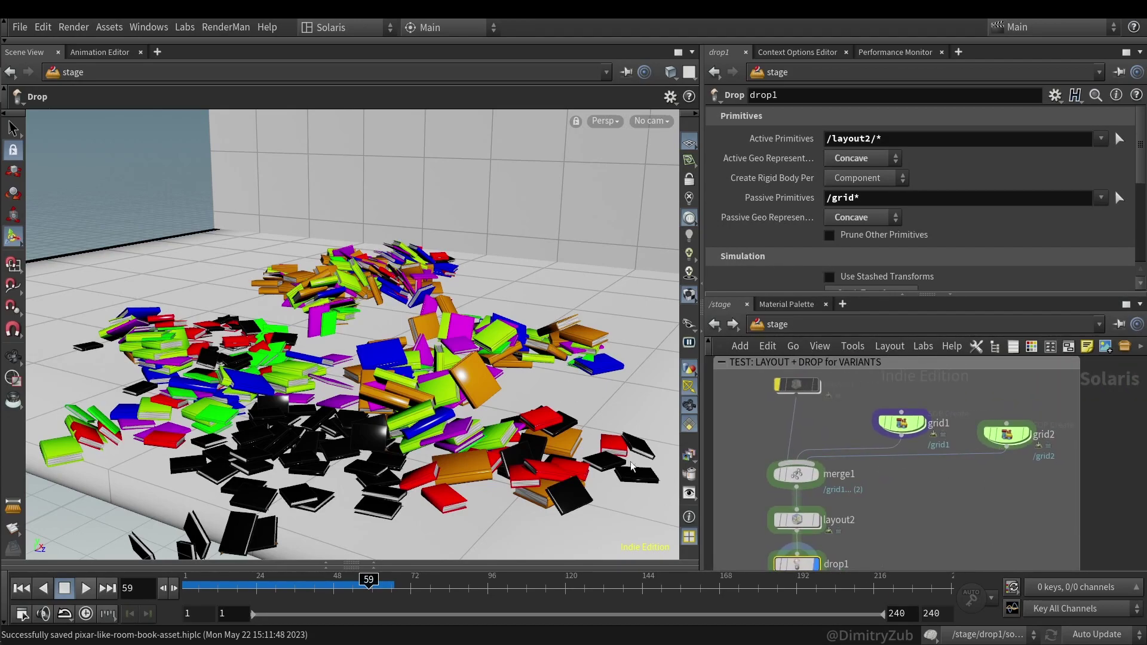
middle_click_drag(938, 507, 999, 255)
- Show domelight1's settings and make it the displayed node
left_click(855, 424)
middle_click_drag(801, 531, 794, 500)
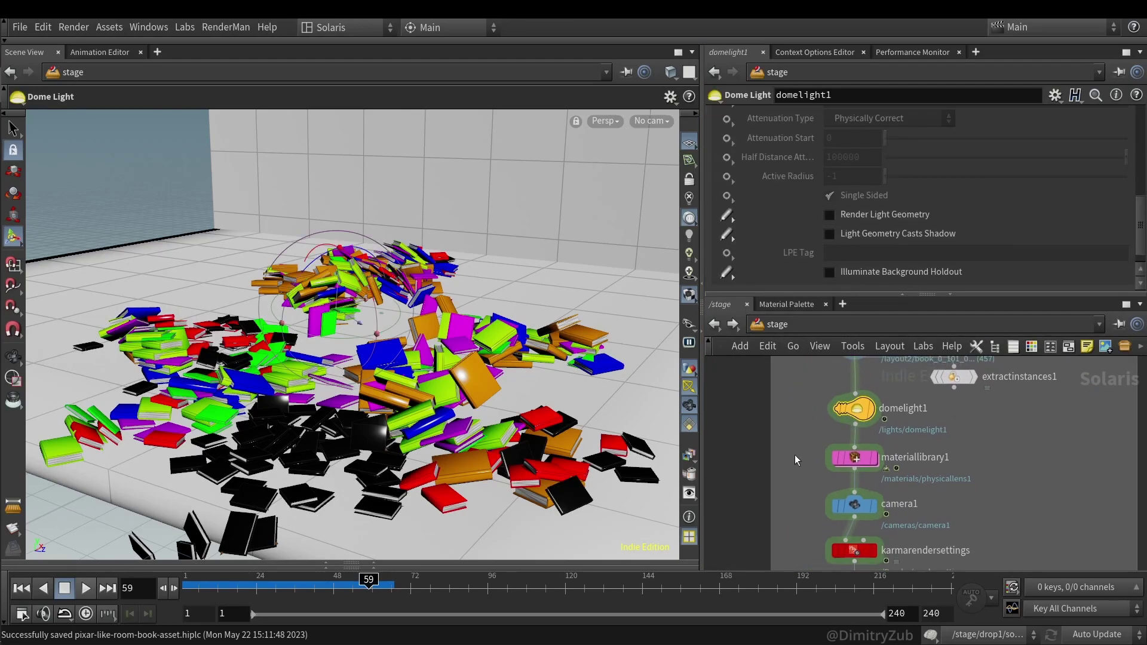
key("r")
- Inside materiallibrary1, check physicallens1's Lens Distortion and Bokeh tabs
left_click(854, 459)
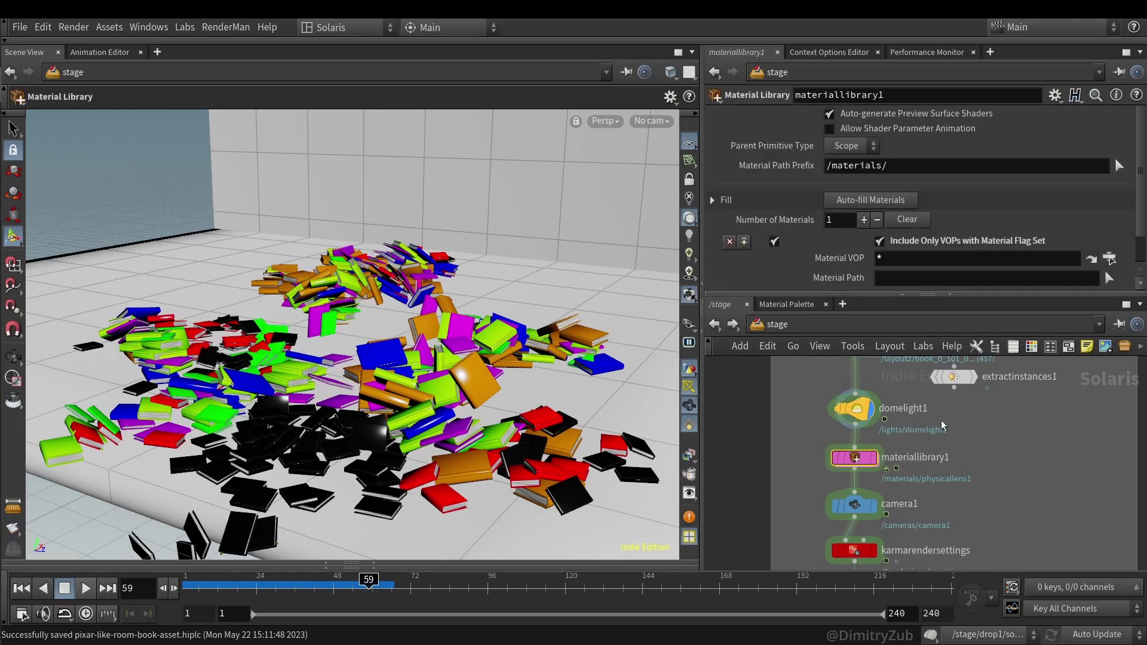
left_click_drag(809, 516, 874, 503)
double_click(852, 458)
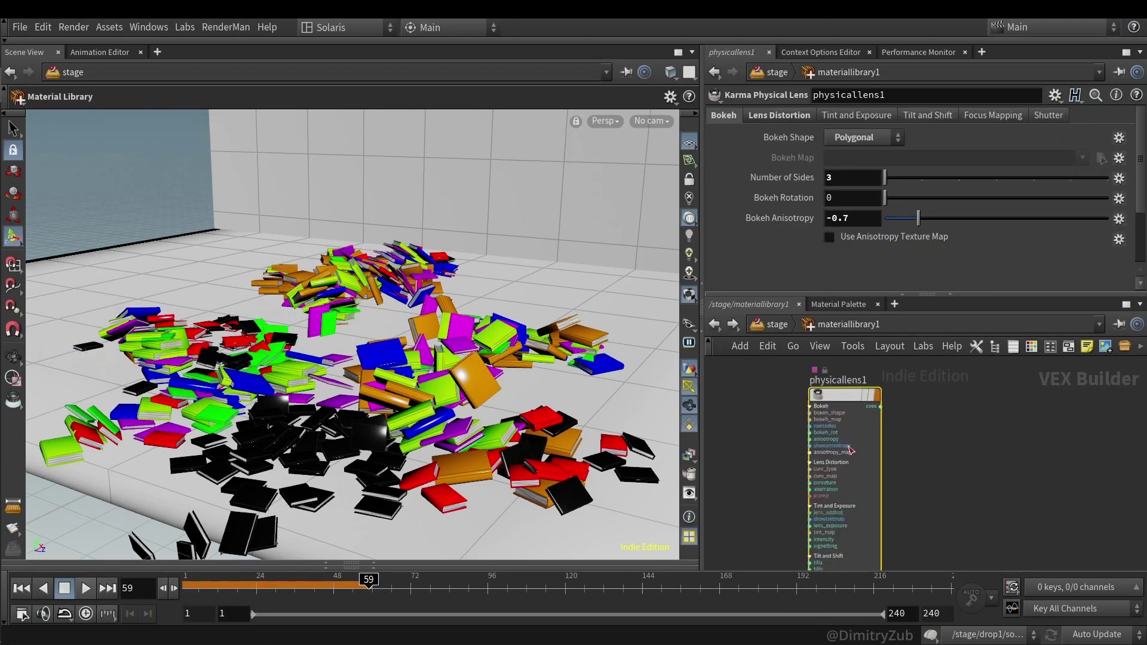
scroll(888, 484, "up", 5)
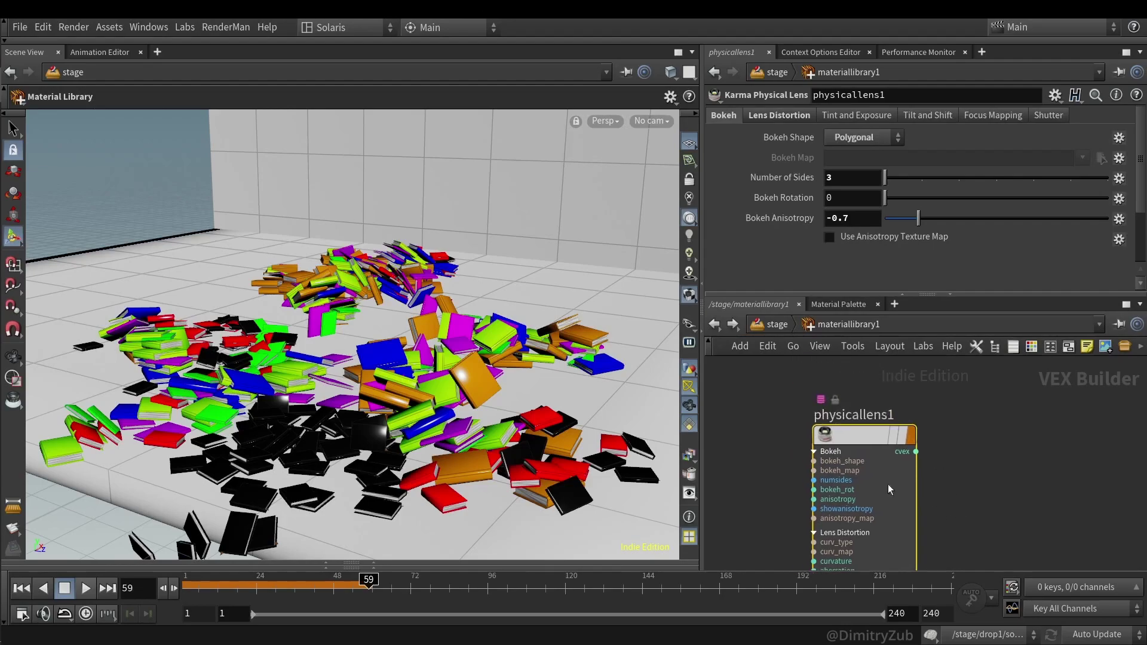
left_click(715, 324)
double_click(856, 456)
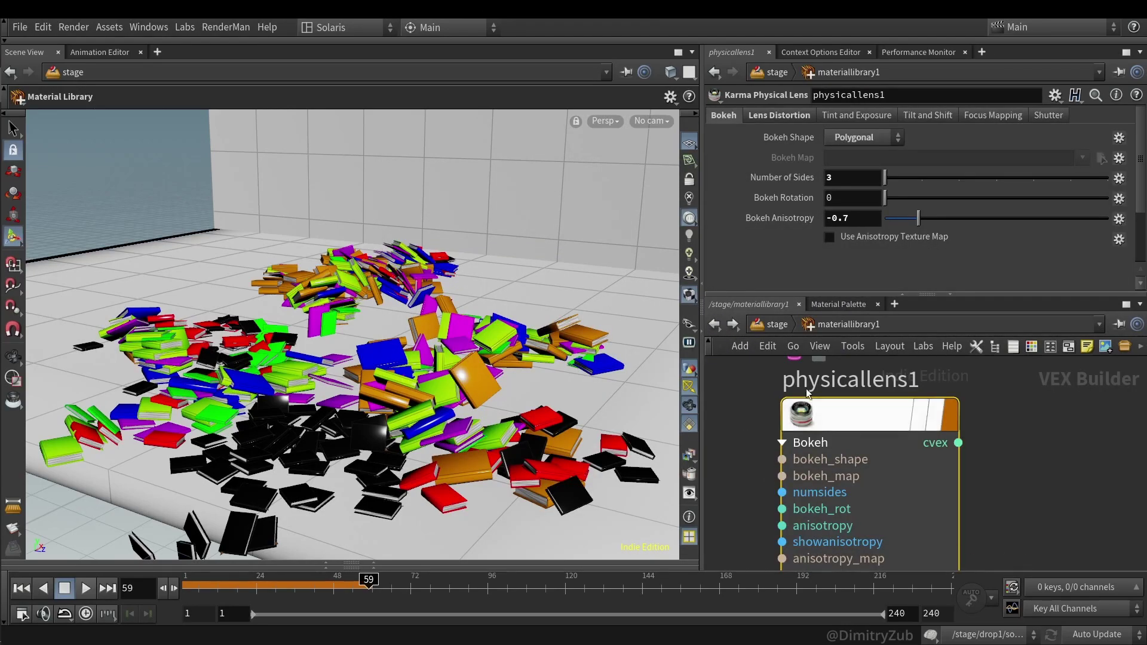
left_click(783, 116)
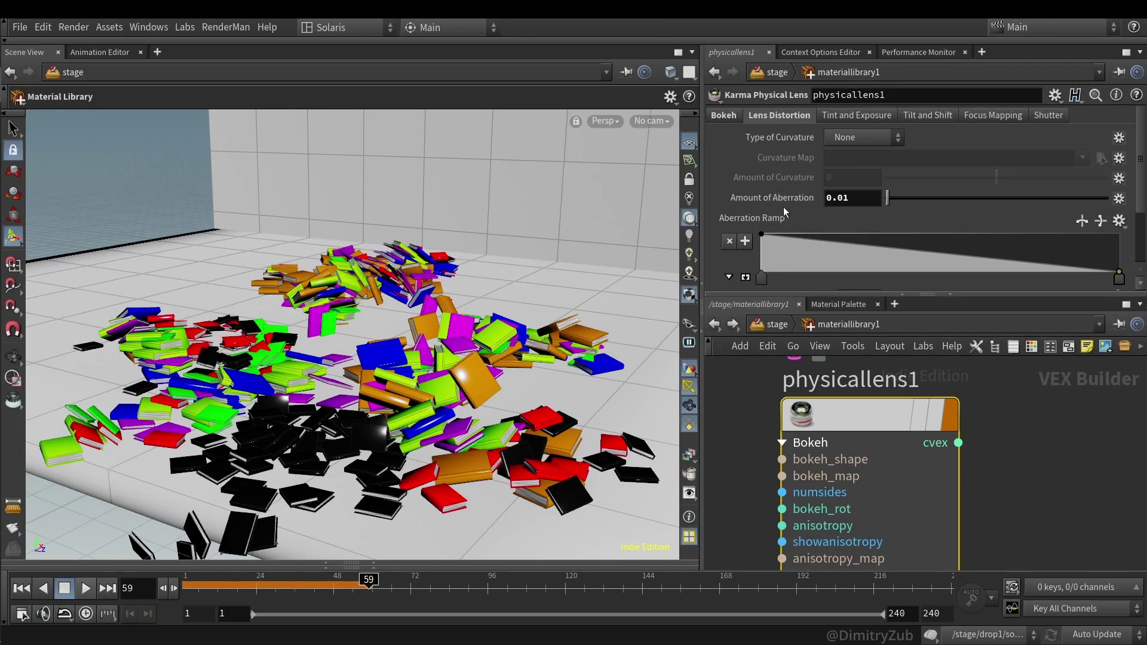
left_click(725, 116)
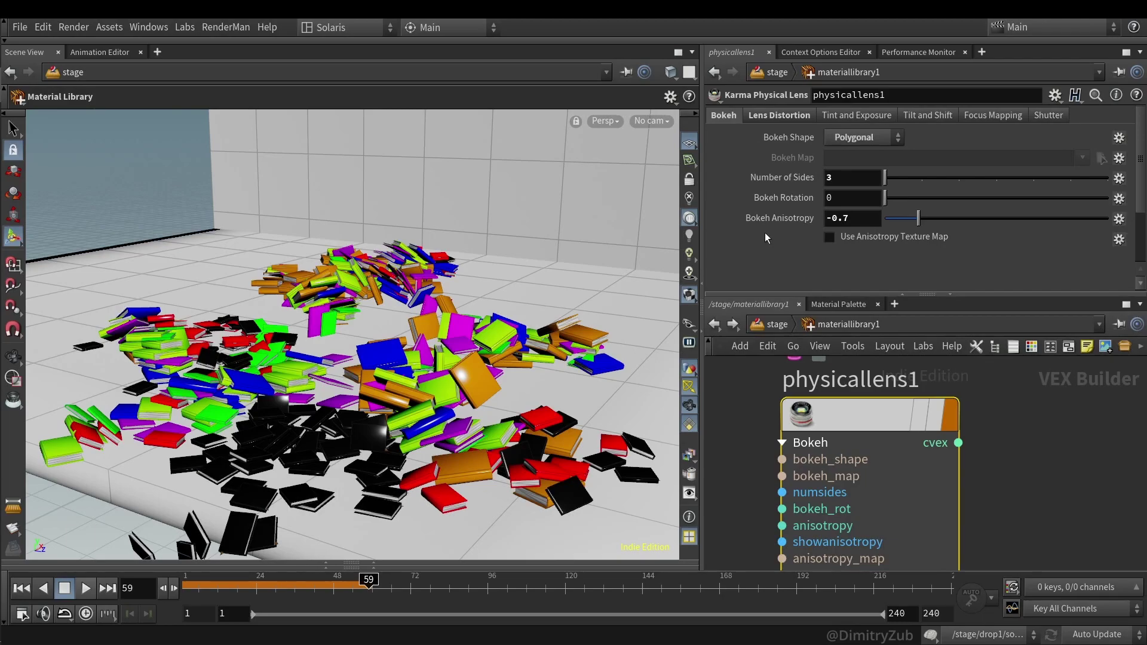
left_click(715, 324)
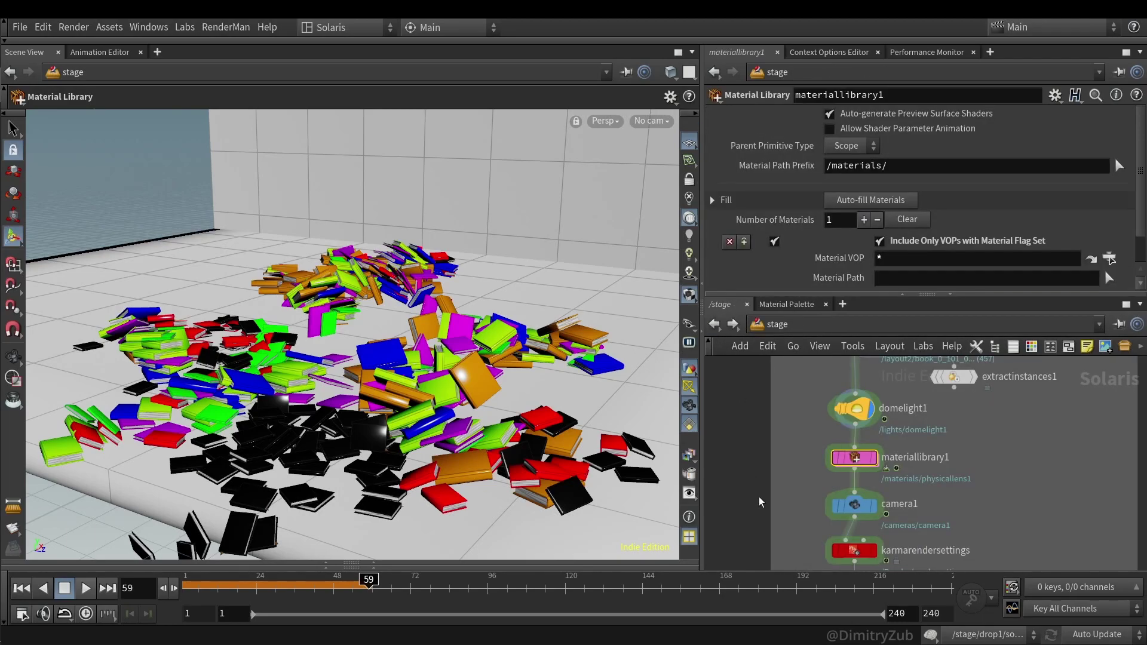
- Review karmarendersettings' motion blur settings, then pan to the explore-variants test box
scroll(760, 502, "down", 3)
left_click(861, 485)
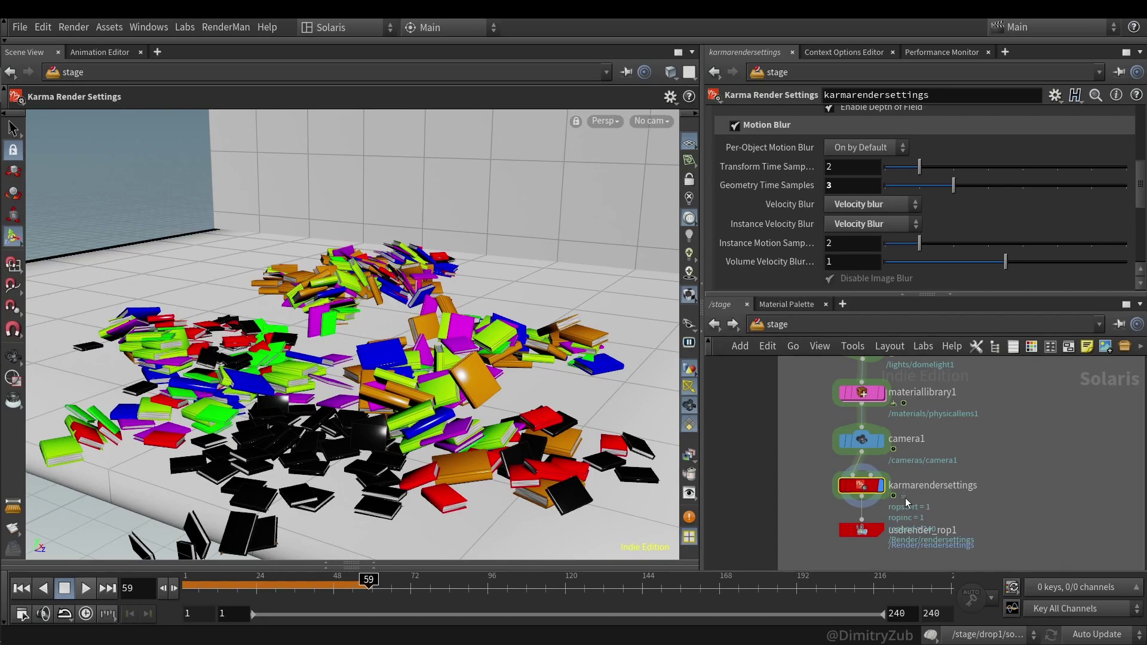
scroll(804, 439, "down", 5)
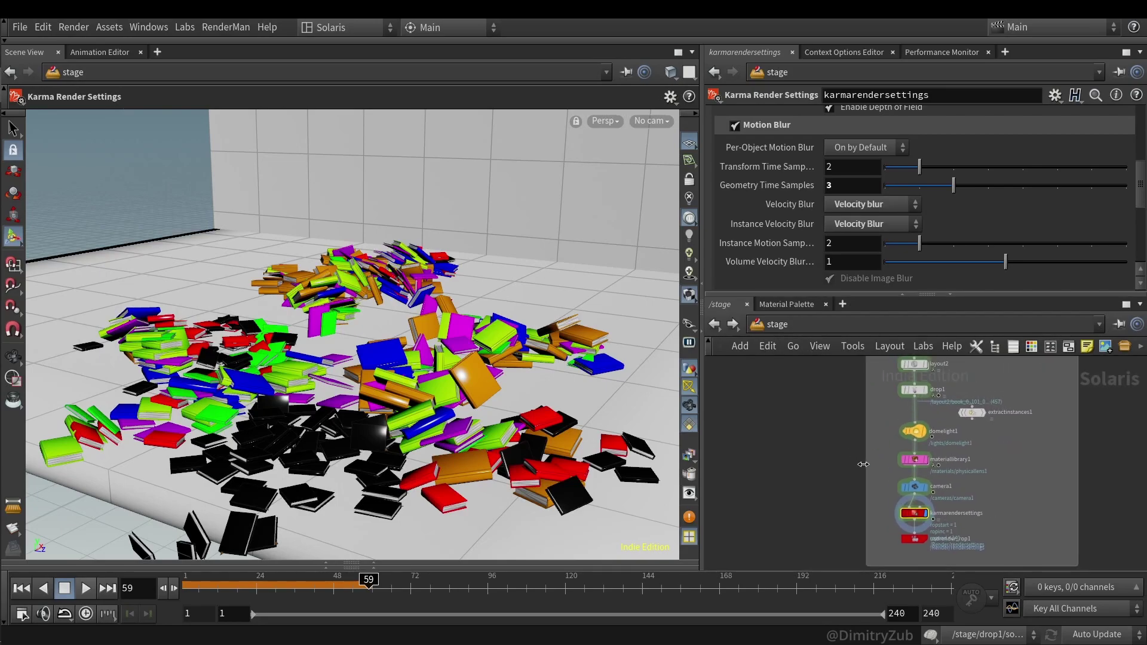
middle_click_drag(877, 442, 851, 497)
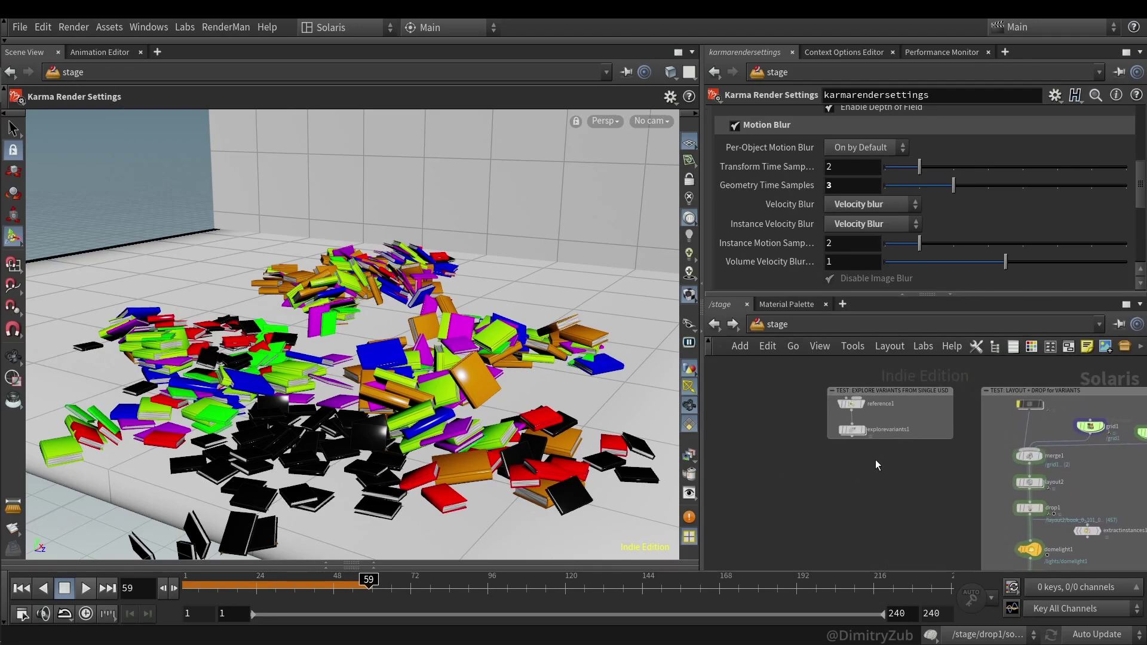
middle_click_drag(876, 460, 897, 405)
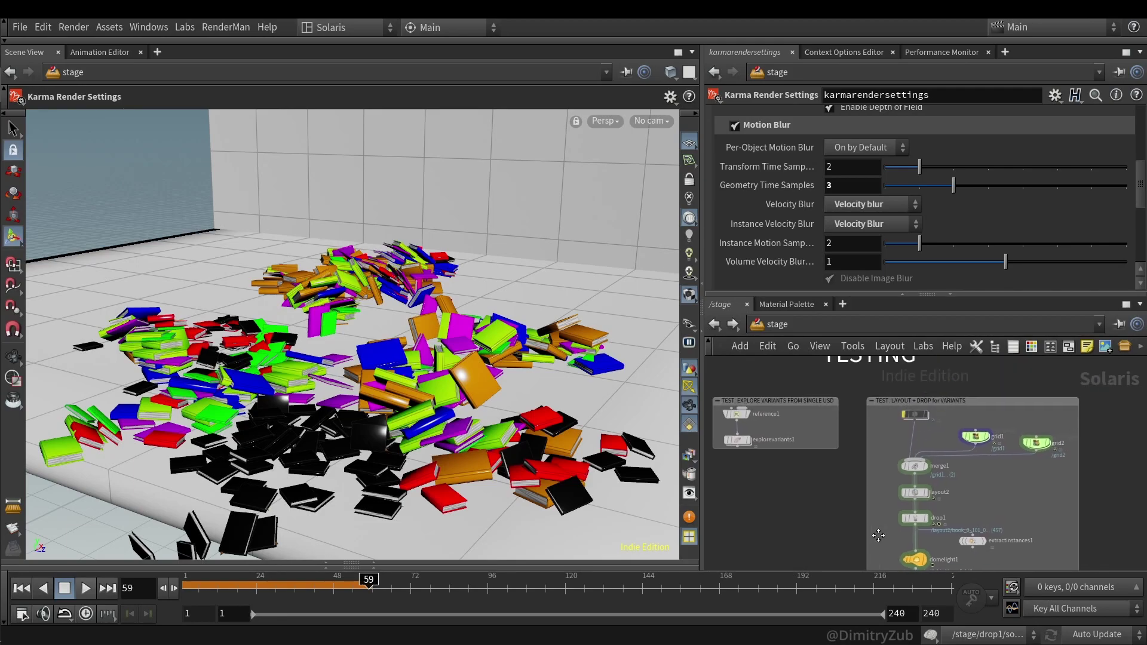
- Display explorevariants1 and orbit along the row of book variants
scroll(848, 522, "up", 3)
left_click_drag(816, 458, 727, 416)
key("r")
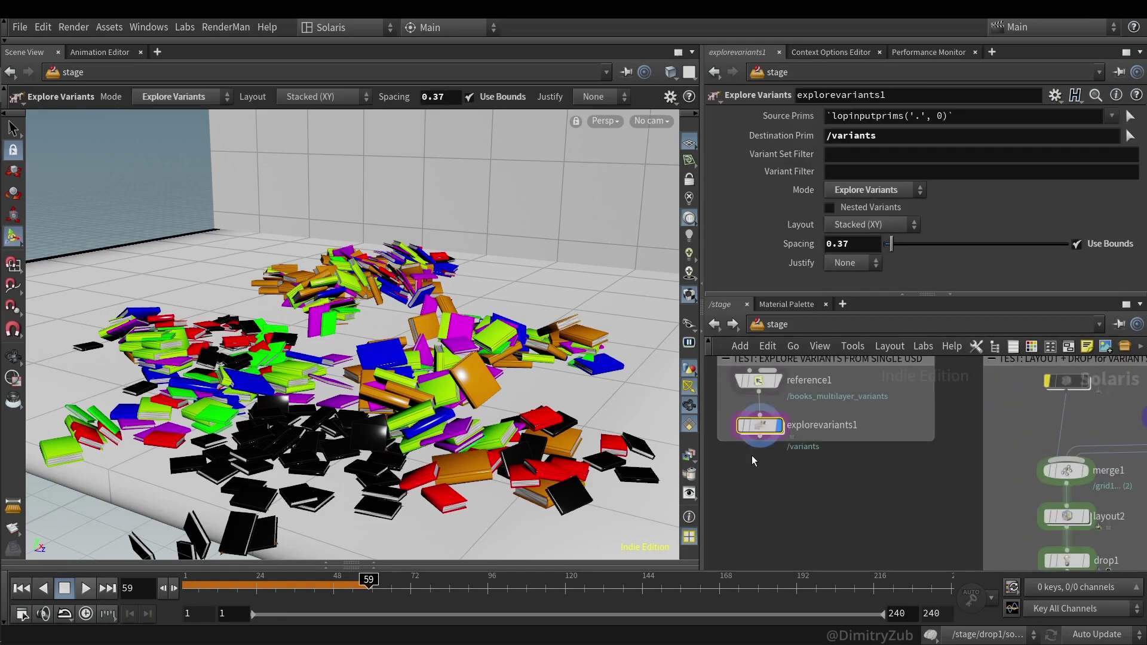
left_click_drag(492, 231, 478, 376)
key("Return")
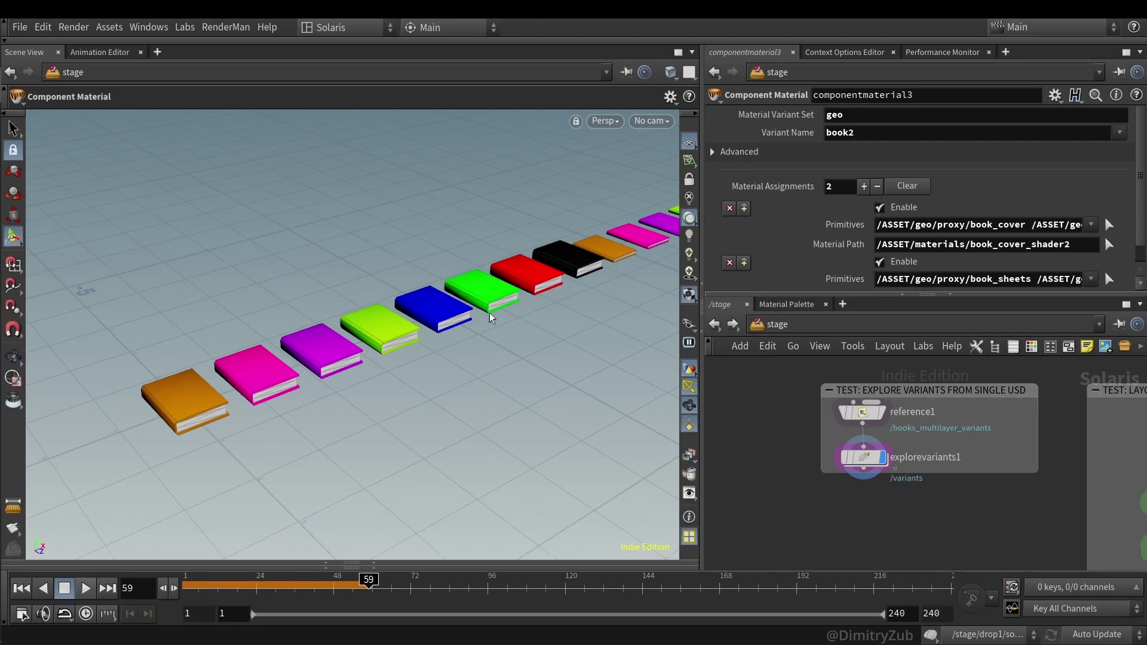
left_click_drag(510, 310, 371, 379)
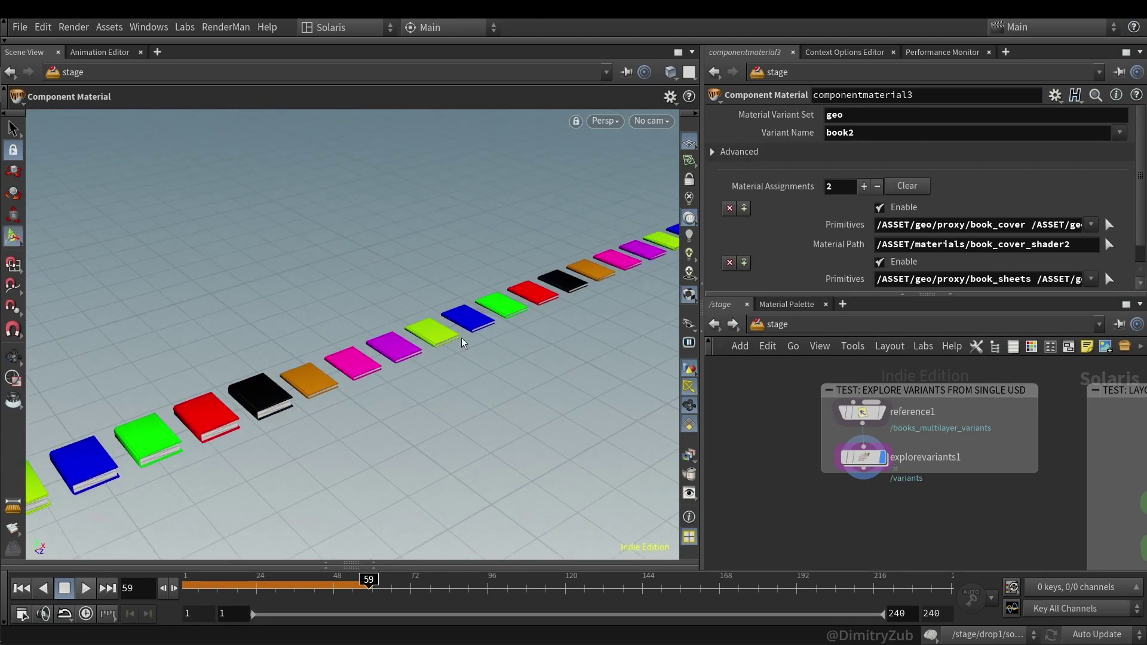
left_click_drag(471, 341, 305, 383)
right_click_drag(305, 383, 328, 418)
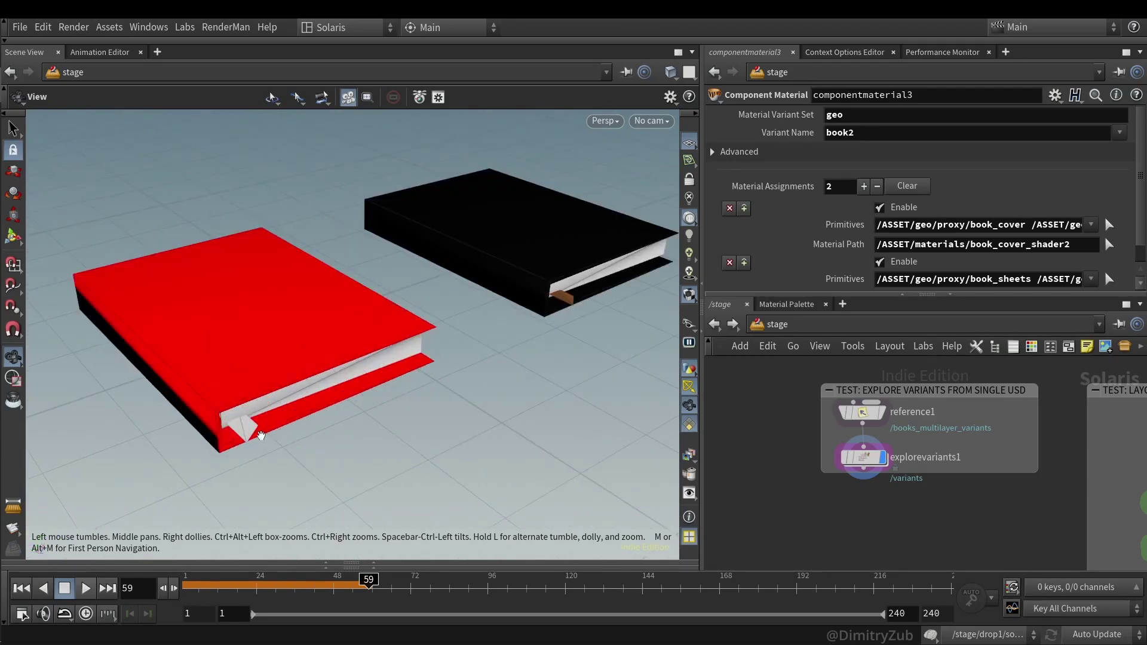
left_click_drag(261, 434, 118, 403)
key("Return")
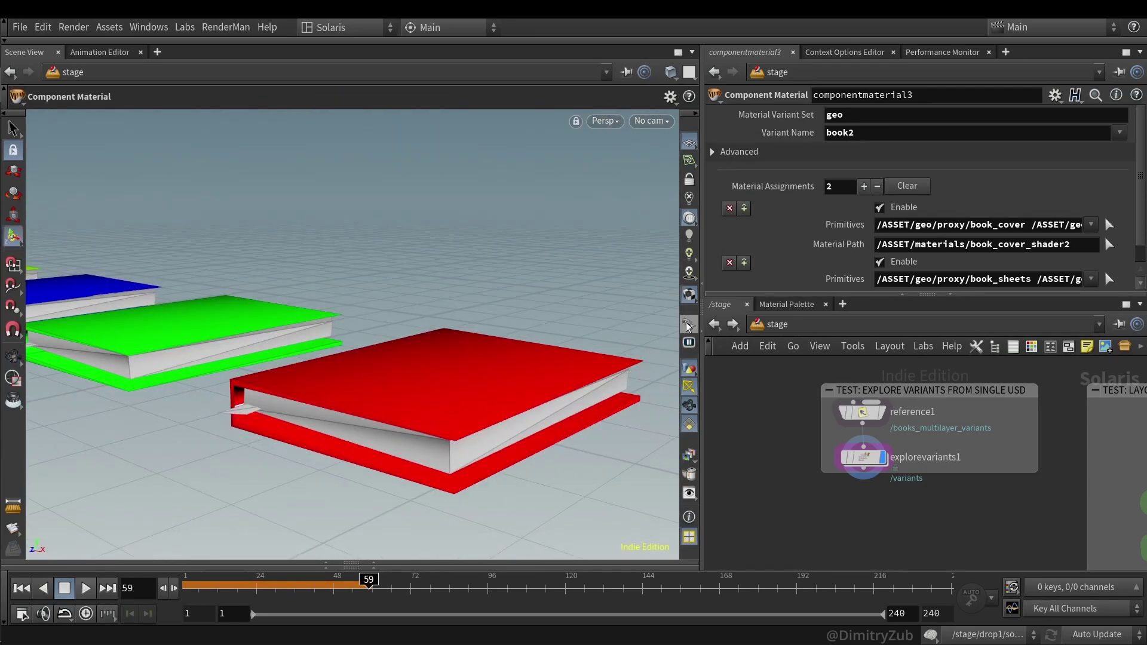
- Enable Render display purpose, toggle Proxy off, and re-frame the row of books
left_click(688, 325)
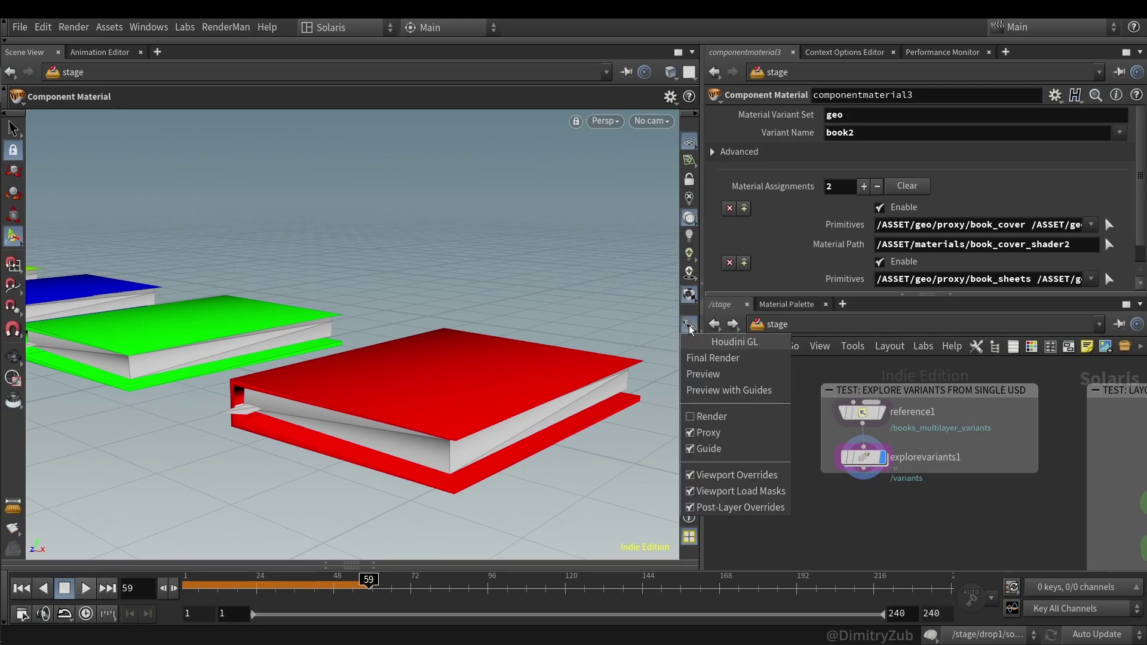
left_click(710, 418)
left_click(688, 325)
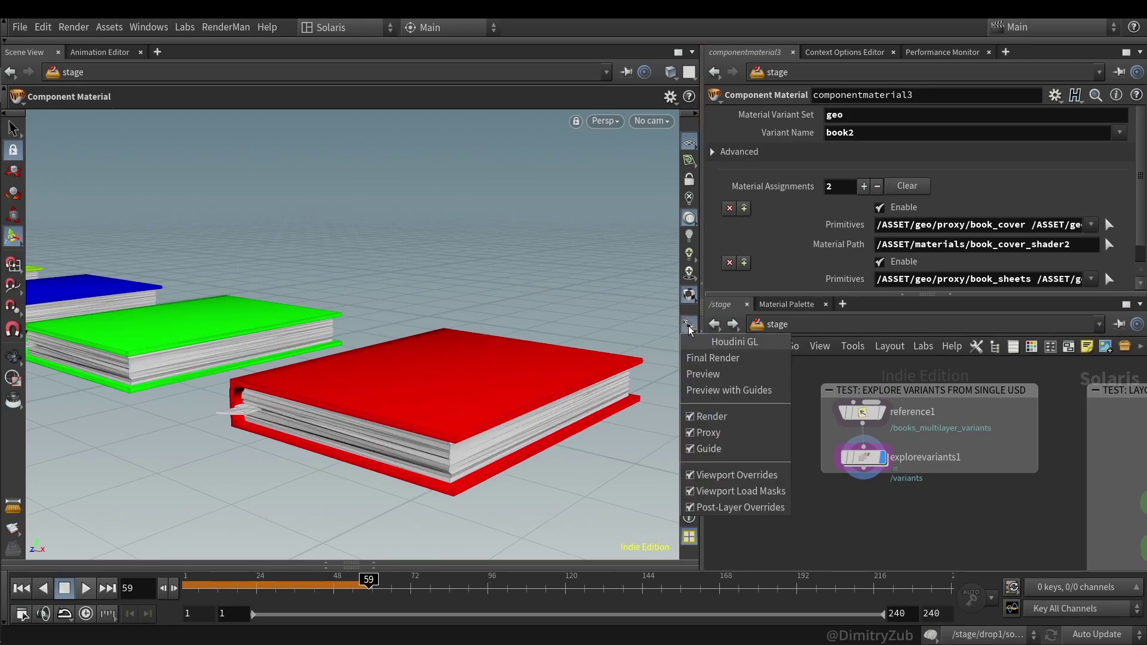
left_click(715, 436)
key("Escape")
left_click_drag(645, 411, 305, 448)
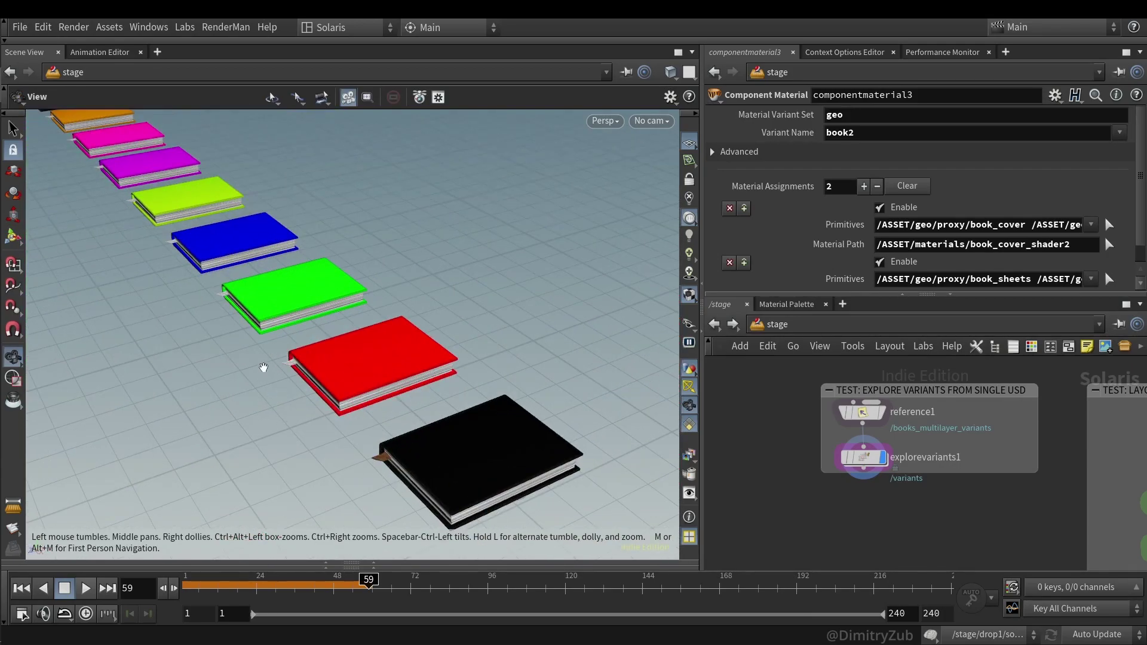
left_click_drag(265, 370, 334, 355)
- Maximize the network editor, select book_sop in GEO CREATION, and move down to book_variants
key("h")
key("h")
scroll(827, 456, "up", 3)
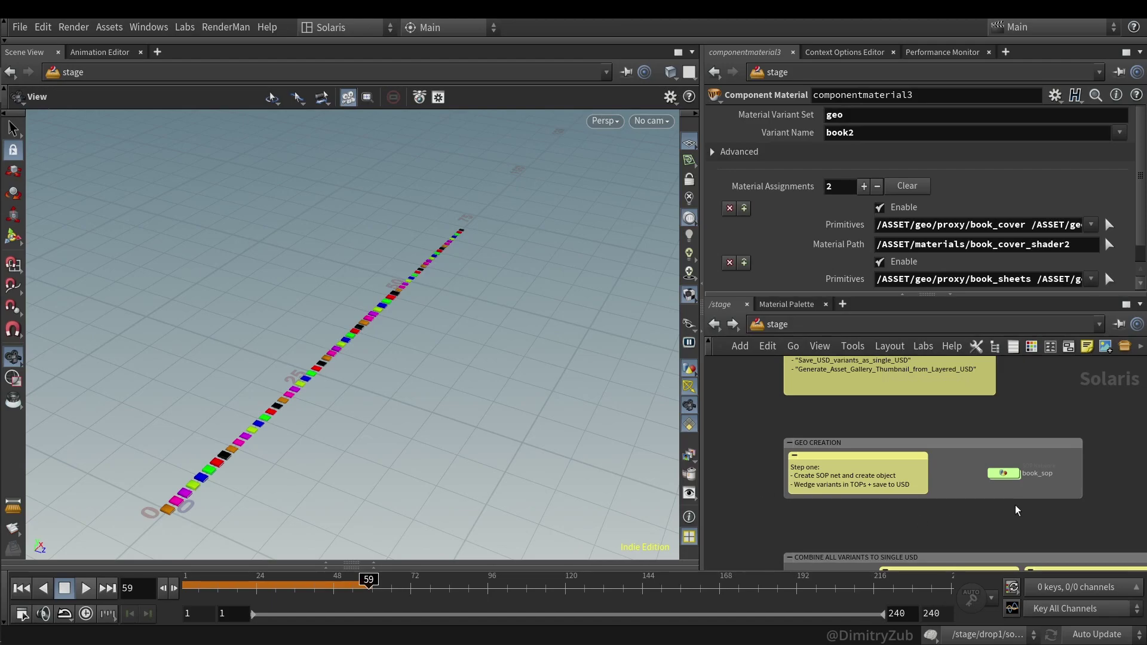
key("ctrl+b")
scroll(513, 318, "up", 2)
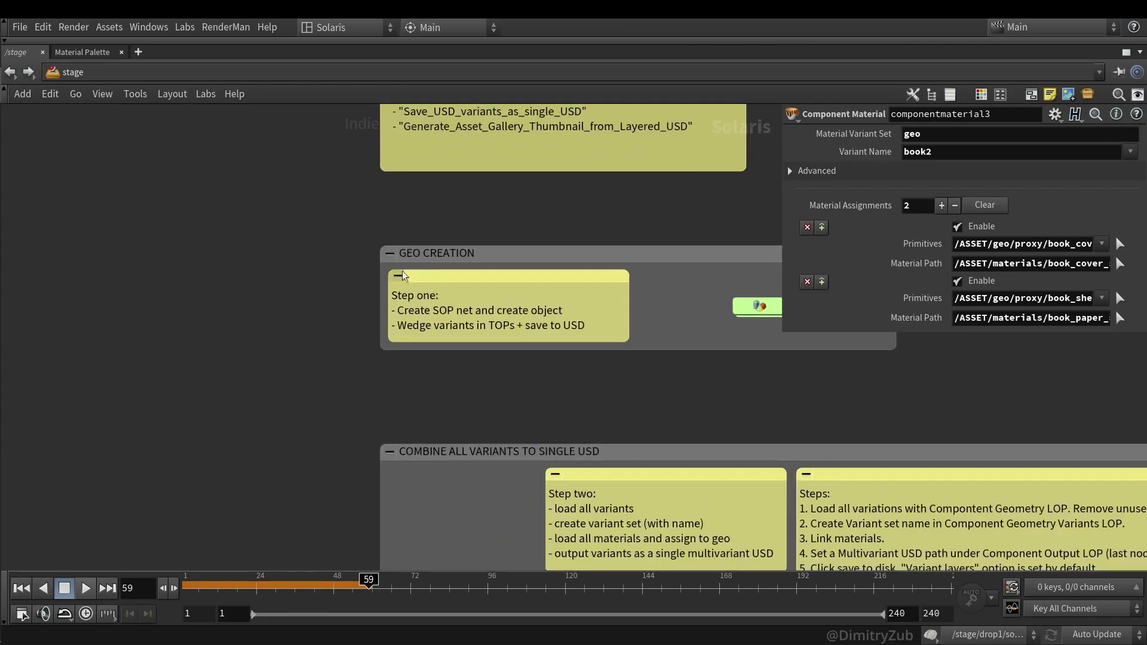
scroll(513, 318, "down", 3)
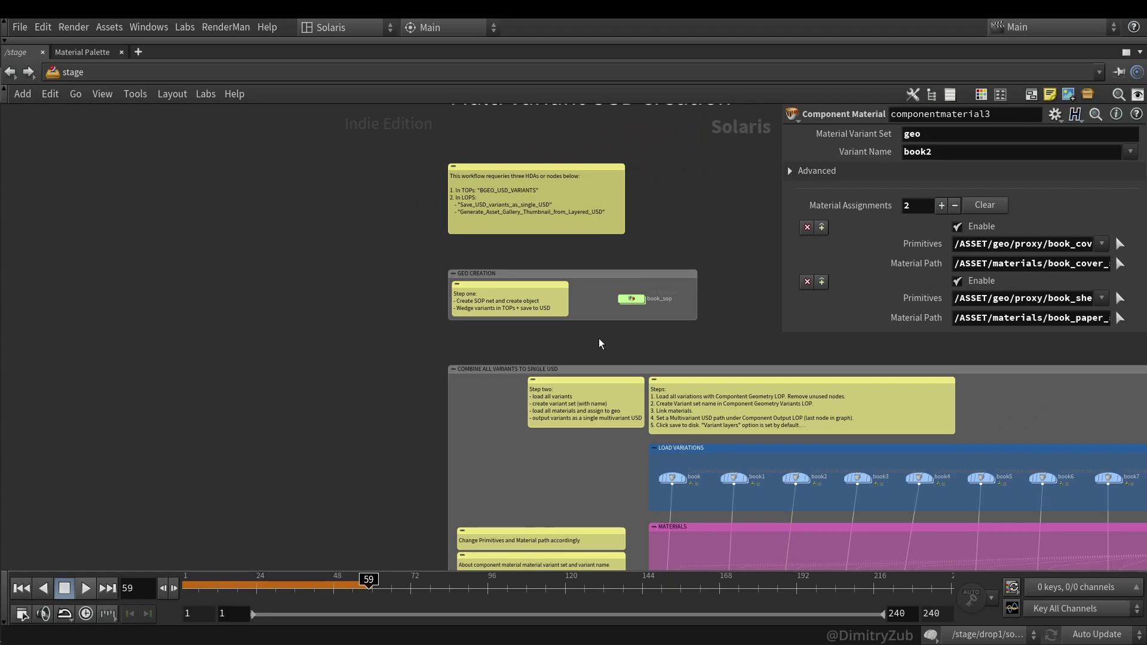
scroll(520, 328, "up", 3)
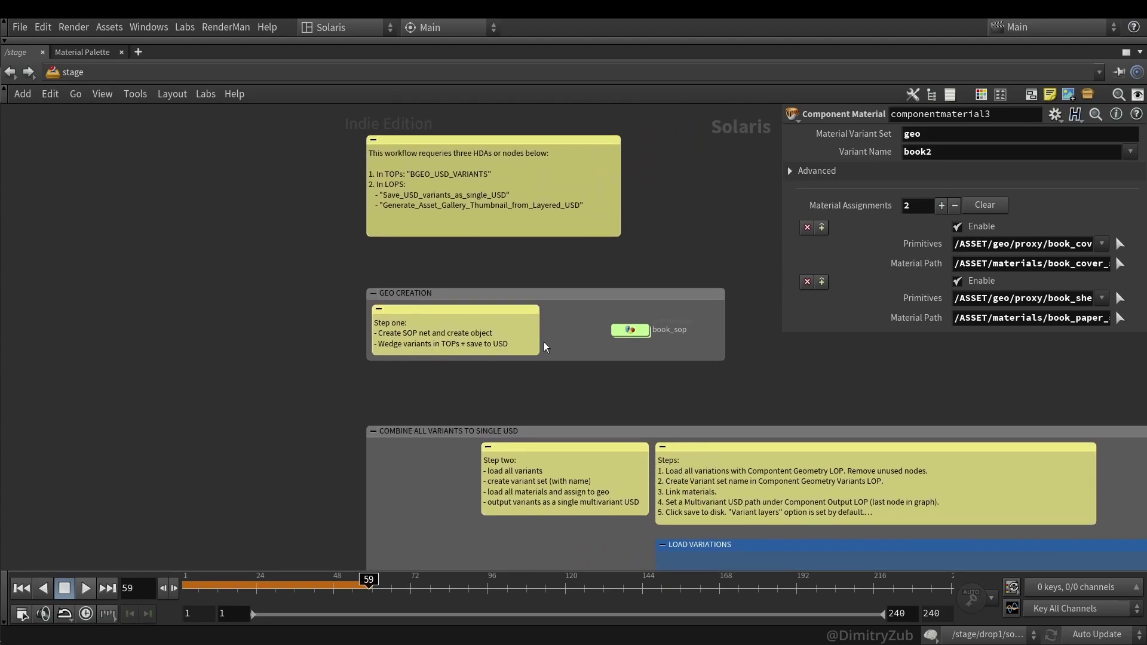
left_click_drag(698, 353, 582, 314)
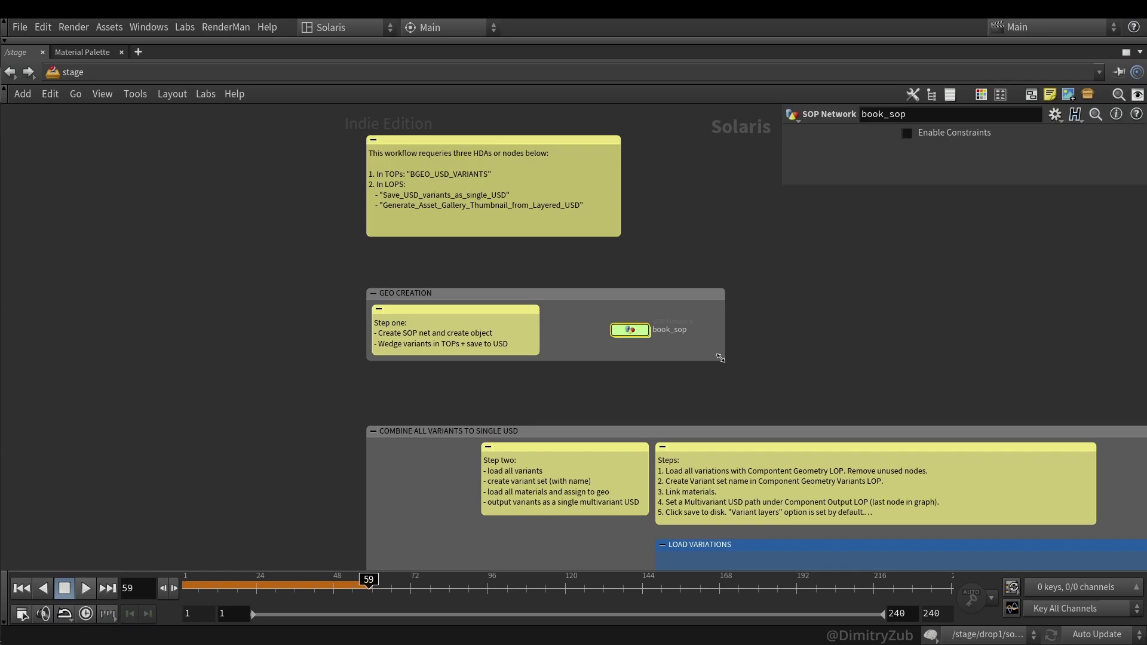
scroll(720, 357, "down", 3)
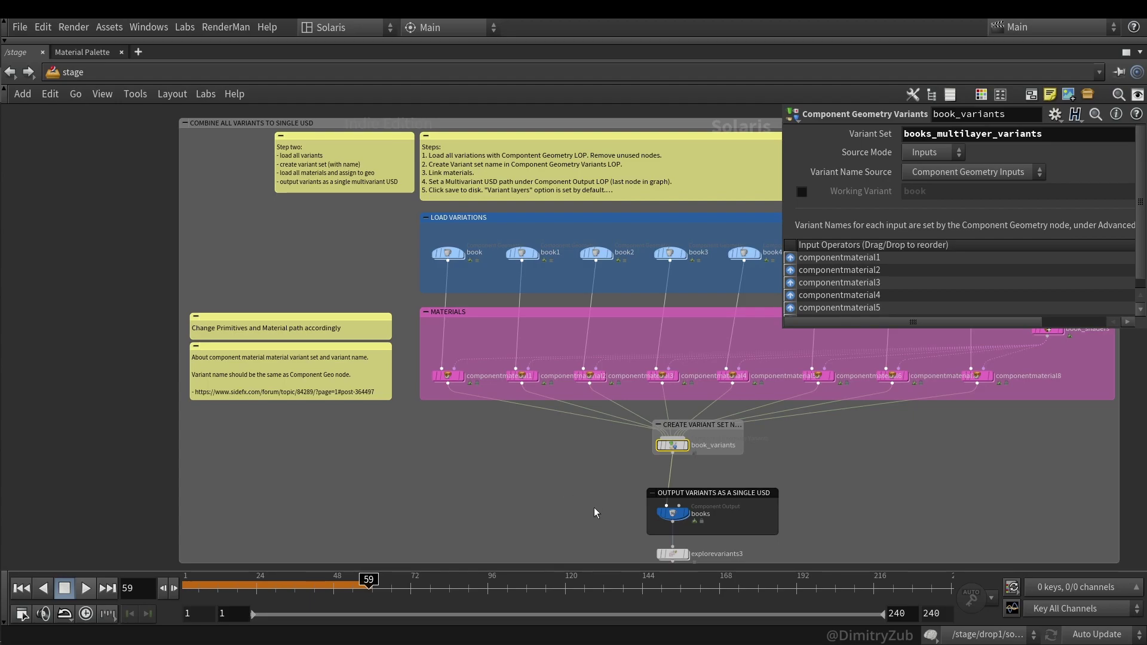
- Add a Set Variant node after the books output node
left_click(709, 518)
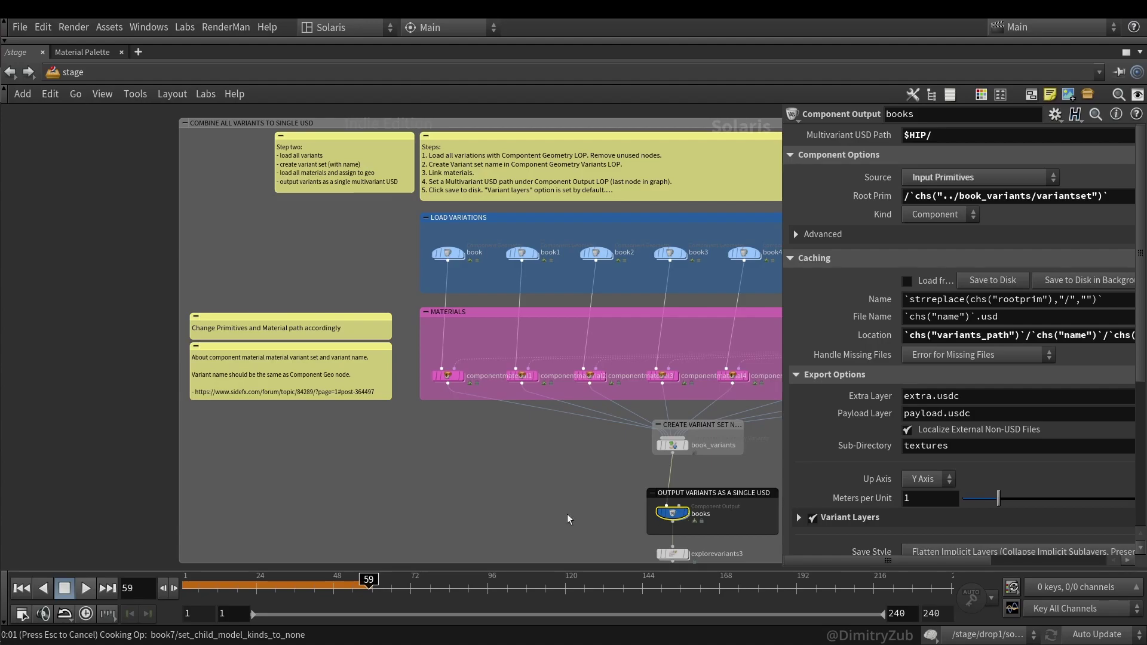
key("ctrl+b")
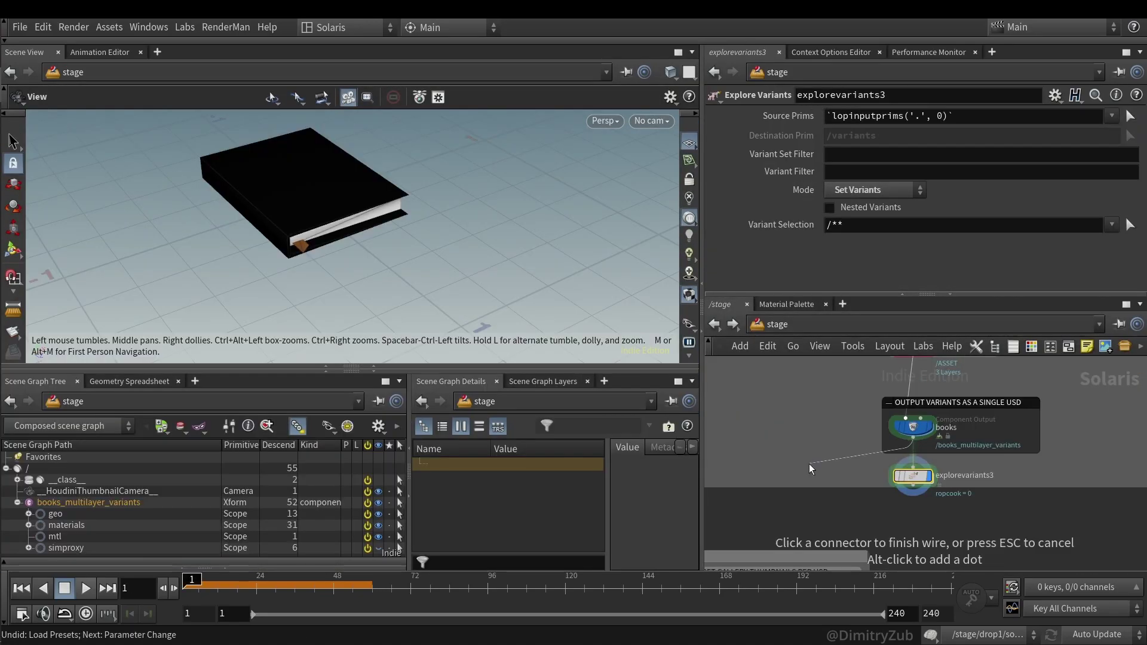
key("Tab")
type("set")
key("Down")
key("Return")
left_click(808, 464)
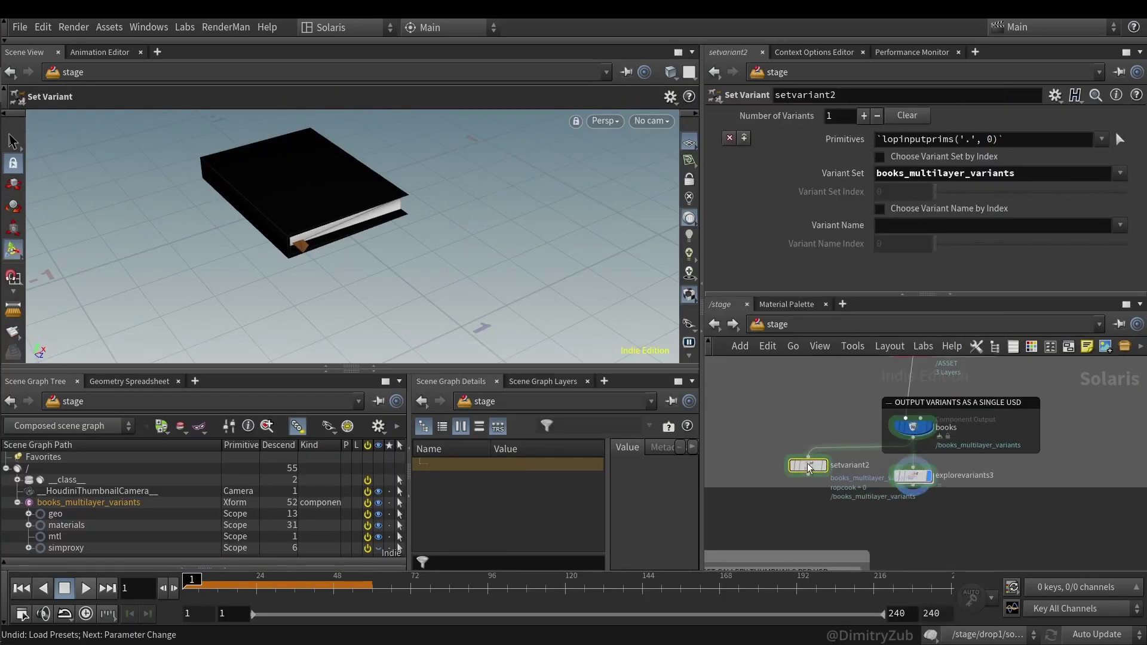
- Set setvariant2's Variant Name to book1
scroll(884, 482, "down", 3)
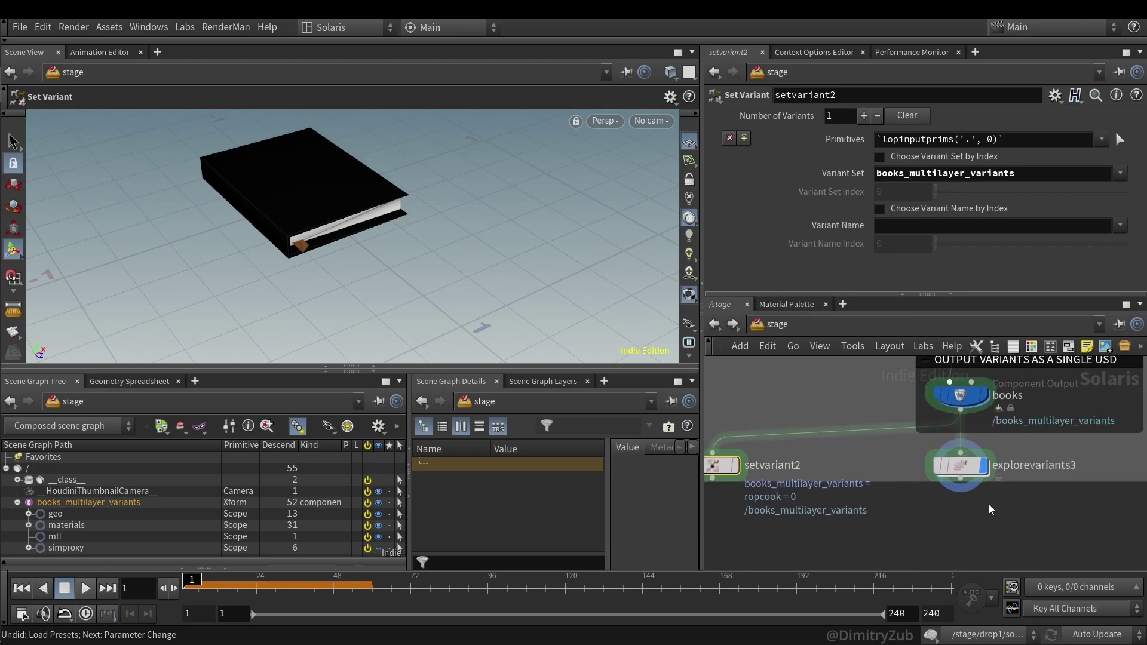
scroll(1004, 508, "up", 3)
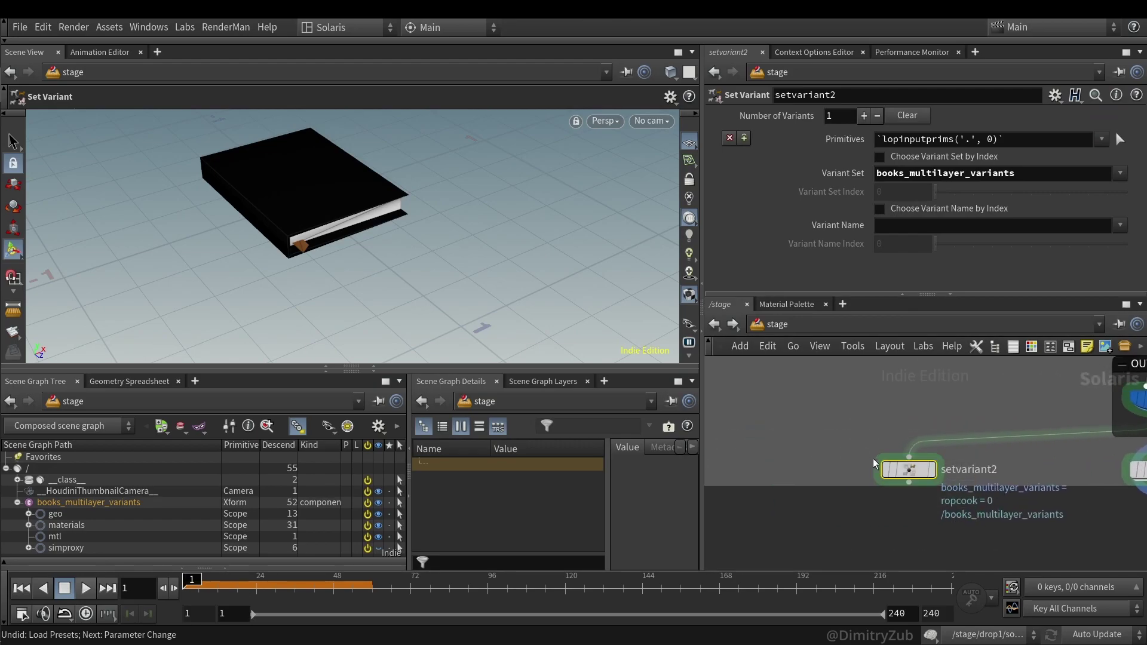
left_click(1120, 226)
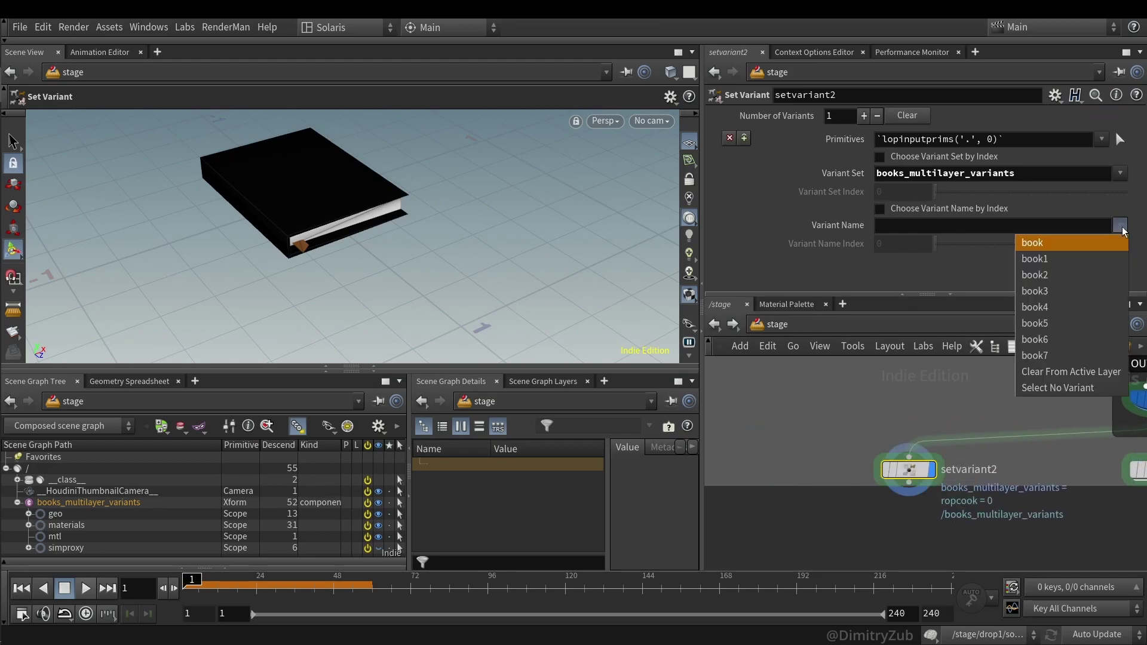
left_click(1103, 254)
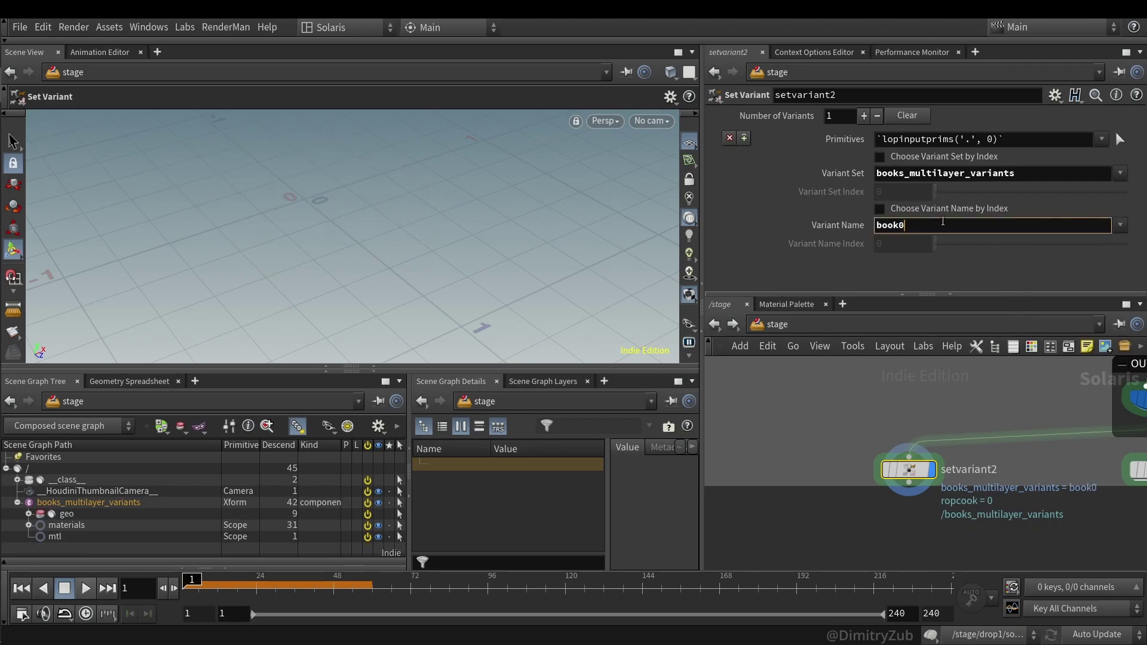
scroll(943, 224, "down", 7)
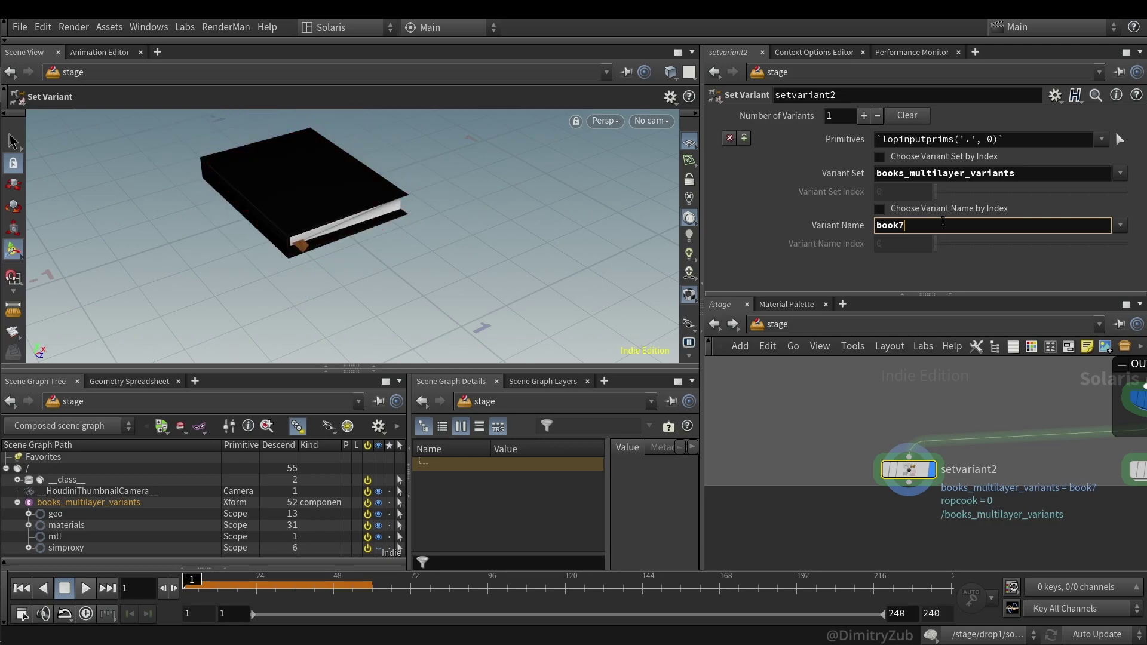
scroll(929, 231, "up", 2)
- Reselect setvariant2 and scroll through the variant names, landing on the green book5
key("h")
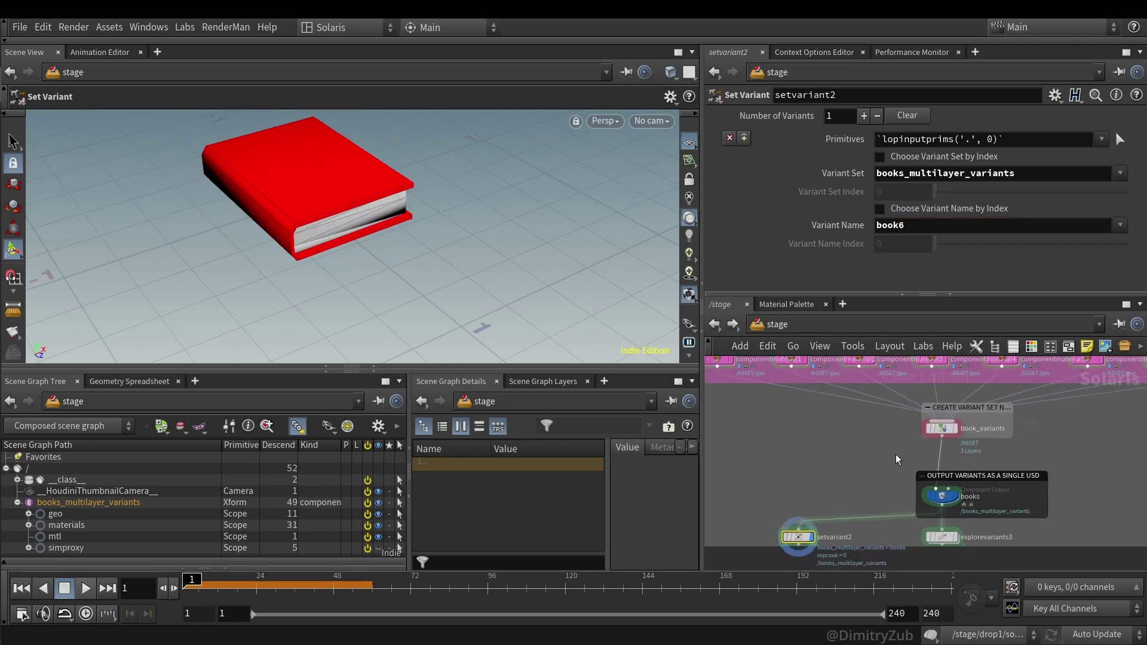
left_click(956, 425)
left_click(954, 498)
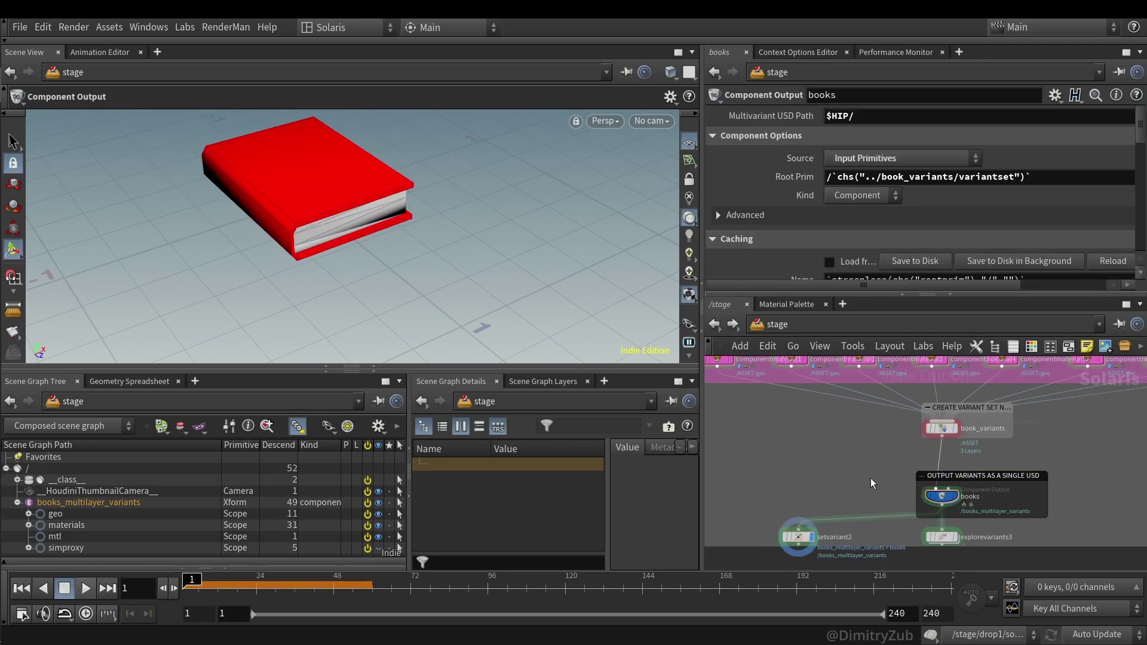
middle_click_drag(865, 474, 919, 407)
left_click(852, 469)
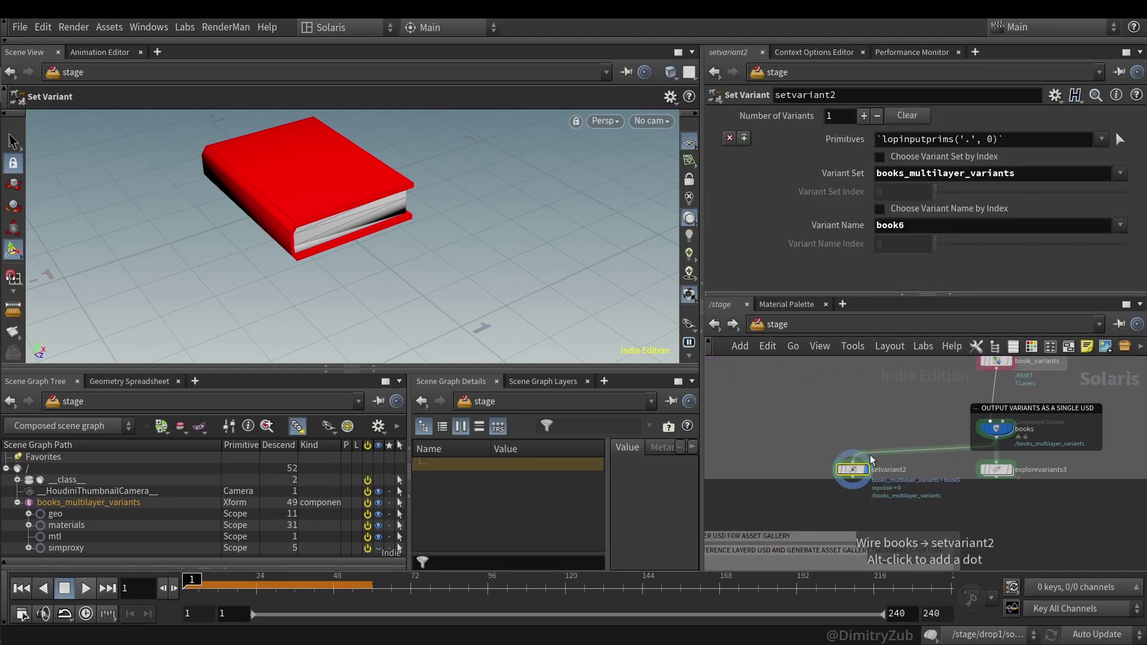
scroll(1038, 227, "up", 4)
scroll(1038, 227, "down", 5)
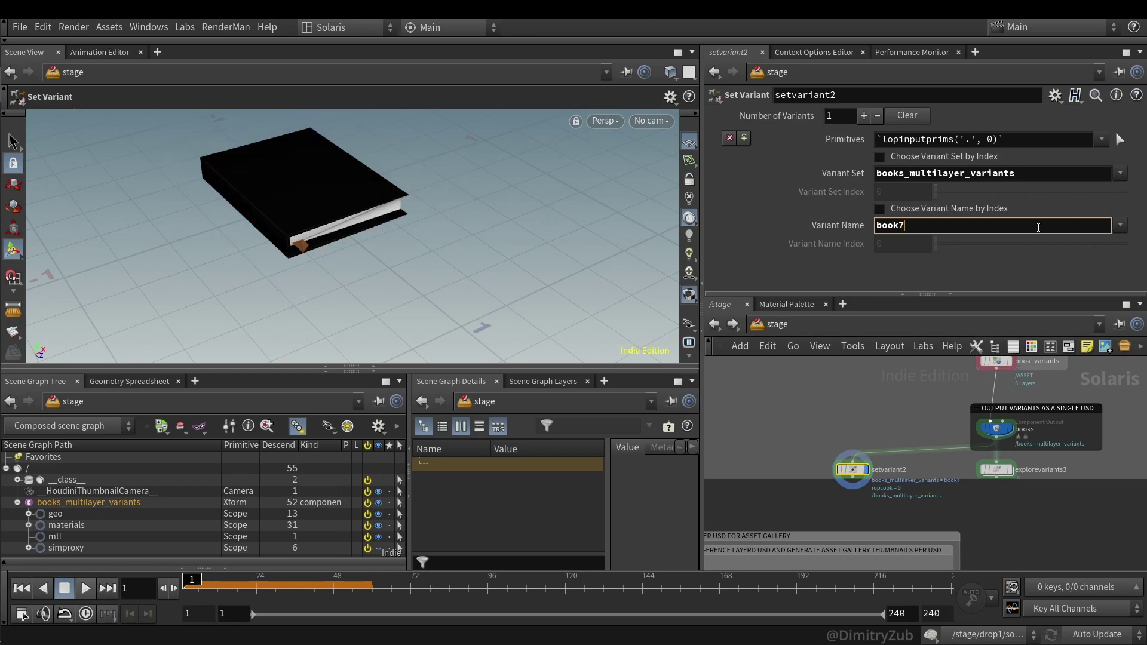
scroll(1039, 227, "up", 1)
scroll(1039, 227, "up", 1)
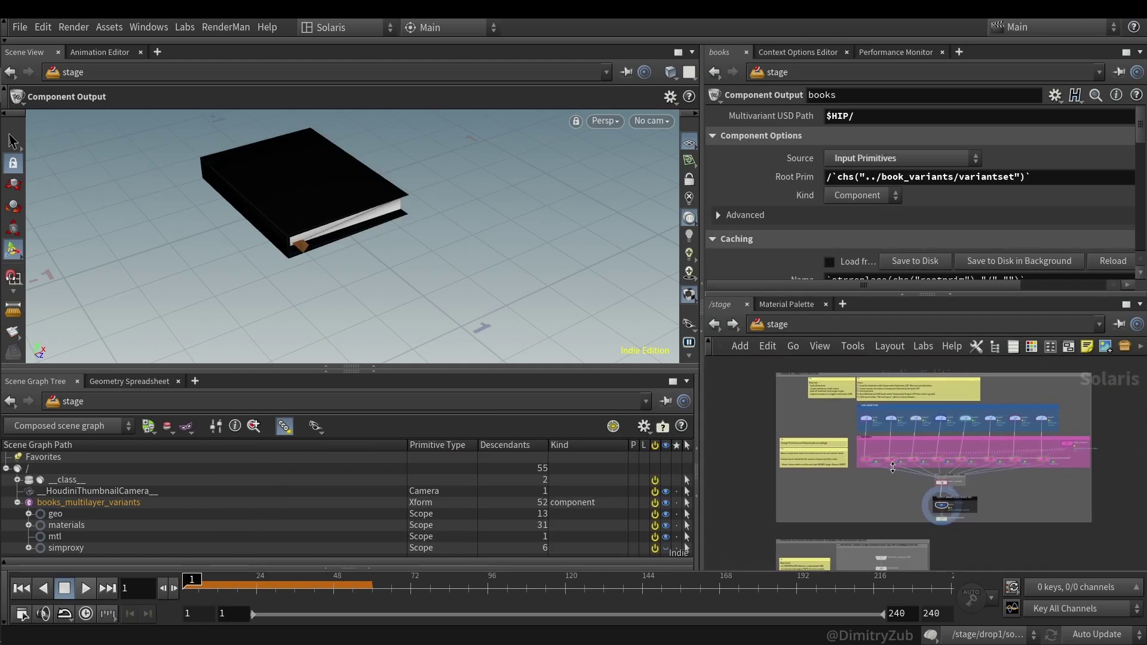
- Maximize the network editor, hide the parameter panel, and select reference_layered_USD in the Step three box
key("ctrl+b")
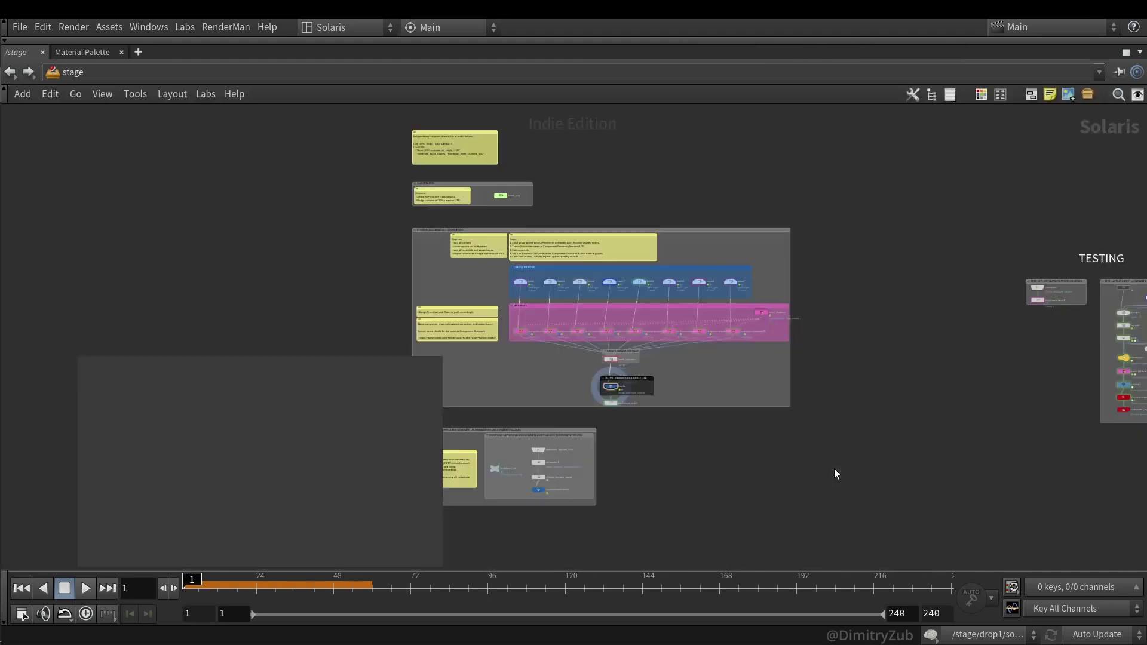
scroll(539, 381, "up", 5)
key("p")
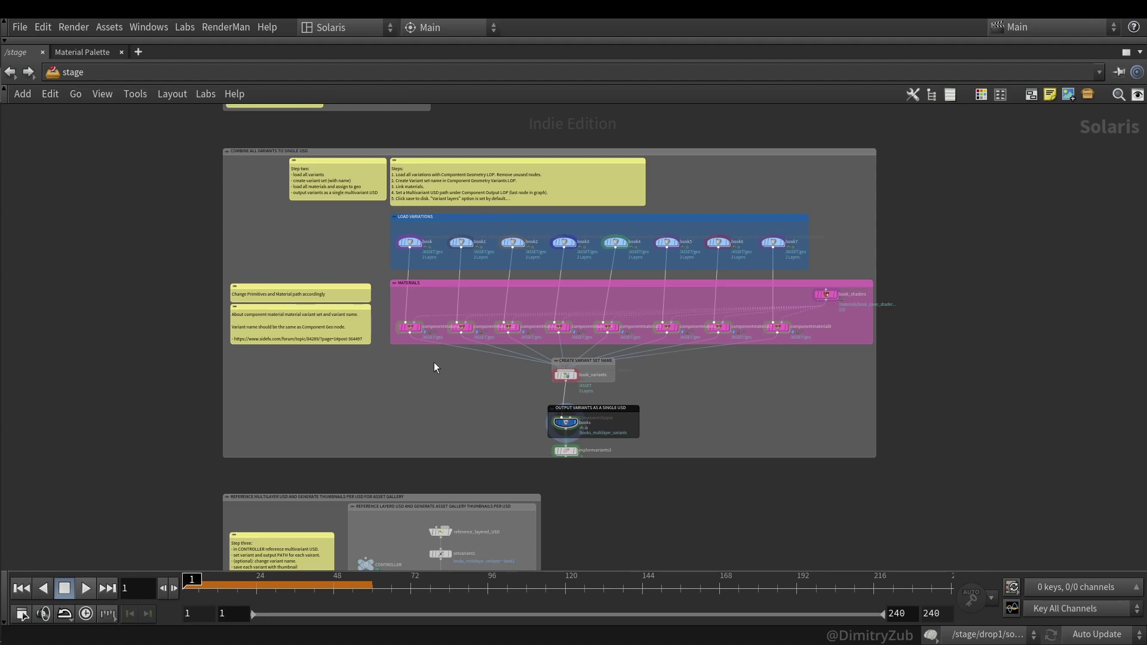
scroll(417, 347, "up", 1)
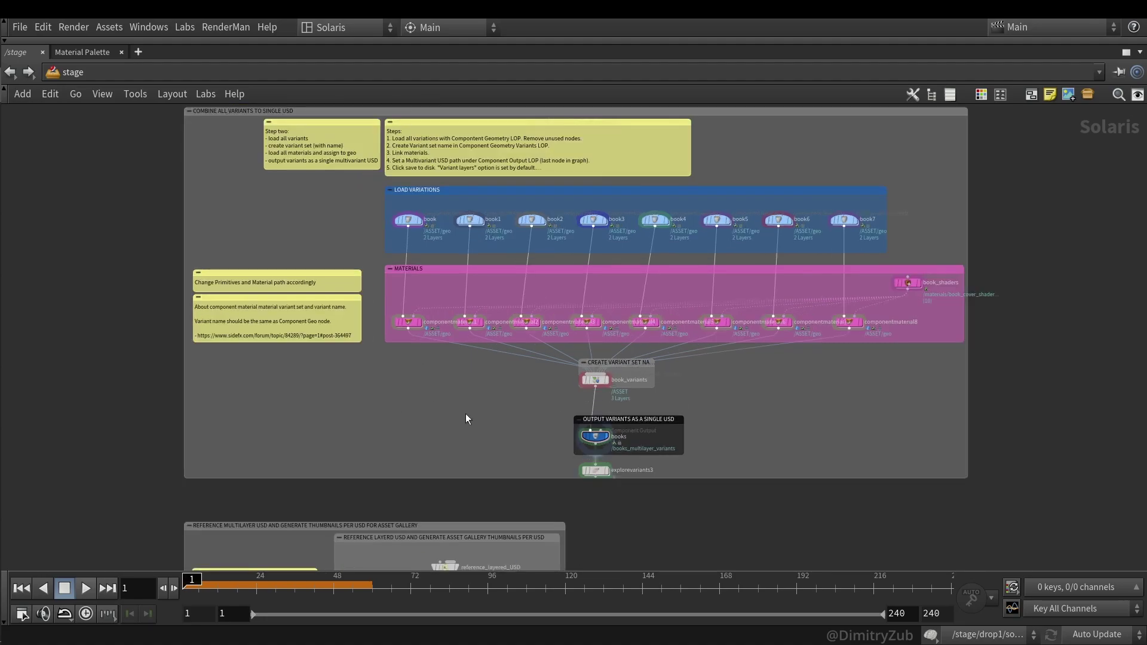
scroll(414, 422, "up", 1)
middle_click_drag(414, 422, 519, 299)
scroll(504, 322, "up", 2)
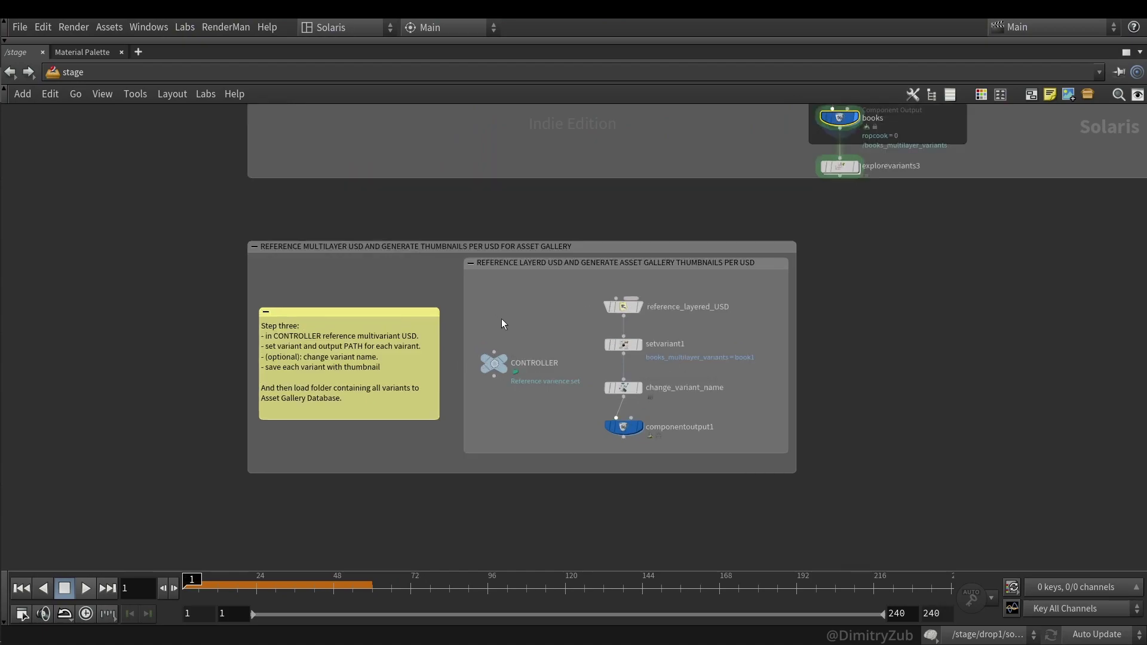
scroll(560, 336, "up", 1)
left_click(684, 314)
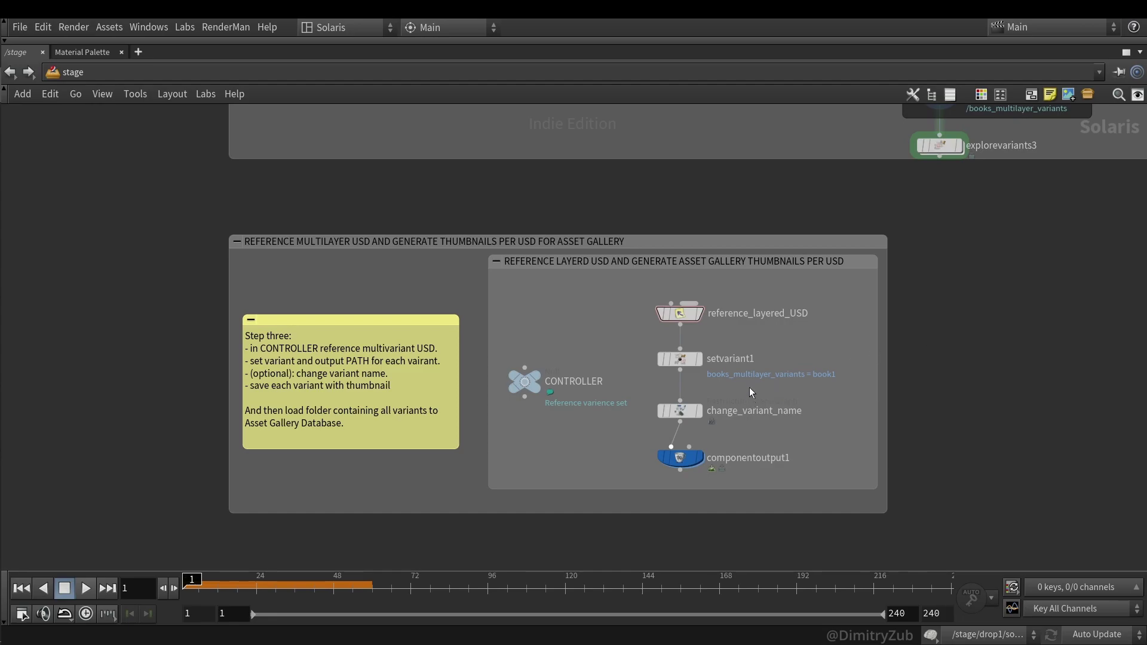
- Restore the multi-pane layout and select componentoutput1 to preview the saved book
key("ctrl+b")
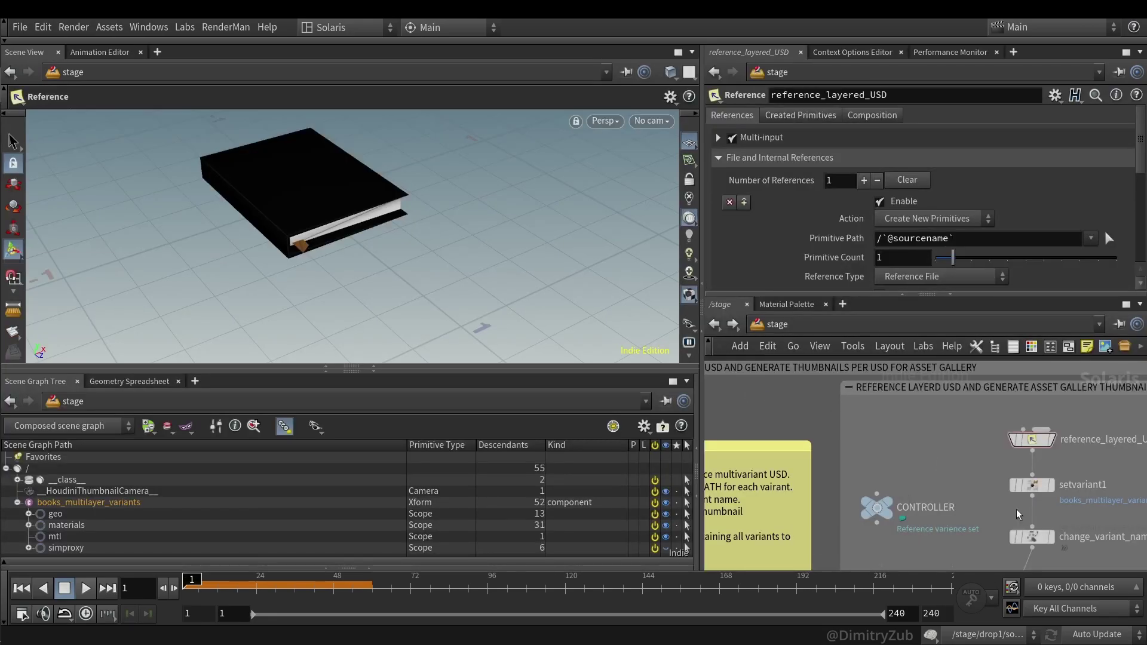
left_click(1012, 488)
middle_click_drag(983, 533, 917, 473)
left_click(977, 488)
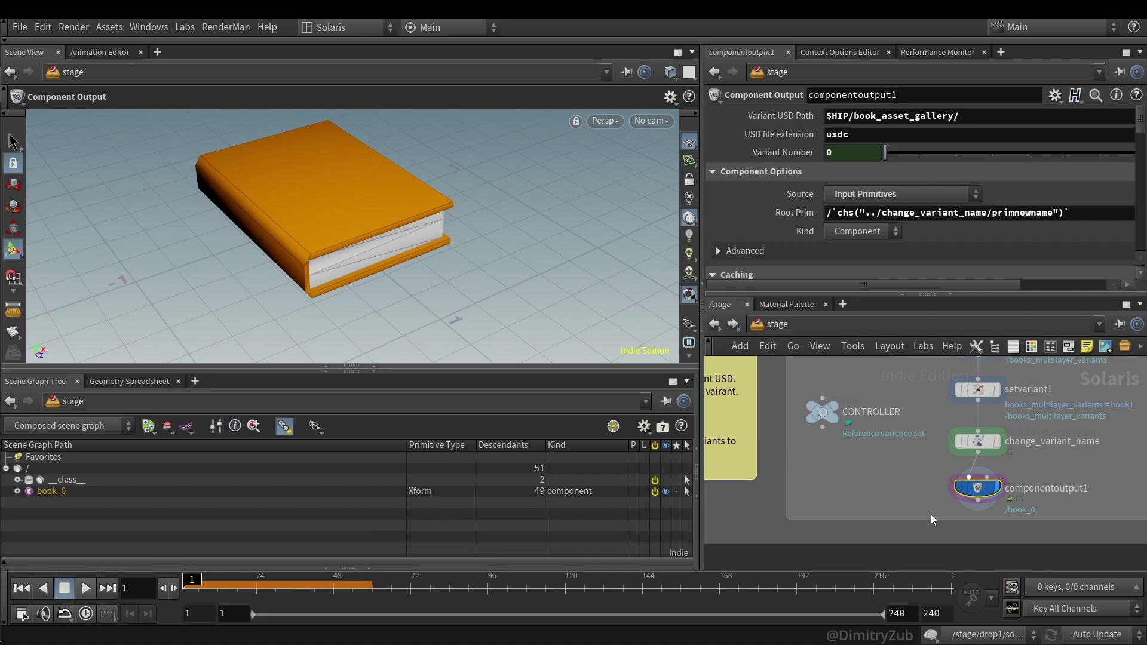
scroll(897, 468, "down", 3)
scroll(914, 489, "down", 2)
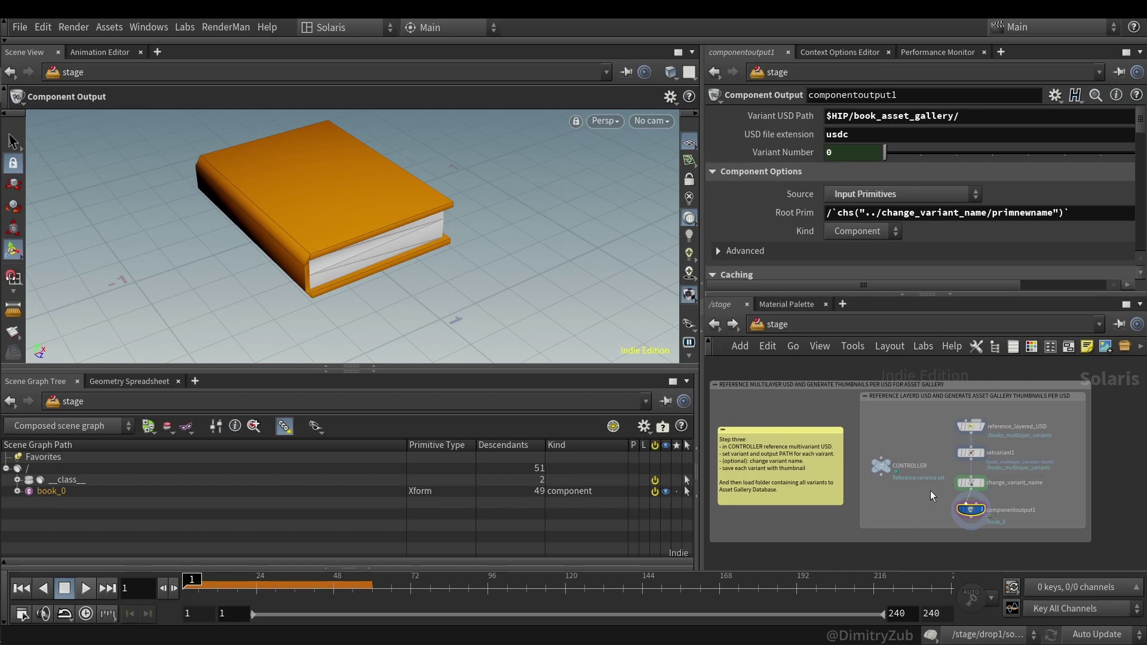
- Add a Solaris Layout Asset Gallery tab to the lower pane
left_click(195, 381)
mouse_move(241, 411)
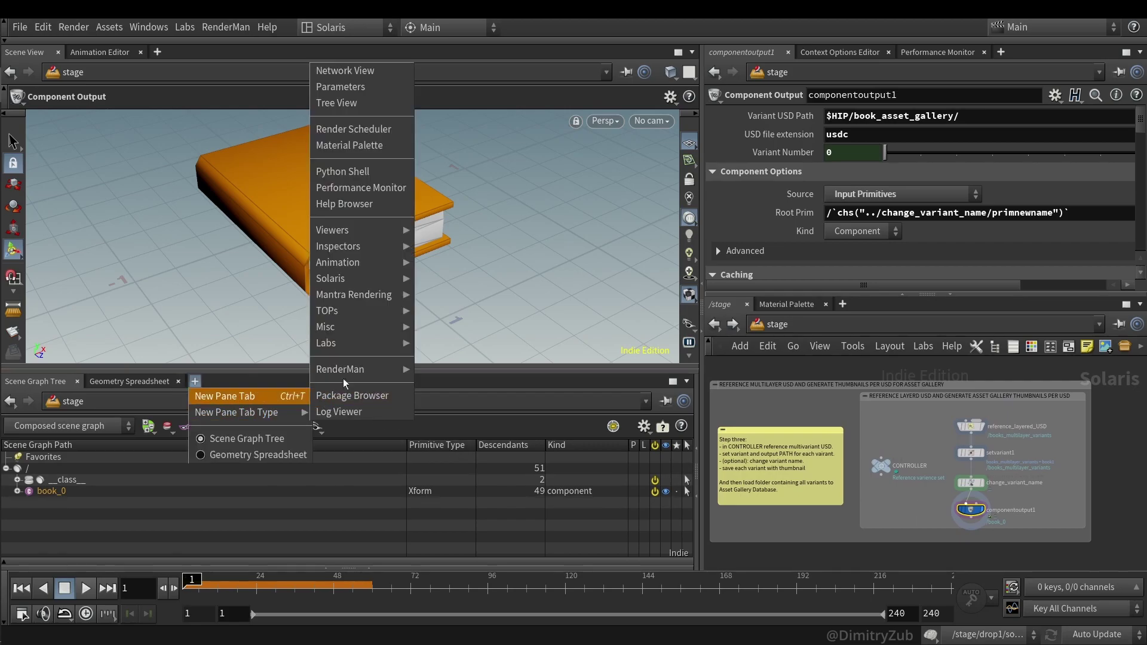
mouse_move(352, 282)
left_click(460, 411)
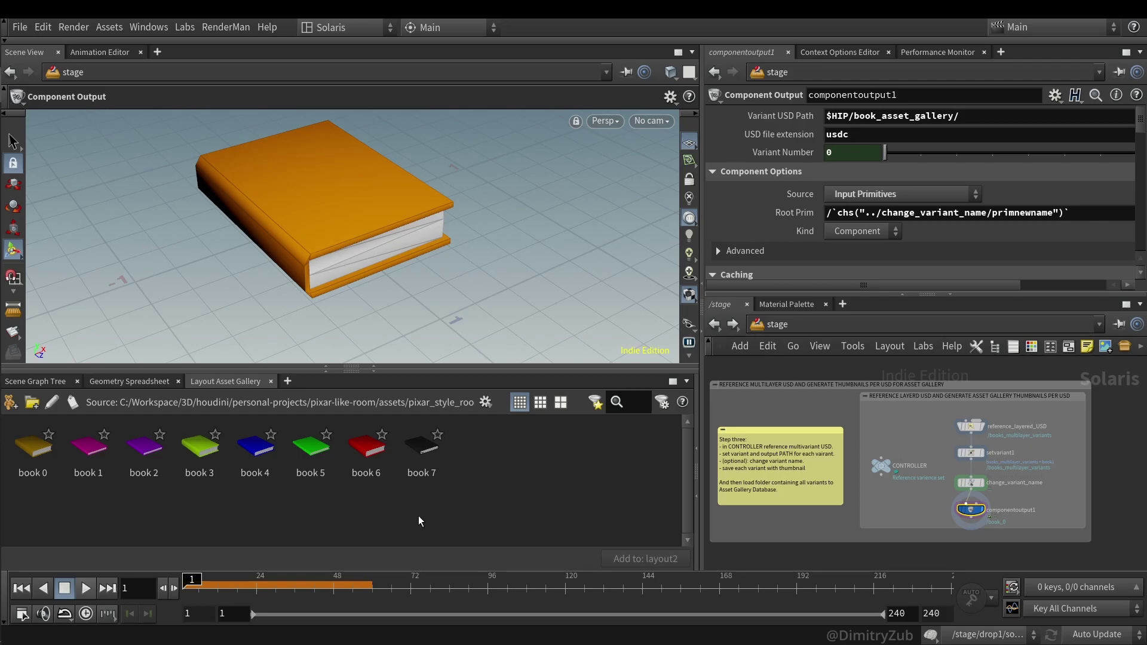
- Set componentoutput1's Variant Number to 3 to preview the lime-green book
scroll(1019, 460, "up", 2)
left_click_drag(921, 428, 956, 418)
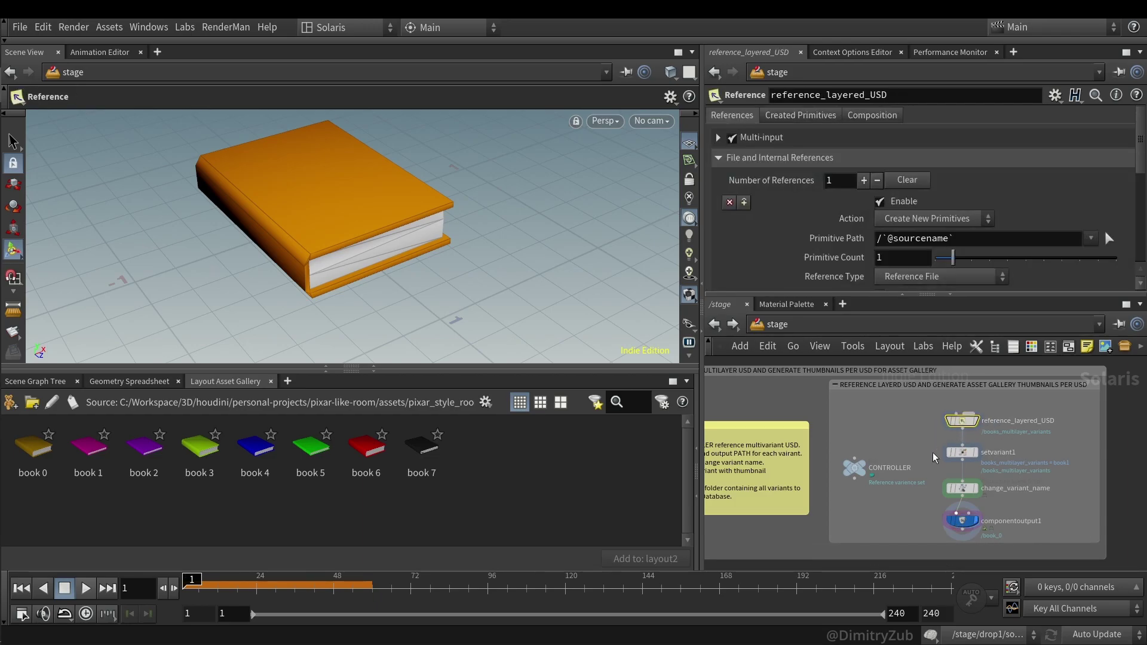
left_click(957, 521)
left_click_drag(889, 153, 970, 151)
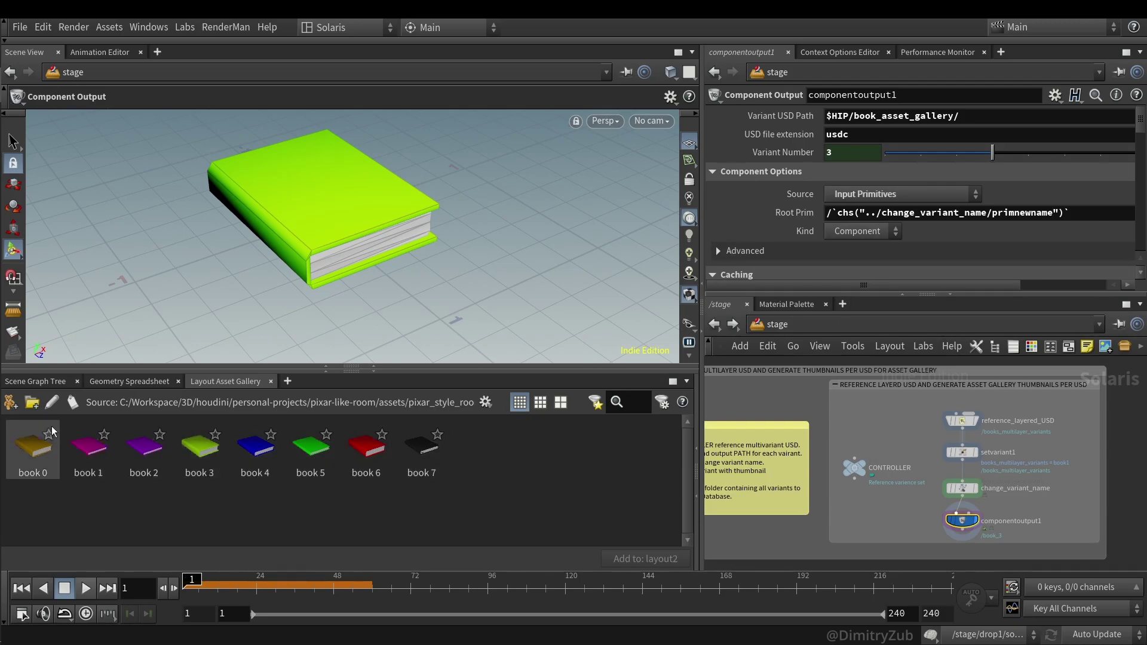
- Start an asset directory and pick book_asset_gallery inside the pixar-like-room project
left_click(32, 402)
left_click(675, 312)
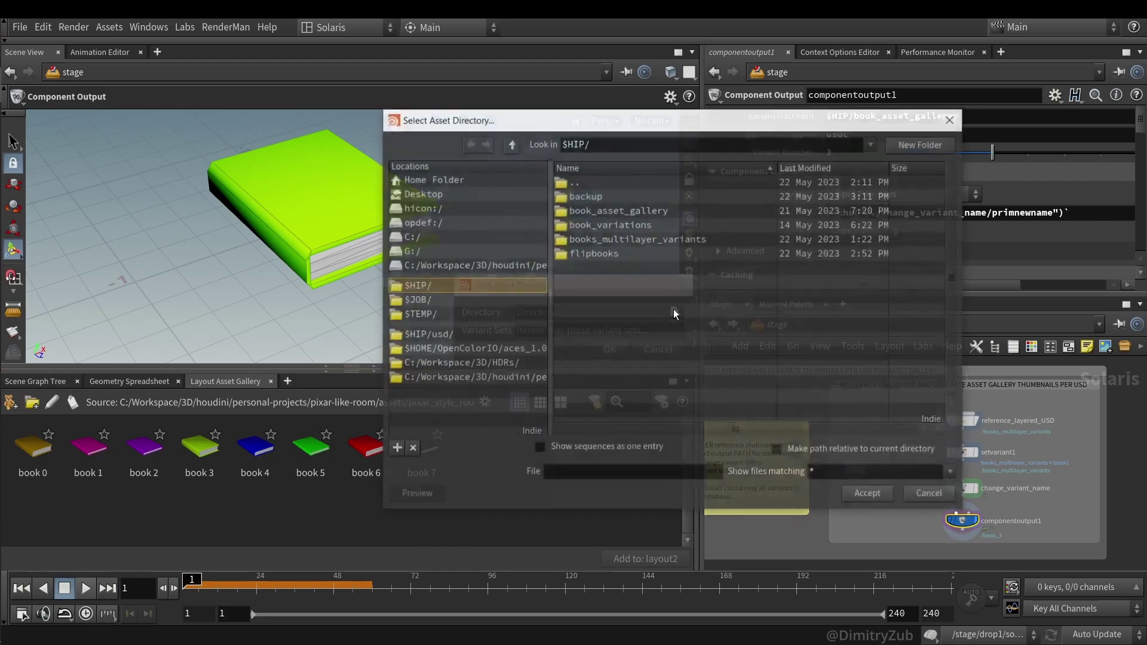
left_click(500, 377)
double_click(625, 225)
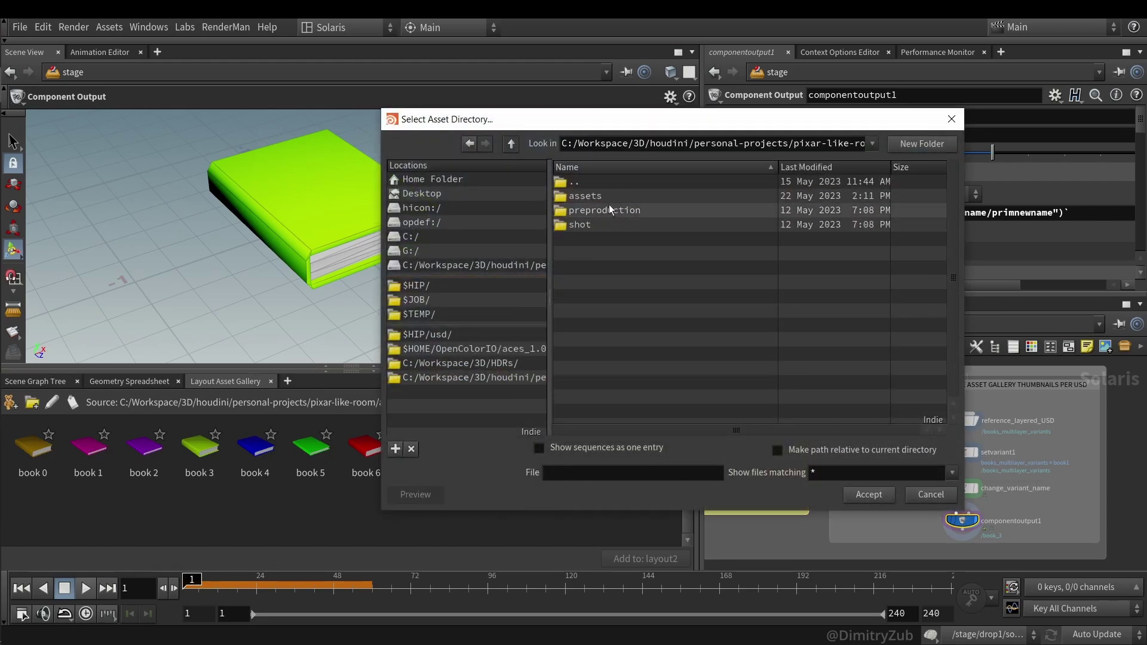
left_click(605, 211)
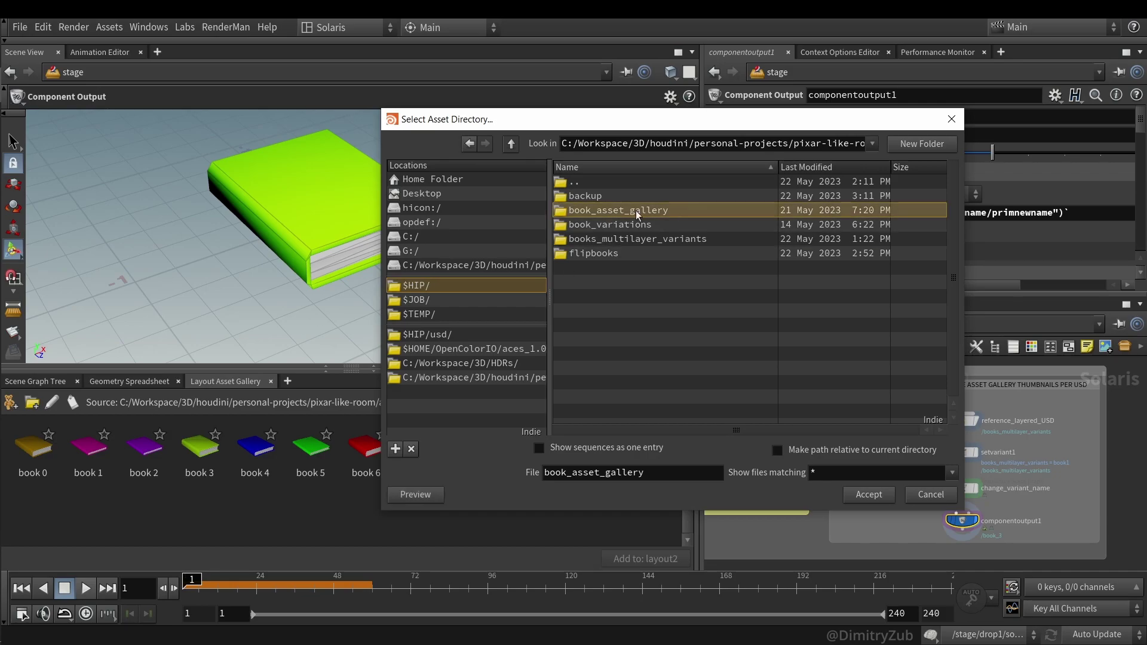
left_click_drag(773, 126, 569, 158)
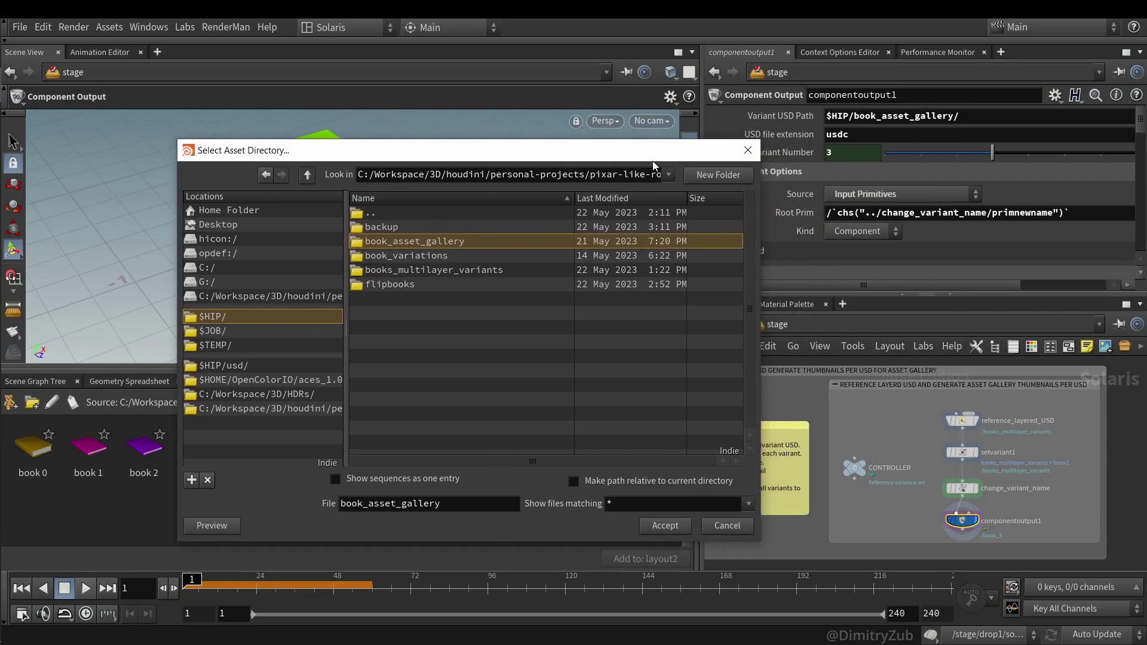
left_click(659, 526)
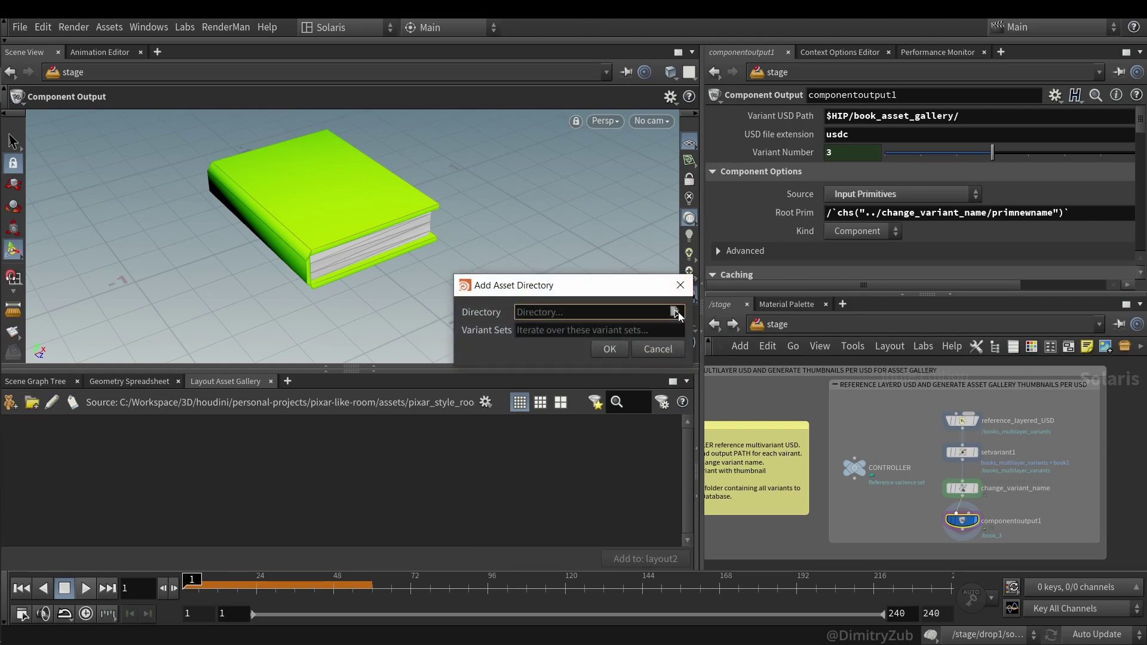
- Re-pick book_asset_gallery as the directory, starting from its parent folder
left_click(675, 312)
left_click(307, 175)
left_click(415, 241)
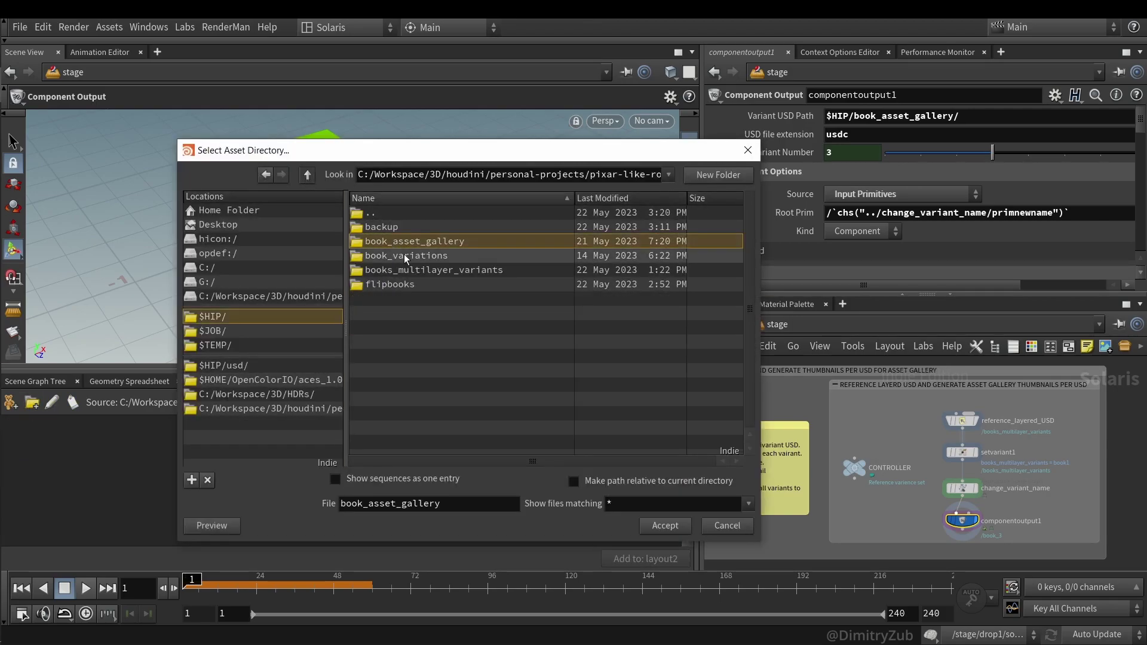
left_click(665, 526)
- Confirm the asset directory so the gallery fills with thumbnails book 0 through book 7
left_click(615, 351)
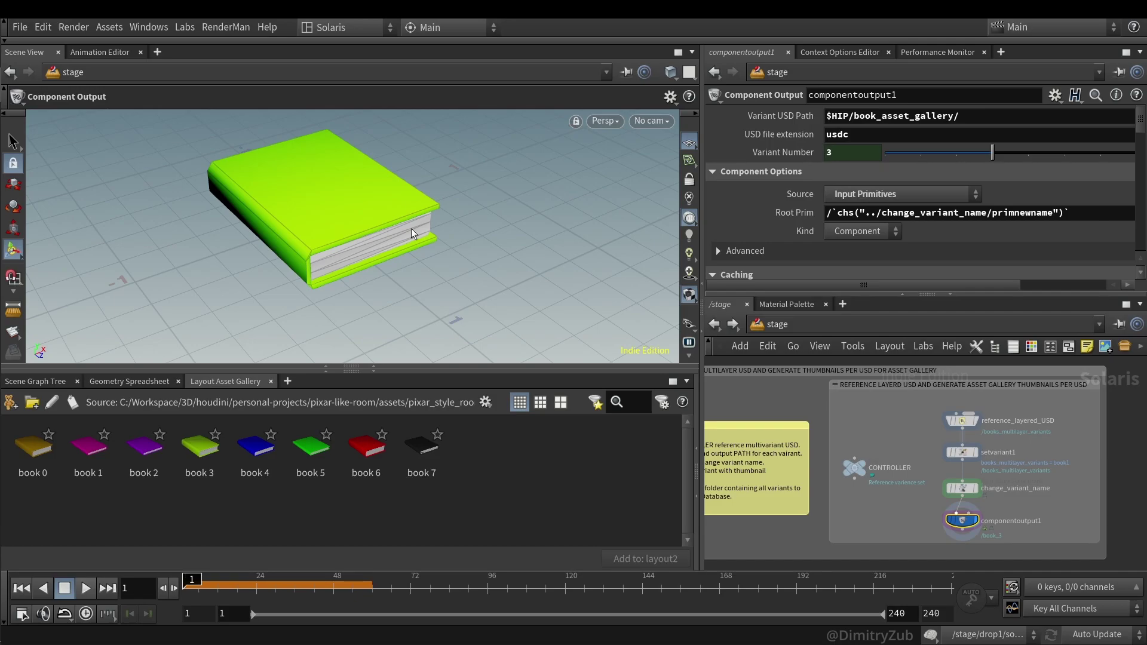
- Select the books output node and select all eight book thumbnails in the gallery
scroll(870, 407, "down", 5)
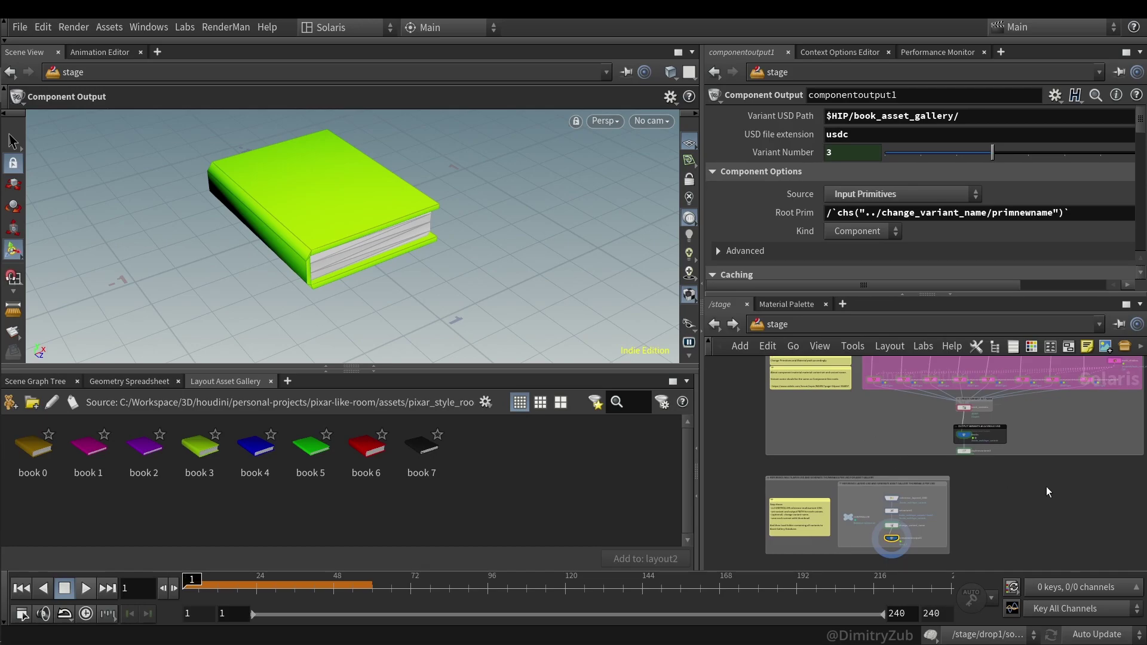
scroll(973, 454, "up", 3)
left_click(962, 433)
scroll(964, 434, "up", 1)
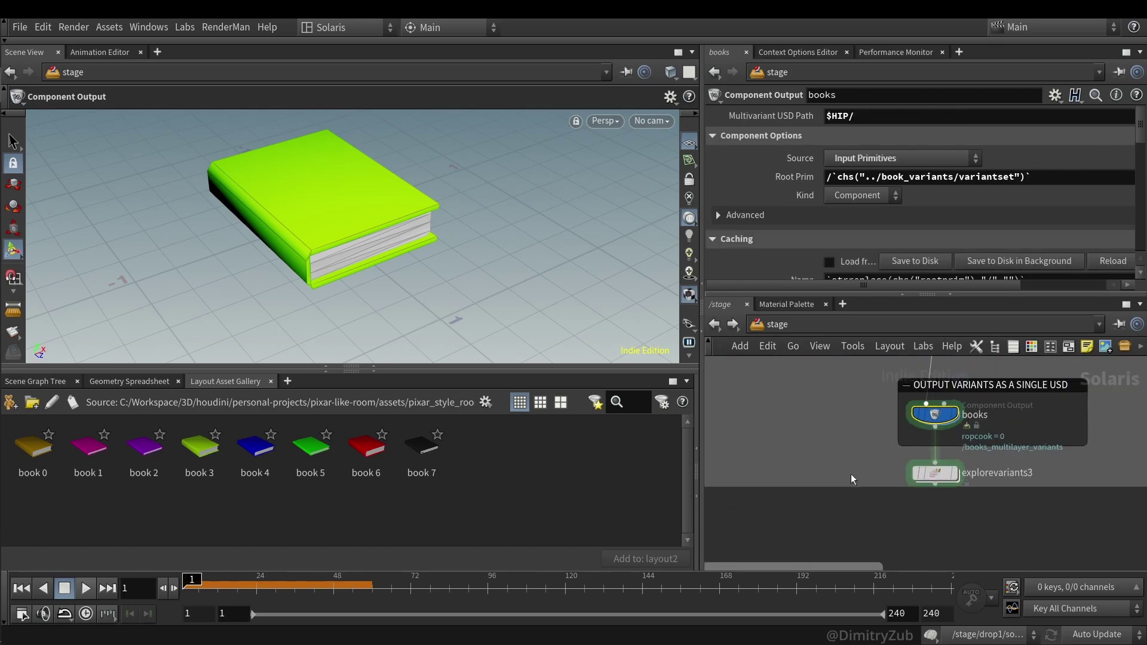
scroll(1009, 447, "up", 2)
scroll(895, 474, "down", 2)
scroll(928, 451, "up", 3)
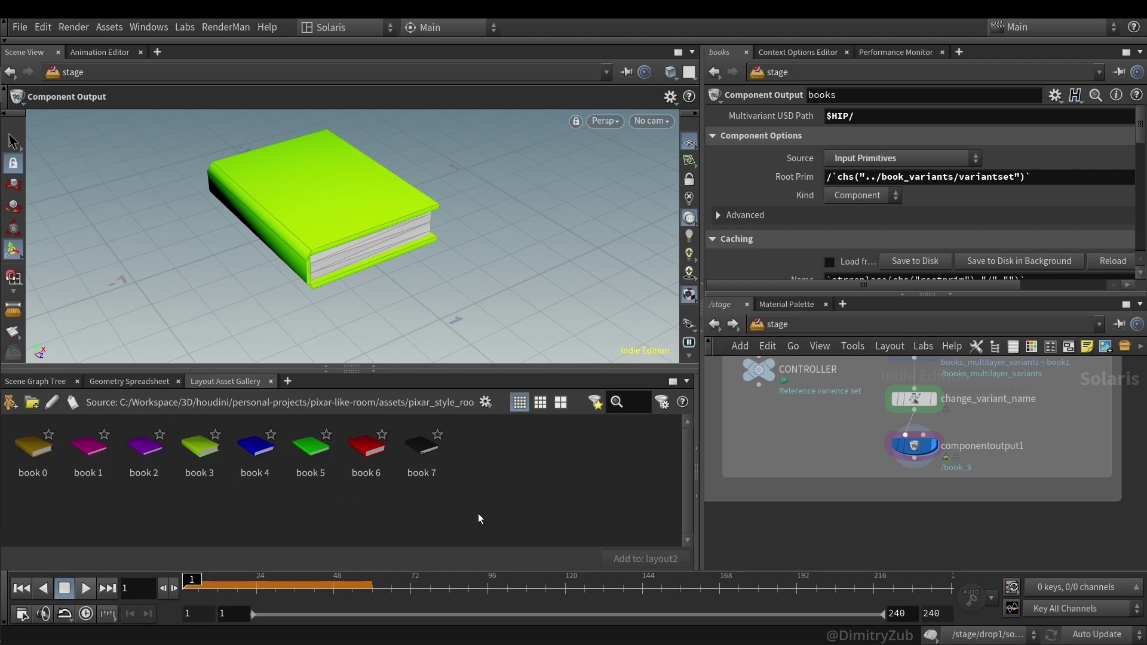
left_click_drag(460, 507, 43, 453)
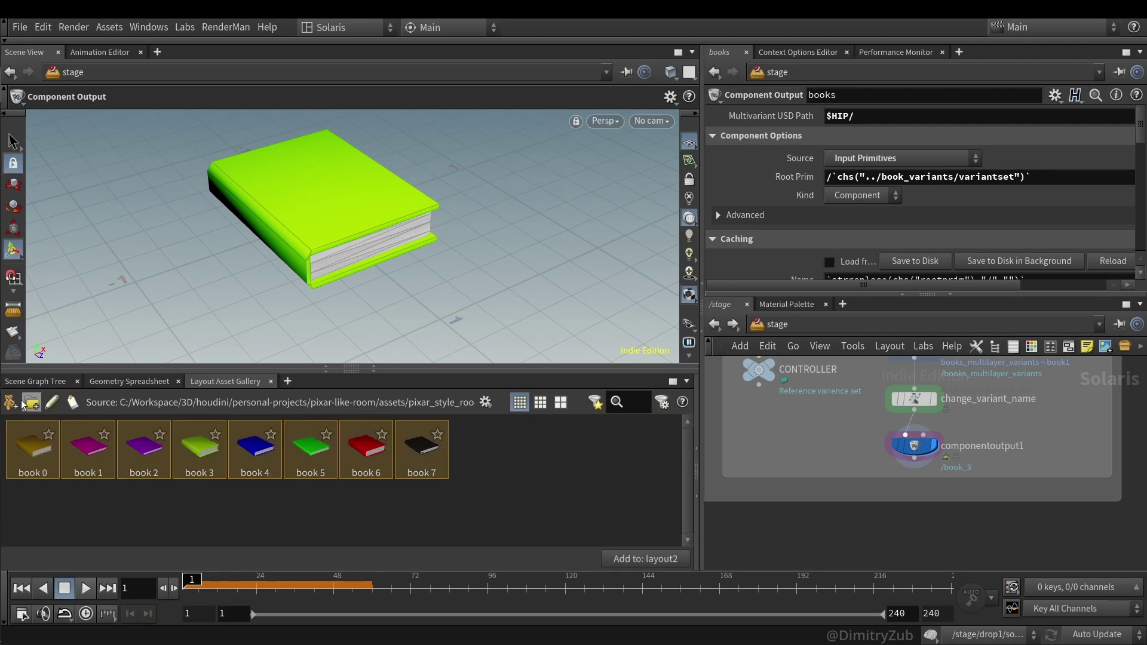
scroll(812, 464, "down", 2)
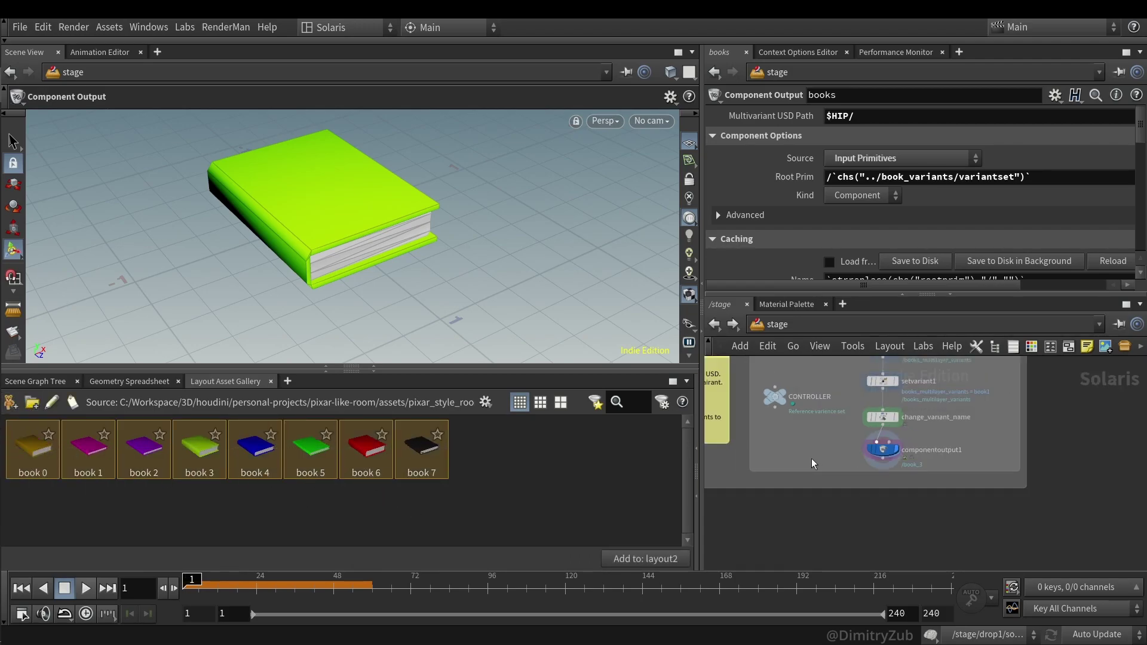
scroll(812, 457, "down", 4)
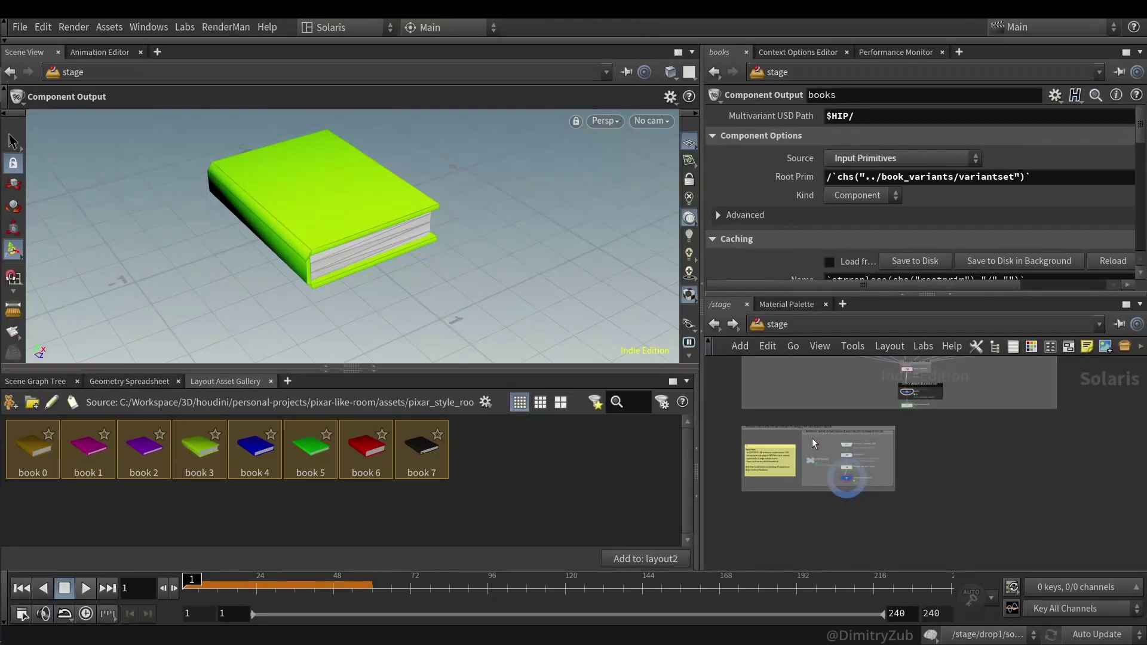
- Widen the right-hand panels and collapse the lower-left Scene Graph Tree pane
middle_click_drag(812, 439, 831, 461)
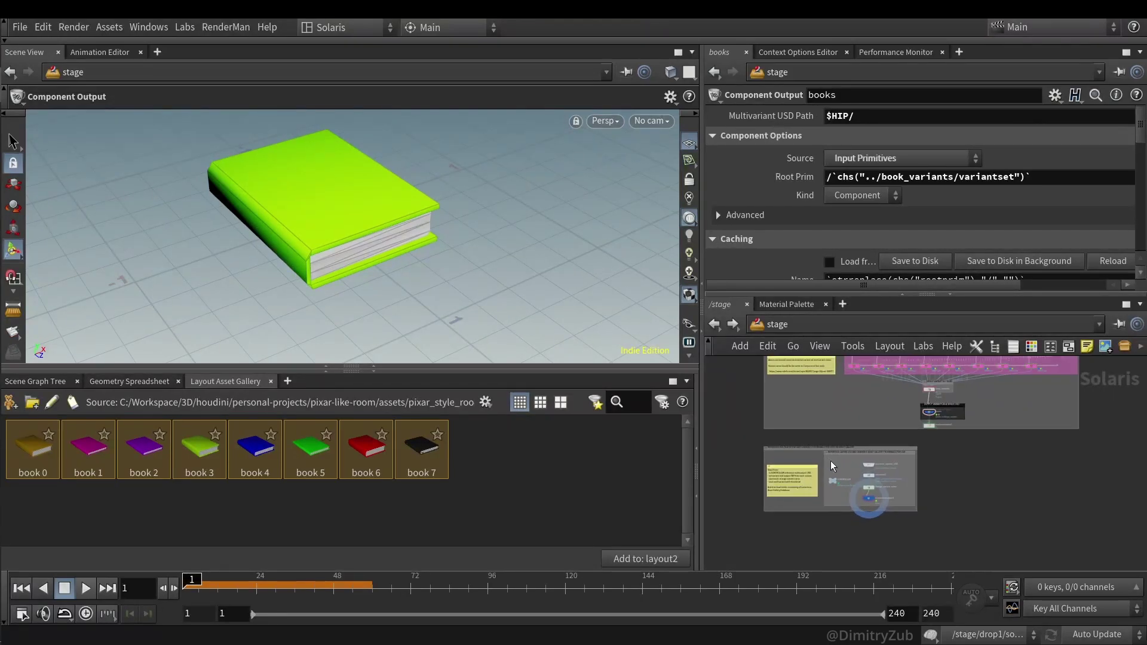
scroll(833, 463, "up", 5)
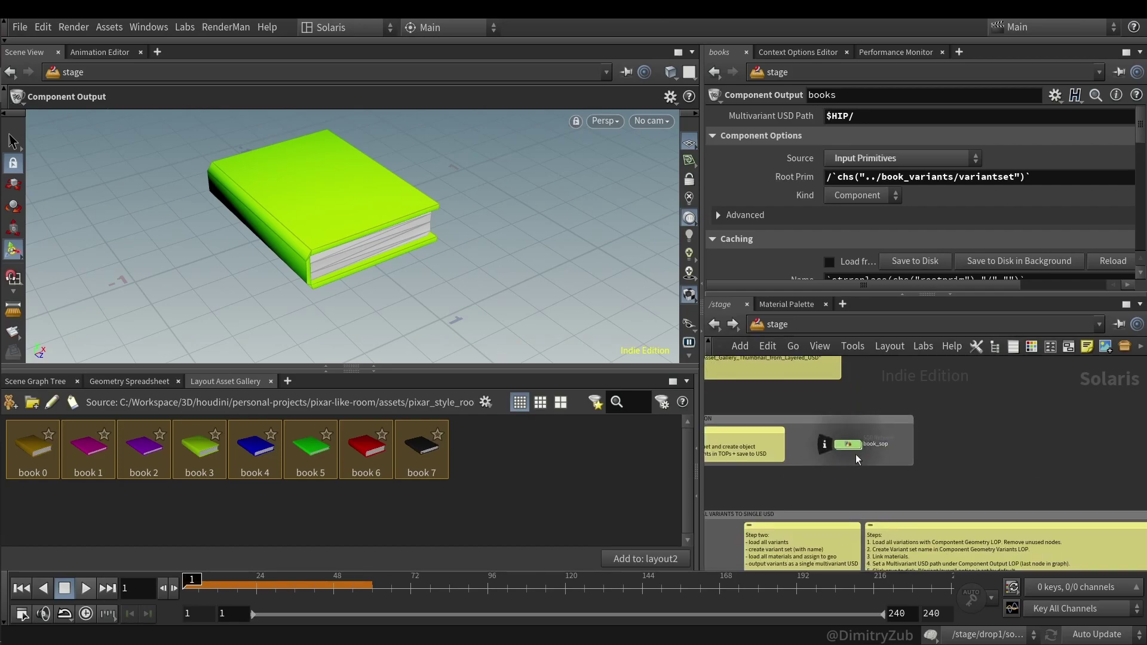
scroll(844, 475, "up", 3)
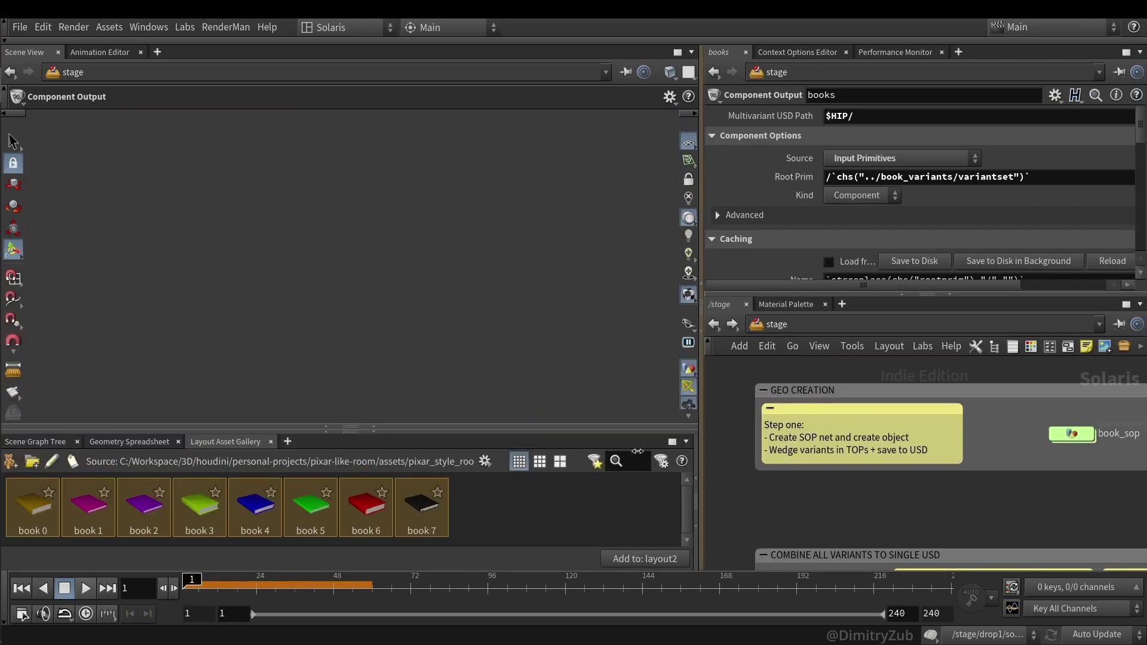
left_click_drag(701, 460, 546, 460)
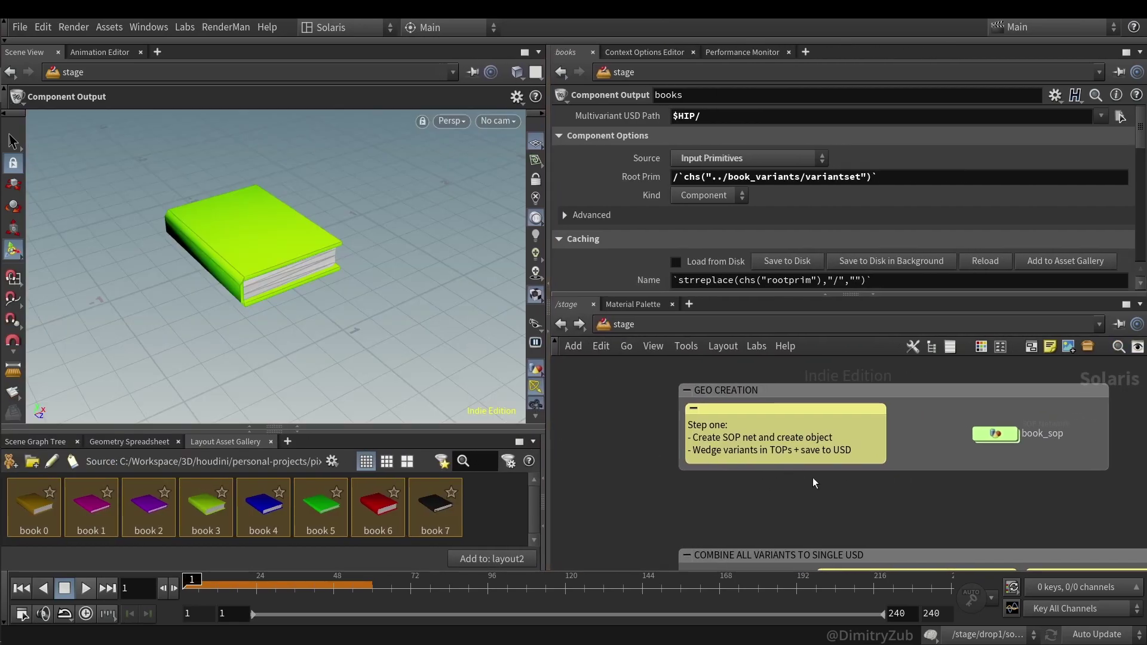
left_click(35, 442)
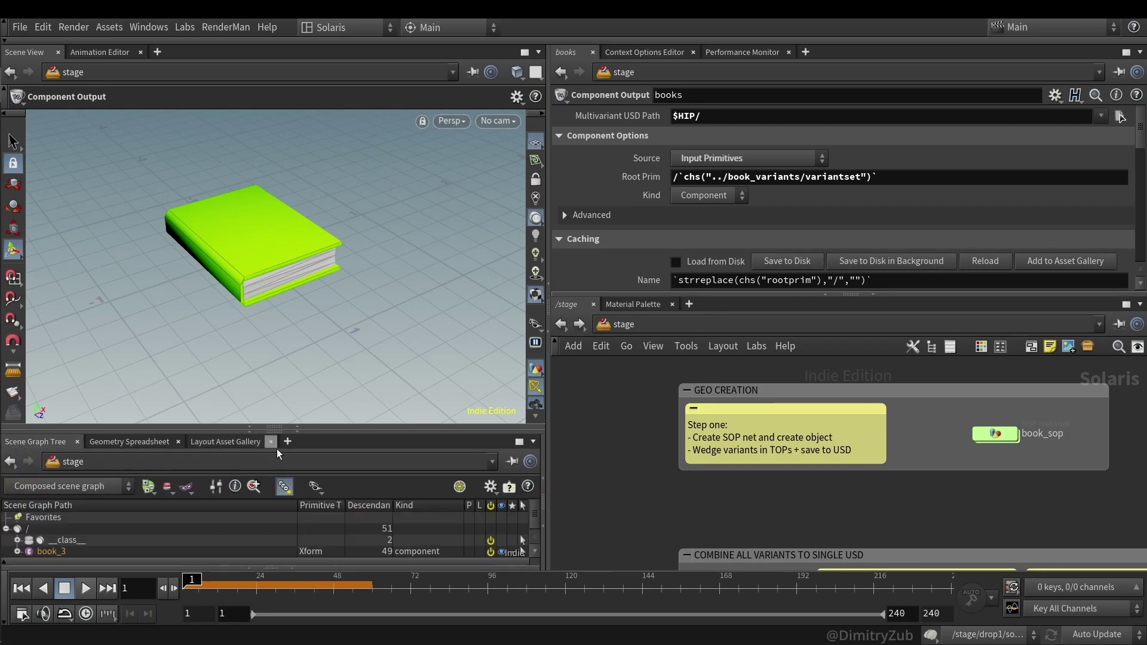
left_click(297, 429)
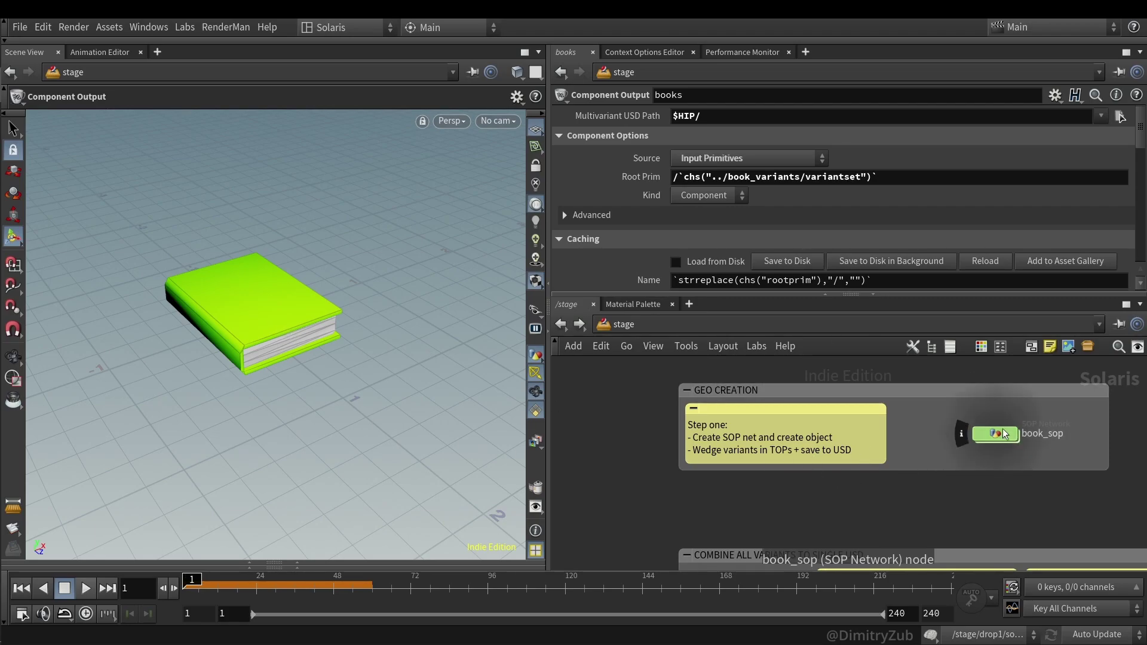
- Enter book_sop, frame the book, and go up to the book_generator level
double_click(995, 433)
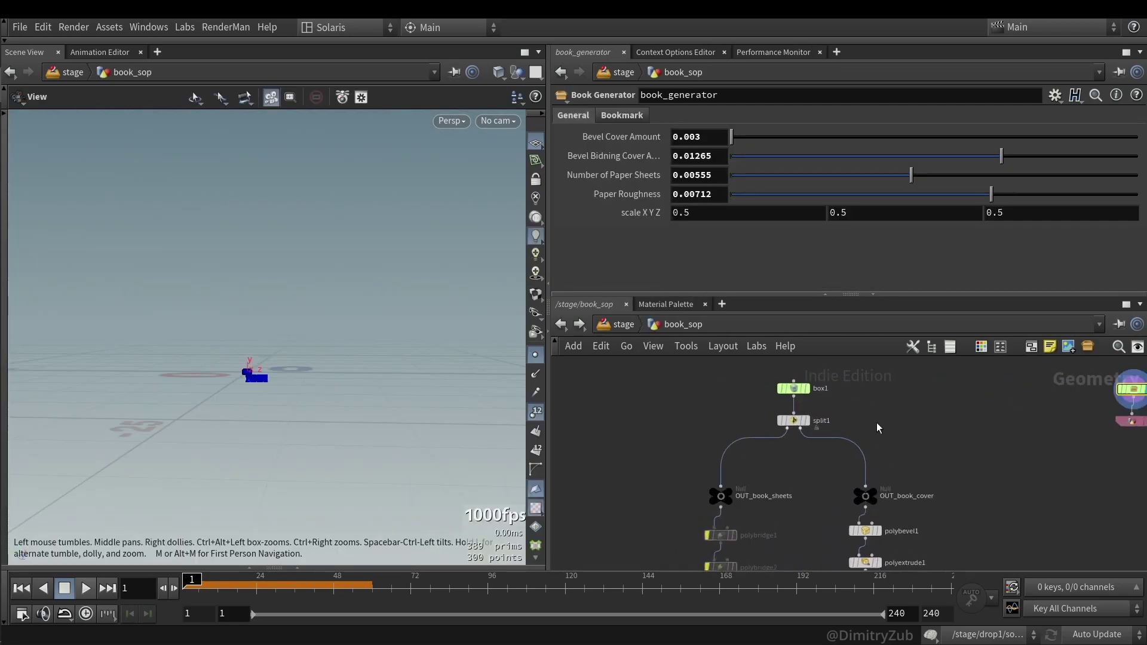
key("f")
key("d")
left_click(67, 164)
key("Escape")
left_click_drag(401, 433, 454, 466)
key("u")
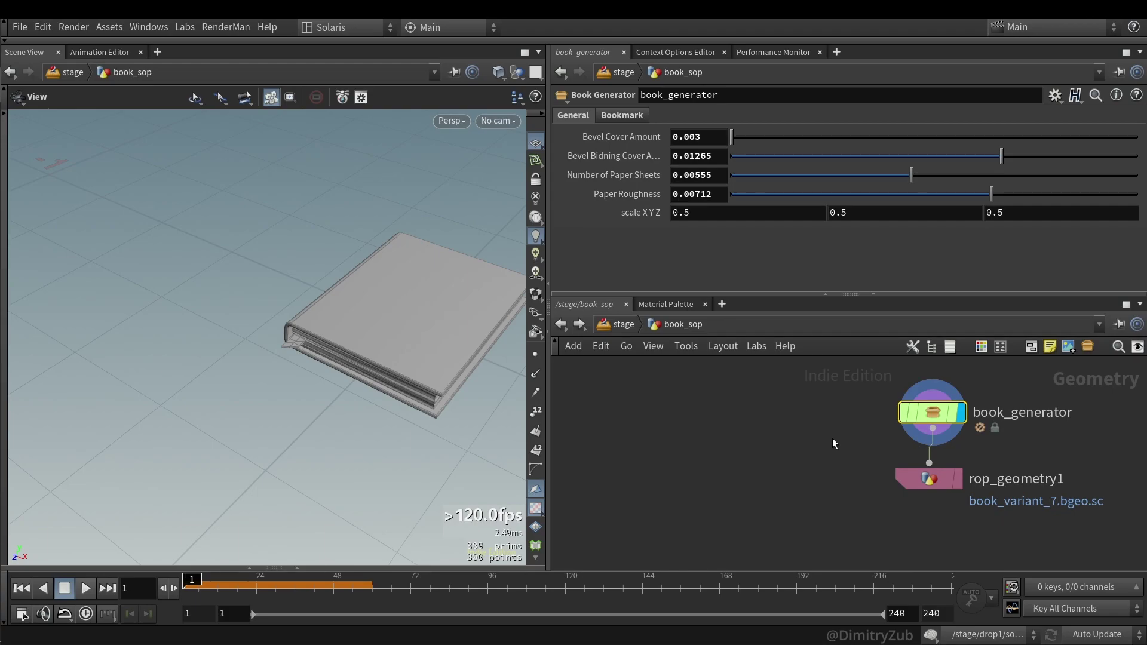
- Lower paper roughness to 0.00478 and settle the binding cover bevel at 0.0082
middle_click_drag(790, 212, 1052, 221)
left_click_drag(991, 194, 782, 175)
left_click_drag(417, 397, 430, 368)
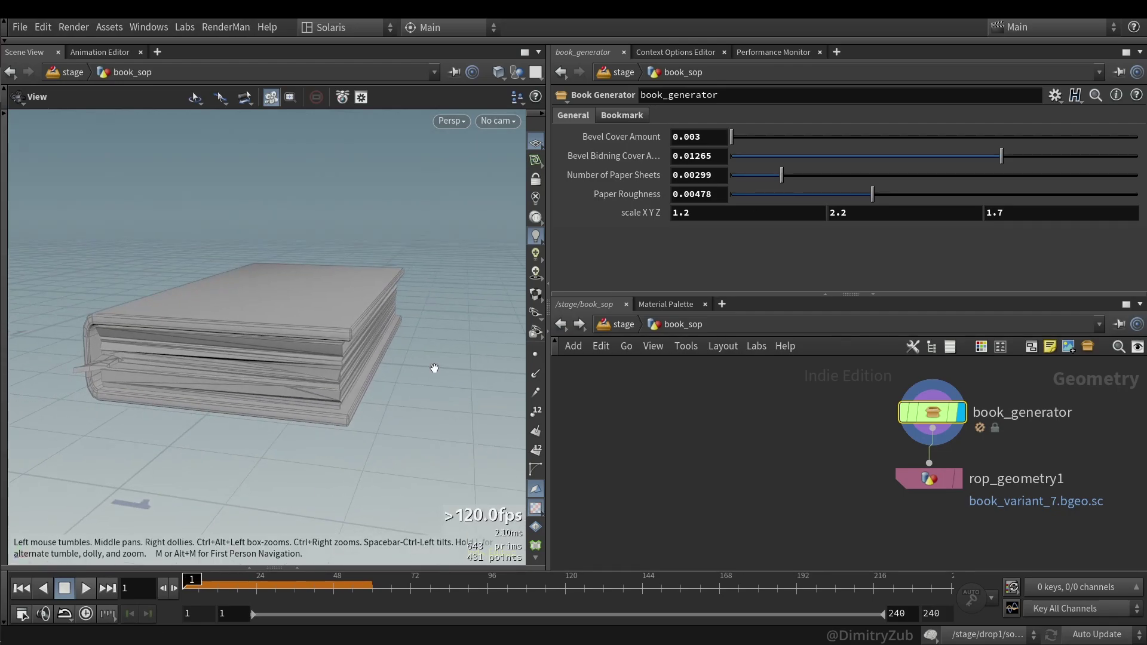
left_click_drag(935, 154, 1138, 155)
left_click_drag(287, 359, 257, 325)
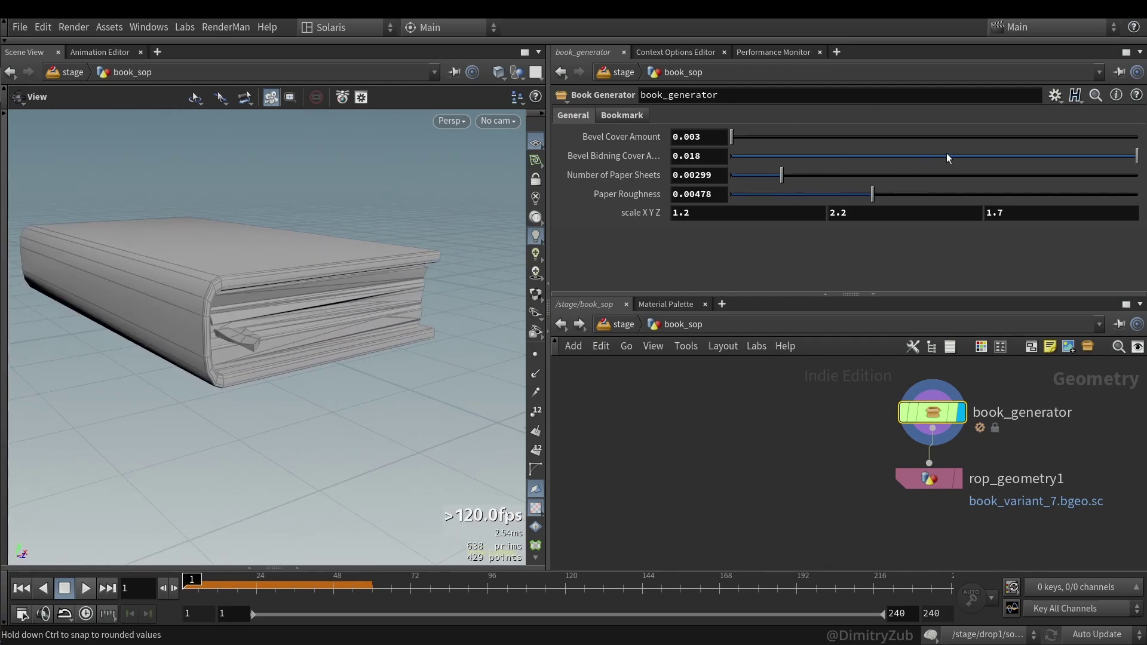
left_click_drag(947, 157, 889, 158)
left_click_drag(269, 311, 197, 298)
- Try different book scales, then reset the scale to a uniform 0.5
middle_click_drag(768, 214, 699, 213)
middle_click_drag(883, 214, 855, 213)
mouse_move(1020, 213)
middle_mouse_down()
mouse_move(1055, 203)
mouse_move(1020, 213)
middle_mouse_up()
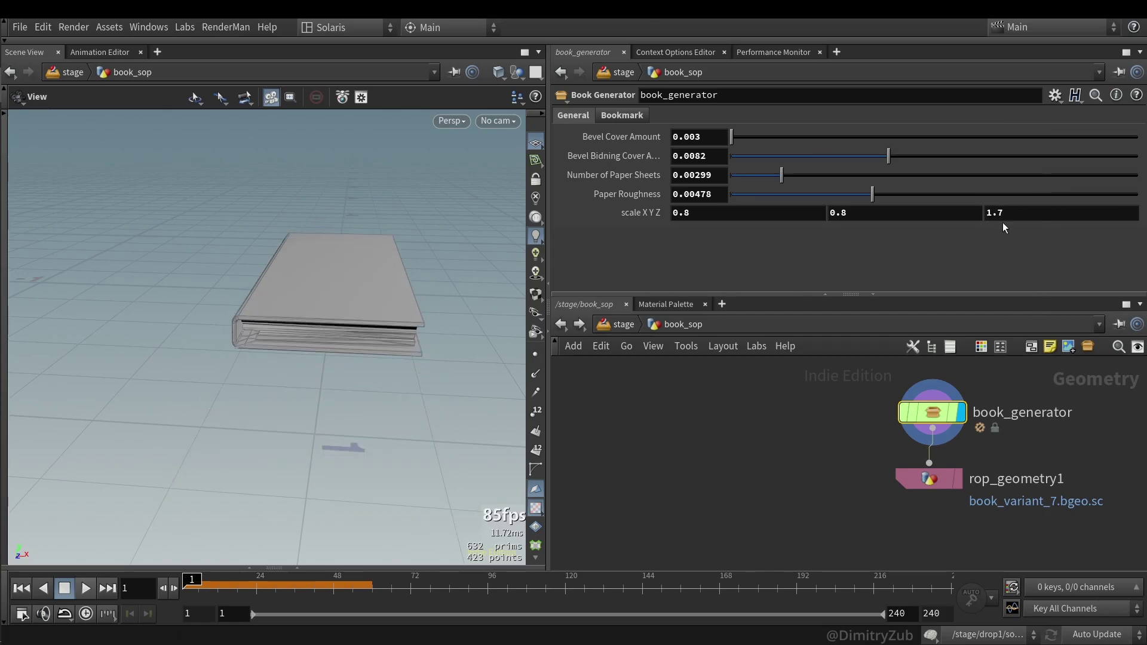
middle_click(1003, 213, "ctrl")
left_click_drag(370, 299, 253, 302)
- Enable Add Bookmark and set the bookmark to roughly 0.425 length and 0.608 width
left_click(622, 115)
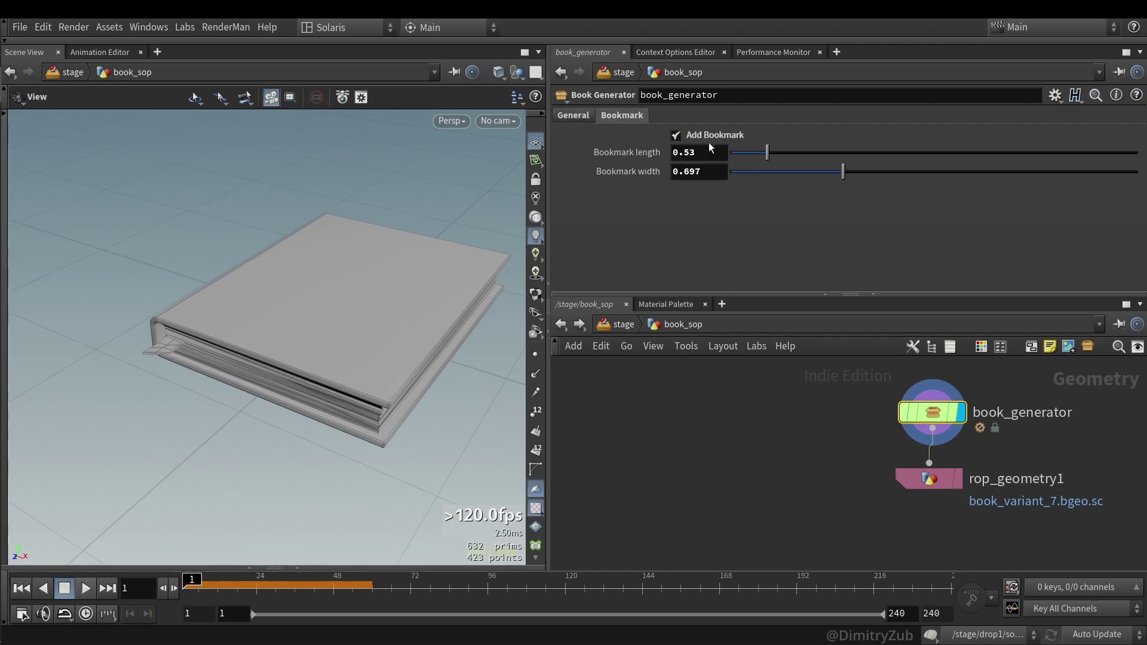
left_click(709, 140)
left_click(708, 138)
left_click_drag(767, 152, 941, 171)
middle_click(694, 173, "ctrl")
left_click(748, 171)
left_click(759, 154)
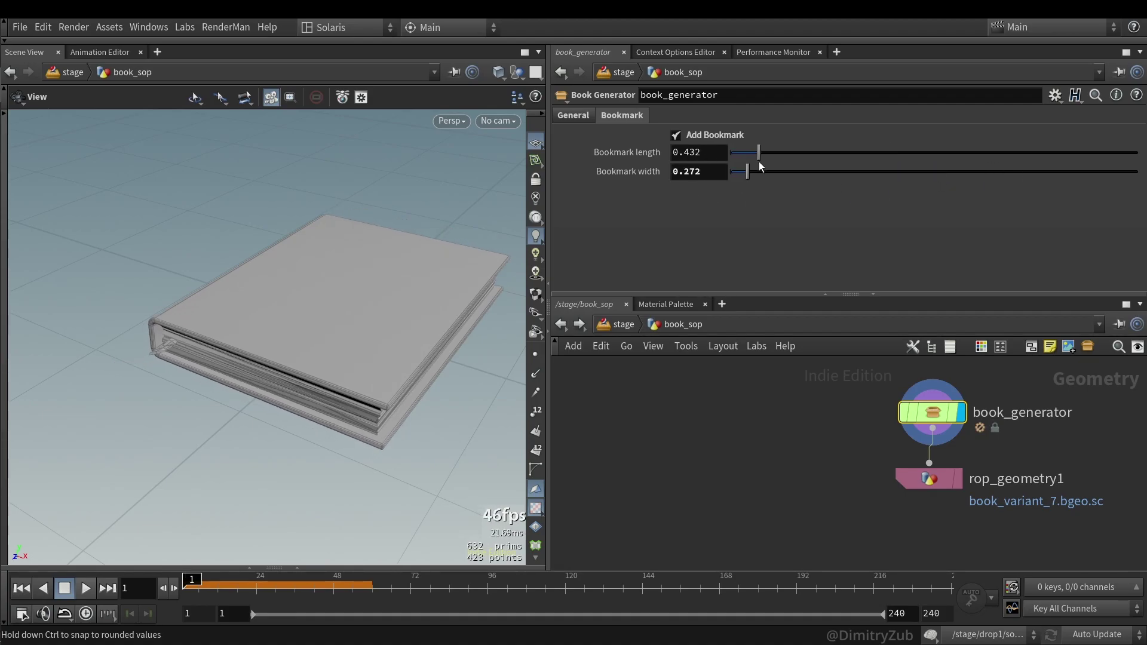
left_click_drag(758, 167, 823, 155)
- Inspect the page edge up close and finalize the bookmark at 0.482 by 0.595
left_click_drag(141, 392, 159, 379)
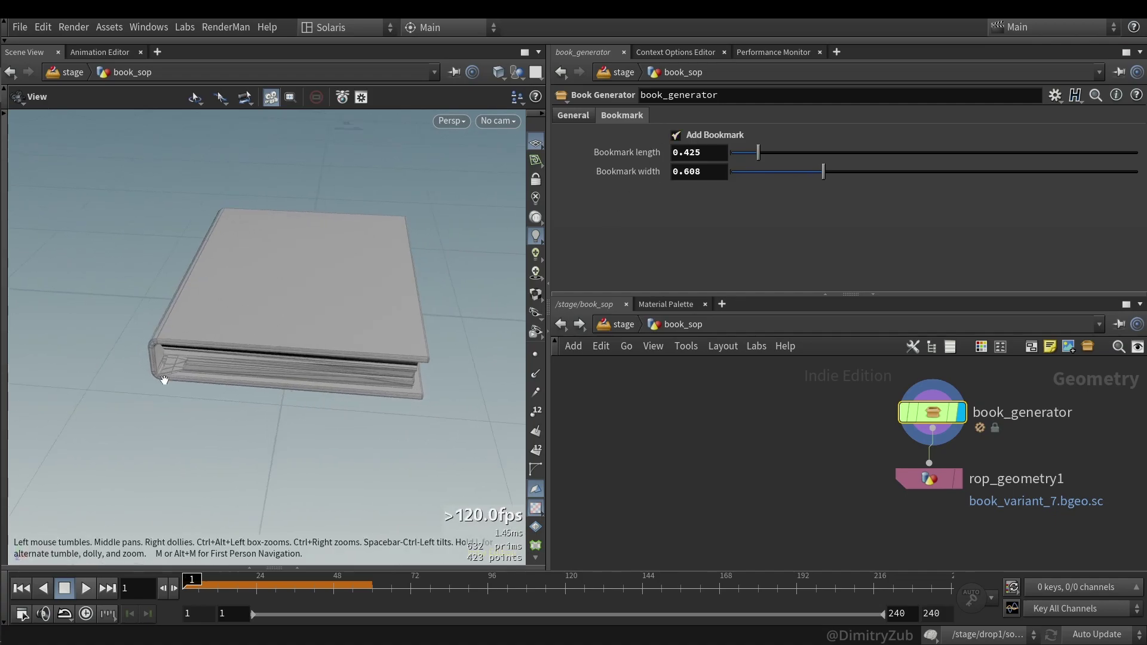
right_click_drag(159, 379, 247, 328)
left_click_drag(248, 328, 251, 251)
left_click_drag(823, 172, 764, 153)
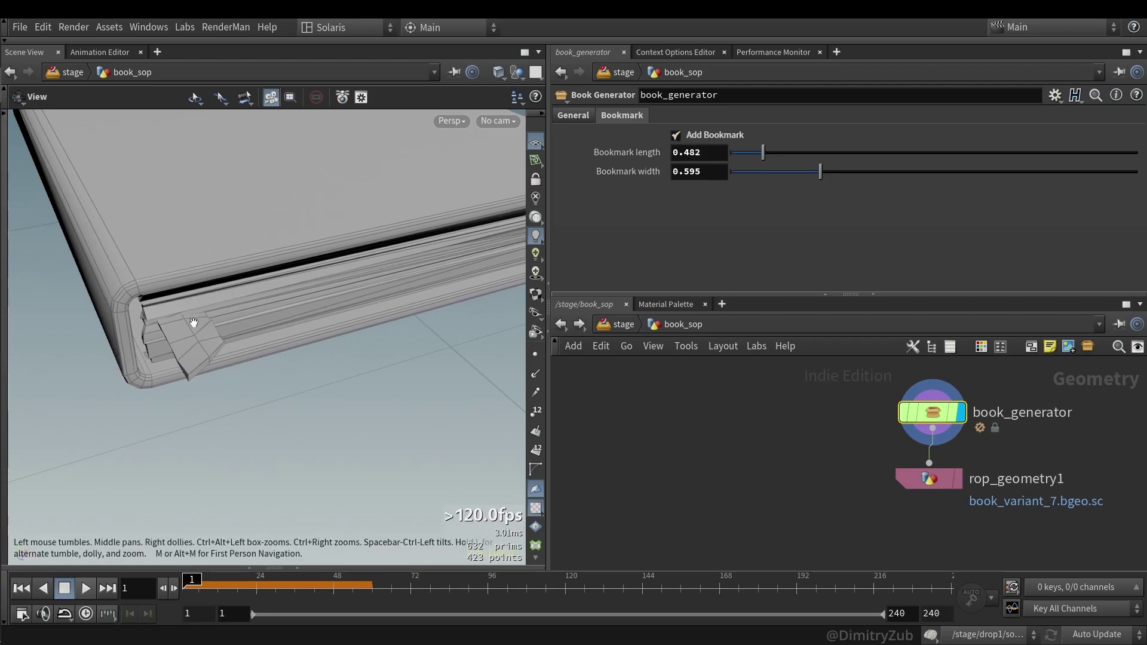
left_click_drag(267, 328, 406, 370)
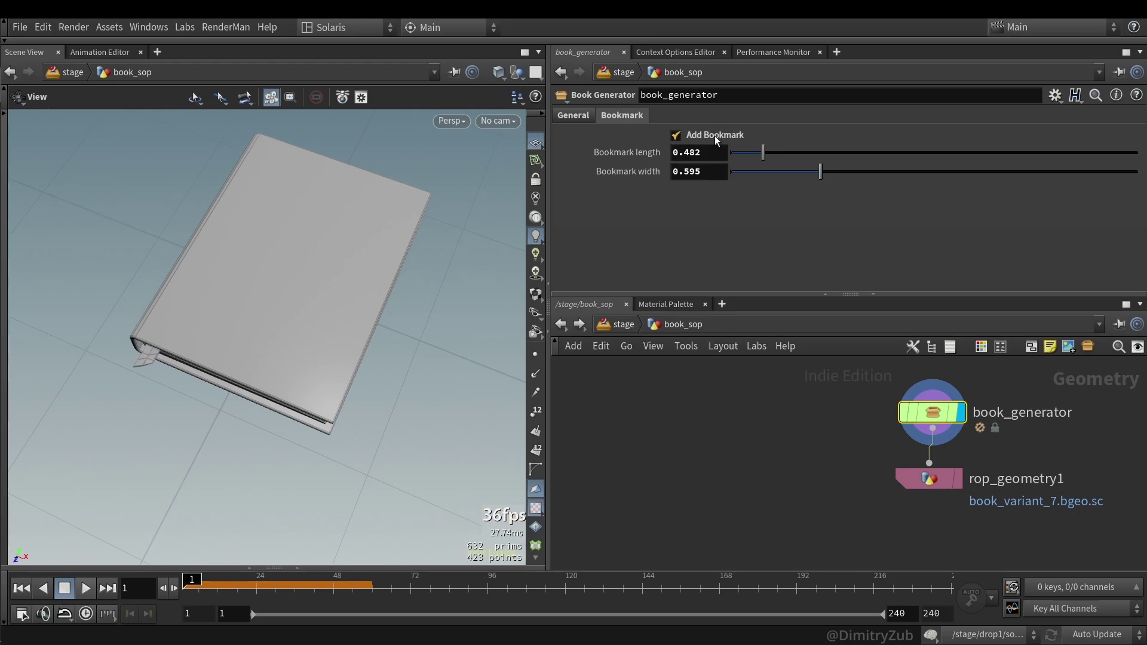
scroll(777, 433, "down", 4)
- Display box1 and then split1 to see the plain and split book block
scroll(662, 410, "up", 3)
left_click_drag(662, 410, 745, 417)
key("r")
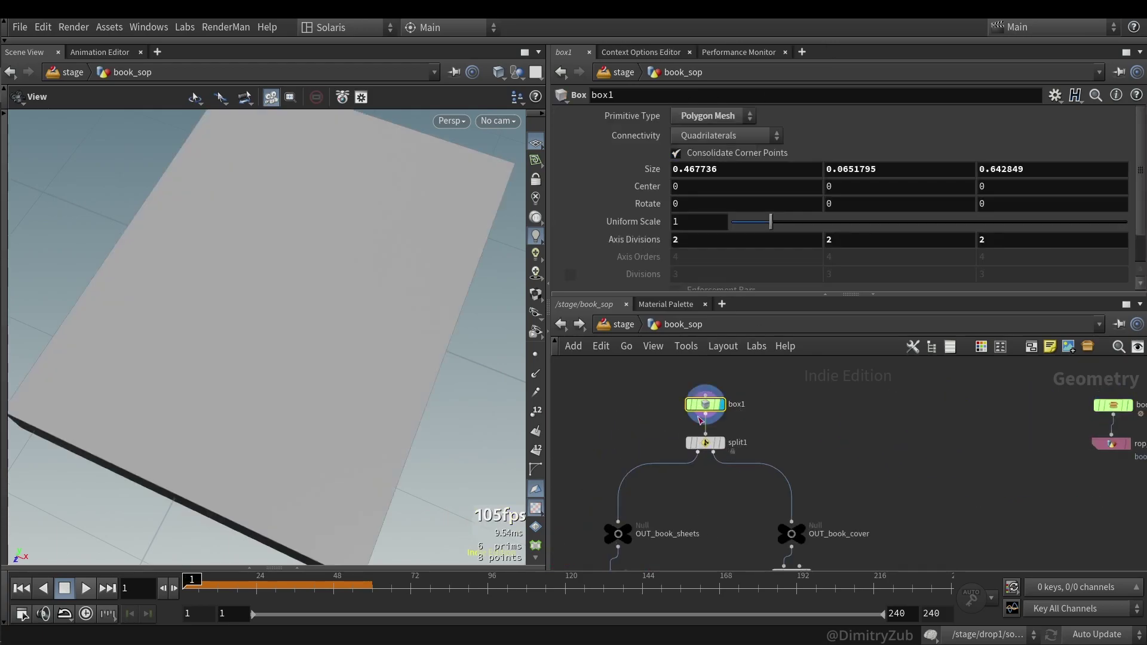
scroll(786, 438, "down", 3)
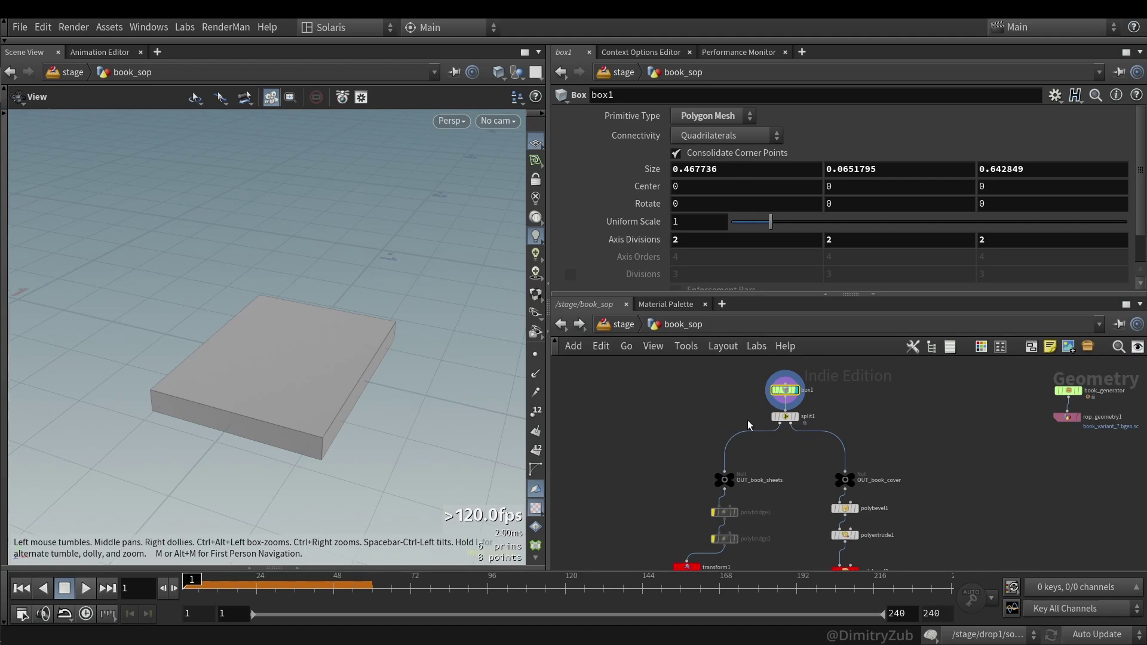
scroll(745, 426, "up", 2)
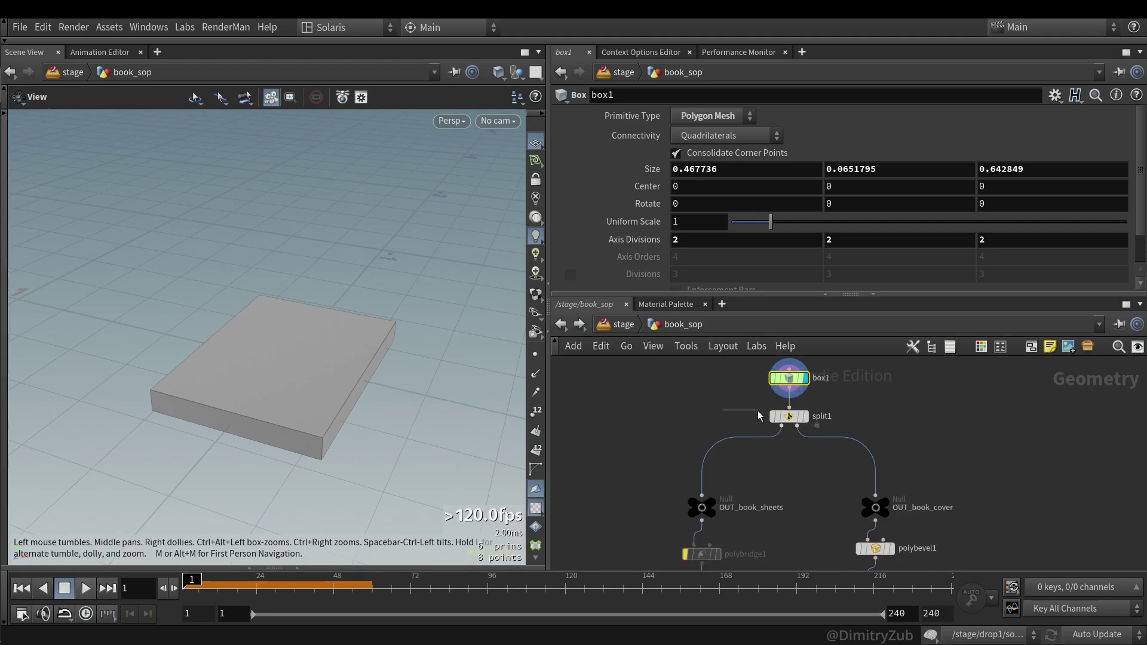
left_click(787, 416)
key("r")
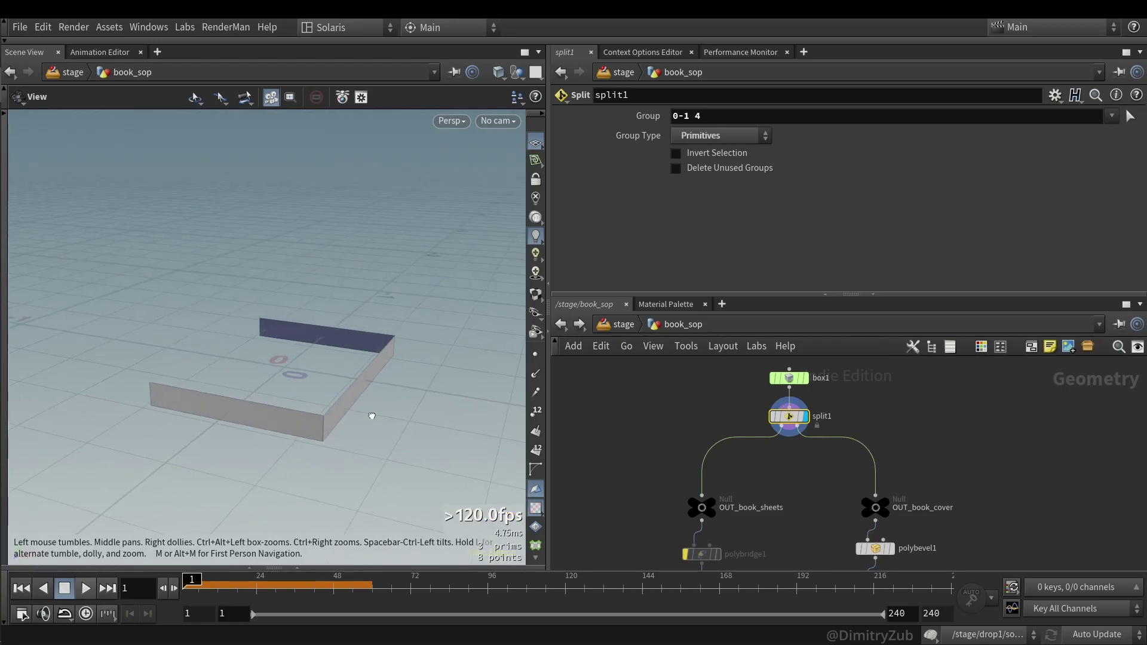
- Select the top and bottom faces of the original box
key("Up")
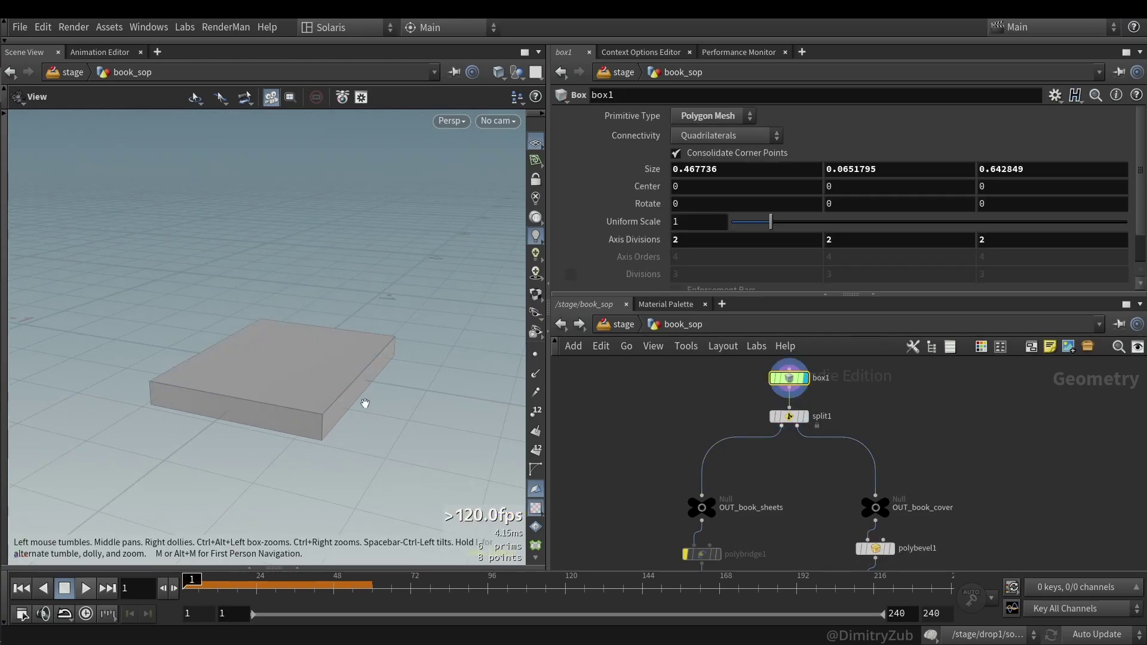
left_click_drag(365, 404, 297, 382)
key("s")
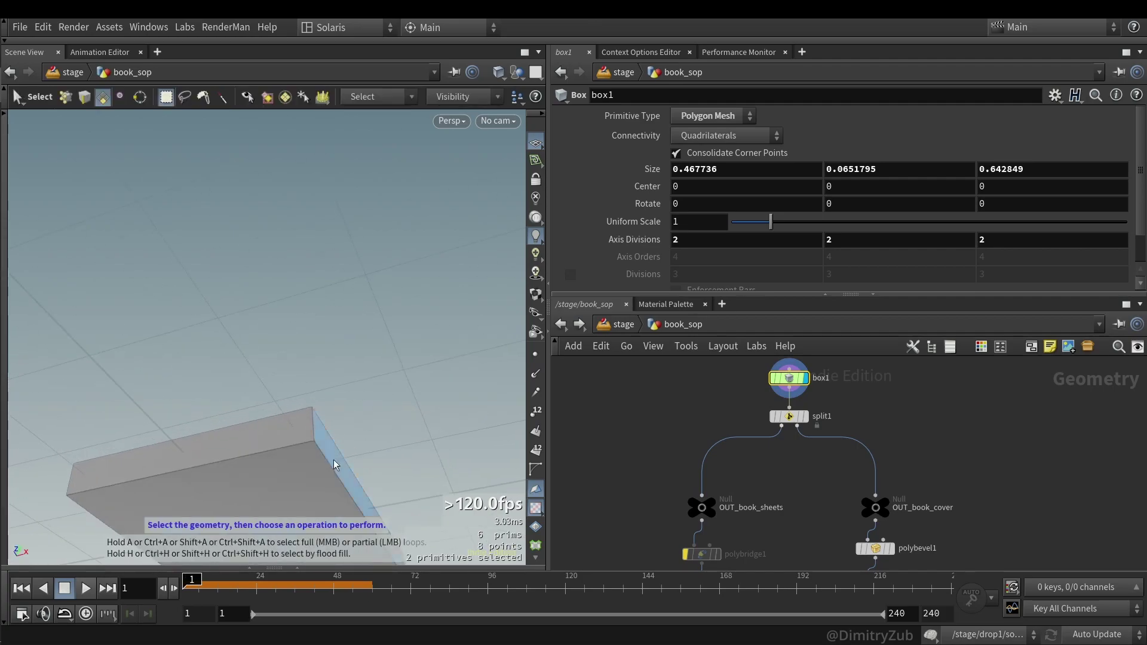
left_click(321, 467, "shift")
left_click_drag(322, 467, 271, 392)
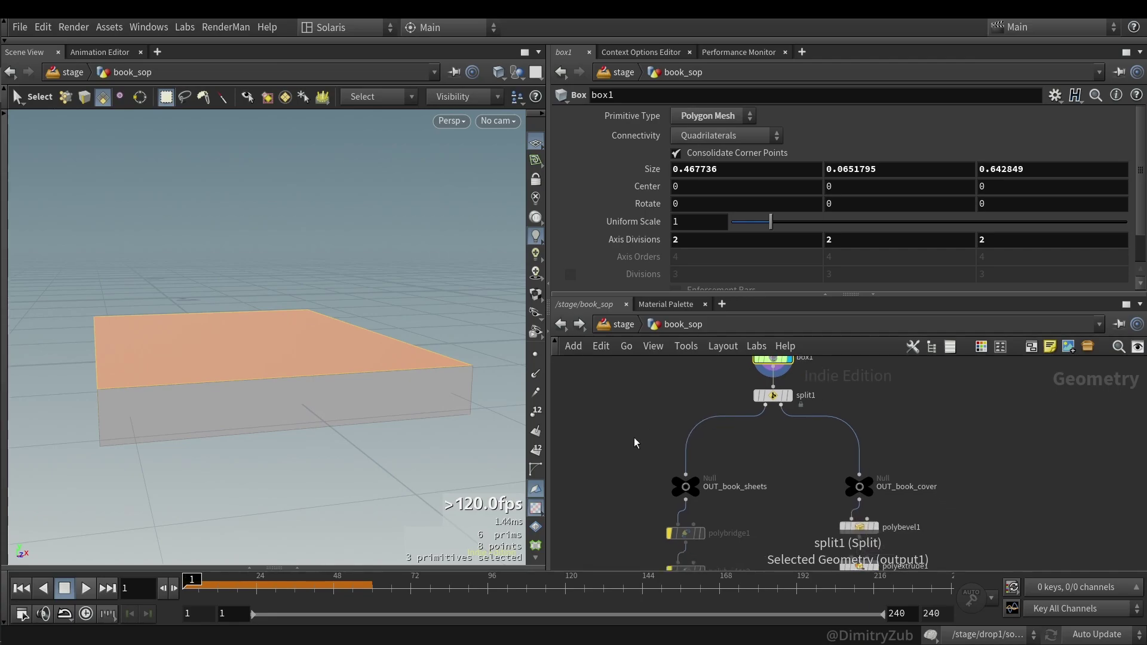
- Display OUT_book_sheets and then OUT_book_cover to compare the split results
left_click(685, 487)
left_click_drag(358, 394, 396, 360)
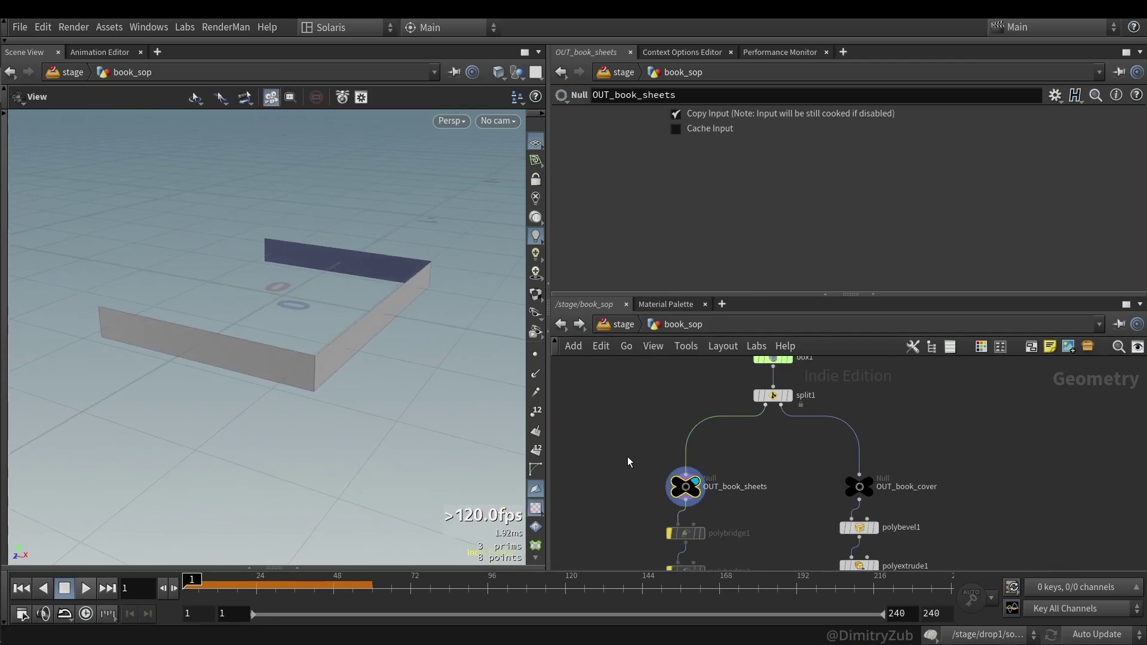
left_click(859, 486)
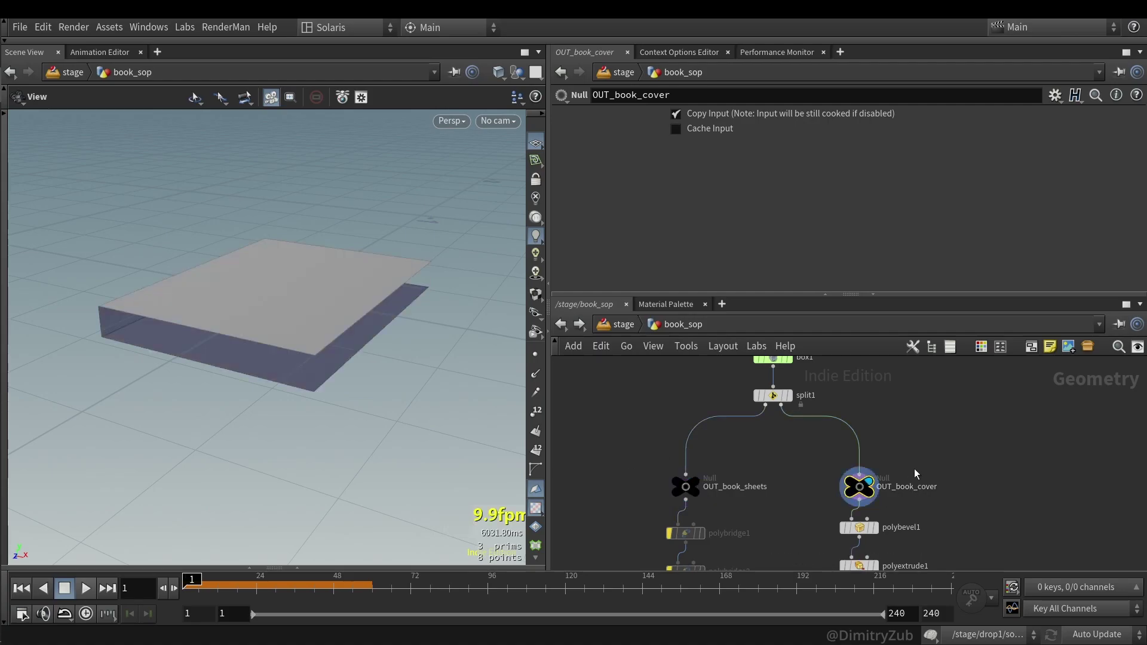
left_click_drag(338, 326, 476, 384)
middle_click_drag(785, 491, 812, 395)
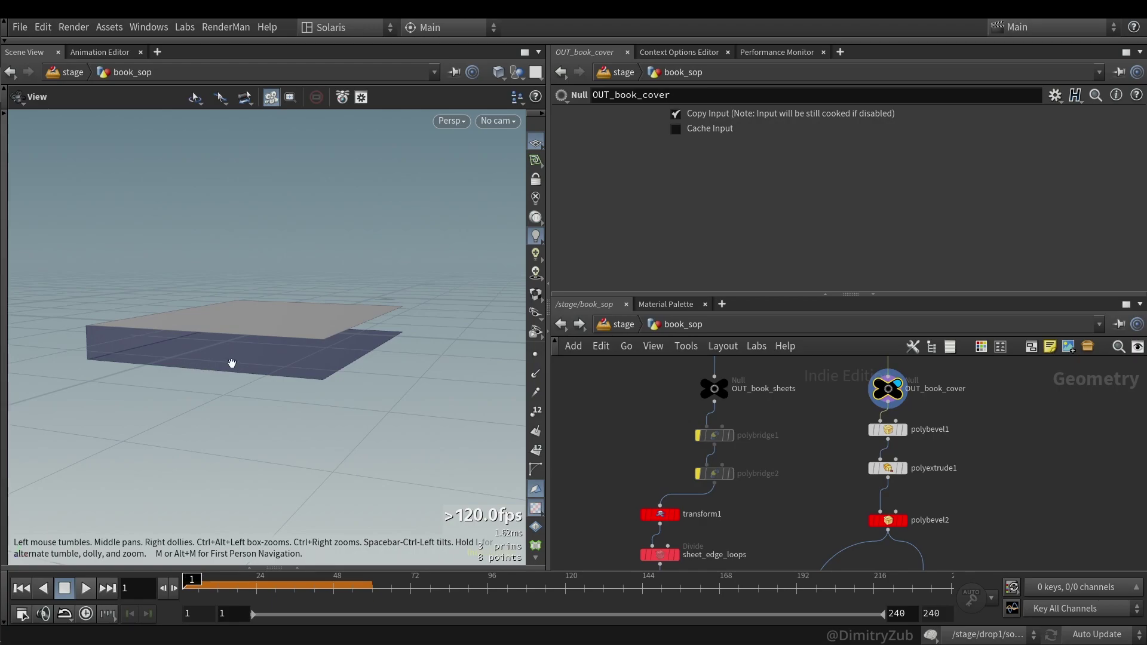
- Display polybevel1 and toggle its bypass to compare the cover with and without bevel
left_click_drag(259, 345, 268, 322)
left_click(903, 430)
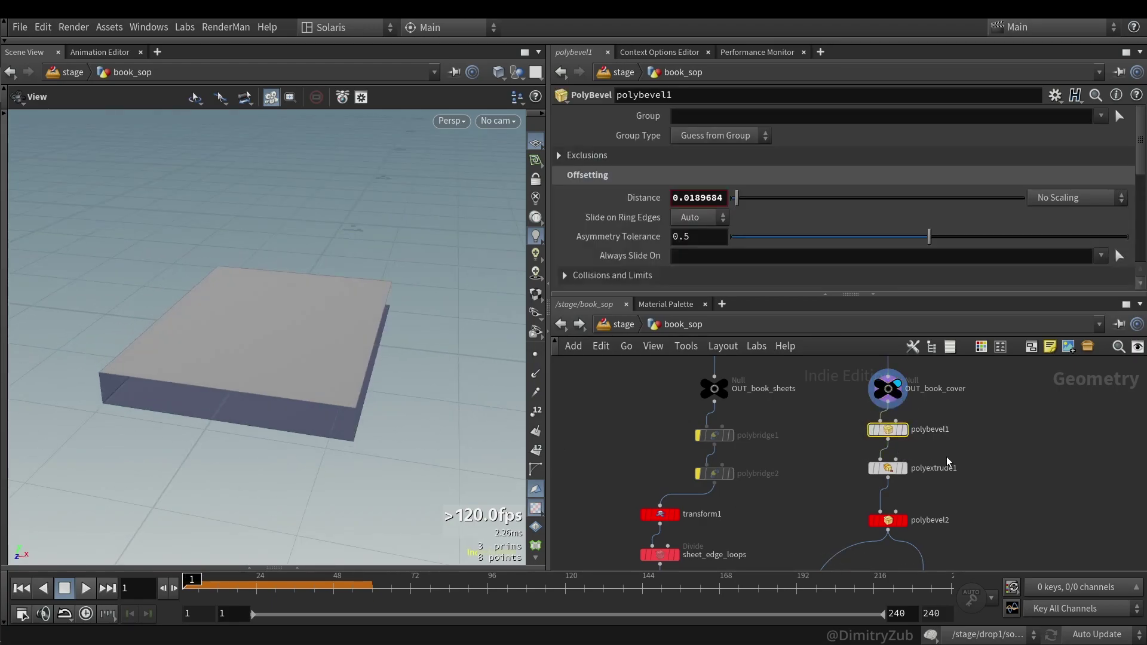
left_click_drag(158, 451, 179, 388)
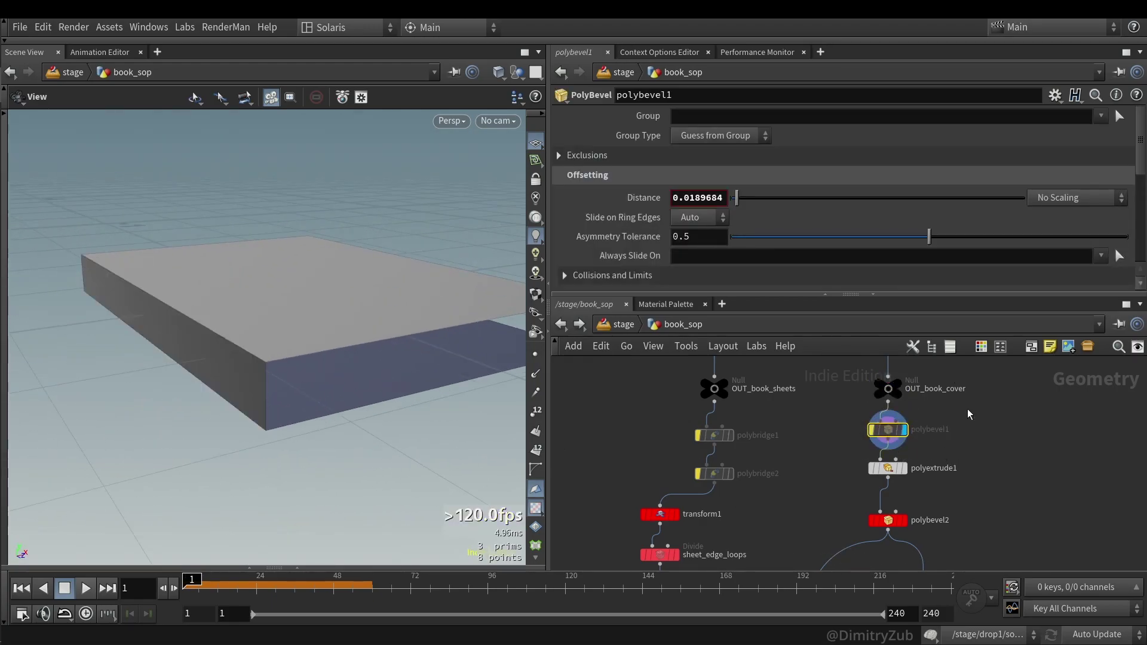
key("b")
left_click(888, 389)
left_click(901, 430)
key("b")
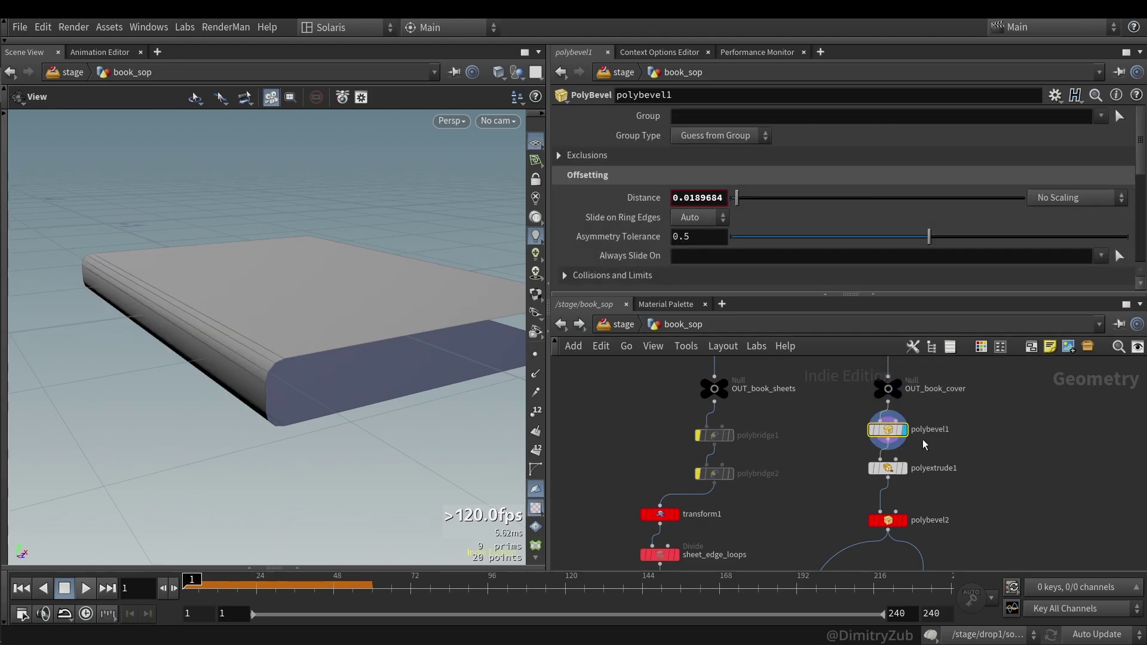
key("Return")
key("Escape")
- Display polyextrude1 and polybevel2, viewing the rounded book in plain shaded mode
left_click(900, 468)
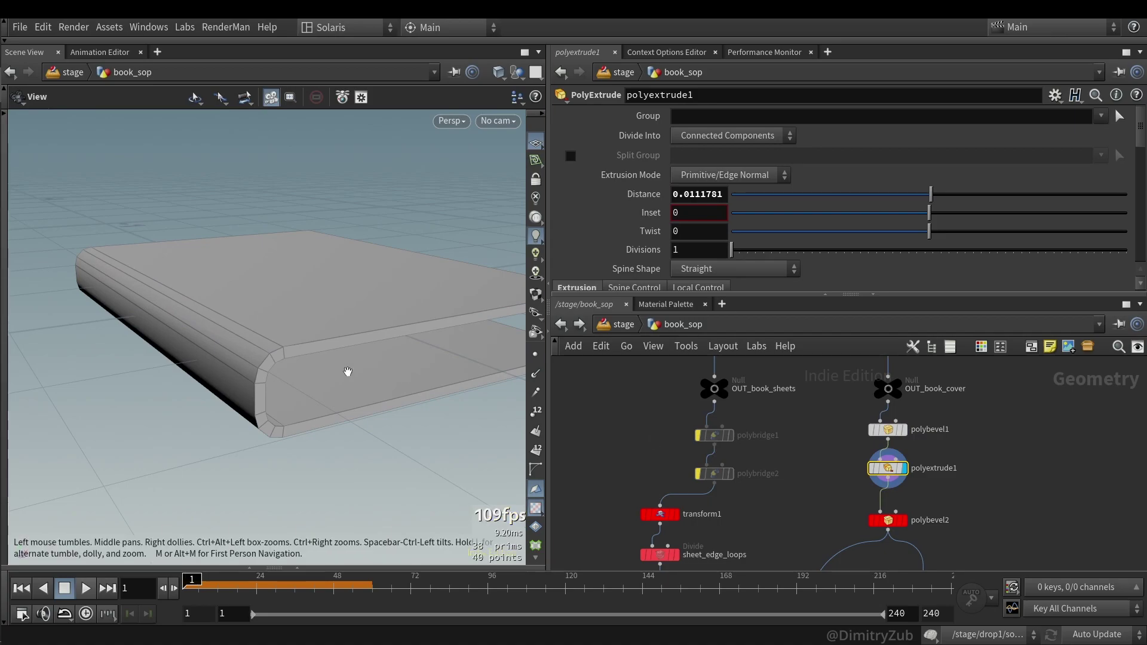
left_click_drag(333, 372, 180, 335)
scroll(778, 228, "down", 5)
scroll(698, 141, "up", 2)
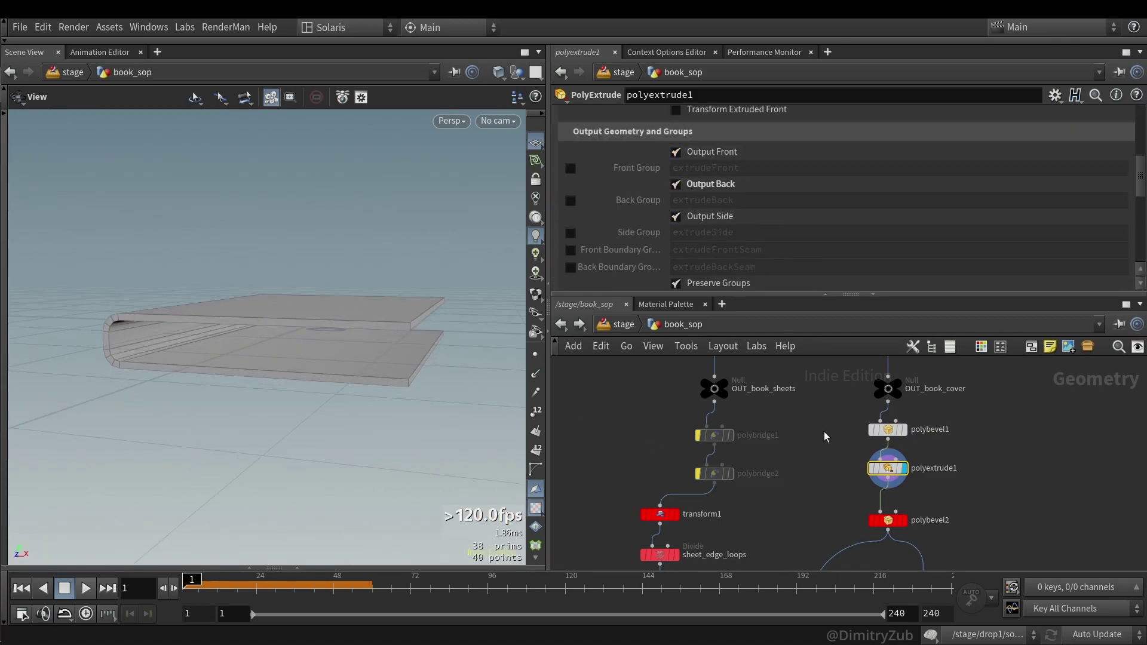
left_click(899, 520)
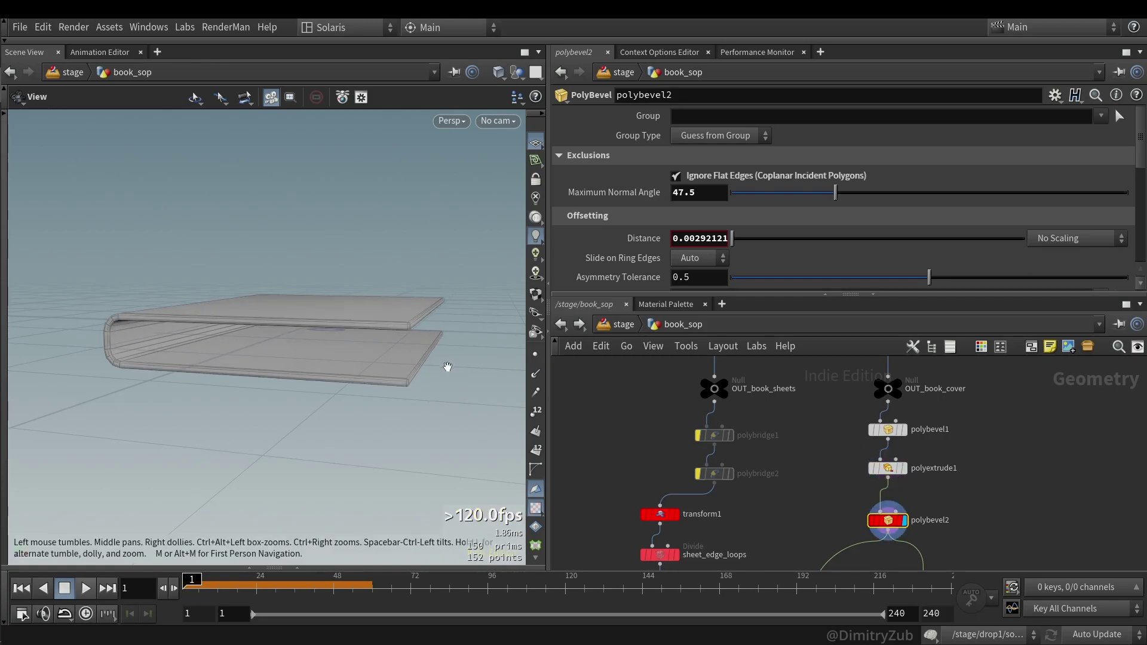
scroll(448, 367, "up", 5)
key("shift+w")
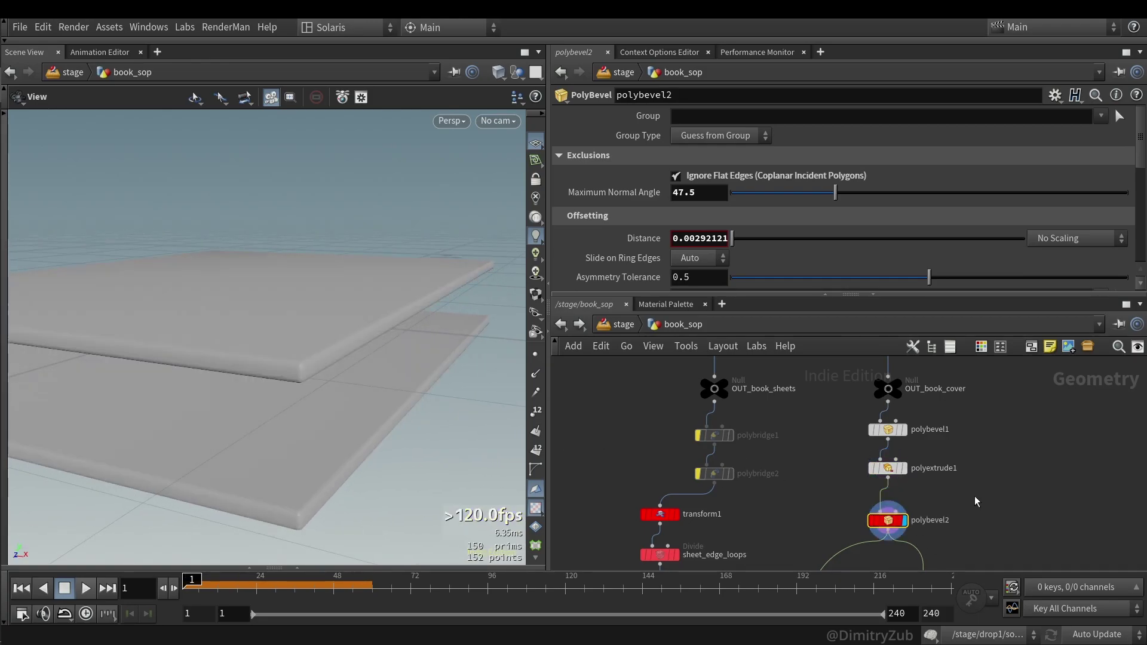
- Display the sheets' transform1 result
scroll(936, 442, "down", 3)
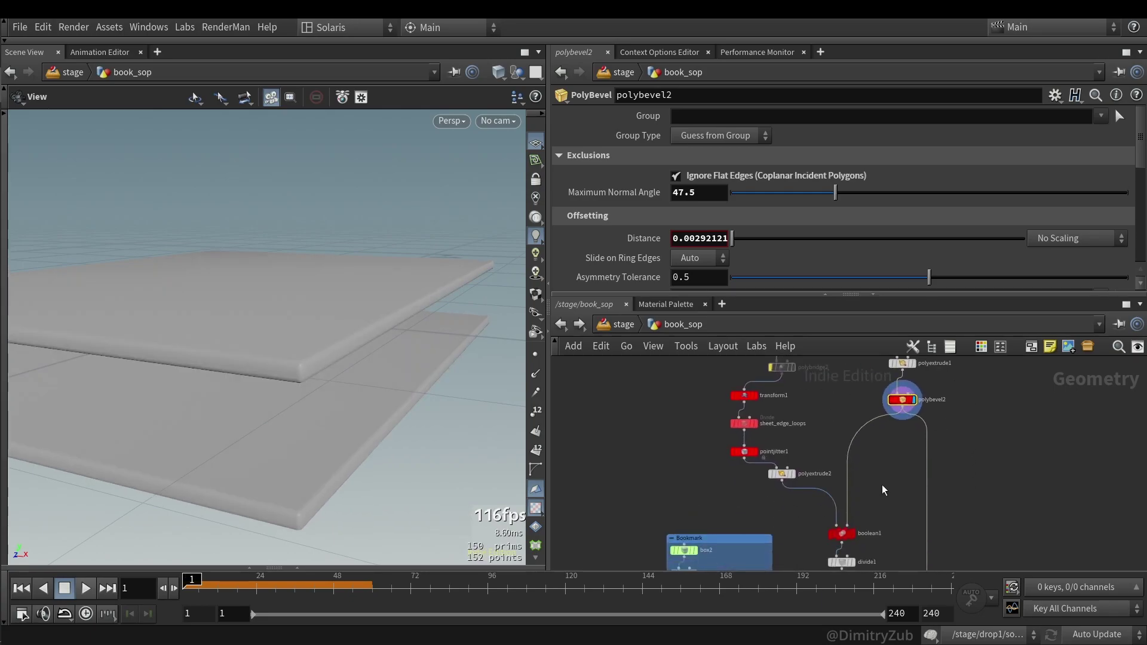
middle_click_drag(884, 490, 881, 516)
scroll(322, 357, "down", 4)
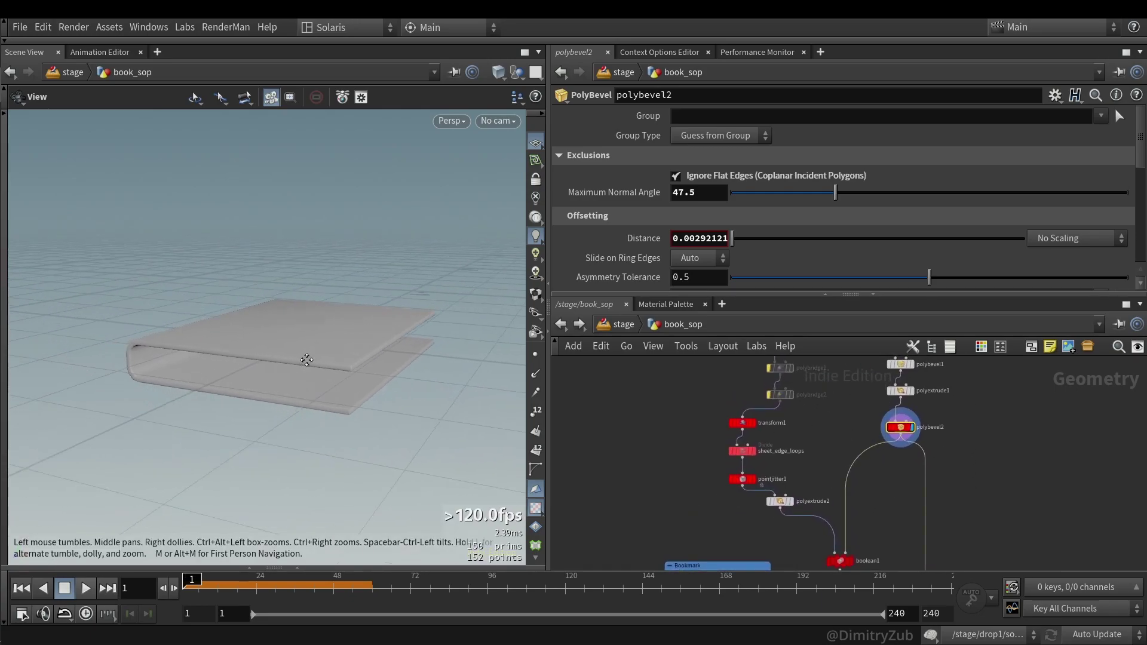
scroll(322, 357, "up", 3)
middle_click_drag(763, 495, 722, 558)
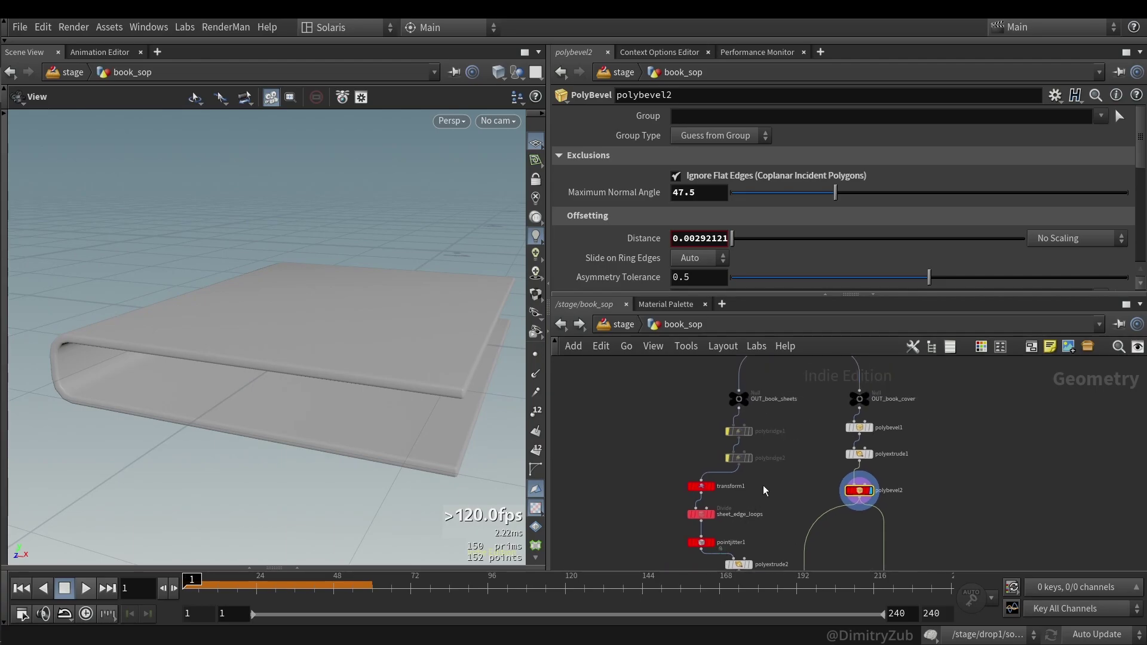
scroll(692, 517, "up", 2)
left_click(703, 485)
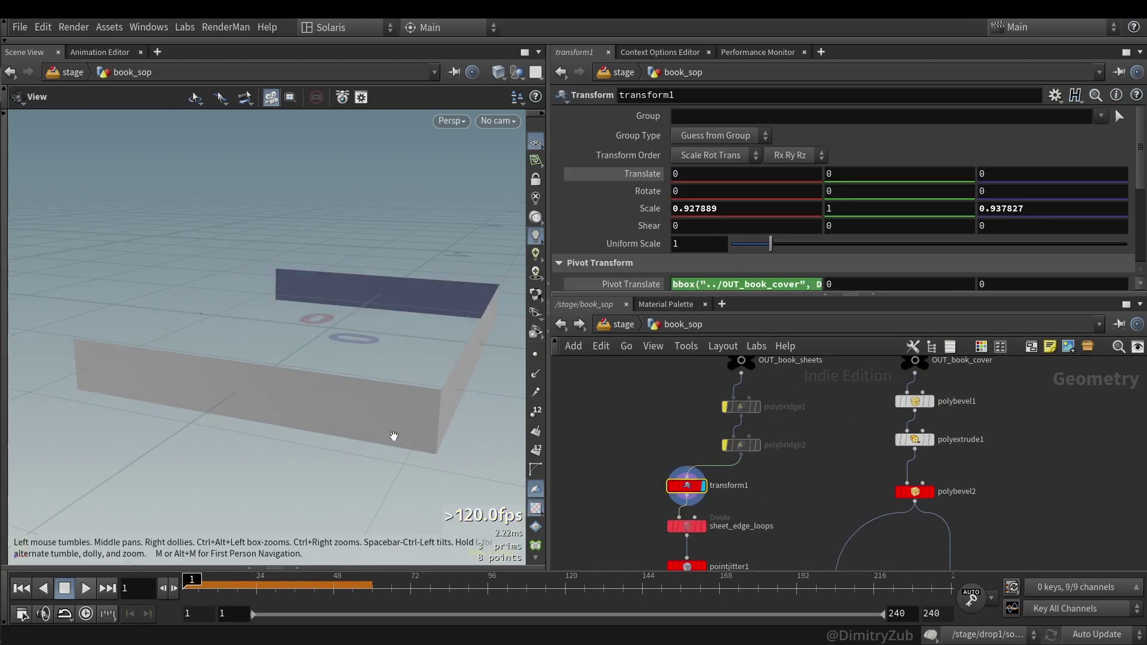
- Re-enable transform1 and try converting and resetting its Pivot Translate, then undo the reset
scroll(624, 460, "down", 1)
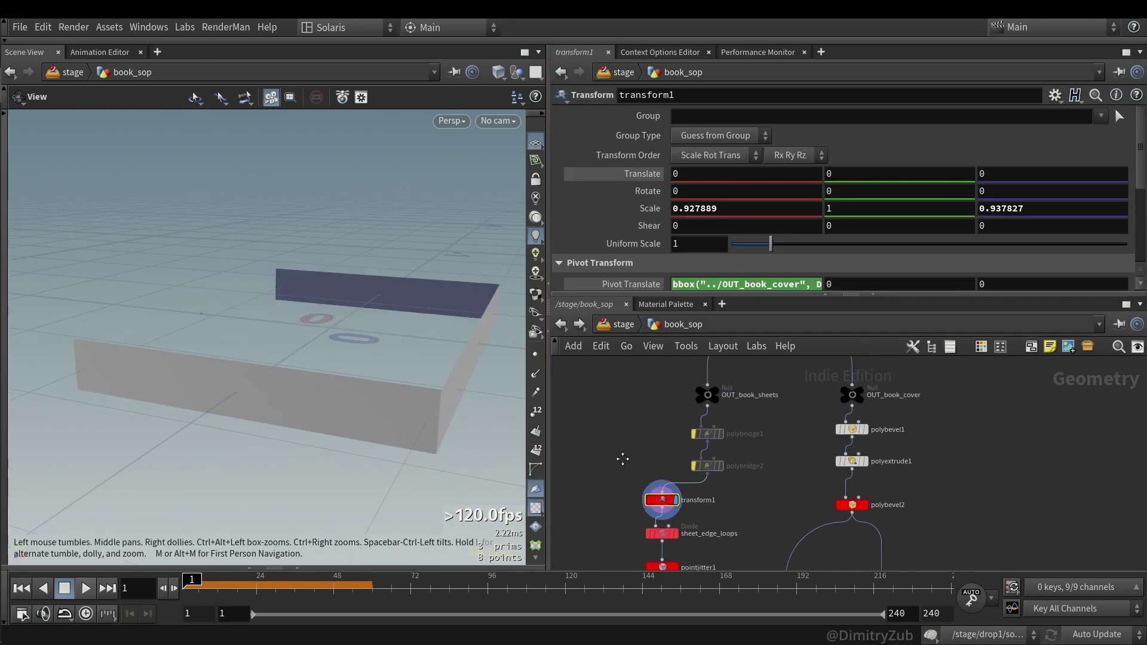
scroll(624, 460, "down", 1)
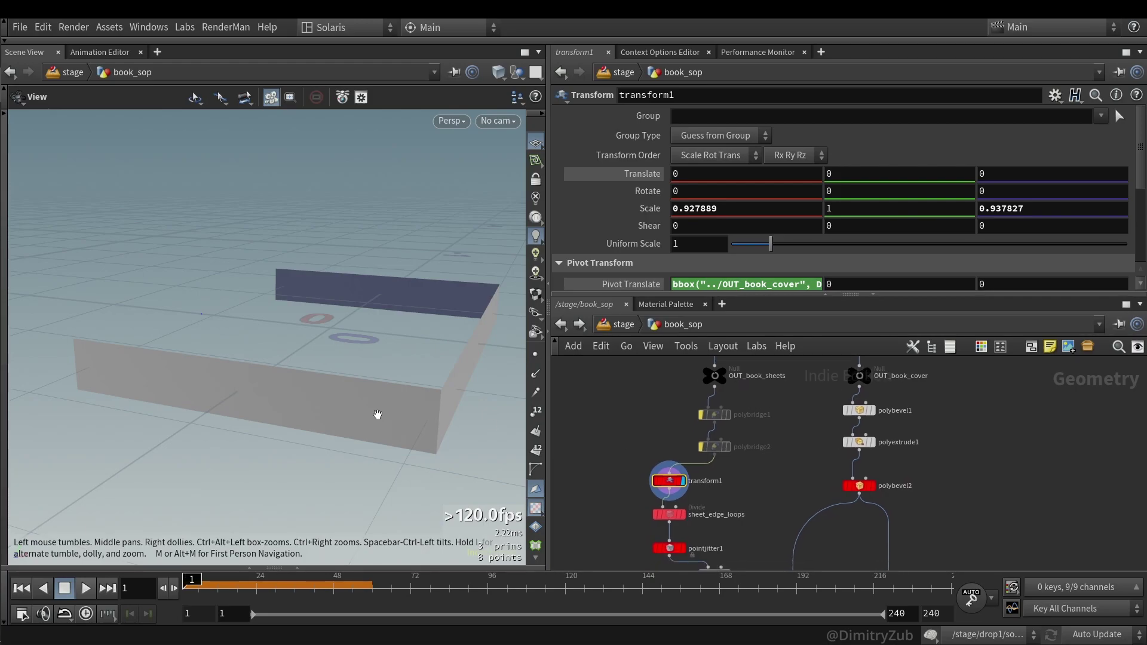
left_click_drag(378, 415, 388, 391)
left_click(858, 486)
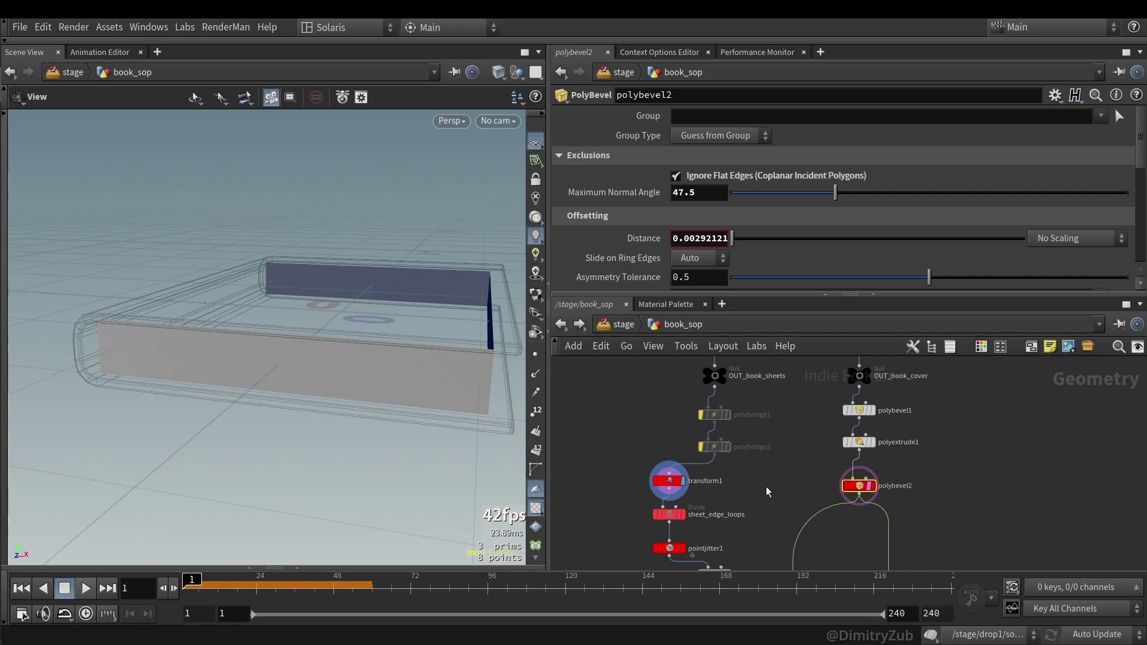
left_click(660, 489)
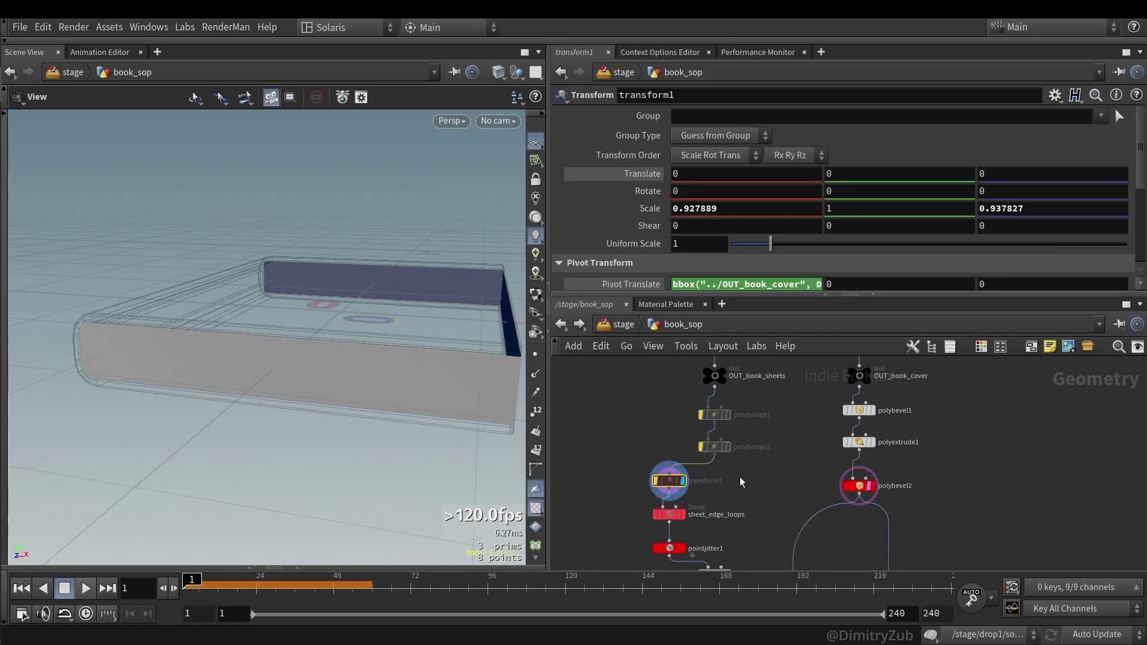
scroll(785, 285, "down", 3)
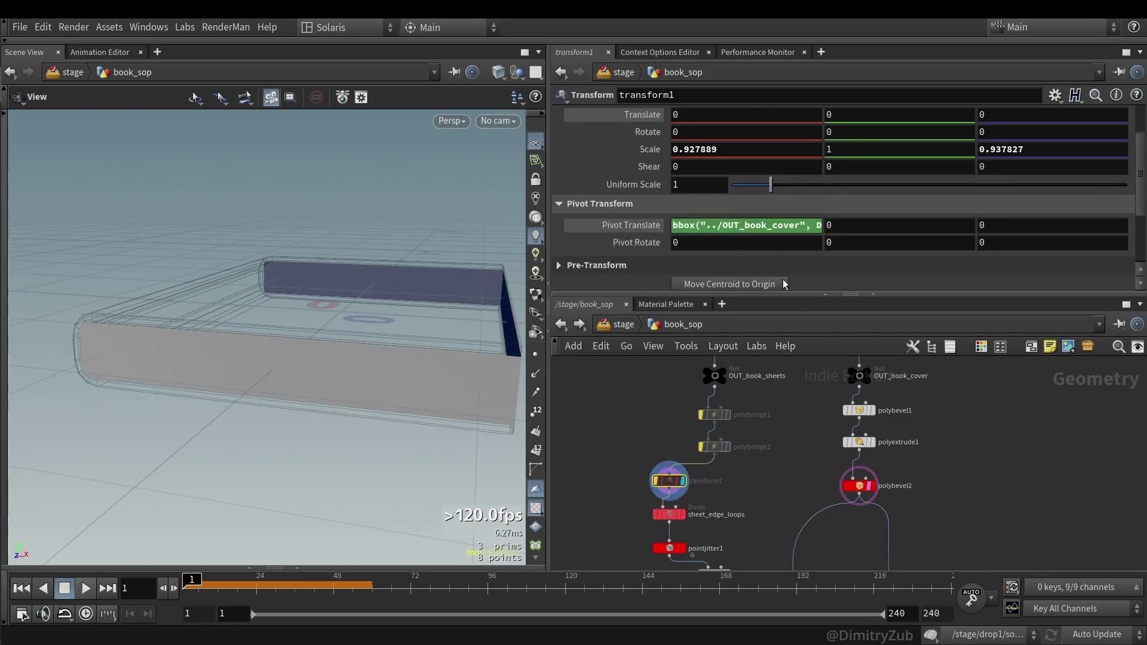
key("b")
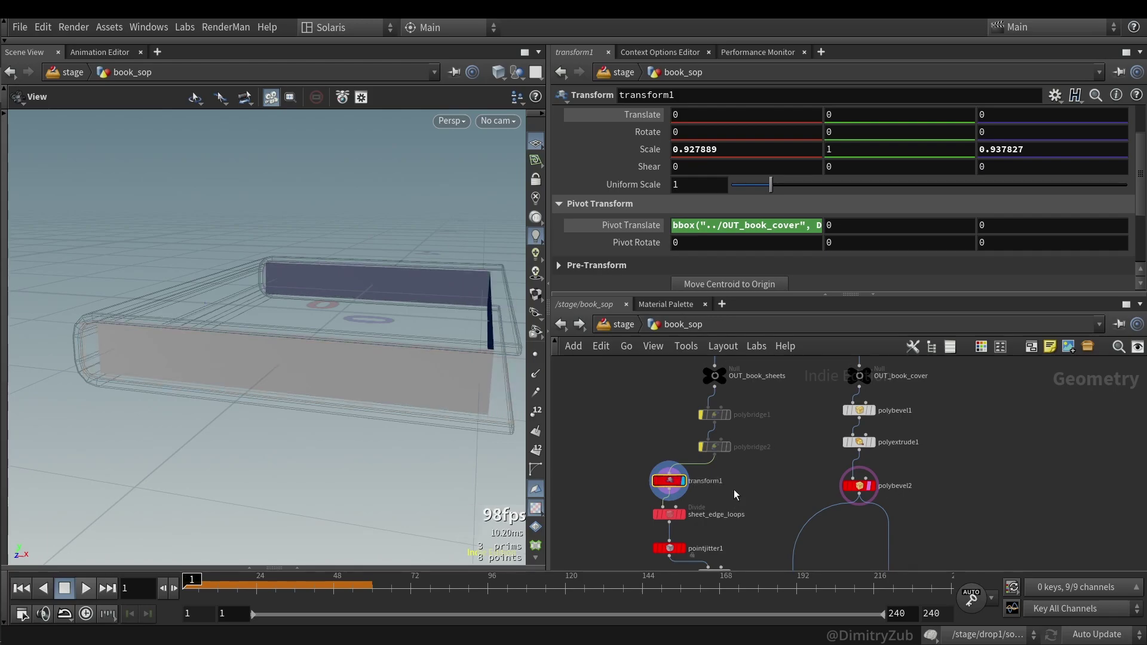
left_click(752, 226)
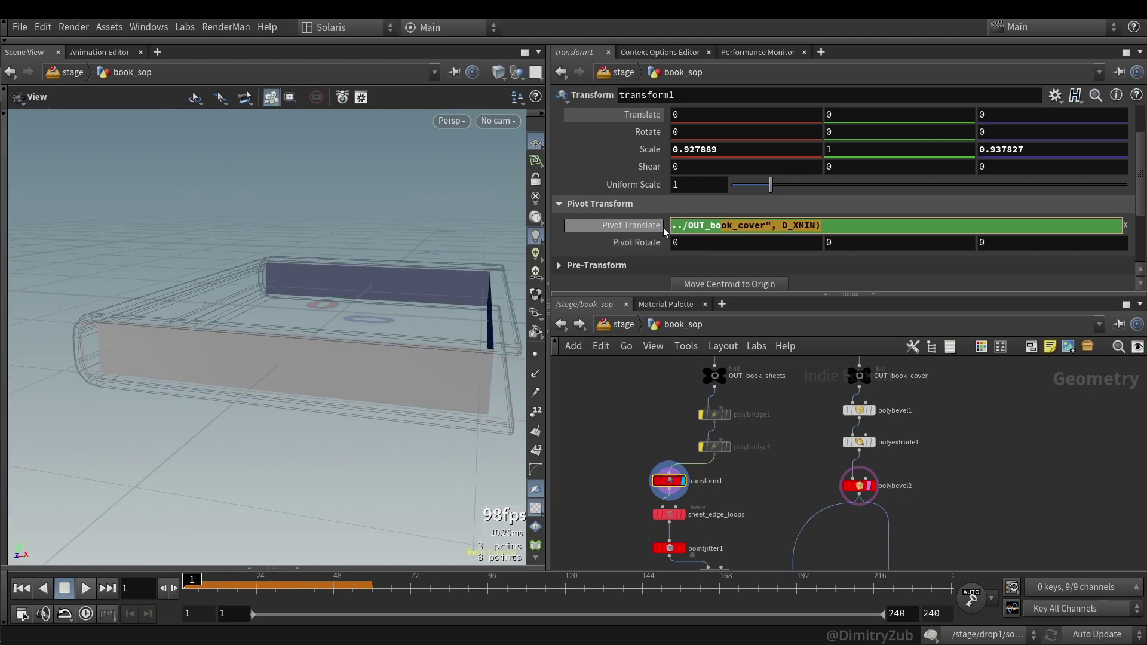
left_click(647, 227)
right_click(645, 227)
left_click(707, 424)
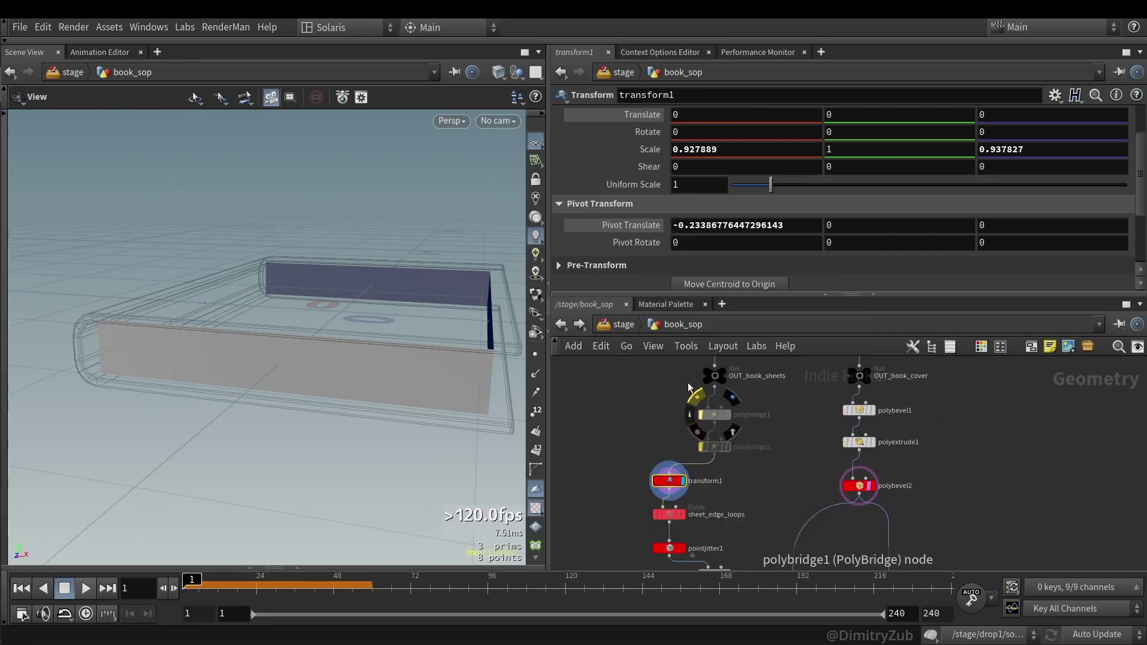
middle_click(692, 225, "ctrl")
key("ctrl+z")
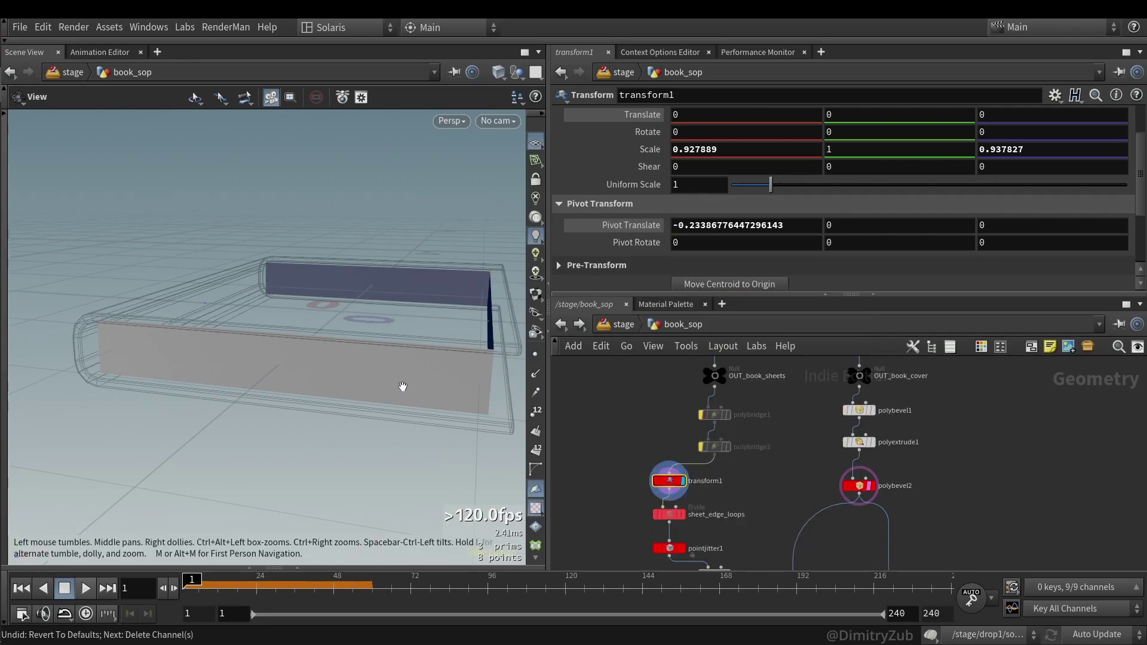
- Nudge Pivot Translate X to shift the sheets, then undo back to the bbox expression
left_click_drag(404, 384, 348, 383)
left_click_drag(109, 287, 82, 285)
key("q")
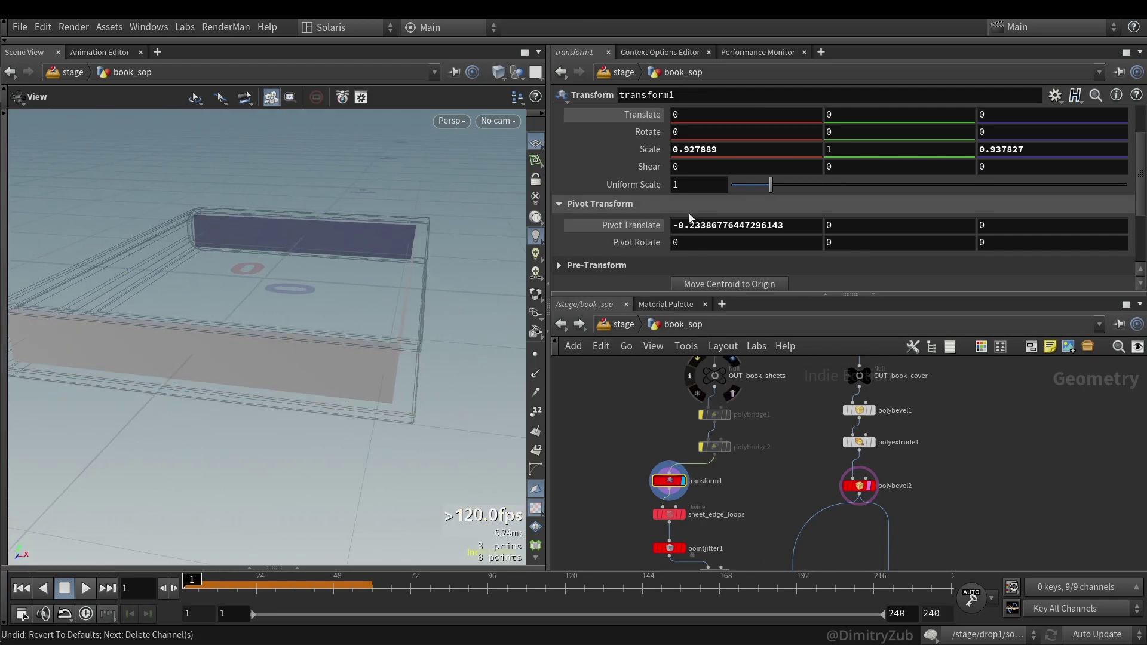
middle_click_drag(690, 226, 748, 225)
middle_click_drag(645, 232, 625, 232)
key("ctrl+z")
key("ctrl+z")
key("ctrl+z")
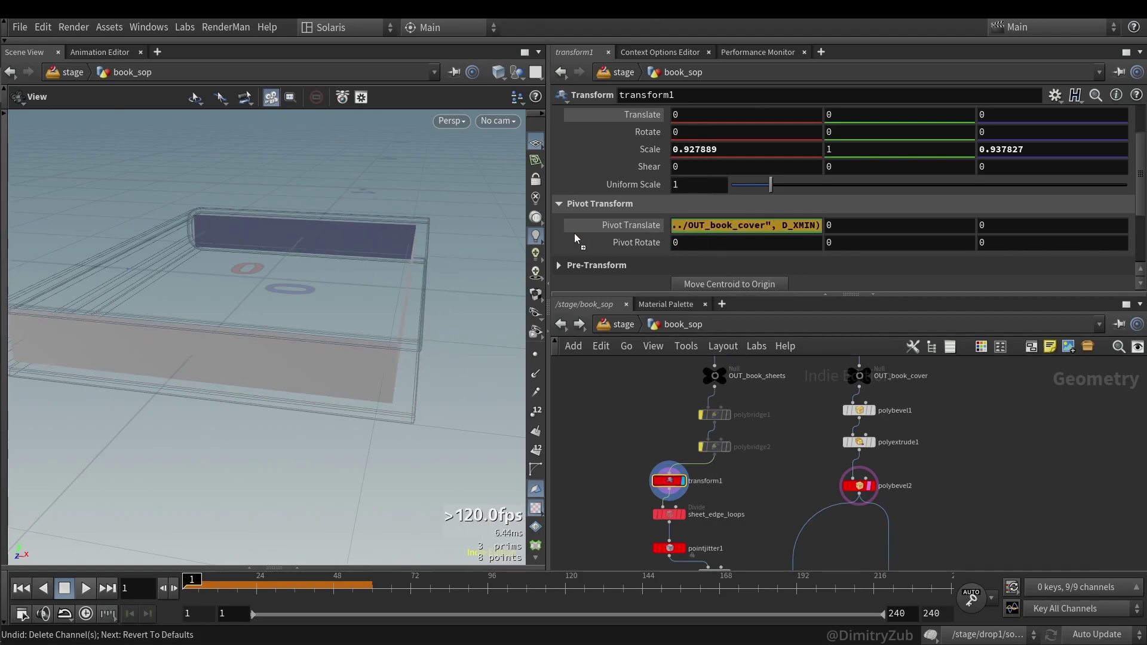
left_click(711, 230)
left_click(687, 227)
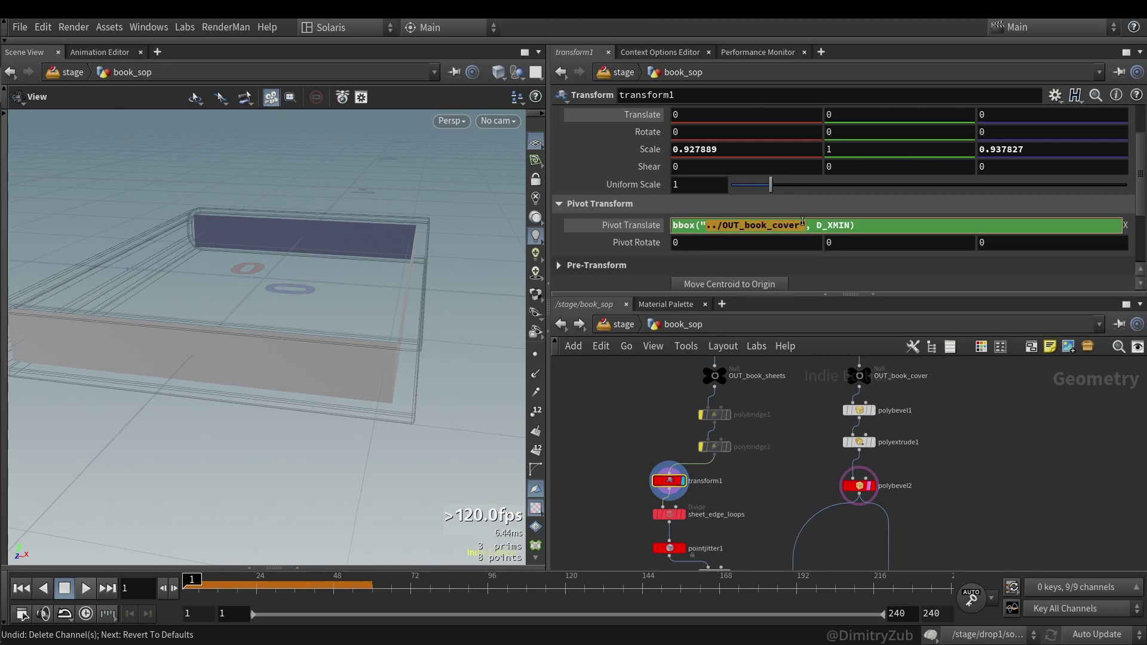
middle_click_drag(772, 448, 739, 470)
key("ctrl+z")
key("ctrl+z")
key("ctrl+z")
key("ctrl+z")
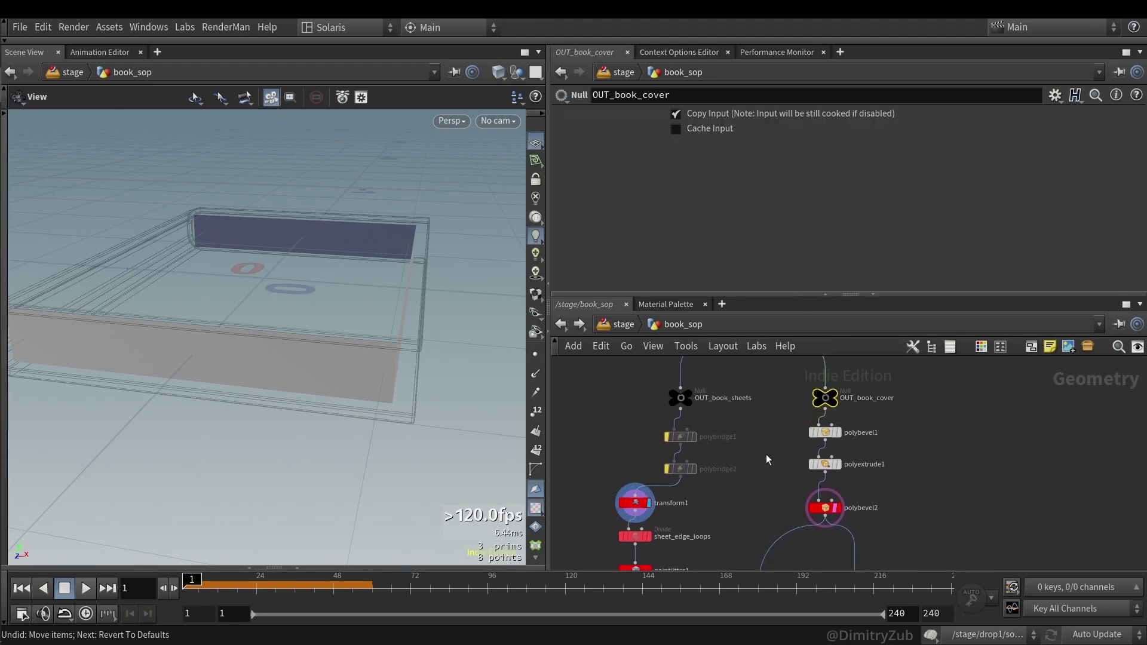
- Switch the pivot X expression to D_XMAX, then change it back to D_XMIN
left_click(803, 226)
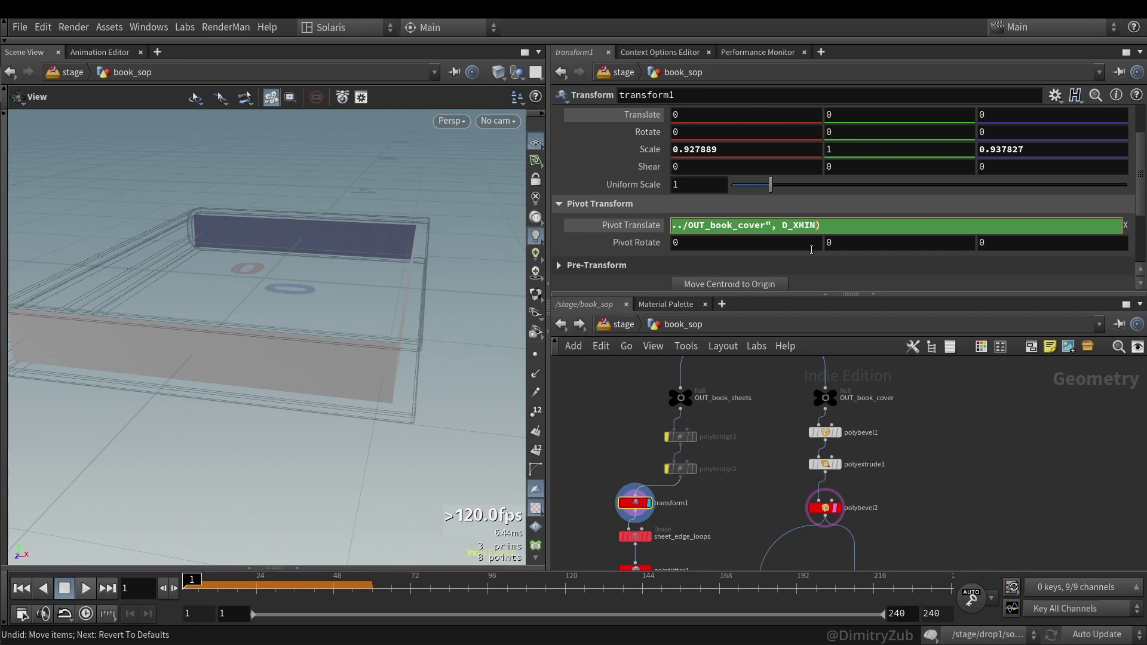
key("BackSpace")
key("BackSpace")
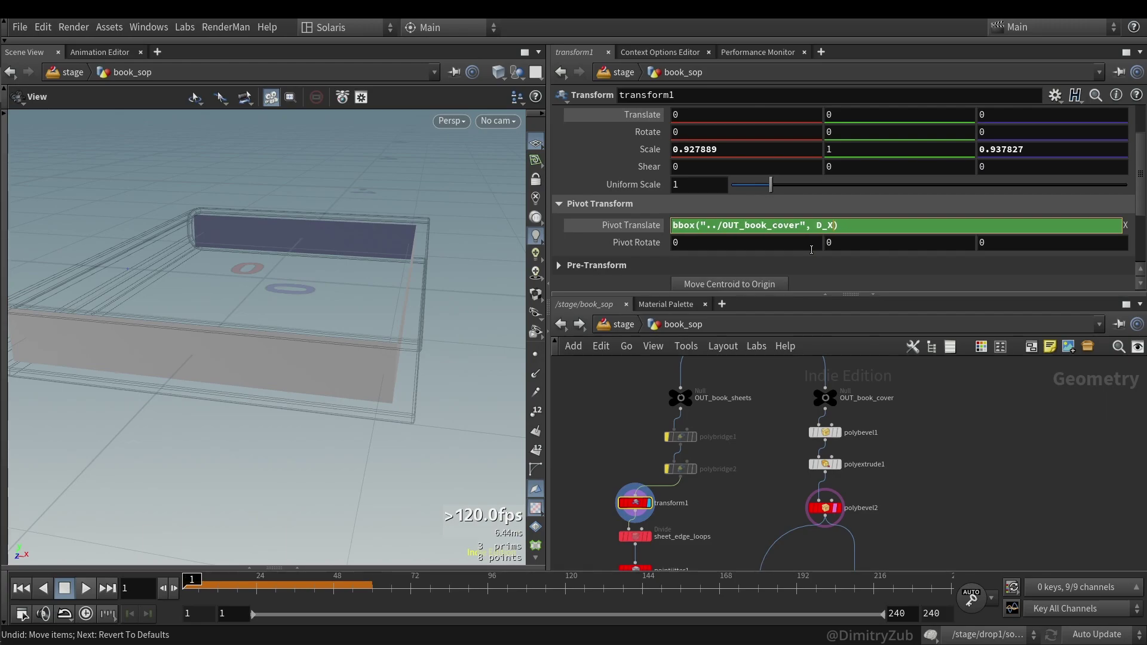
type("AX")
key("Return")
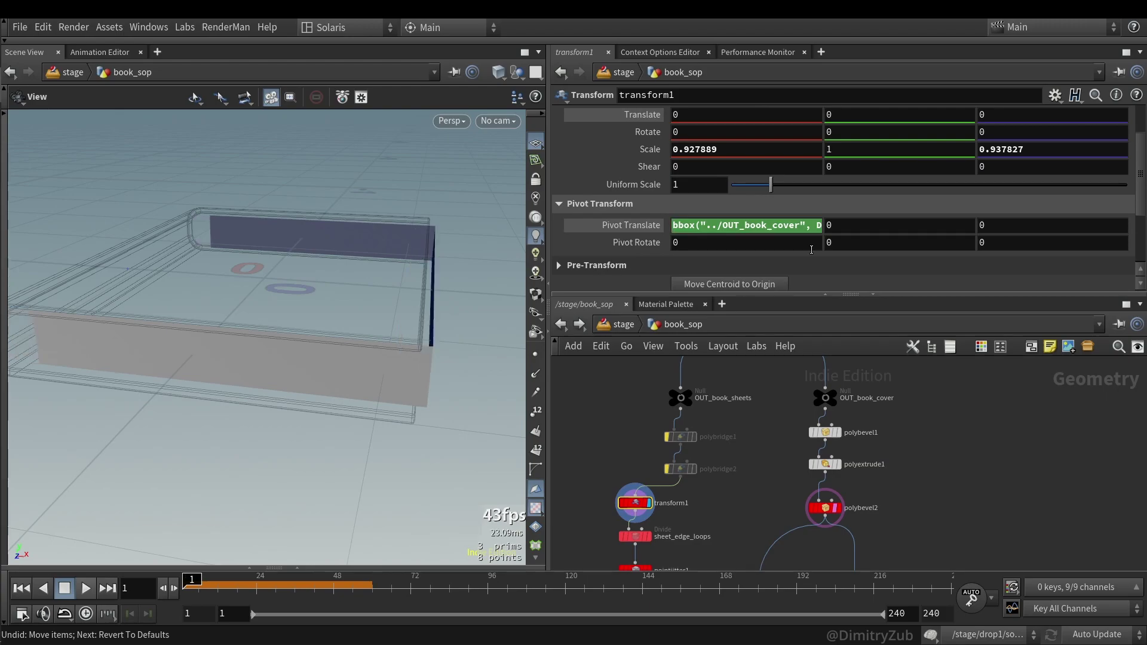
left_click(816, 228)
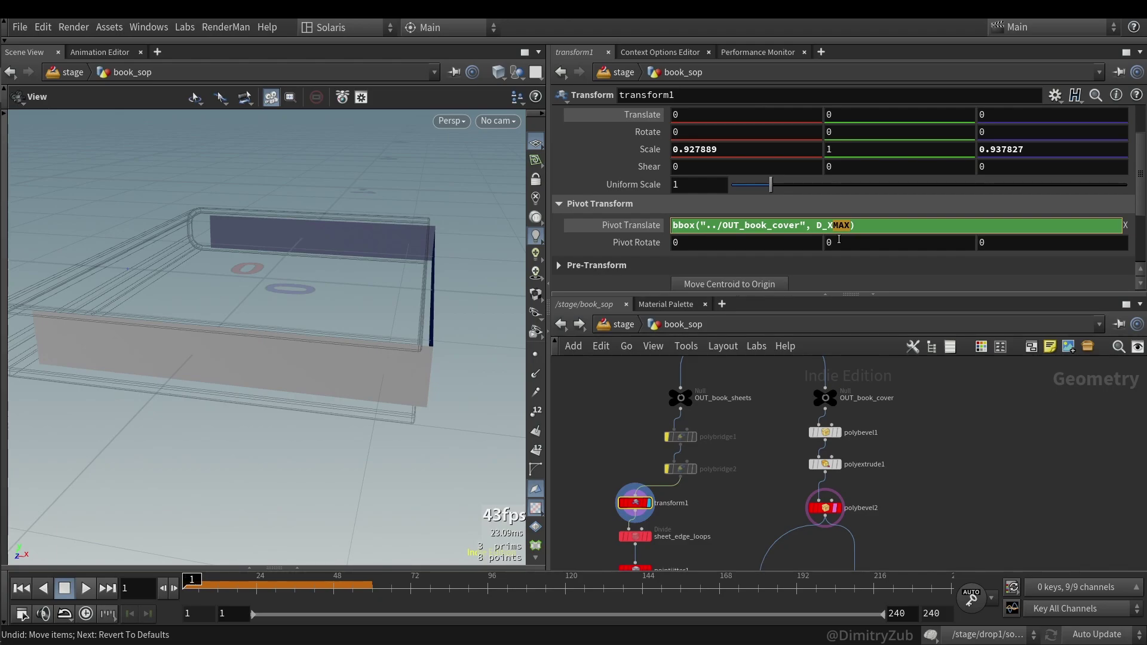
key("Return")
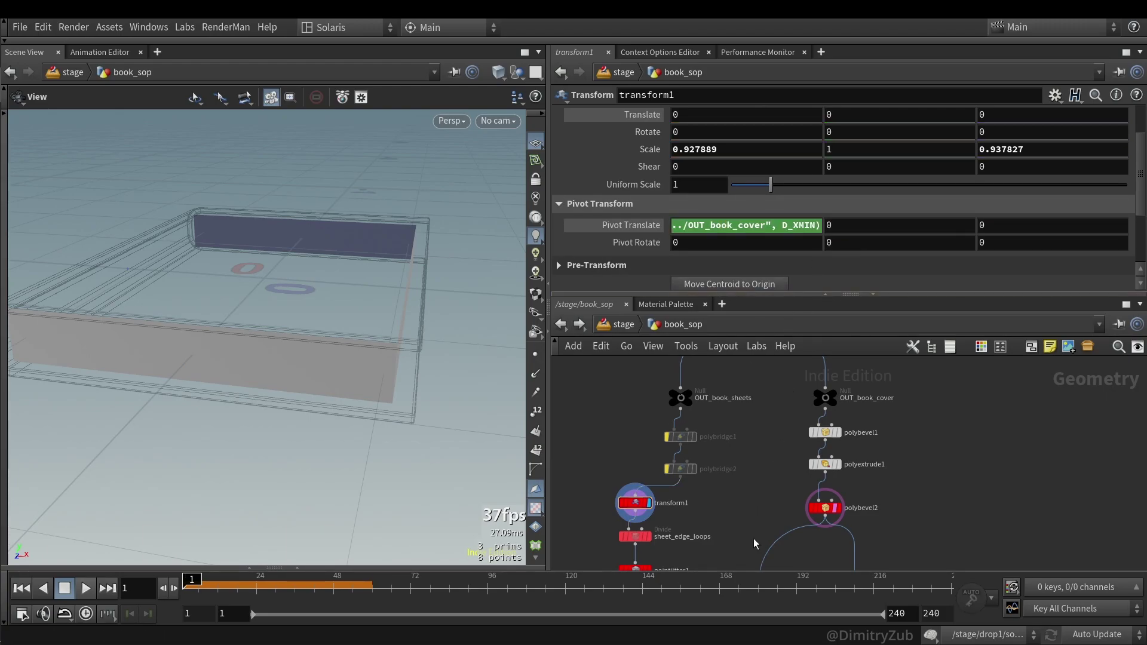
- Display sheet_edge_loops with wireframe over shaded, then bypass it to compare
middle_click_drag(746, 517, 818, 415)
left_click(749, 436)
key("r")
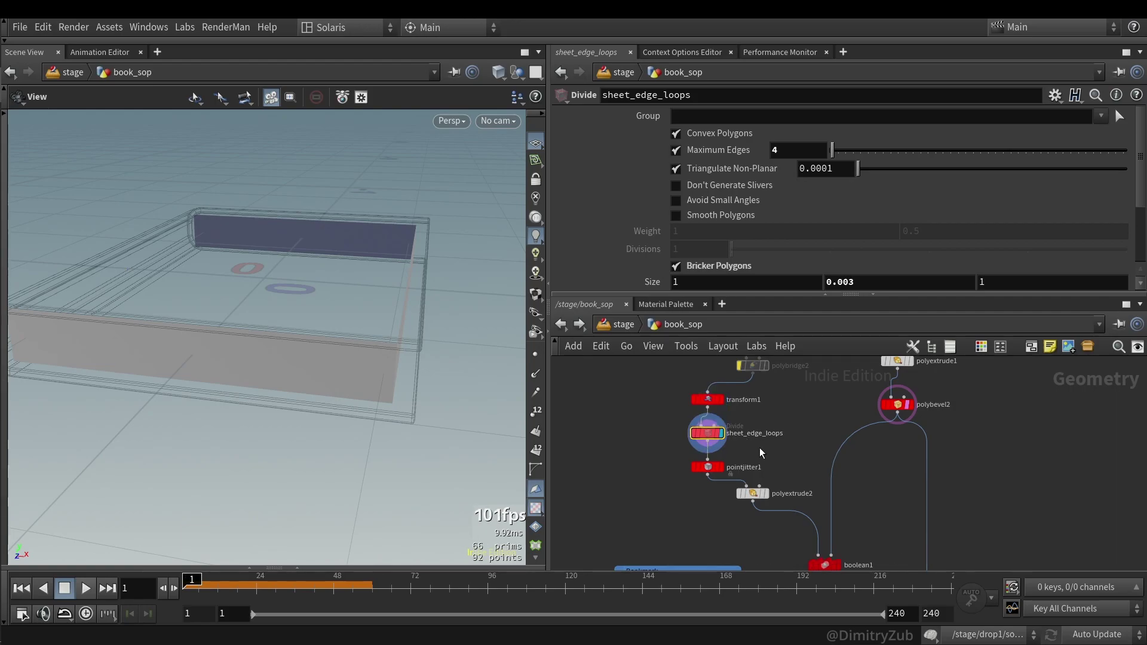
scroll(720, 474, "up", 4)
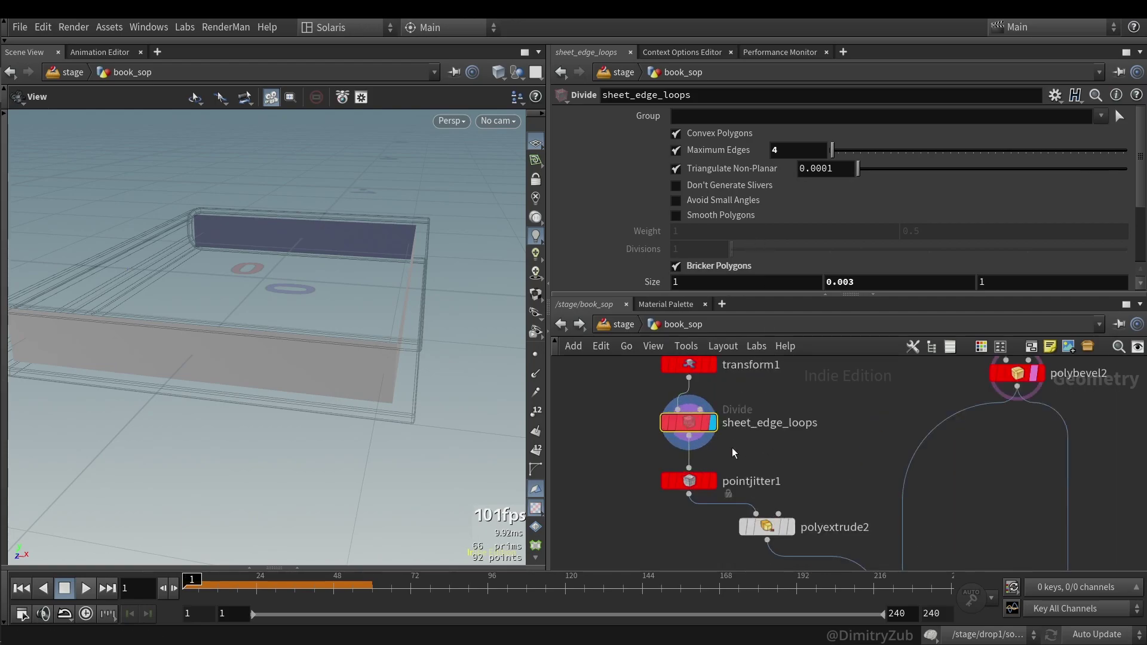
key("w")
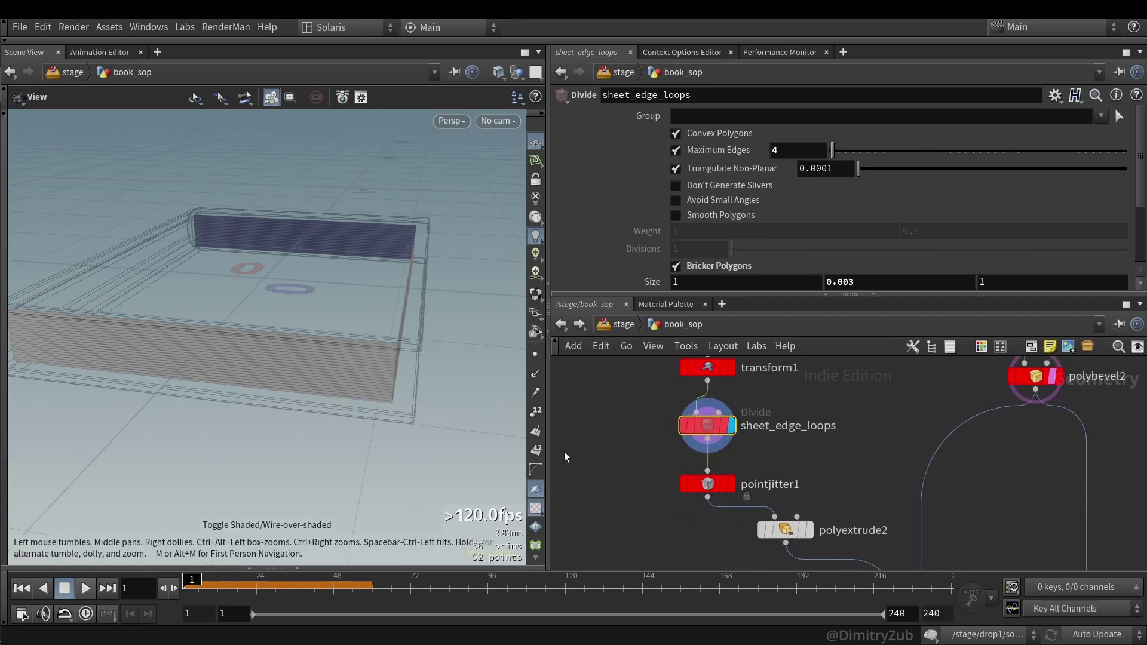
left_click_drag(420, 406, 388, 382)
scroll(388, 383, "up", 4)
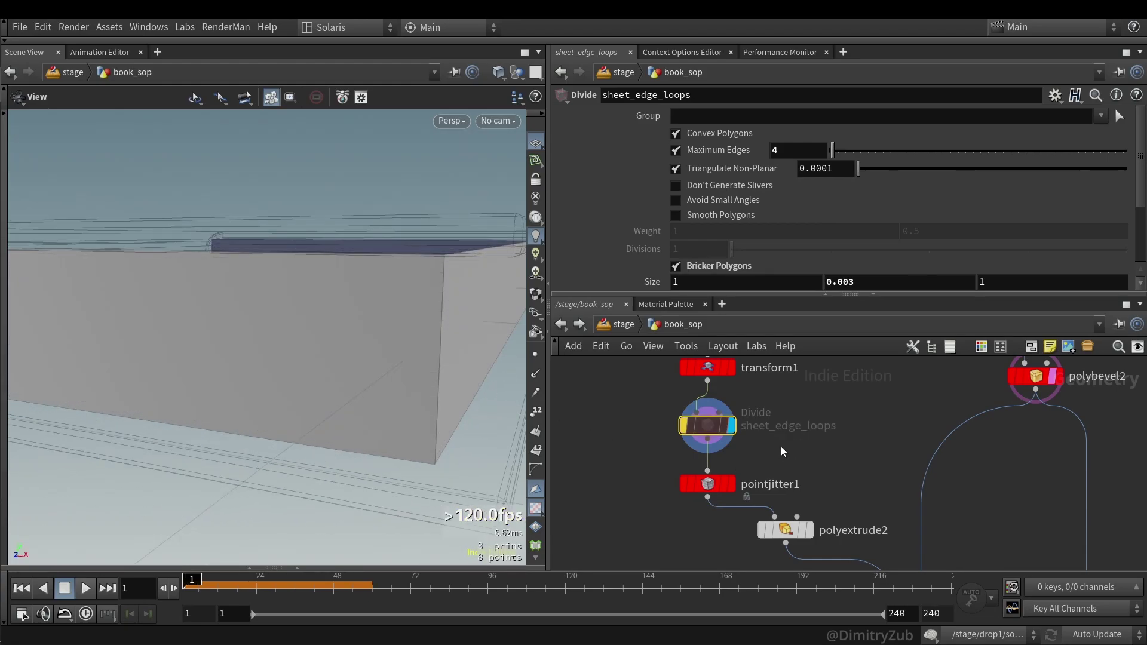
key("b")
- Display pointjitter1's jittered pages in plain shaded mode and restore sheet_edge_loops
key("b")
key("b")
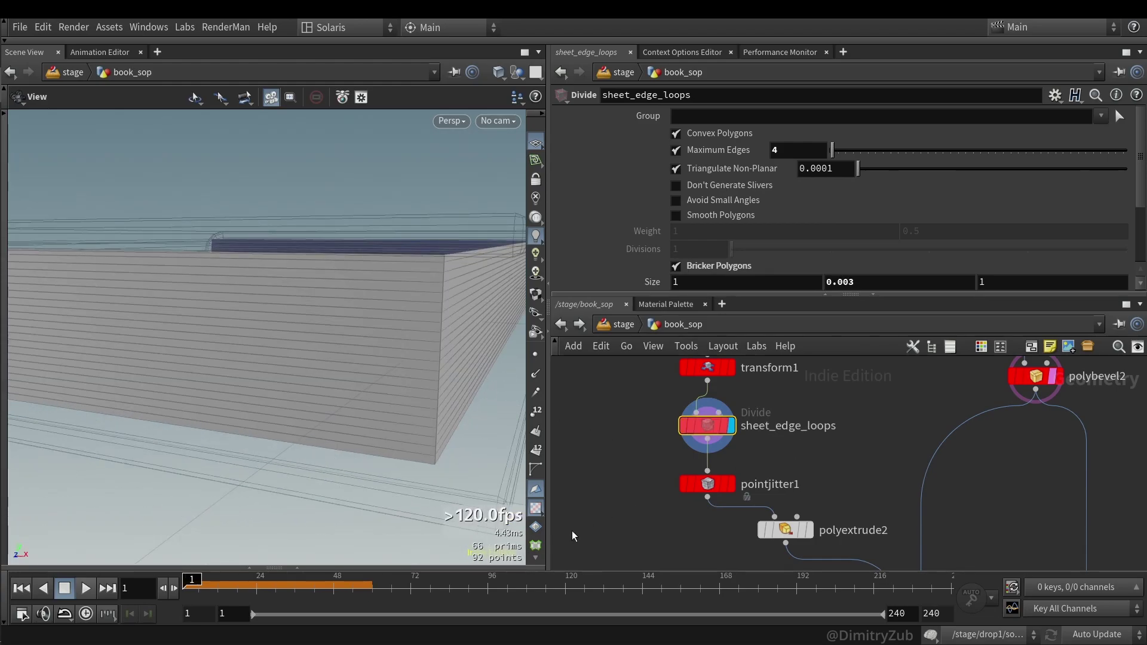
left_click(708, 484)
left_click(730, 484)
mouse_move(445, 432)
left_mouse_down()
mouse_move(404, 423)
mouse_move(391, 400)
mouse_move(429, 400)
left_mouse_up()
key("shift+w")
key("b")
key("b")
key("b")
key("b")
key("b")
key("b")
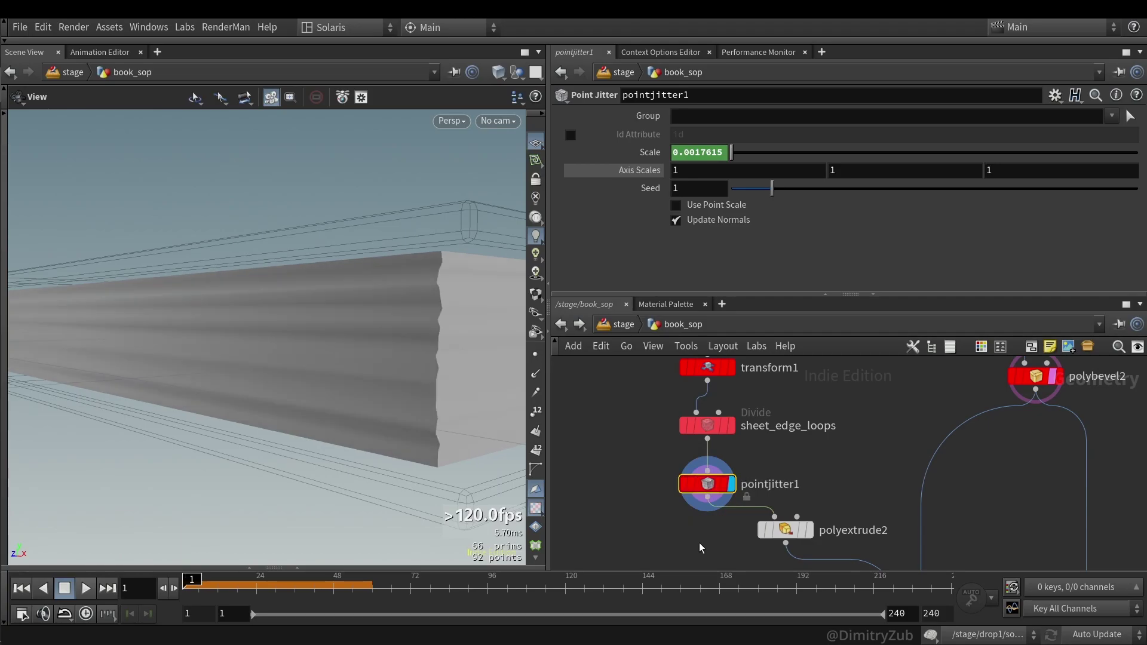
- Display polyextrude2's extruded page block and orbit to see the whole book
middle_click_drag(701, 548, 658, 482)
left_click(729, 458)
left_click(748, 458)
left_click_drag(454, 418, 418, 395)
- Display boolean1's cut result and inspect the book corner up close
scroll(777, 466, "down", 2)
left_click(815, 499)
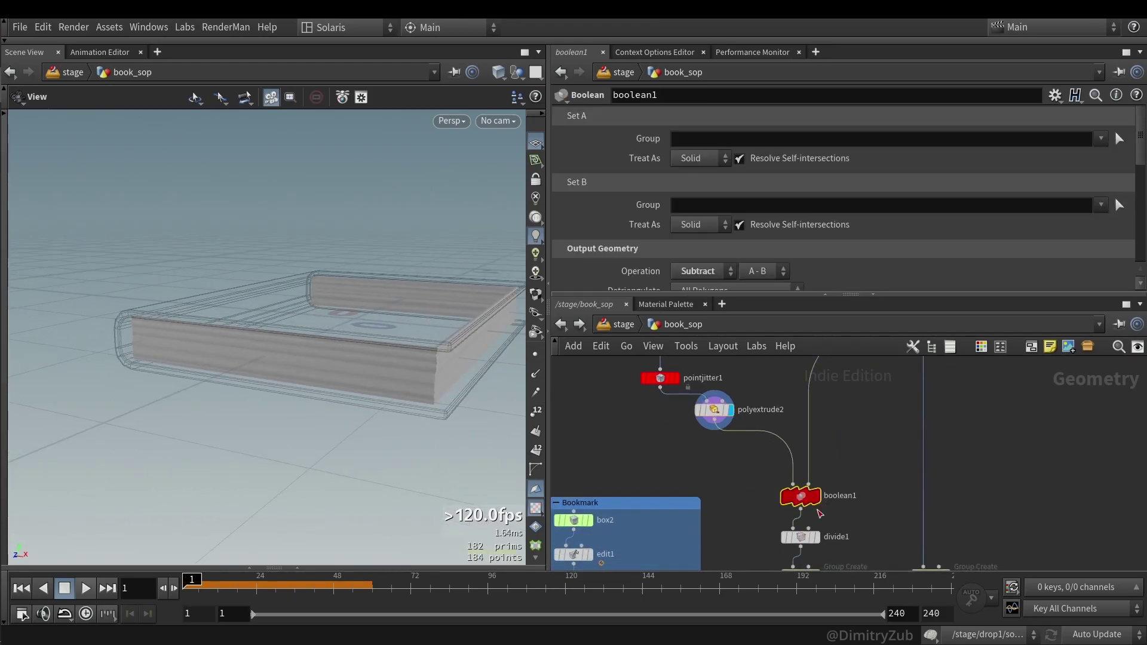
scroll(169, 353, "up", 8)
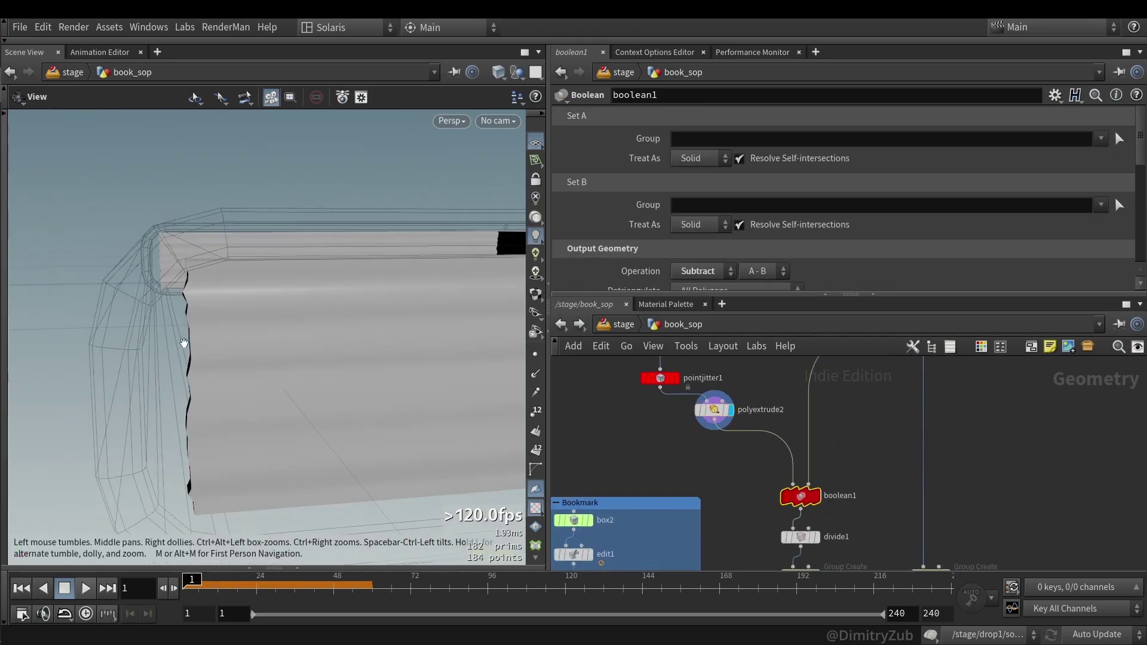
left_click_drag(189, 341, 194, 335)
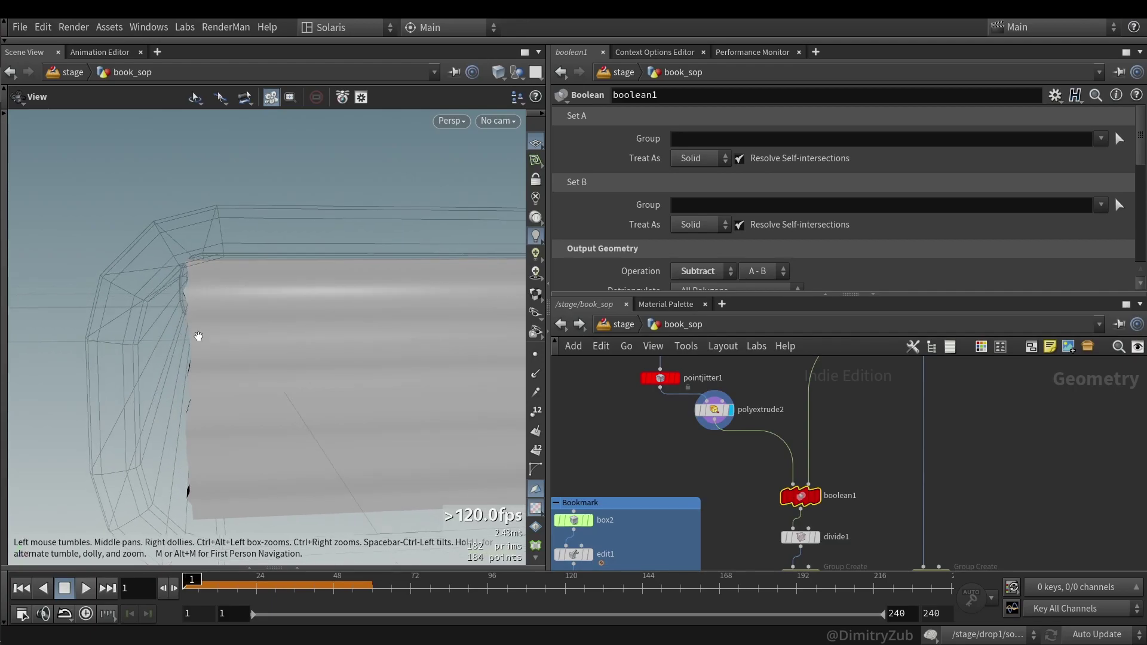
left_click(817, 496)
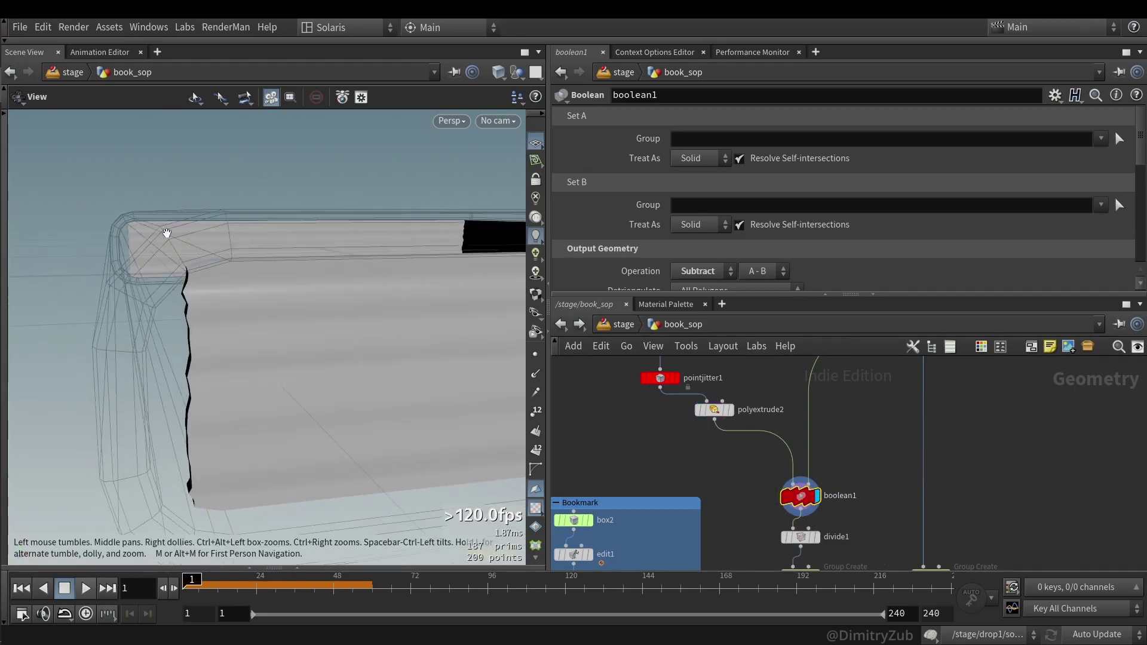
mouse_move(173, 240)
left_mouse_down()
mouse_move(185, 266)
mouse_move(146, 263)
mouse_move(237, 297)
mouse_move(169, 250)
mouse_move(144, 251)
mouse_move(176, 253)
left_mouse_up()
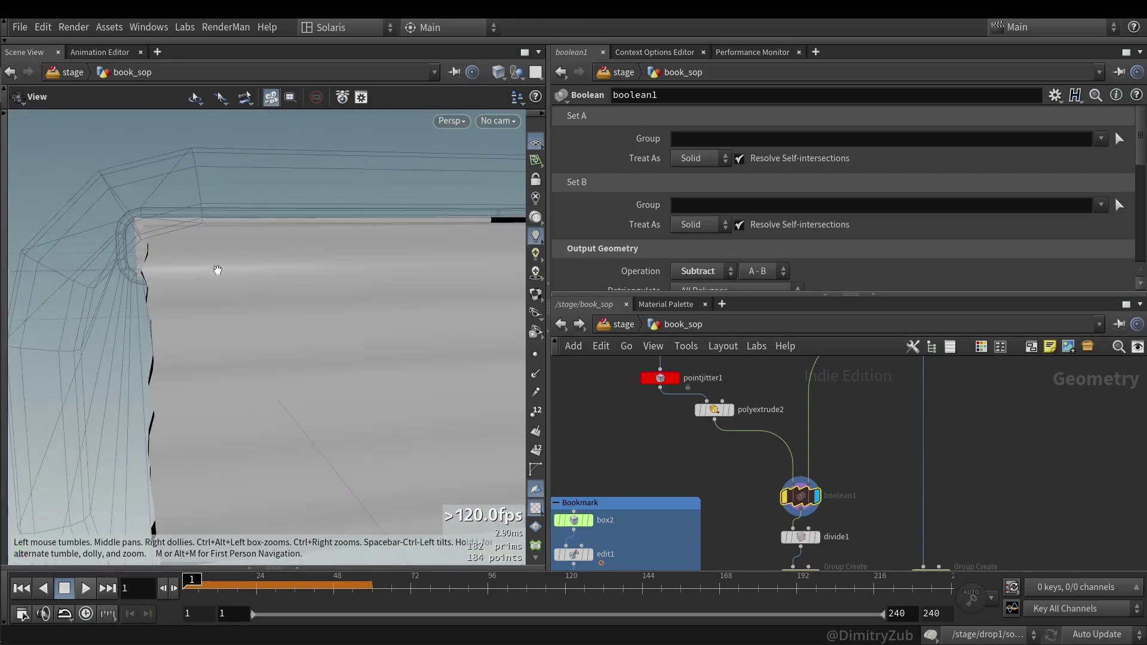
right_click_drag(219, 270, 310, 287)
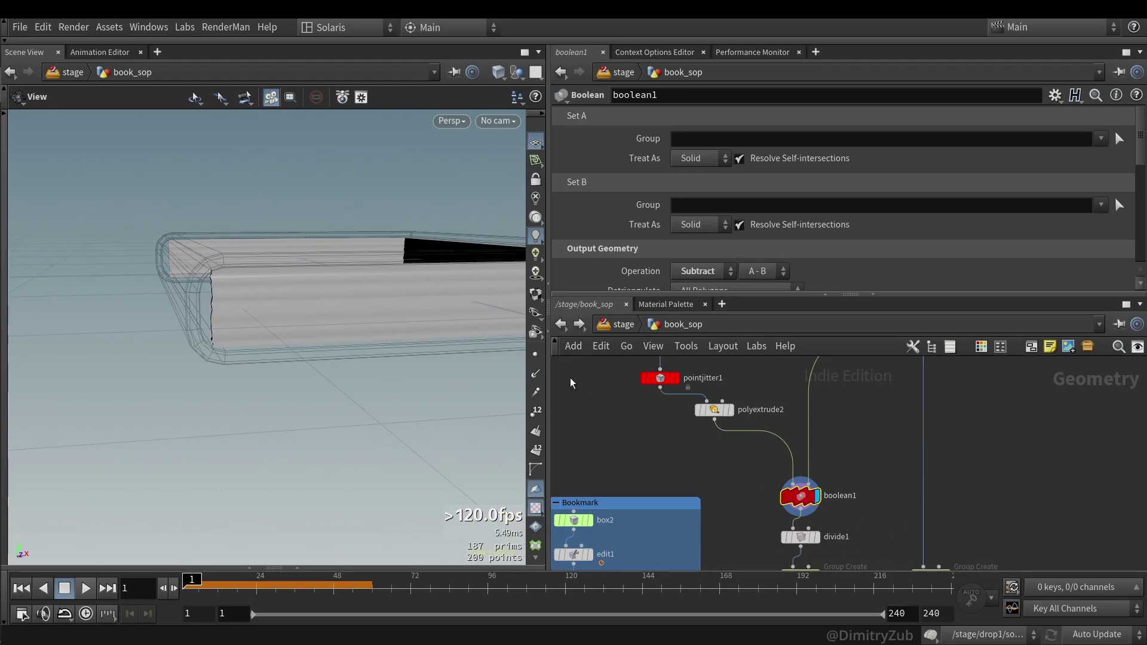
right_click_drag(478, 339, 243, 269)
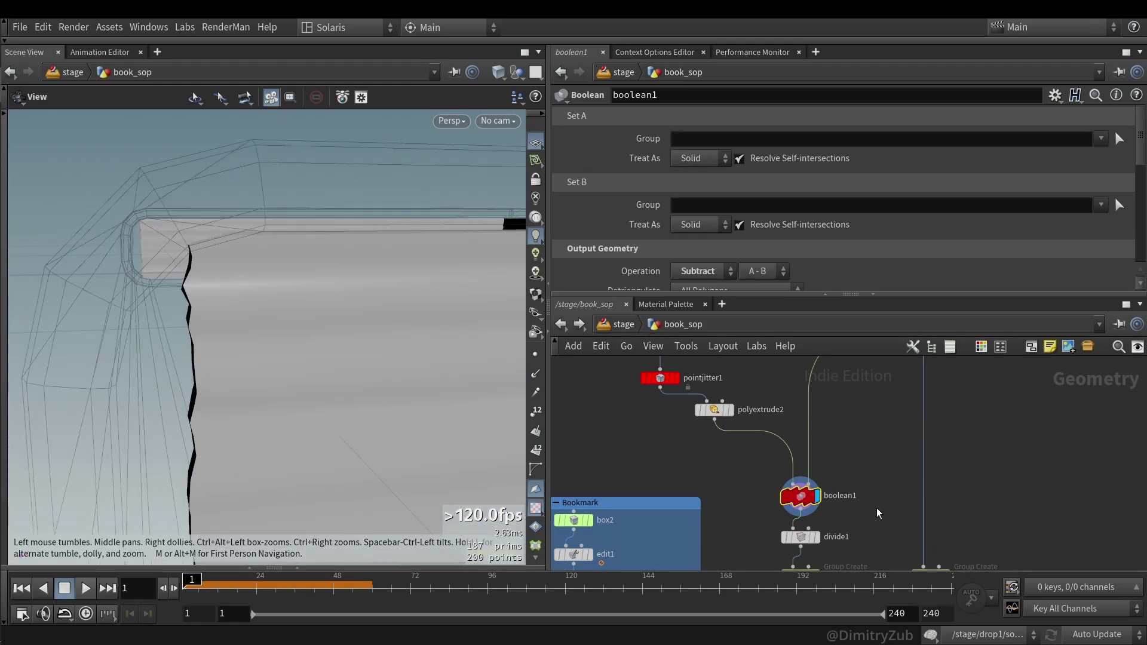
- Display divide1's quad-split page block and view the whole book from the side
middle_click_drag(876, 509, 873, 437)
left_click(783, 457)
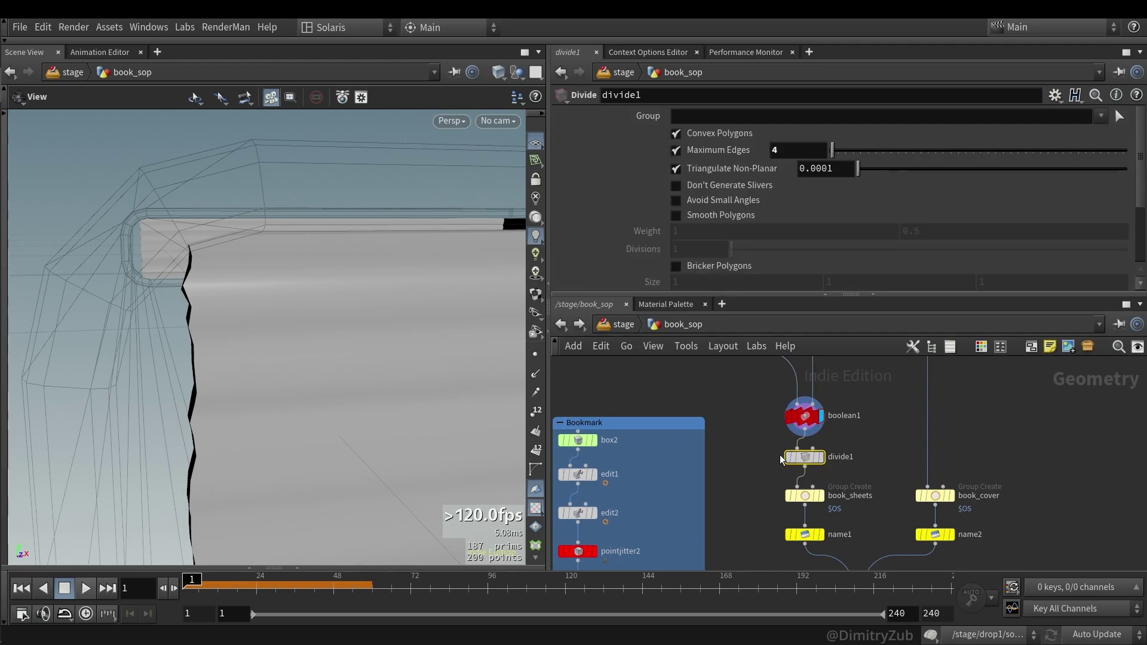
left_click(821, 457)
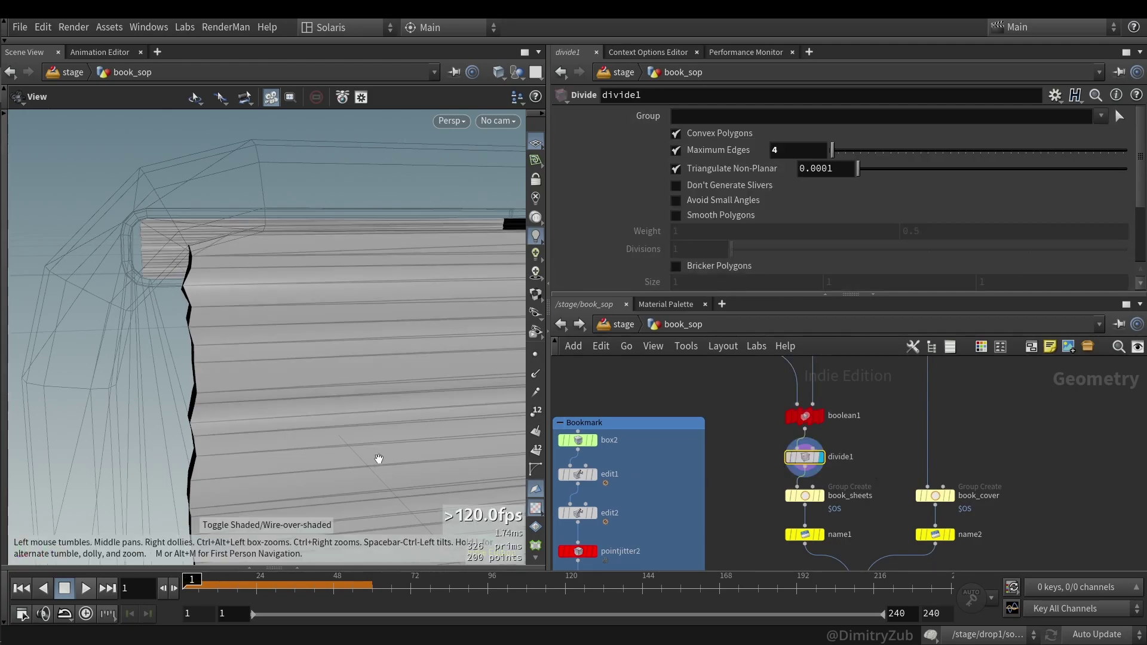
right_click_drag(380, 459, 269, 325)
left_click_drag(269, 325, 443, 325)
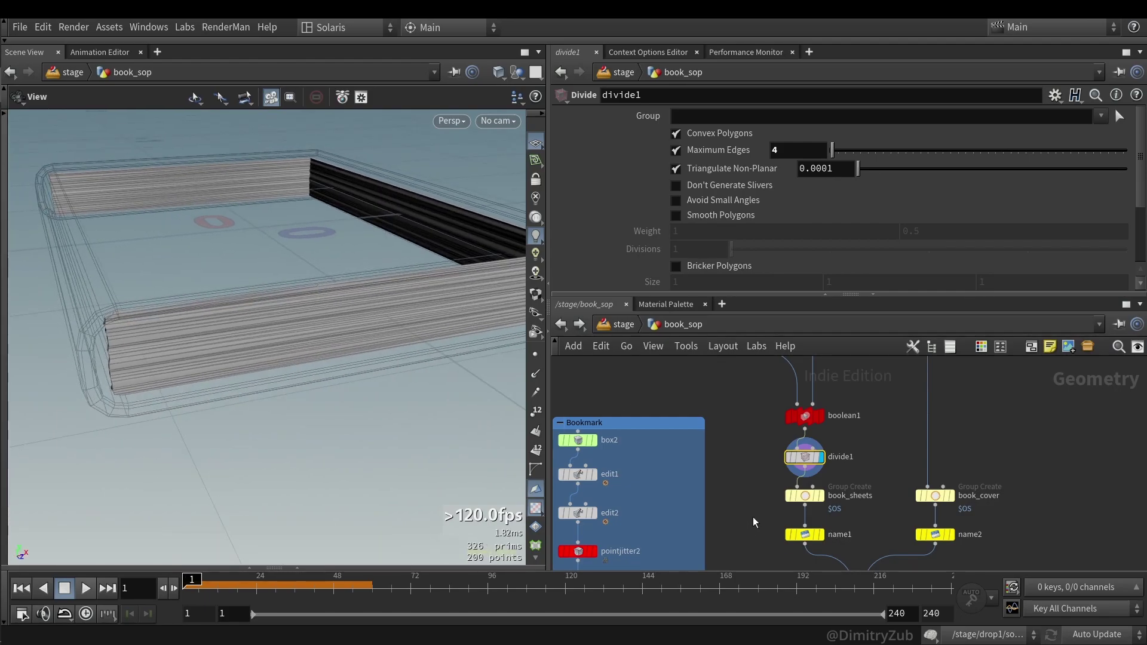
- Display the book_sheets and book_cover groups, then the fully named book from name1
left_click(806, 496)
key("r")
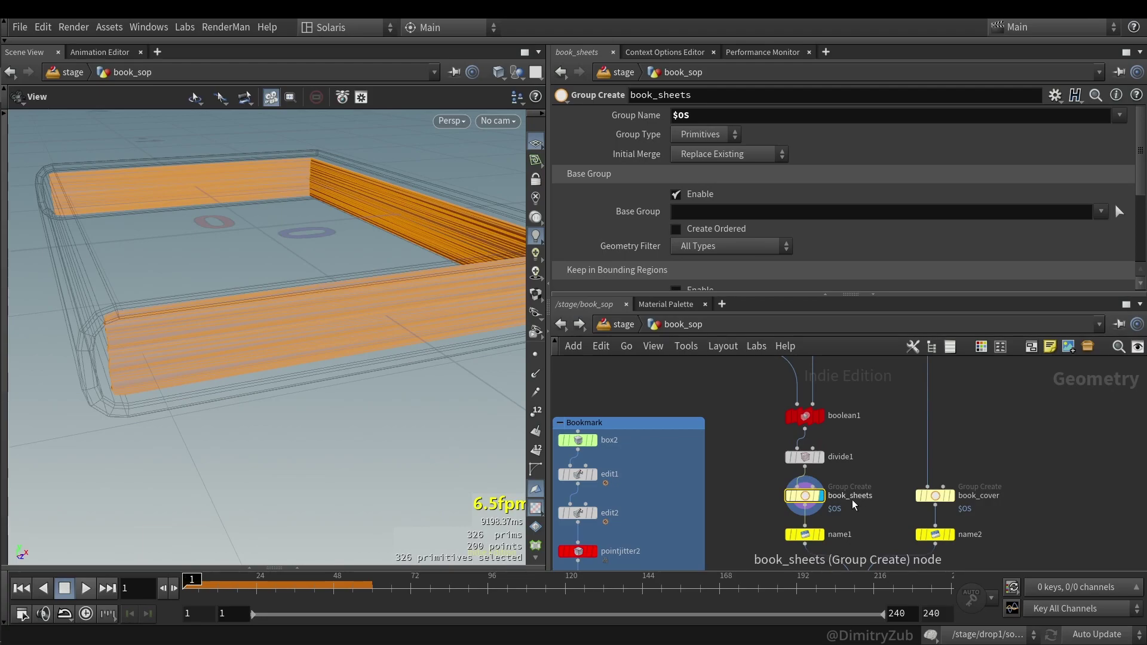
left_click(936, 496)
key("r")
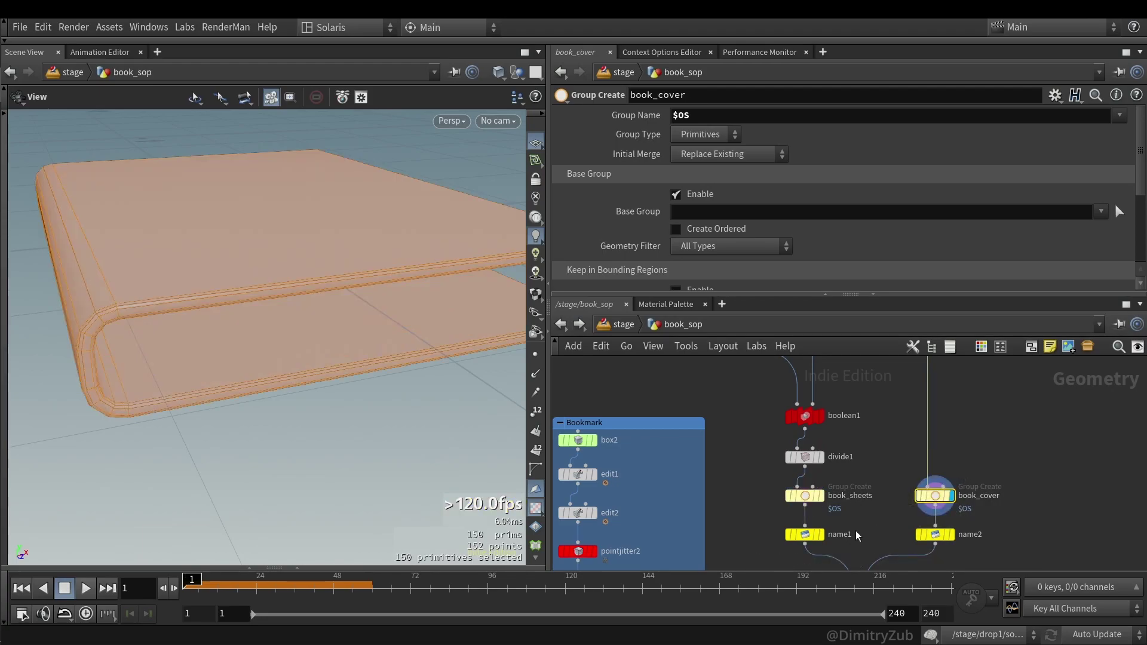
middle_click_drag(855, 530, 825, 464)
left_click(790, 468)
key("r")
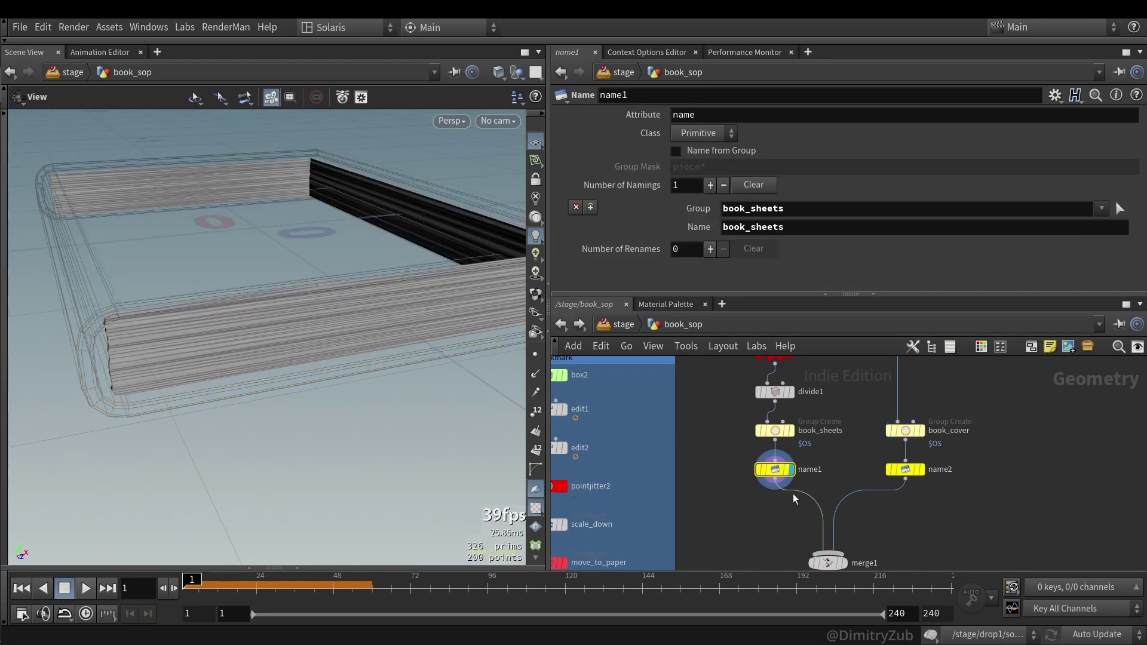
- Inspect name2's Group and Name fields for book_cover, undoing an accidental group clear
left_click(923, 470)
double_click(795, 214)
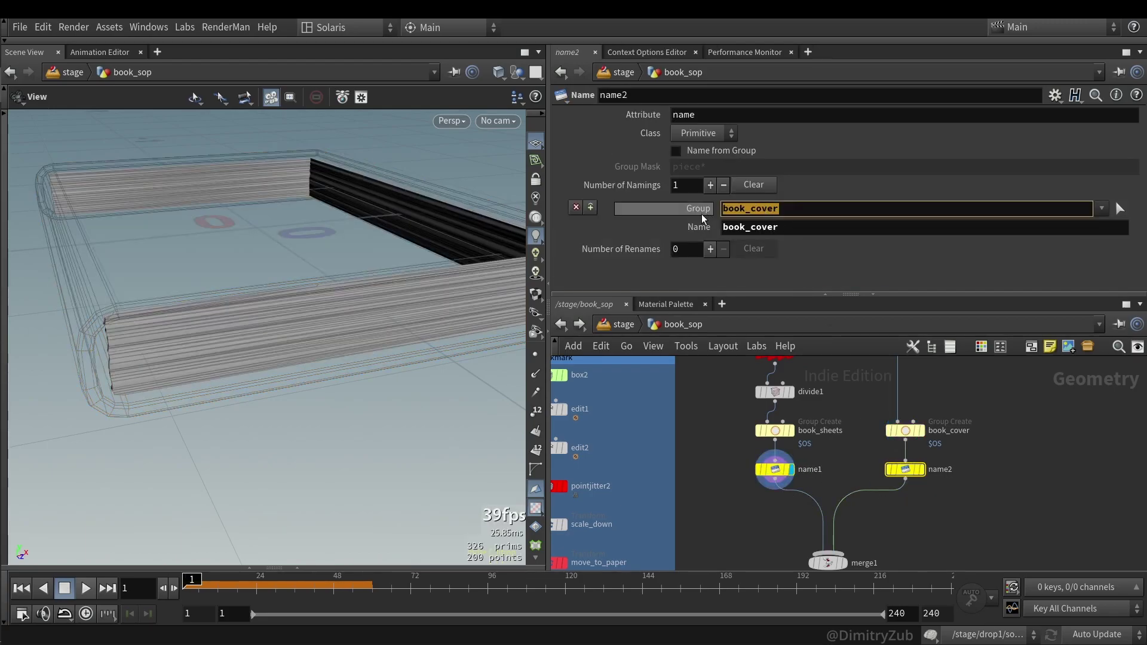
double_click(783, 227)
double_click(773, 209)
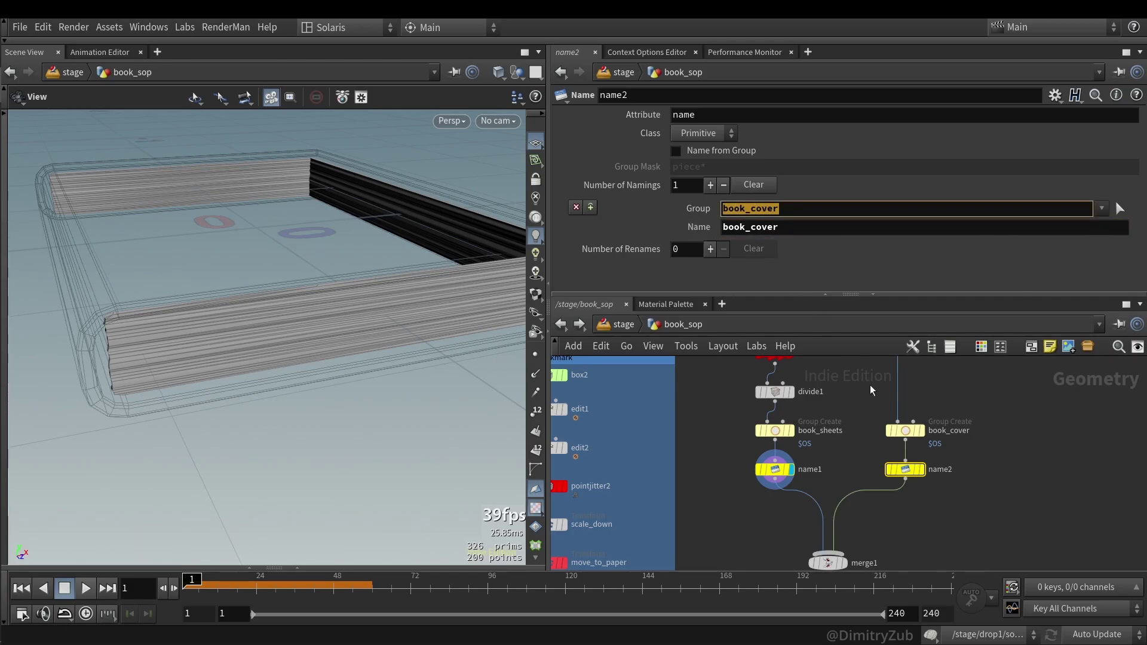
left_click(905, 430)
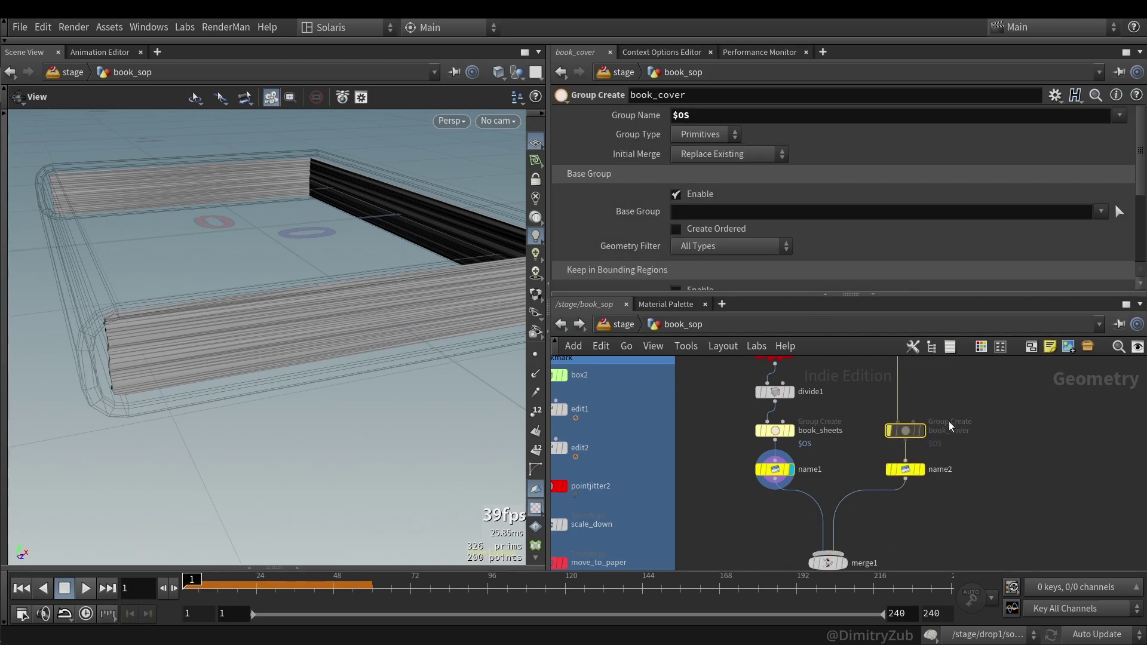
left_click(905, 469)
double_click(747, 208)
key("BackSpace")
key("ctrl+z")
key("ctrl+z")
key("ctrl+z")
left_click(911, 469)
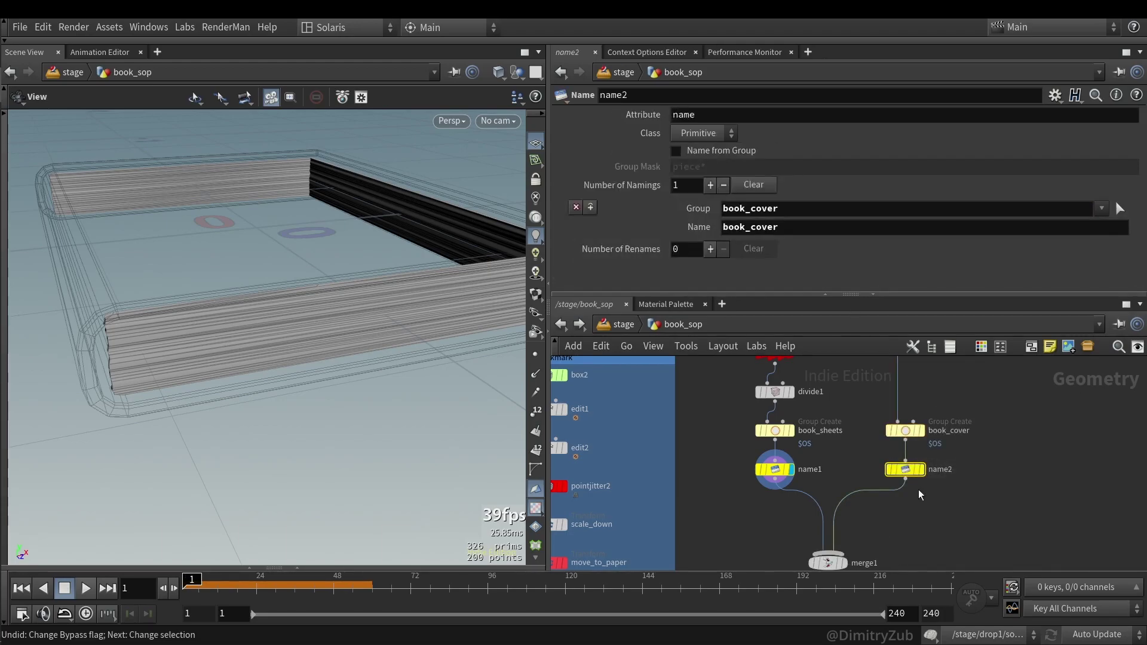
- Return to the stage network and select the first book variant loader
left_click(612, 325)
middle_click_drag(668, 458, 645, 371)
scroll(646, 370, "up", 3)
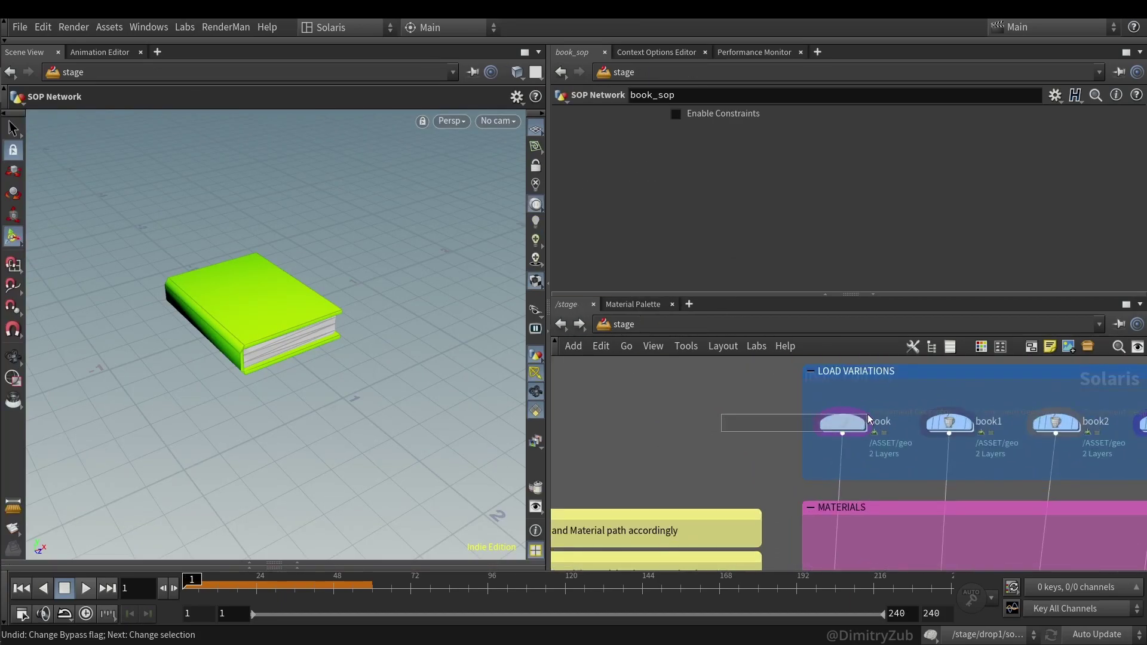
left_click(843, 422)
scroll(303, 335, "up", 5)
key("Return")
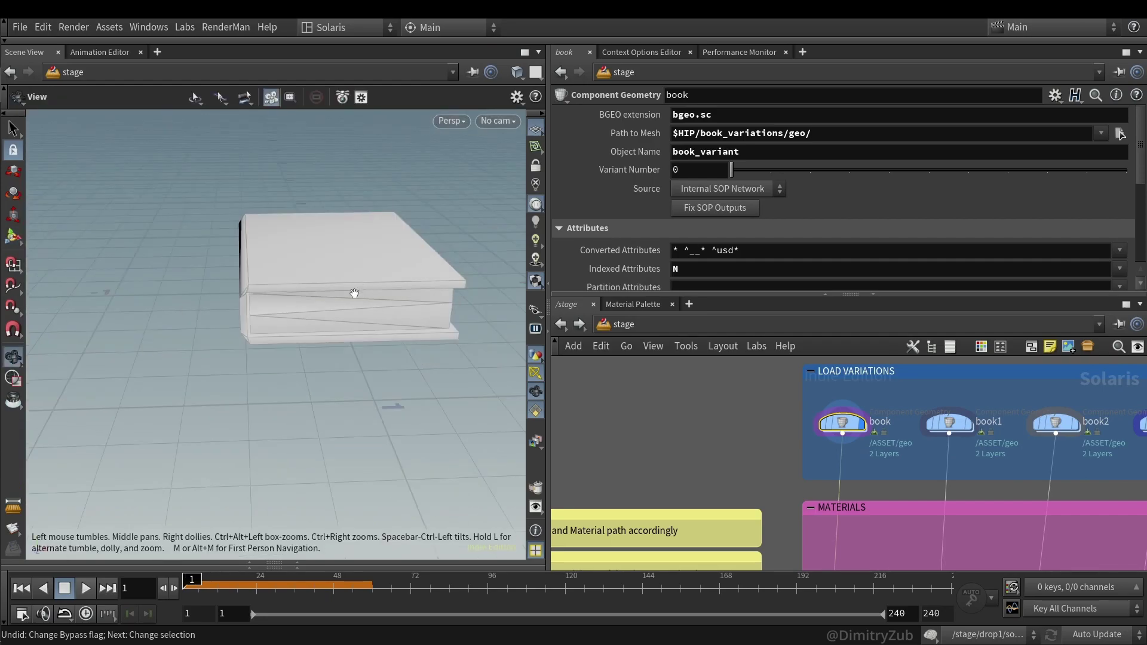
- Expand the scene graph tree to geo/proxy, revealing the book_cover and book_sheets meshes
left_click(297, 564)
left_click_drag(351, 428, 351, 395)
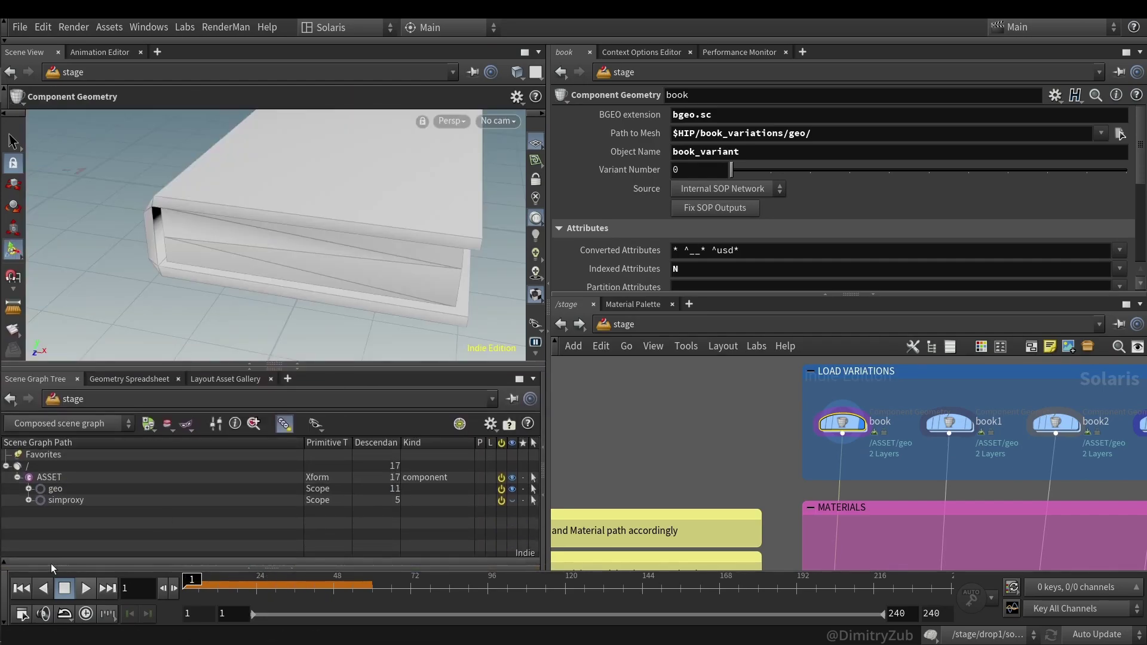
left_click(6, 597)
left_click(28, 519)
left_click(39, 530)
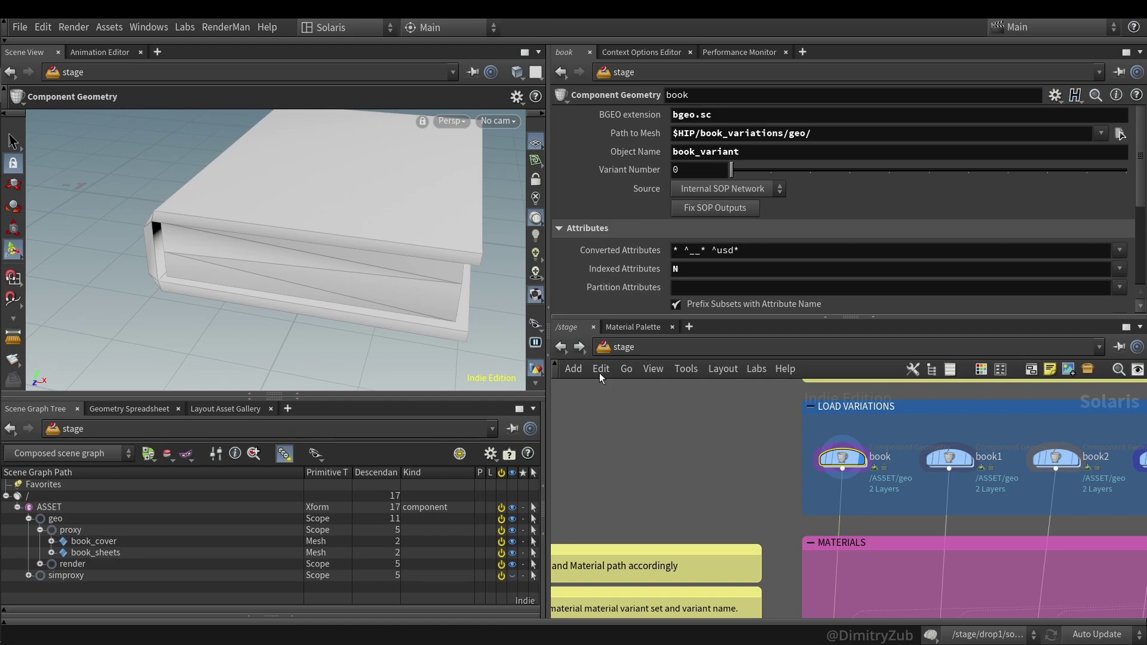
left_click(94, 542)
left_click(52, 541)
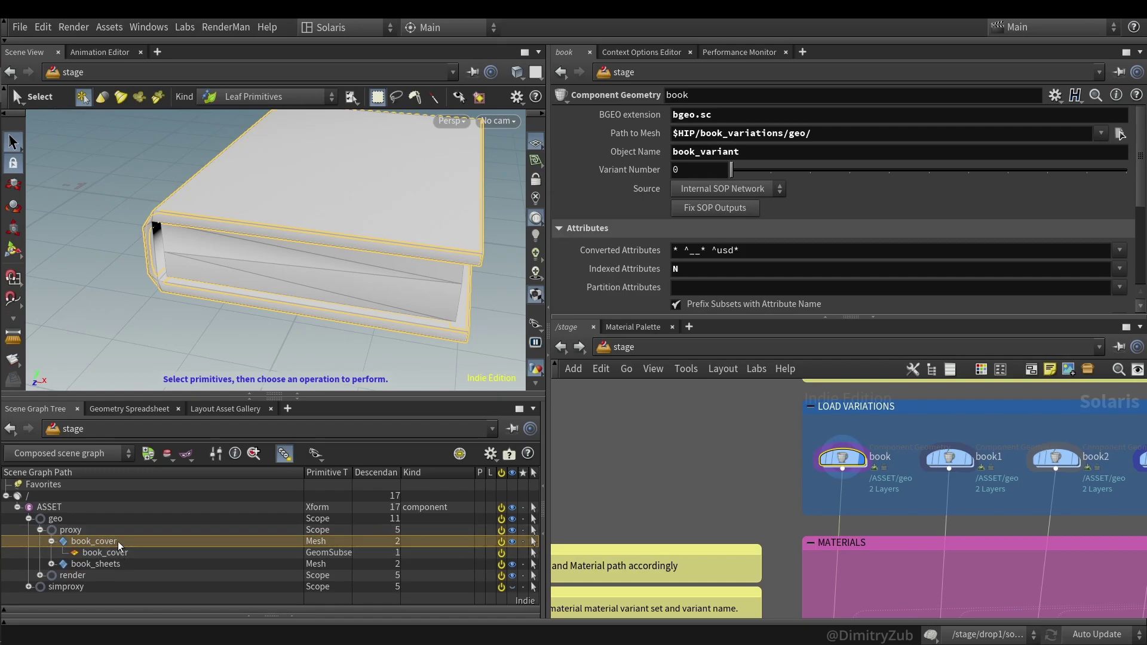
left_click(560, 346)
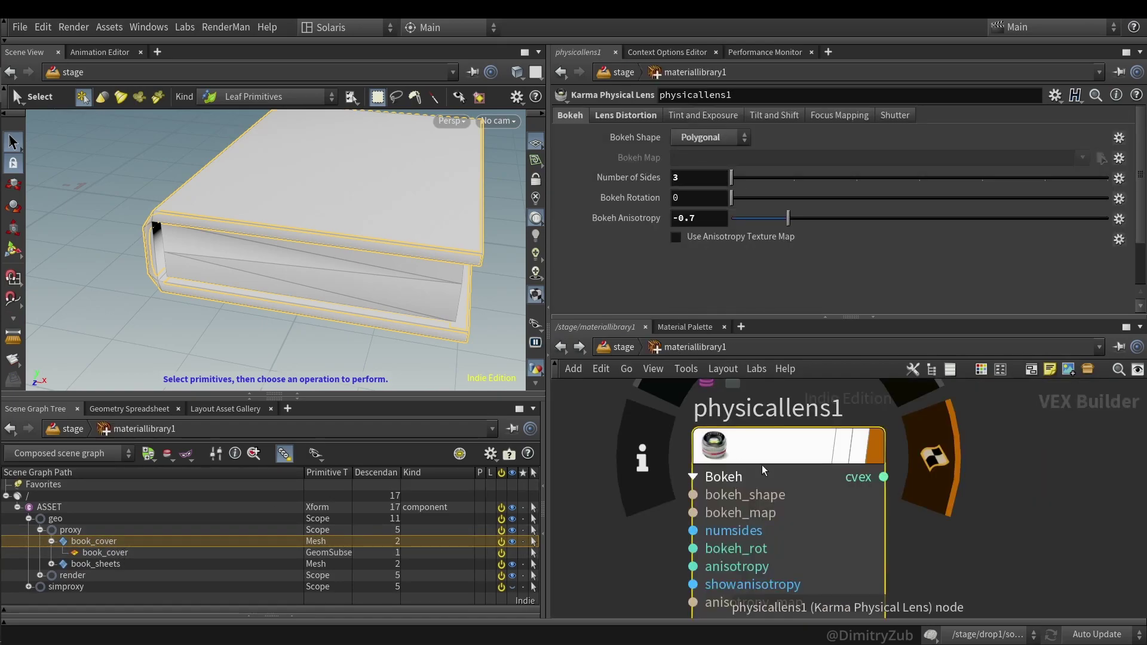
left_click(579, 346)
scroll(739, 454, "down", 4)
- Inside book_sop, check the book_cover name in name2's Name field
scroll(693, 419, "up", 3)
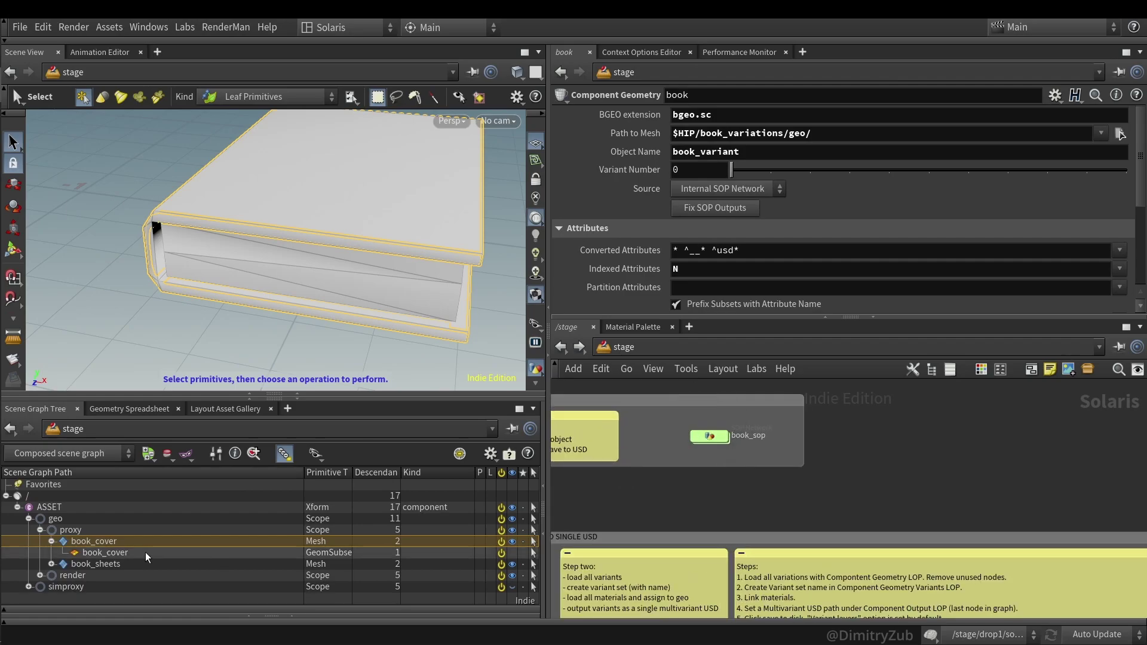
double_click(709, 435)
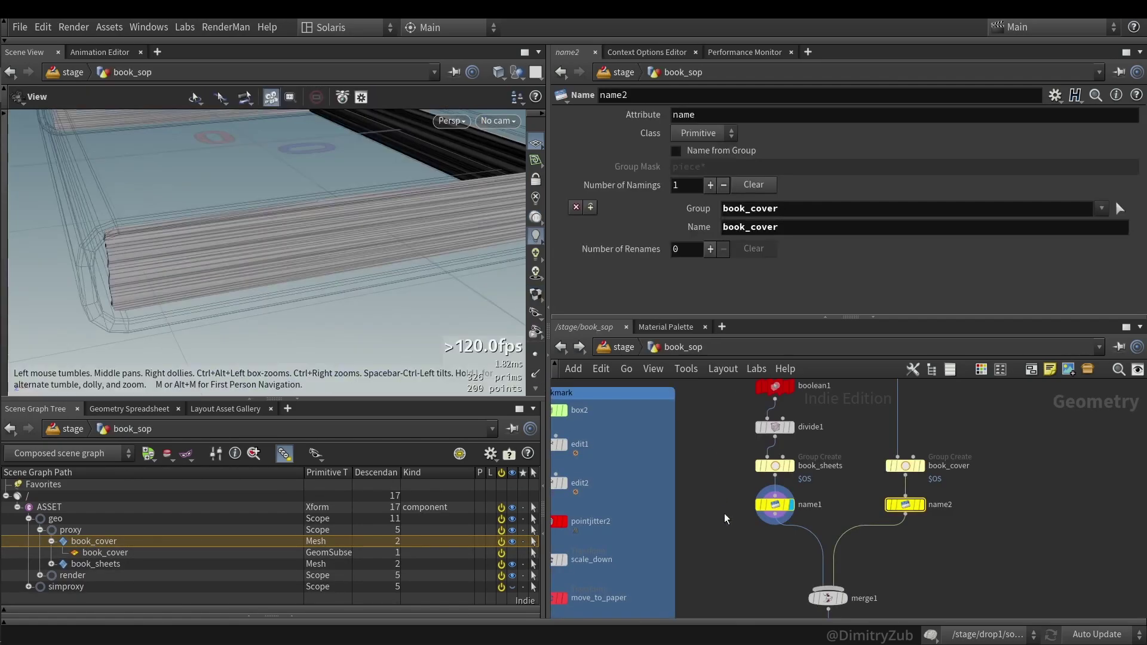
left_click(807, 231)
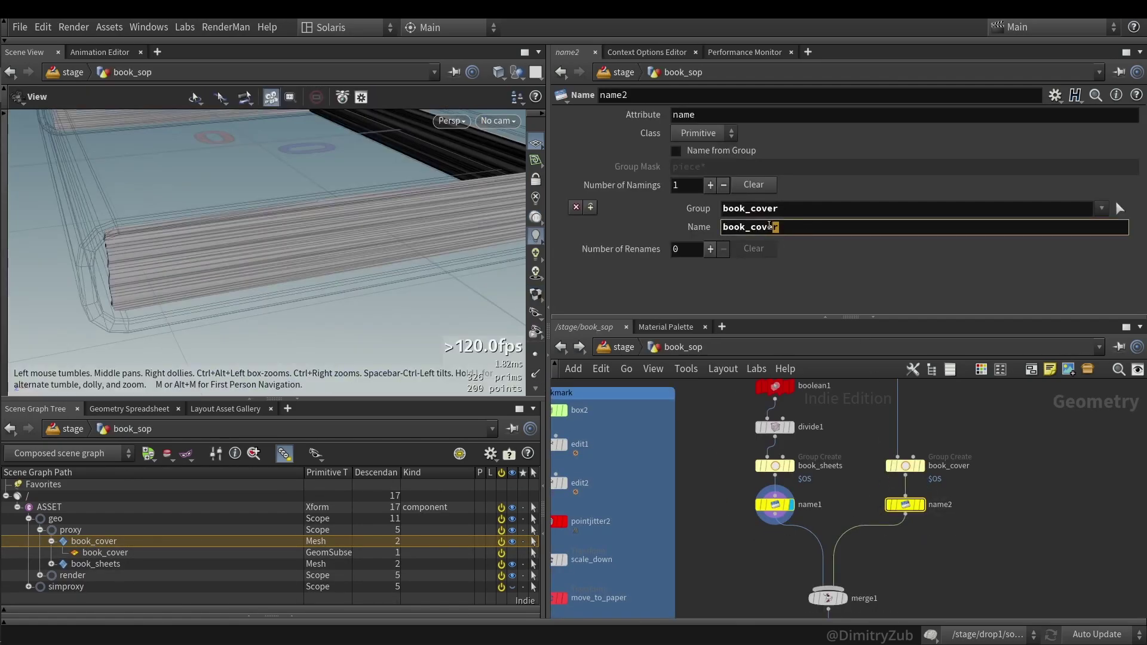
left_click_drag(768, 227, 751, 224)
left_click(800, 230)
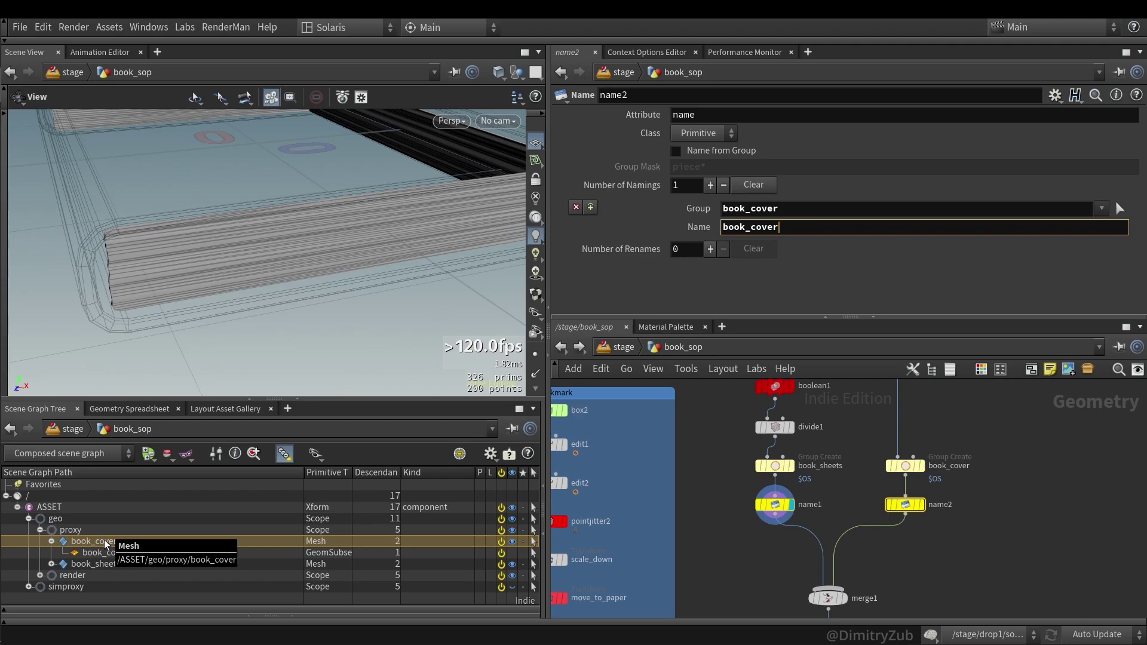
- Inspect the book_cover GeomSubset in the scene graph, then return up to the stage node
left_click(123, 553)
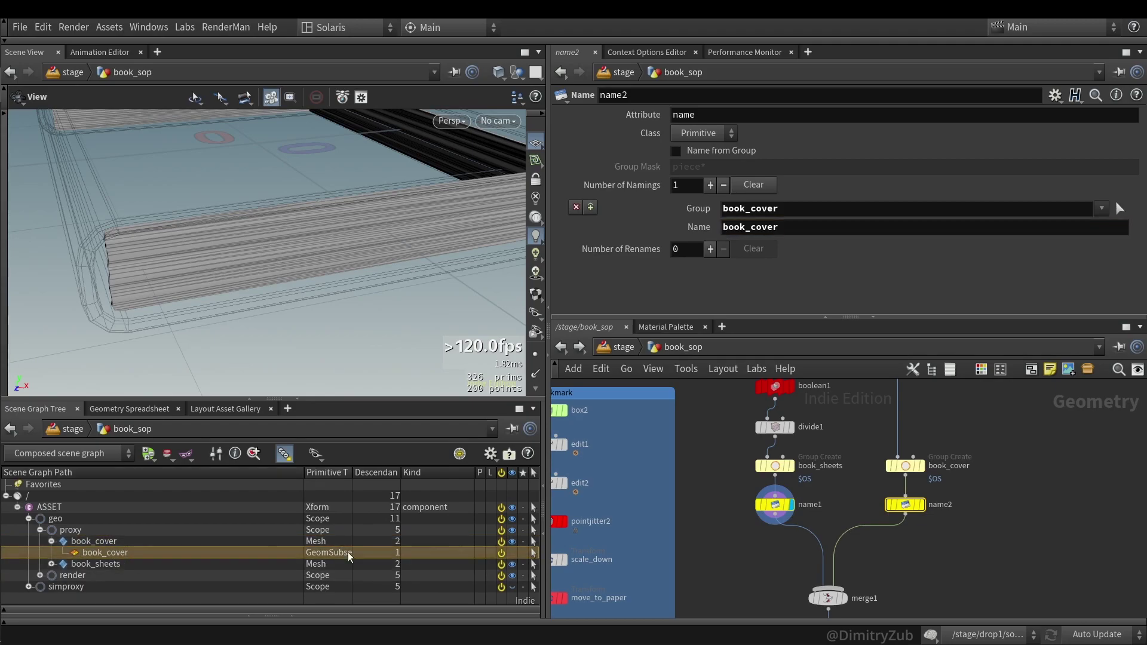
left_click(890, 467)
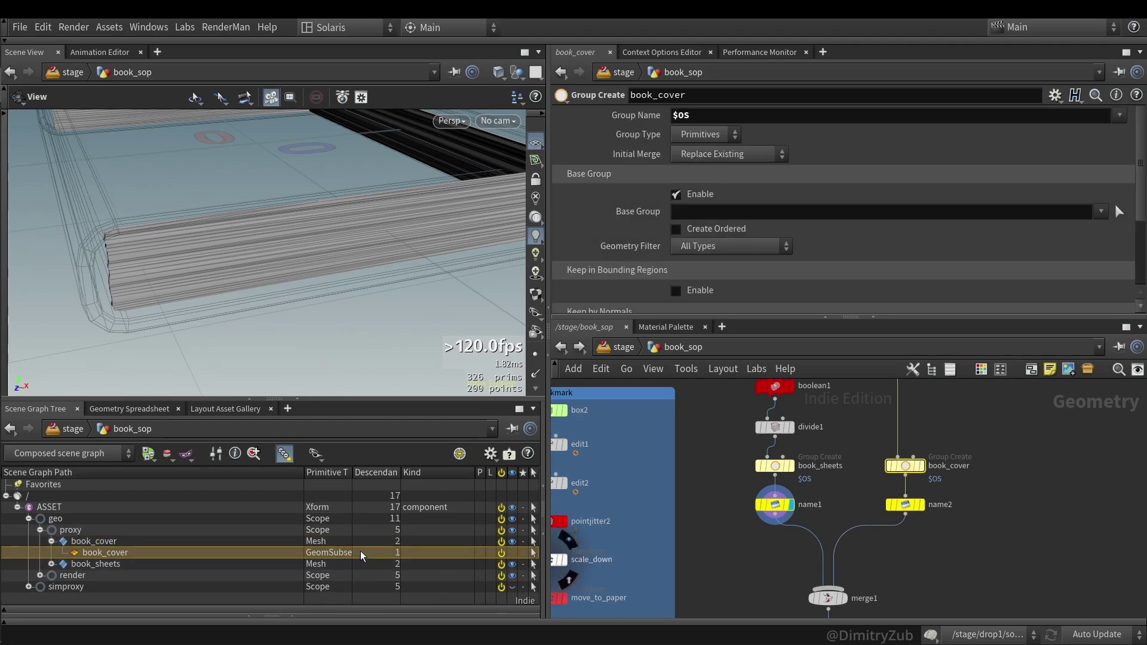
left_click_drag(353, 472, 378, 470)
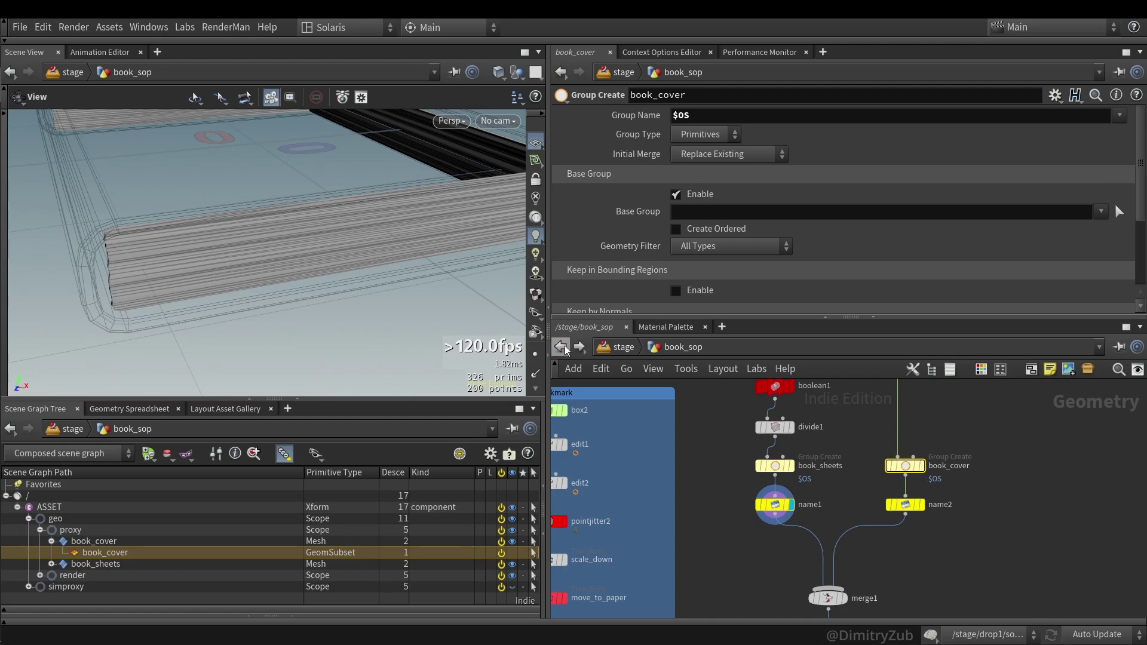
key("u")
scroll(766, 234, "down", 5)
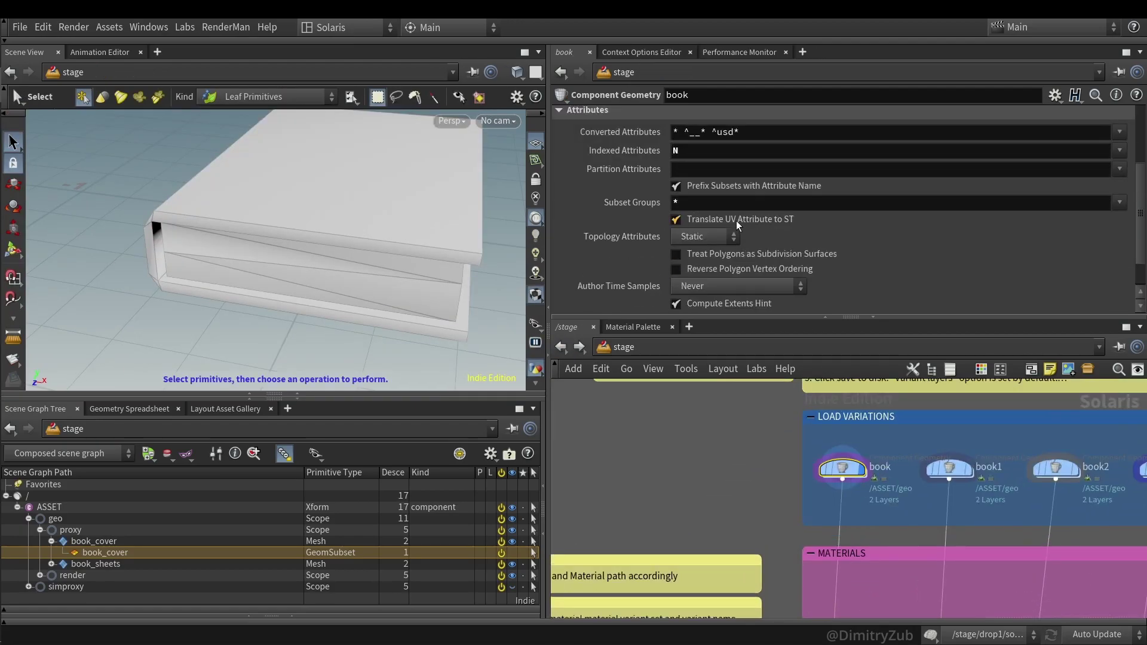
- Clear Subset Groups to watch the book_cover subset vanish, then restore it to *
left_click(636, 209)
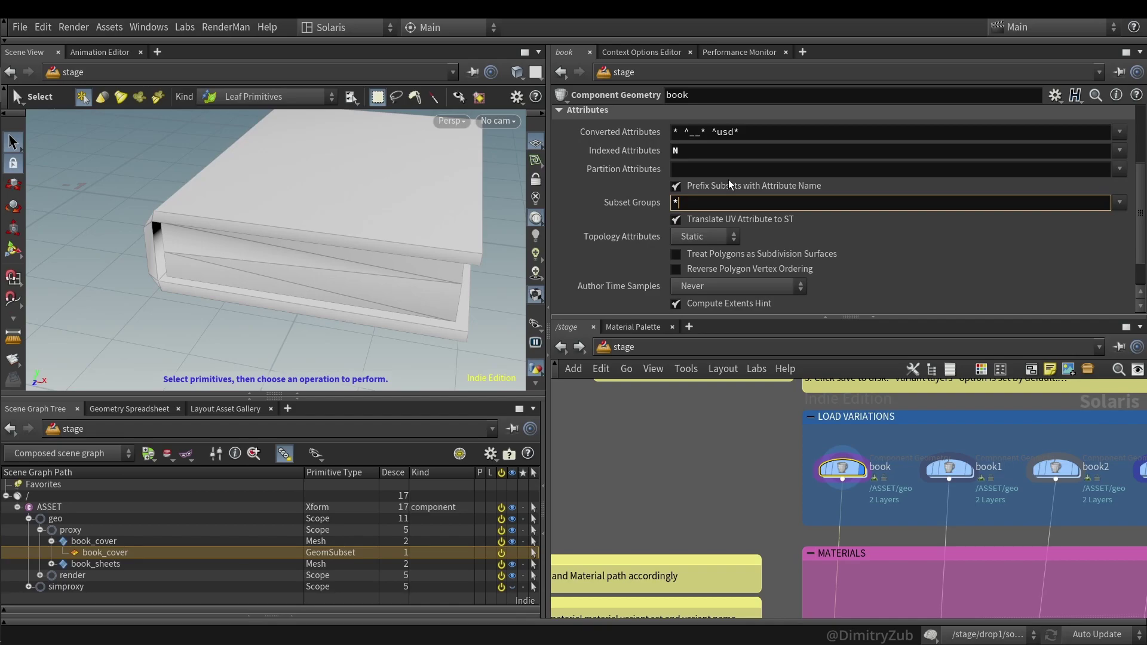
key("BackSpace")
key("Return")
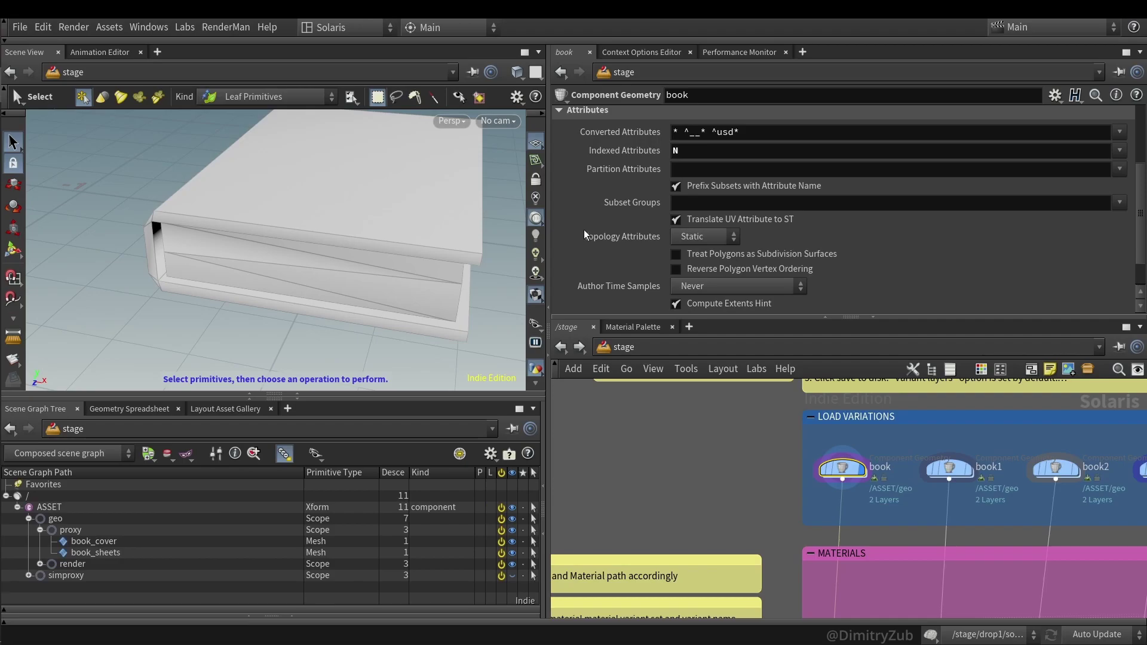
left_click(718, 203)
type("*")
key("Return")
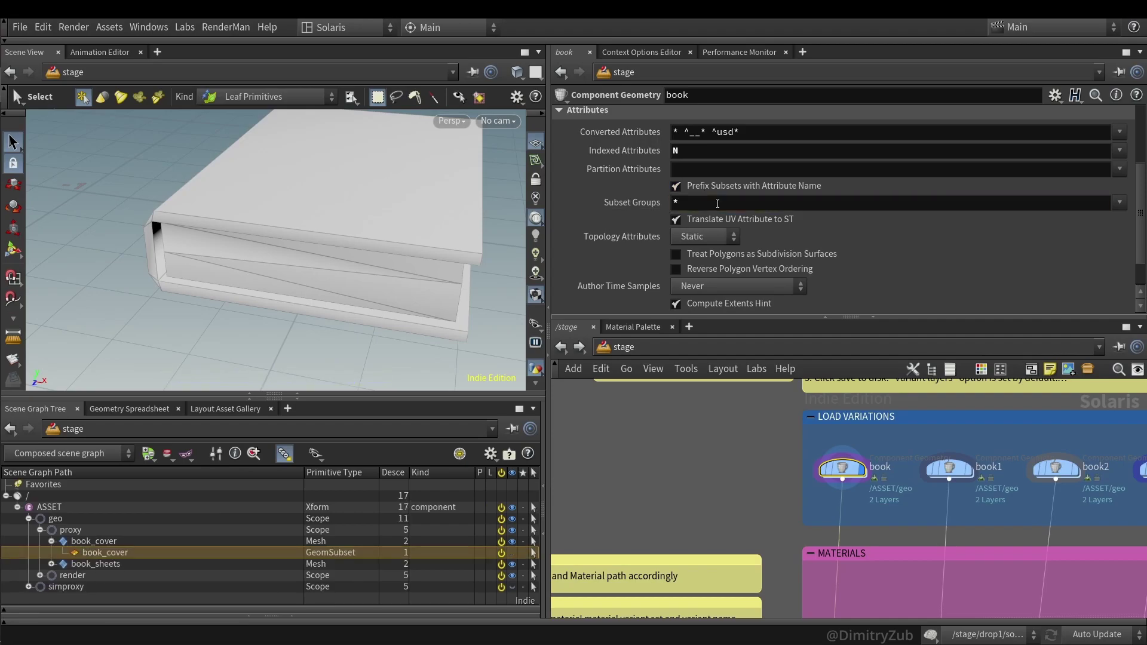
- Go back inside the book_sop network
mouse_move(706, 187)
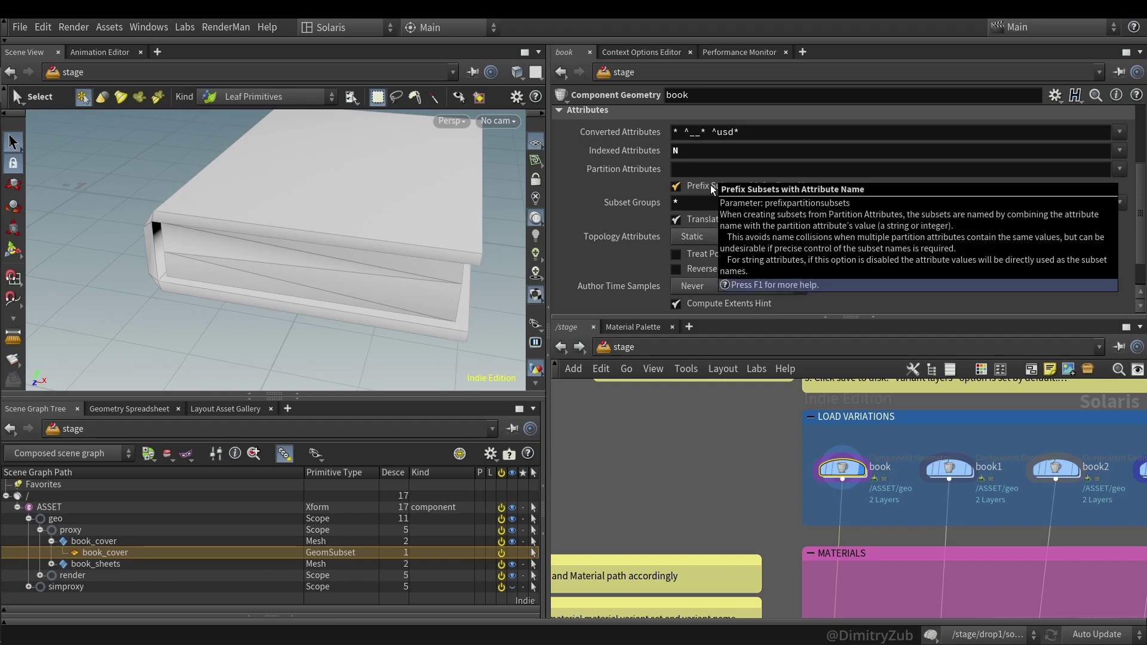
left_click(560, 347)
left_click(579, 346)
- Inside book_sop, append '_lalalalala' to name2's Name as a test, then restore book_cover
key("h")
double_click(721, 466)
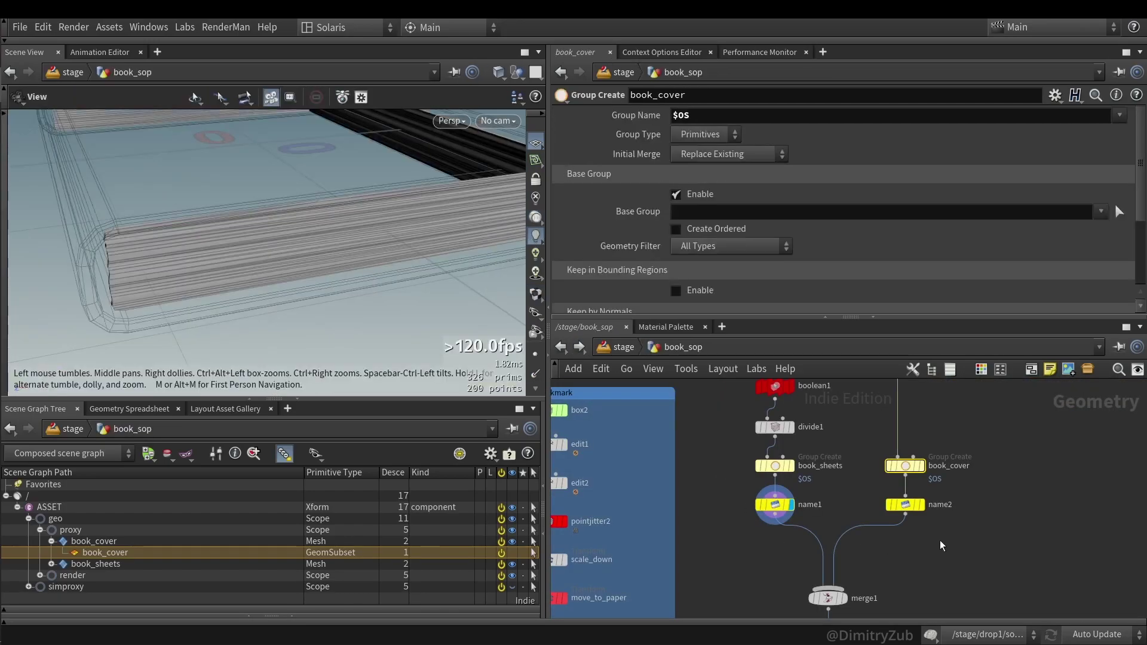
key("Down")
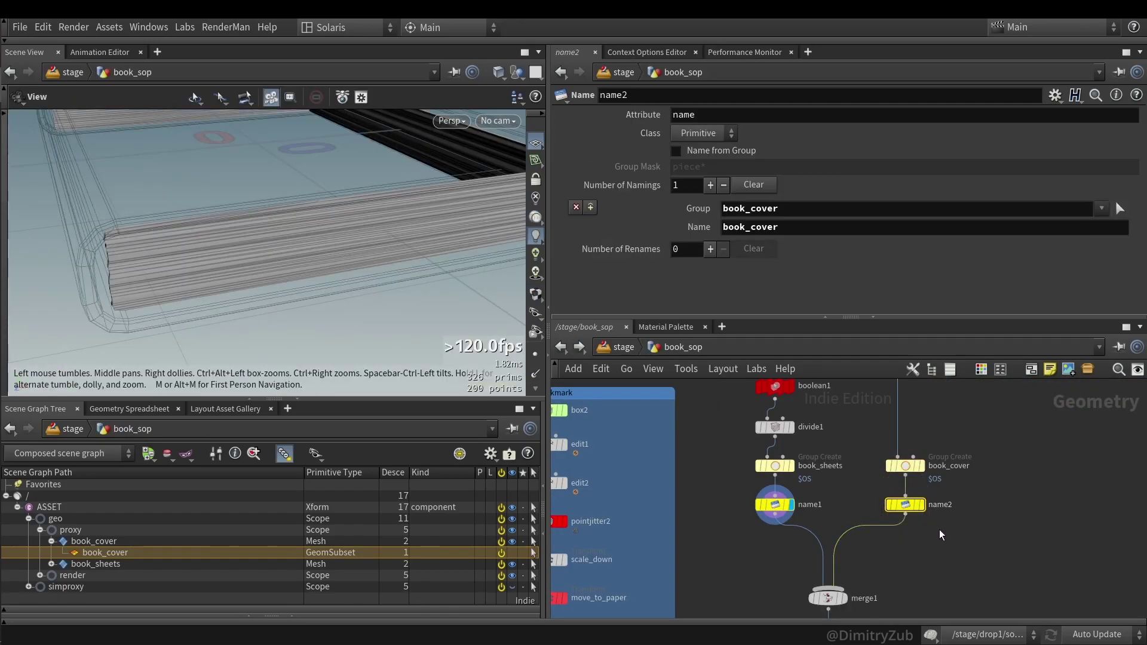
left_click(811, 226)
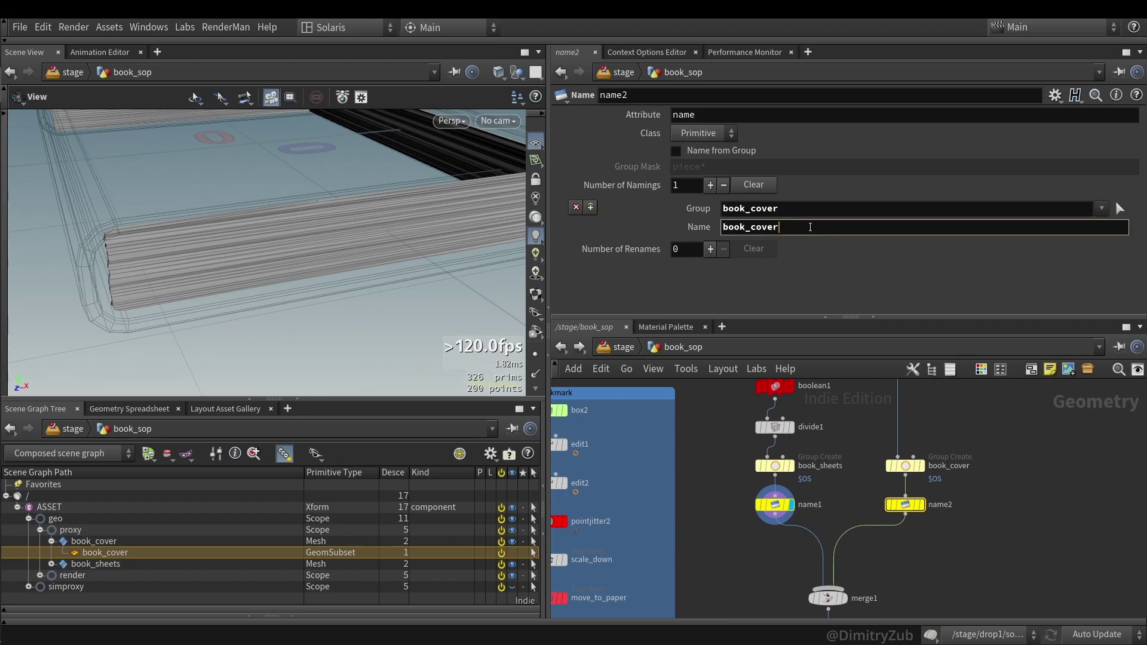
type("_lalalalala")
left_click(123, 542)
left_click_drag(851, 228, 778, 228)
key("BackSpace")
key("Return")
- Display merge1 and frame the named cover and sheets in an enlarged viewport
middle_click_drag(767, 572, 775, 500)
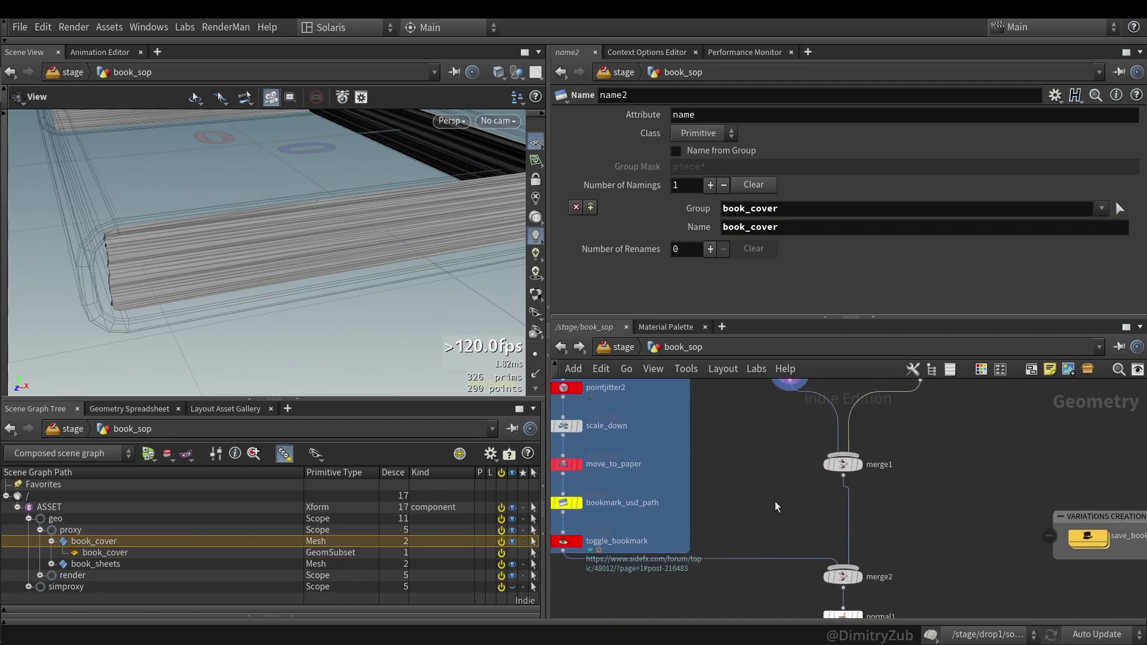
left_click(860, 469)
left_click(860, 466)
key("h")
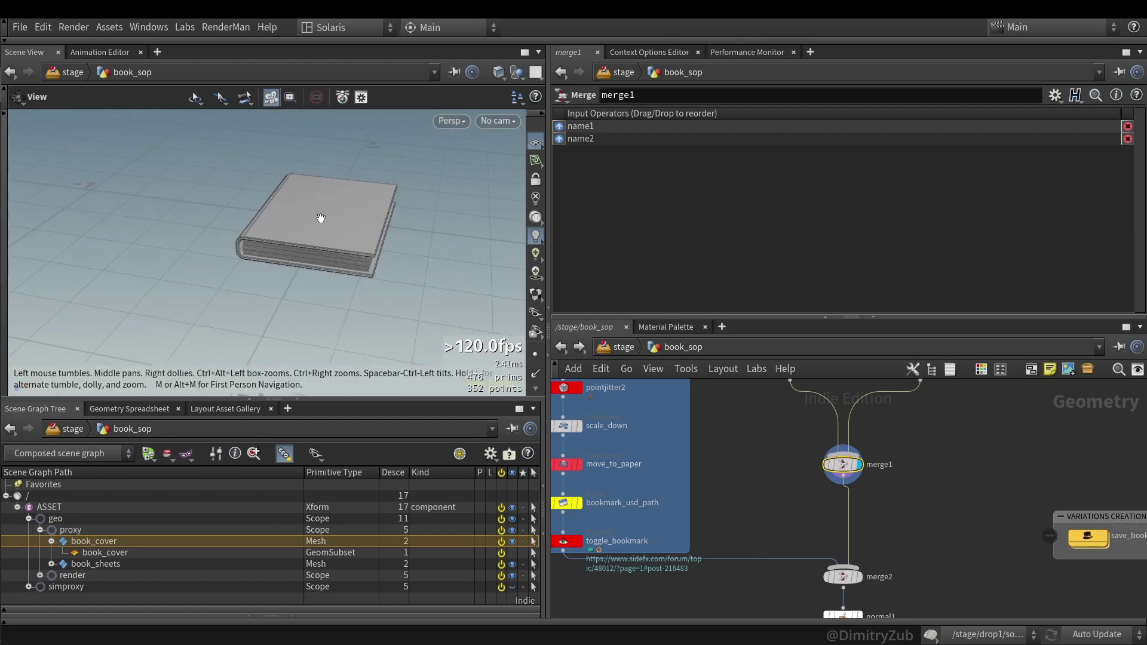
left_click_drag(326, 220, 346, 320)
left_click(293, 399)
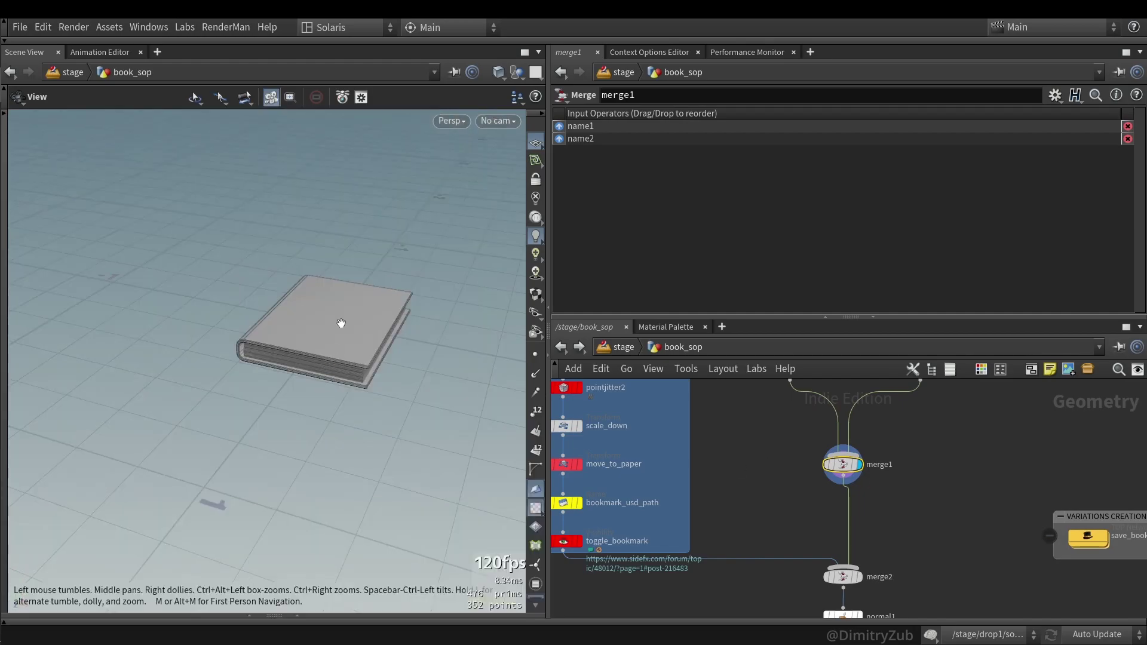
key("h")
- Display merge2 to show the full book with its bookmark
left_click(842, 577)
left_click(859, 577)
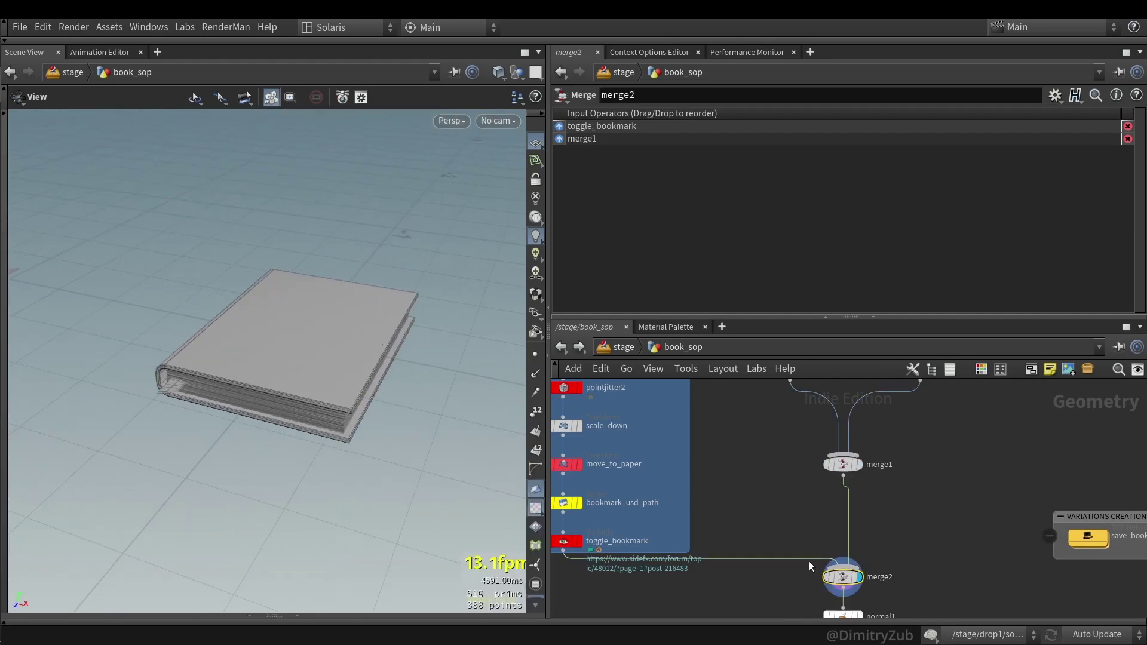
middle_click_drag(808, 562, 745, 512)
scroll(762, 472, "down", 3)
scroll(745, 512, "up", 3)
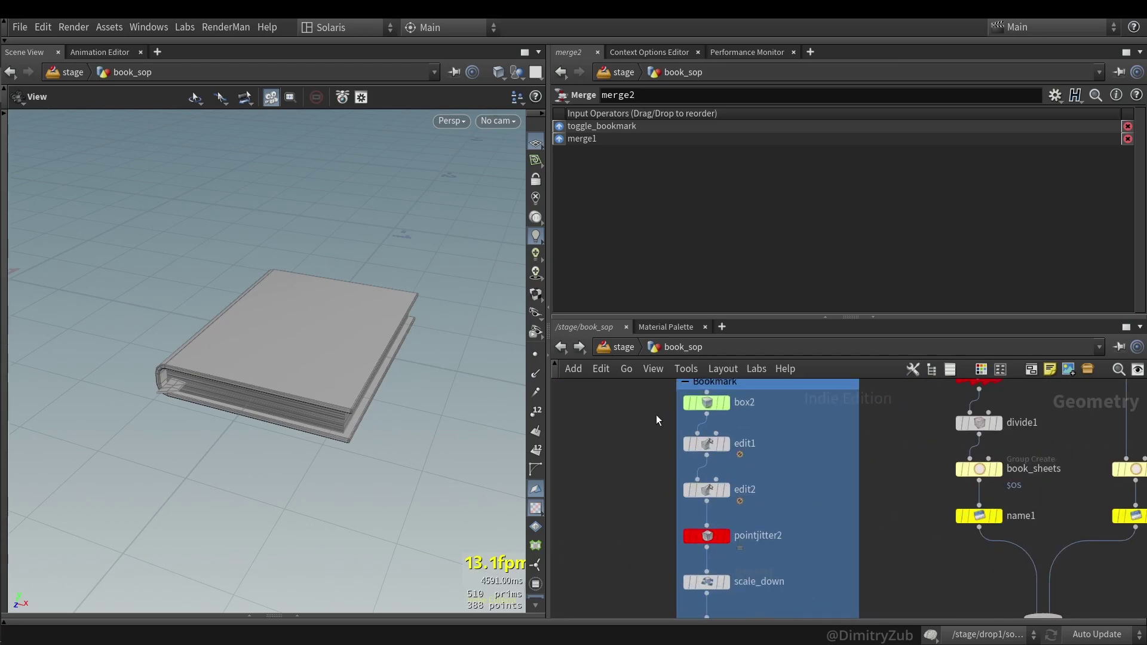
left_click(724, 402)
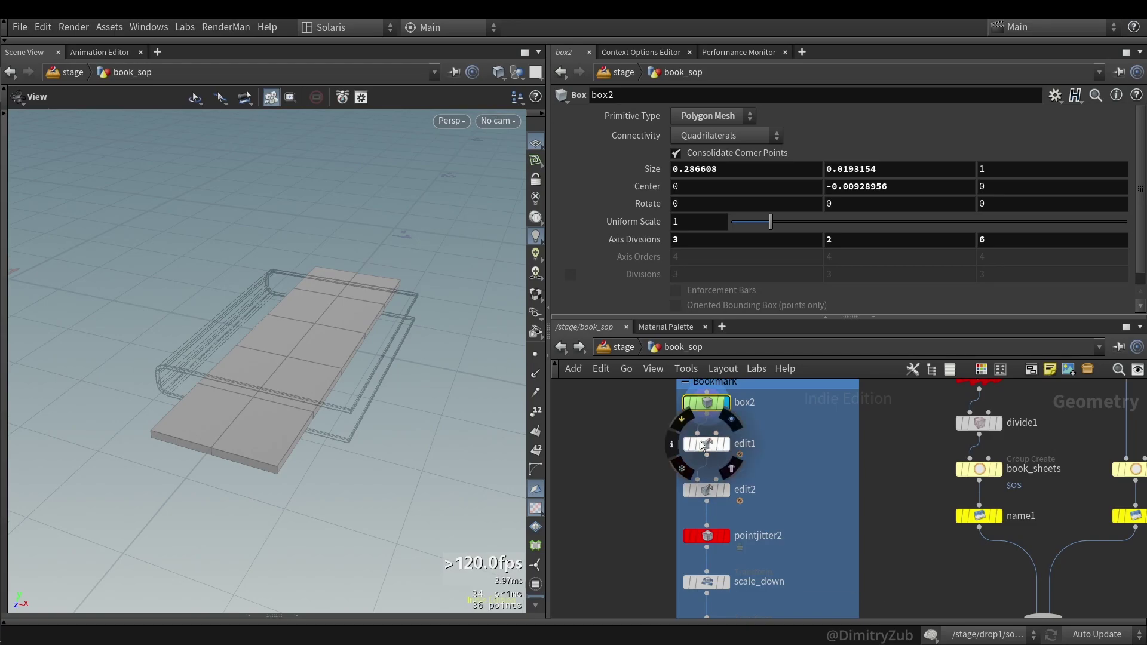
left_click(724, 443)
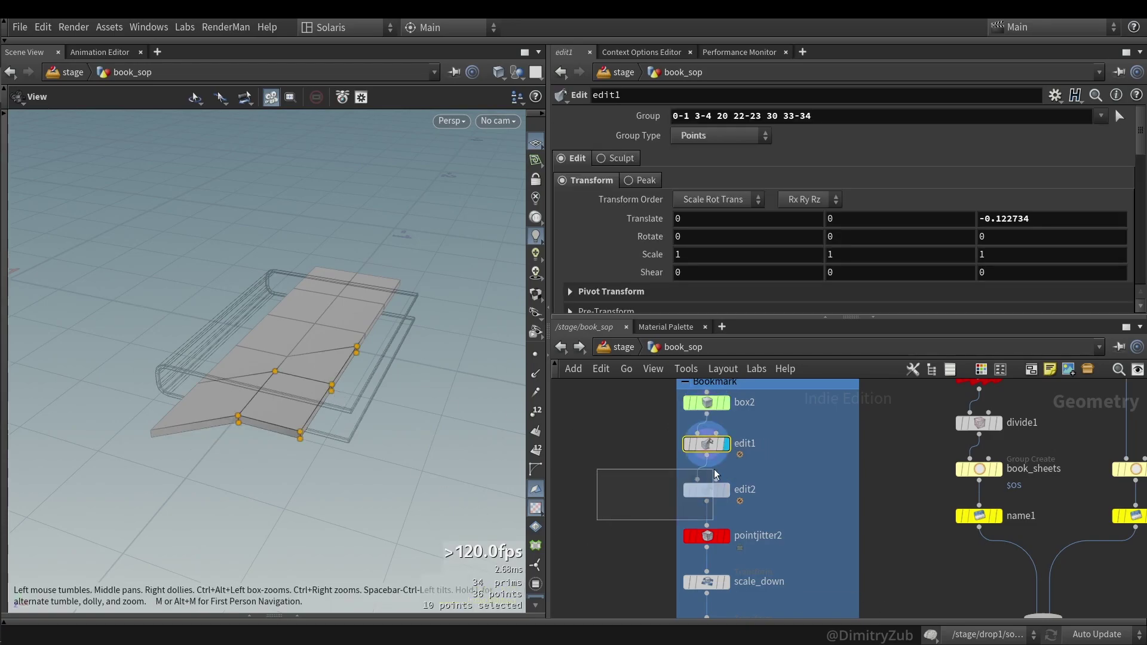
left_click(724, 490)
left_click(715, 539)
left_click_drag(281, 394, 383, 335)
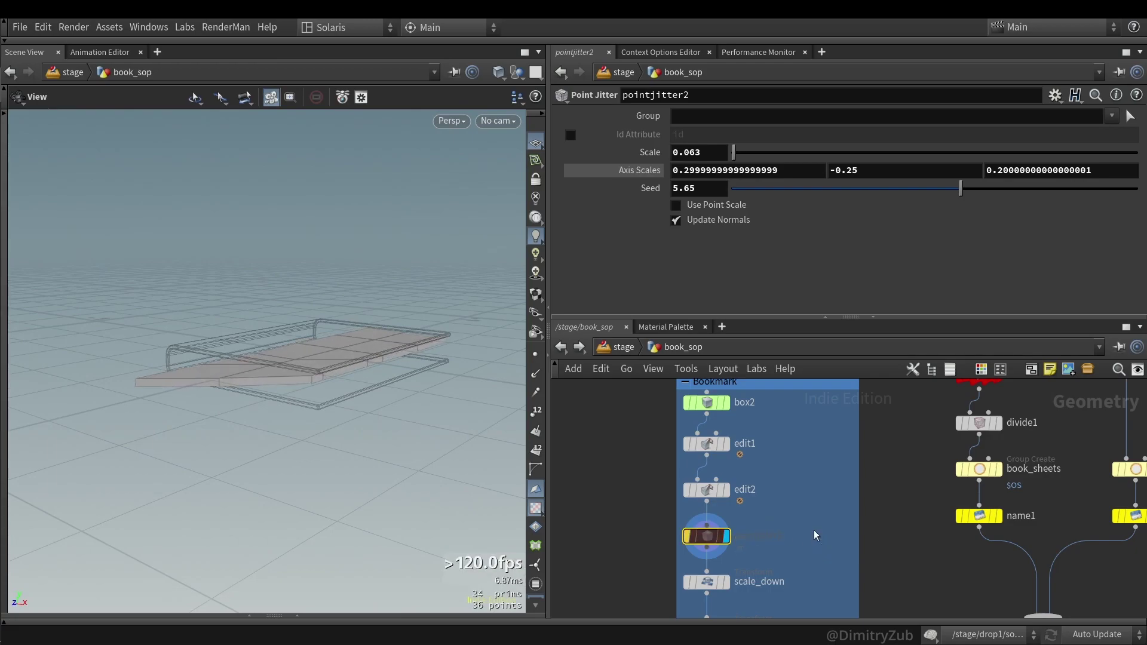
scroll(837, 538, "down", 3)
left_click(886, 474)
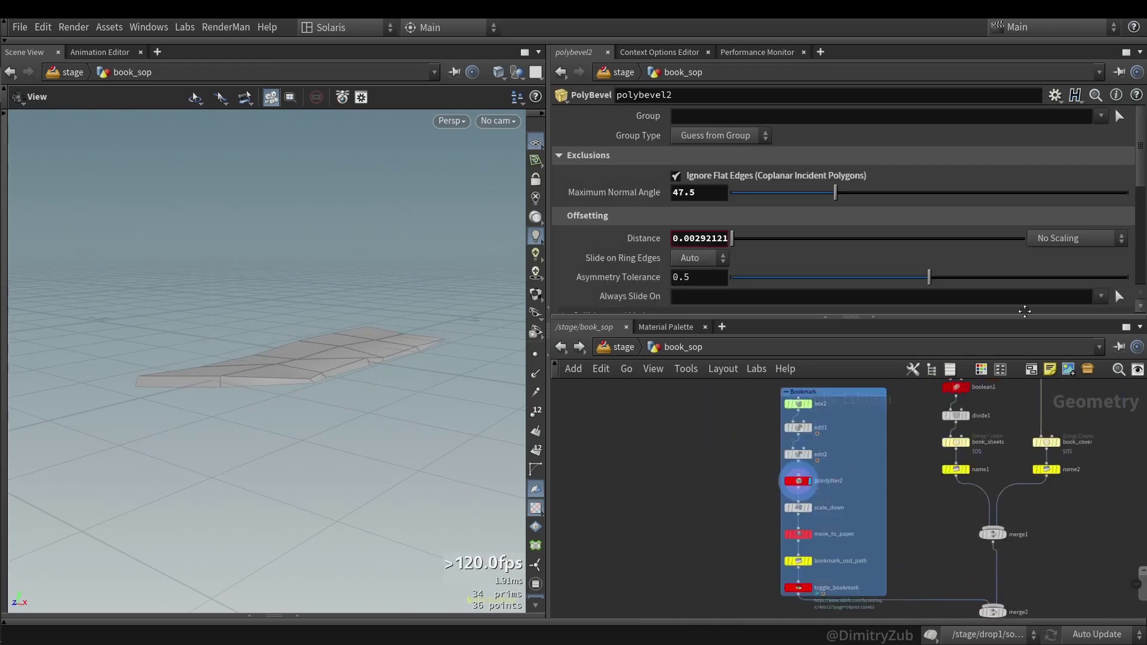
scroll(745, 519, "up", 2)
left_click(828, 478)
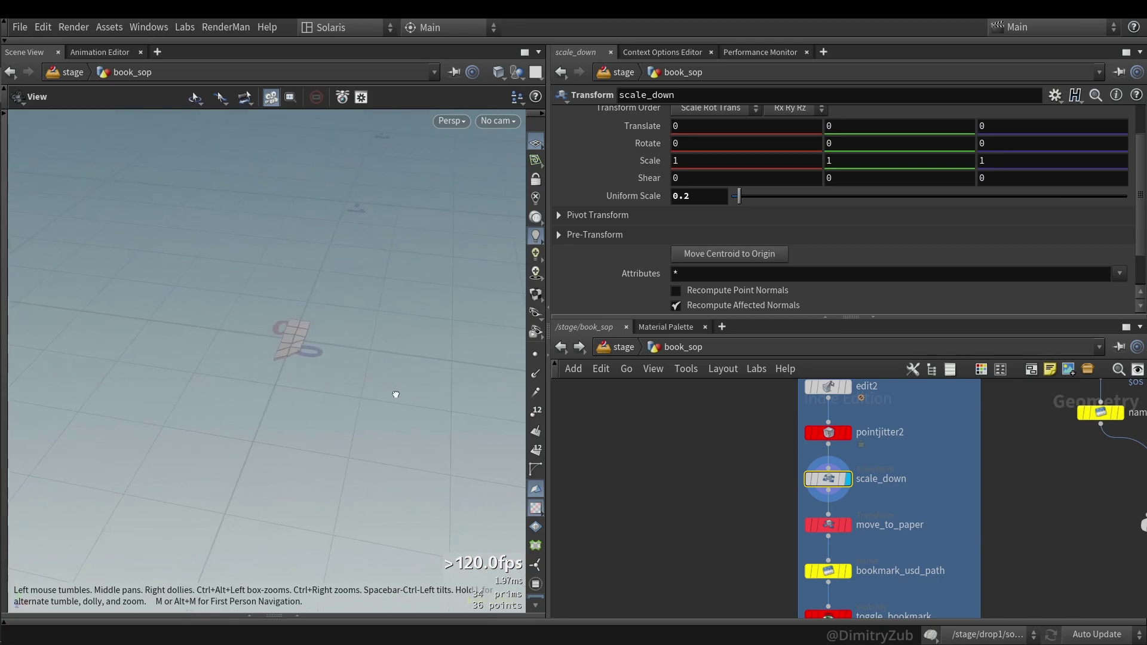
left_click(836, 524)
scroll(777, 526, "down", 4)
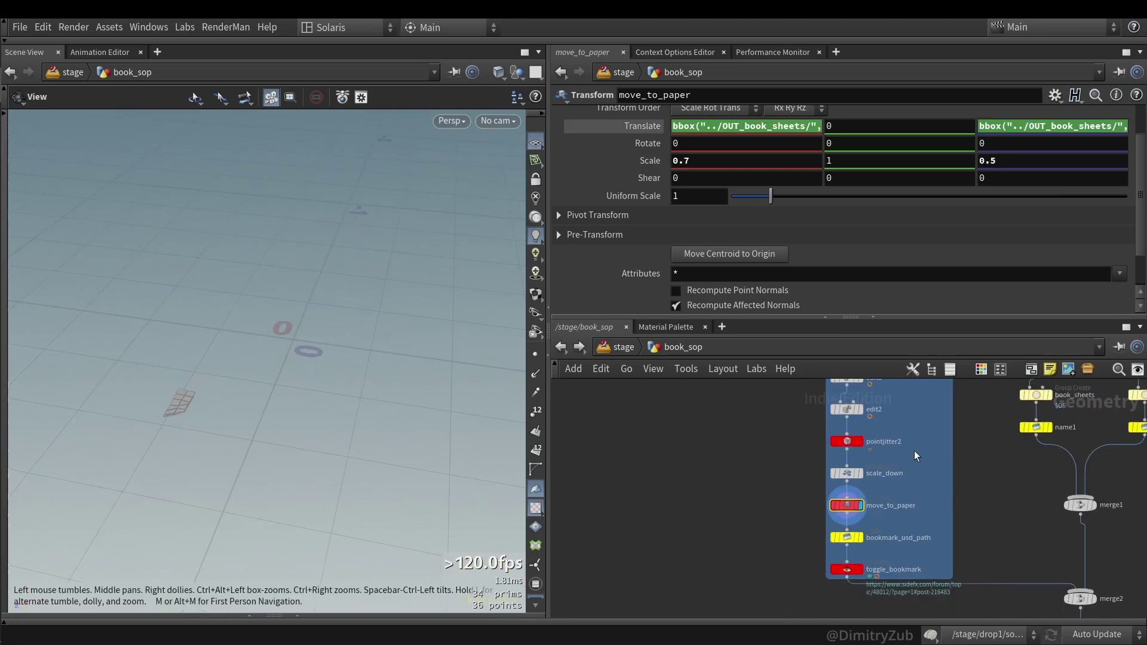
left_click(855, 521)
middle_click_drag(769, 531, 794, 517)
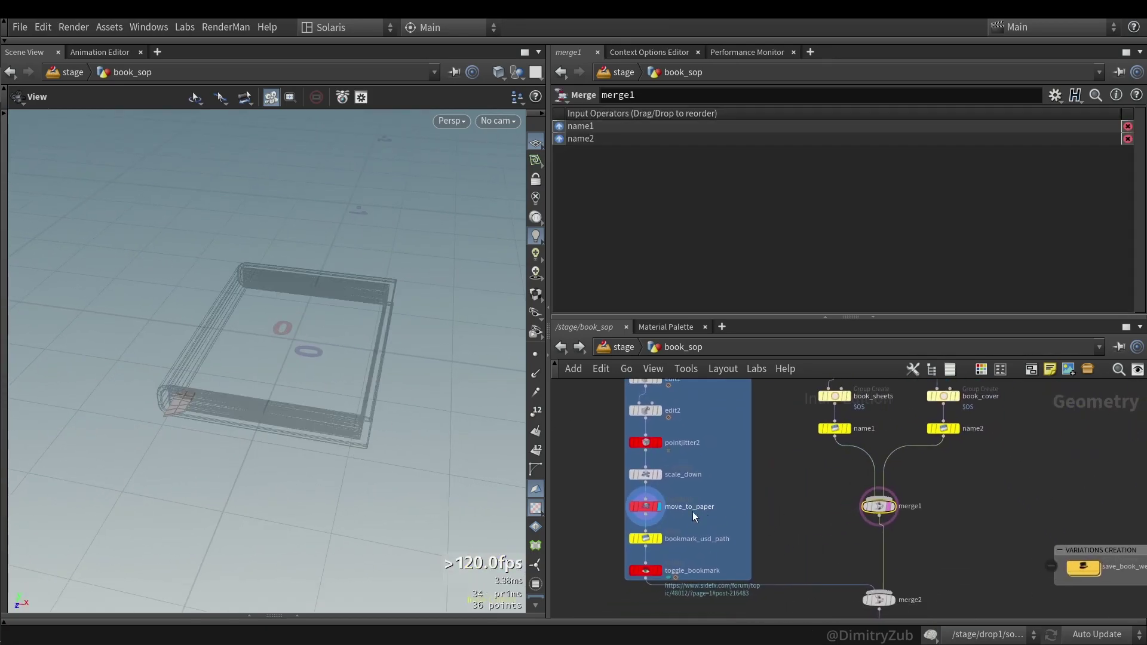
left_click(668, 503)
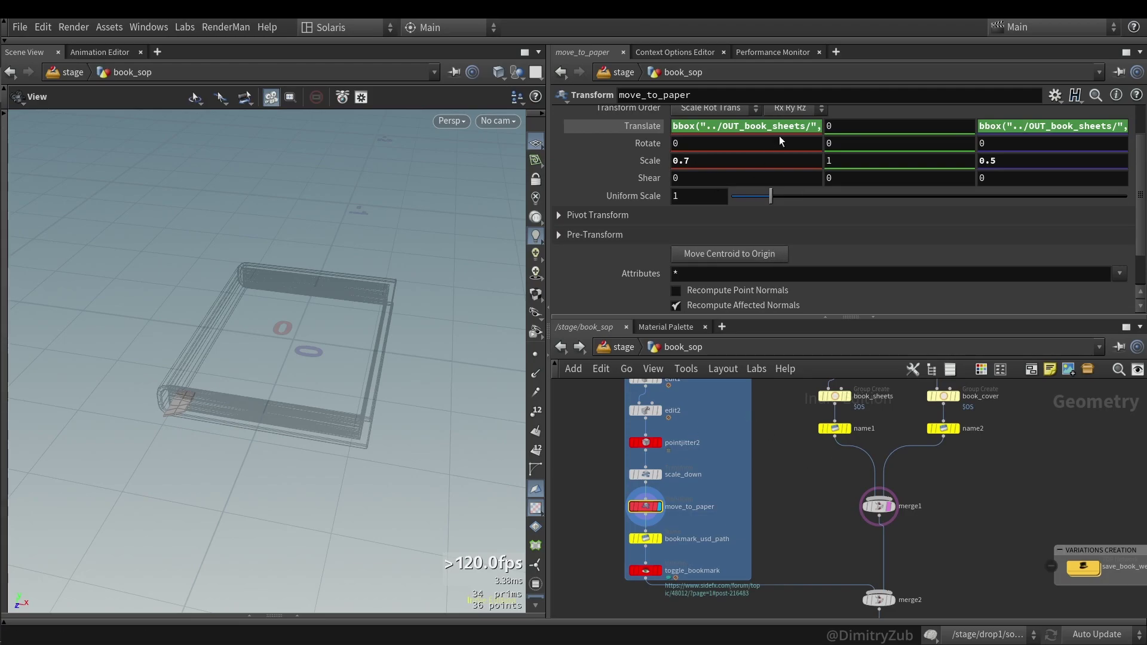
middle_click_drag(824, 493, 826, 539)
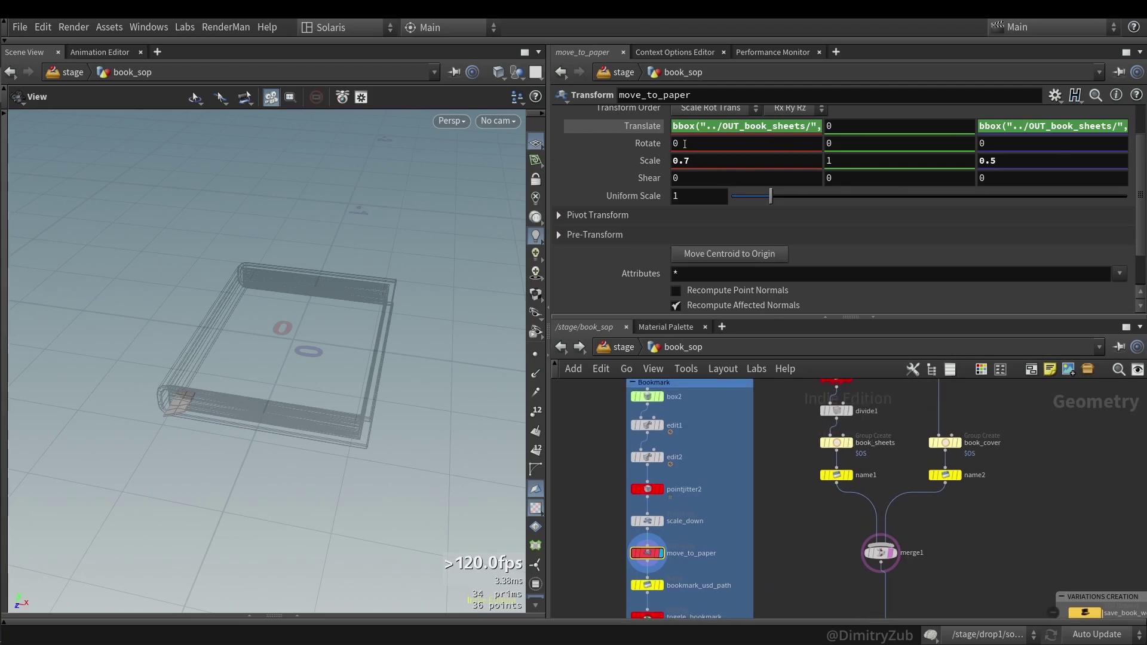
left_click(718, 127)
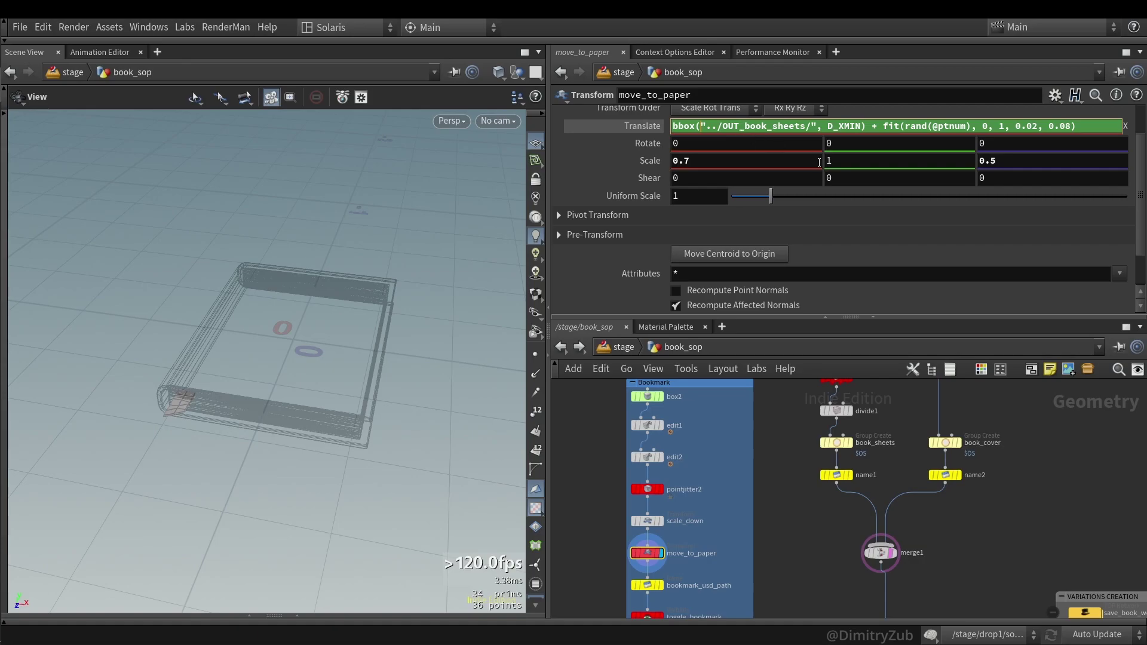
left_click(989, 133)
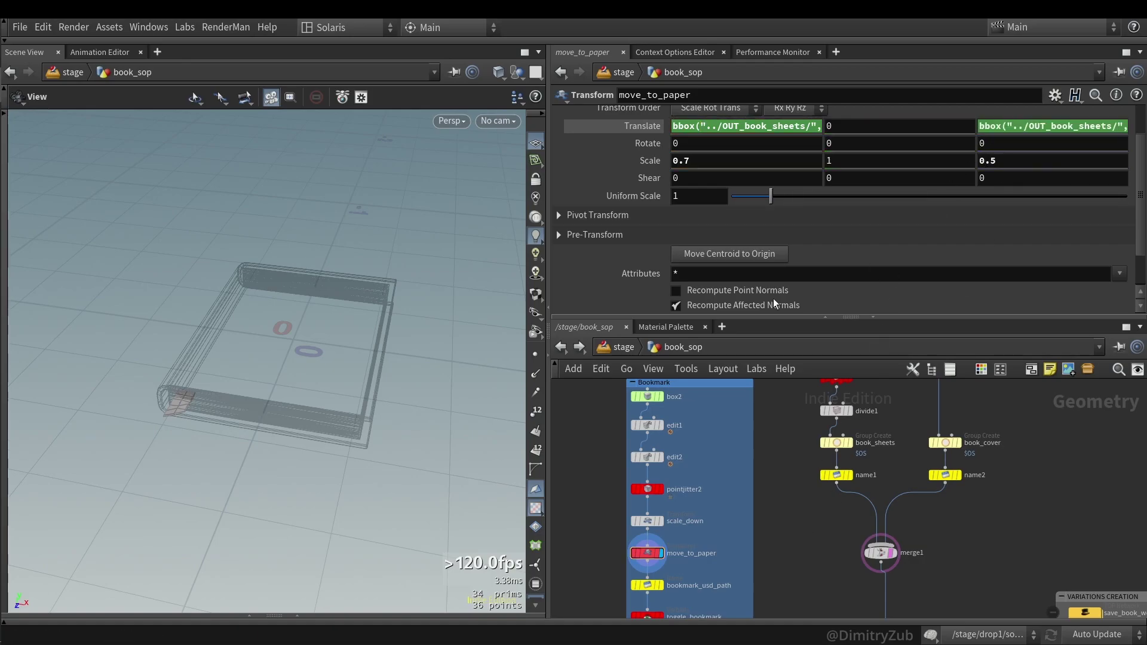
mouse_move(770, 196)
left_mouse_down()
mouse_move(754, 202)
mouse_move(804, 187)
mouse_move(773, 199)
left_mouse_up()
scroll(999, 479, "down", 3)
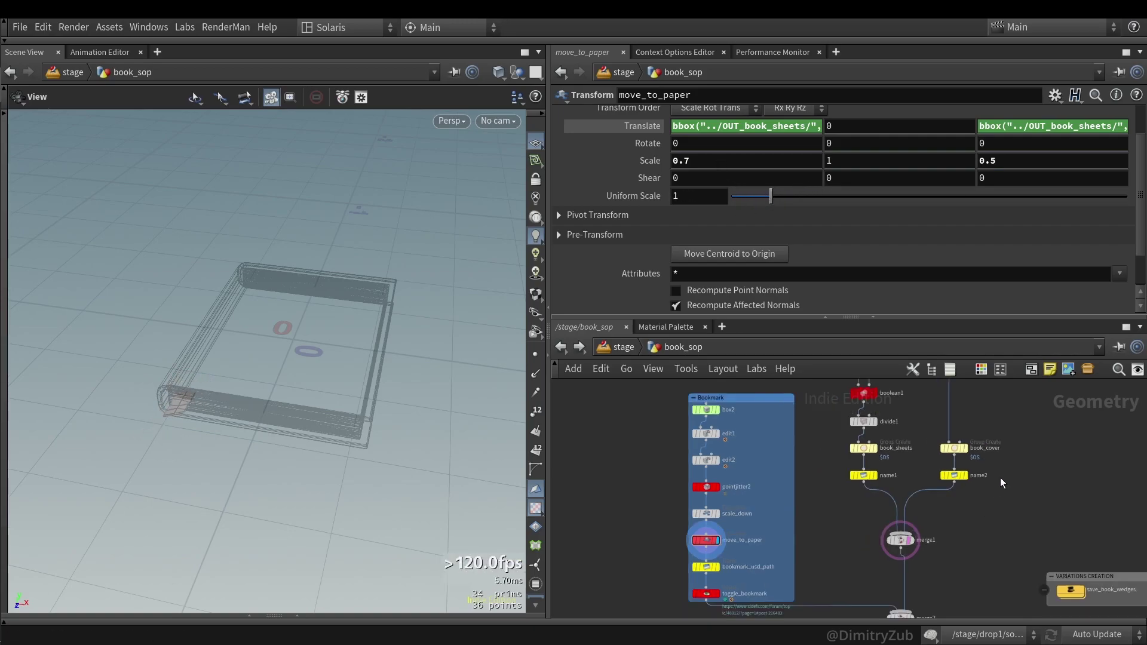
middle_click_drag(999, 478, 928, 510)
left_click(847, 445)
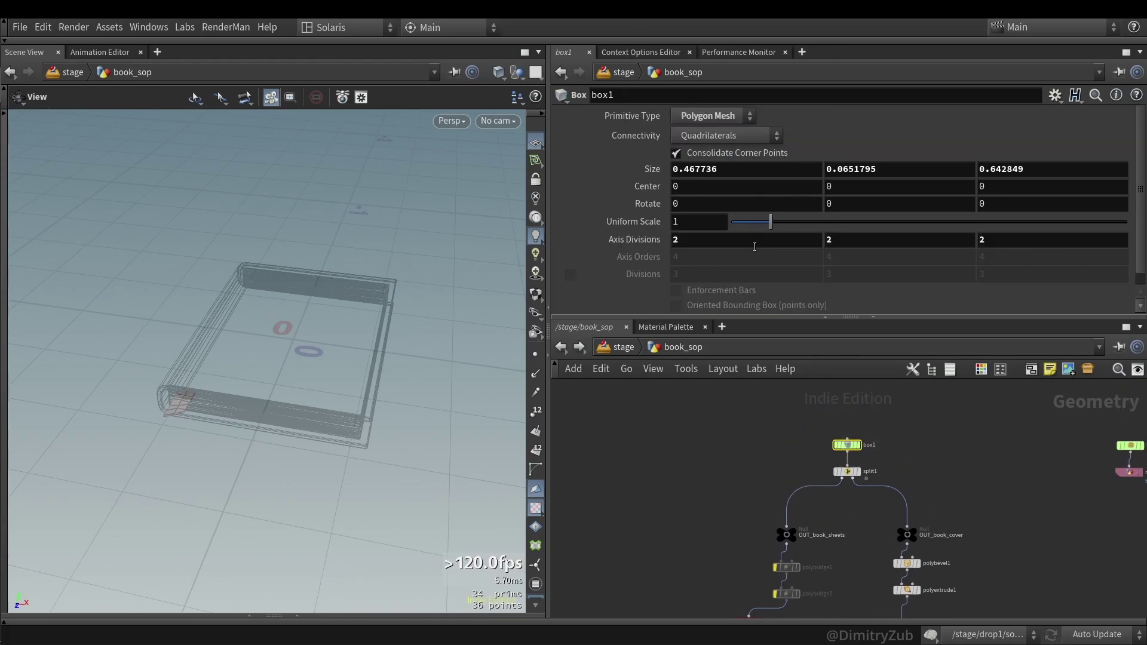
mouse_move(739, 171)
middle_mouse_down()
mouse_move(764, 161)
mouse_move(663, 160)
mouse_move(706, 144)
mouse_move(747, 177)
middle_mouse_up()
key("ctrl+z")
middle_click_drag(860, 169, 1008, 181)
key("ctrl+z")
key("ctrl+z")
scroll(755, 468, "down", 5)
scroll(705, 501, "down", 4)
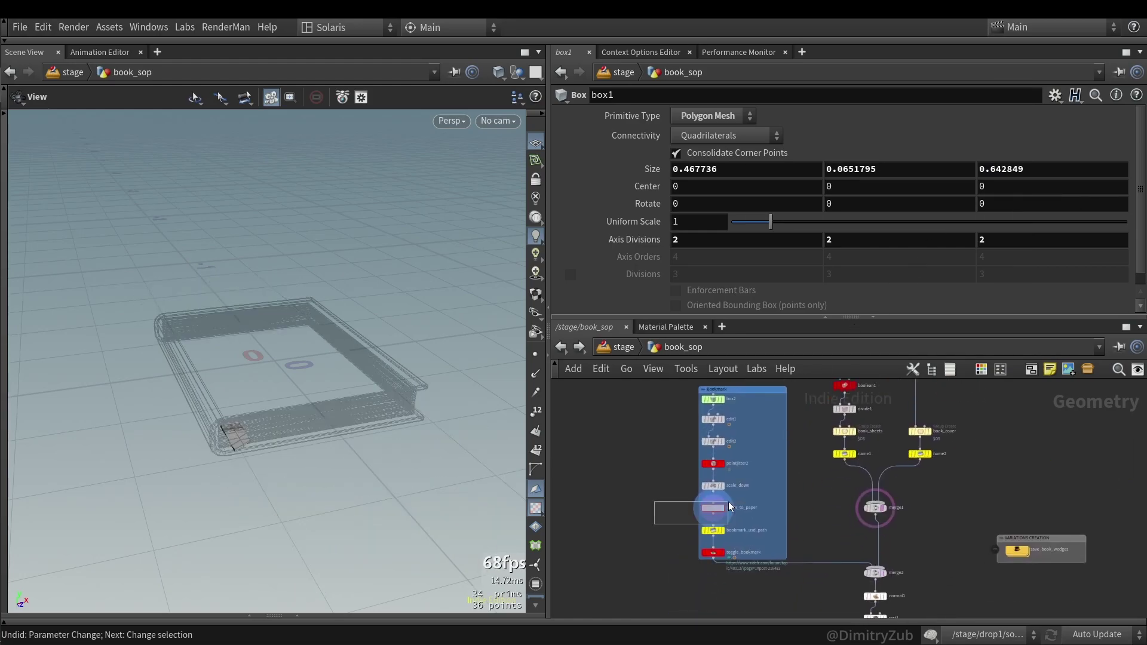
left_click_drag(729, 505, 729, 507)
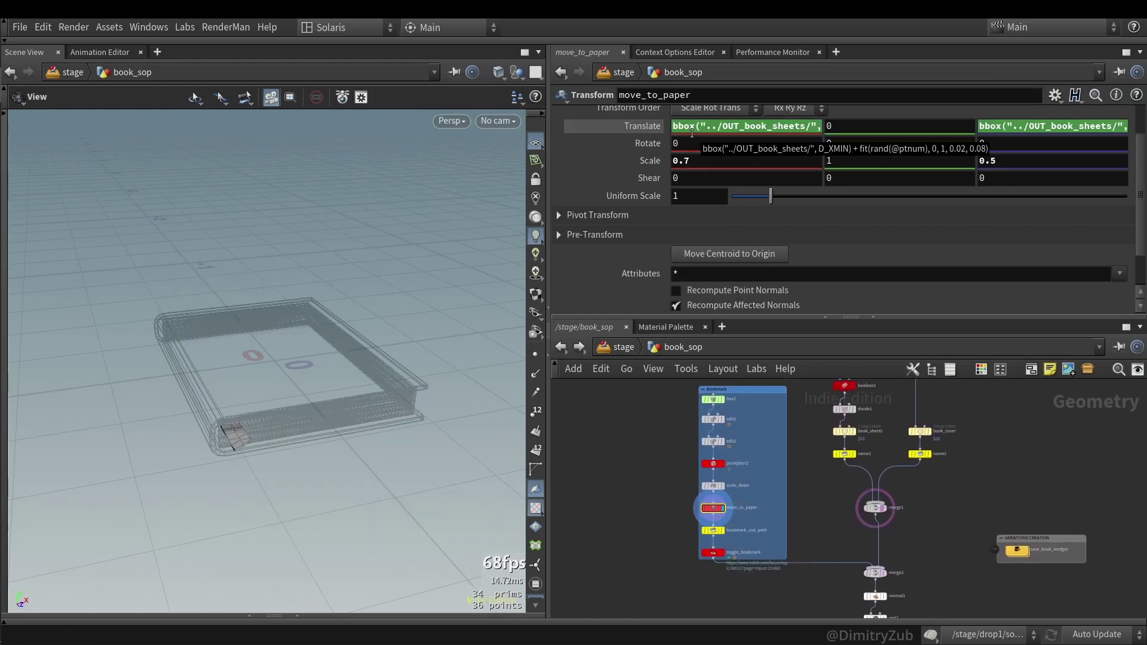
scroll(696, 536, "up", 3)
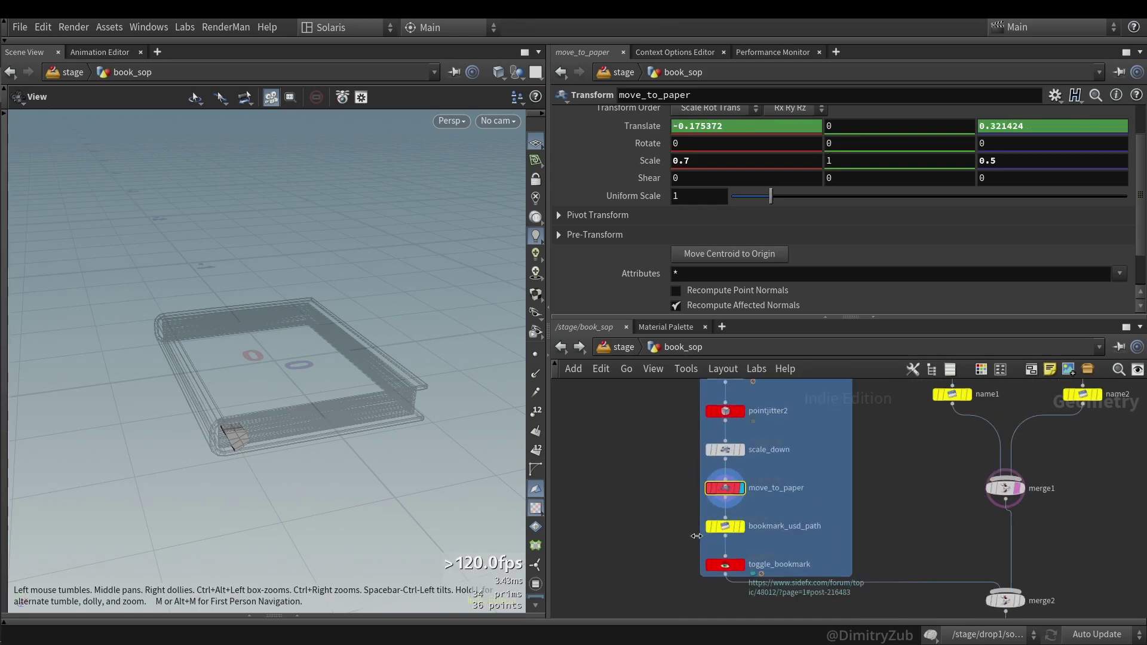
left_click(772, 528)
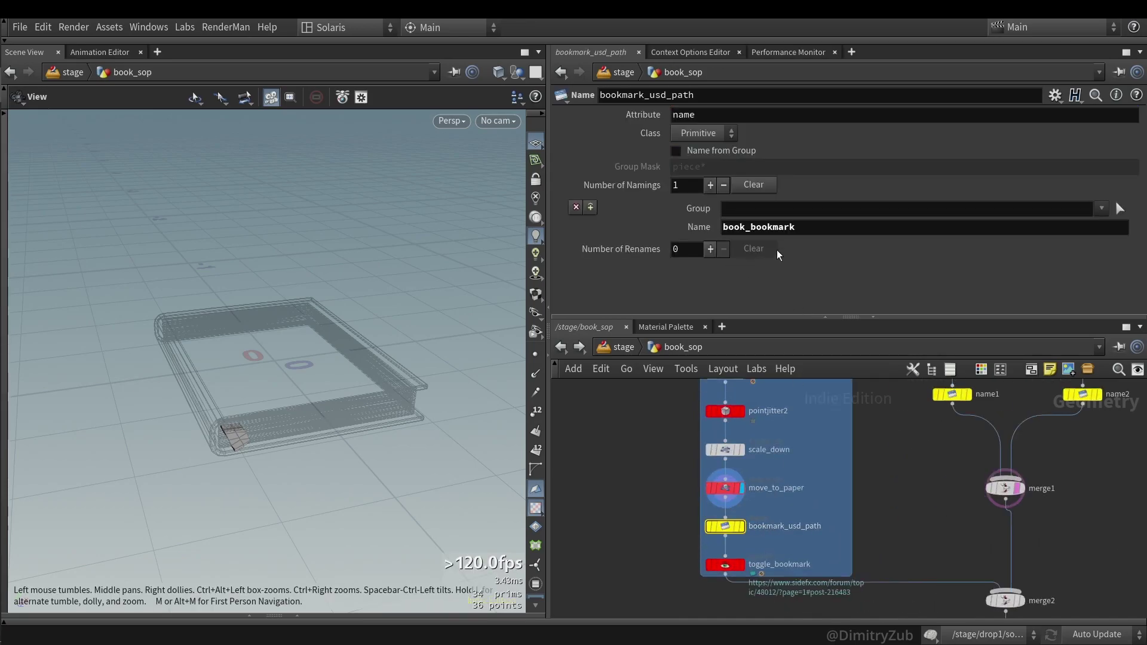
left_click_drag(798, 227, 722, 234)
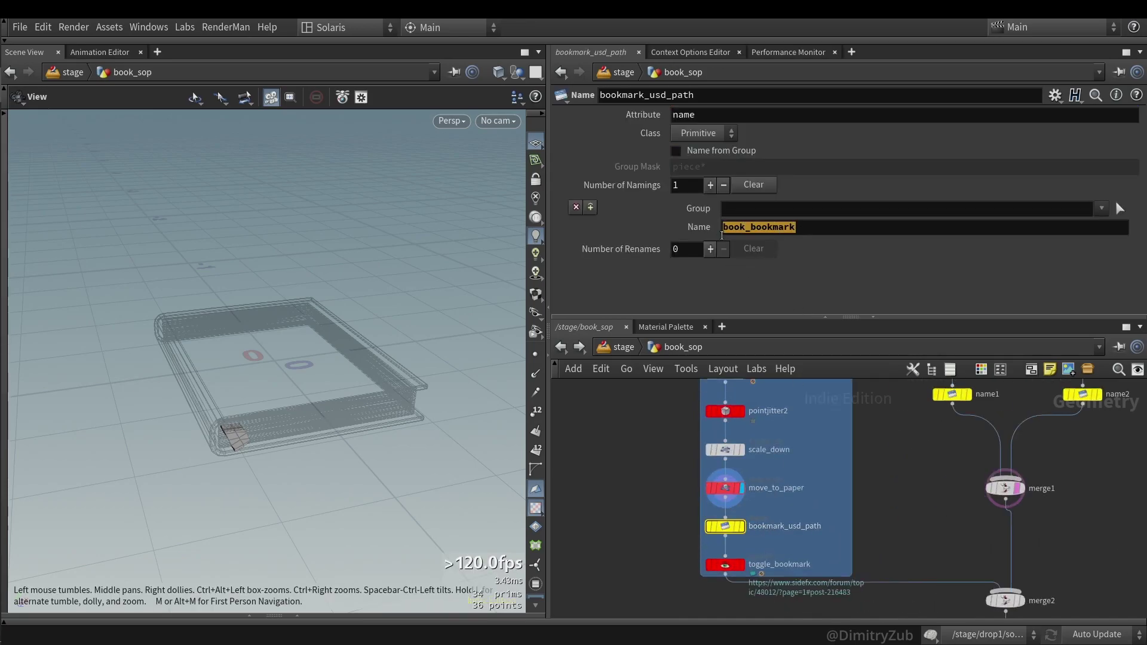
left_click(859, 519)
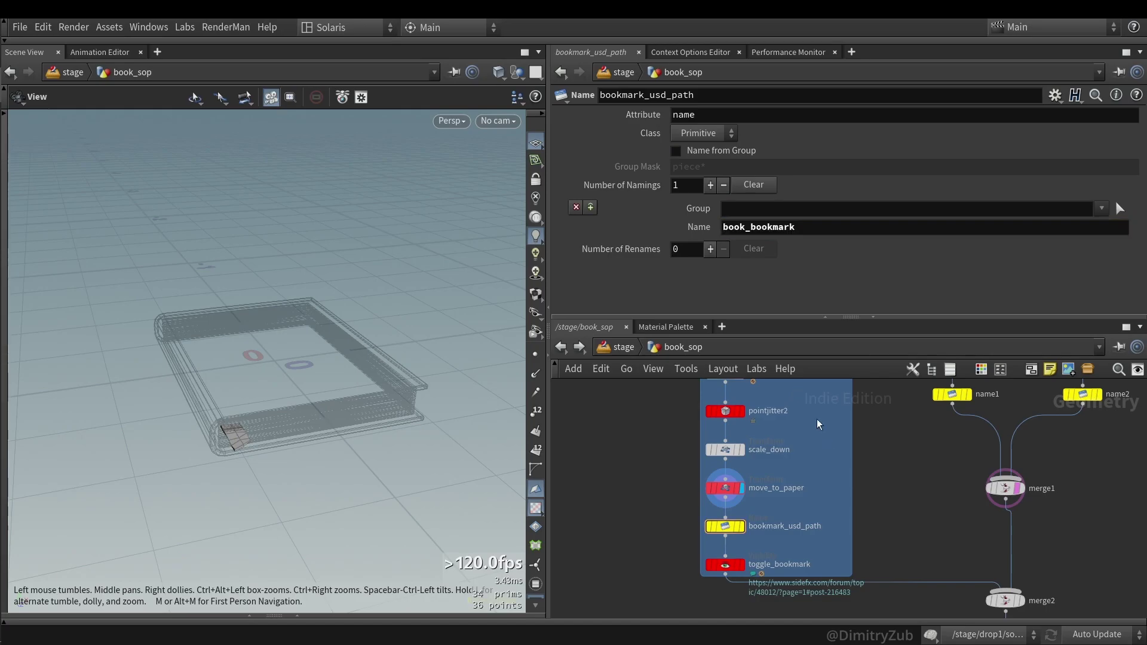
scroll(777, 526, "down", 2)
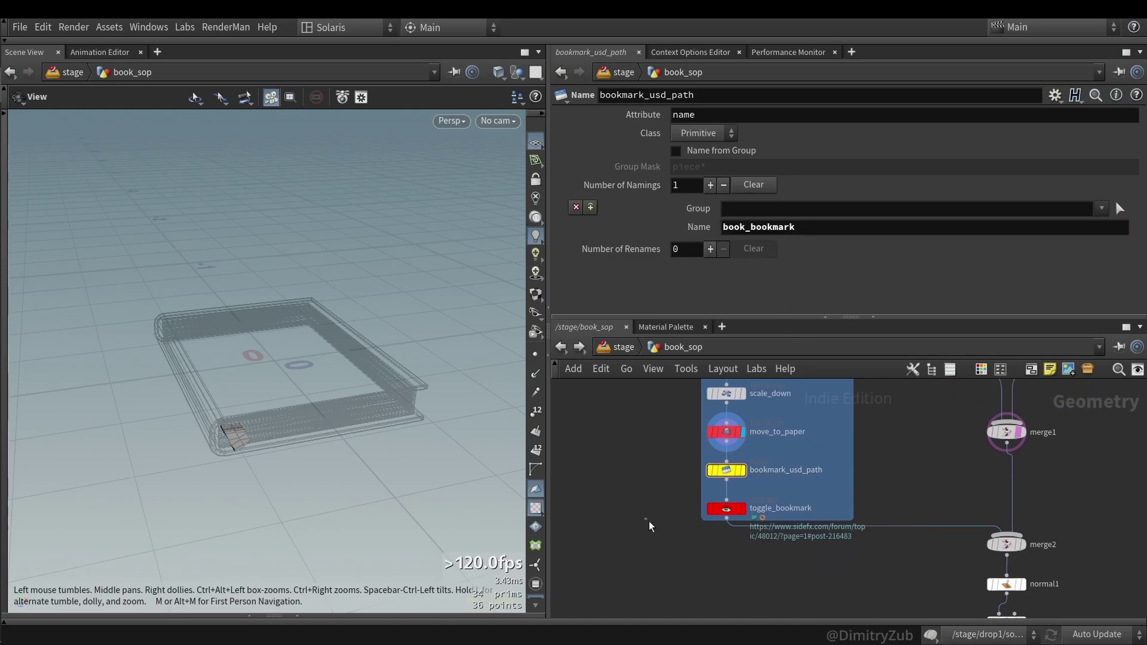
left_click(745, 514)
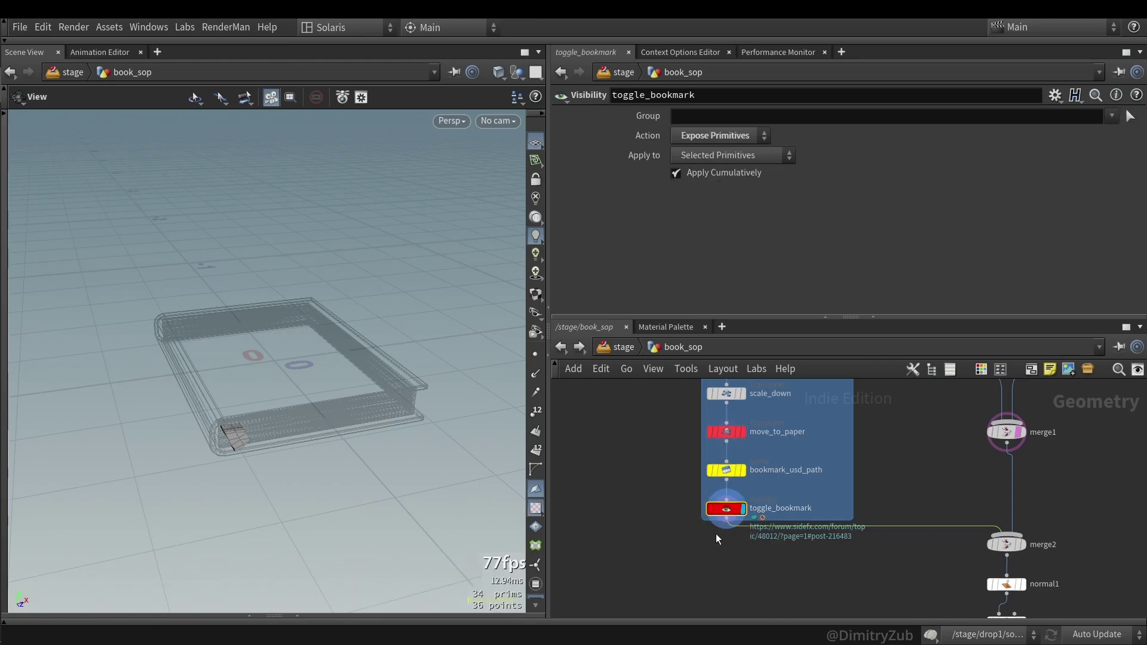
scroll(747, 528, "up", 3)
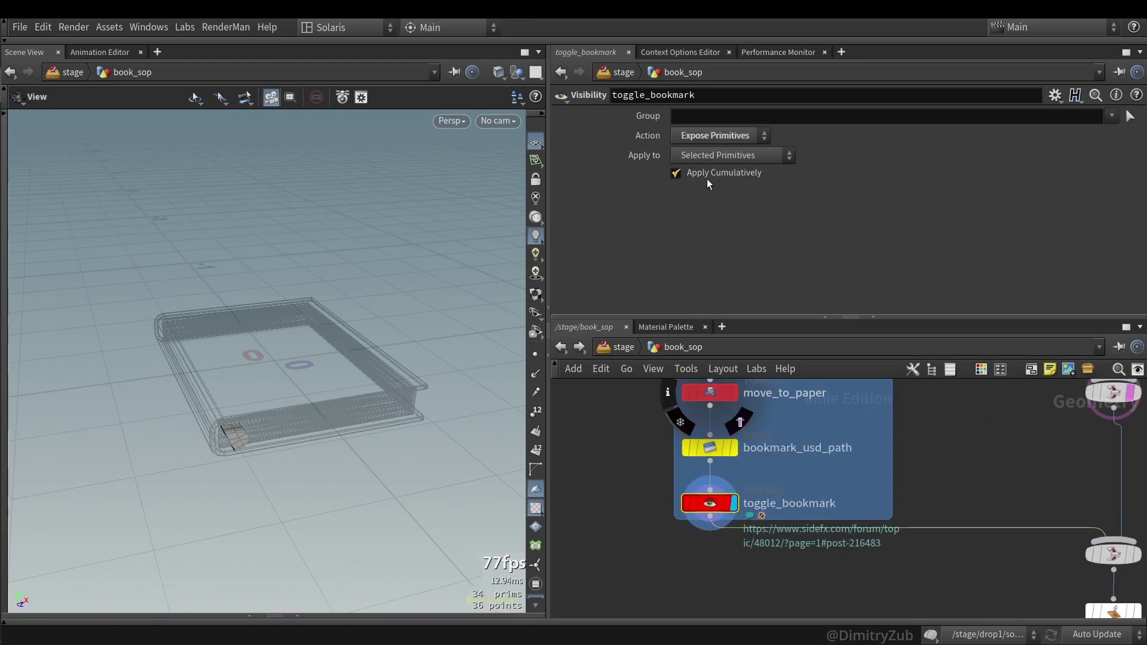
middle_click_drag(1031, 566, 926, 515)
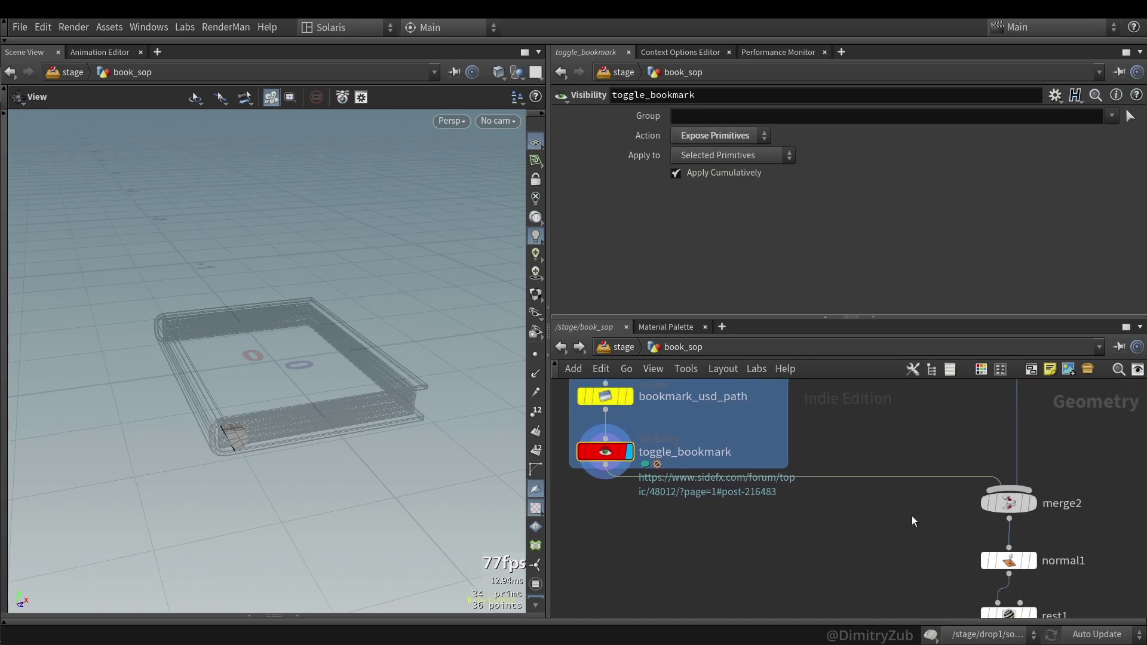
left_click(1009, 503)
left_click(597, 453)
left_click(717, 155)
left_click(721, 153)
left_click(717, 155)
left_click(713, 159)
scroll(940, 543, "down", 6)
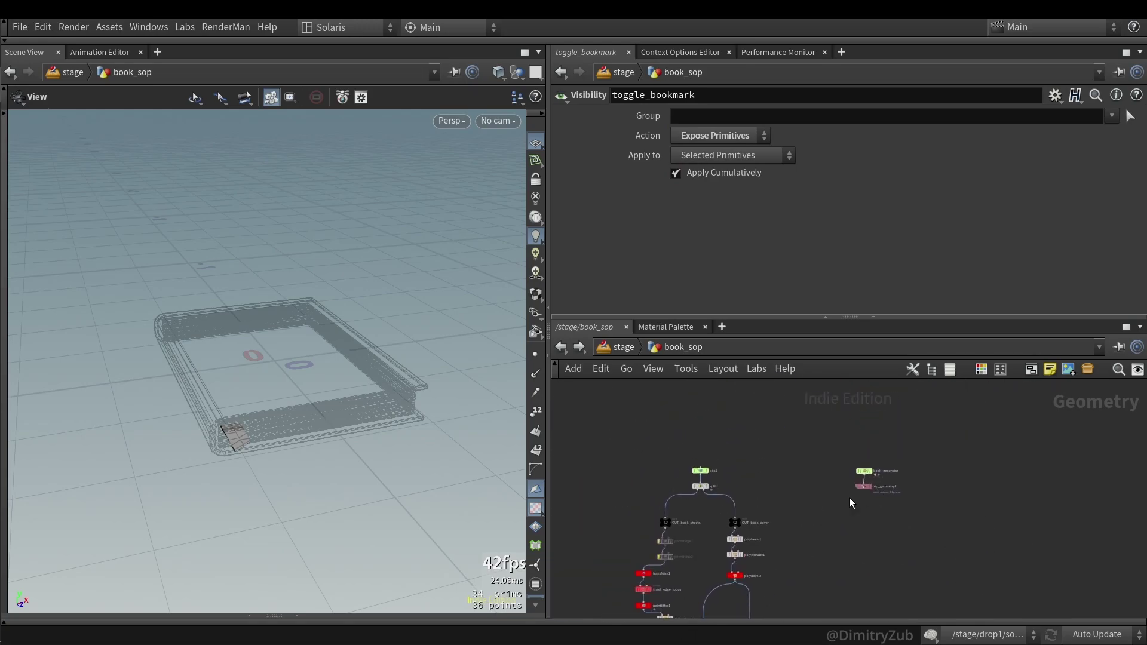
- Display book_generator, zoom to the spine, and toggle Add Bookmark off and on to test it
scroll(851, 482, "up", 5)
left_click(878, 496)
left_click(905, 497)
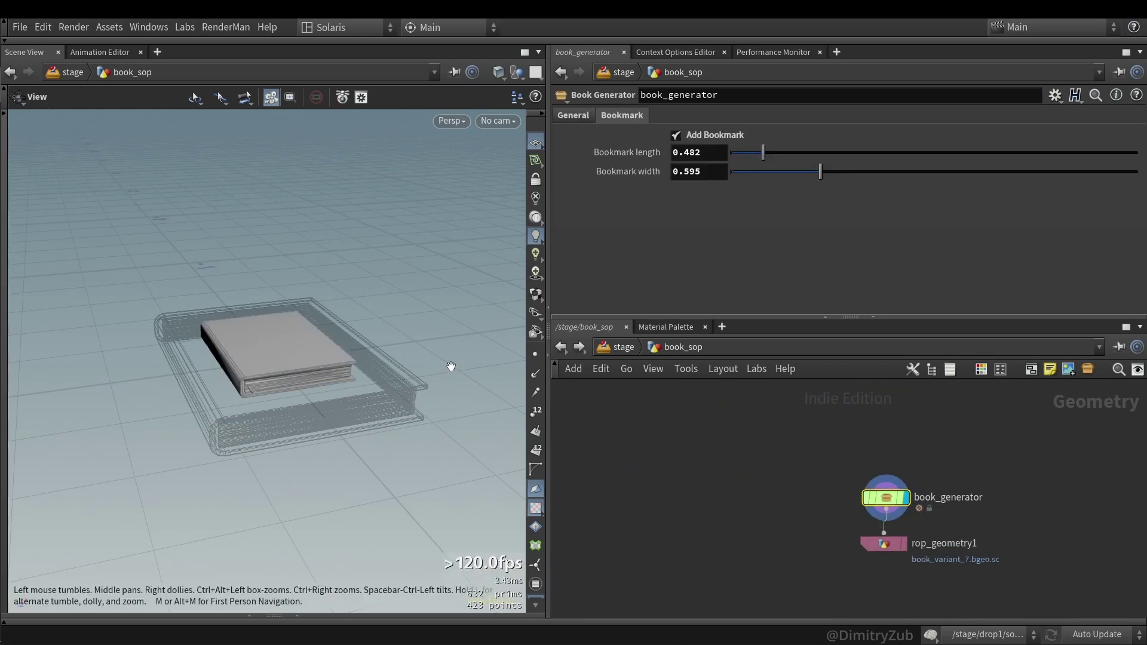
left_click_drag(371, 297, 167, 469)
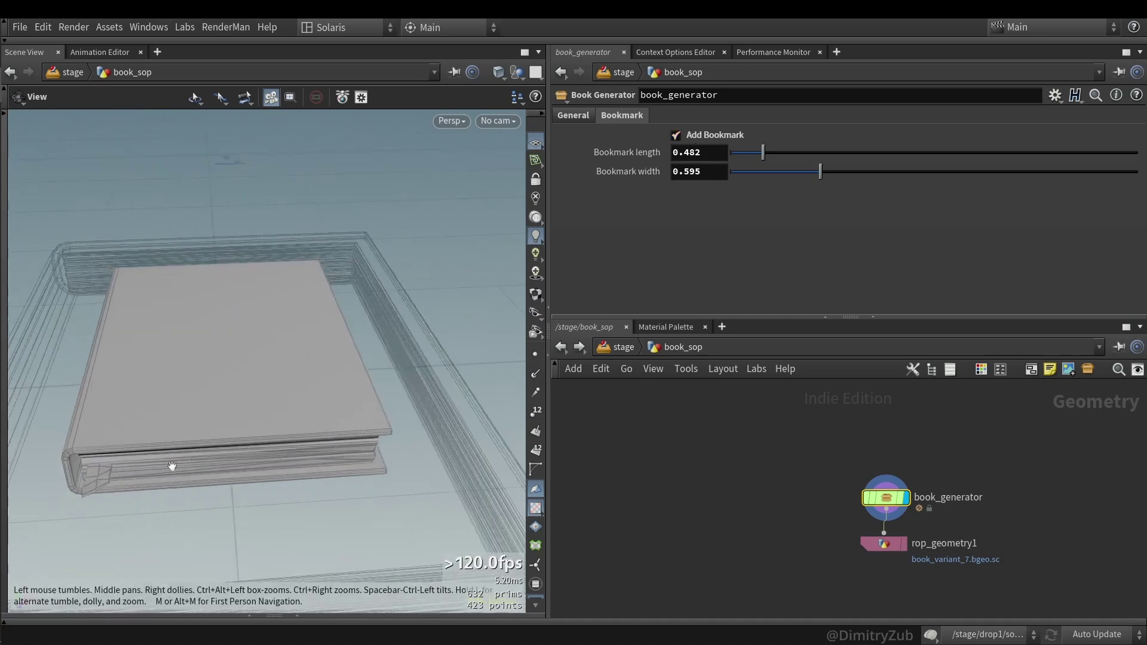
right_click_drag(167, 469, 220, 414)
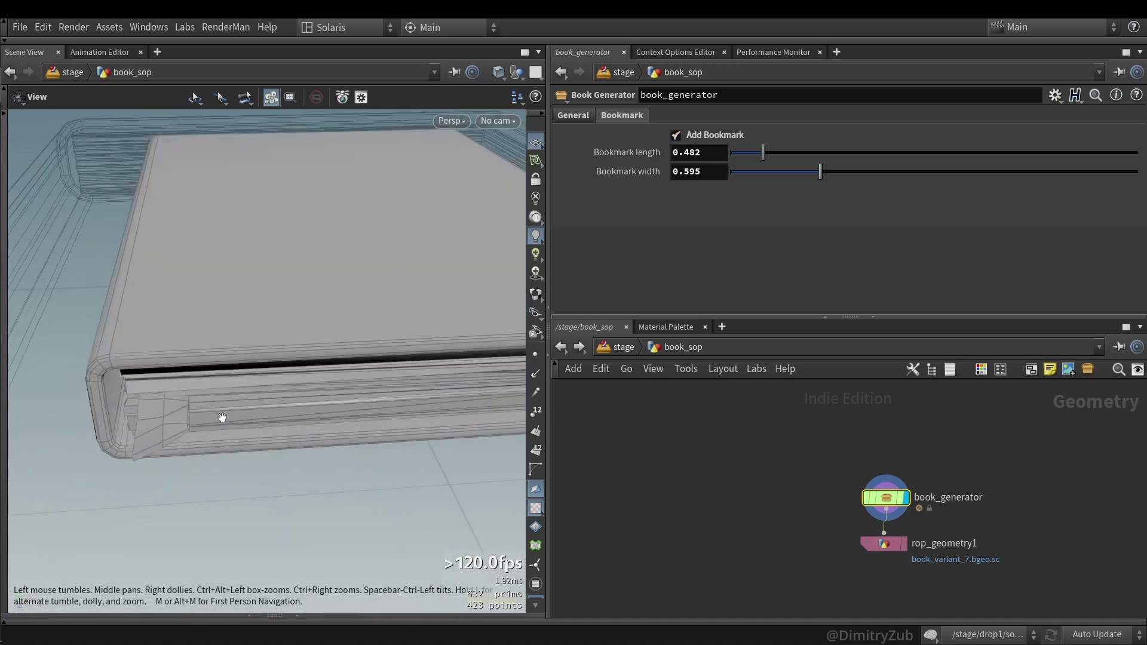
left_click(715, 134)
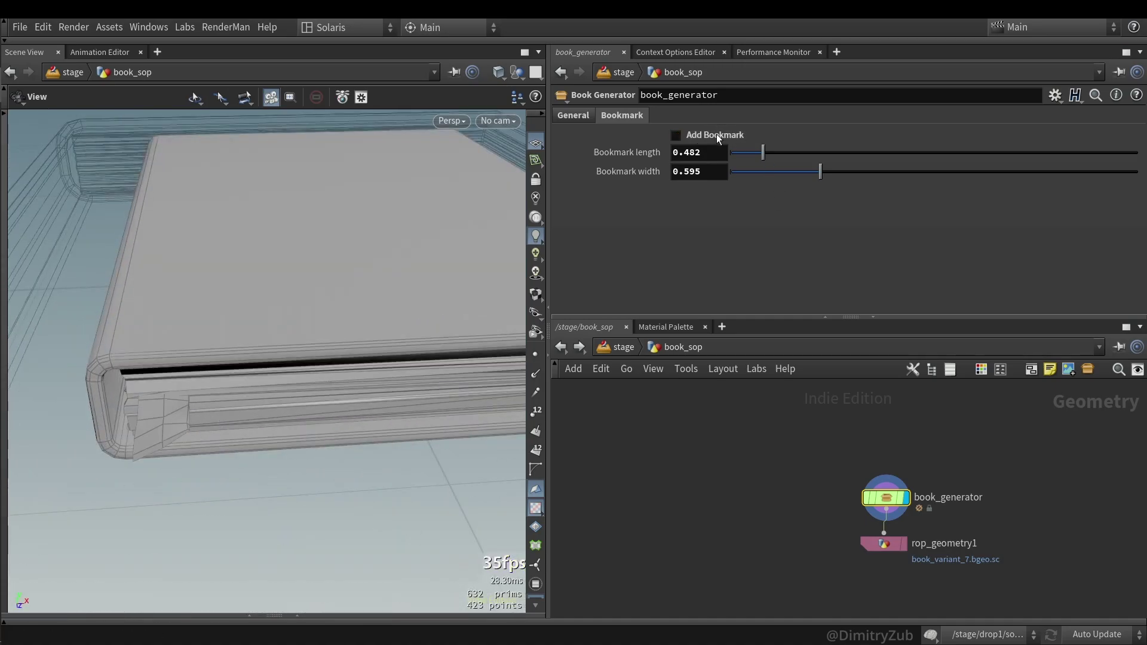
left_click(716, 136)
- Inspect the Bookmark length and Add Bookmark definitions in book_generator's parameter interface
left_click(1055, 95)
left_click(914, 112)
left_click(692, 192)
left_click(691, 185)
right_click(722, 134)
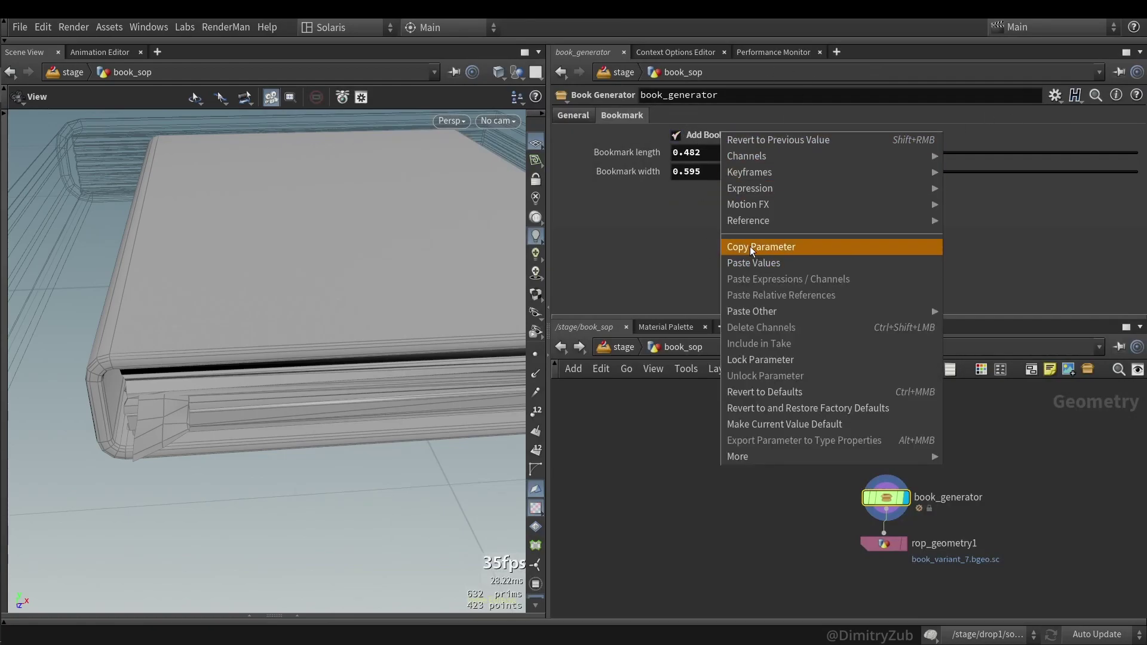
left_click(674, 510)
- Look at toggle_bookmark inside book_generator, then return to the book_sop network
double_click(886, 498)
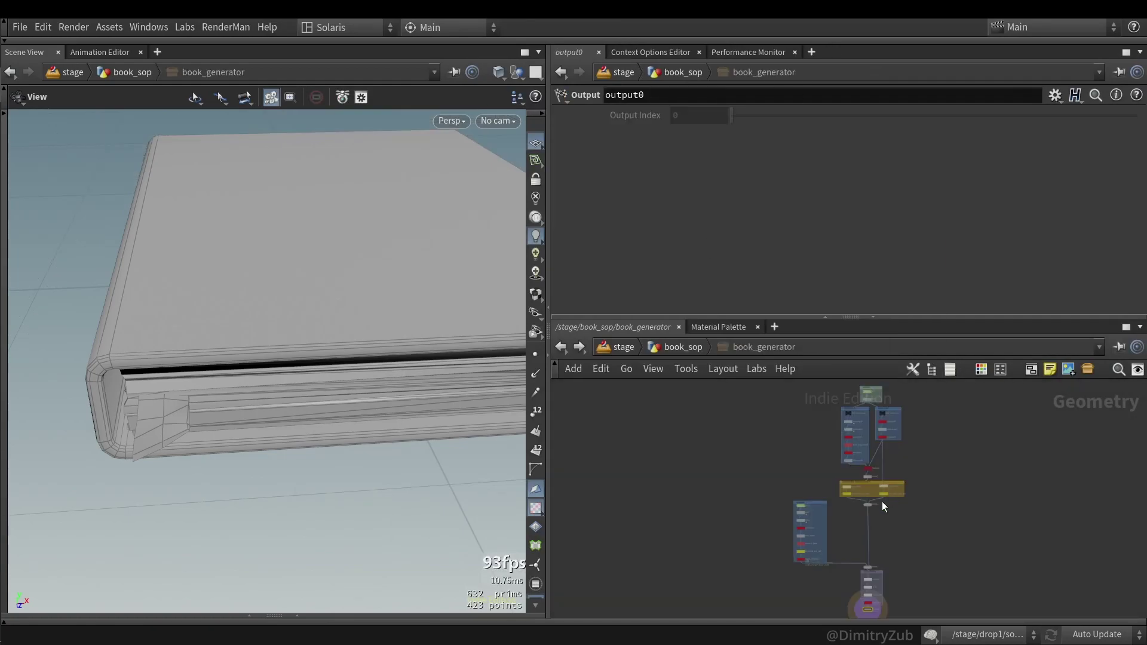
left_click(768, 473)
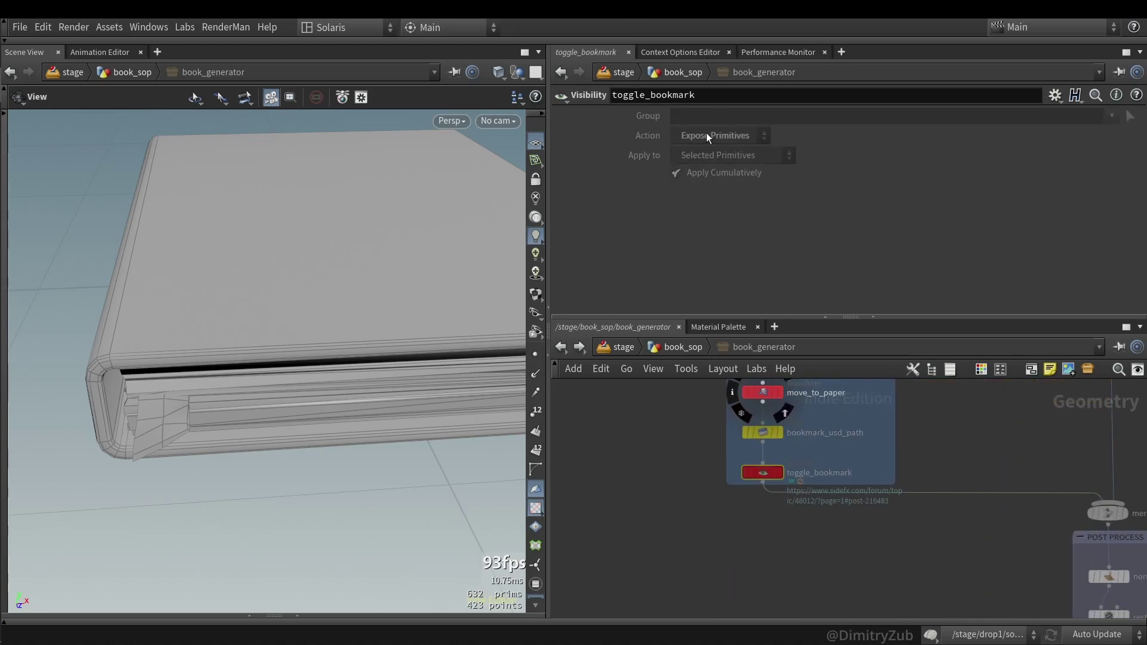
left_click(560, 71)
right_click(863, 498)
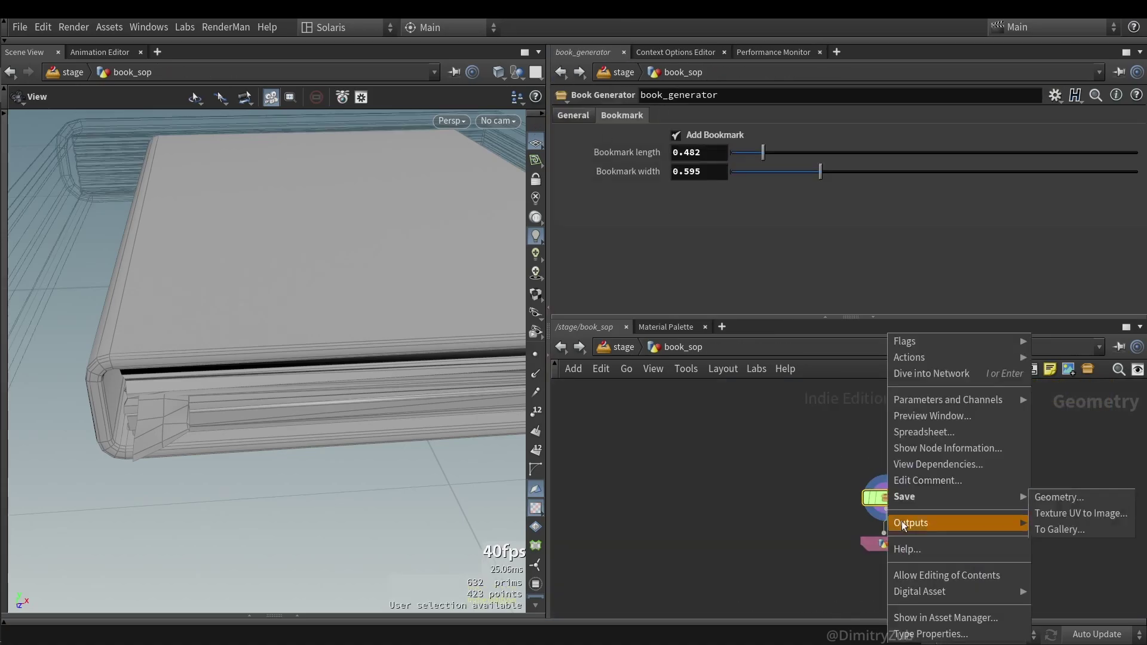
left_click(902, 552)
- Link toggle_bookmark's Action to book_generator's Add Bookmark through Paste Relative References
right_click(709, 138)
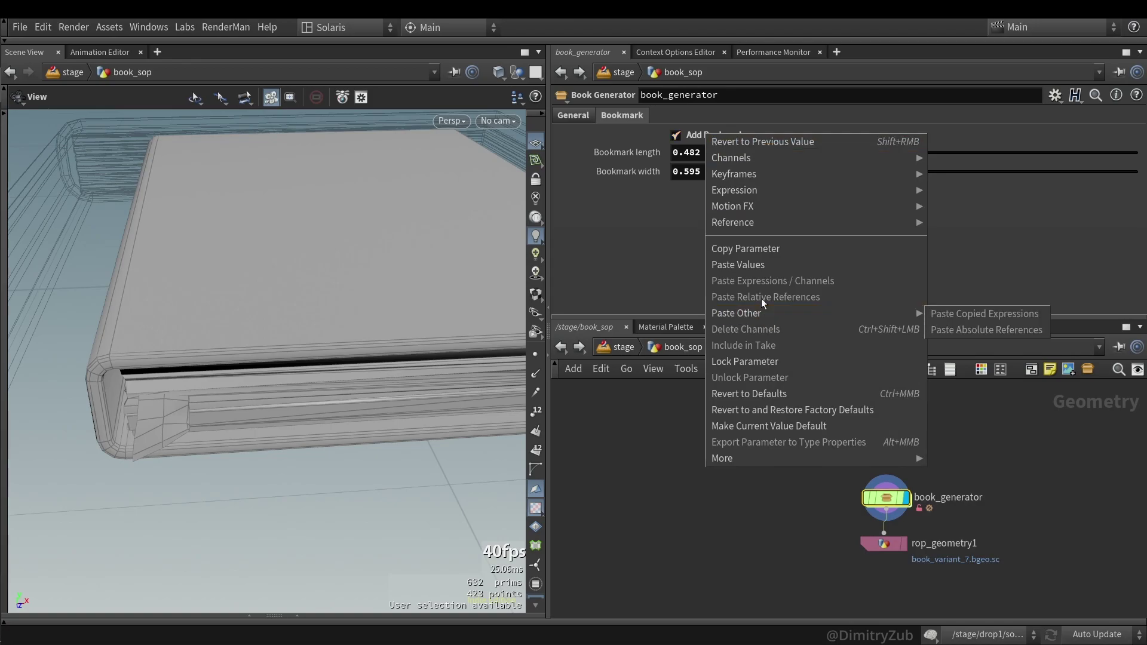
left_click(740, 251)
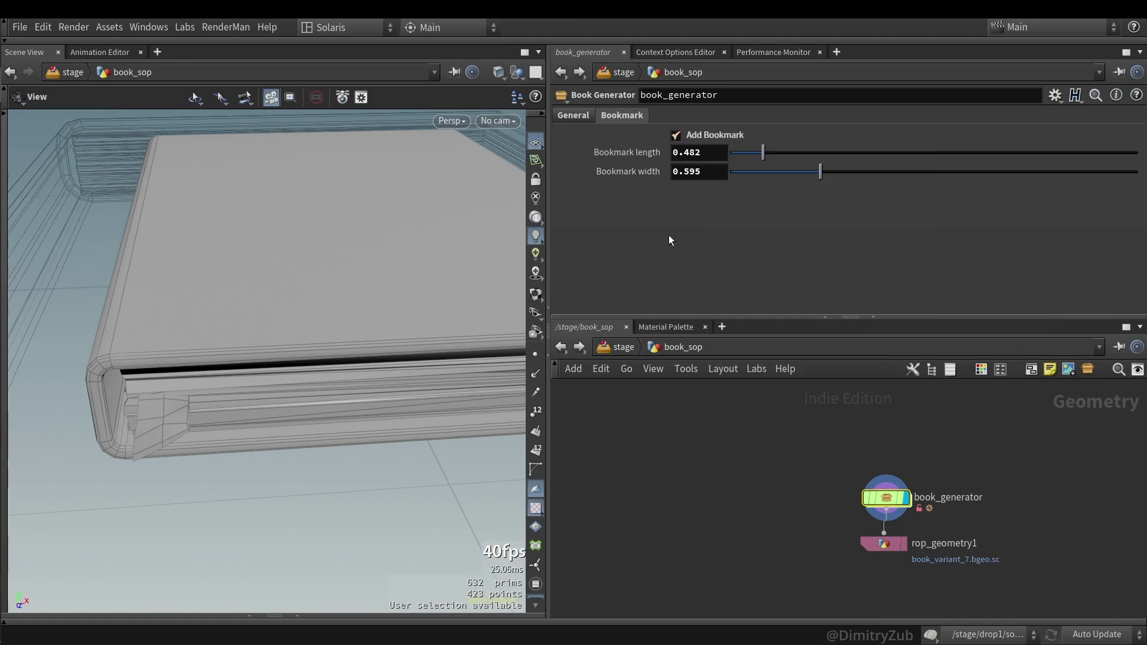
double_click(888, 500)
right_click(696, 136)
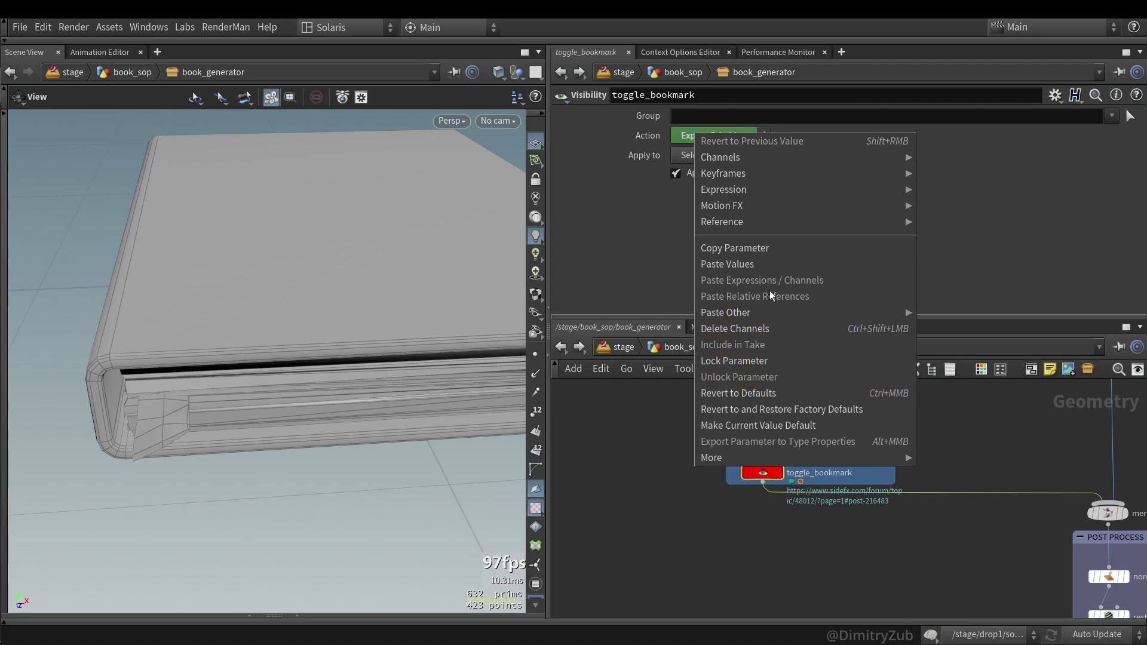
left_click(738, 393)
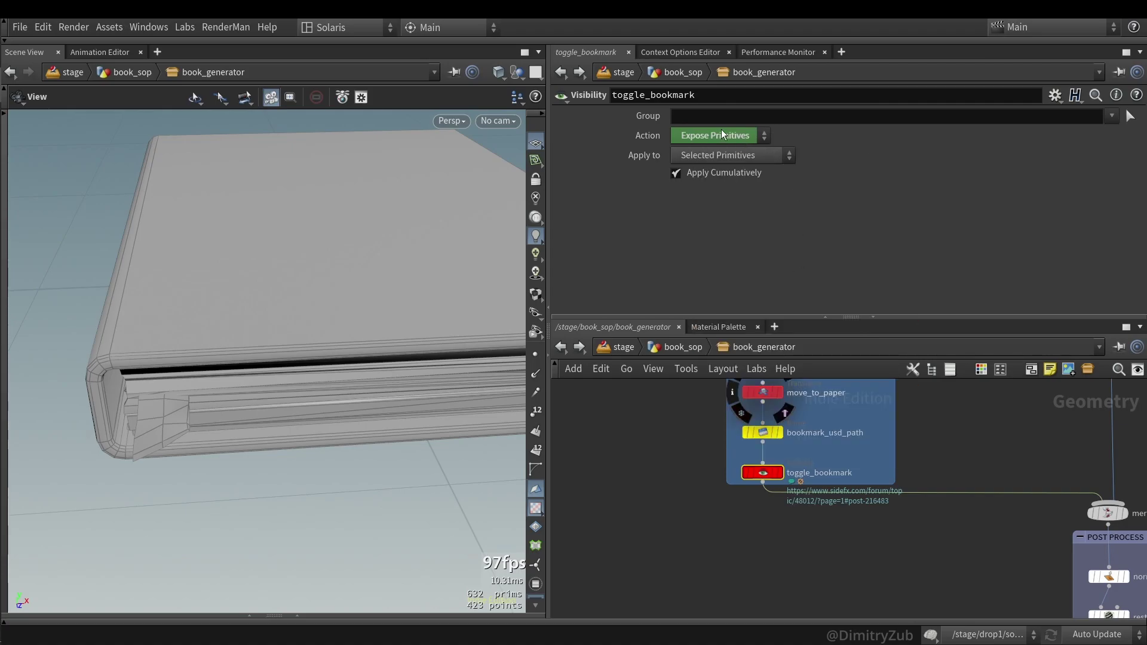
- Back at book_sop, try a shorter Bookmark length, then undo to restore 0.482
key("u")
left_click(734, 152)
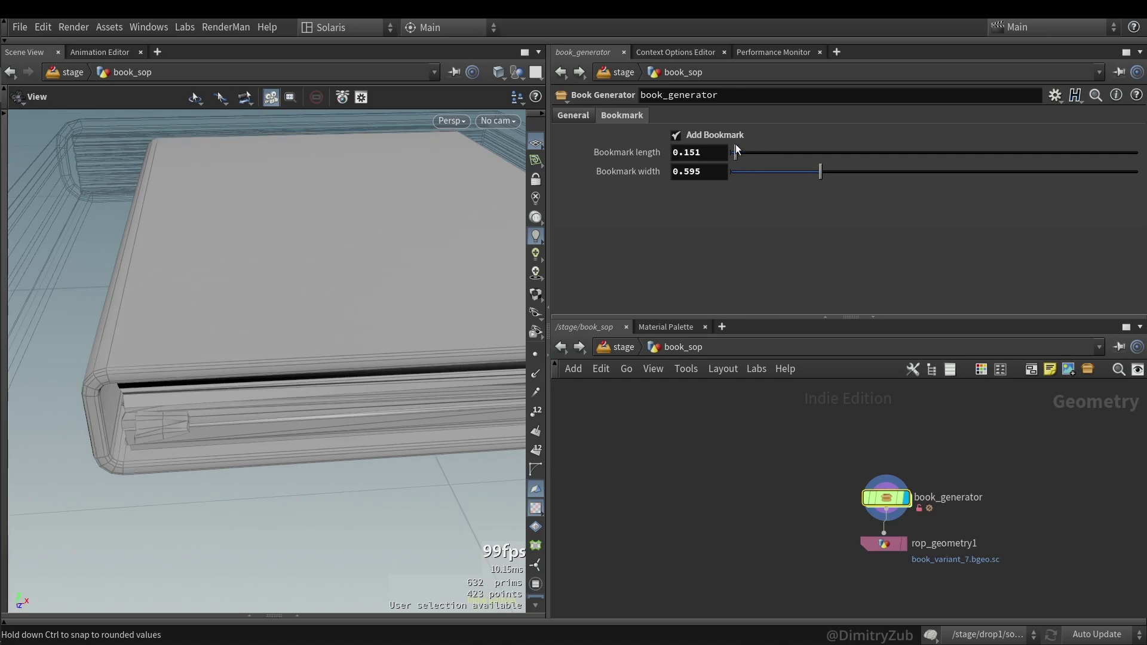
key("ctrl+z")
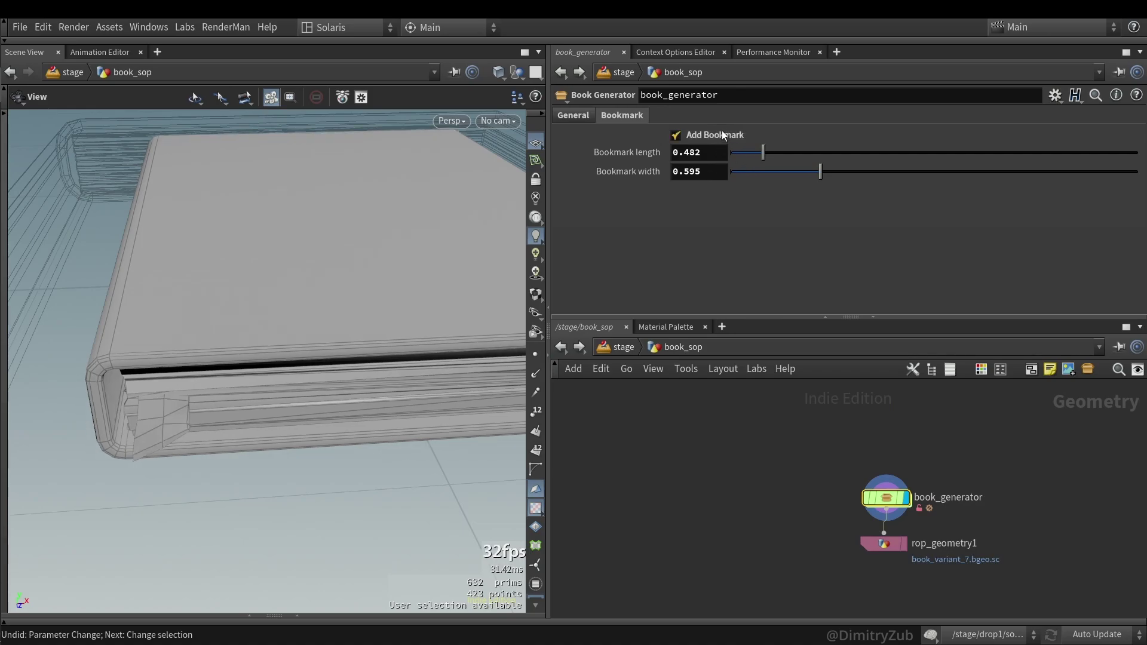
- Review the merge2, normal1, rest1, matchsize1 and merge1 nodes of the book network
scroll(788, 535, "down", 6)
scroll(900, 485, "up", 8)
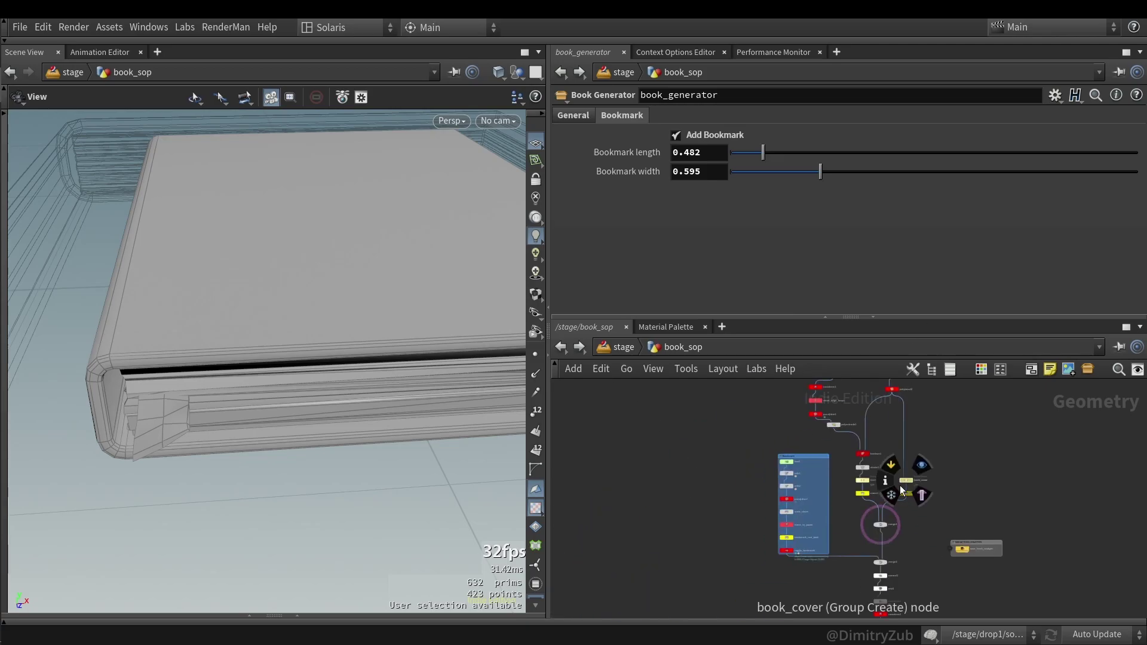
left_click(921, 454)
left_click(923, 489)
left_click(922, 520)
scroll(953, 470, "up", 4)
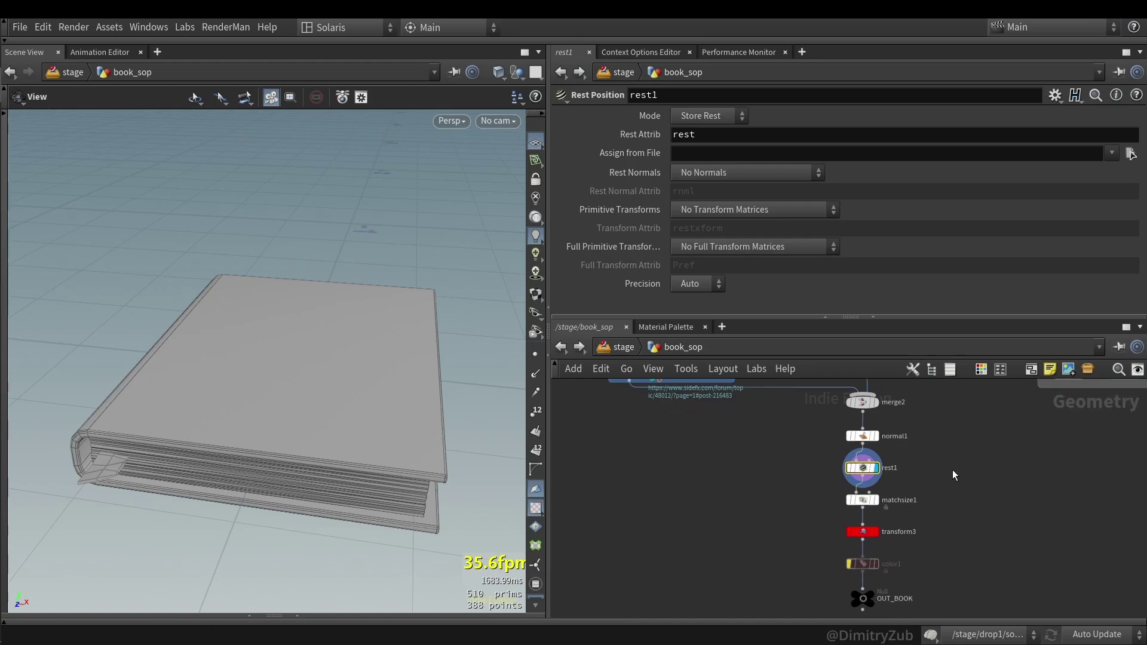
left_click(845, 505)
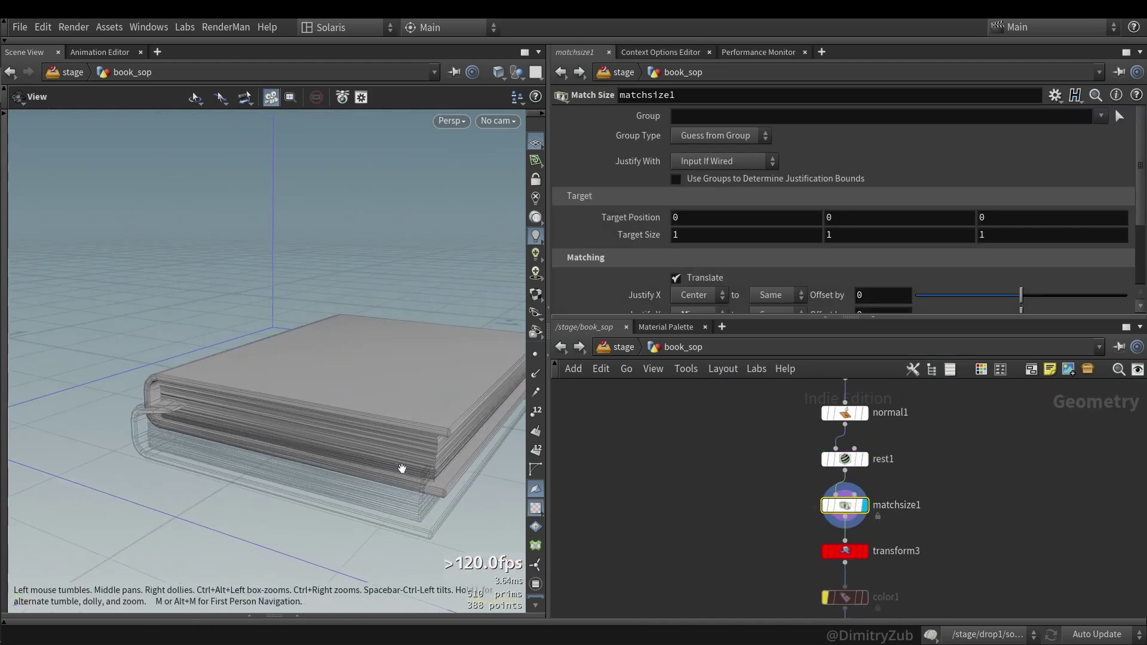
scroll(709, 510, "down", 5)
left_click(757, 470)
- Inspect transform3 and the OUT_BOOK output node, ending on transform3's settings
scroll(851, 543, "down", 3)
left_click(770, 491)
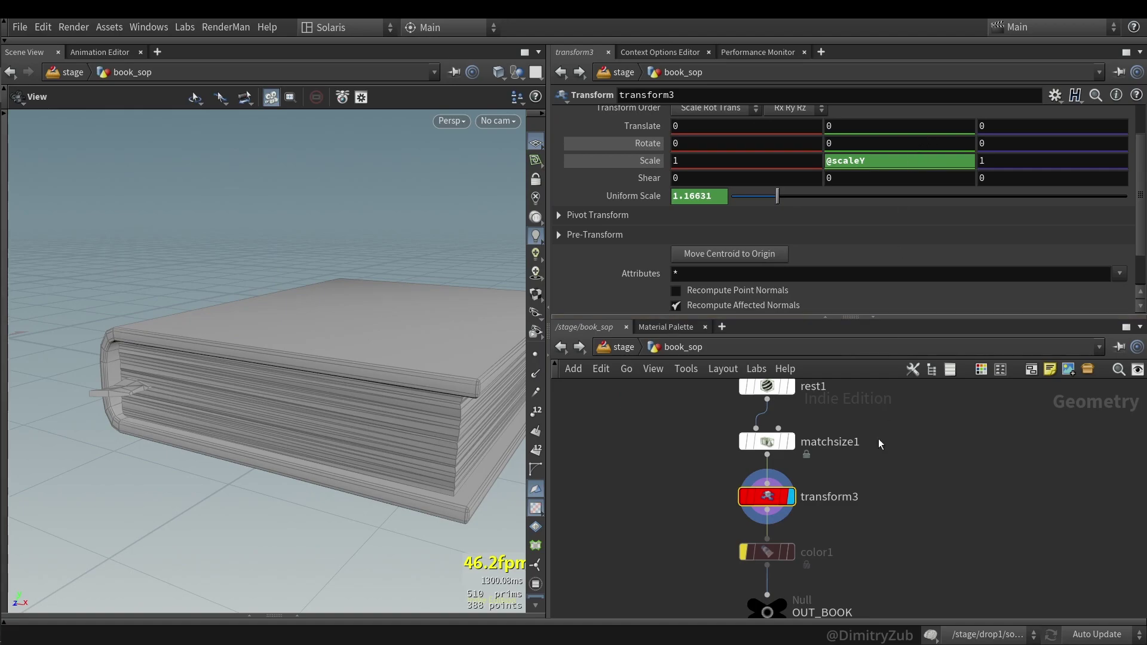
scroll(851, 496, "up", 2)
scroll(837, 520, "down", 4)
left_click(805, 558)
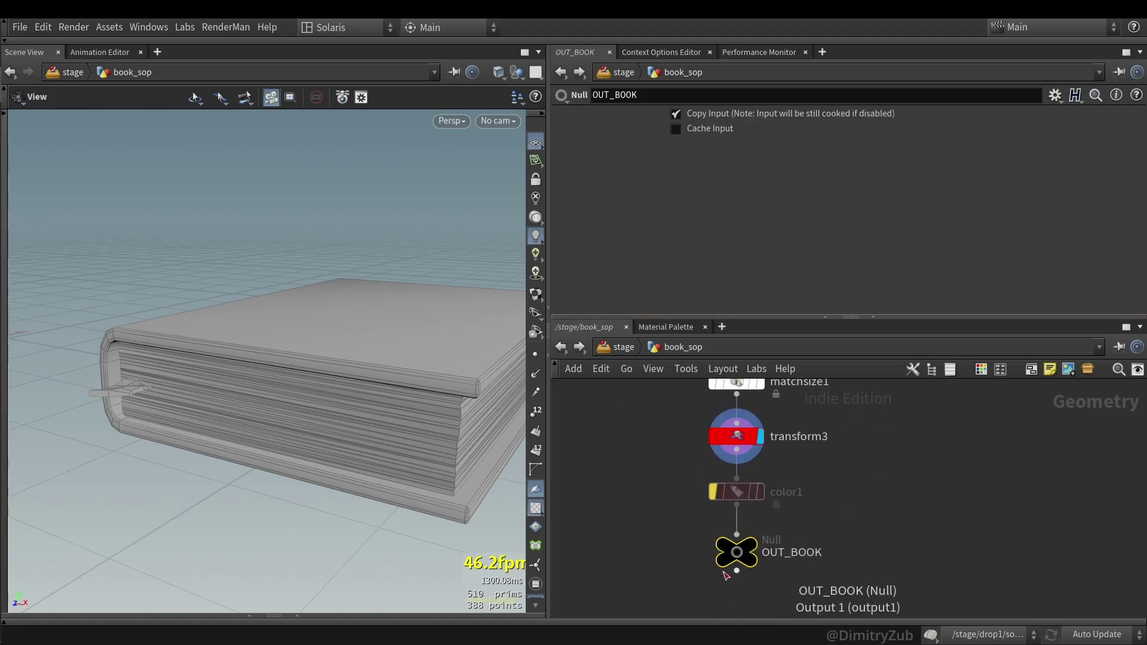
left_click(726, 437)
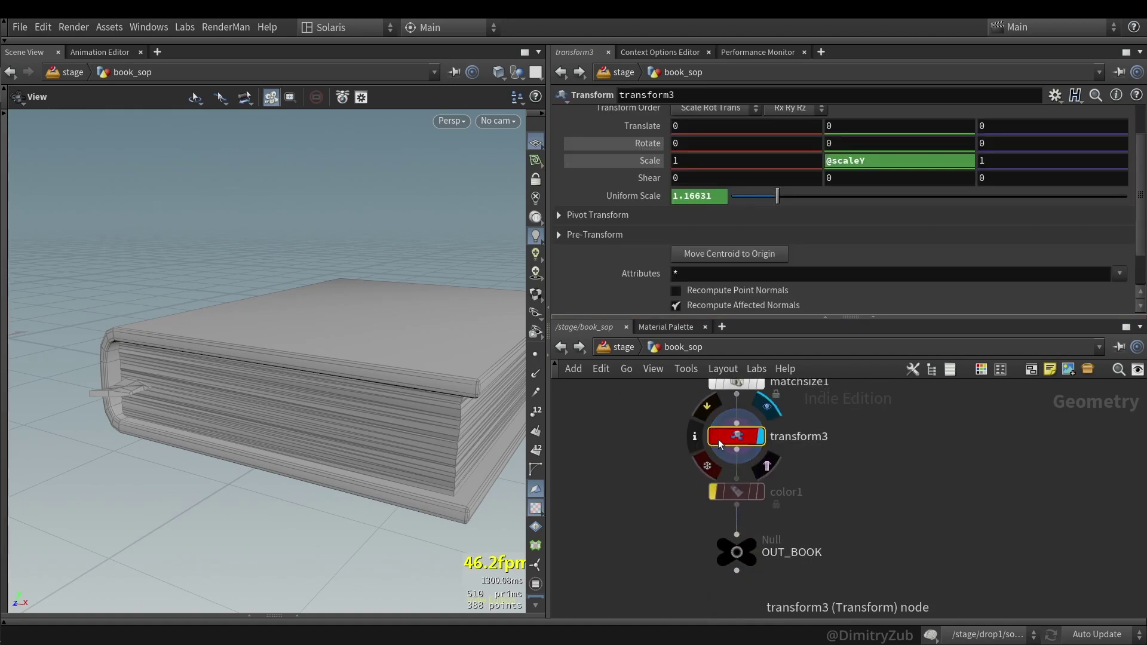
scroll(826, 500, "down", 3)
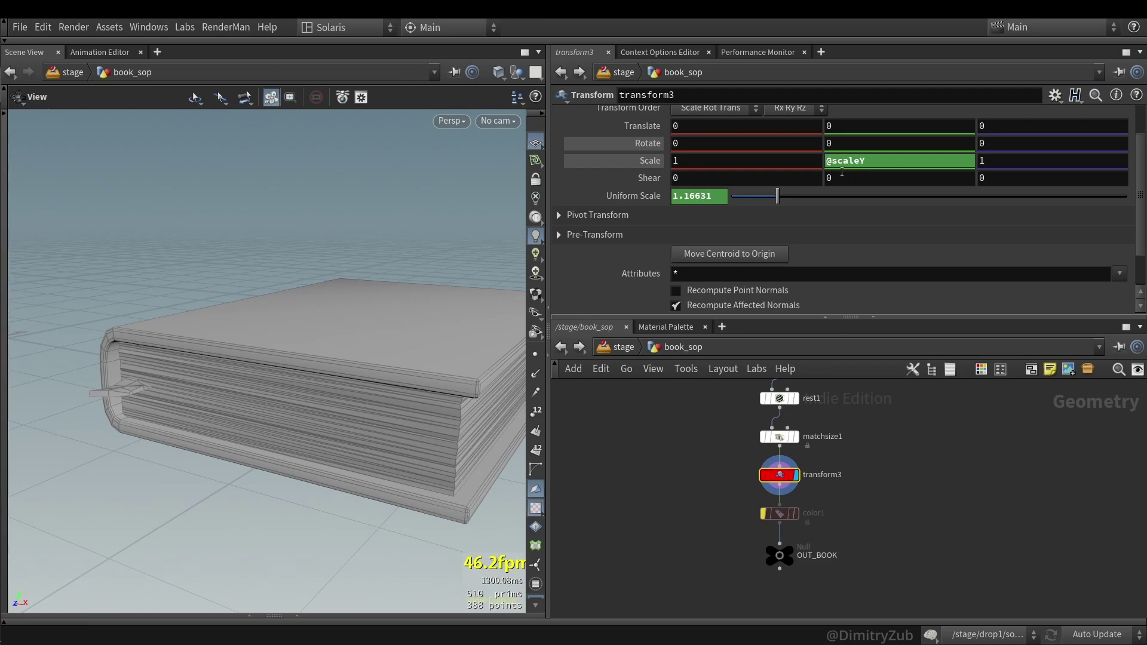
left_click(687, 197)
type("@uniScale")
key("Return")
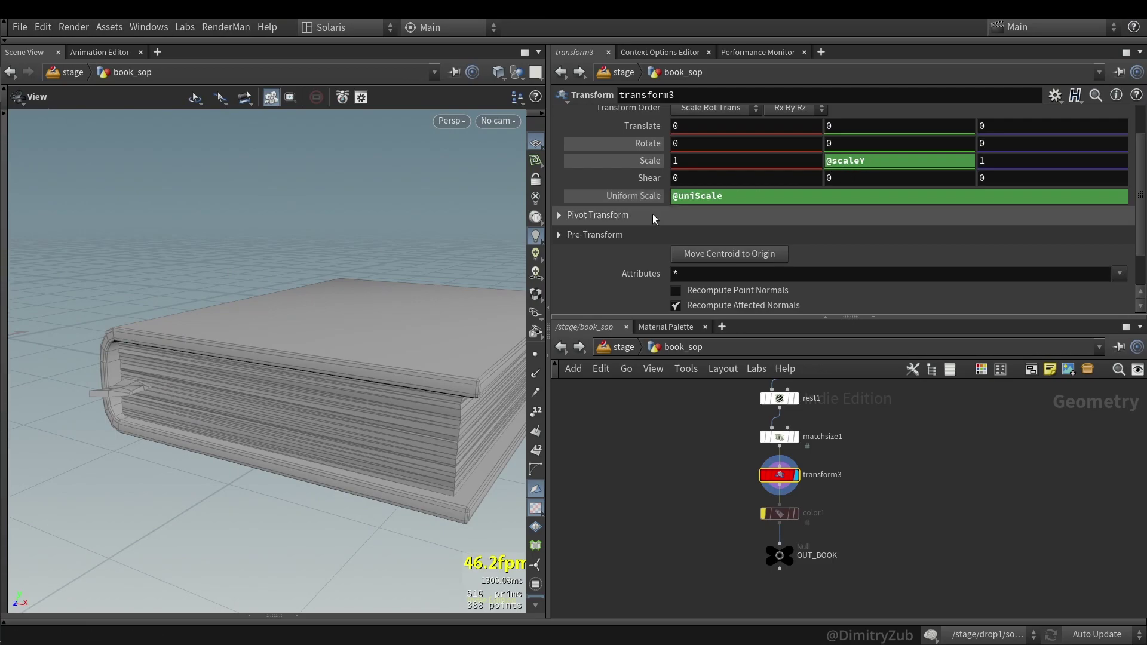
scroll(864, 508, "down", 3)
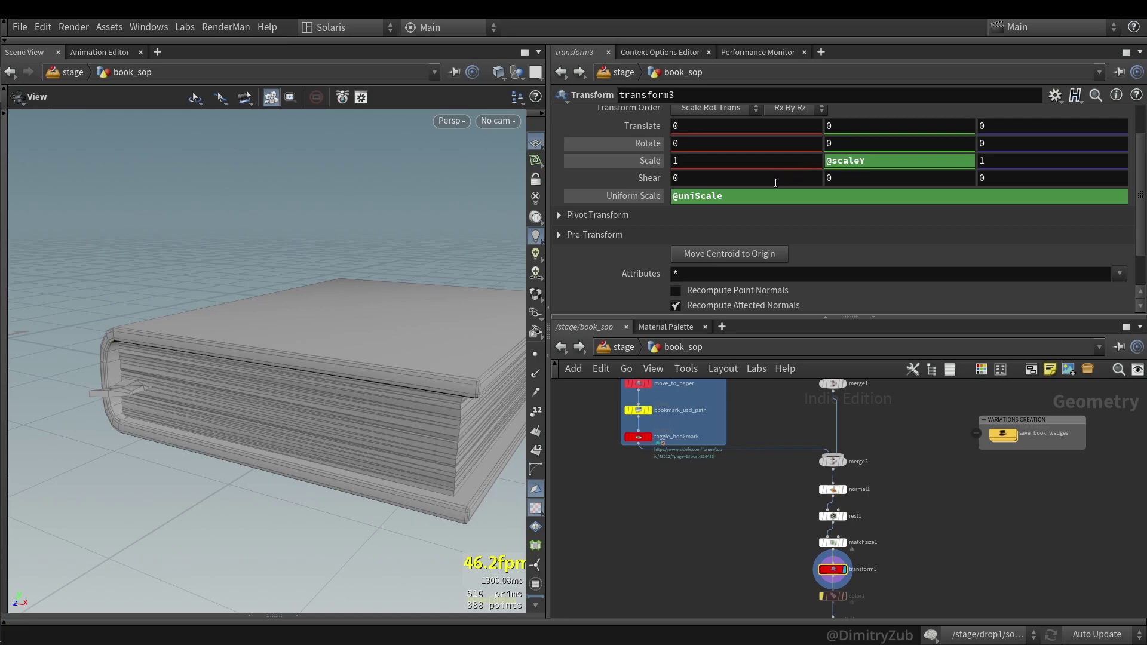
scroll(1040, 450, "up", 3)
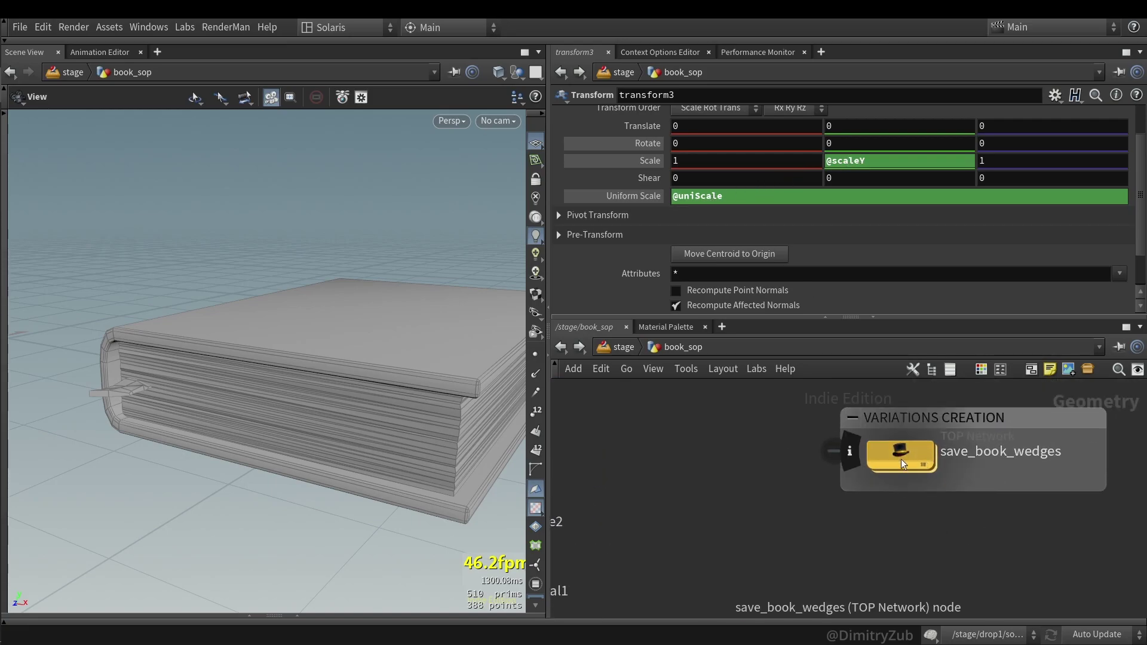
scroll(696, 574, "down", 2)
scroll(696, 575, "down", 3)
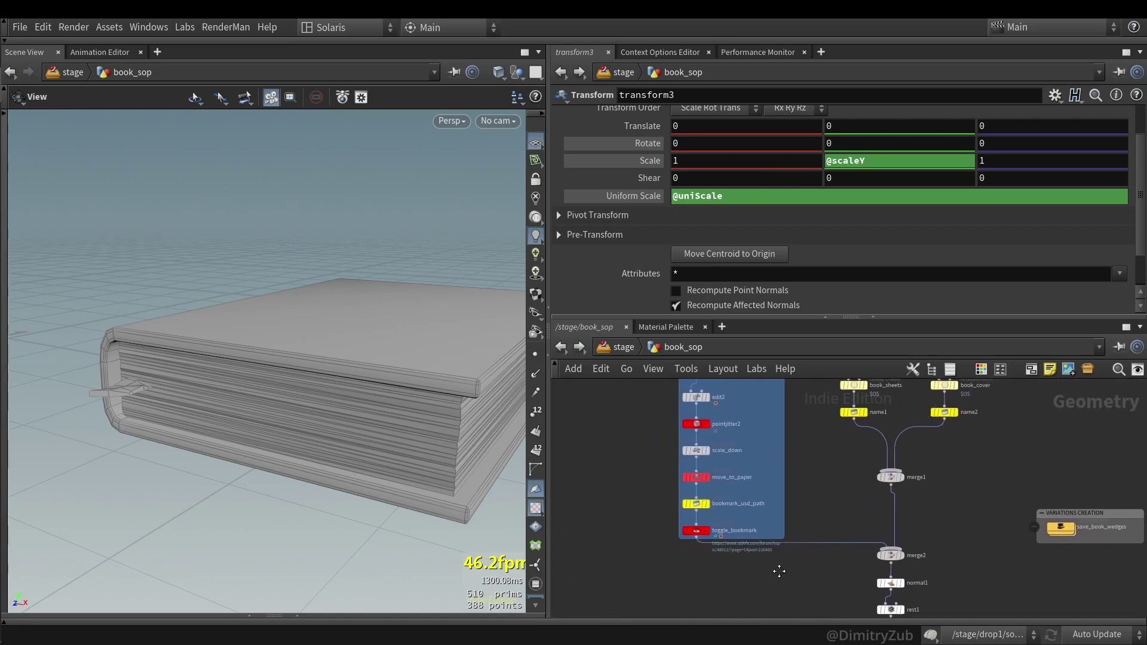
scroll(824, 489, "up", 5)
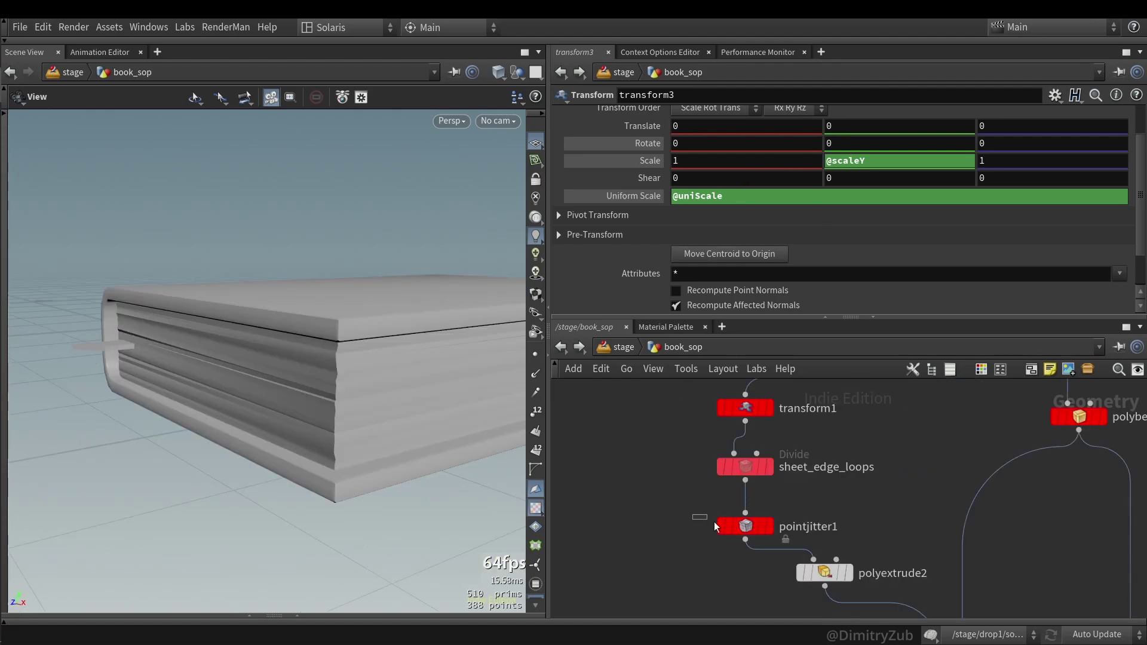
- Review pointjitter1's paper noise settings and the bookmark nodes
left_click(717, 524)
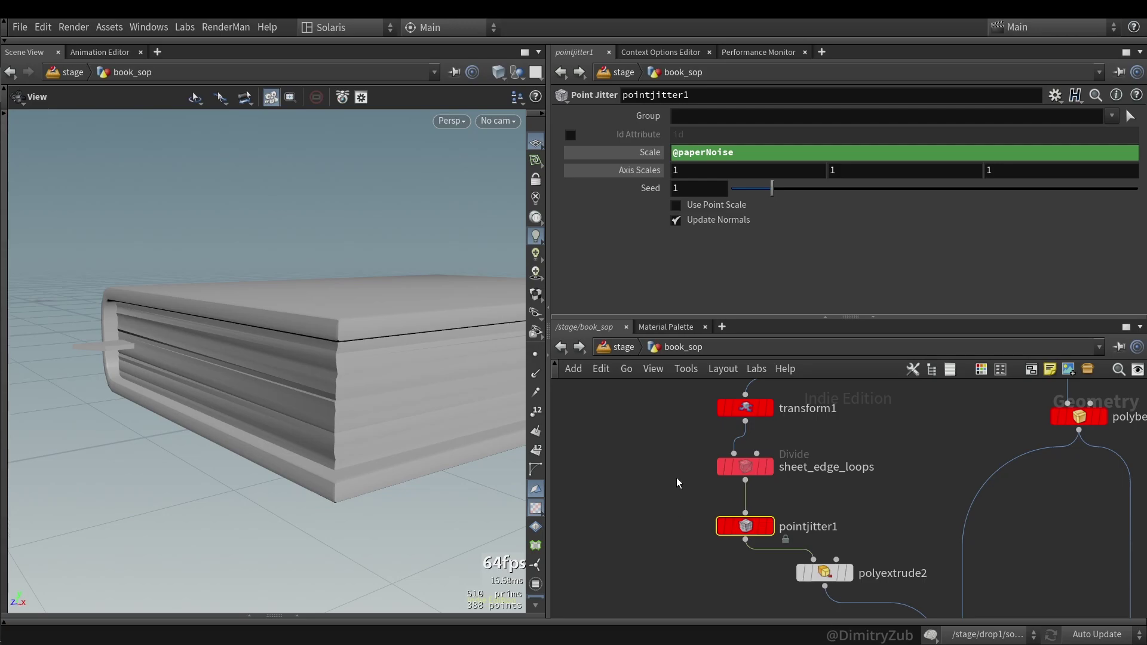
scroll(676, 478, "down", 5)
middle_click_drag(691, 489, 683, 441)
scroll(733, 503, "down", 2)
scroll(747, 505, "down", 2)
- Select OUT_BOOK and frame the finished book, viewed from above
middle_click_drag(762, 508, 752, 485)
scroll(752, 485, "up", 4)
left_click(762, 551)
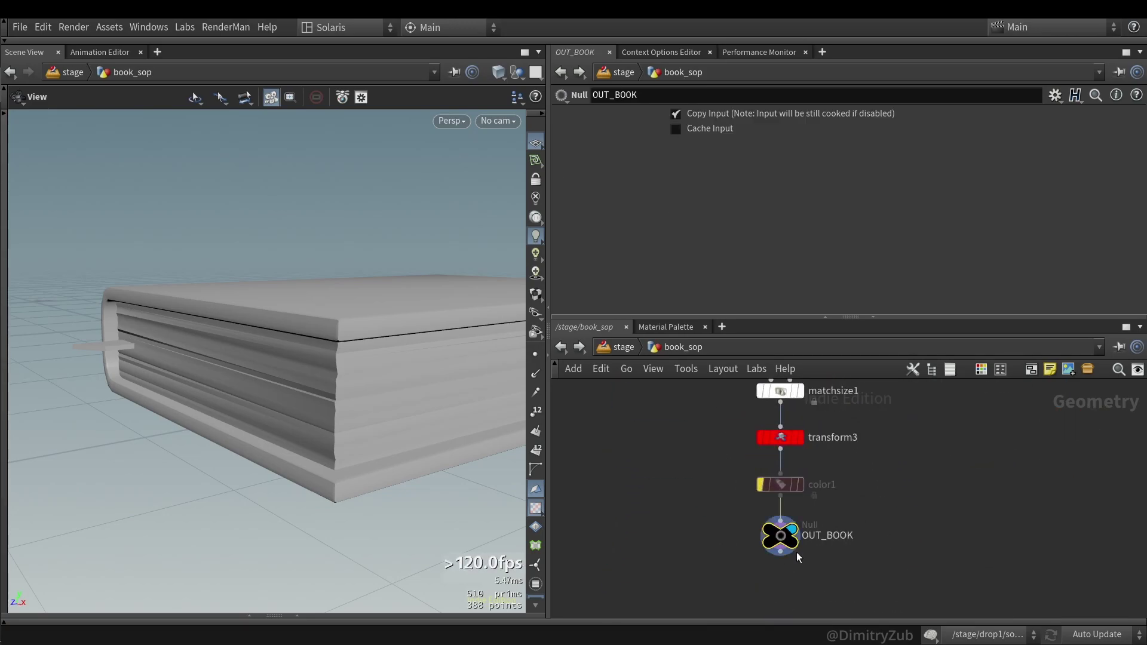
key("f")
left_click_drag(356, 440, 418, 406)
scroll(977, 494, "down", 2)
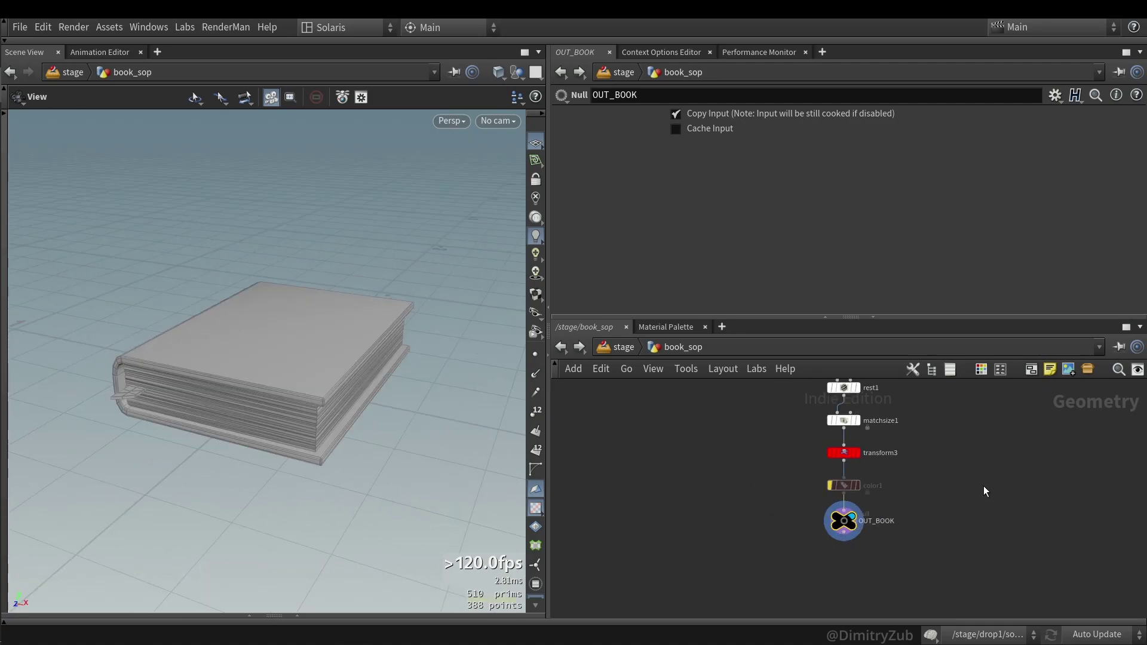
- Enter save_book_wedges and review the controller's BGEO file path and SOP Path
key("2")
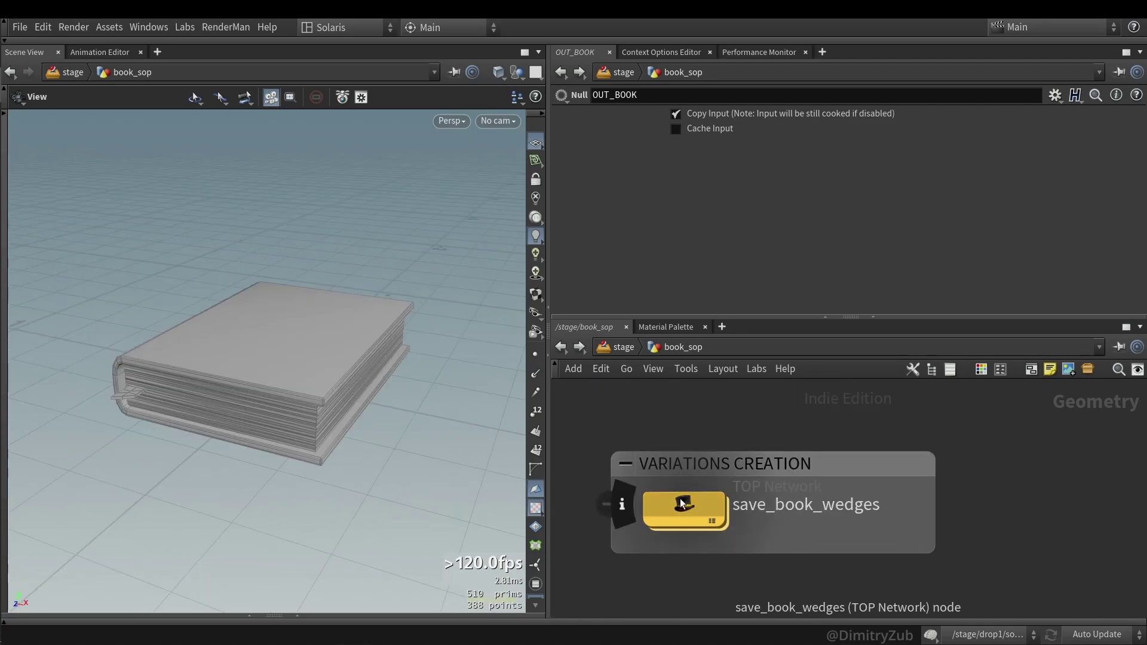
double_click(681, 504)
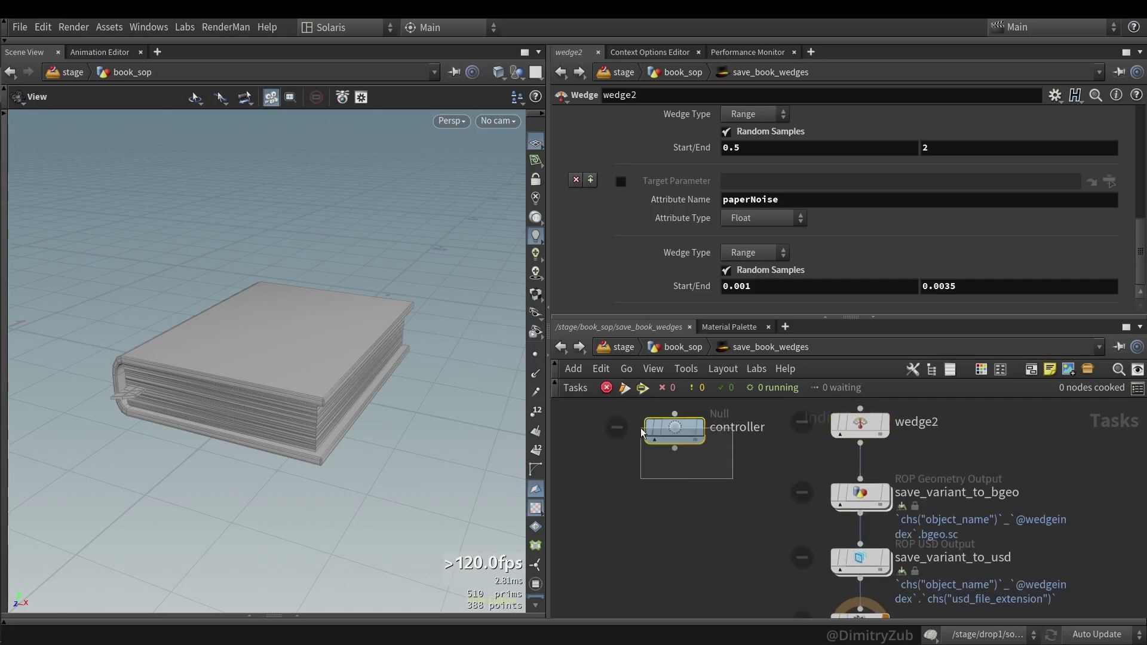
left_click(644, 429)
scroll(687, 503, "down", 3)
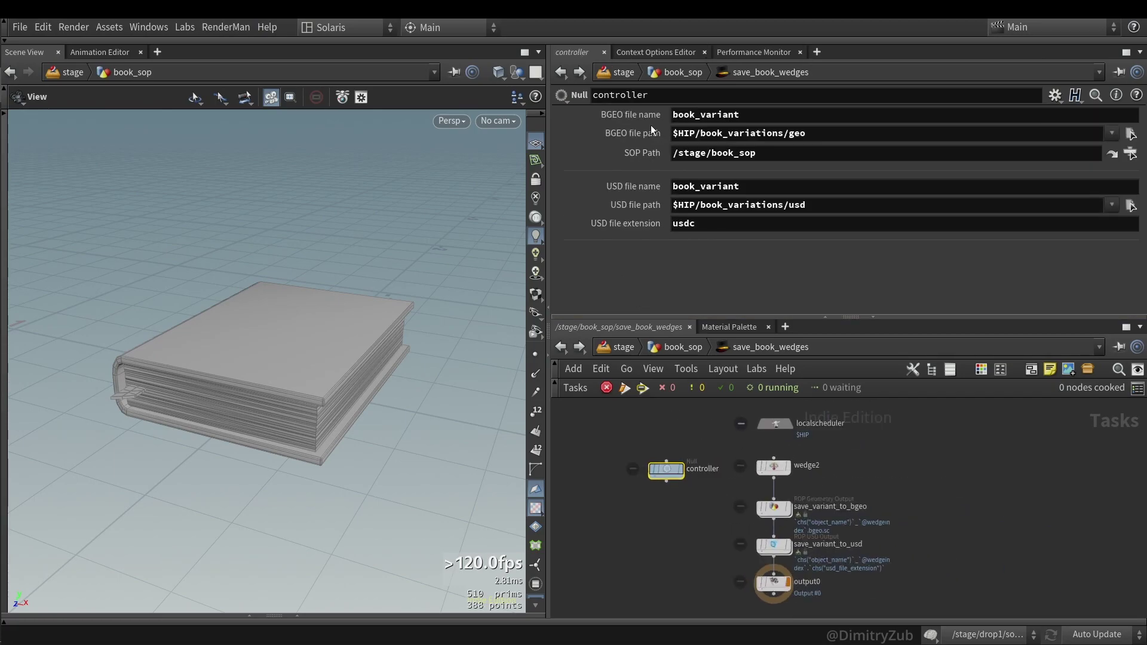
left_click_drag(666, 469, 653, 466)
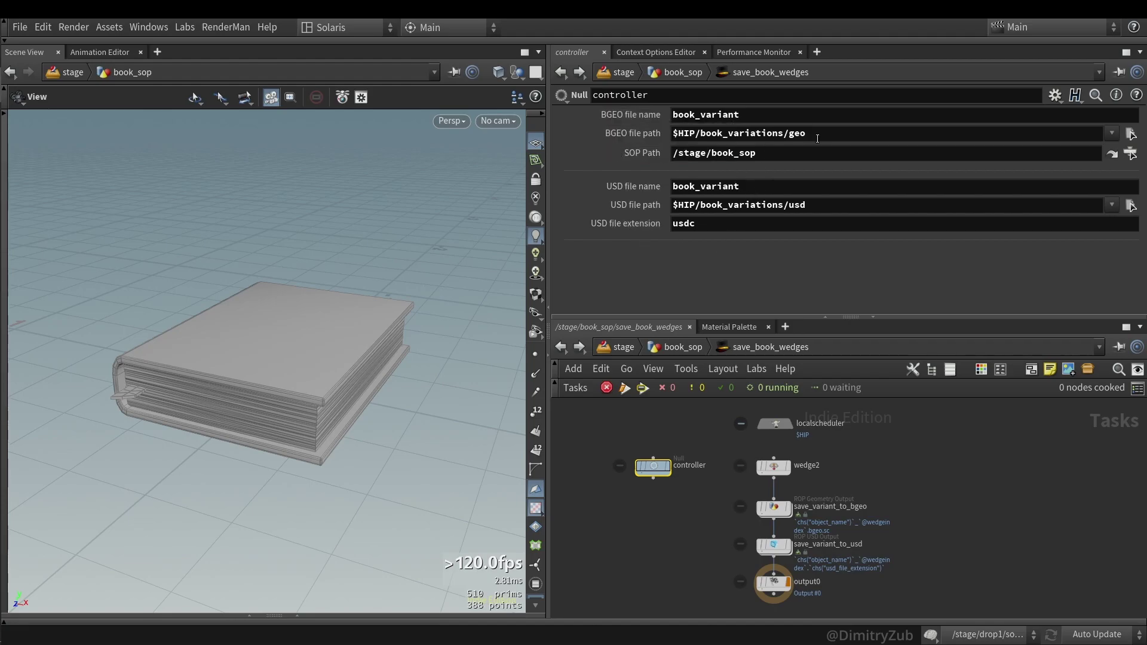
left_click_drag(820, 138, 674, 137)
left_click(784, 158)
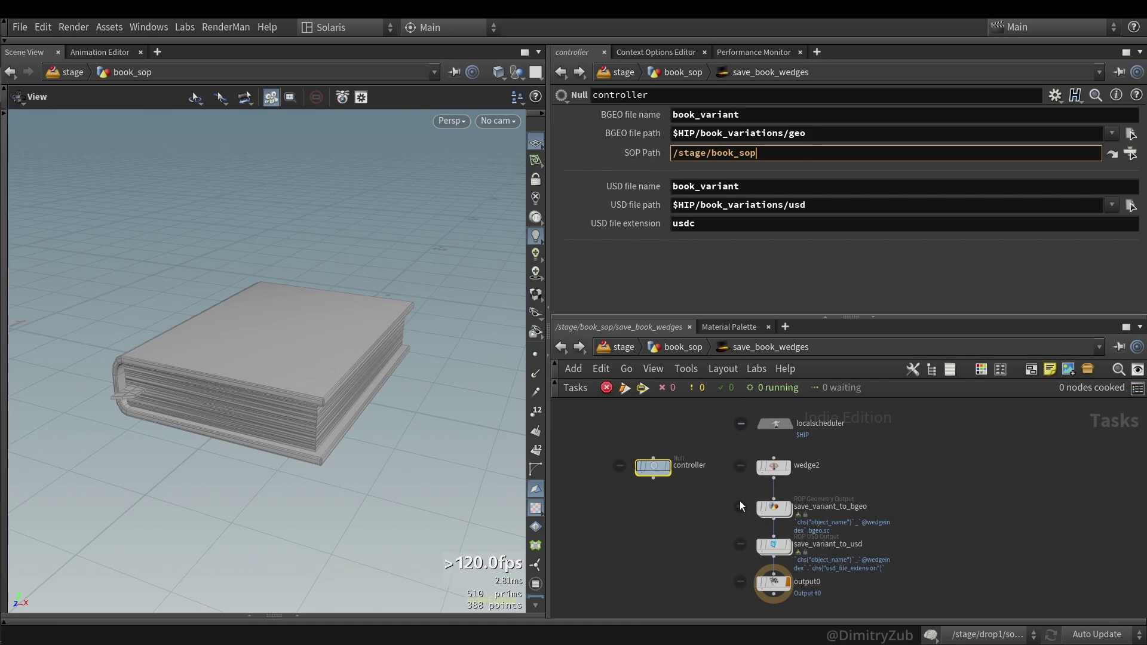
scroll(716, 524, "up", 3)
- Compare save_variant_to_usd's USD file name with save_variant_to_bgeo's Output File settings
left_click(818, 501)
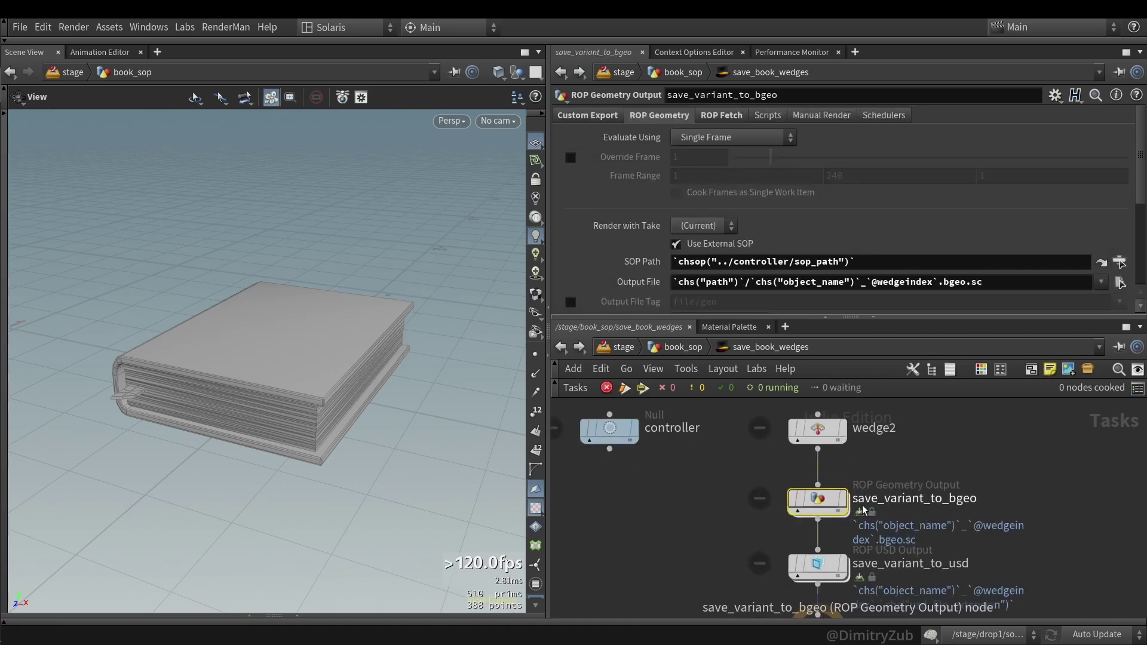
left_click_drag(670, 463, 592, 421)
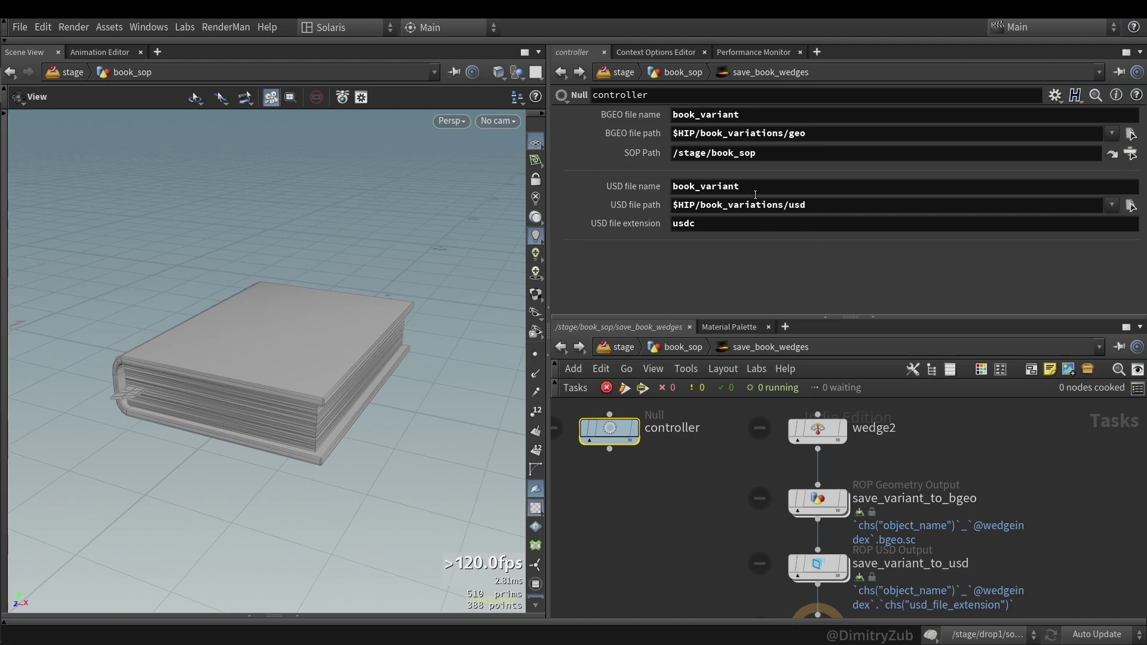
left_click_drag(741, 186, 718, 186)
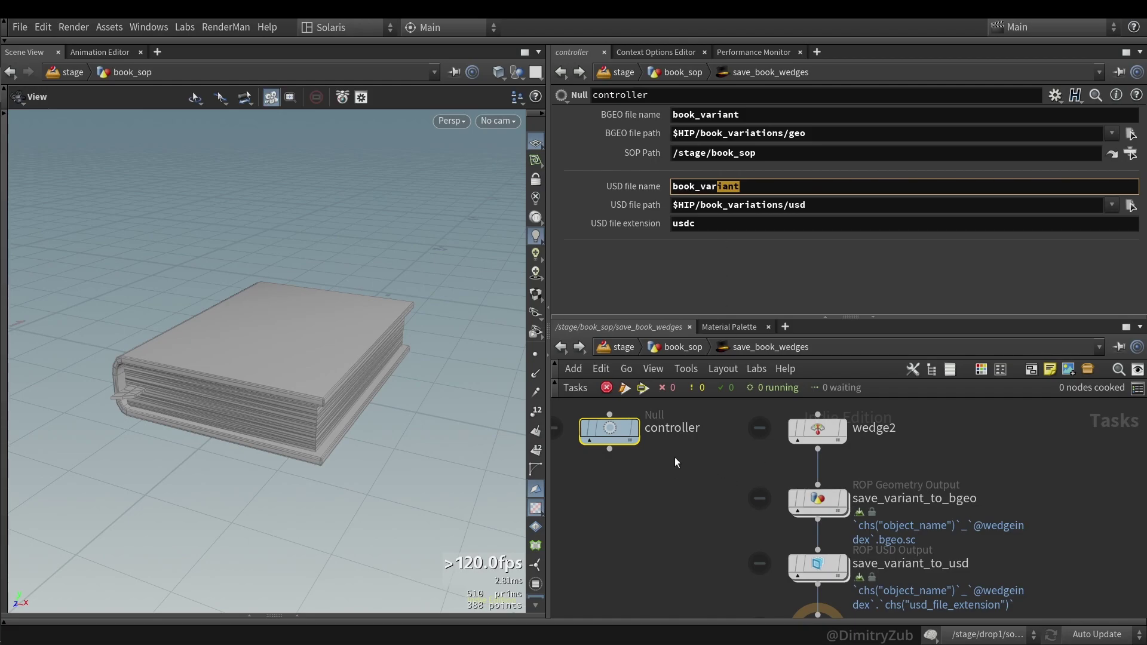
key("Right")
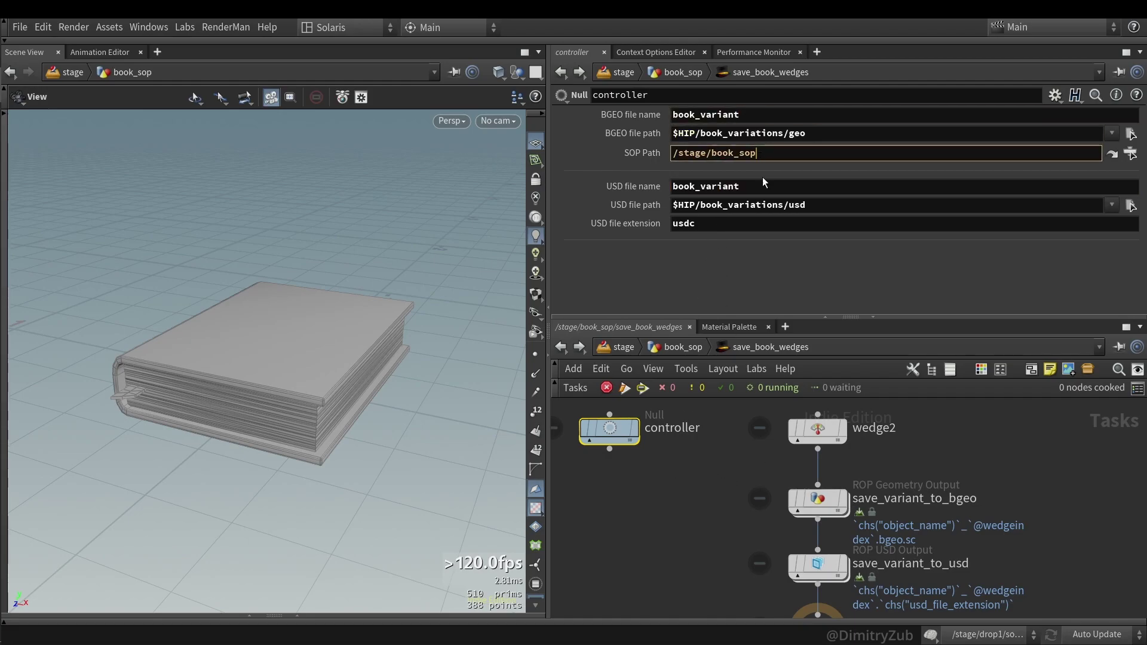
right_click(751, 191)
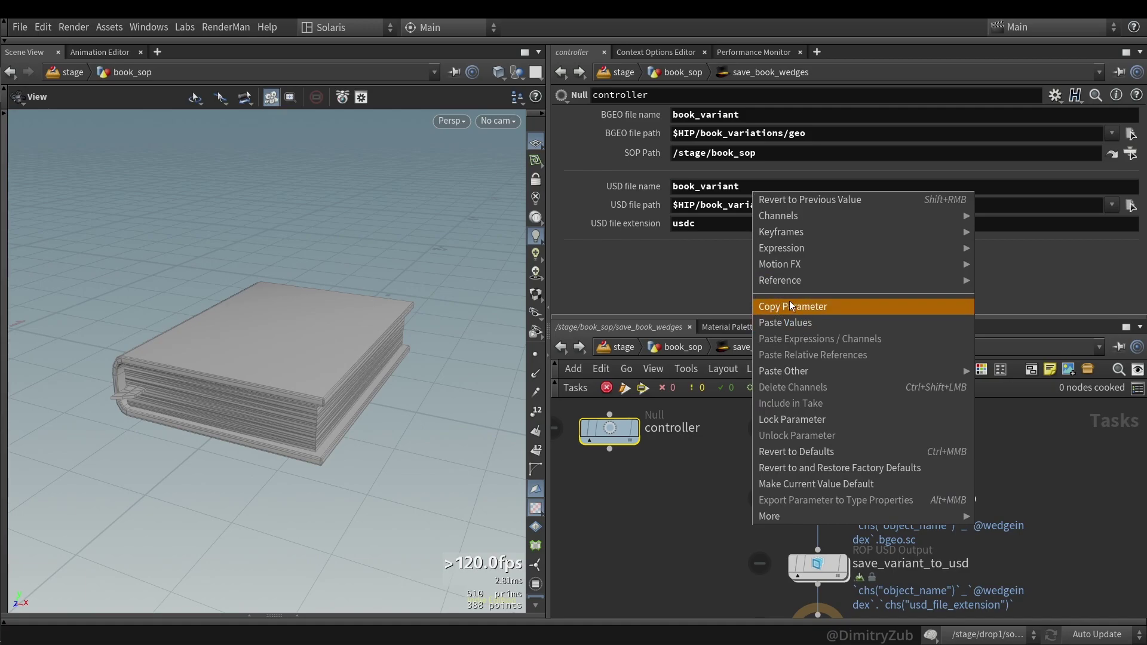
left_click(785, 322)
left_click(810, 442)
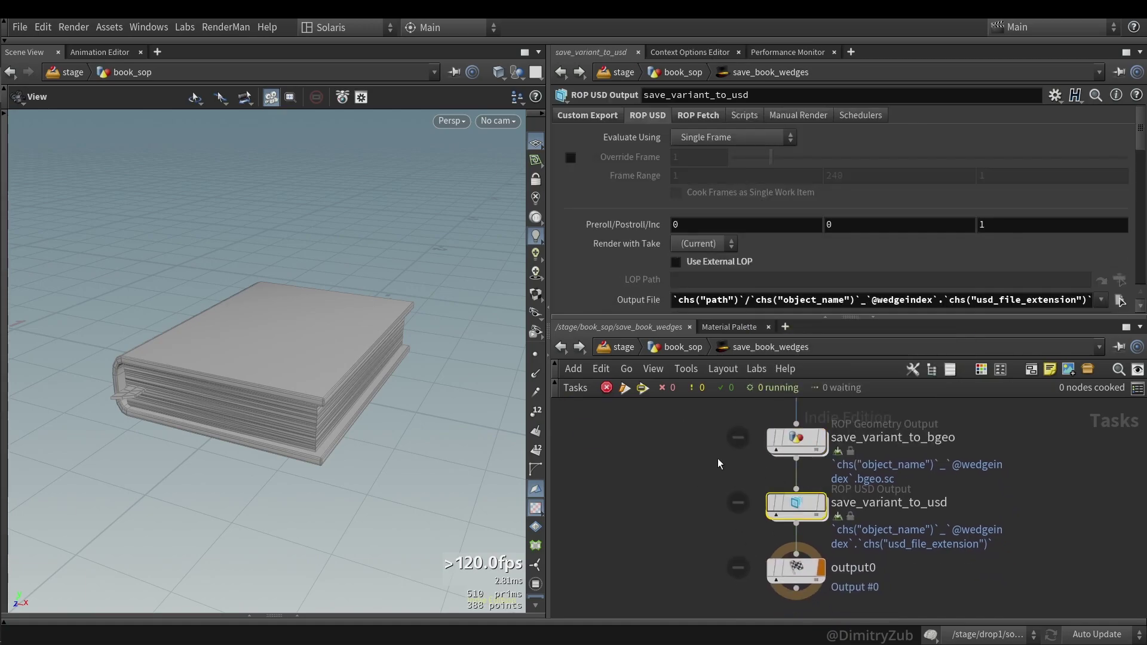
- Frame the TOP network and review wedge2's variant count and scaleY attribute
key("h")
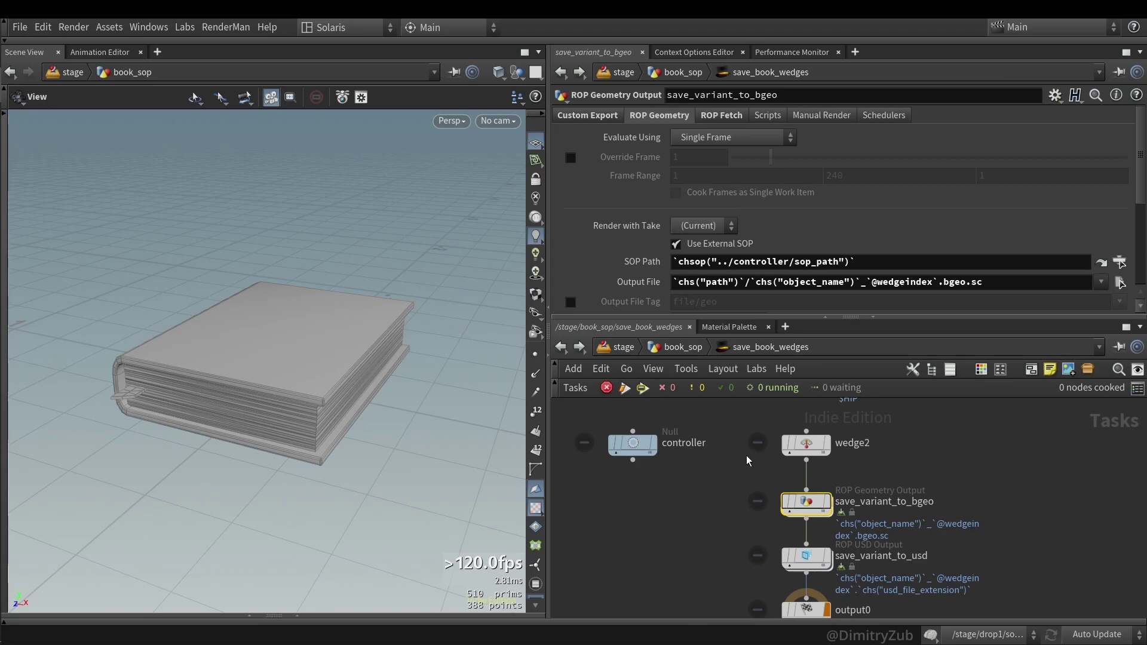
left_click(806, 443)
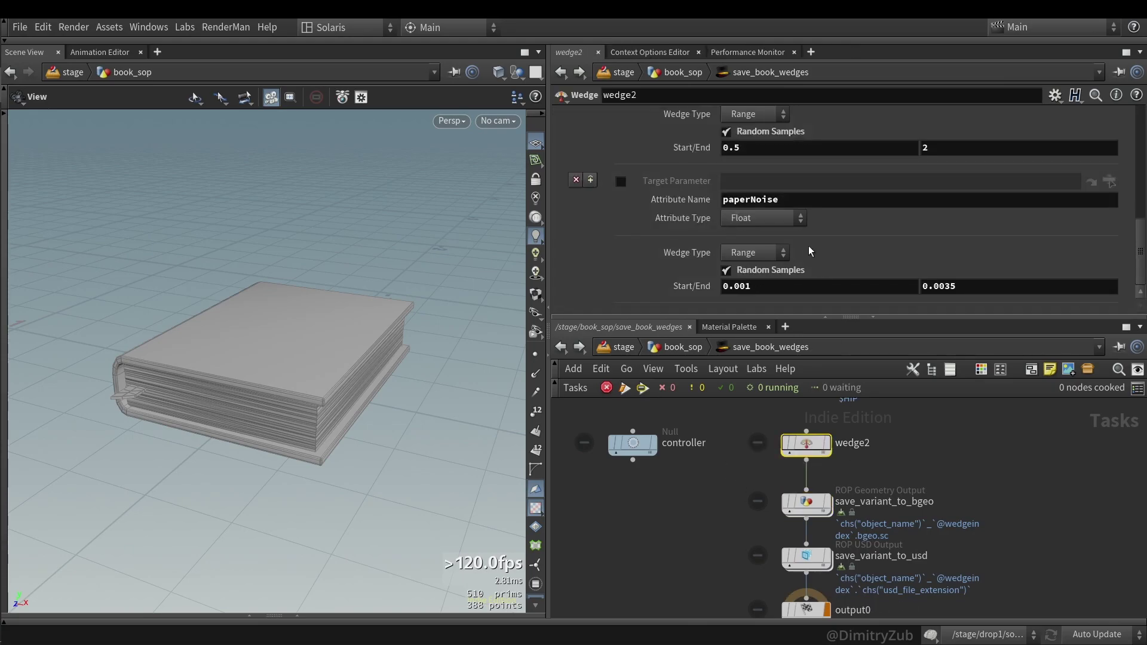
scroll(801, 236, "up", 3)
scroll(801, 221, "up", 6)
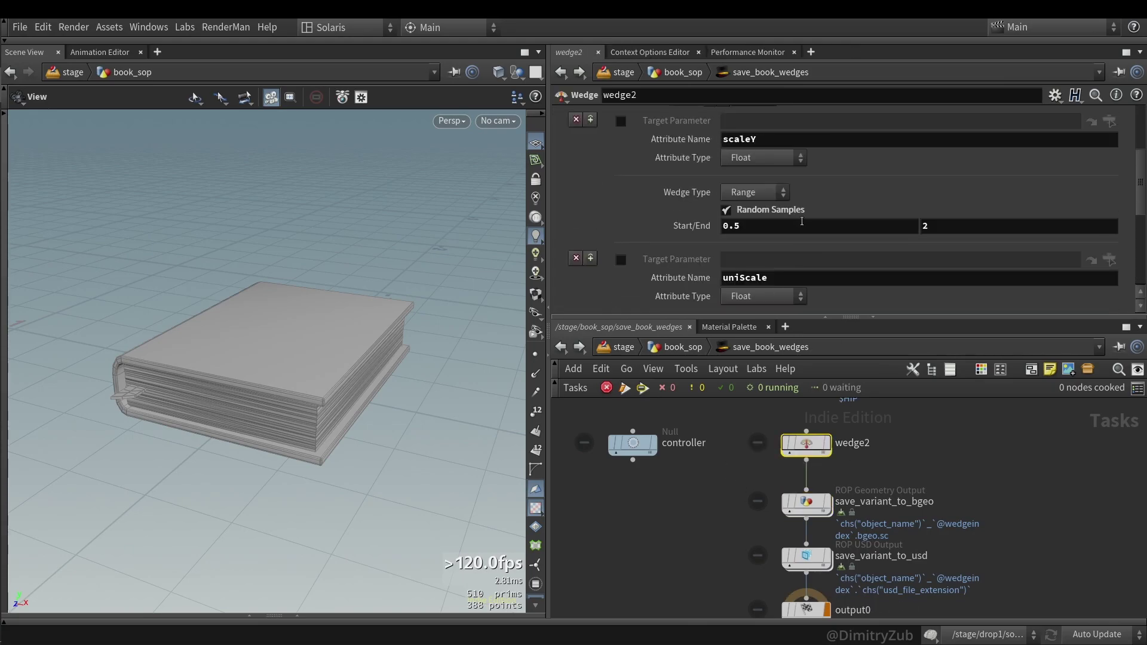
left_click(698, 137)
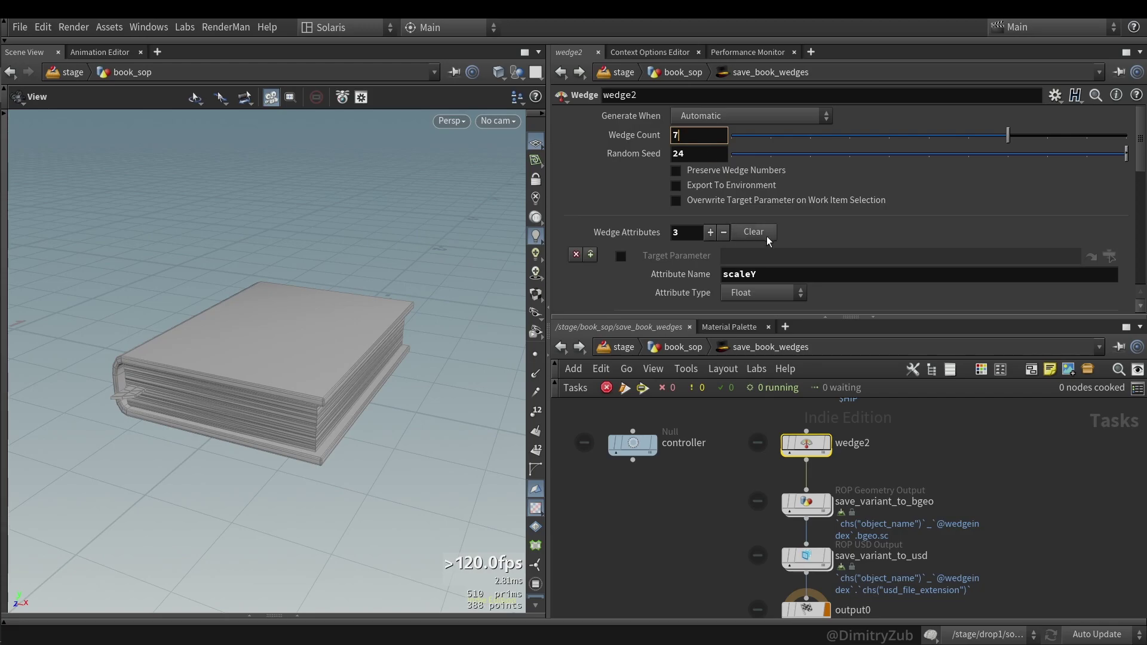
scroll(767, 235, "down", 1)
double_click(744, 215)
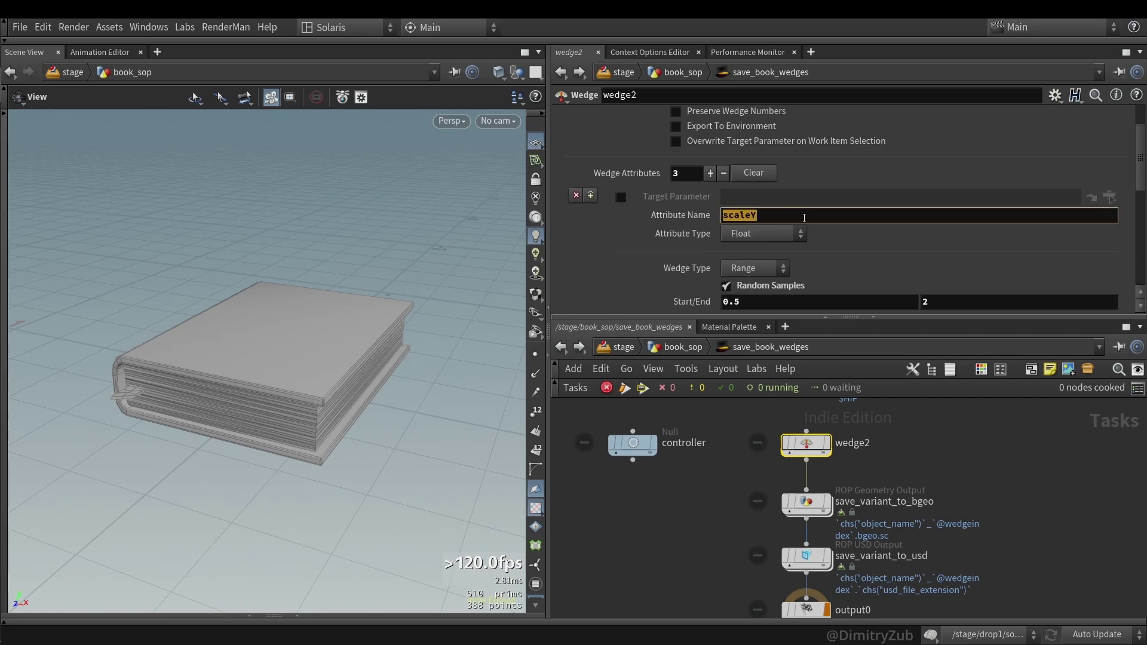
- Check transform3 in book_sop, then go back inside save_book_wedges
left_click(560, 347)
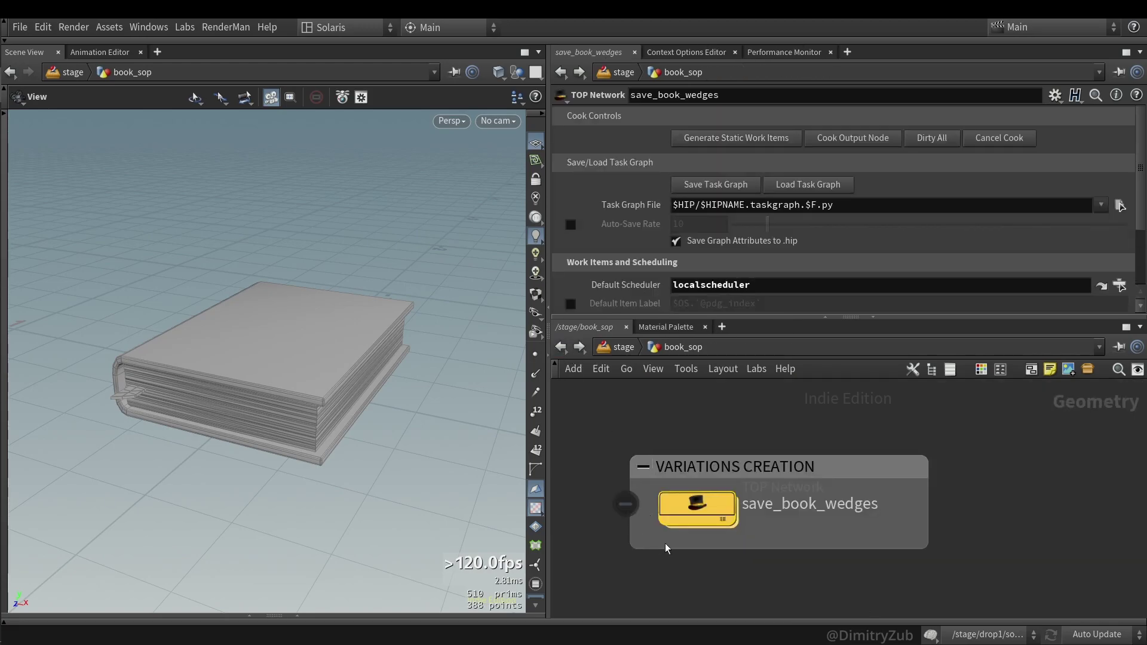
left_click(826, 491)
scroll(816, 504, "up", 2)
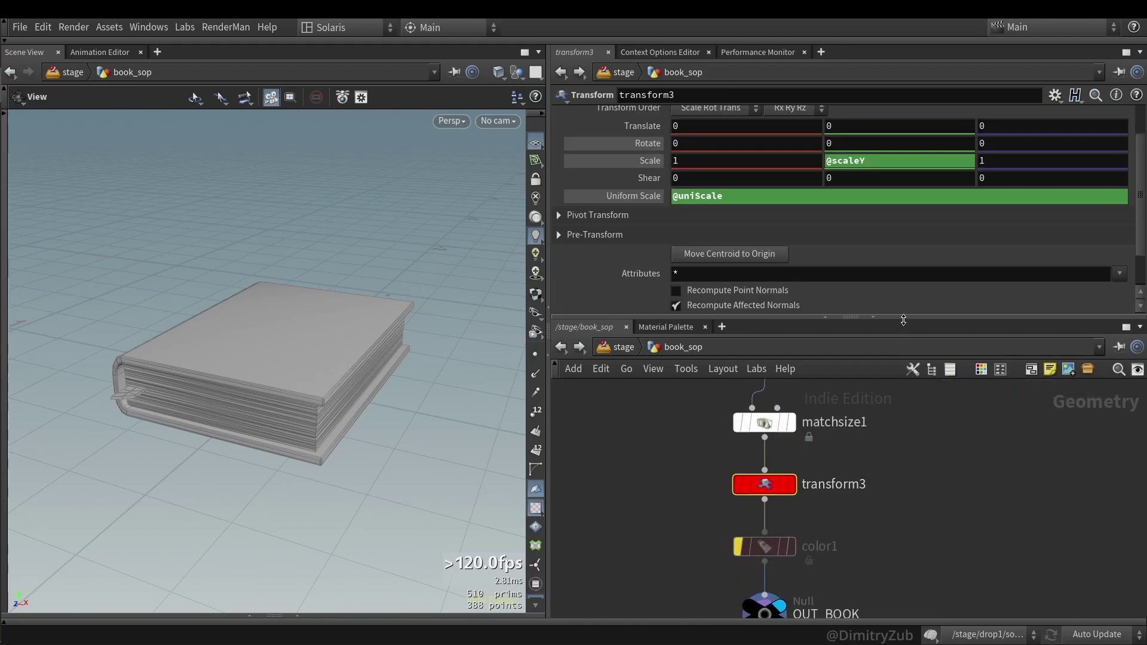
scroll(870, 447, "down", 2)
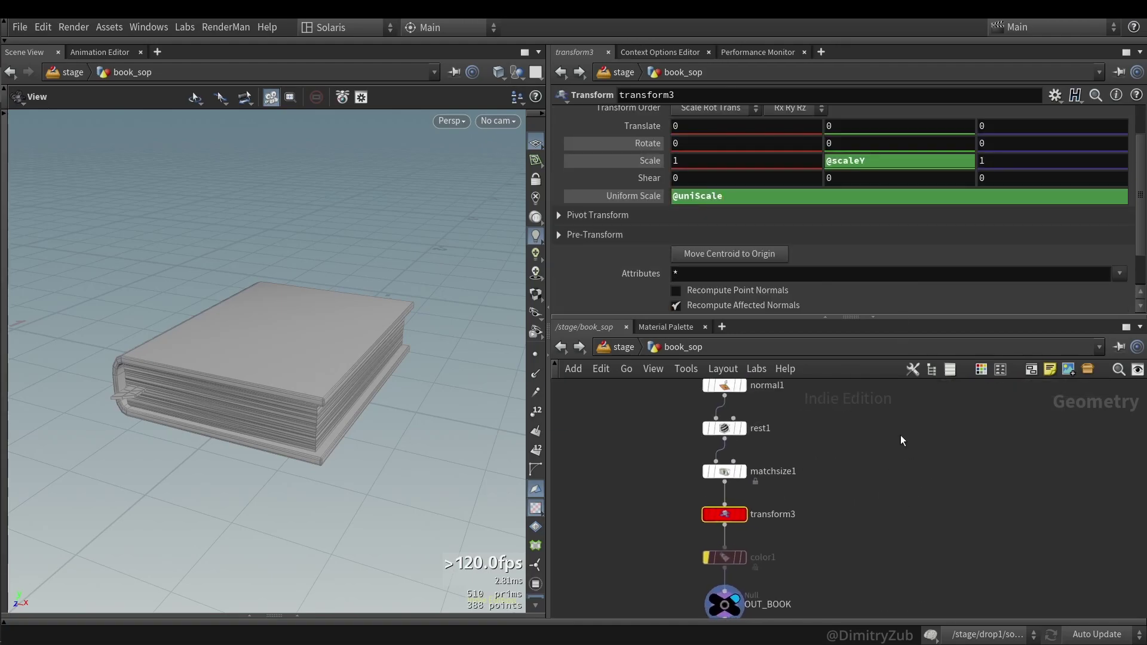
left_click(826, 403)
double_click(826, 404)
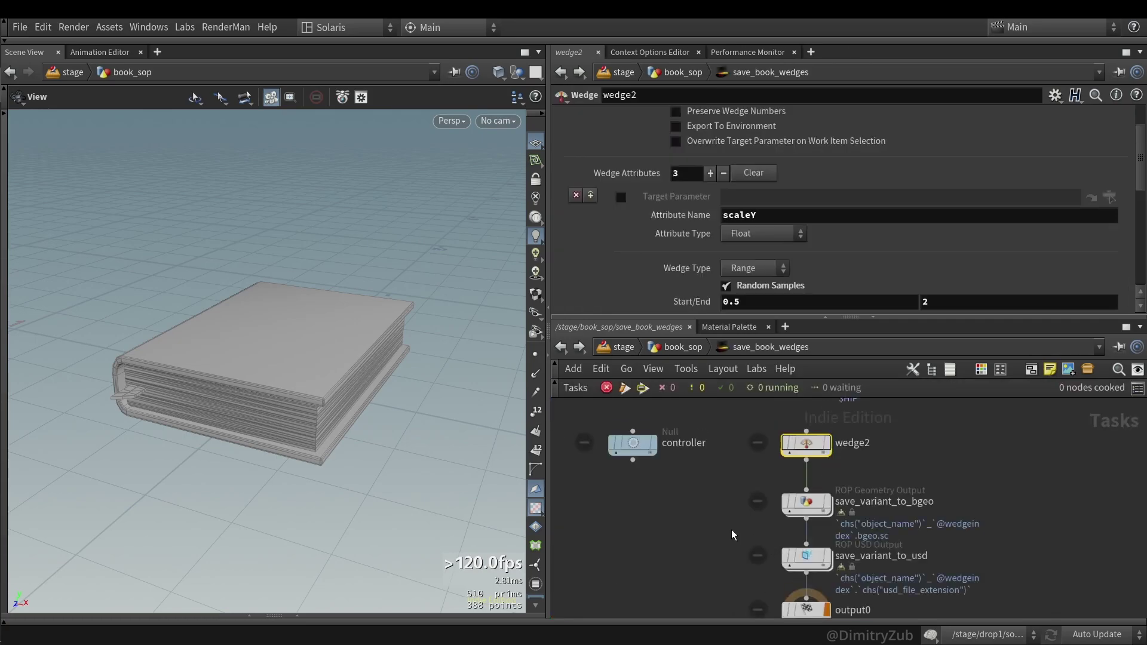
scroll(850, 218, "down", 2)
- Review the scaleY wedge as a range from 0.5 to 2
left_click(752, 231)
left_click(752, 230)
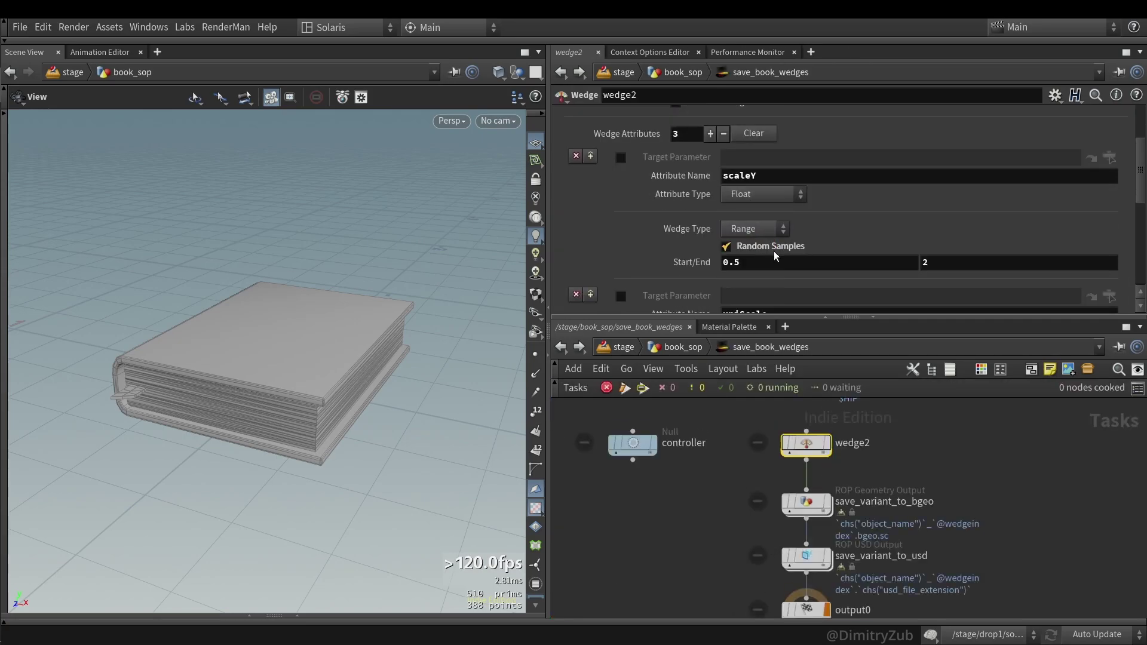
left_click(741, 263)
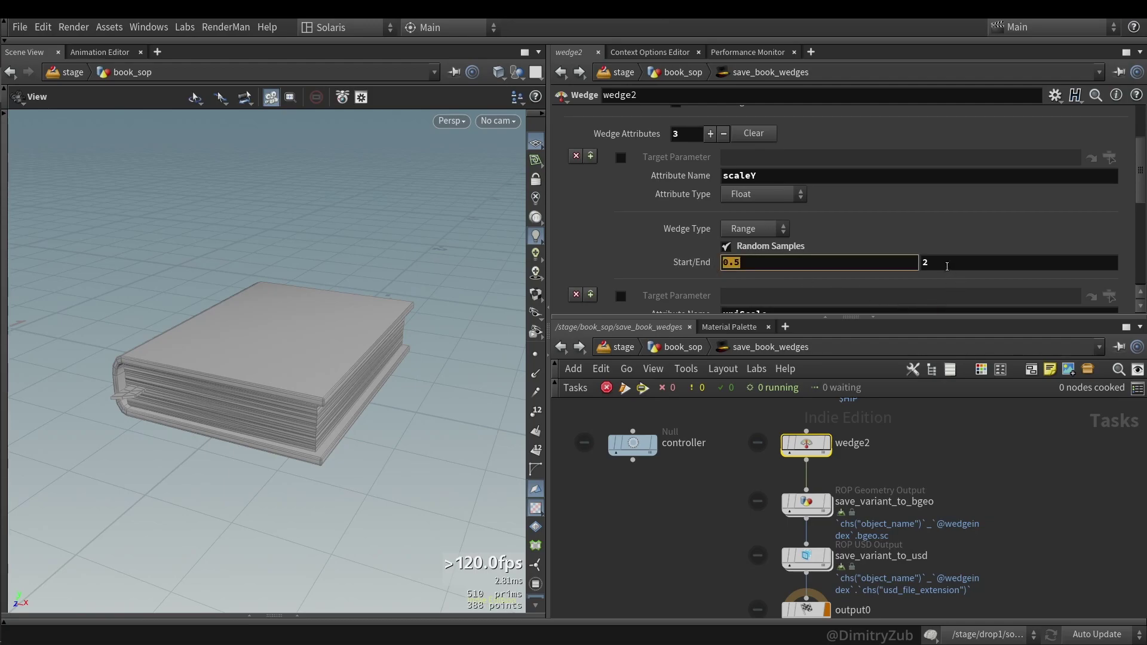
left_click(947, 266)
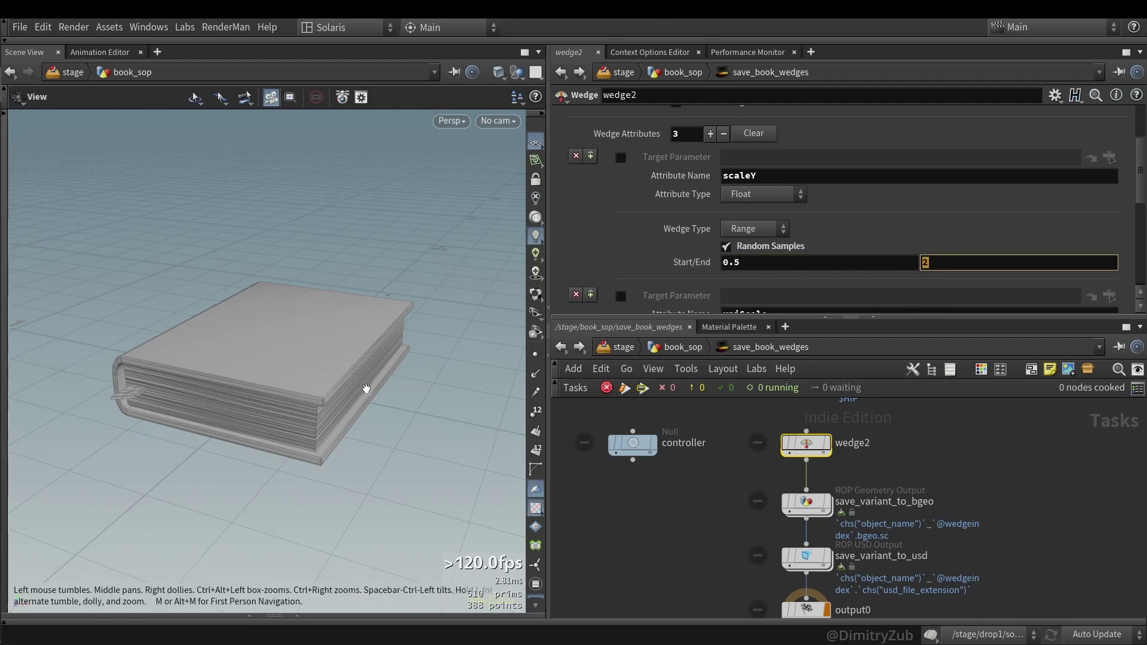
left_click_drag(363, 414, 340, 415)
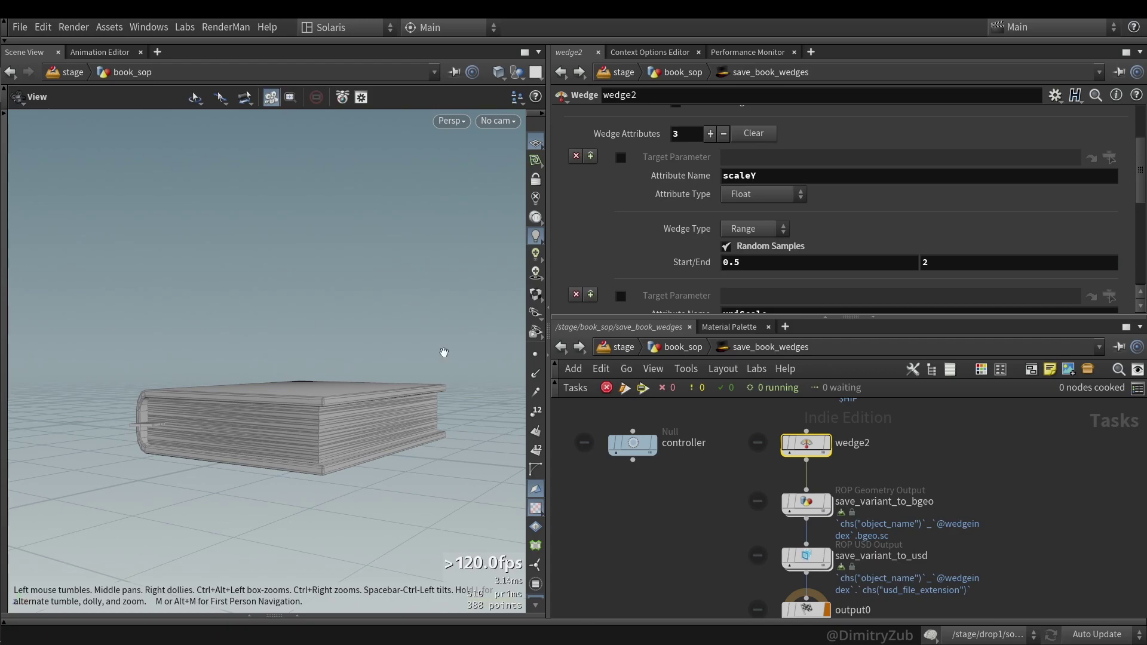
left_click_drag(457, 392, 423, 398)
left_click_drag(346, 498, 295, 505)
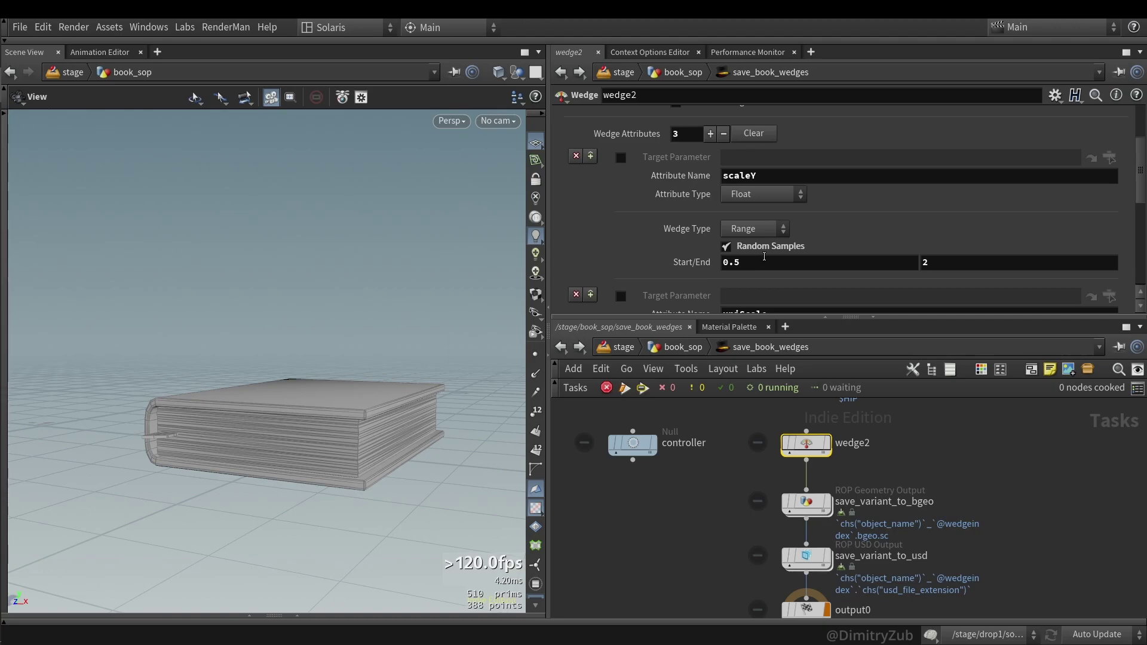
left_click(959, 265)
left_click(768, 263)
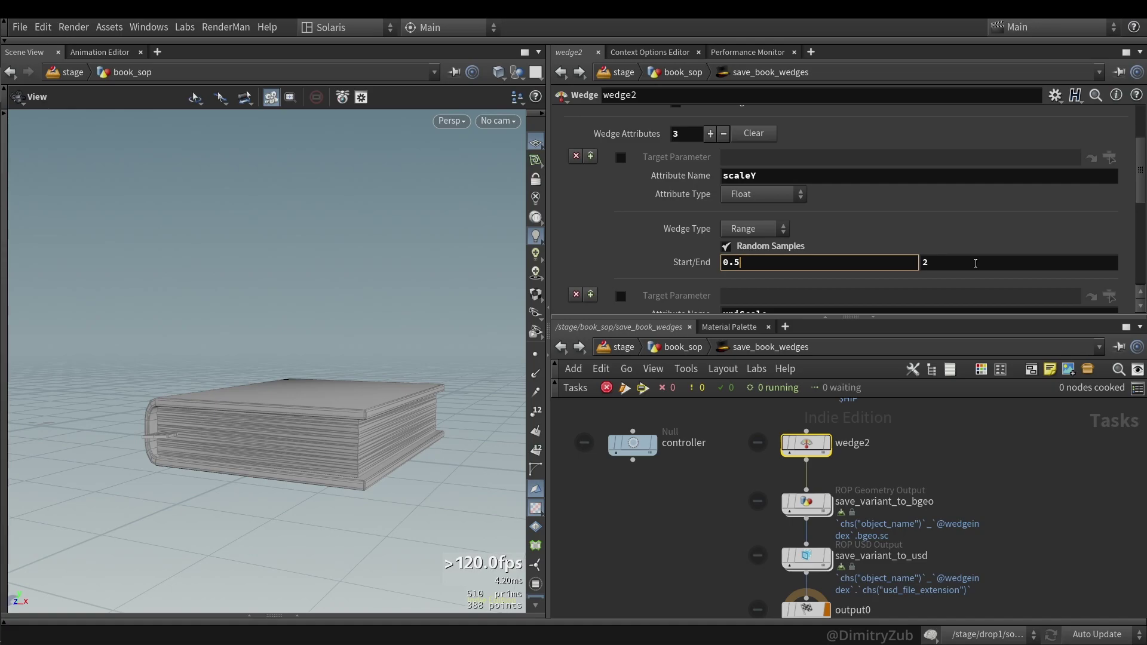
- Review the uniScale wedge range of 0.5 to 2
scroll(961, 207, "down", 1)
scroll(962, 207, "down", 3)
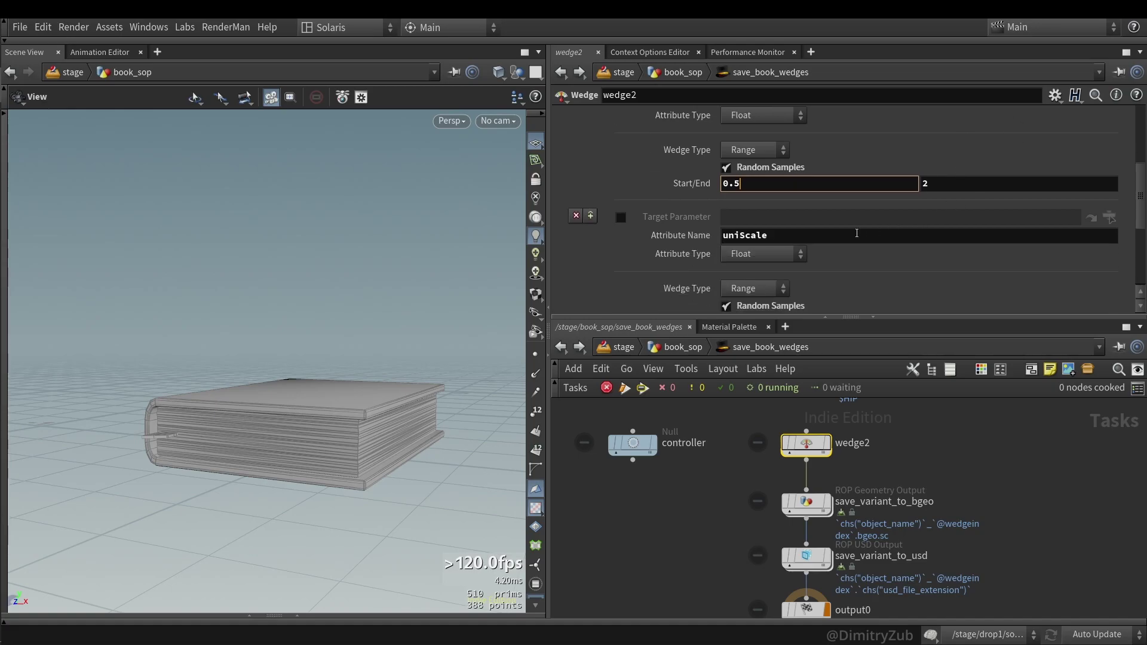
left_click(779, 235)
scroll(671, 254, "down", 4)
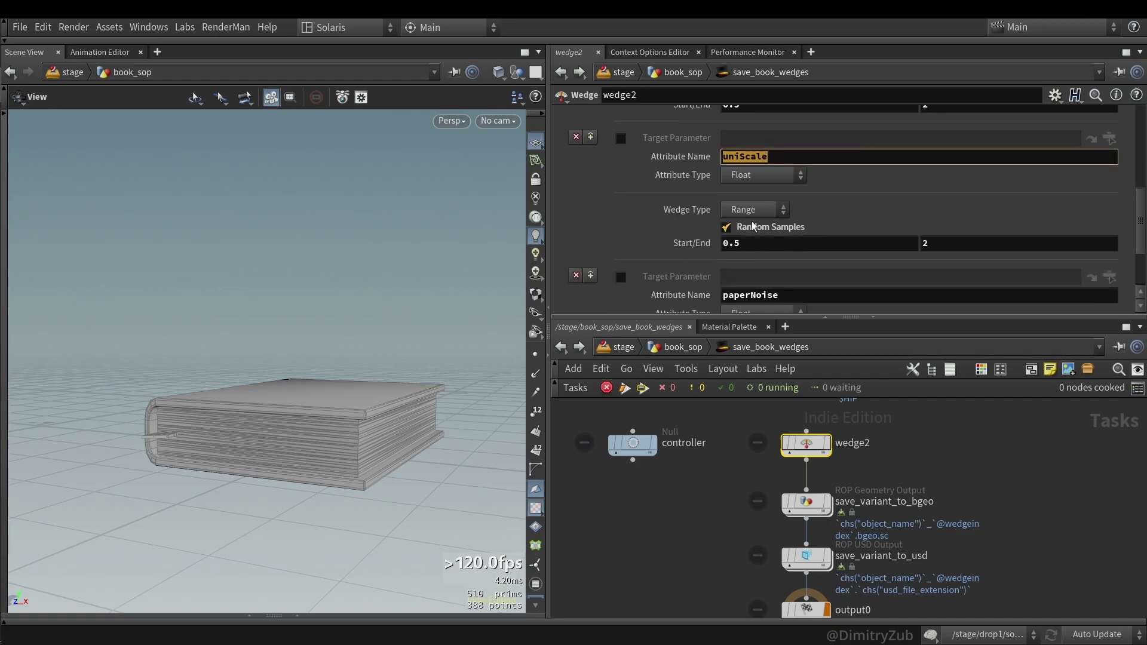
left_click(739, 248)
key("Tab")
- Review the paperNoise wedge range from 0.001 to 0.0035
scroll(824, 269, "down", 2)
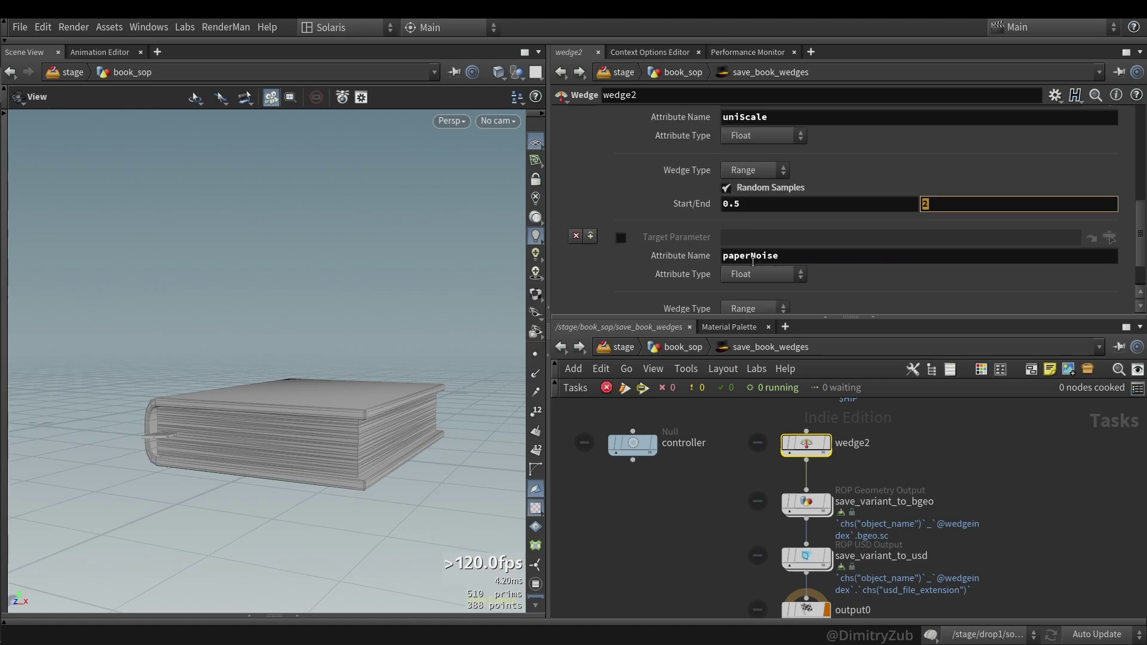
left_click(820, 263)
double_click(821, 262)
scroll(747, 266, "down", 3)
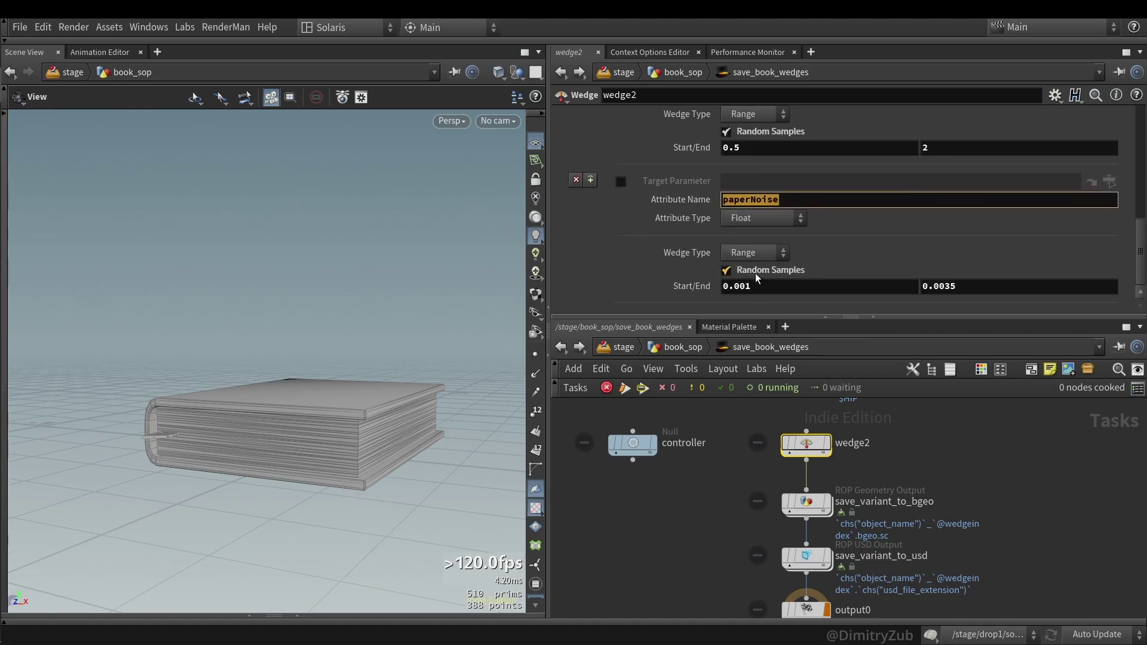
key("Tab")
key("Tab")
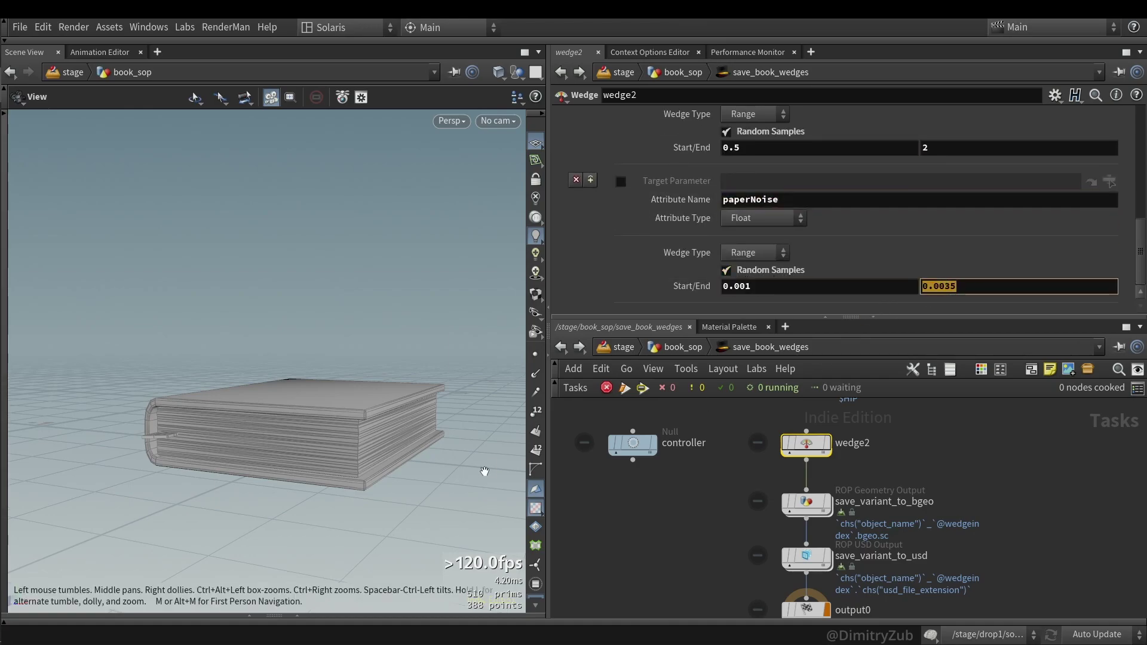
left_click(666, 518)
- Select save_variant_to_bgeo and show its Custom Export Object Name and Save Path parameters
middle_click_drag(690, 553, 680, 532)
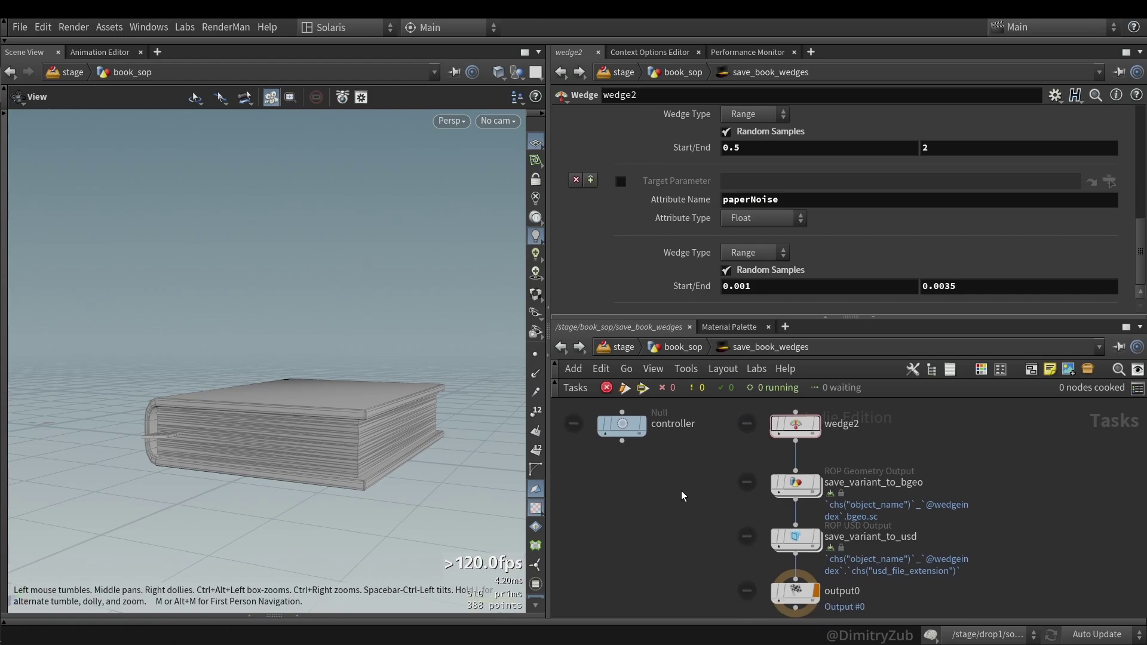
left_click_drag(701, 494, 851, 482)
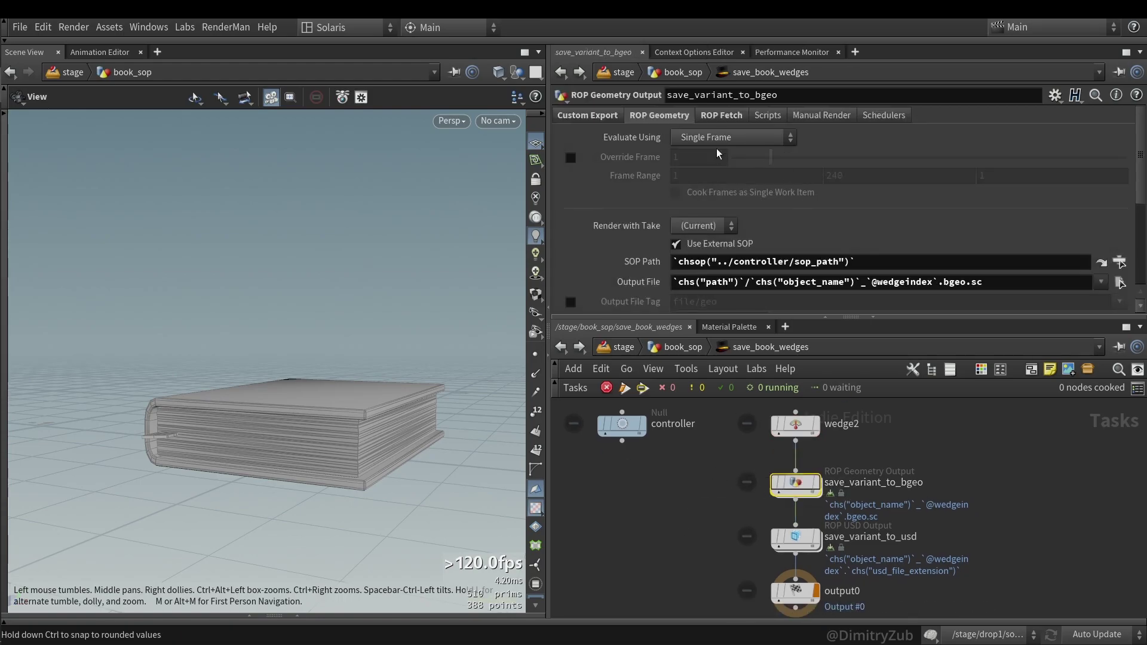
left_click(582, 116)
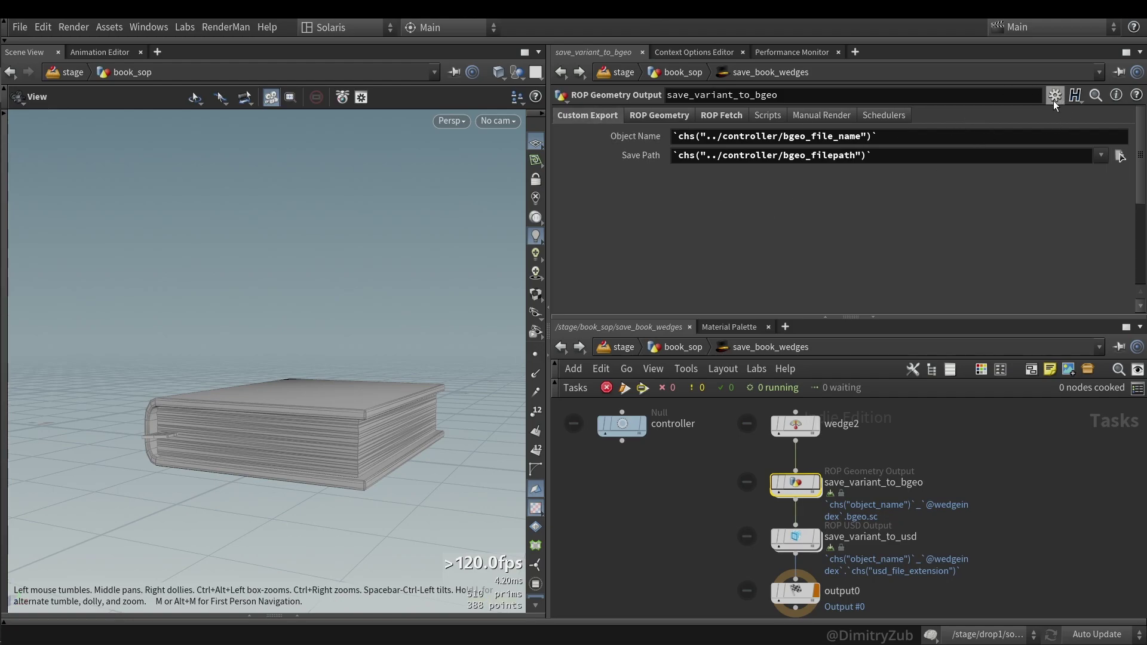
left_click(1054, 96)
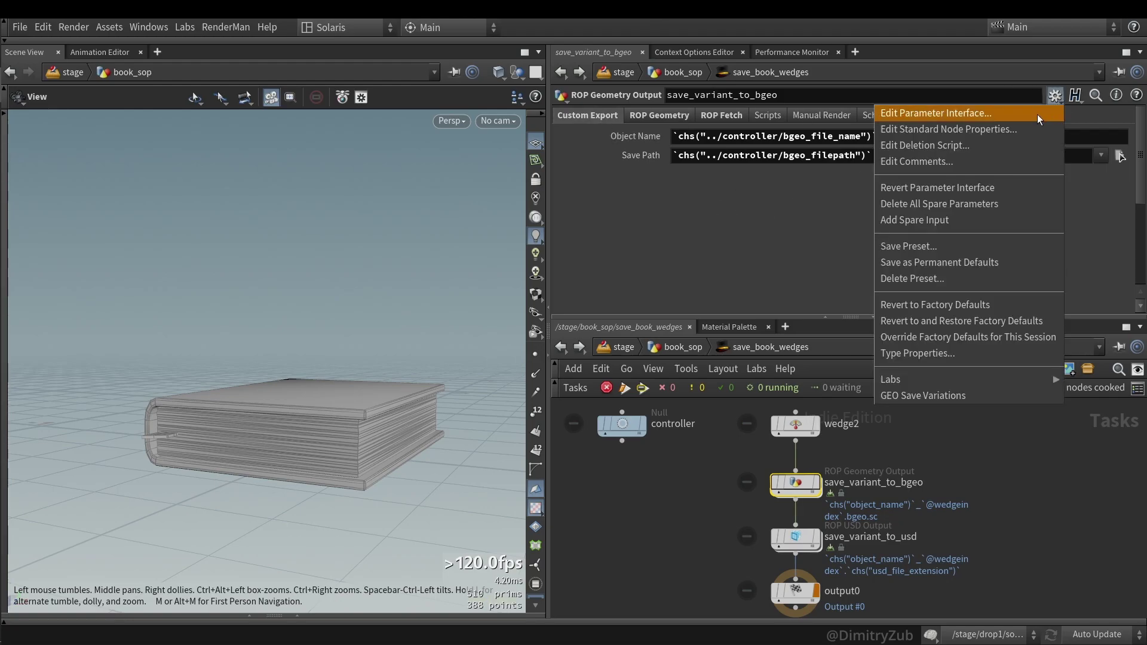
- Inspect the Custom Export folder, String-type Object Name and File-type Save Path definitions
left_click(1035, 112)
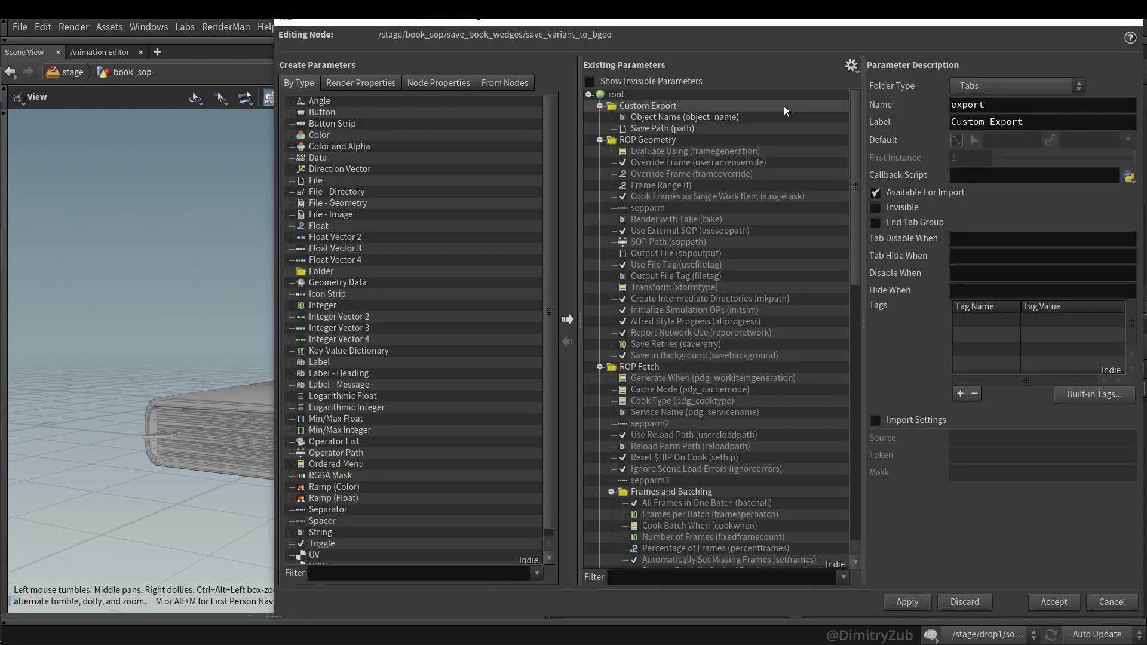
left_click(688, 105)
left_click_drag(332, 274, 720, 121)
left_click(723, 119)
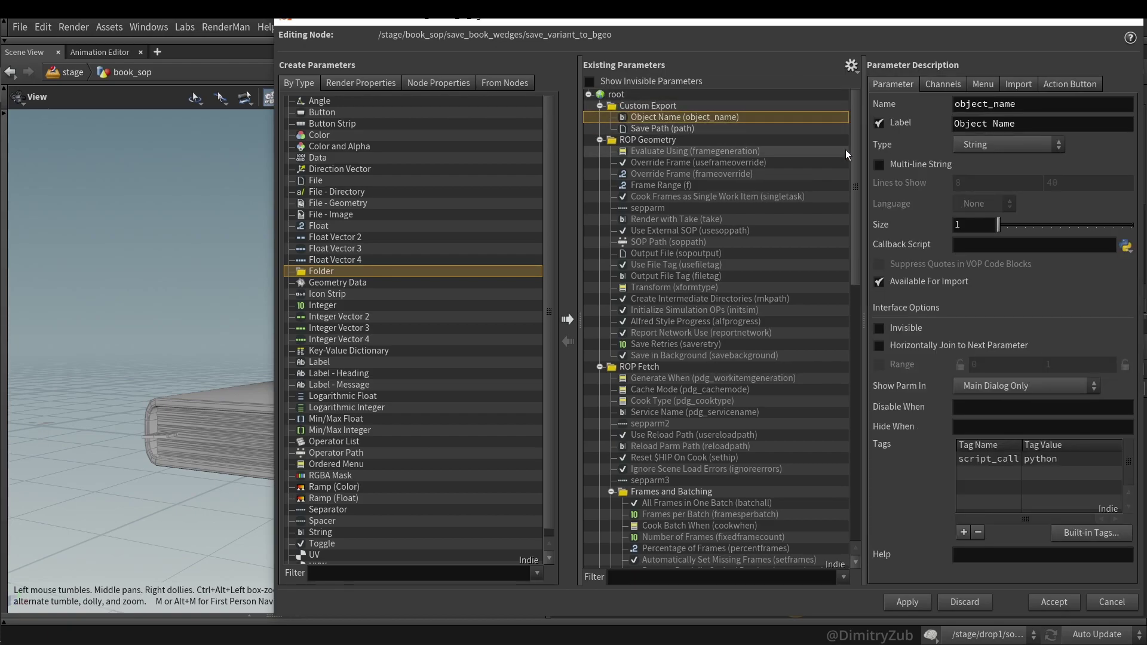
left_click(335, 534)
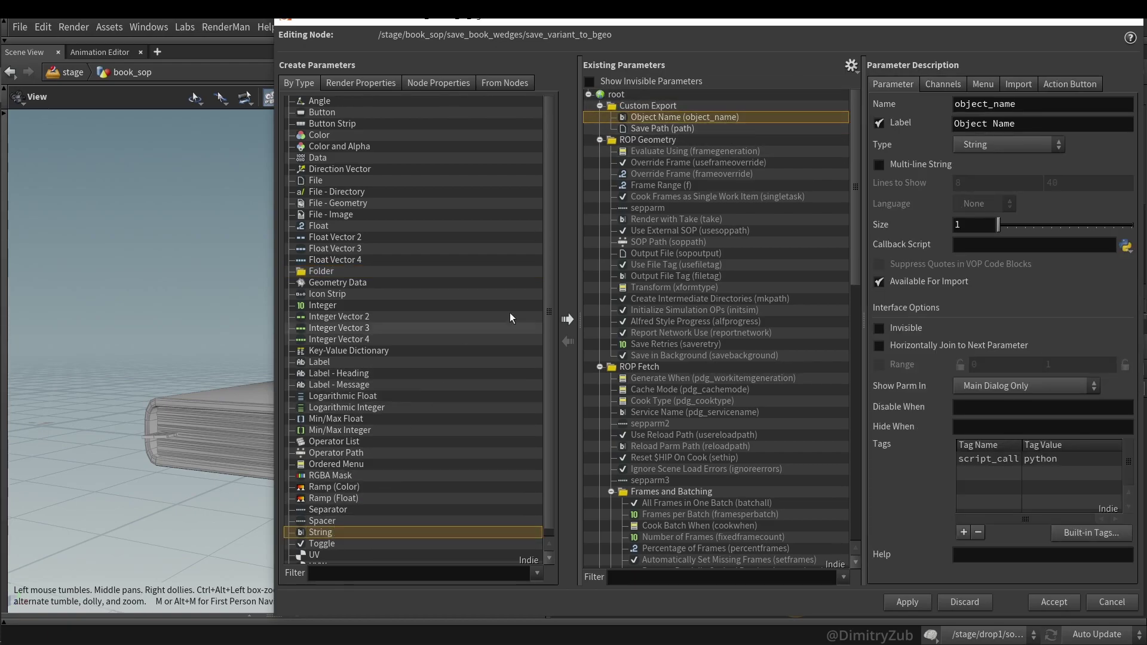
left_click(690, 129)
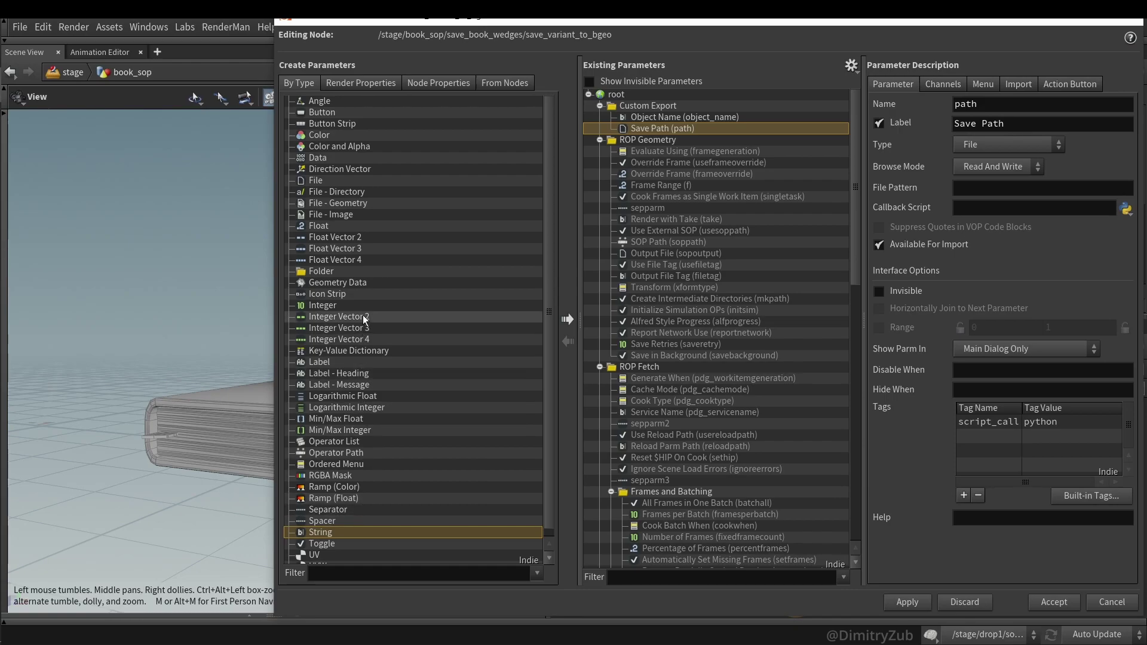
left_click(356, 190)
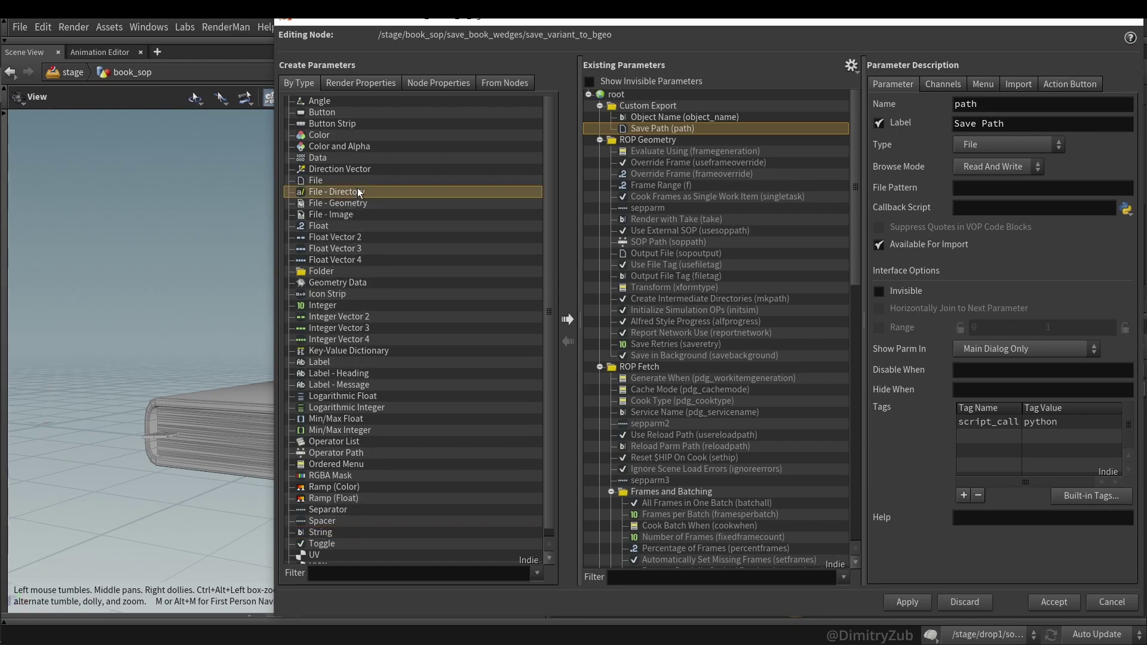
left_click(338, 181)
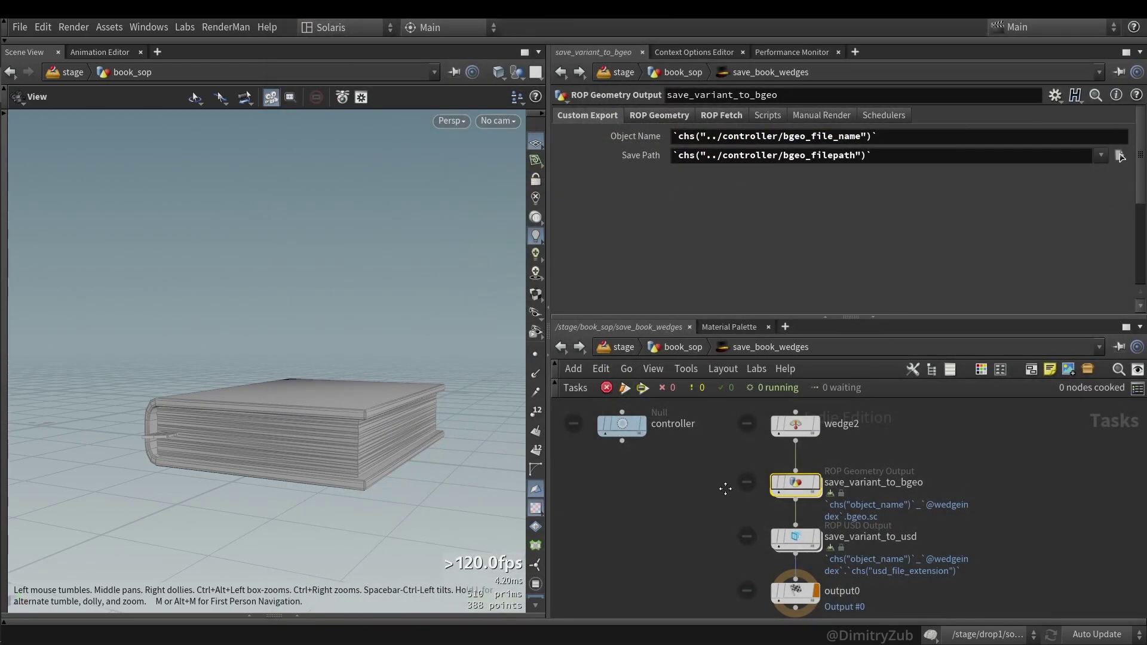
- Compare the controller's file name and path with save_variant_to_bgeo's Object Name
mouse_move(725, 489)
middle_mouse_down()
mouse_move(684, 493)
mouse_move(707, 479)
middle_mouse_up()
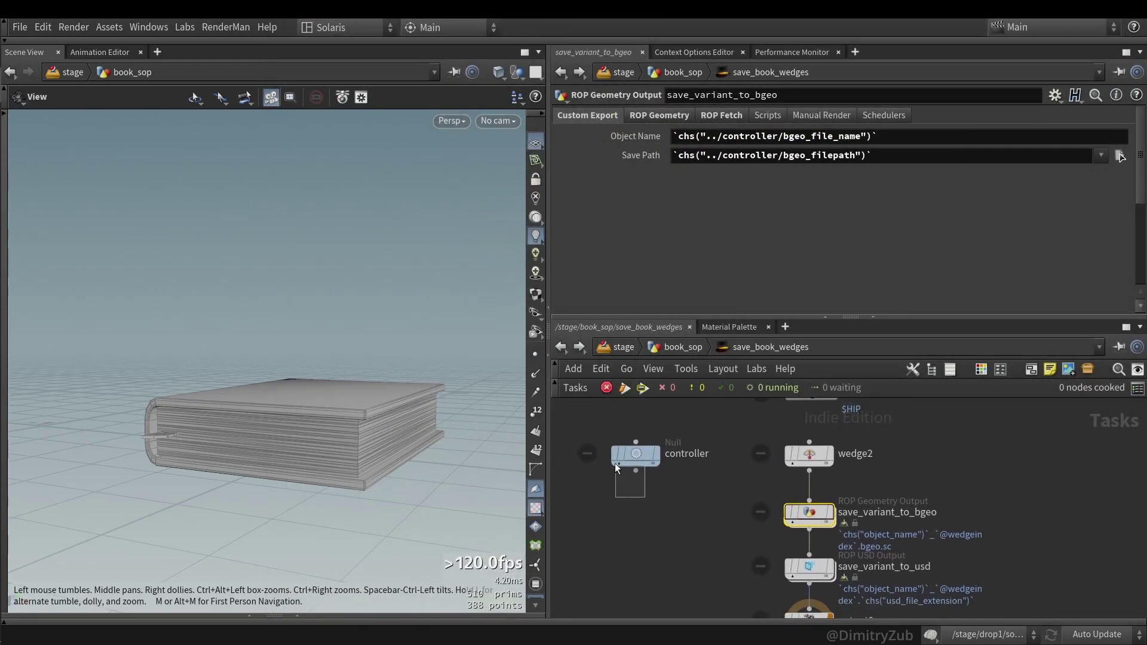
left_click_drag(613, 461, 601, 441)
left_click(636, 453)
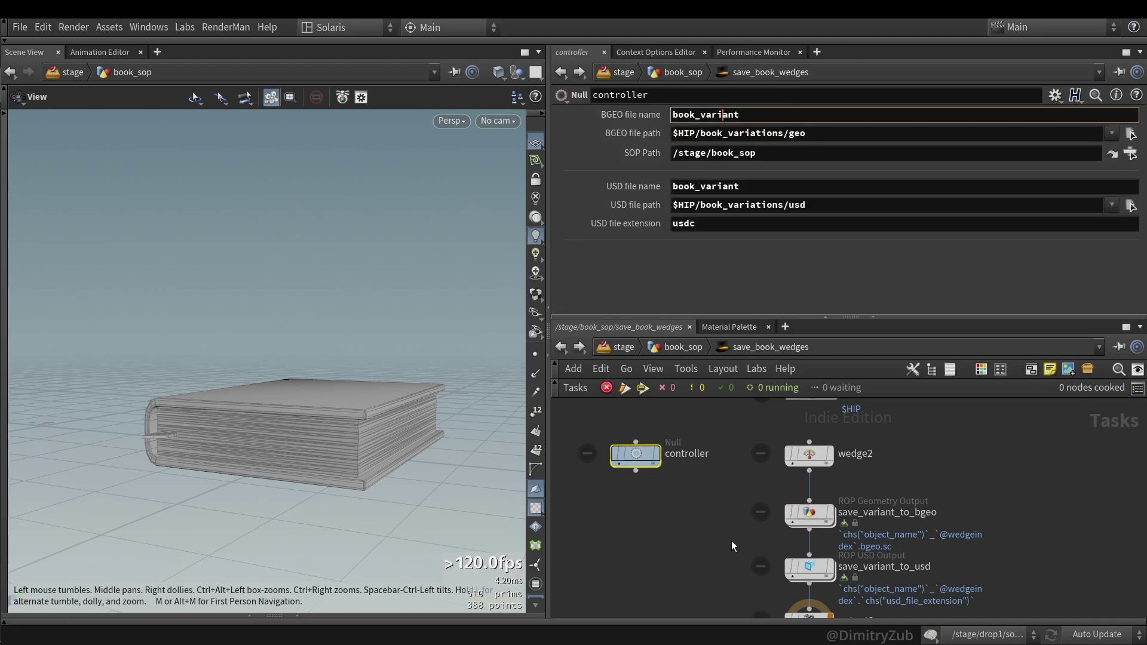
left_click(810, 514)
right_click(706, 136)
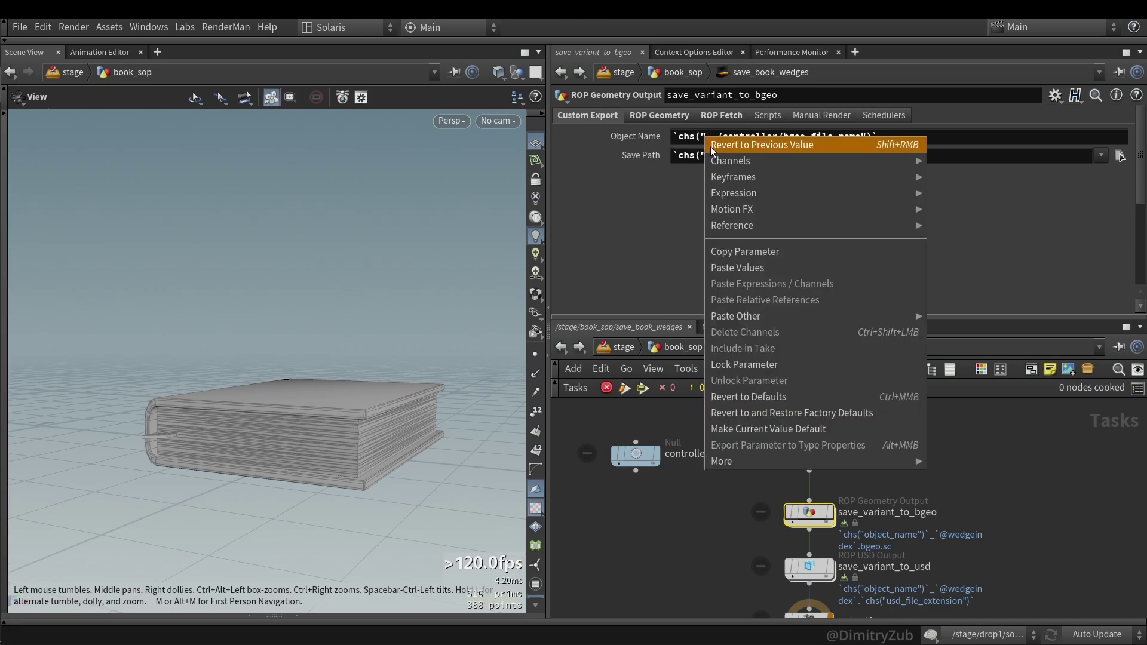
left_click(733, 253)
- Trace the Output File's path, object_name and wedgeindex parts, then select wedge2
left_click(654, 155)
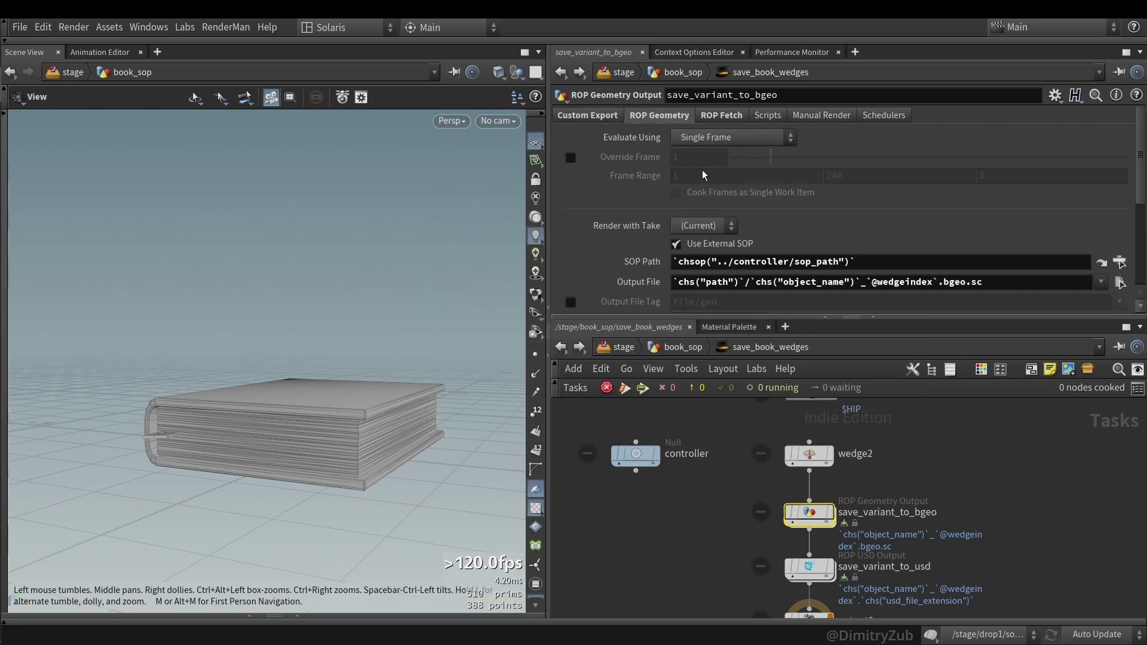
scroll(726, 286, "down", 1)
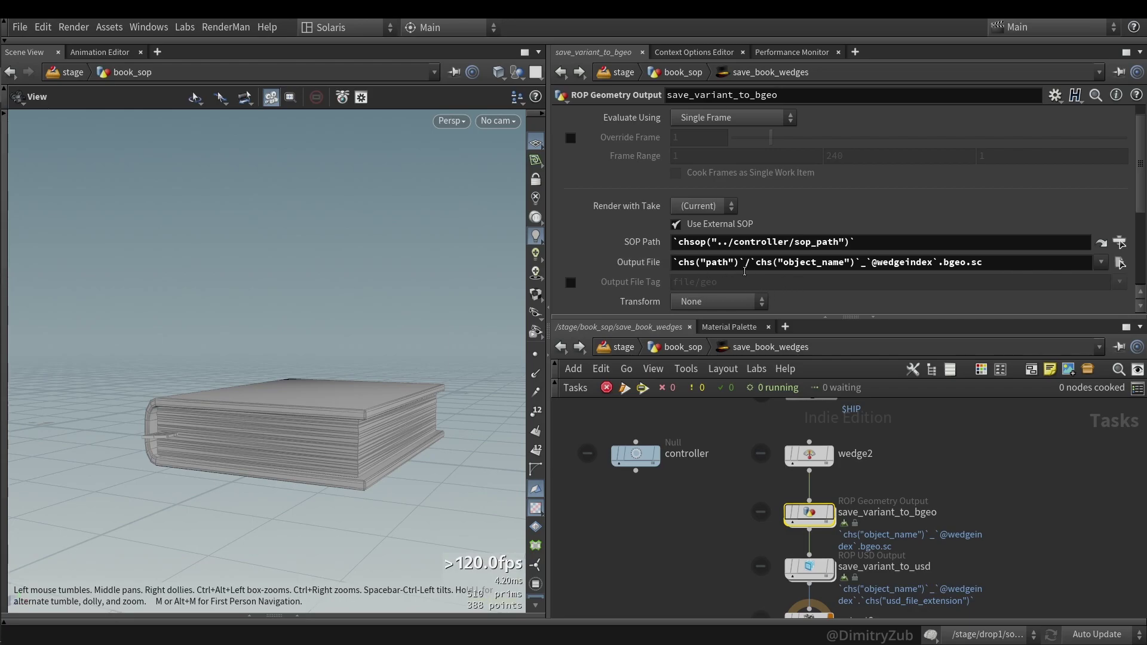
left_click(743, 267)
left_click(848, 264)
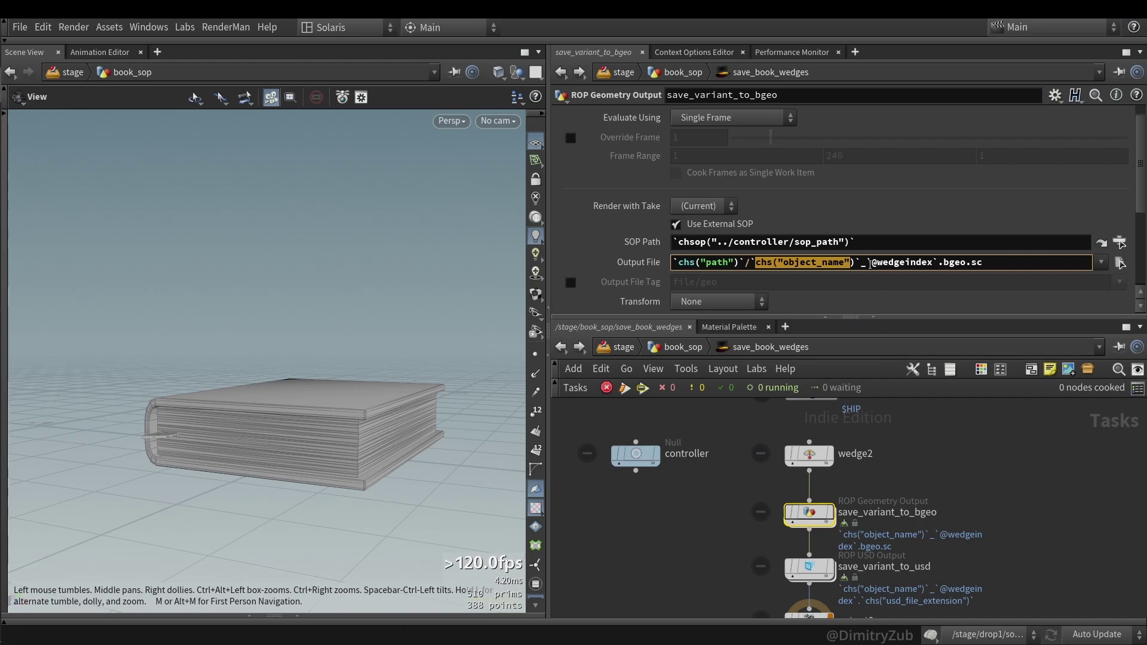
left_click_drag(869, 264, 937, 269)
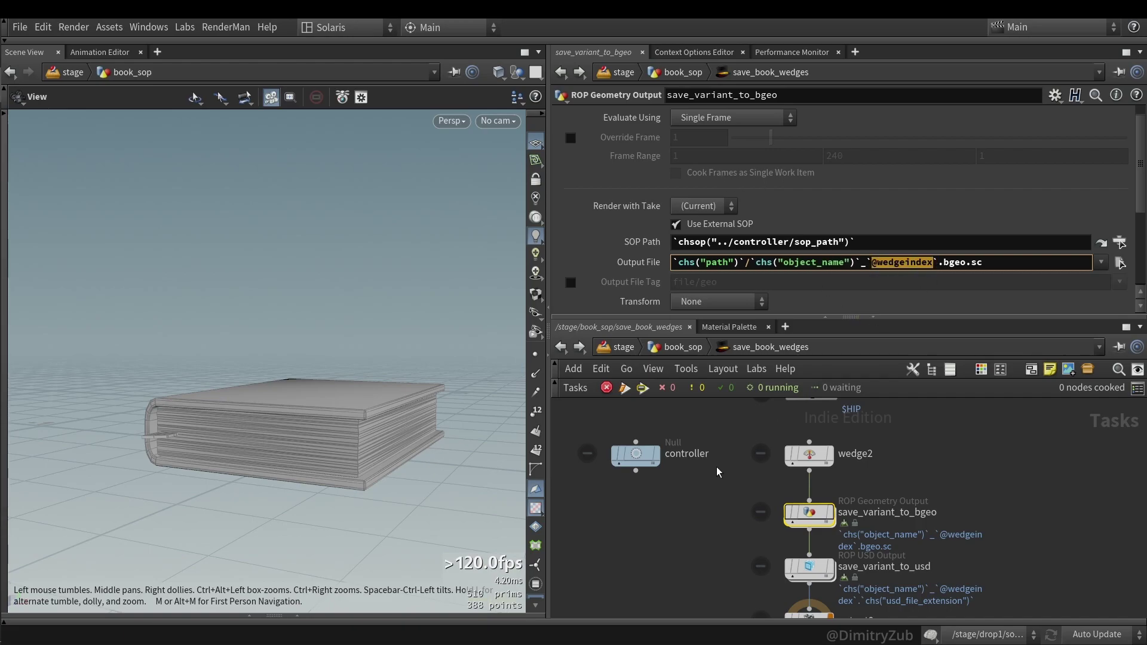
left_click(809, 455)
right_click(813, 454)
- Cook wedge2 into 7 work items, inspect wedge2_2, and show save_variant_to_bgeo's parameters
left_click(871, 324)
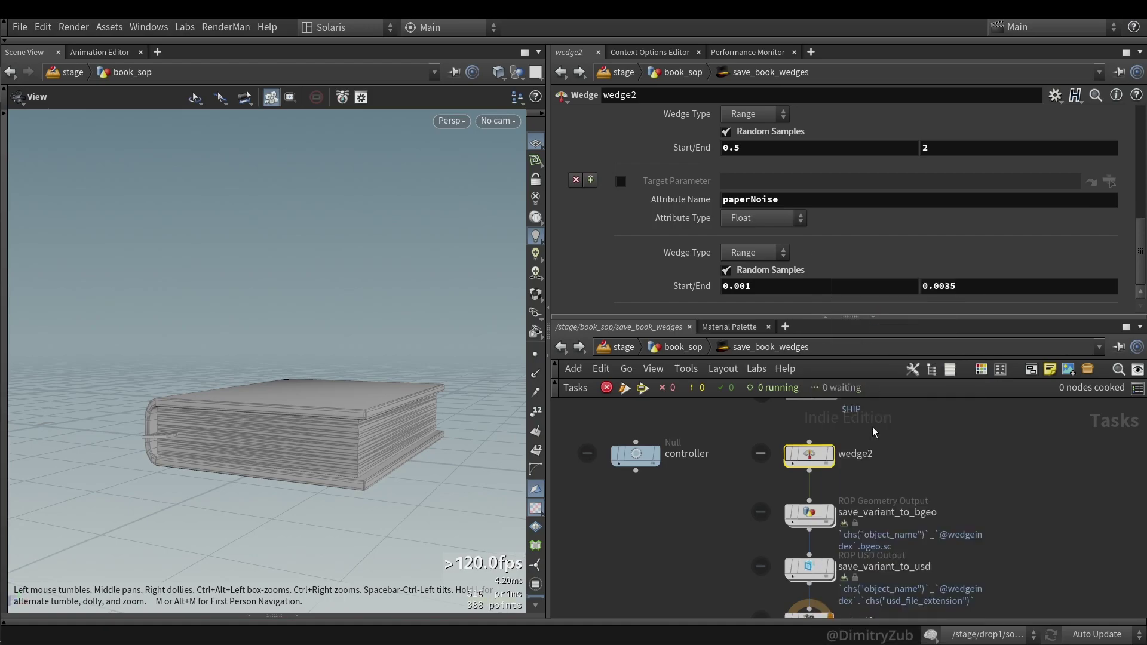
scroll(803, 460, "up", 3)
left_click(766, 462)
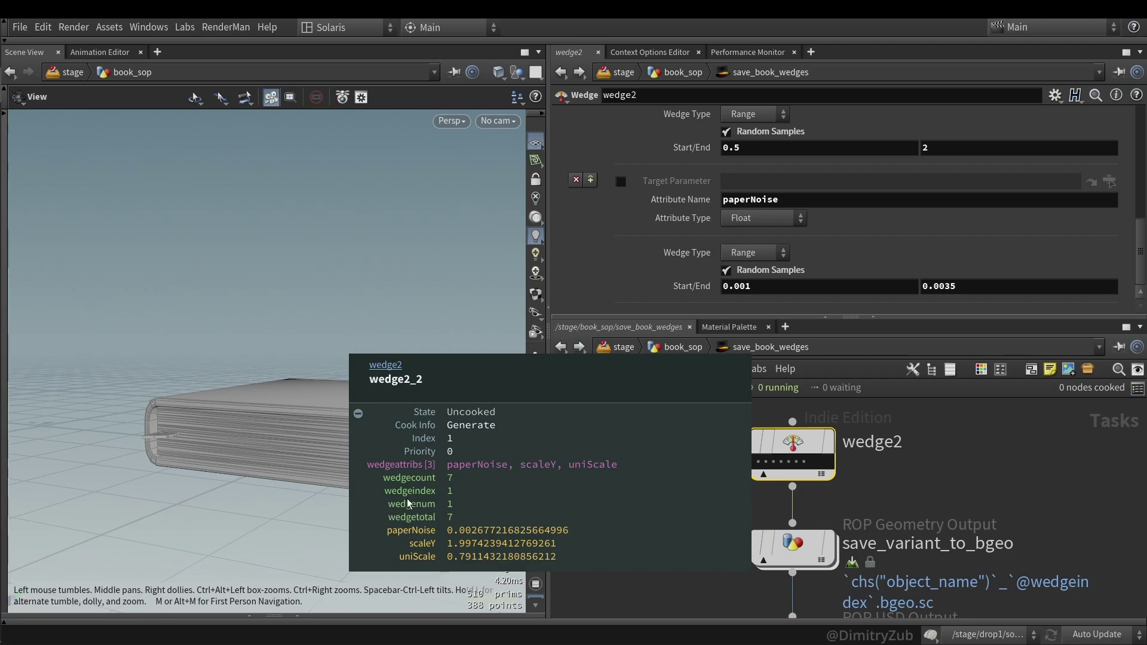
left_click(787, 515)
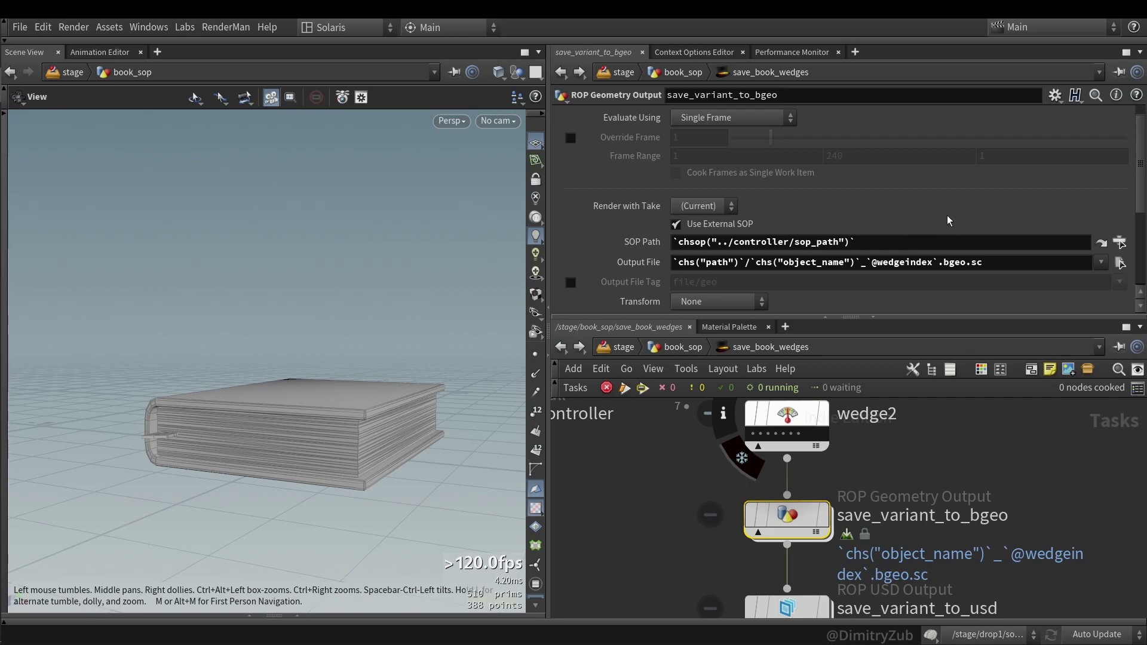
- On save_variant_to_bgeo's ROP Fetch tab, confirm Cache Mode stays on Write Files
scroll(949, 218, "down", 3)
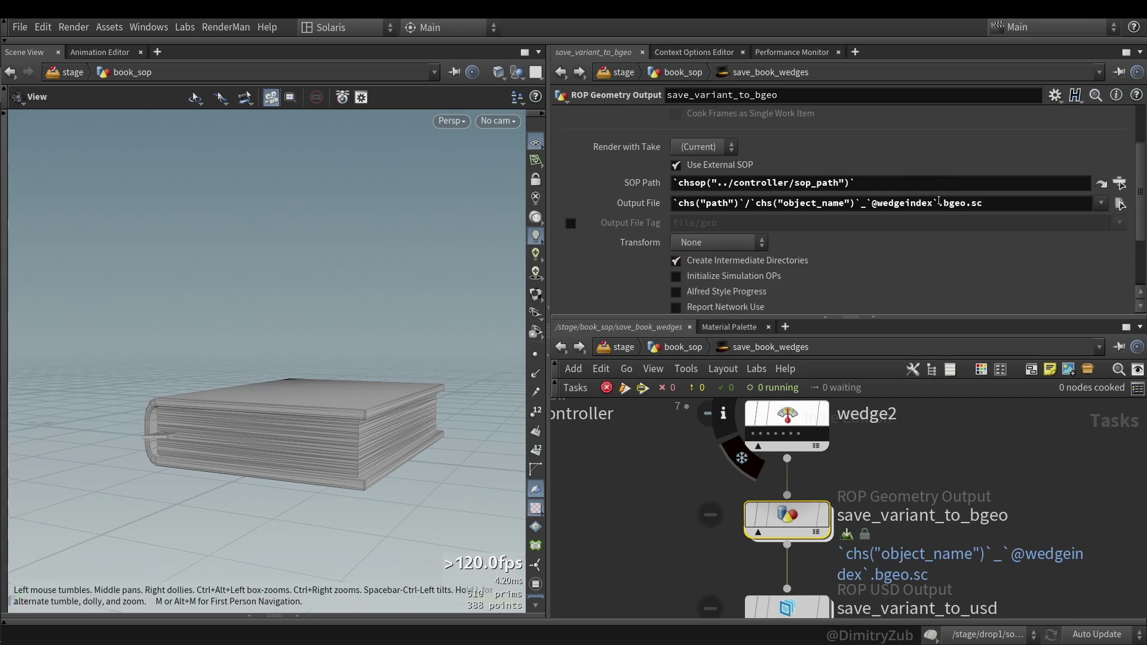
scroll(939, 200, "down", 4)
scroll(928, 200, "up", 5)
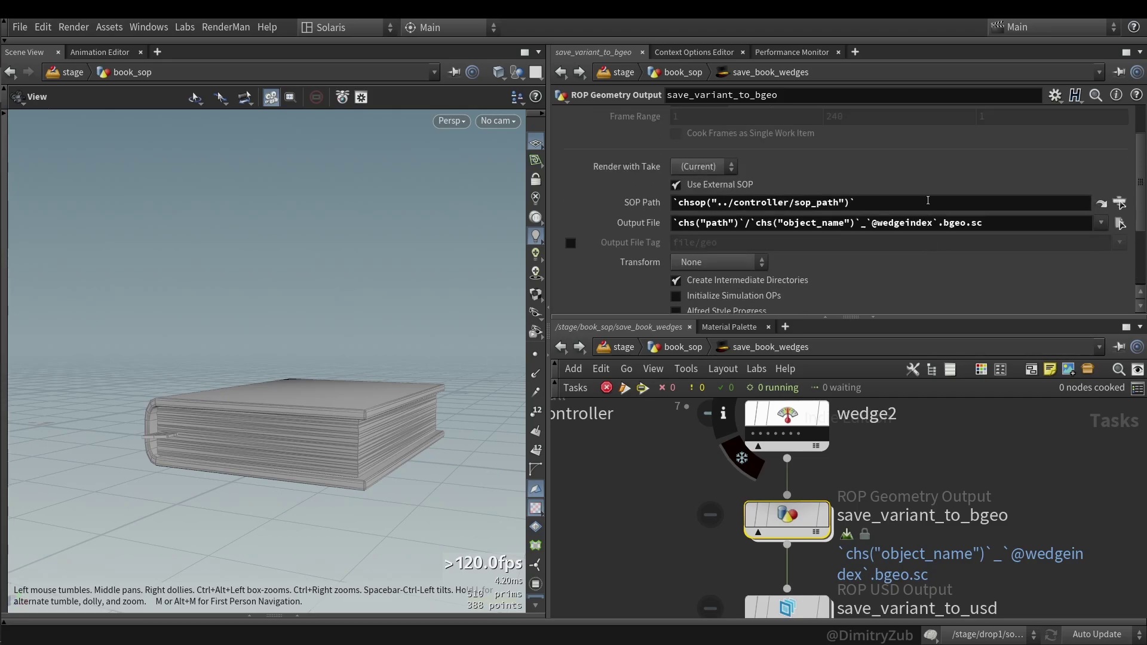
scroll(1006, 230, "up", 3)
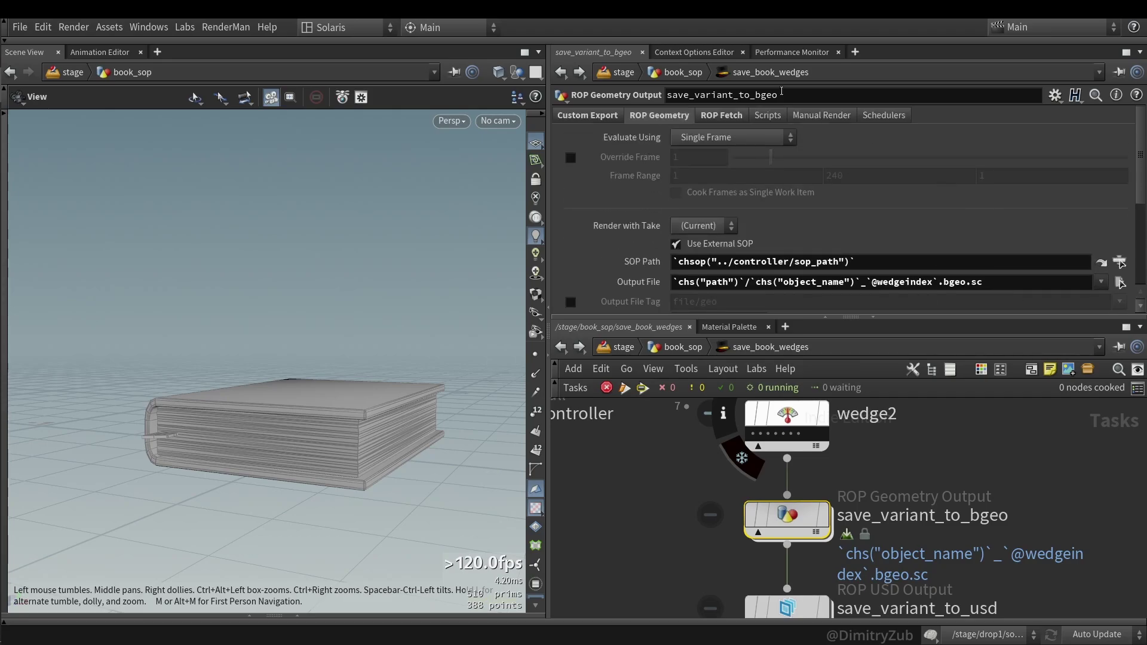
left_click(721, 115)
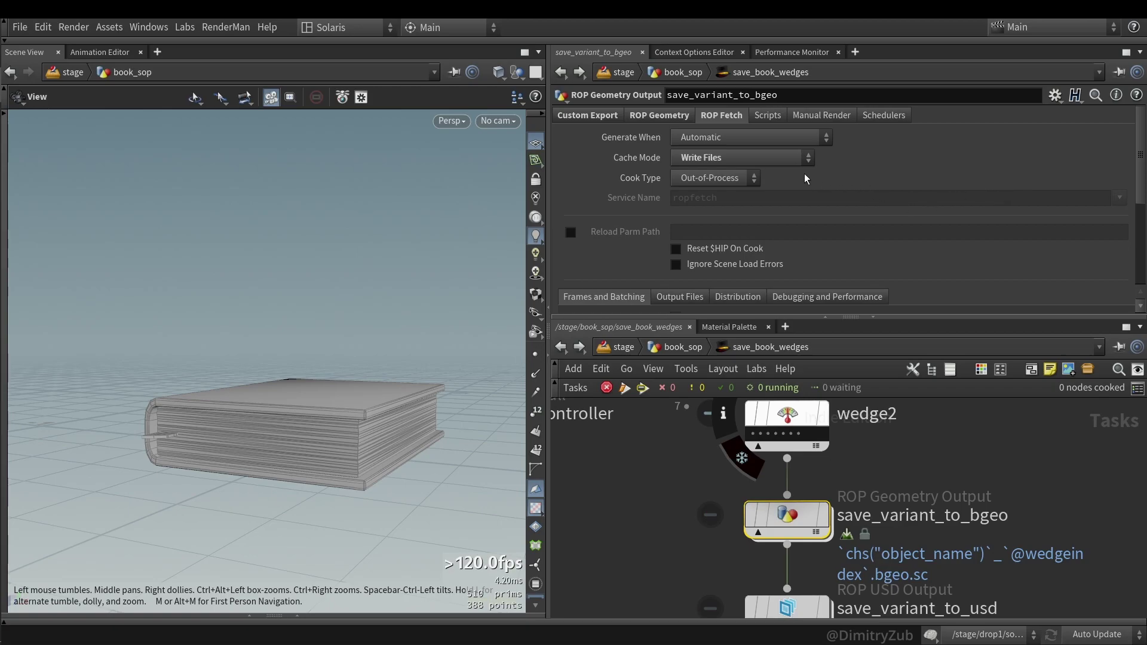
left_click(703, 158)
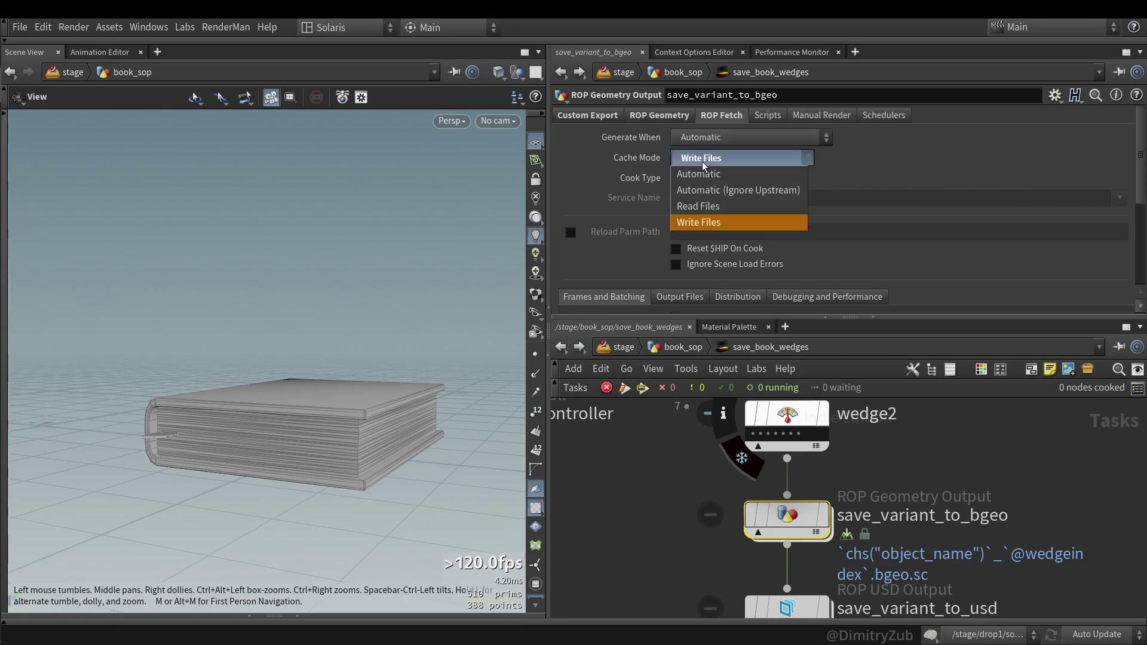
left_click(654, 119)
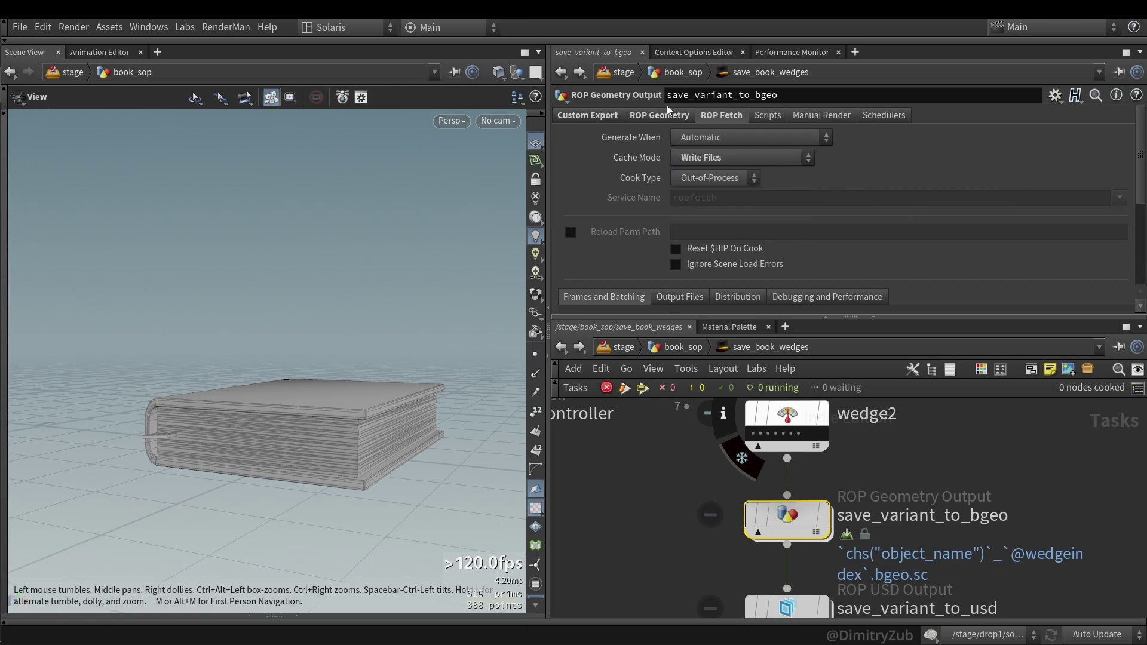
- Recheck Cache Mode unchanged, then return to the custom export fields bgeo_file_name and bgeo_filepath
left_click(717, 162)
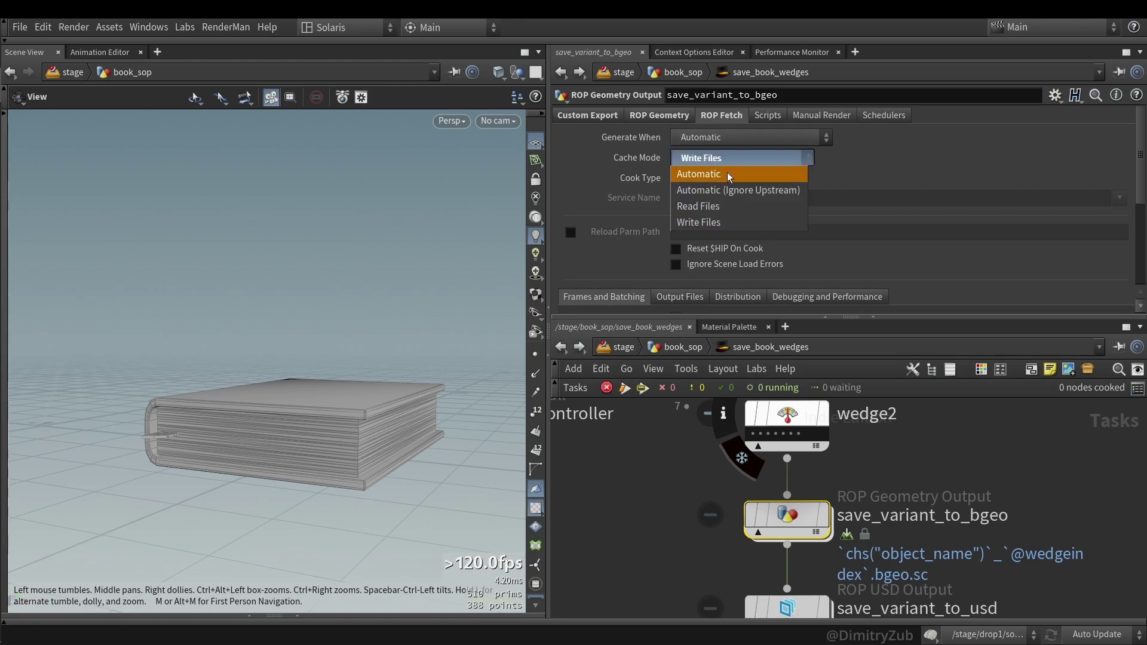
left_click(654, 149)
left_click(648, 117)
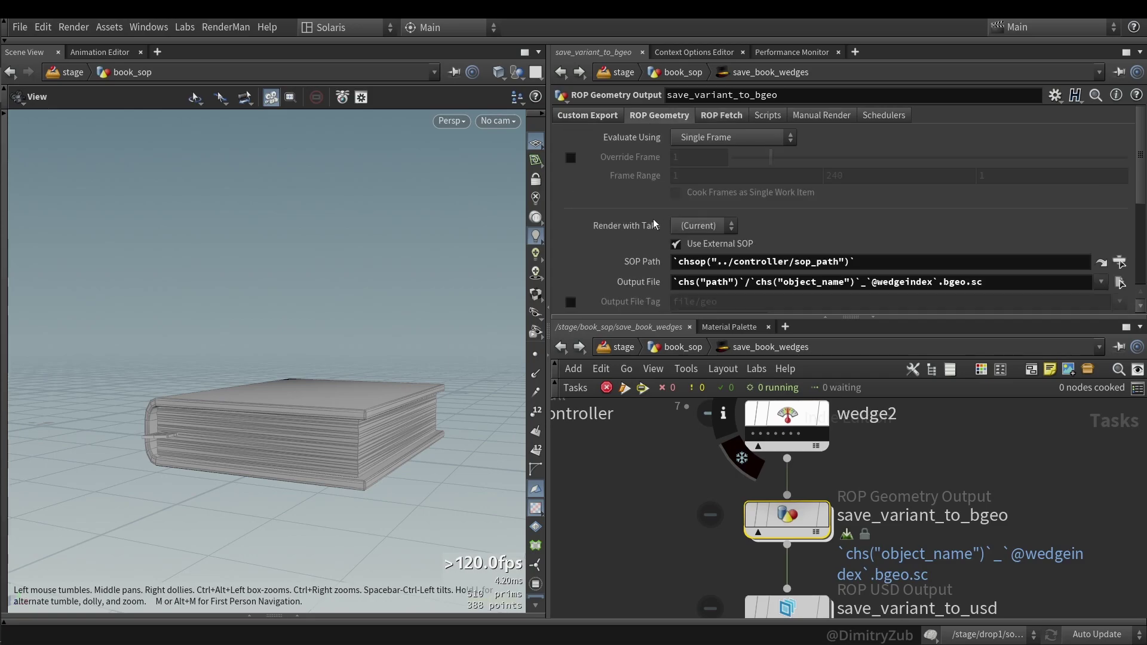
scroll(629, 245, "down", 1)
scroll(628, 202, "up", 1)
- Compare the bgeo and USD output nodes' custom export fields, then select the controller Null
left_click(593, 115)
scroll(658, 549, "down", 1)
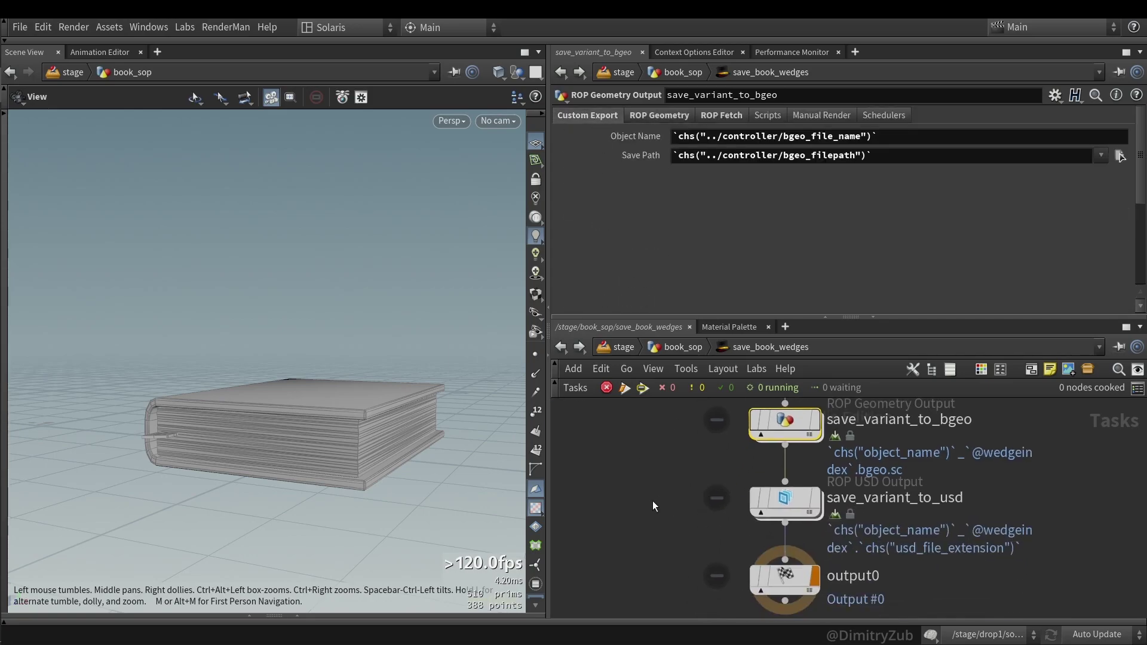
left_click_drag(648, 500, 851, 501)
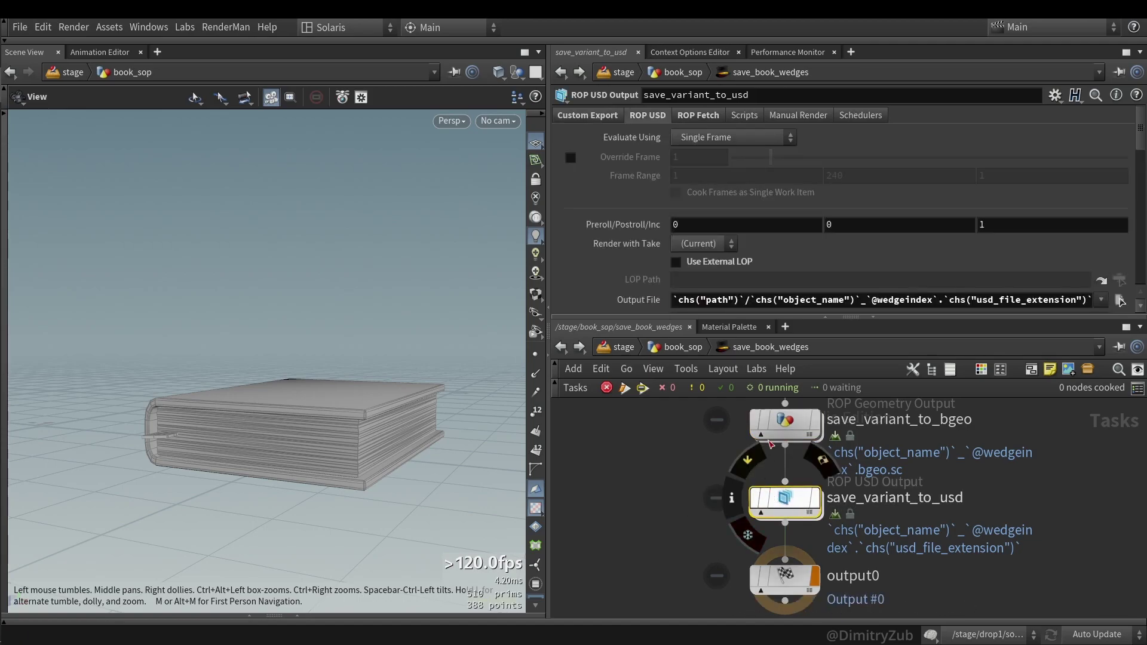
left_click(590, 117)
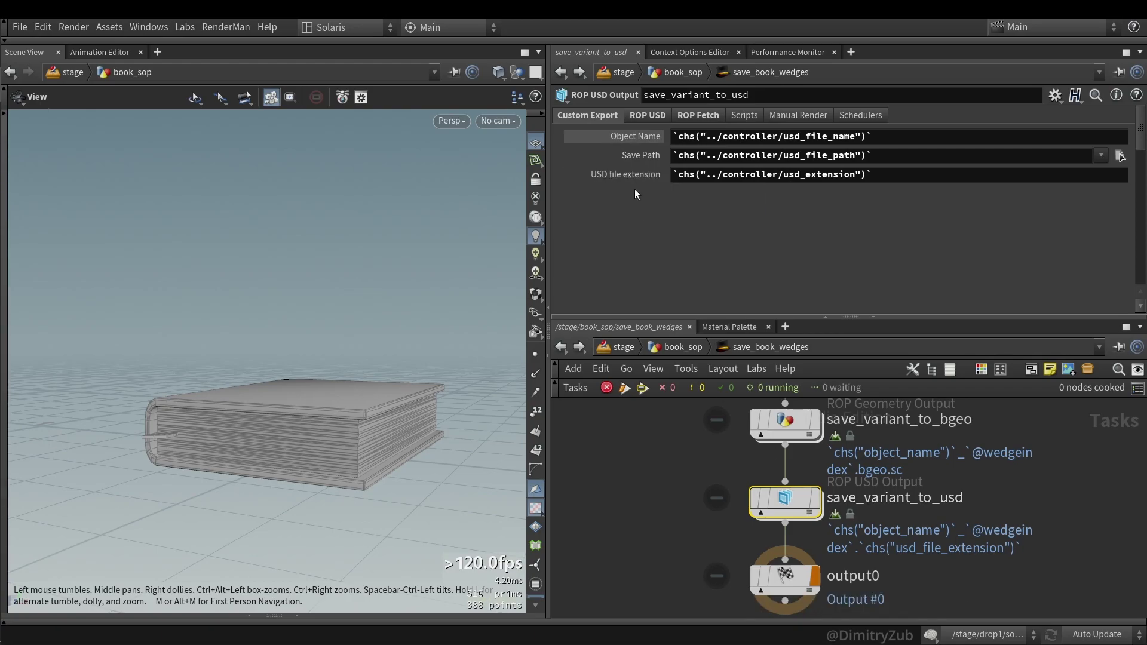
middle_click_drag(656, 429, 657, 529)
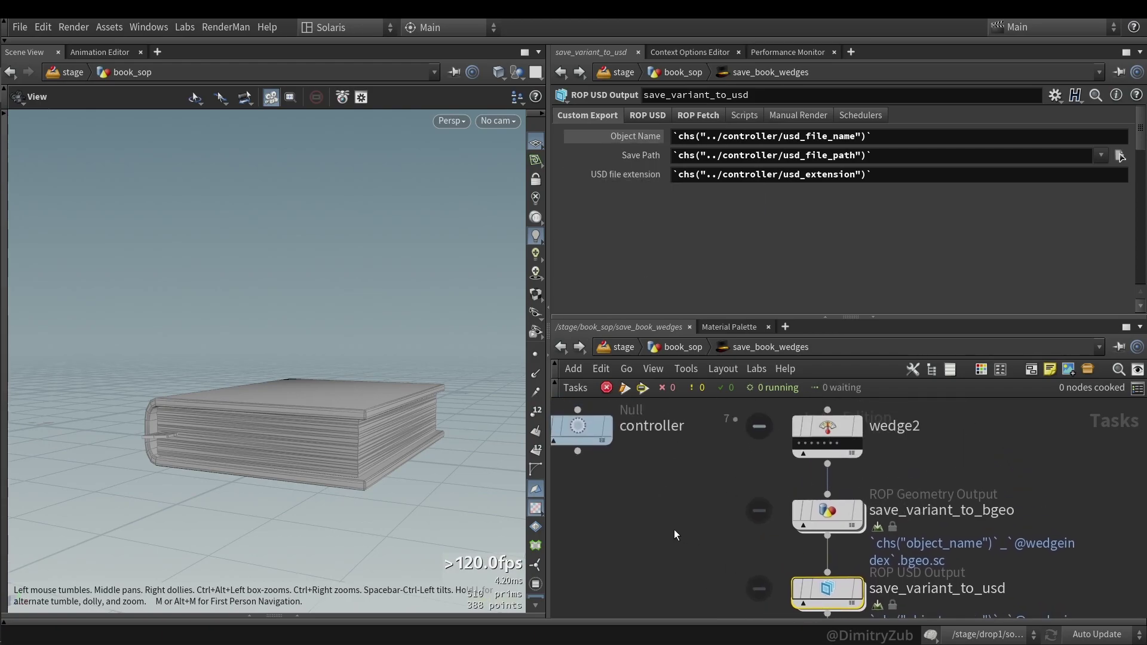
left_click_drag(652, 496, 556, 411)
- Check the controller's USD file extension usdc against the USD and bgeo output nodes' parameters
left_click(703, 227)
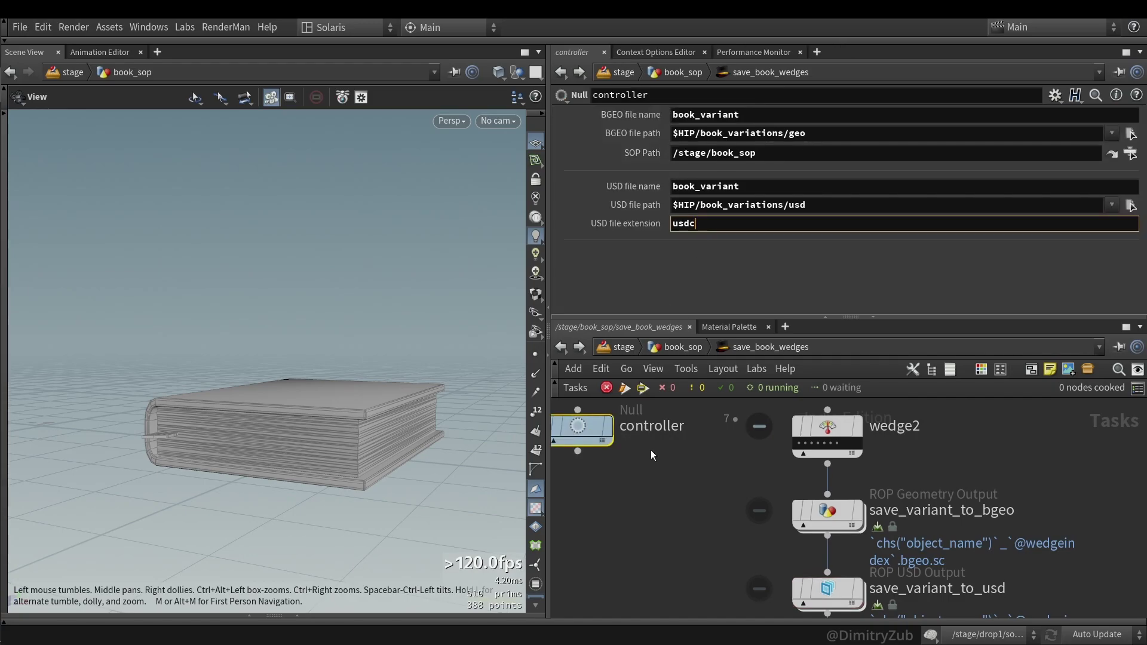
middle_click_drag(669, 564, 687, 519)
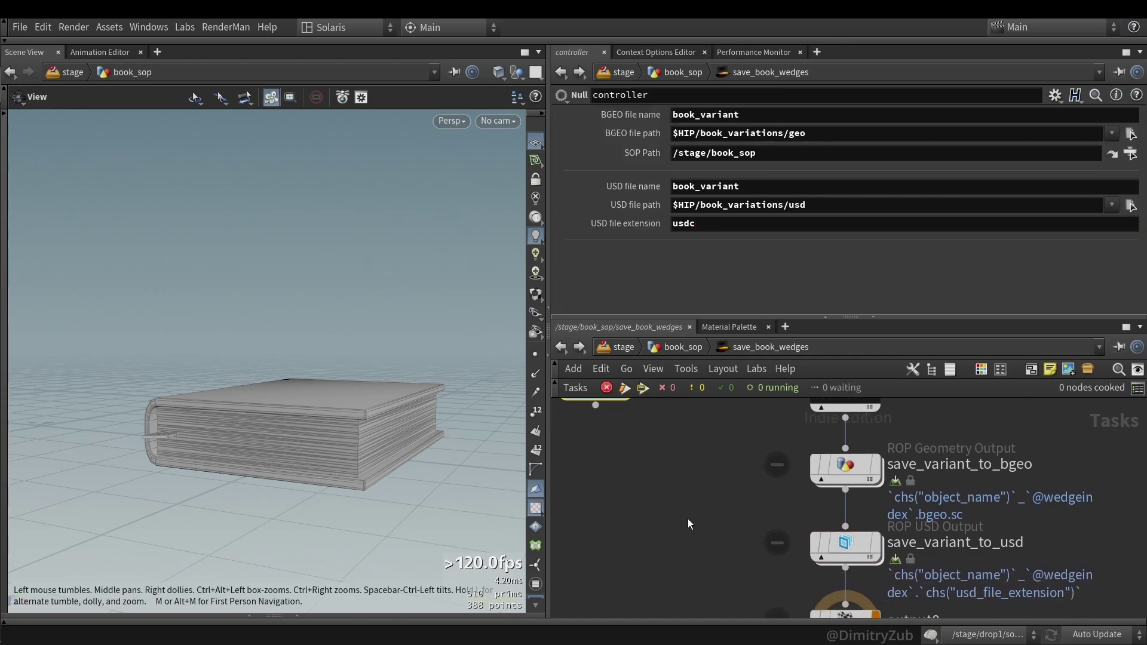
left_click(844, 546)
scroll(706, 464, "down", 2)
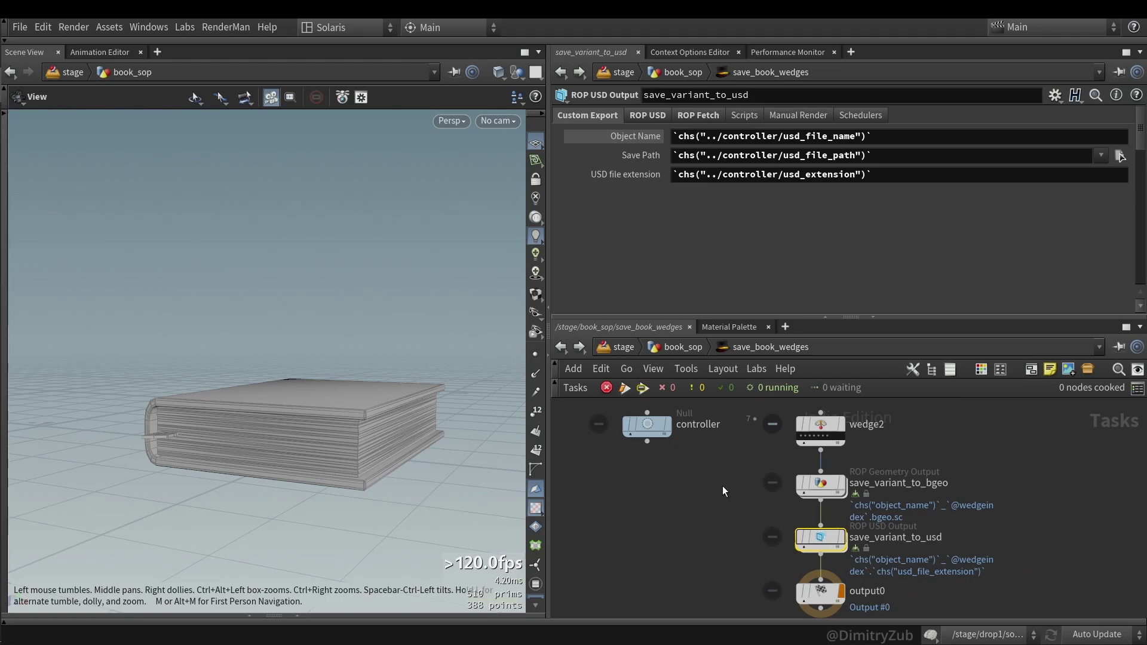
left_click(652, 432)
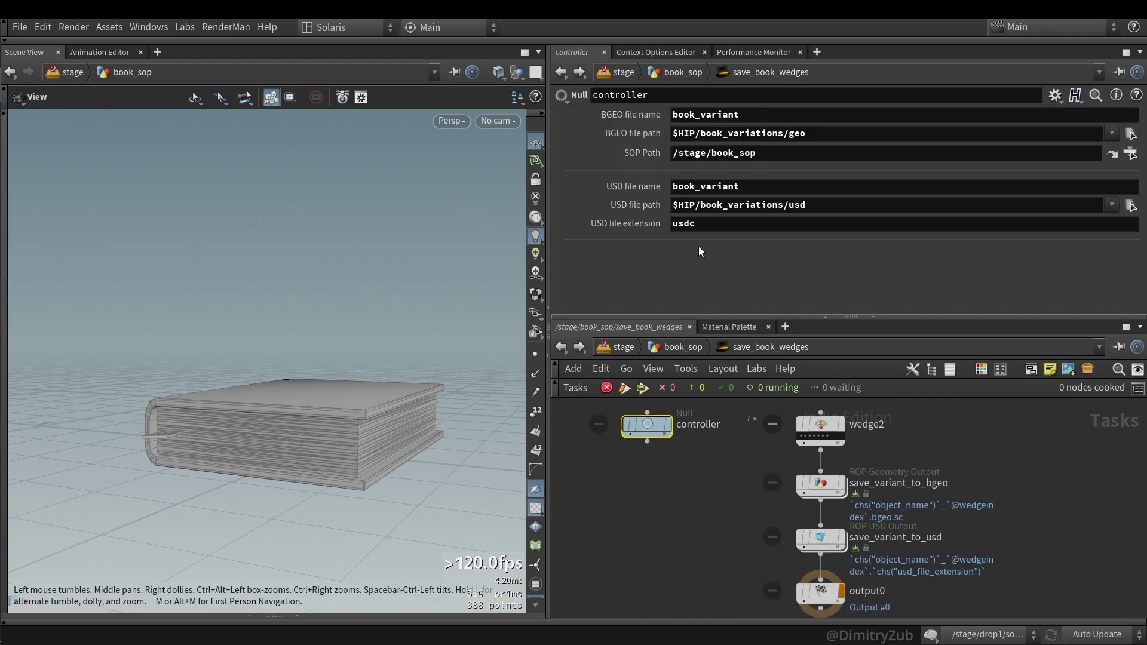
left_click(711, 225)
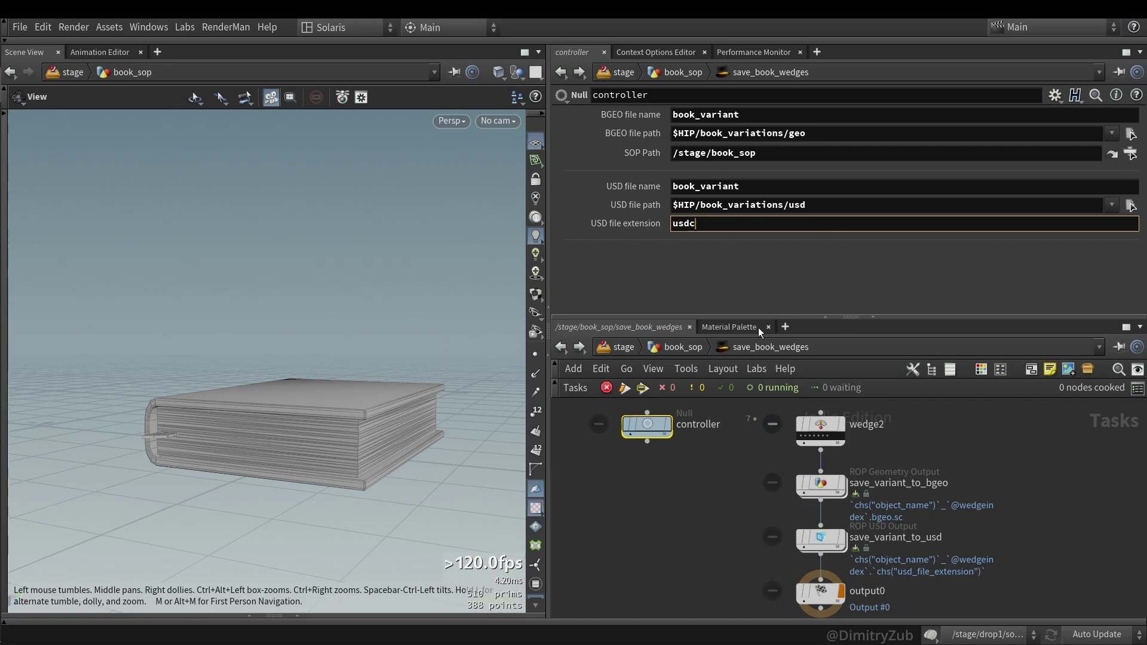
left_click(824, 491)
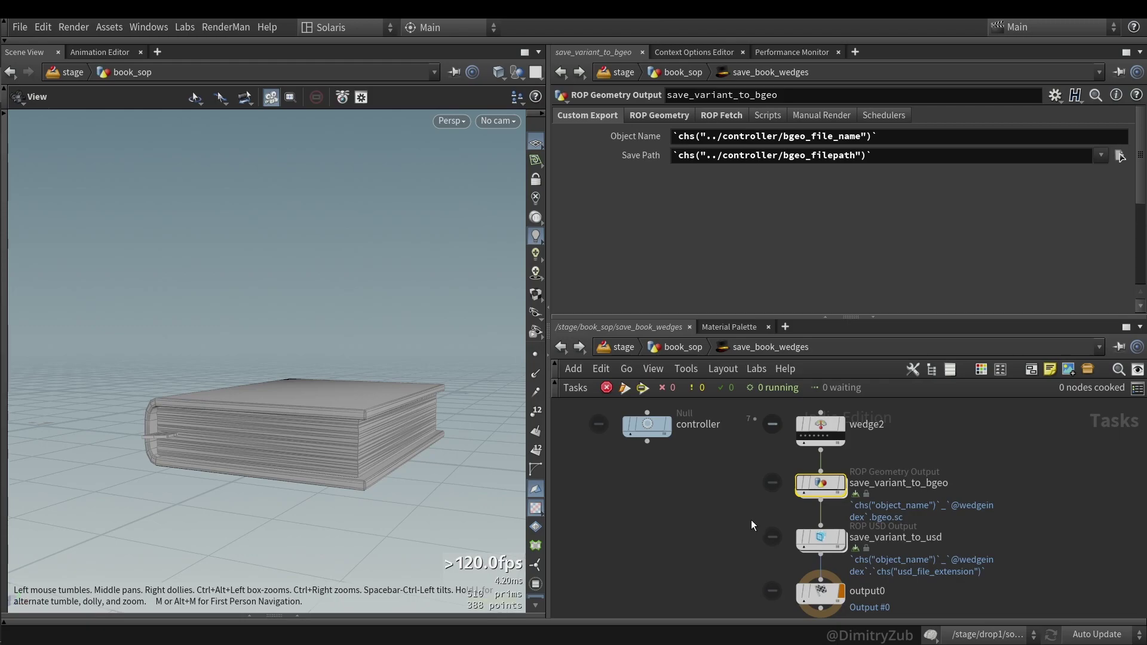
left_click(821, 539)
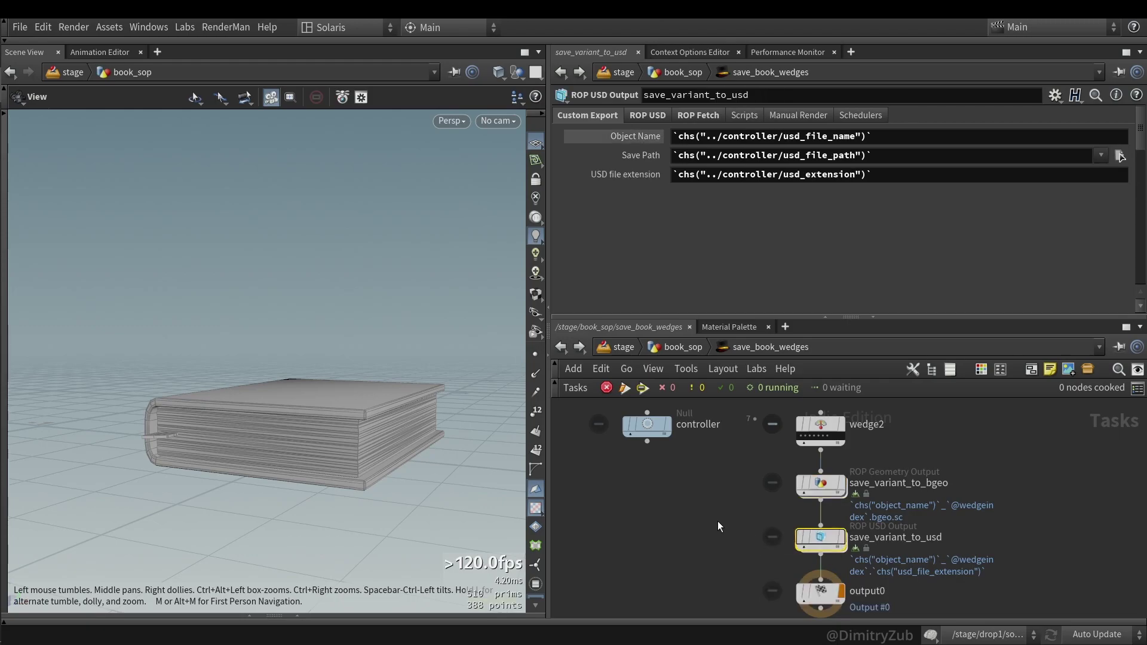
- Review save_variant_to_usd's Object Name parameter options and its ROP USD output settings
right_click(682, 138)
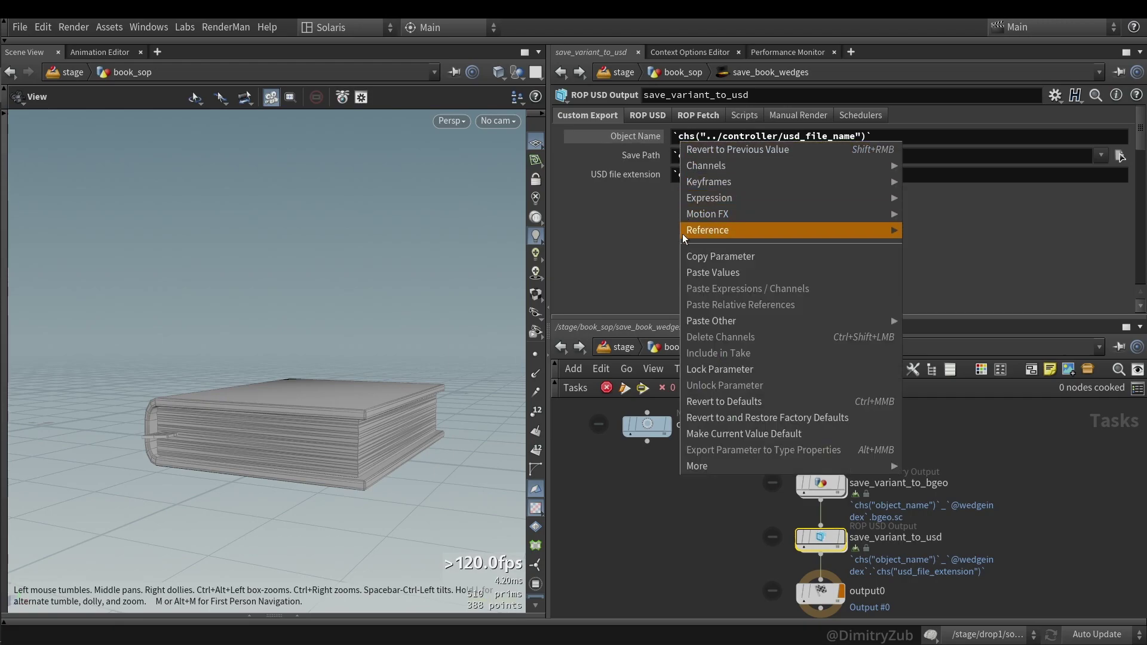
left_click(699, 255)
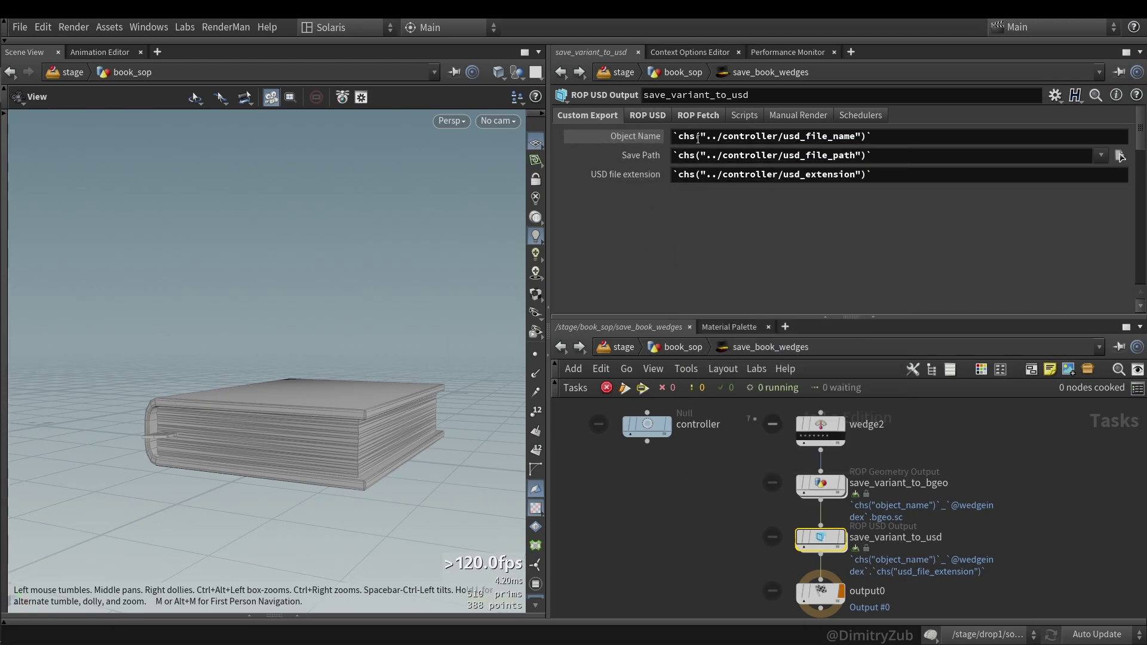
left_click(647, 115)
scroll(660, 124, "down", 2)
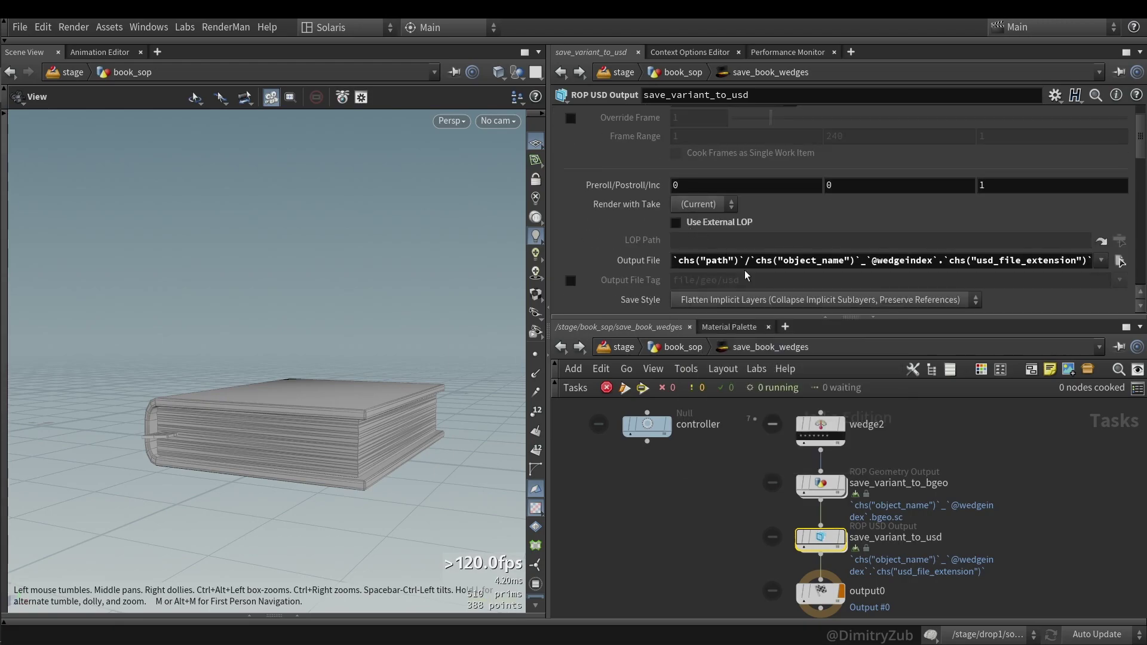
- Widen the panes, examine the Output File path's object name part, and show the controller's settings
left_click_drag(550, 261, 478, 261)
middle_click(645, 263)
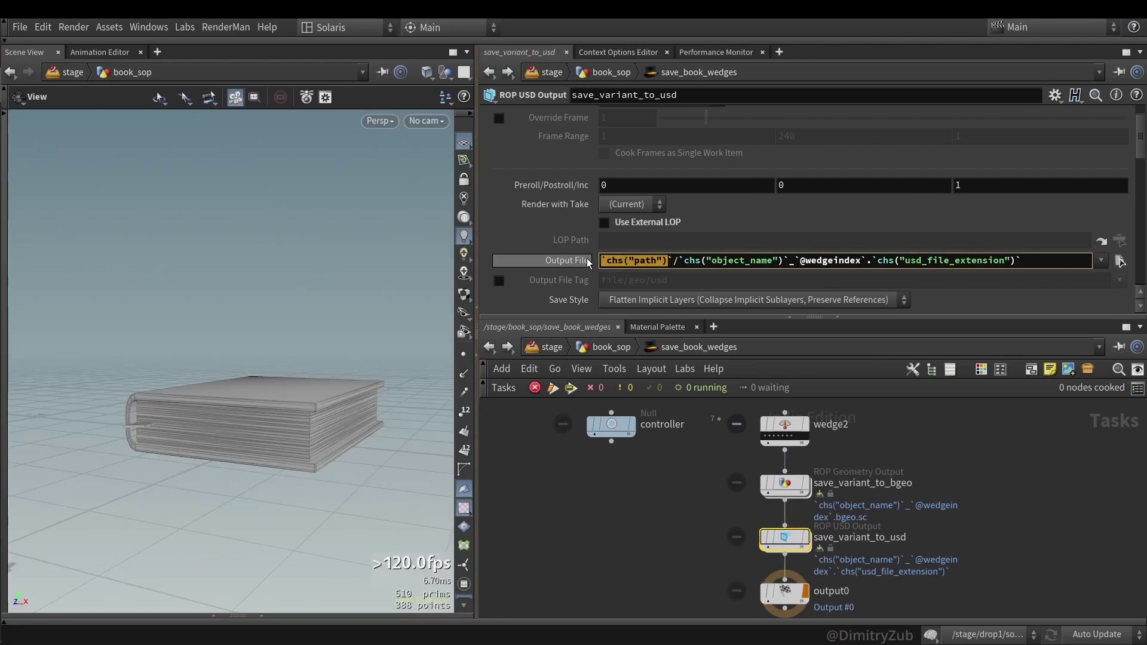
left_click(659, 262)
left_click_drag(685, 262, 740, 261)
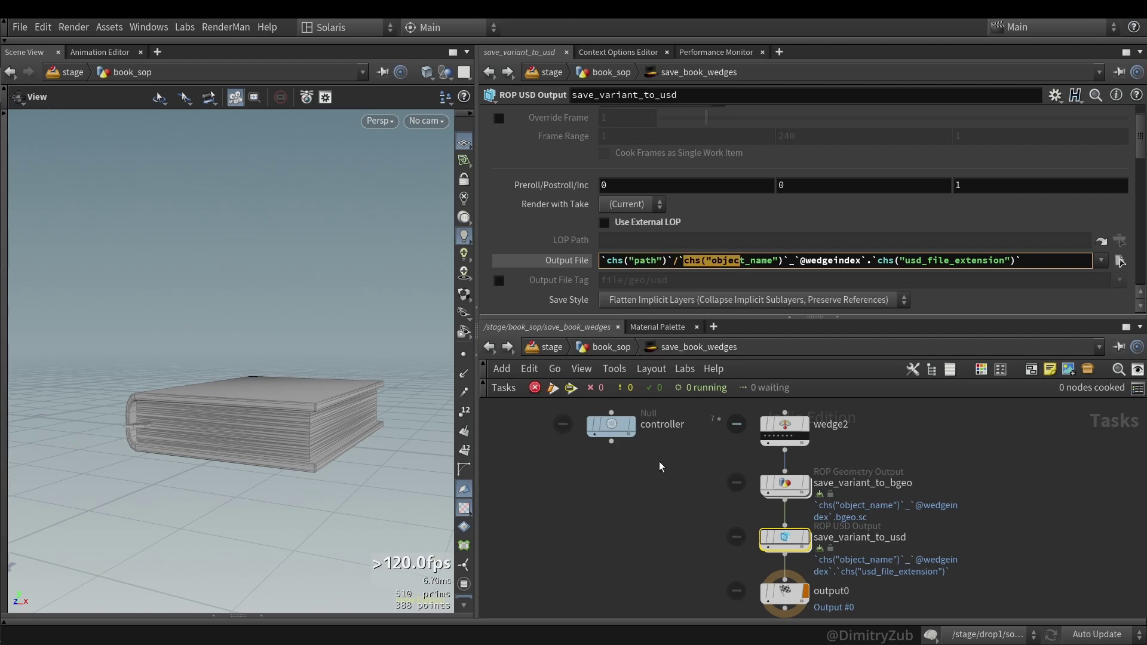
left_click(611, 426)
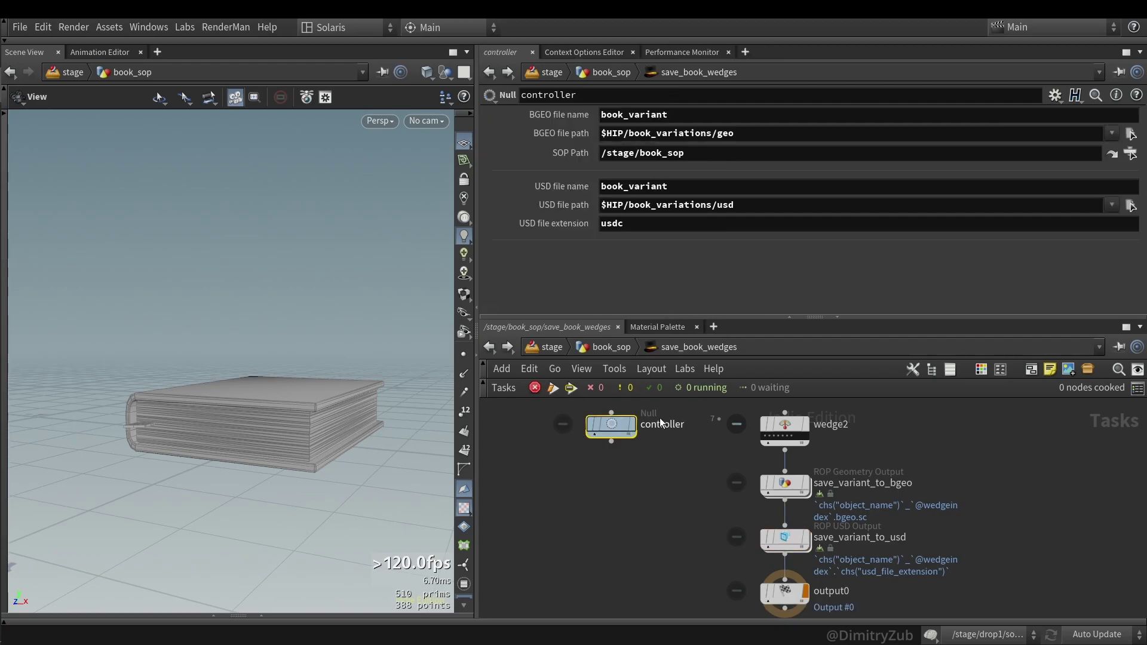
- Select save_variant_to_usd and view its Custom Export fields
left_click(795, 598)
left_click(772, 536)
scroll(594, 169, "up", 3)
left_click(516, 115)
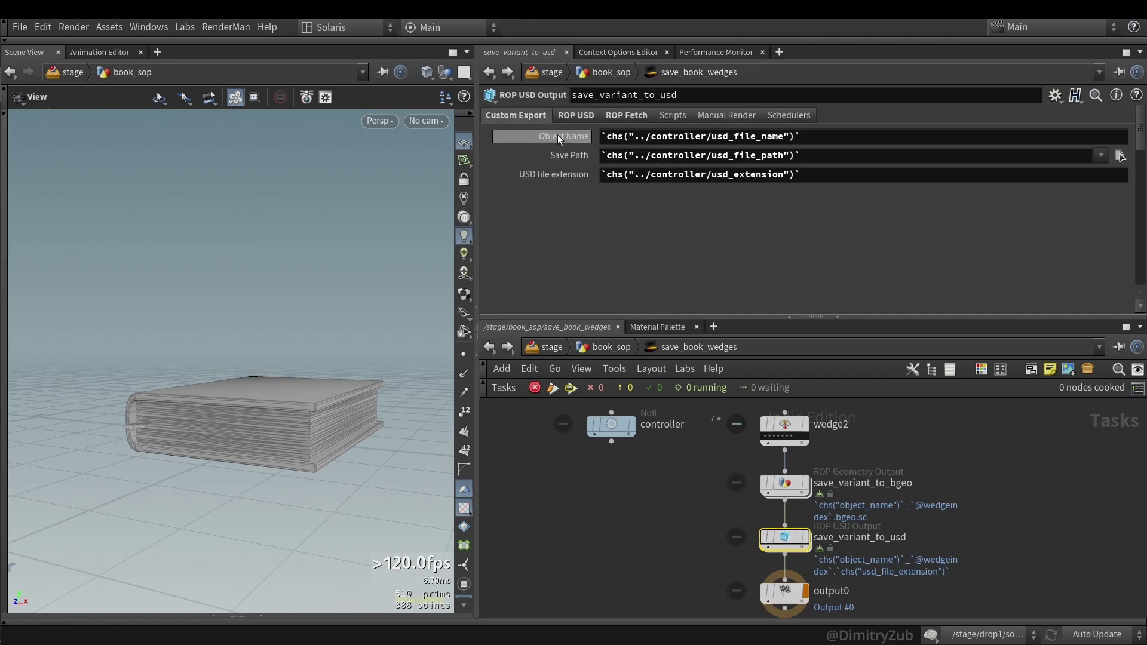
middle_click_drag(676, 559, 652, 524)
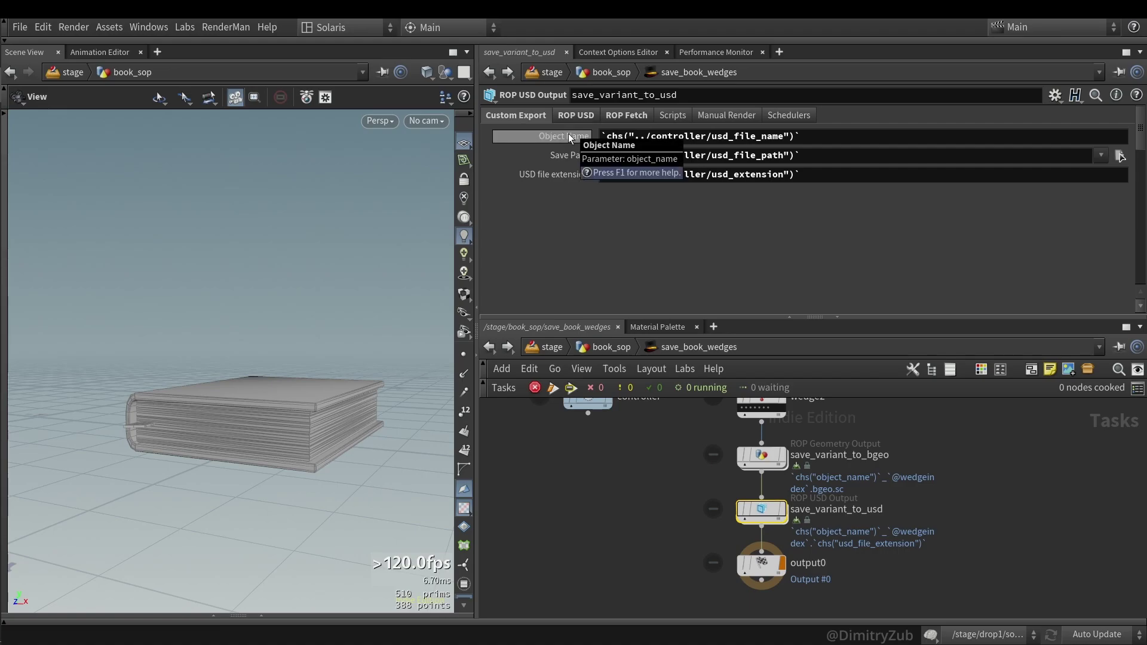
- Inspect the Output File expression's usd_file_extension part, then view the ROP Fetch settings
left_click(575, 115)
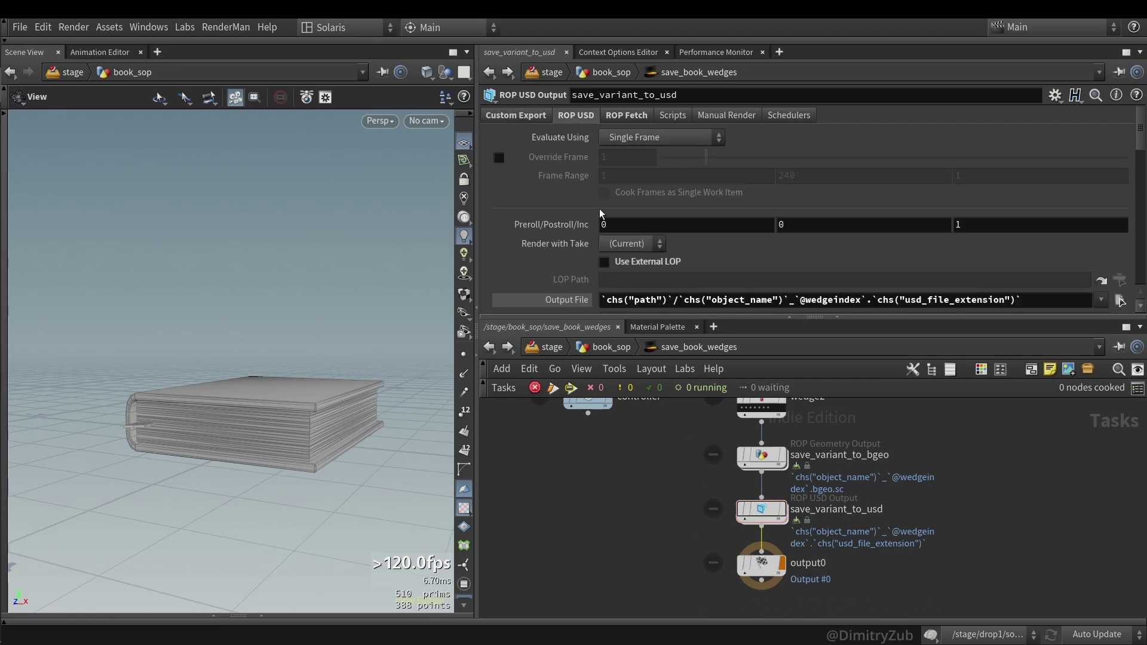
scroll(599, 222, "down", 3)
left_click_drag(793, 240, 865, 241)
left_click_drag(1021, 241, 872, 242)
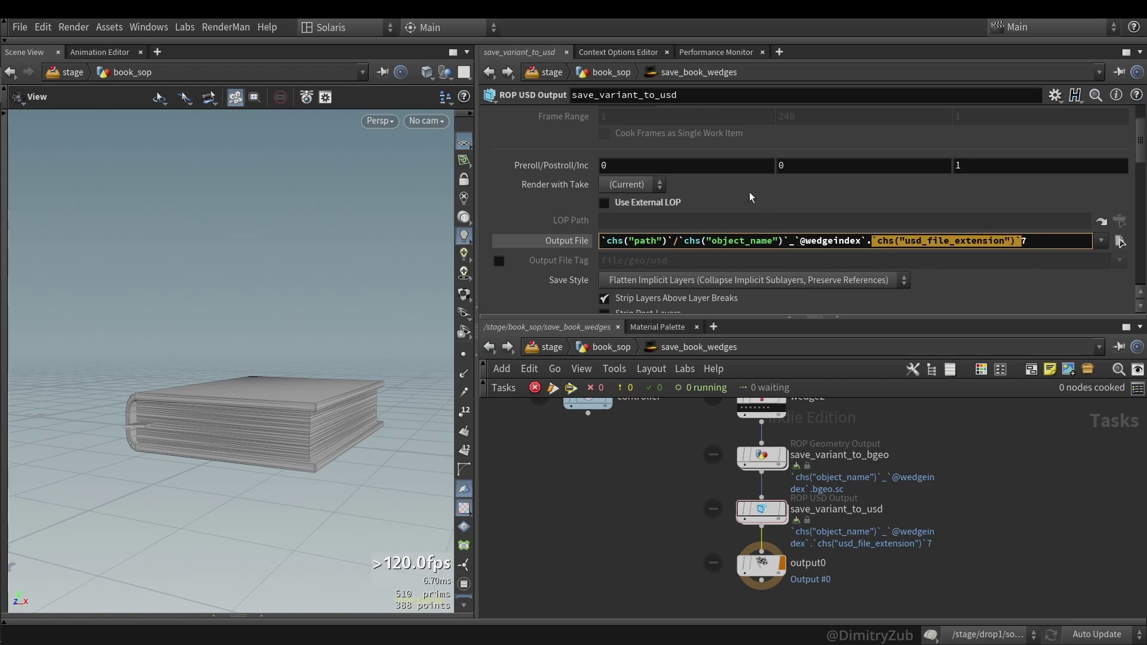
scroll(748, 185, "up", 3)
left_click(626, 115)
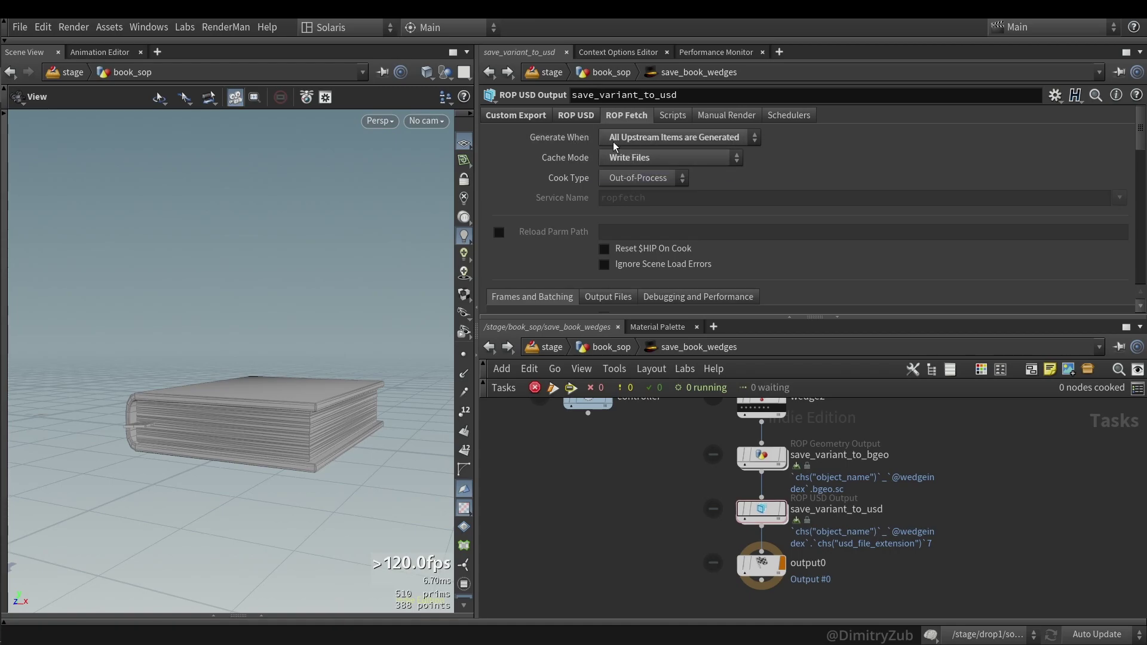
- Leave Generate When on All Upstream Items are Generated and review the ROP USD Output File expression
left_click(652, 141)
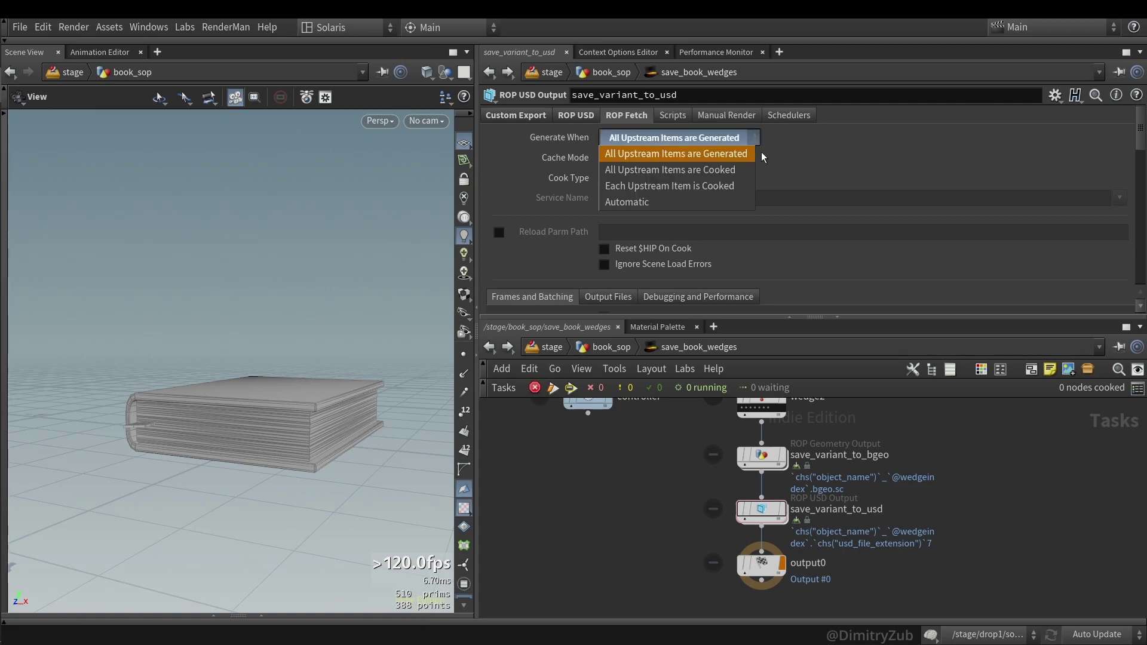
left_click(876, 169)
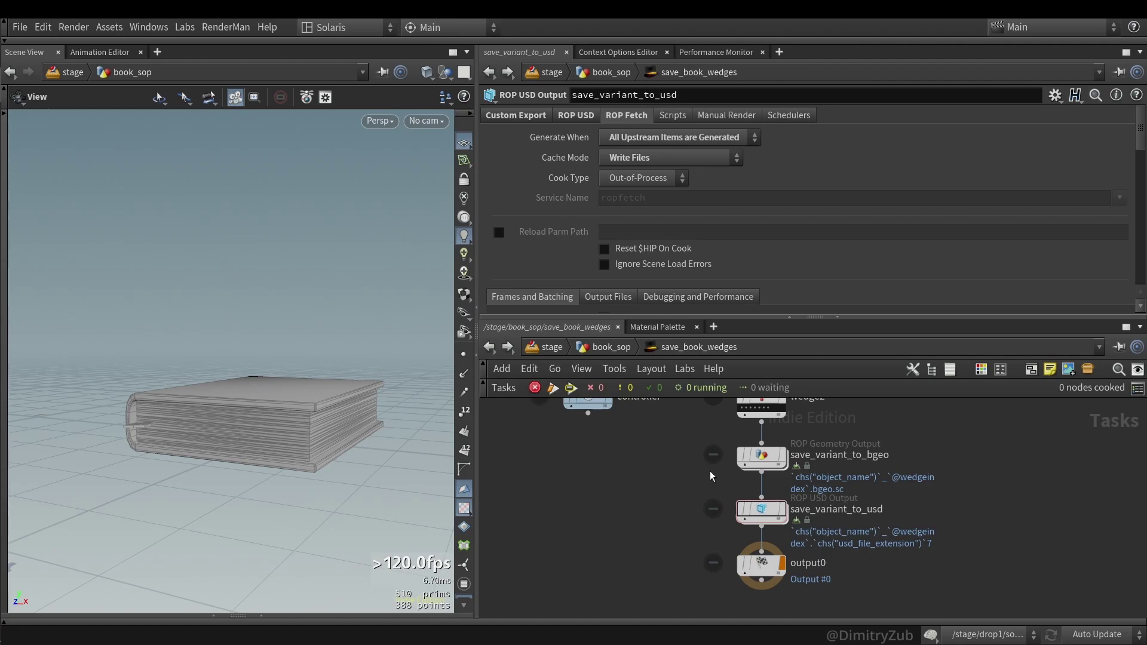
left_click(576, 115)
scroll(649, 207, "down", 3)
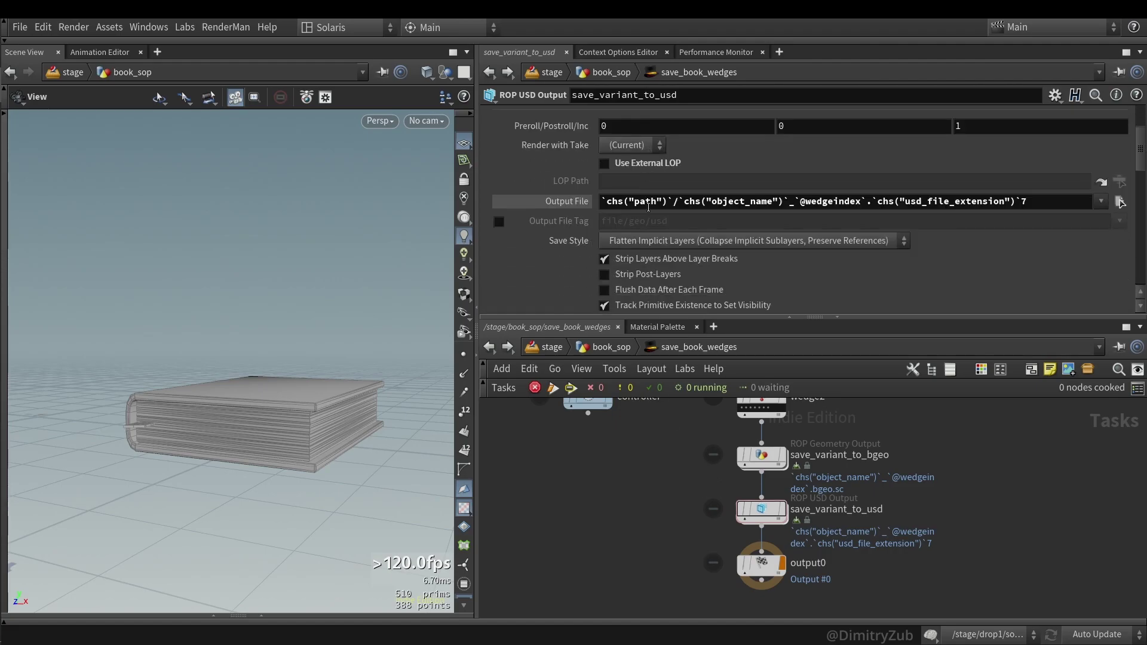
scroll(650, 193, "up", 3)
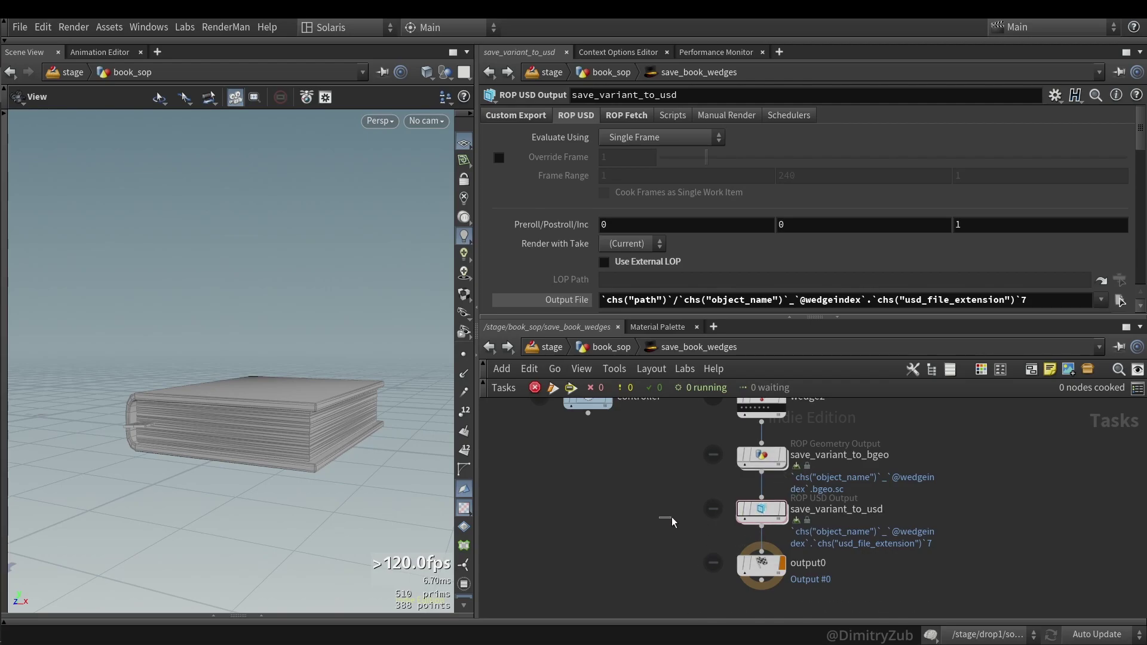
- Cook save_variant_to_usd with Cook Node, saving the scene via Save and Continue
right_click(760, 511)
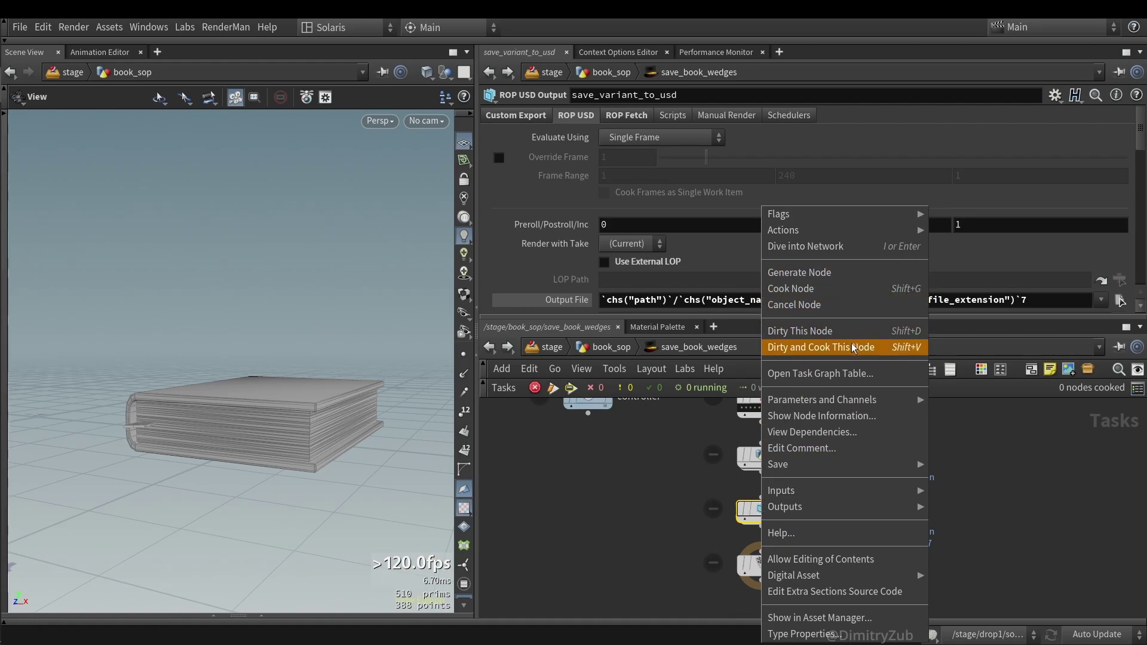
left_click(833, 290)
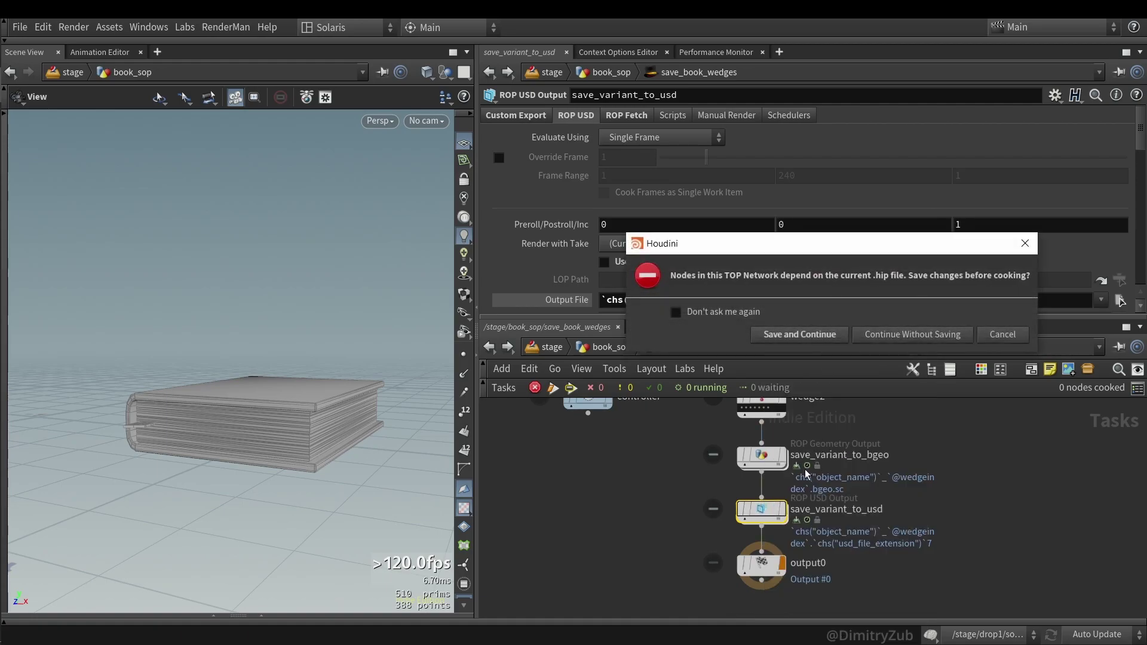
left_click(802, 334)
scroll(683, 525, "up", 4)
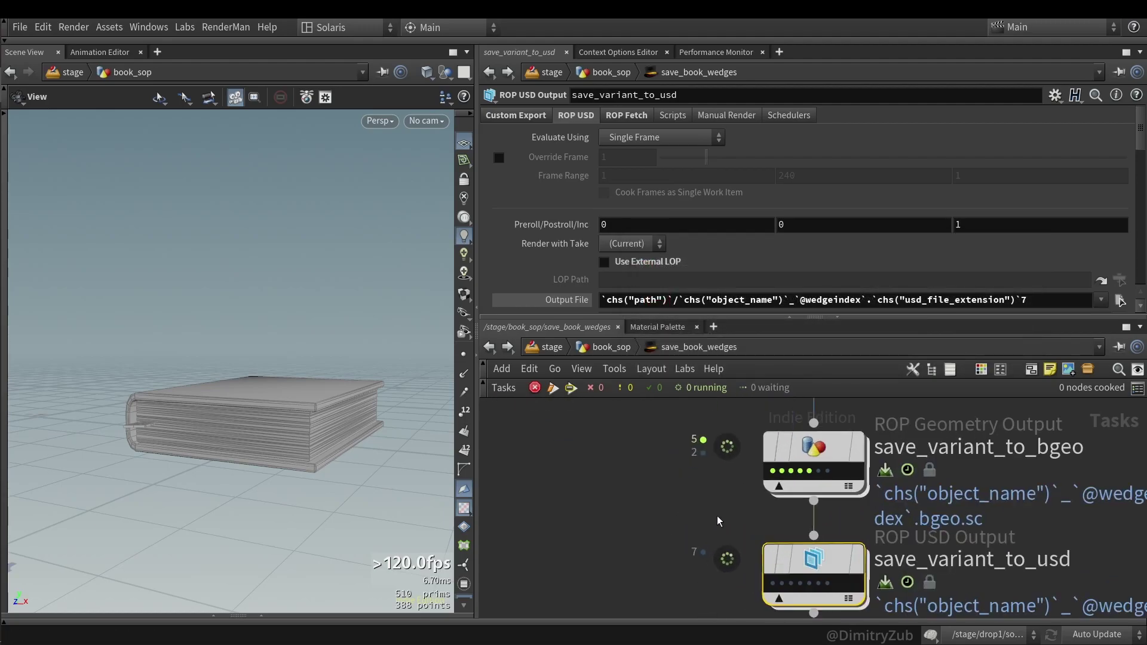
- Watch the bgeo and USD output nodes' work items until all 7 wedges finish
left_click(827, 474)
scroll(777, 454, "down", 3)
left_click(783, 452)
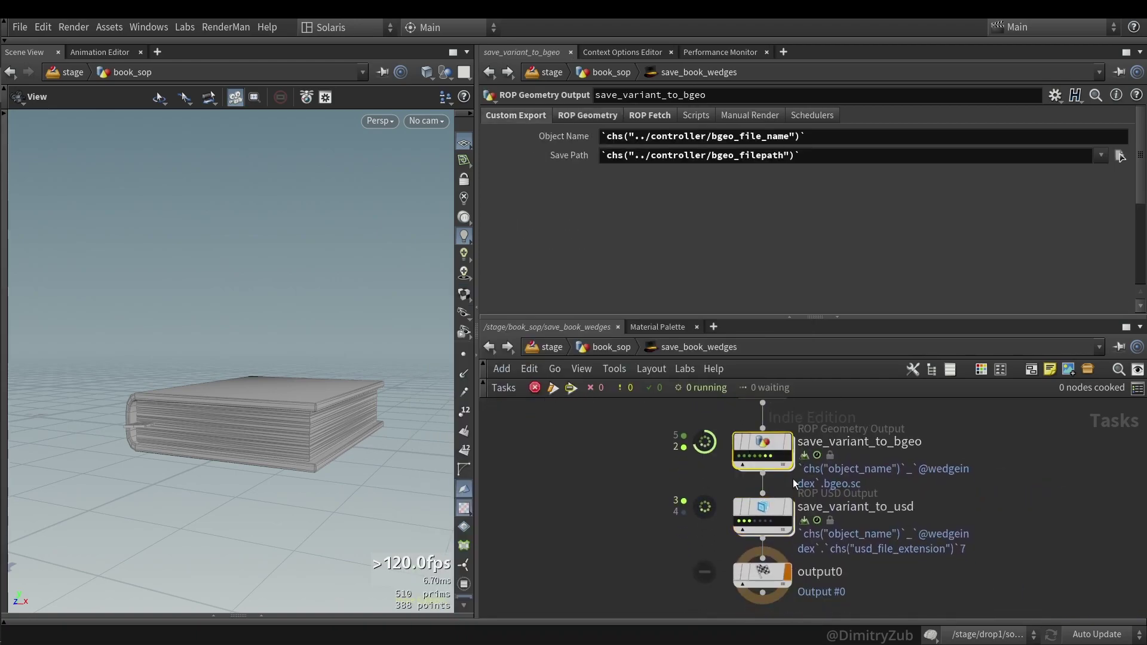
scroll(765, 472, "up", 2)
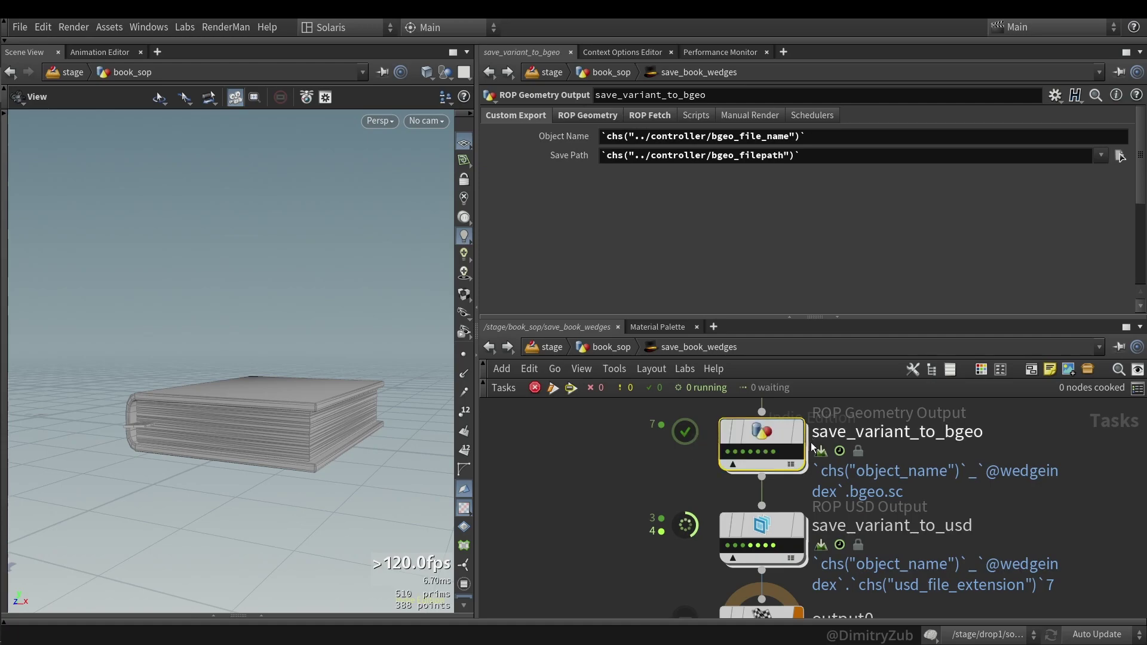
scroll(690, 483, "down", 1)
left_click(750, 528)
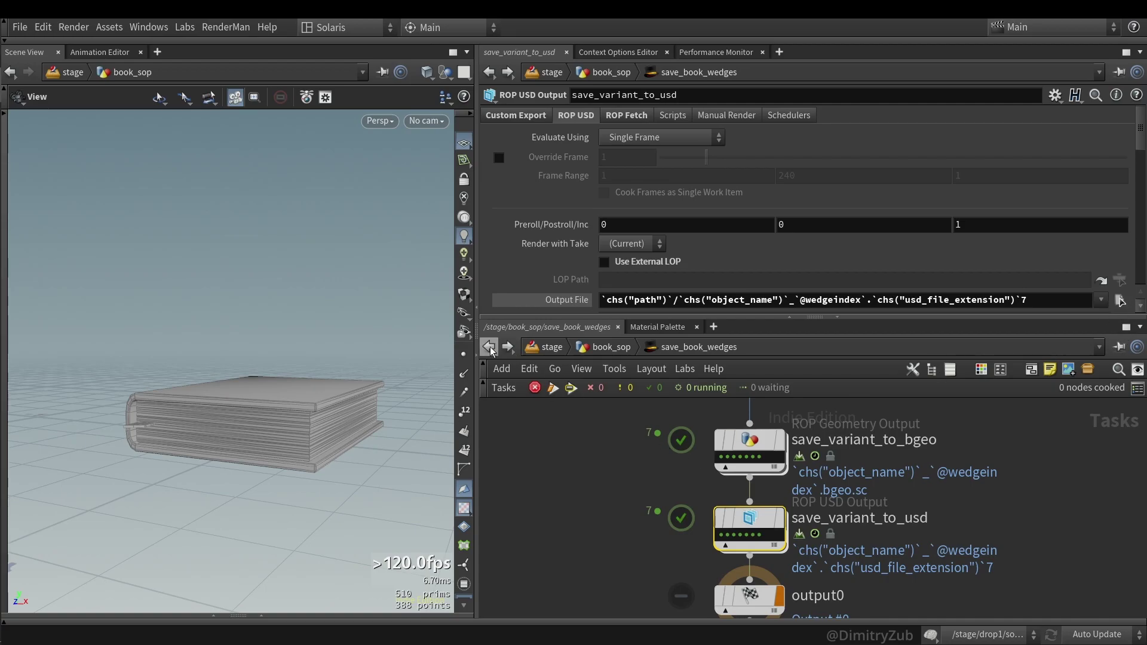
scroll(643, 540, "down", 3)
- Add a BGEO USD Variants node to the save_book_wedges network
key("Tab")
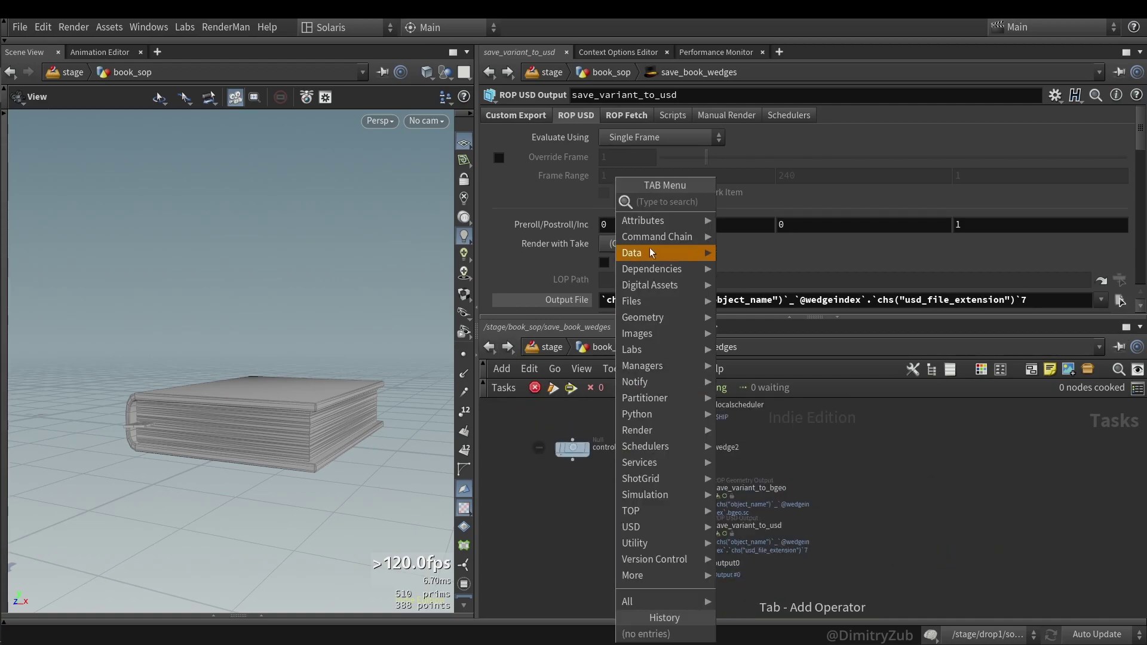
mouse_move(653, 285)
left_click(759, 284)
left_click(895, 474)
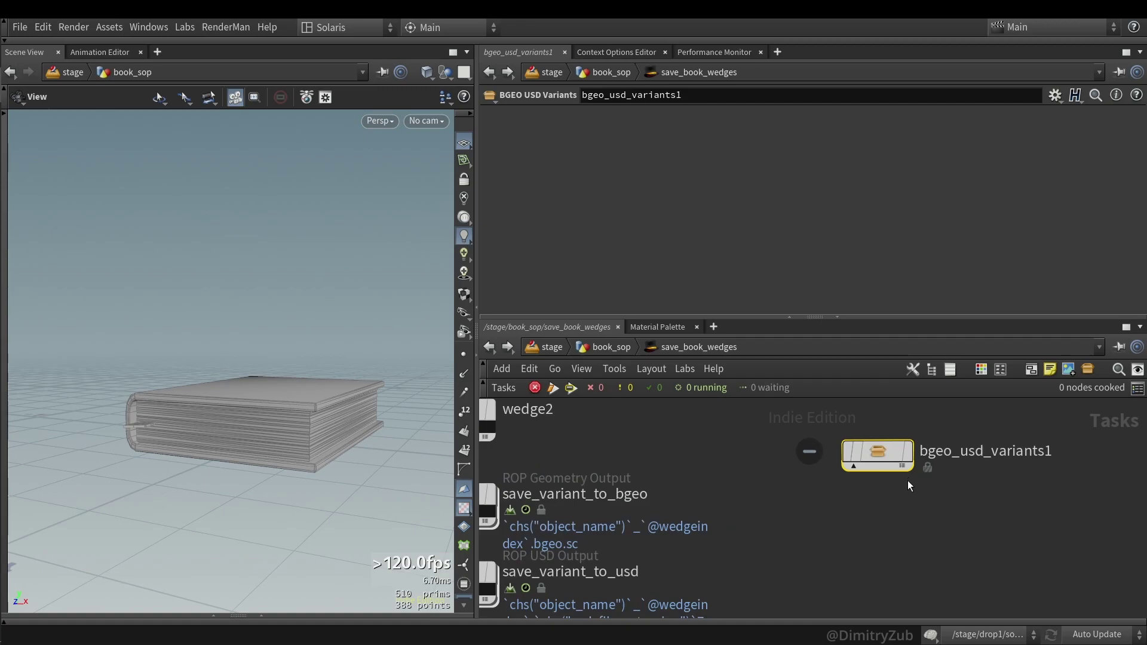
- Inspect inside bgeo_usd_variants1, return to save_book_wedges, and undo to remove the node
right_click(883, 453)
key("Escape")
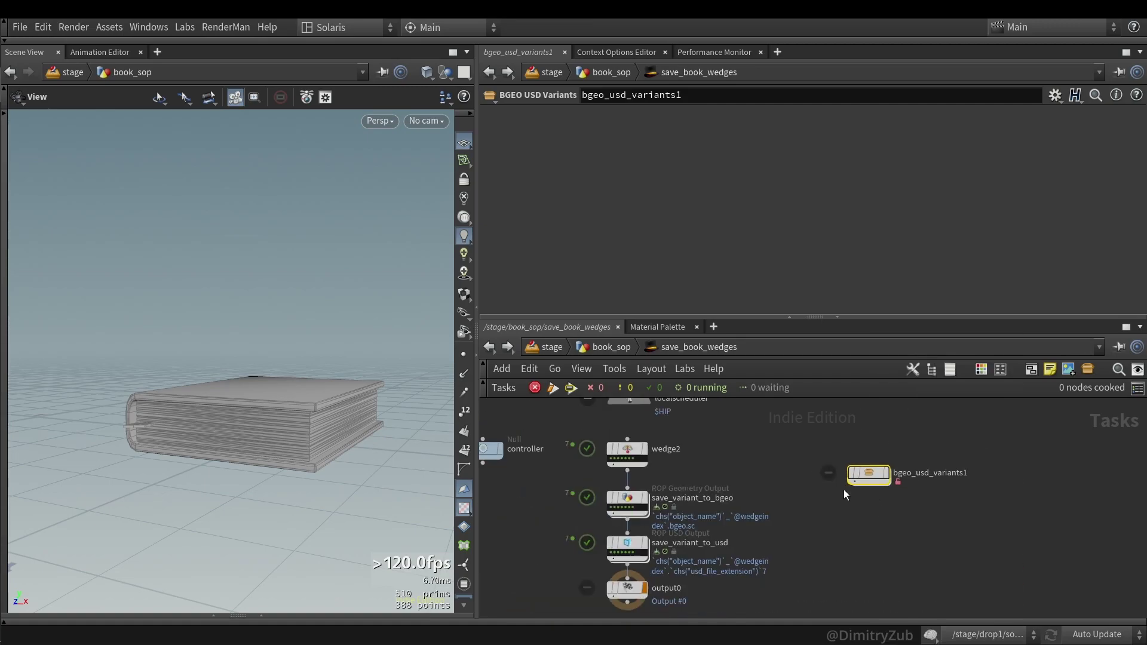
double_click(876, 469)
left_click(488, 347)
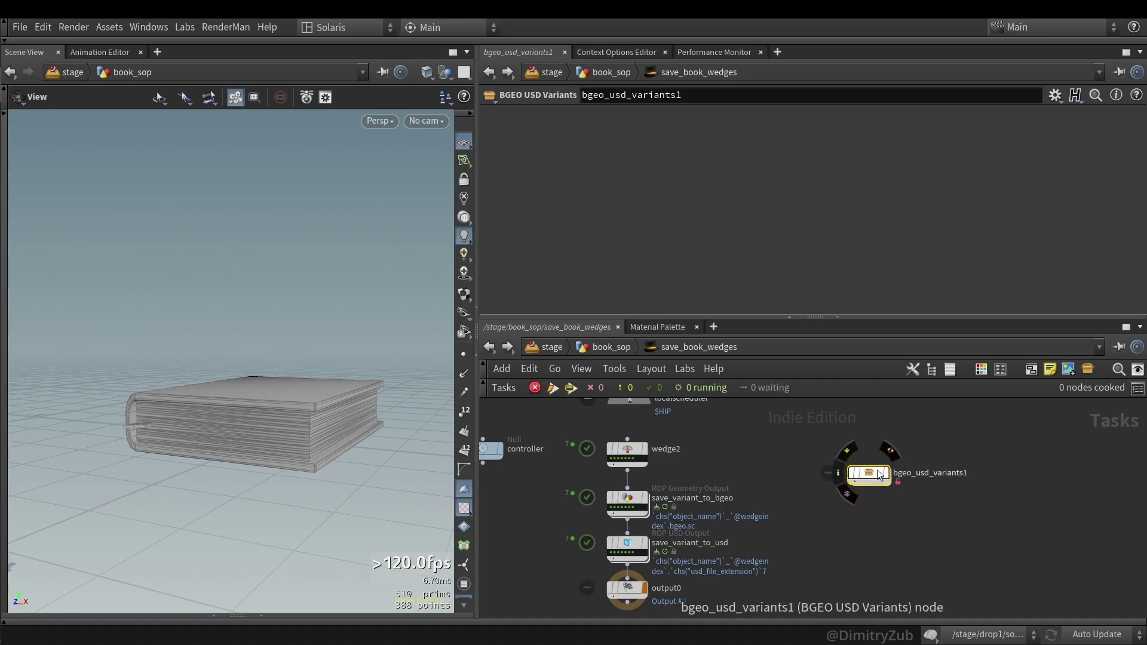
scroll(884, 475, "up", 2)
key("ctrl+z")
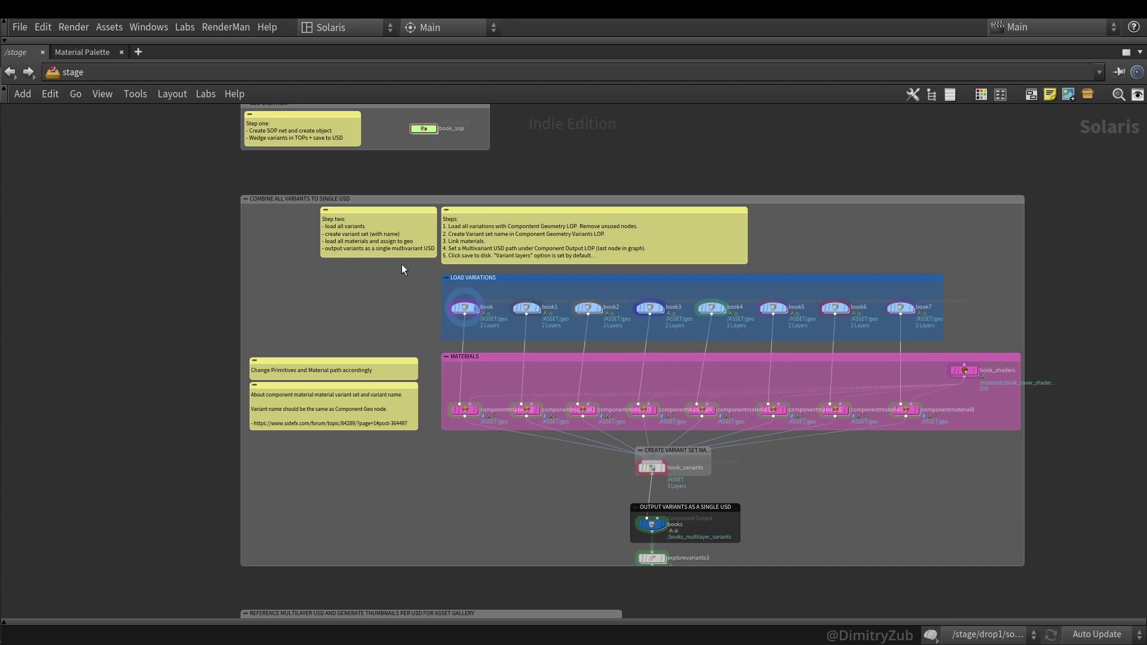
- Pan to the Load Variations nodes and restore the full layout showing book's bgeo.sc variant 0 settings
scroll(376, 242, "up", 5)
scroll(257, 224, "up", 3)
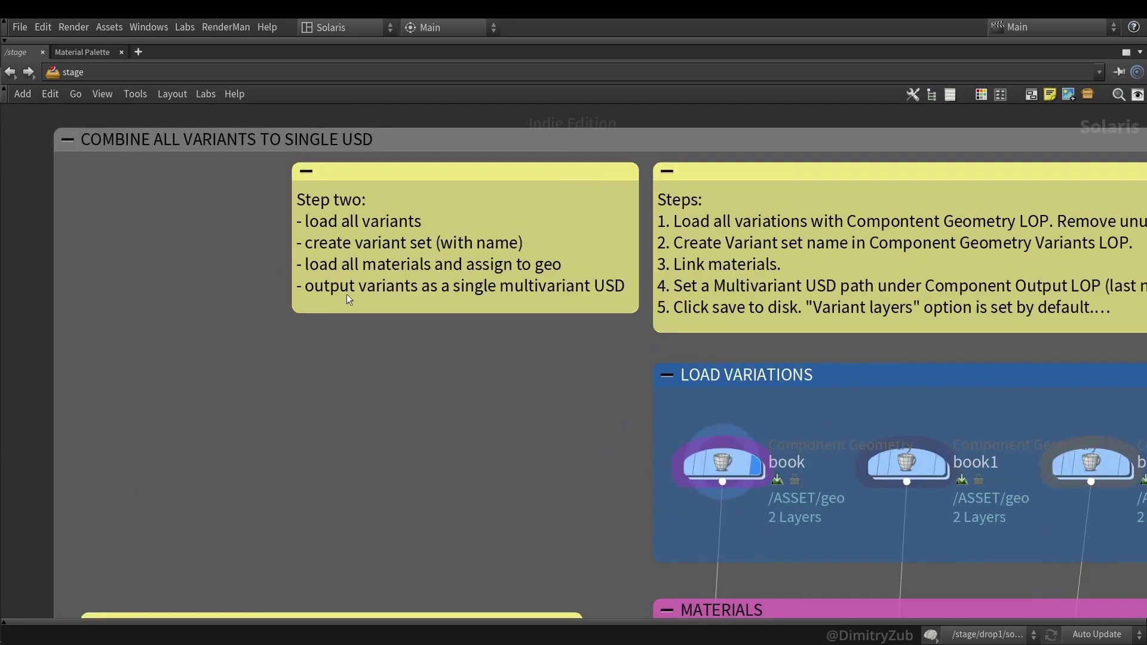
scroll(350, 303, "down", 2)
scroll(532, 292, "down", 3)
scroll(549, 311, "up", 3)
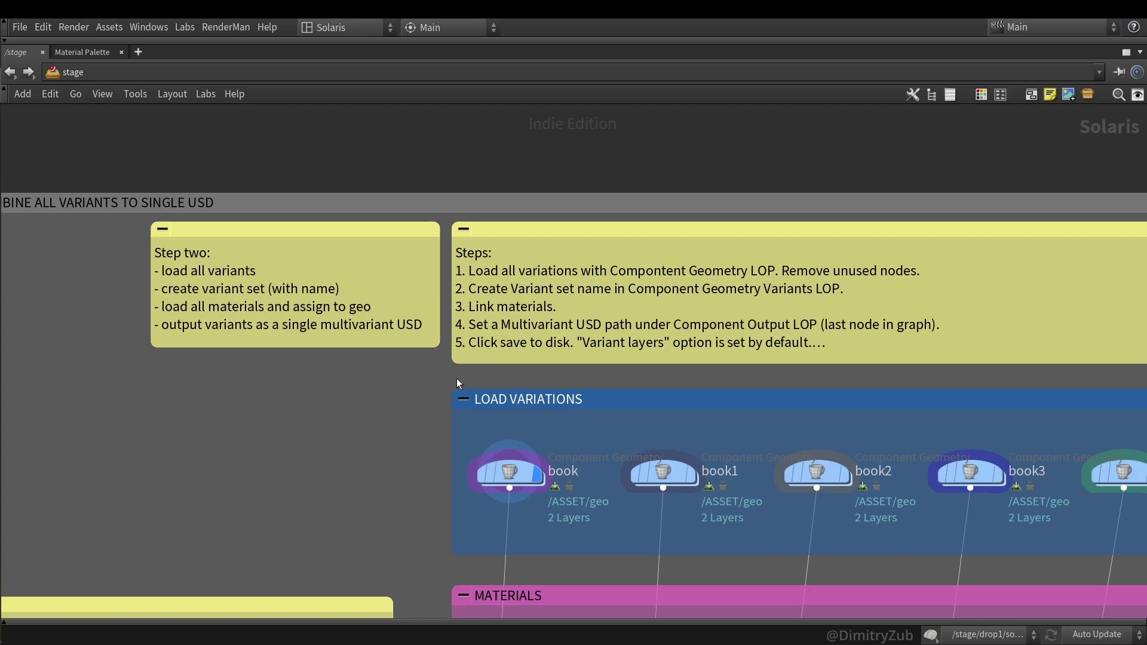
scroll(399, 389, "down", 3)
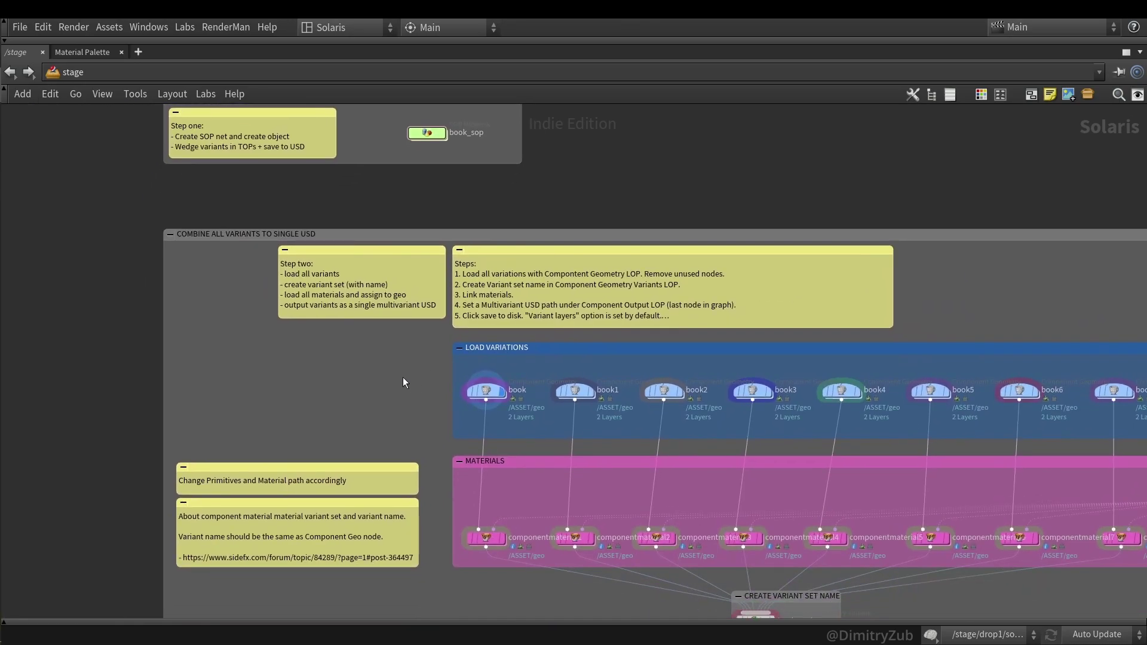
middle_click_drag(417, 404, 390, 384)
key("ctrl+b")
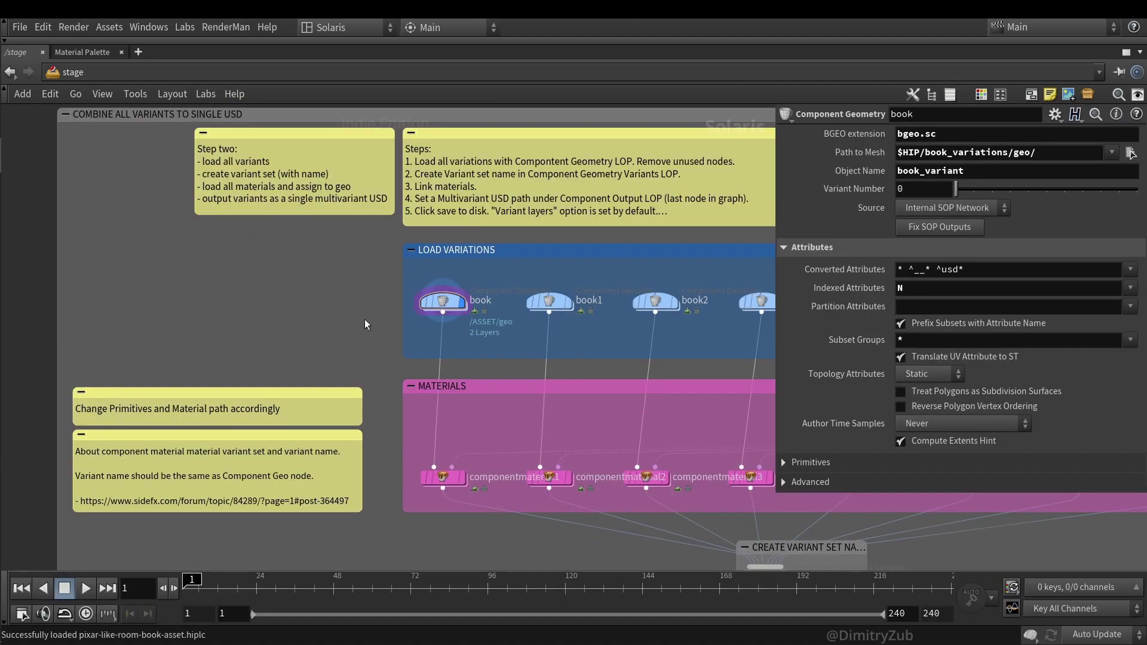
scroll(426, 315, "up", 3)
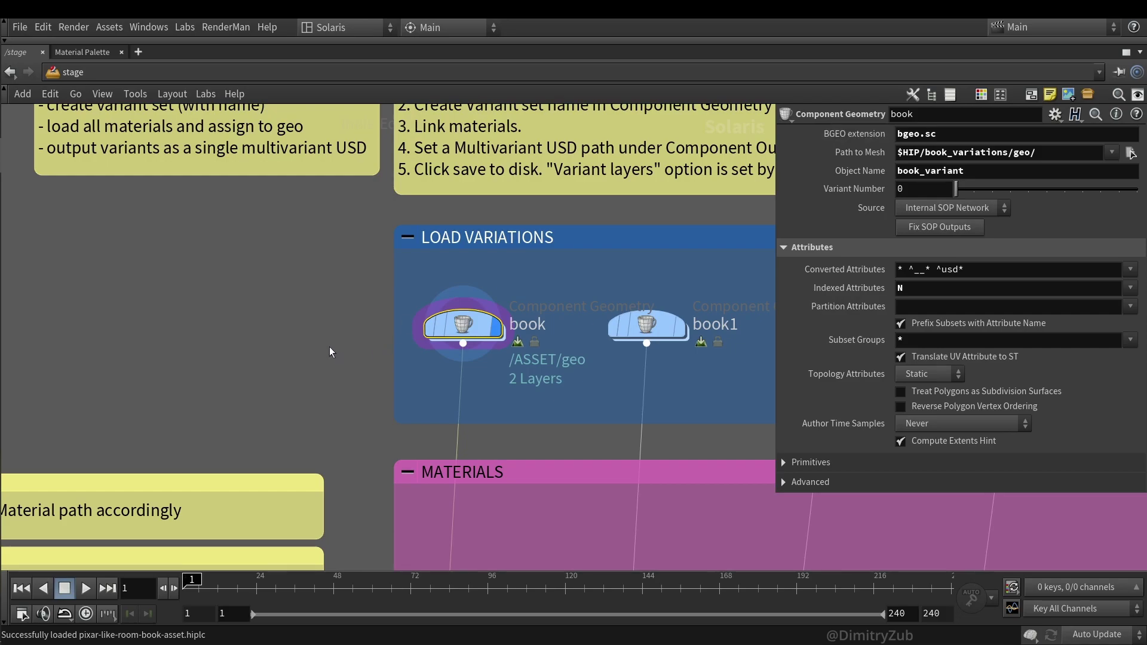
- Restore the full layout, enter the book node's geo network, select file1, and undo the accidental wire
key("ctrl+b")
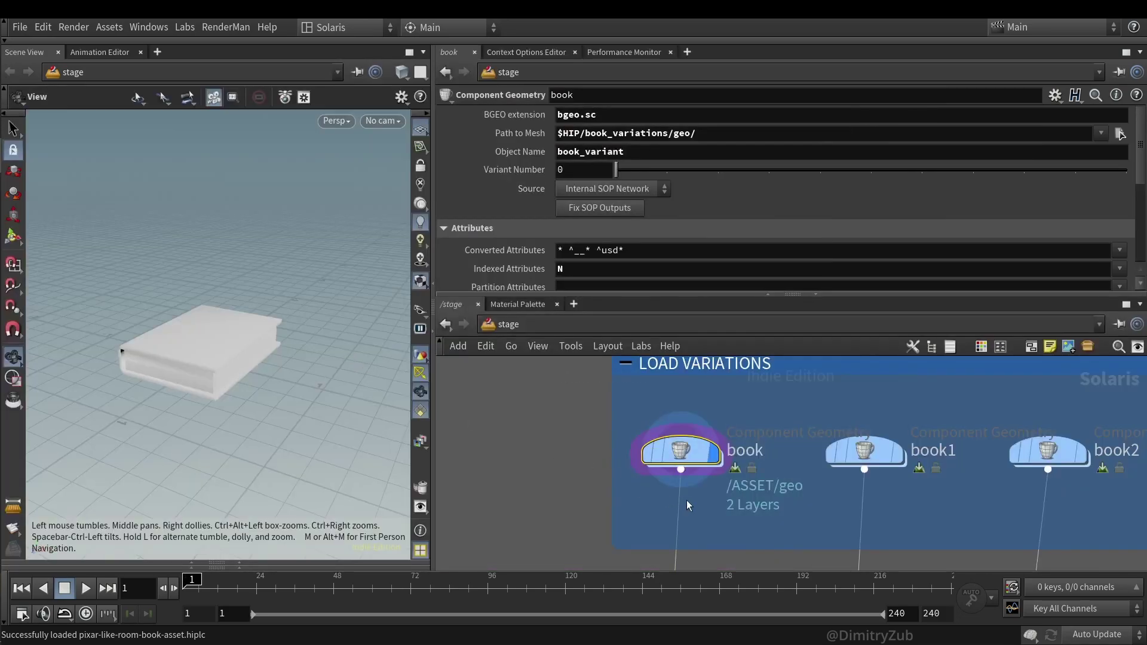
double_click(733, 402)
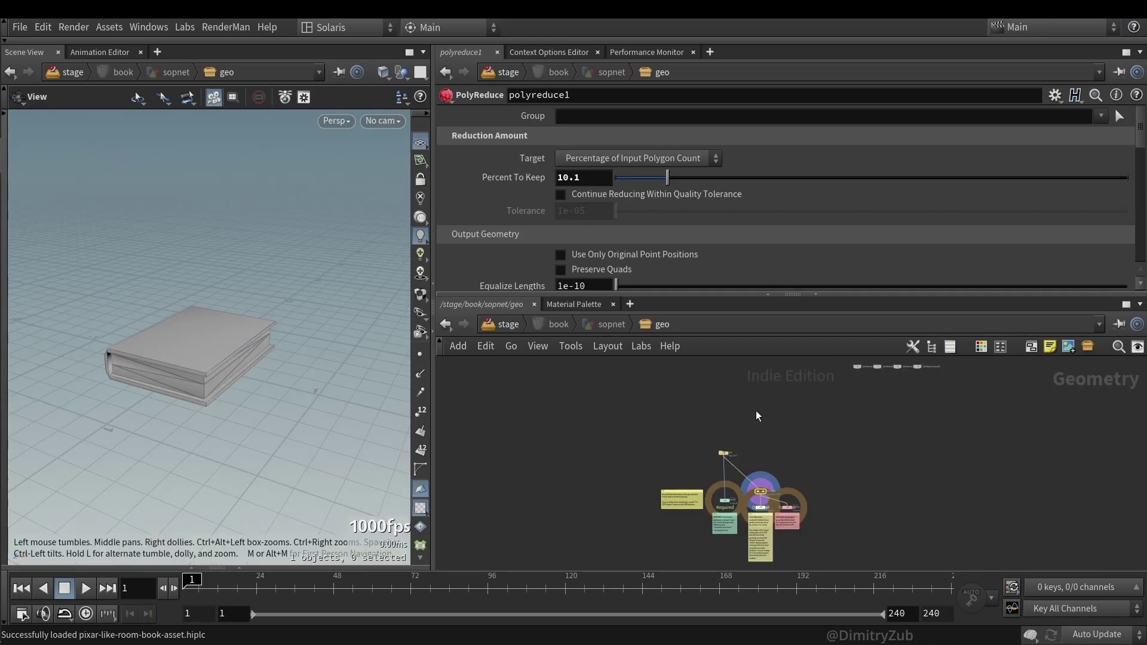
left_click(730, 440)
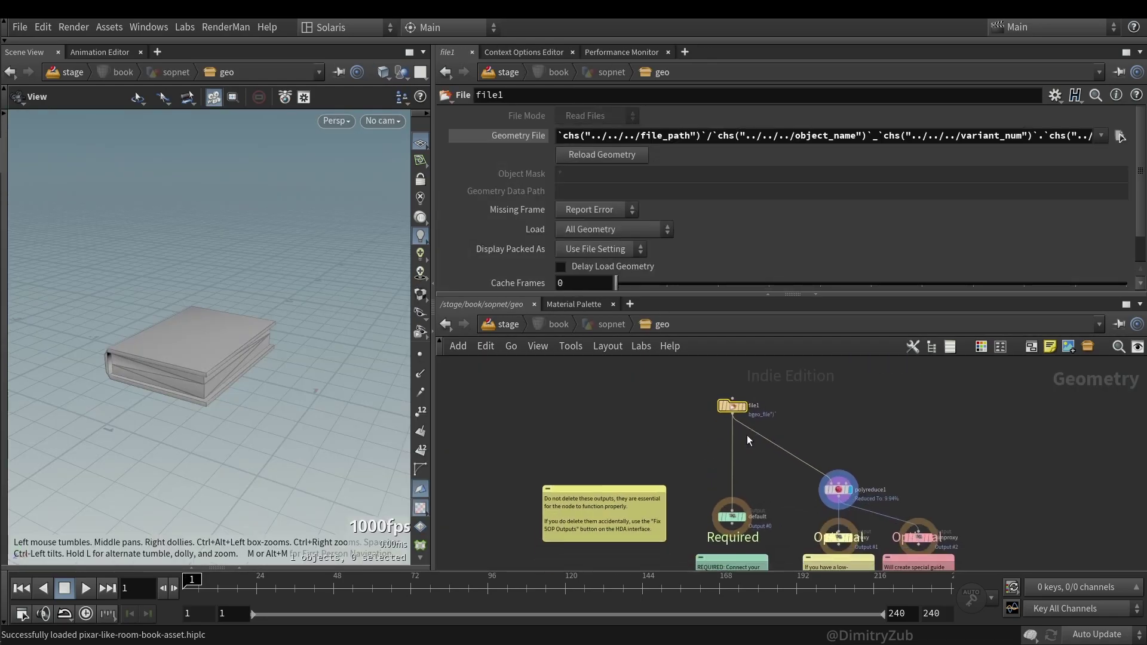
scroll(728, 463, "up", 3)
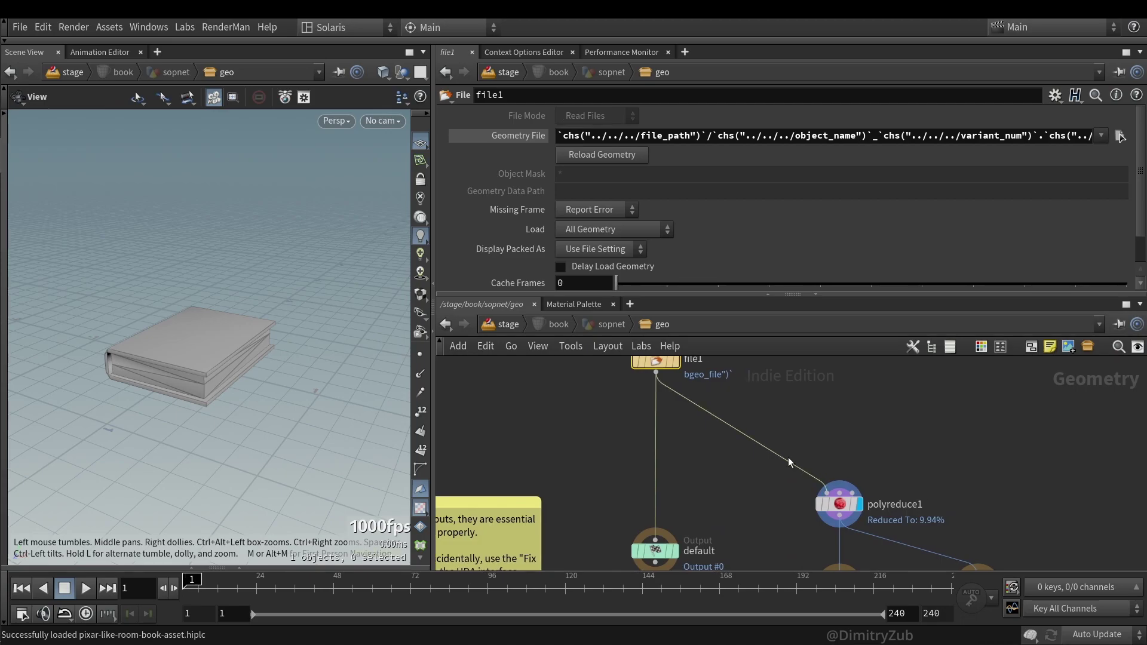
key("ctrl+z")
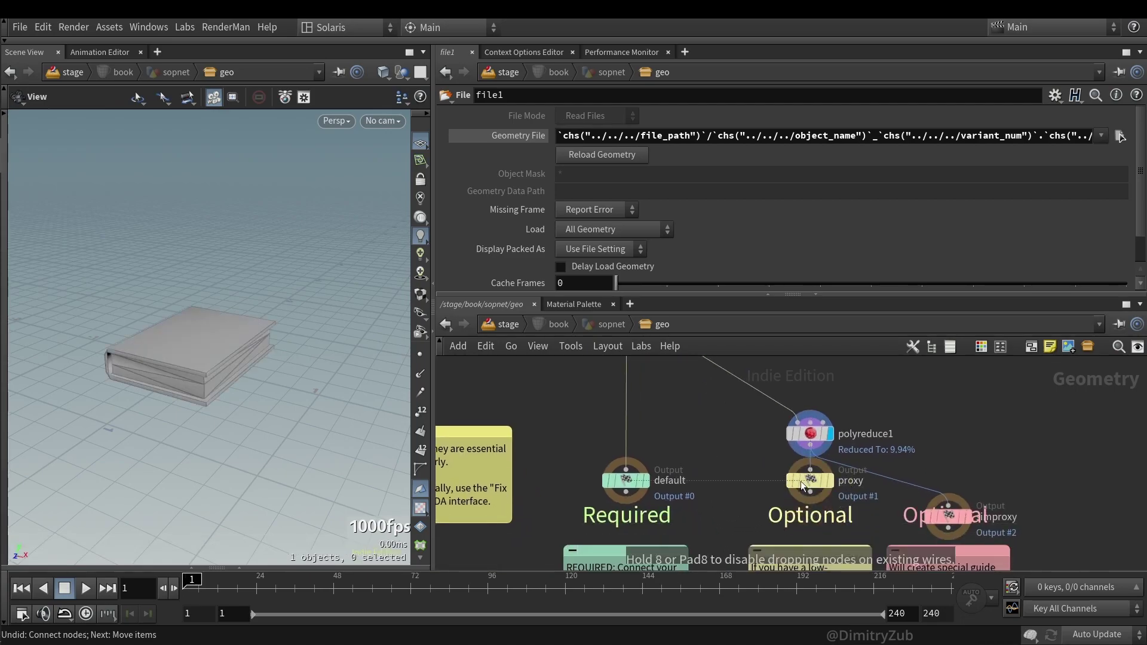
- Move the simproxy output node up level with the proxy output
middle_click_drag(768, 417, 729, 418)
left_click(812, 430)
left_click_drag(747, 445, 822, 476)
left_click_drag(936, 504, 923, 468)
mouse_move(1055, 483)
left_mouse_down()
mouse_move(921, 454)
mouse_move(909, 406)
left_mouse_up()
middle_click_drag(909, 406, 944, 451)
left_click_drag(946, 541, 947, 539)
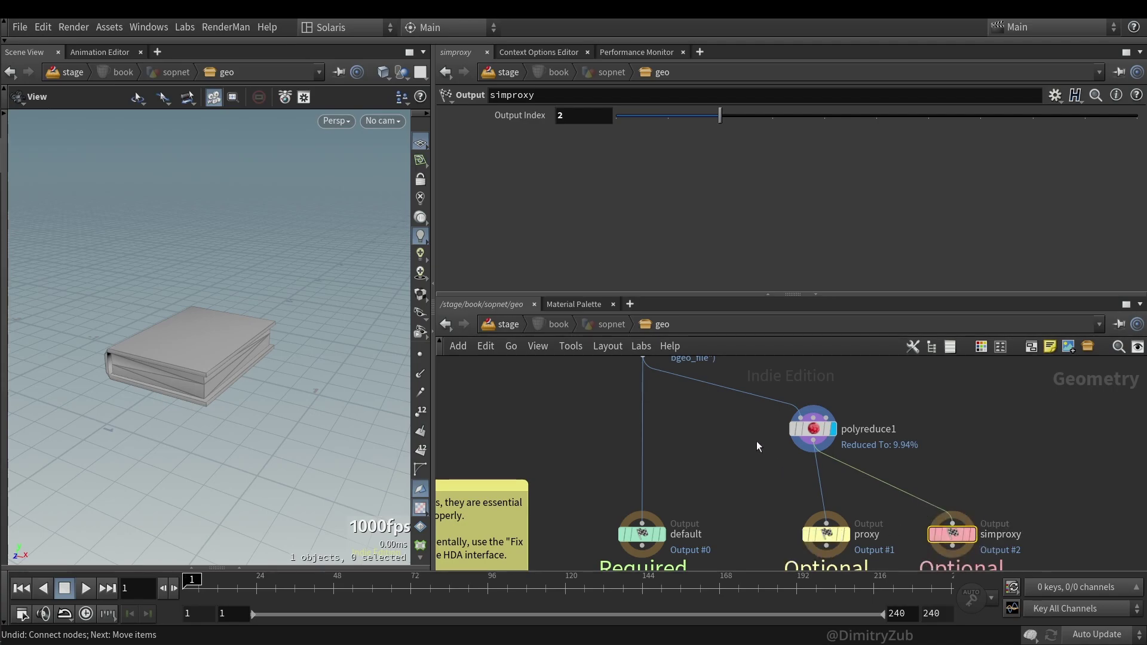
- Frame file1 and show its Geometry File built from file_path, object_name and variant_num
middle_click_drag(755, 441, 780, 470)
left_click(657, 383)
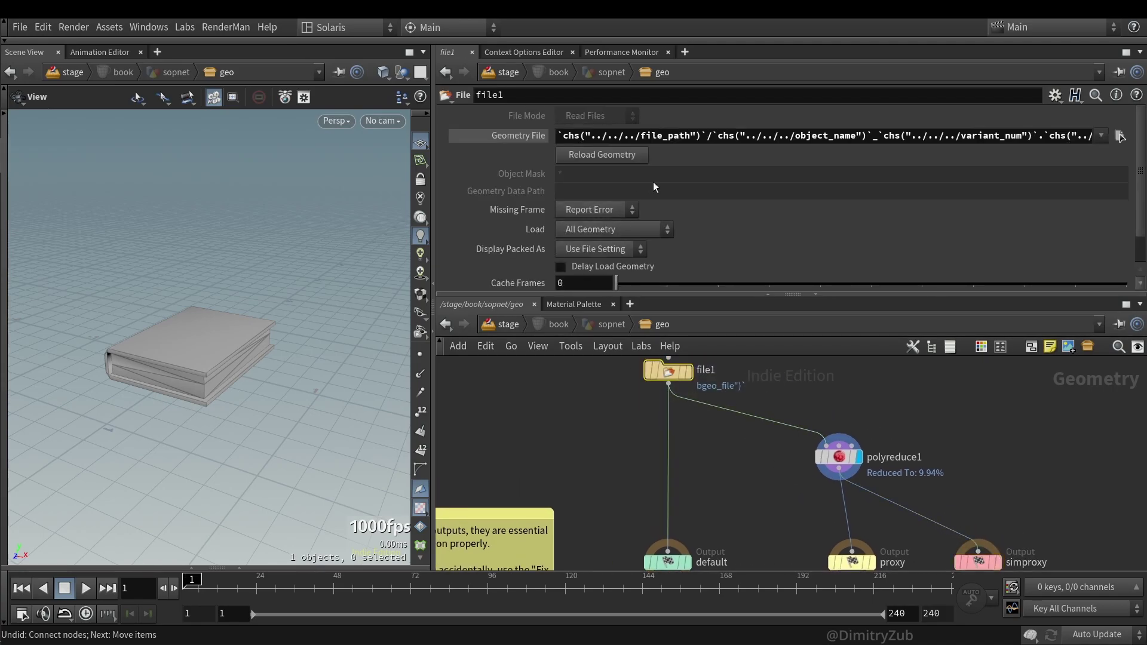
middle_click_drag(596, 439, 607, 503)
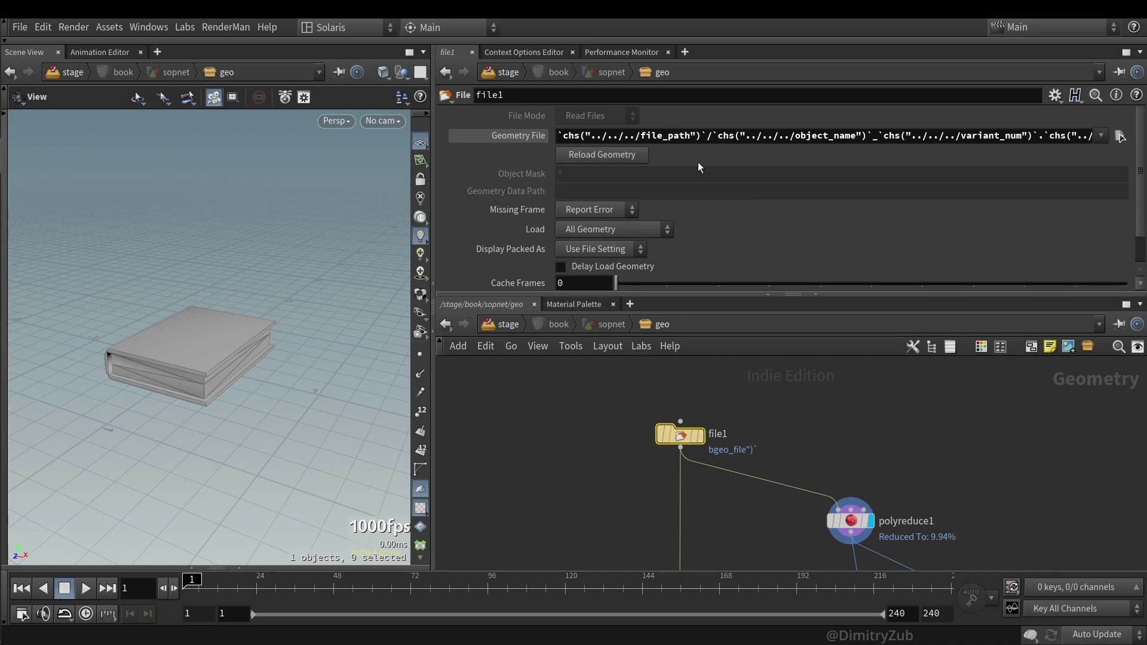
left_click(444, 324)
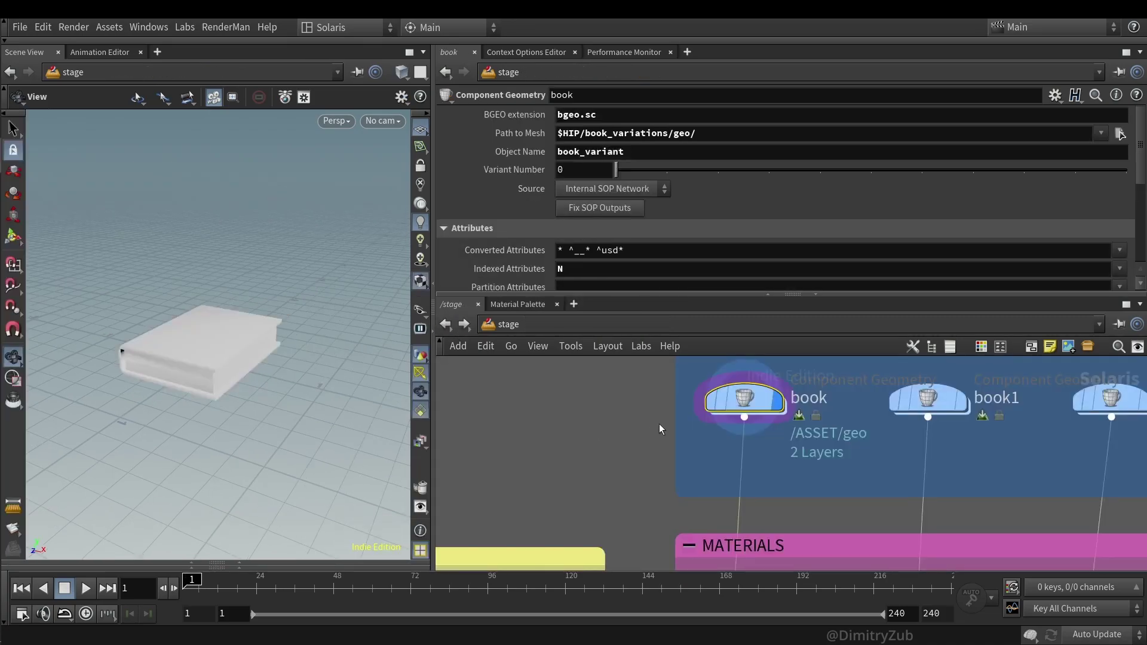
middle_click_drag(751, 404, 733, 438)
left_click_drag(732, 438, 702, 438)
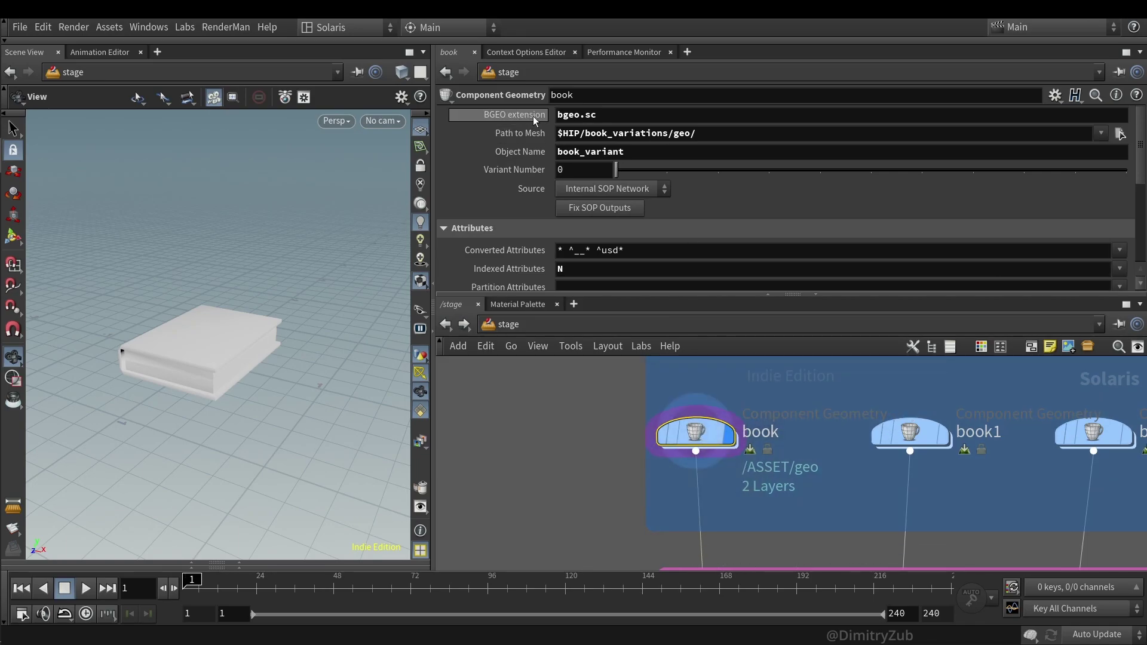
left_click(1055, 95)
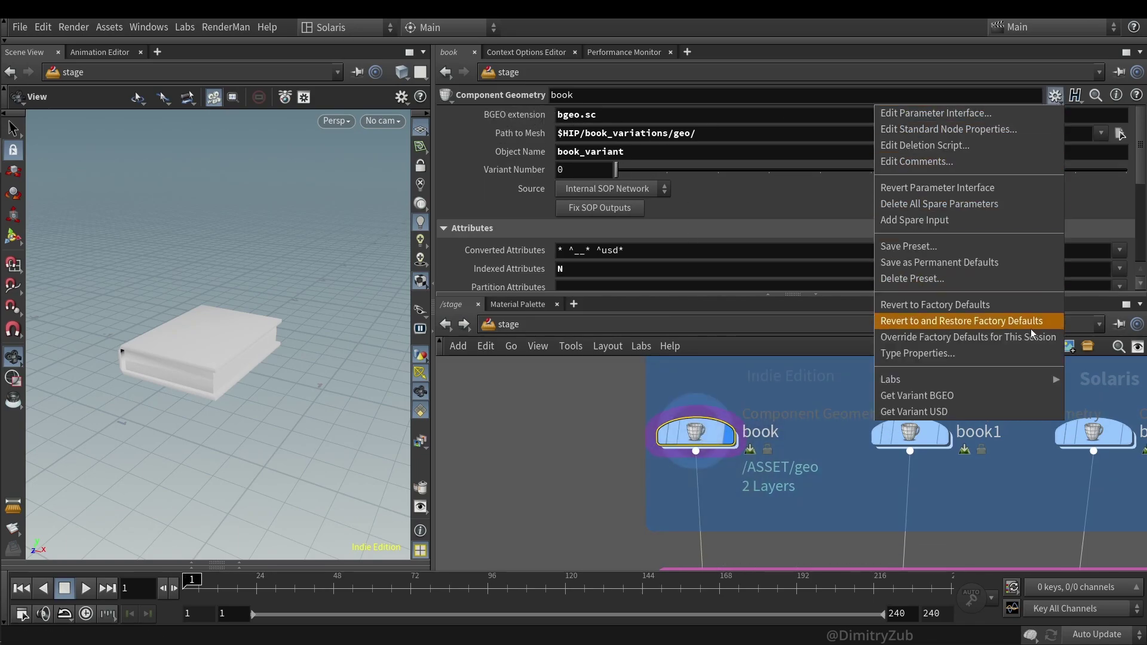
left_click(958, 414)
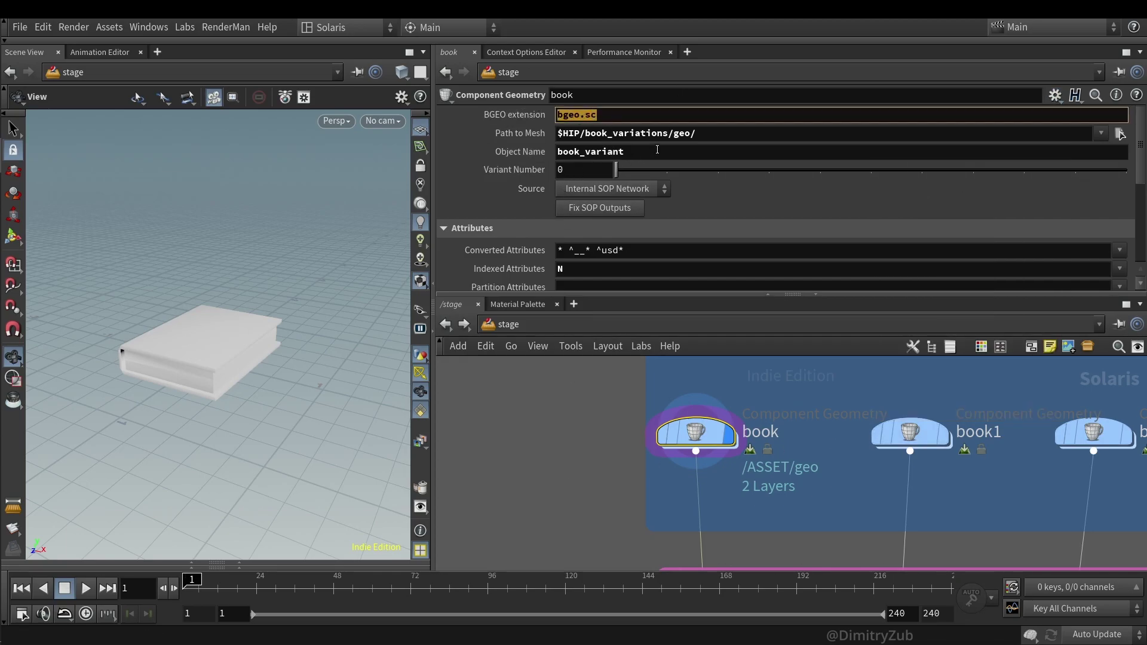
left_click_drag(697, 133, 563, 133)
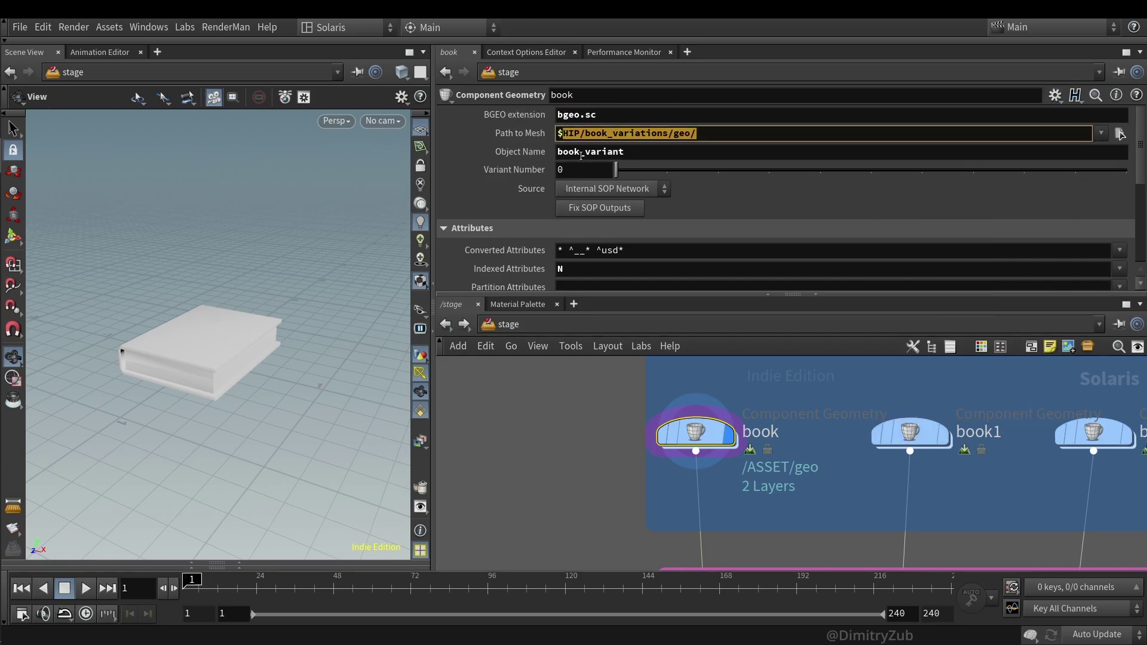
double_click(643, 158)
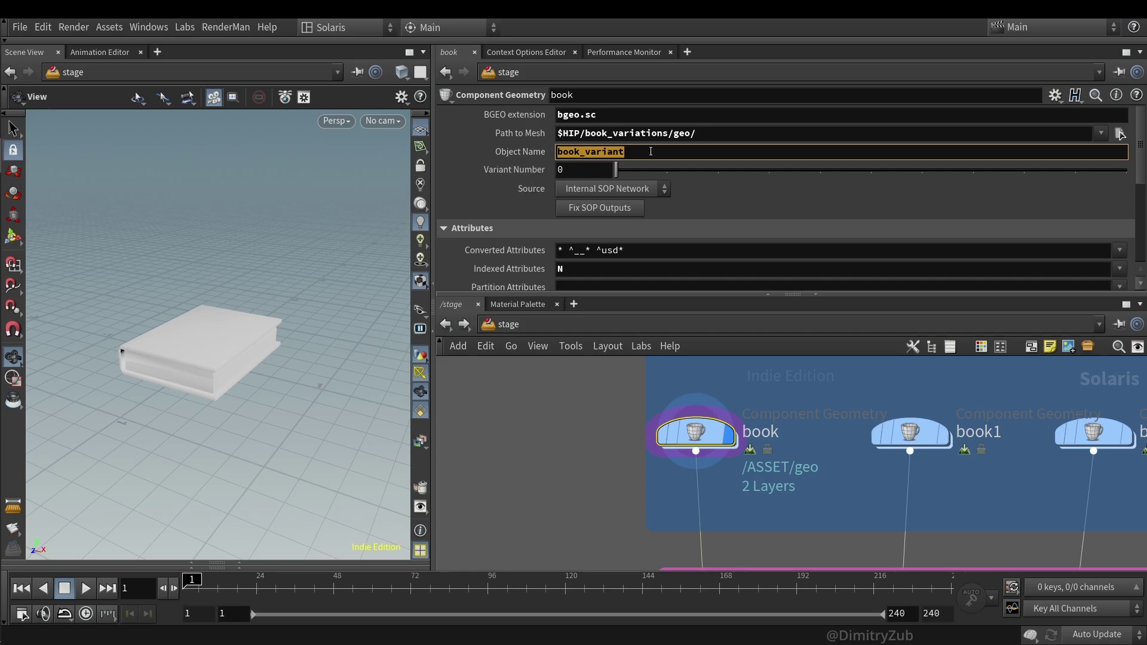
mouse_move(627, 169)
left_mouse_down()
mouse_move(874, 173)
mouse_move(616, 173)
left_mouse_up()
left_click(1056, 95)
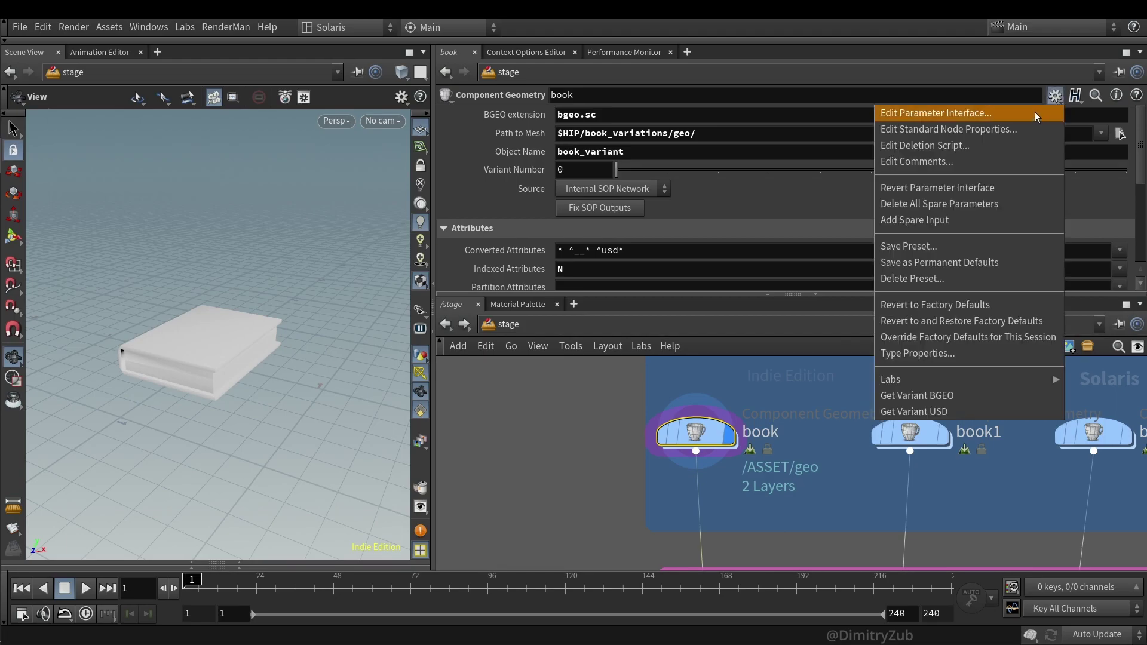
left_click(1034, 113)
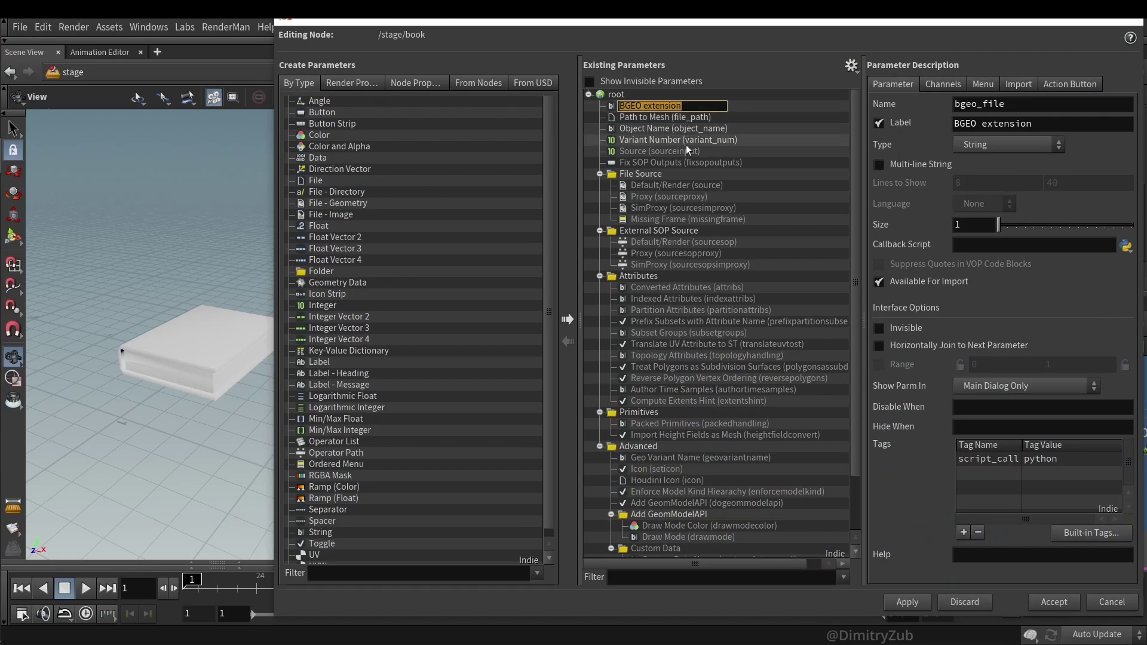
left_click(681, 162)
left_click(659, 106, "shift")
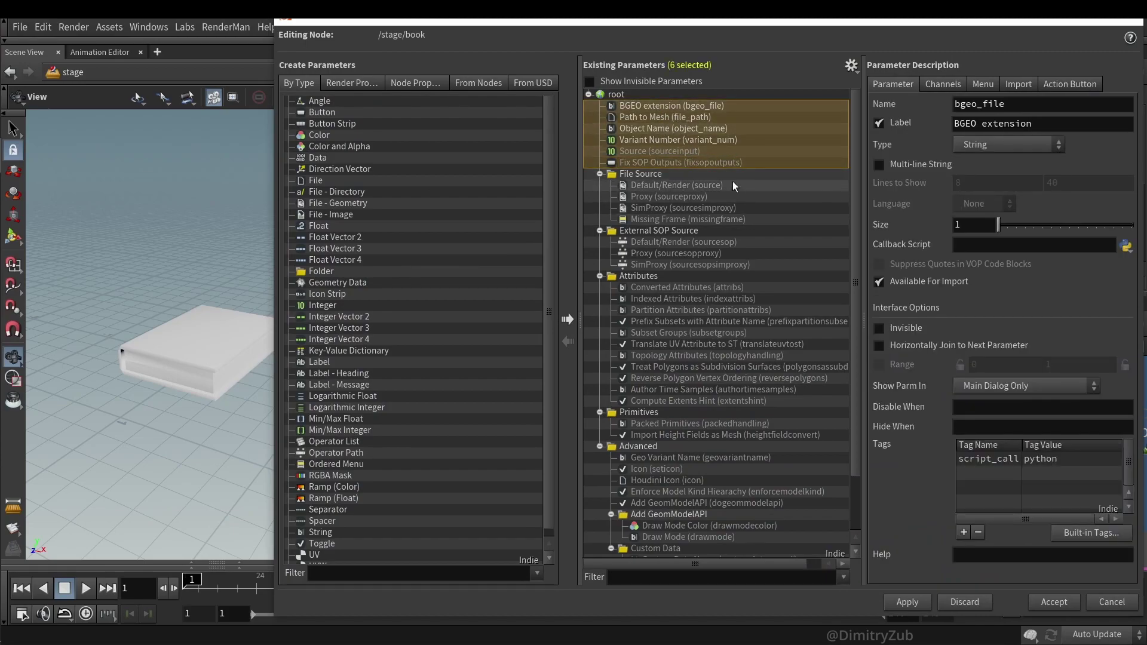
left_click(1110, 602)
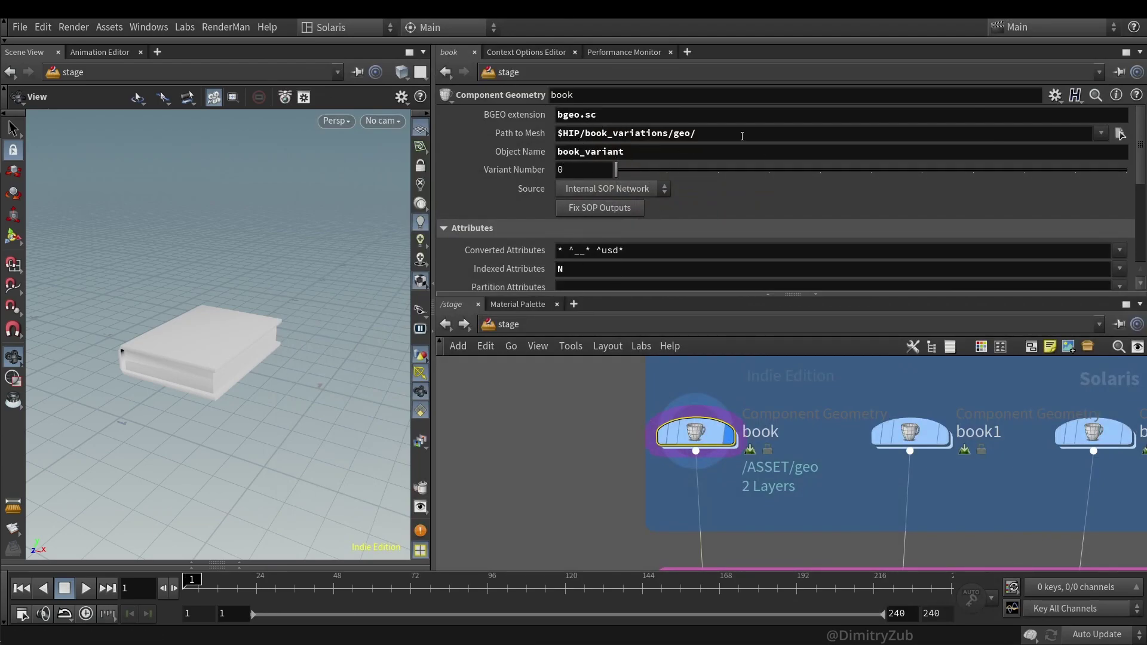
- Inside book's geo network, inspect file1's Geometry File expression and set its display flag
double_click(695, 433)
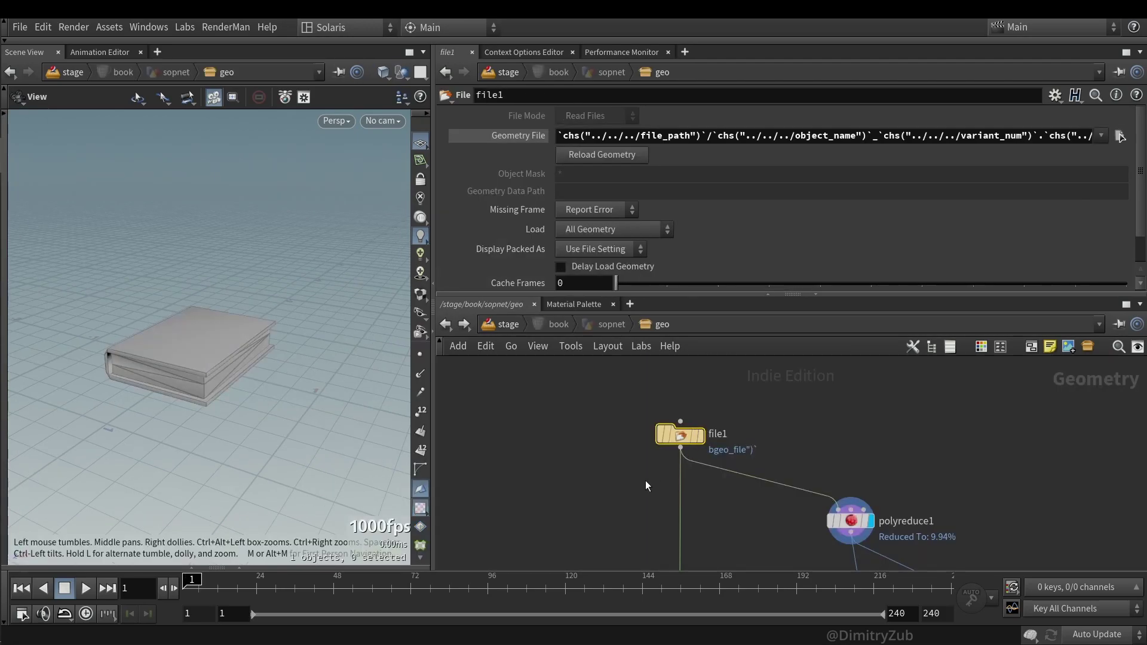
double_click(678, 136)
left_click_drag(806, 135, 855, 132)
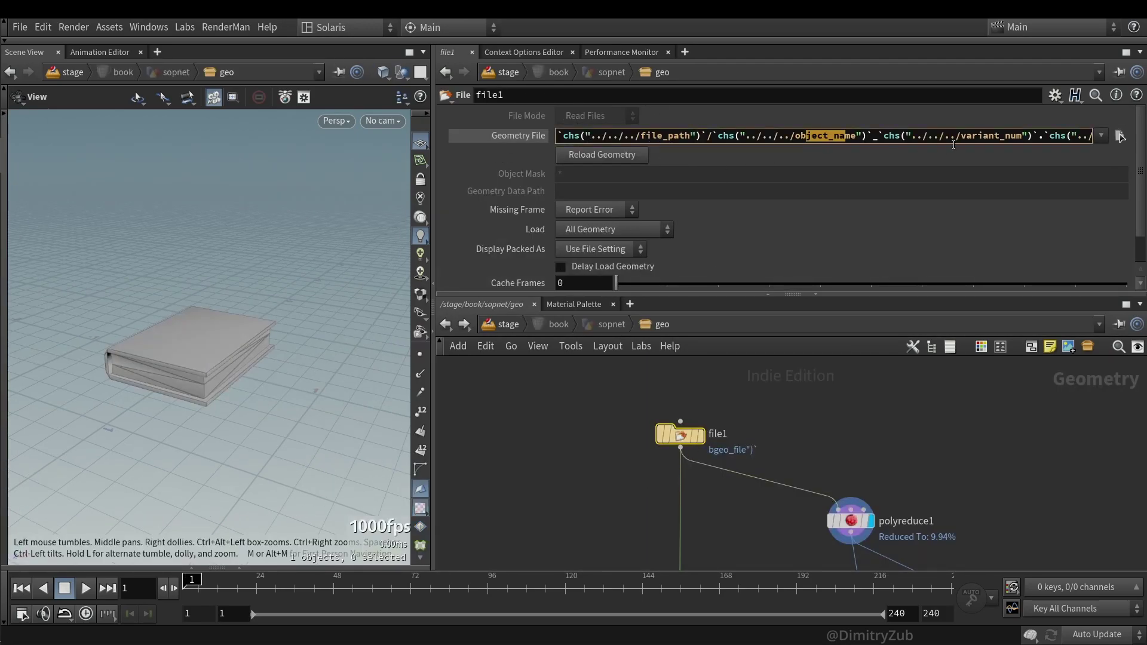
left_click_drag(955, 136, 1144, 118)
left_click(1048, 136)
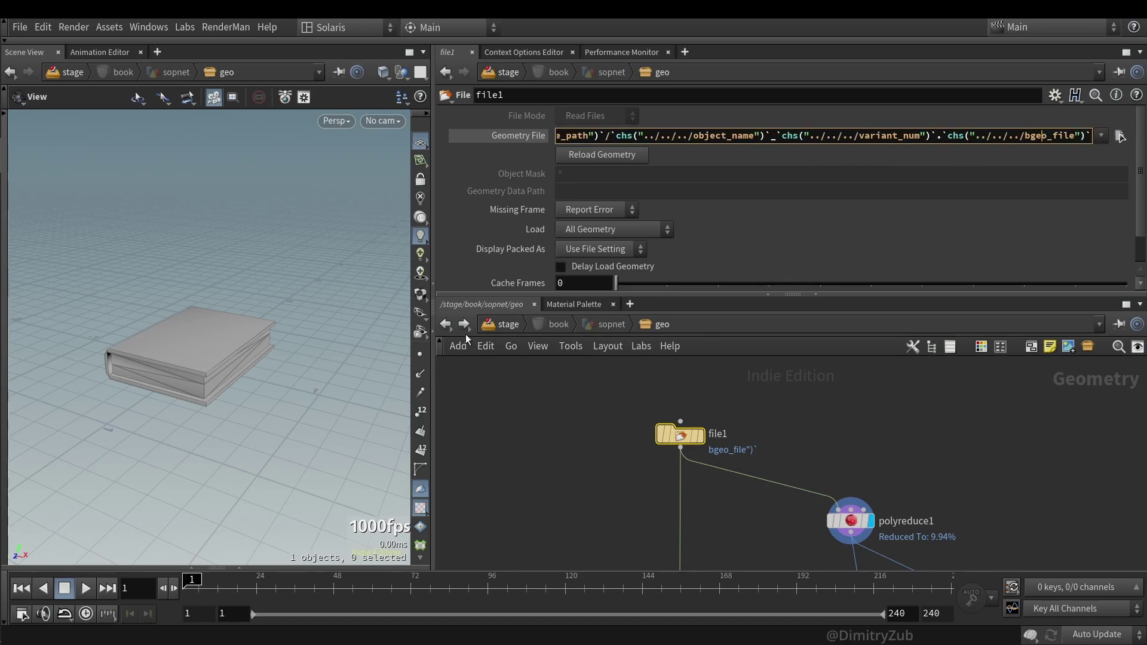
left_click(699, 435)
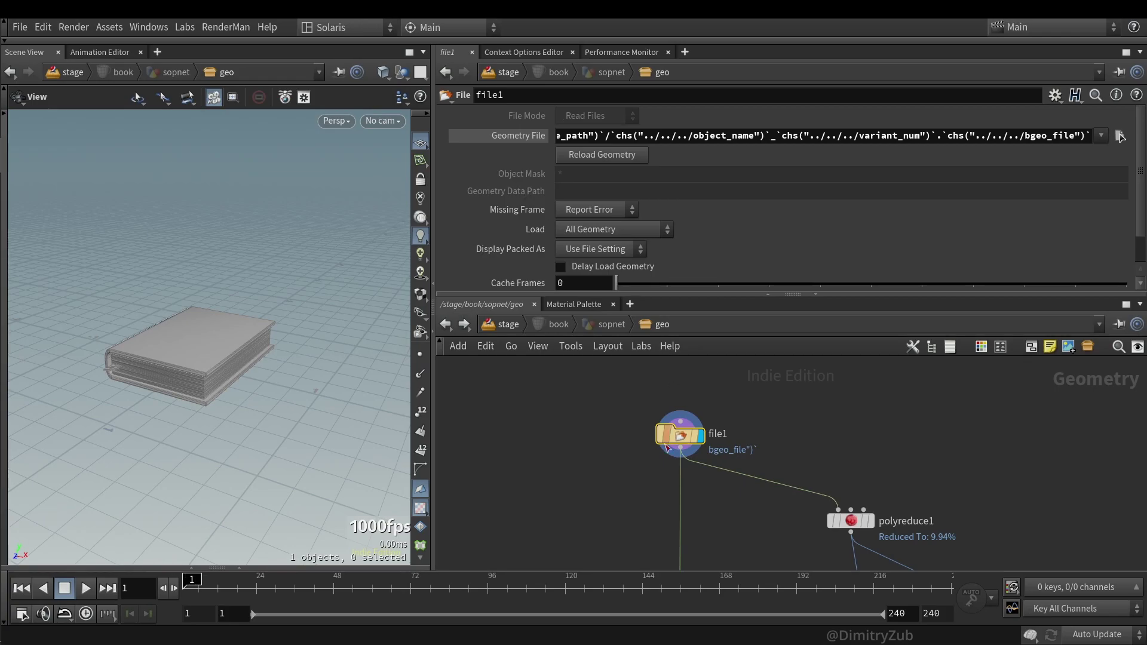
- Return to /stage and check the variant numbers of book, book1 and book2
right_click(445, 326)
left_click(446, 343)
left_click(834, 446)
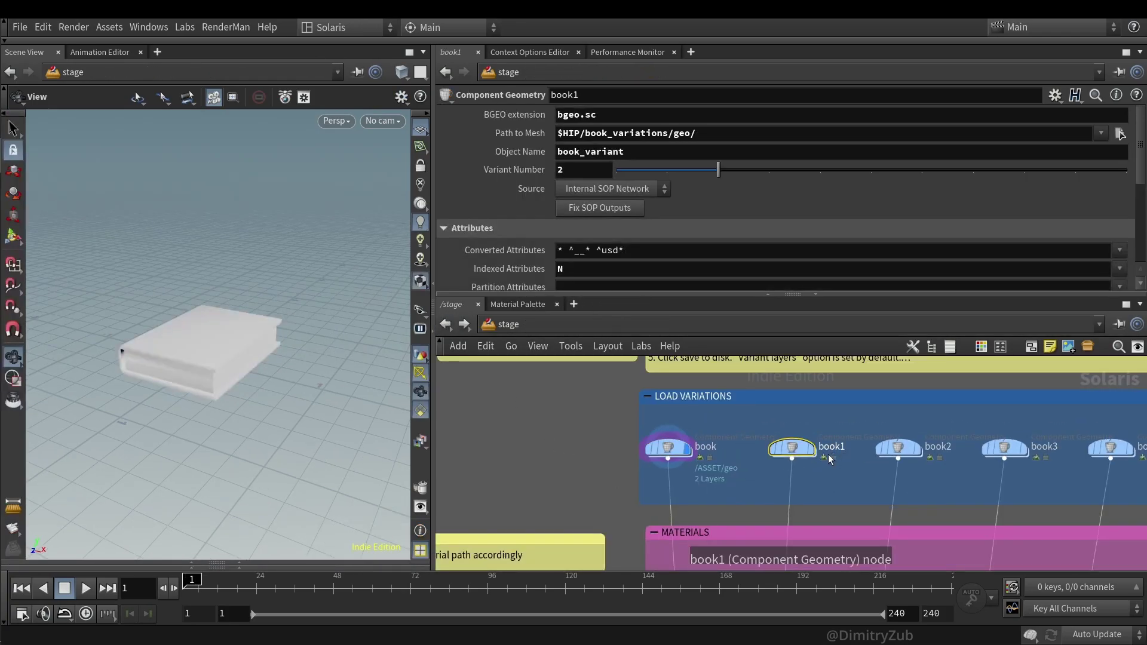
left_click(659, 439)
left_click(792, 448)
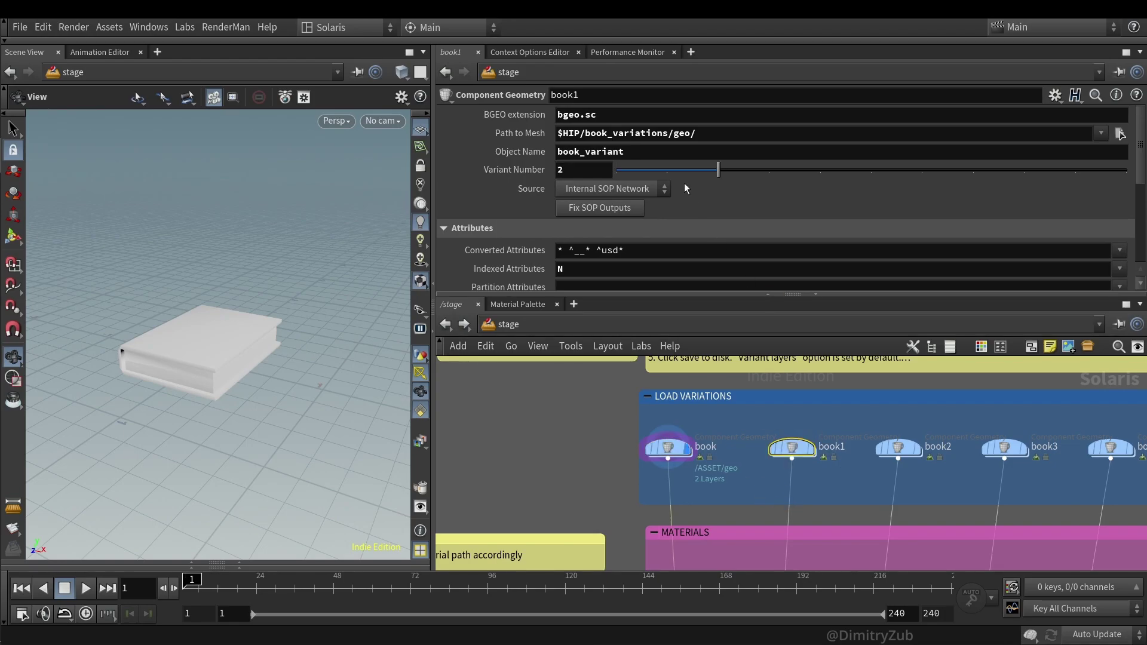
left_click(898, 448)
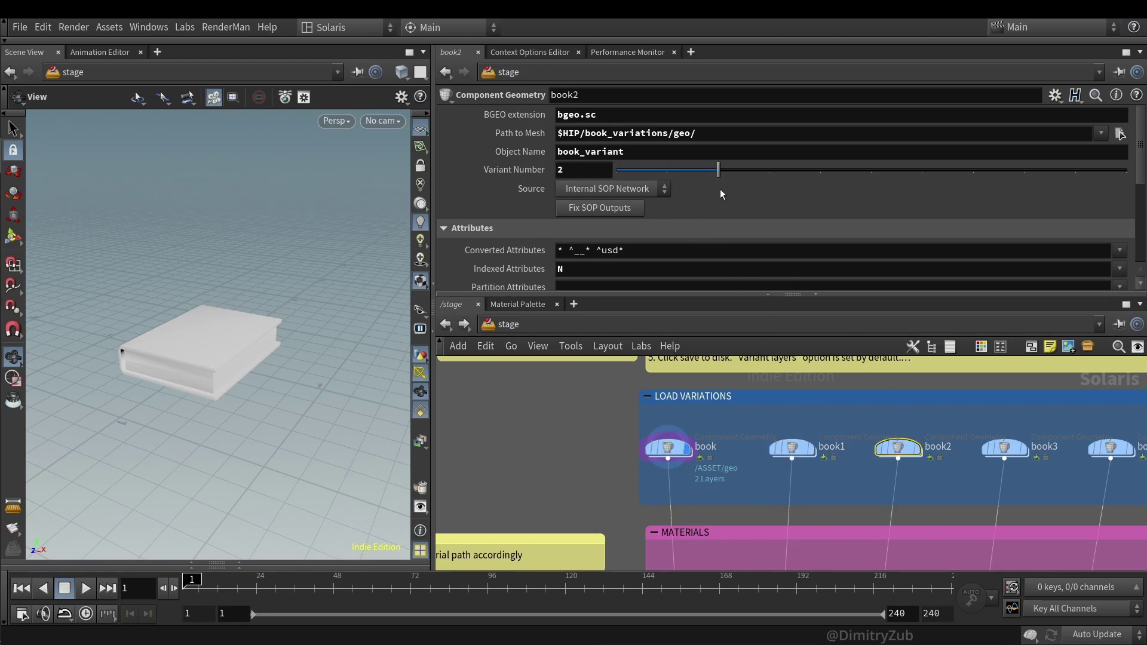
- Check book3 through book7's variant numbers, then show componentmaterial1's book_cover_shader assignment
middle_click_drag(846, 475, 736, 454)
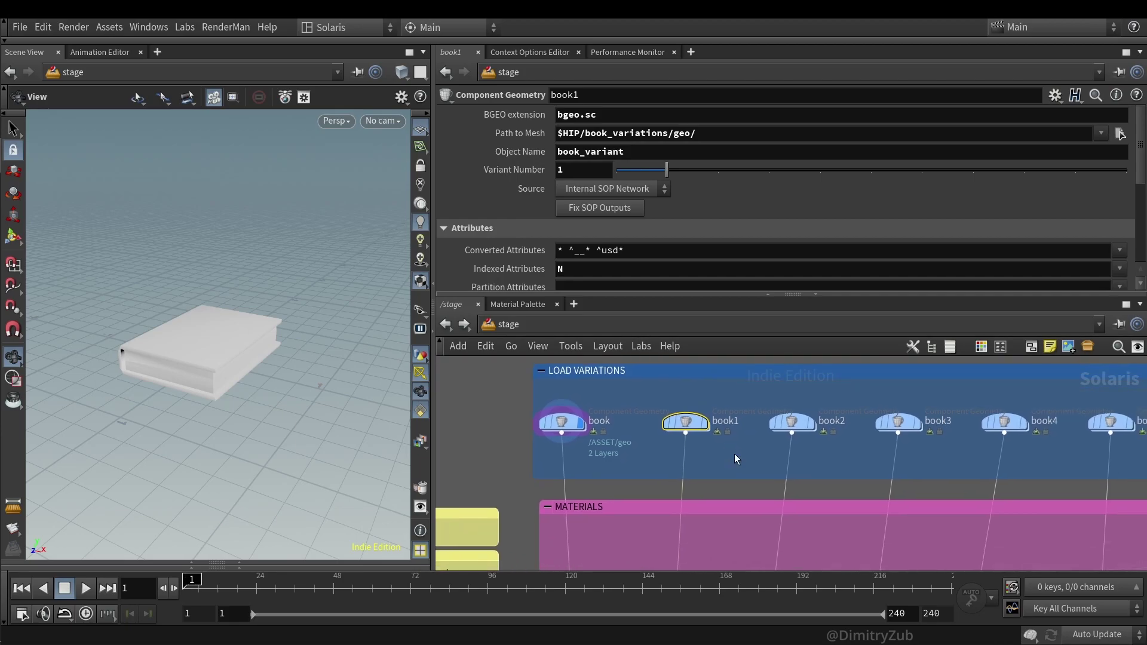
left_click(898, 422)
left_click(1013, 417)
middle_click_drag(1053, 468, 774, 445)
left_click(830, 398)
left_click(936, 399)
middle_click_drag(1038, 433, 873, 427)
left_click(889, 392)
scroll(992, 406, "down", 4)
scroll(566, 499, "up", 2)
left_click(594, 468)
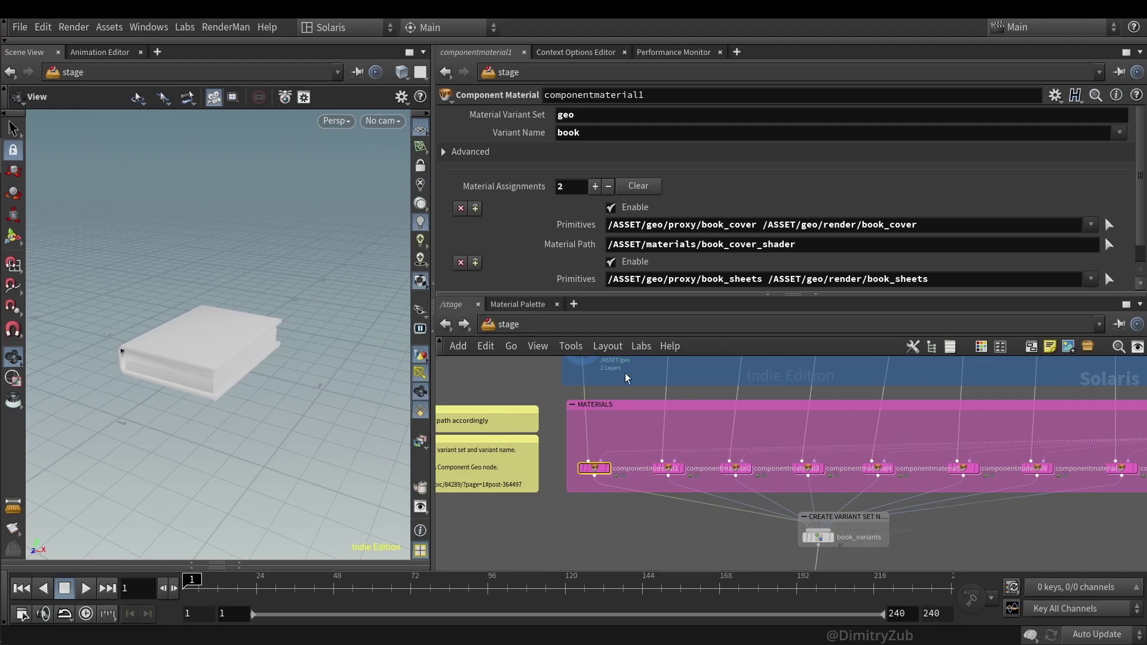
- Expand the Scene Graph Tree pane and widen the viewport side of the layout
left_click(239, 564)
left_click_drag(431, 493, 559, 493)
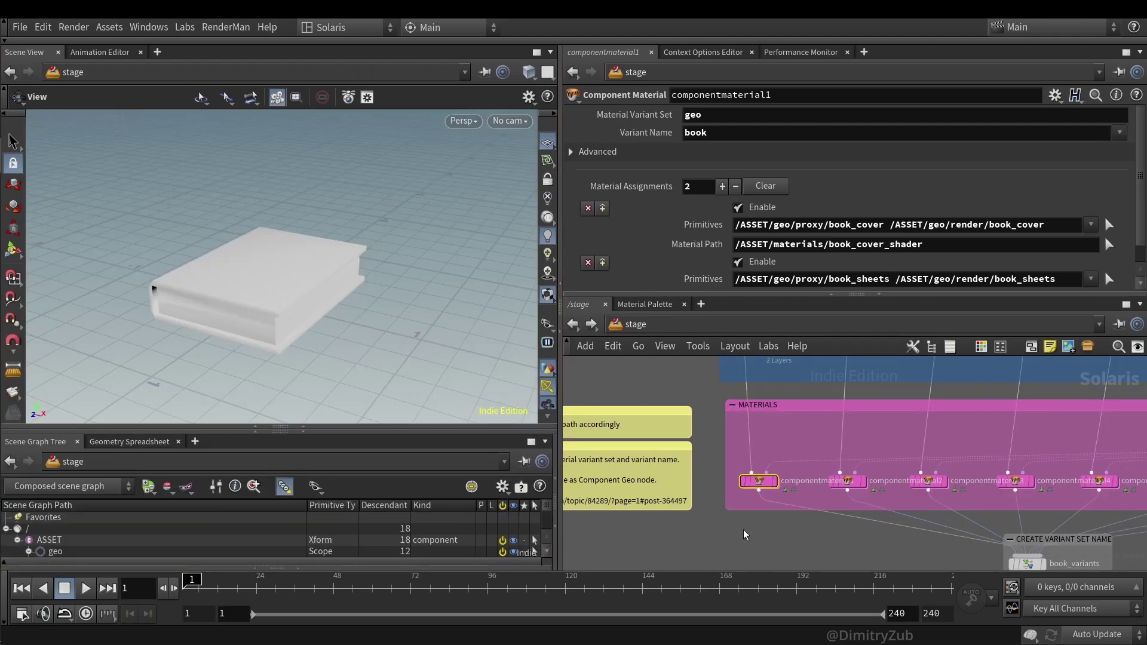
scroll(746, 533, "down", 3)
scroll(966, 454, "up", 4)
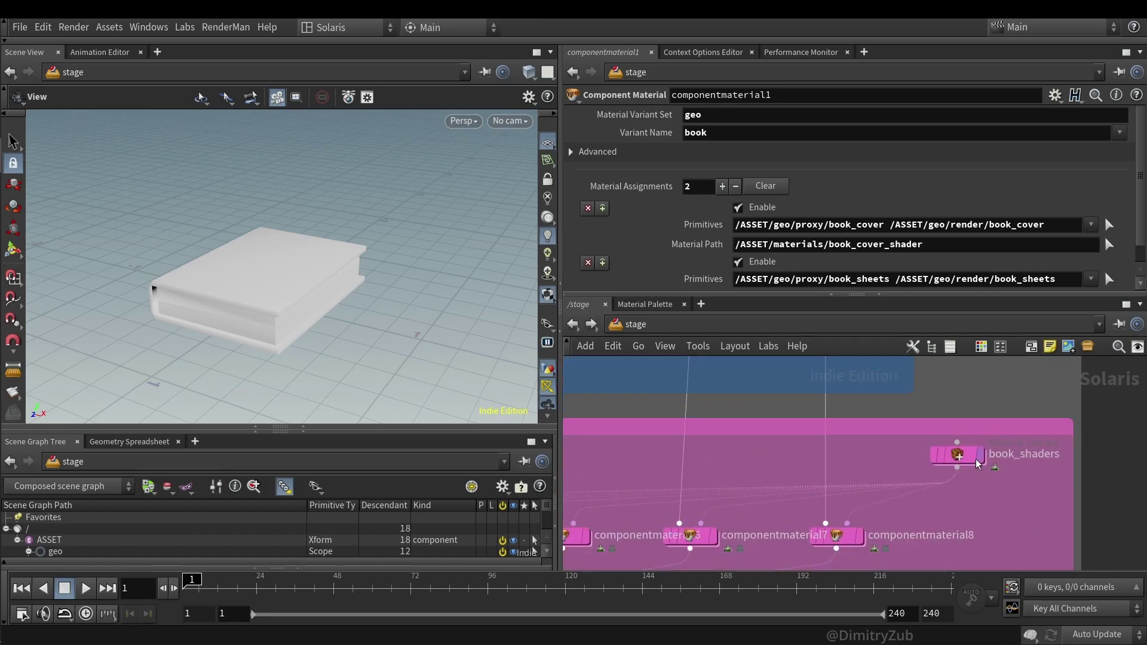
- Inside book_shaders, select the nine book_cover shaders, leaving only the first one selected
double_click(959, 455)
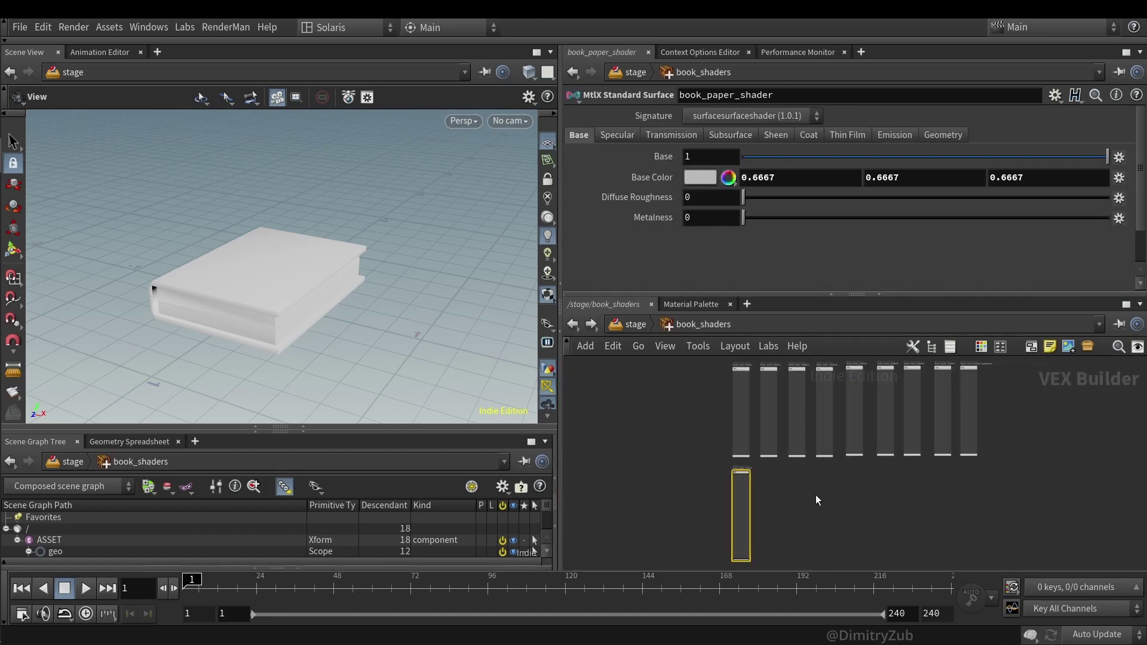
middle_click_drag(819, 501, 804, 530)
left_click_drag(741, 396, 741, 397)
left_click_drag(687, 522, 741, 550)
scroll(741, 538, "up", 5)
scroll(890, 492, "down", 6)
scroll(720, 540, "up", 2)
left_click_drag(650, 422, 1067, 408)
left_click(692, 430)
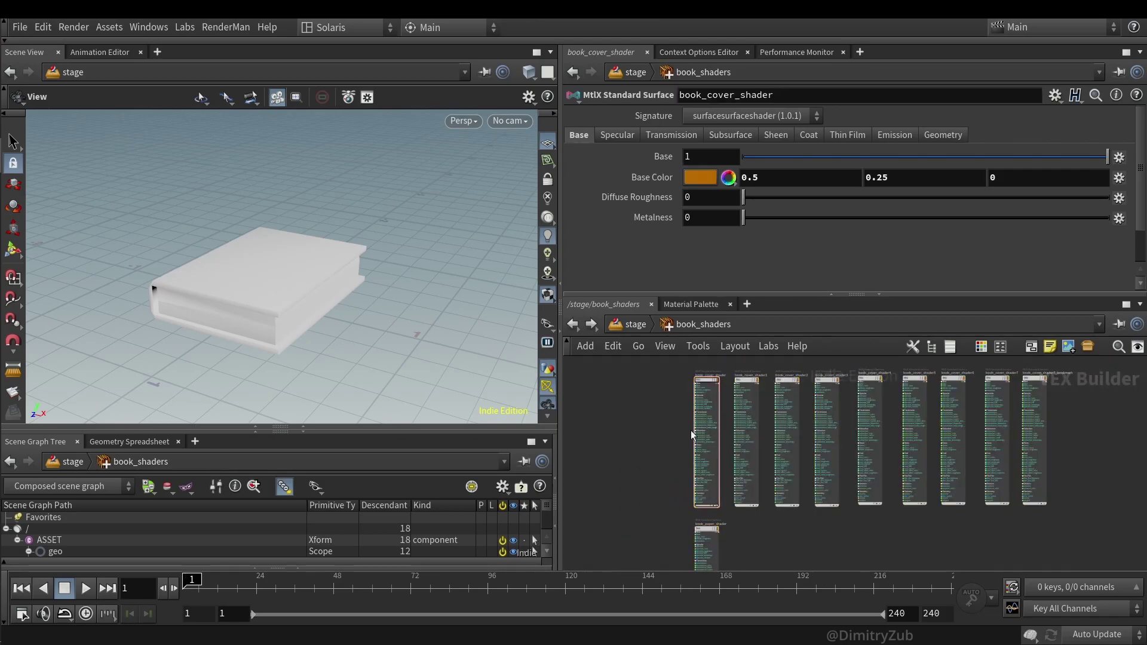
- Return to the stage network and bring the component material nodes into view
left_click(571, 324)
scroll(972, 495, "down", 2)
middle_click_drag(972, 495, 937, 489)
mouse_move(880, 457)
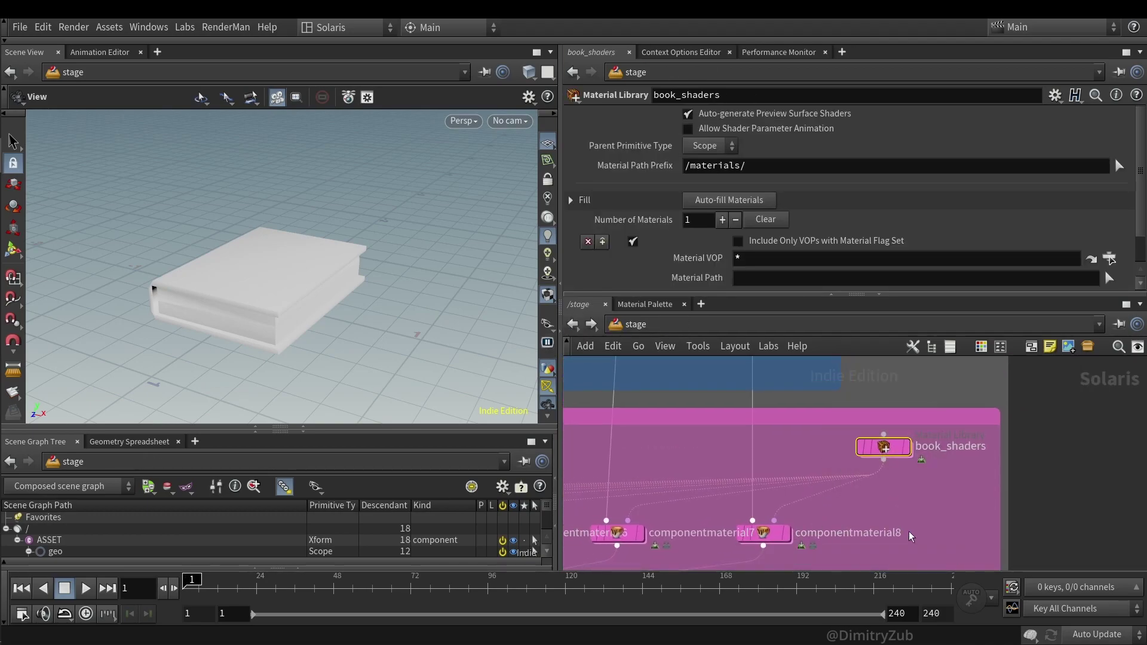
scroll(895, 466, "up", 3)
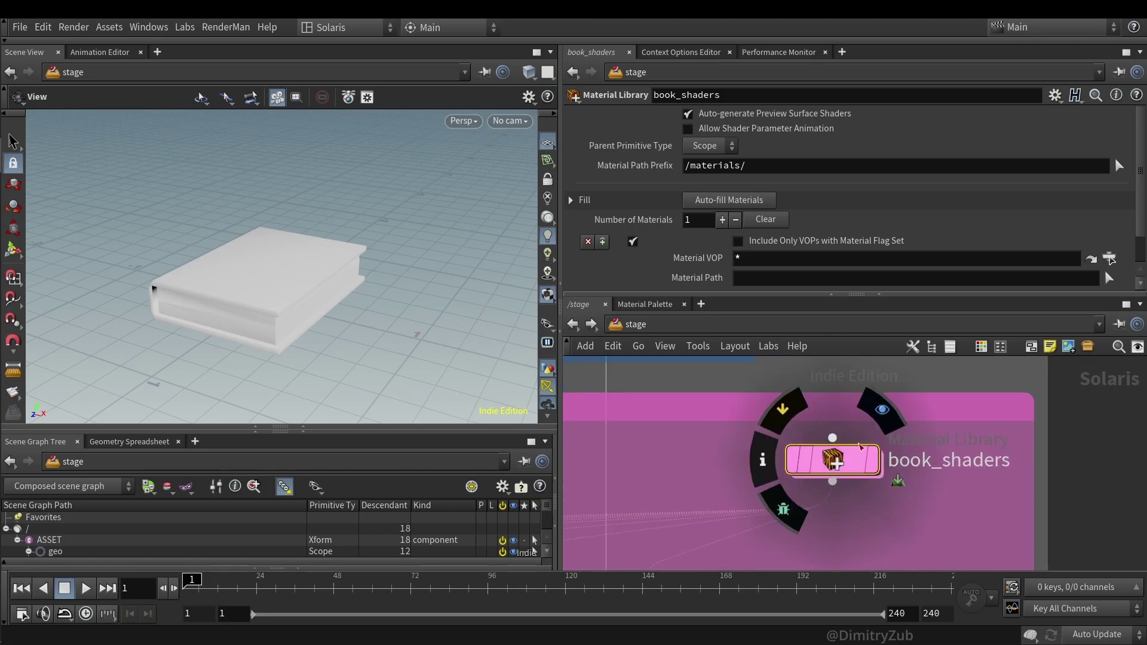
- In book_shaders, collapse two cover shaders into a subnetwork with Shift+C, then undo it
double_click(835, 462)
left_click_drag(730, 482, 842, 446)
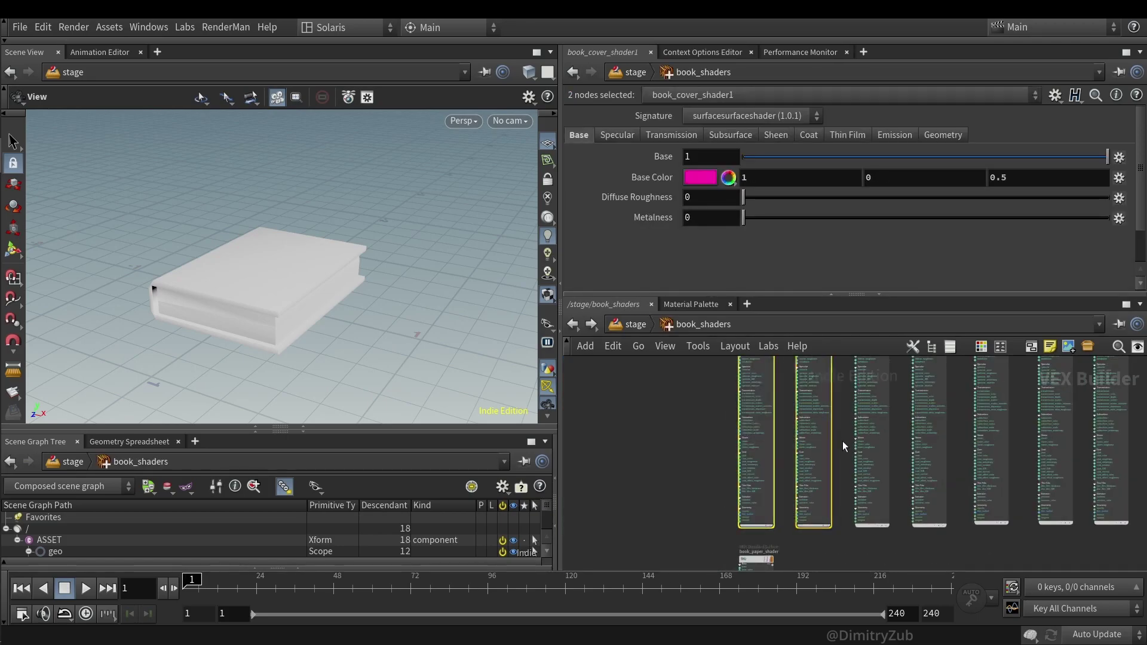
key("shift+c")
scroll(810, 443, "up", 3)
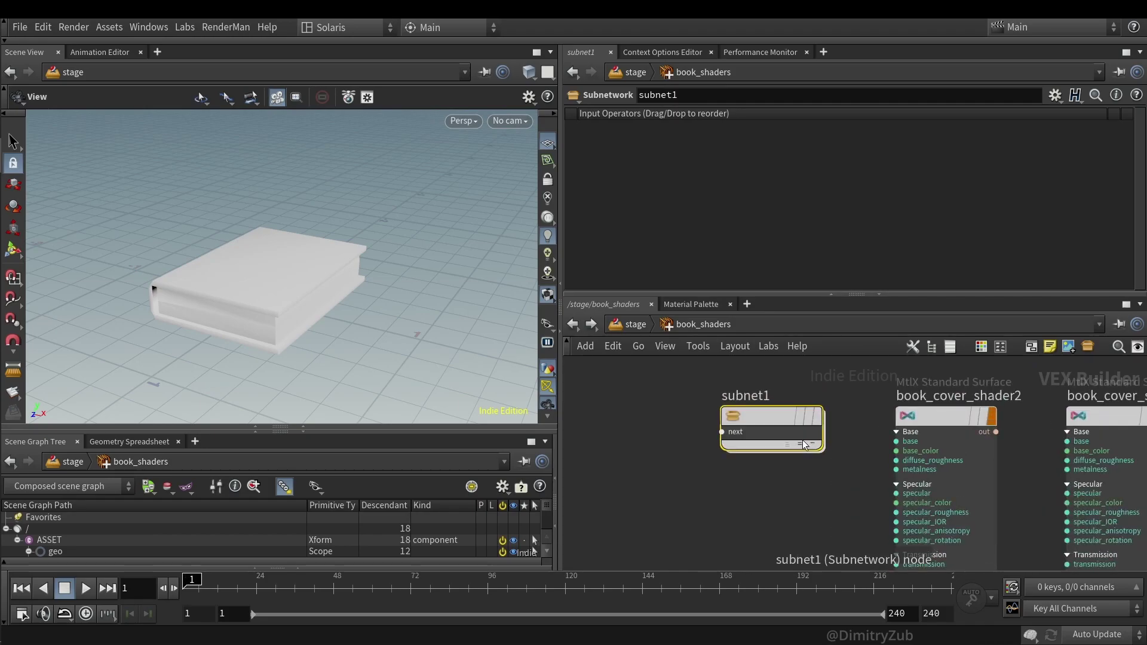
key("ctrl+z")
scroll(871, 466, "down", 4)
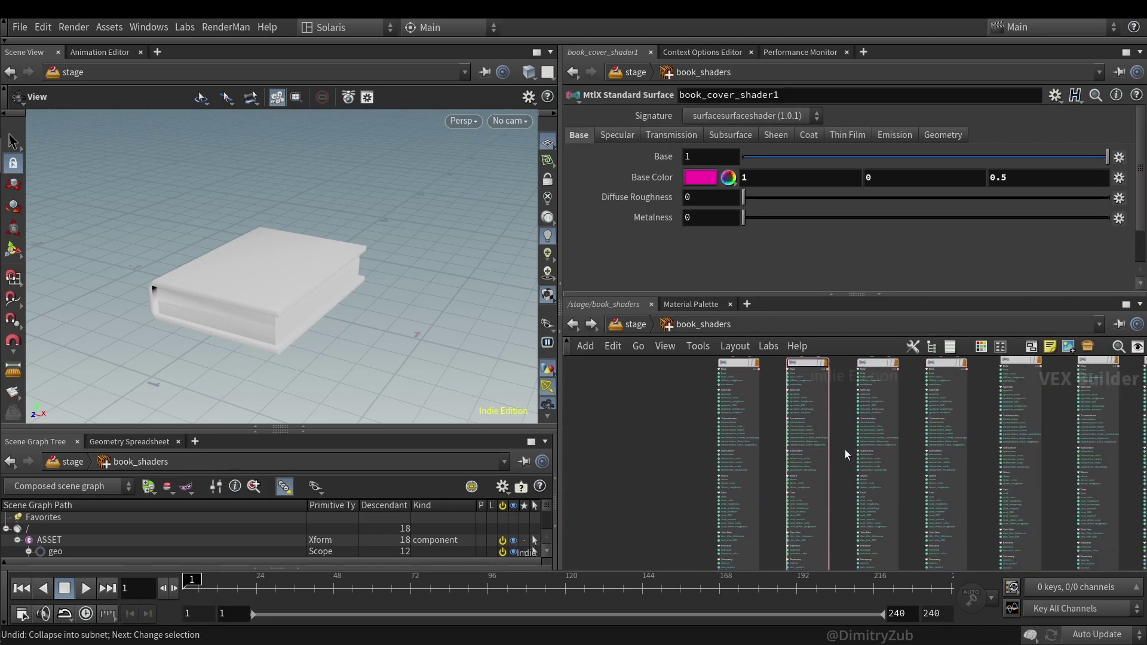
scroll(845, 449, "down", 3)
scroll(690, 439, "down", 2)
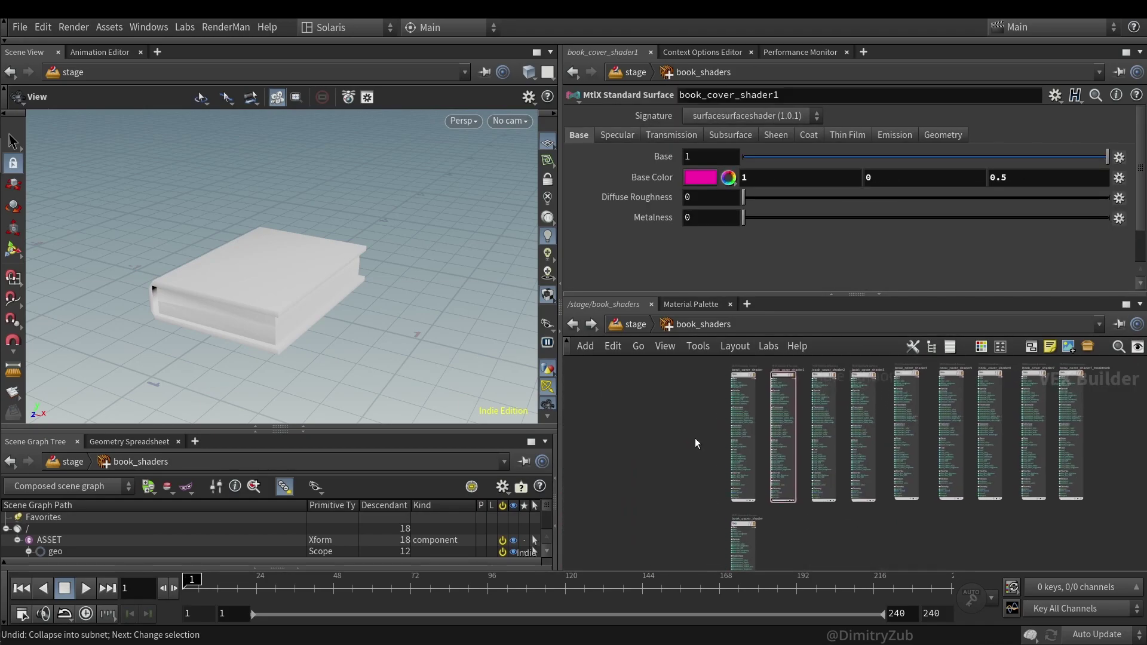
- Select the row of cover shaders, frame all shader nodes, and return to /stage
left_click_drag(692, 435, 1094, 406)
key("h")
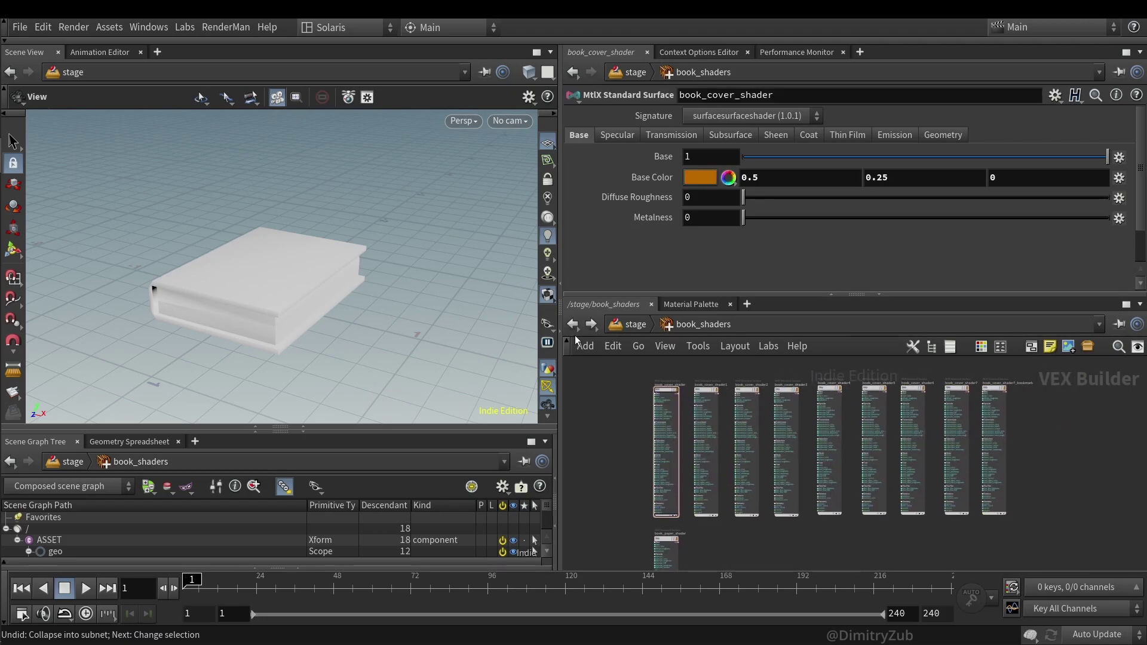
key("u")
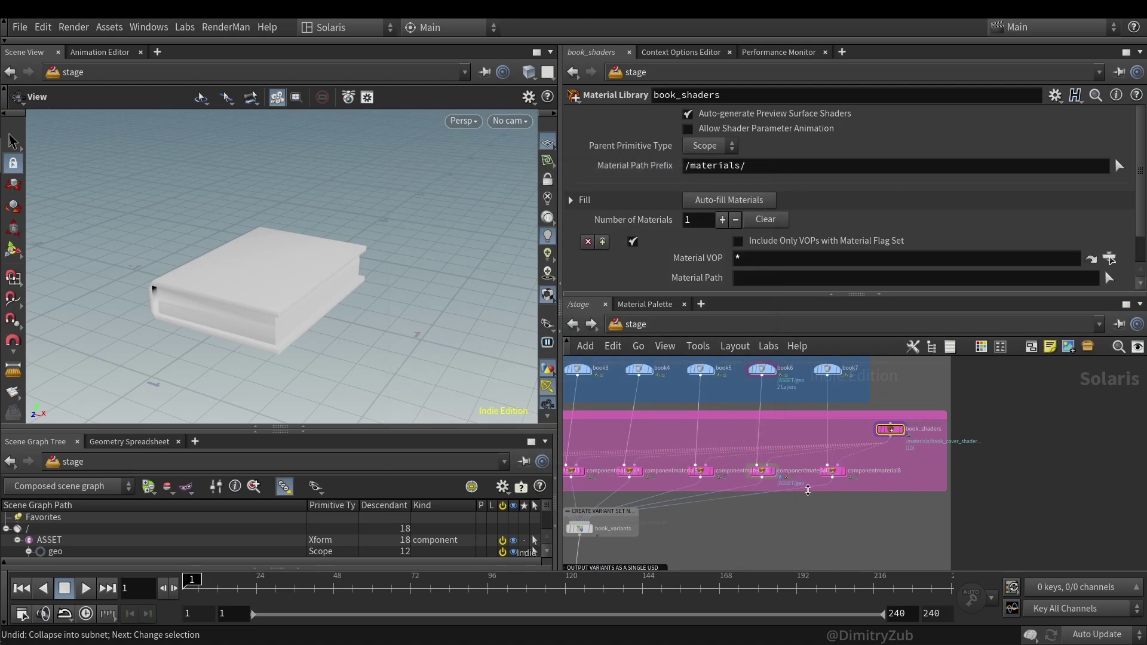
scroll(808, 490, "up", 5)
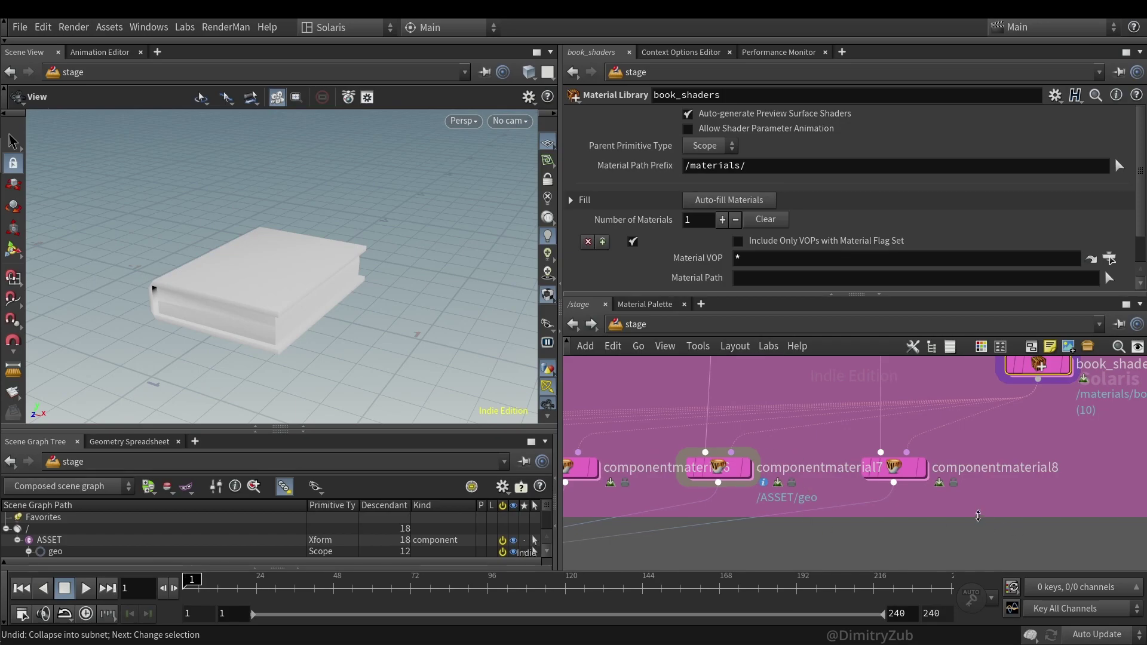
scroll(980, 519, "down", 3)
scroll(771, 453, "up", 2)
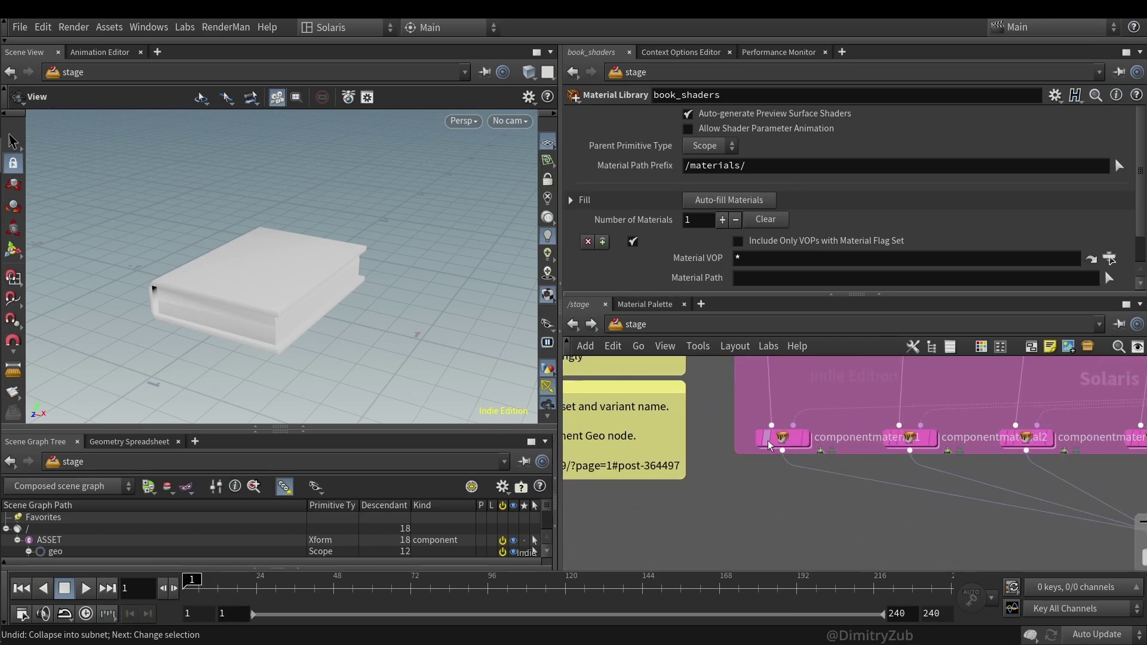
left_click(779, 438)
middle_click_drag(779, 438, 795, 562)
left_click(788, 420)
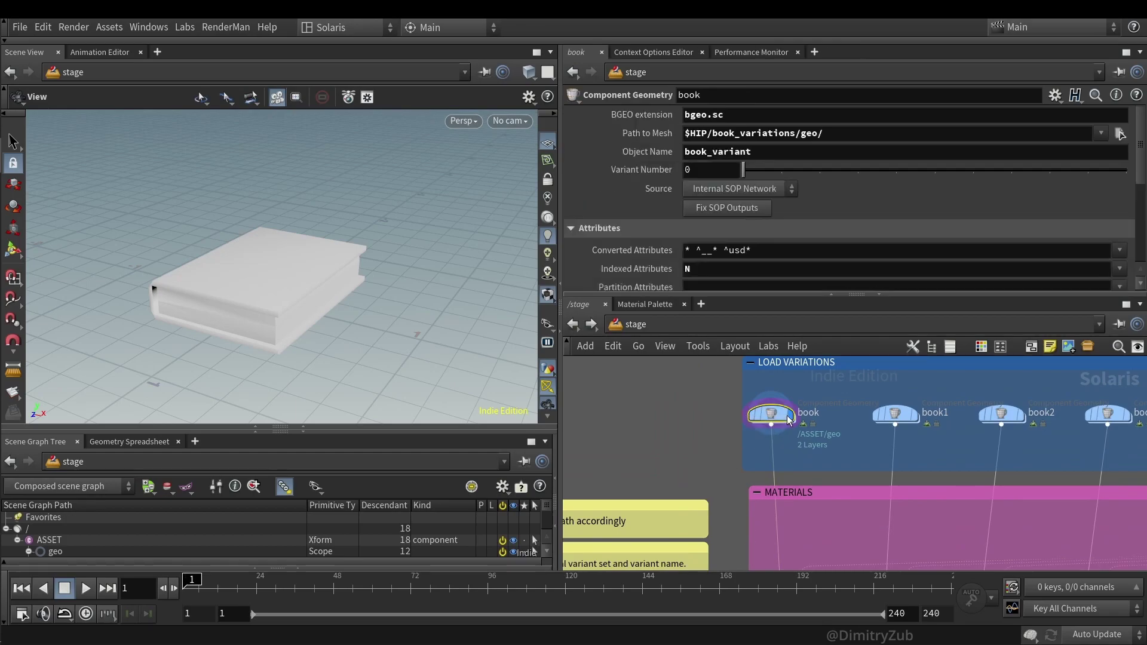
middle_click_drag(718, 493, 699, 403)
left_click(759, 500)
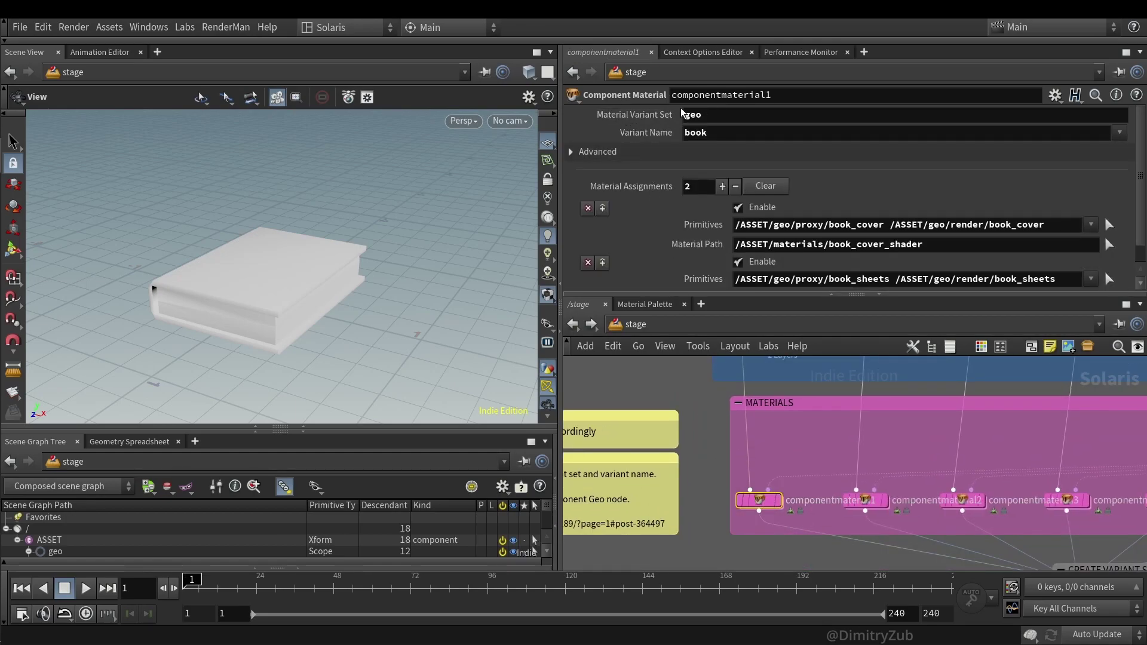
left_click(681, 152)
left_click(682, 154)
middle_click_drag(573, 538, 713, 486)
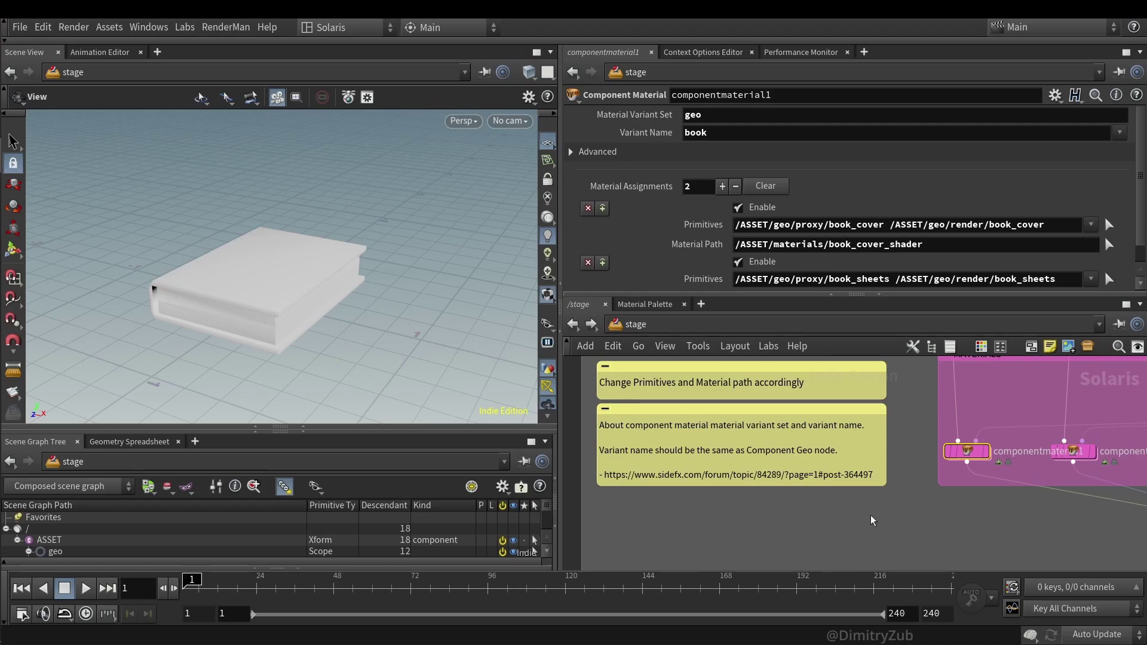
middle_click_drag(853, 502, 665, 515)
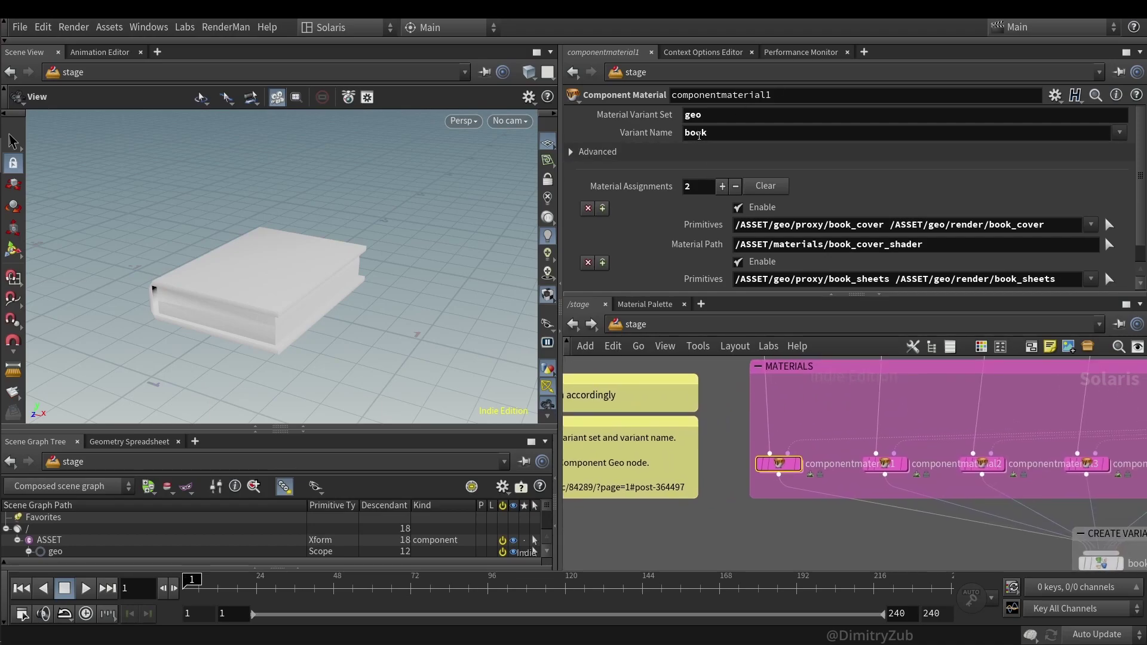
middle_click_drag(741, 448, 705, 590)
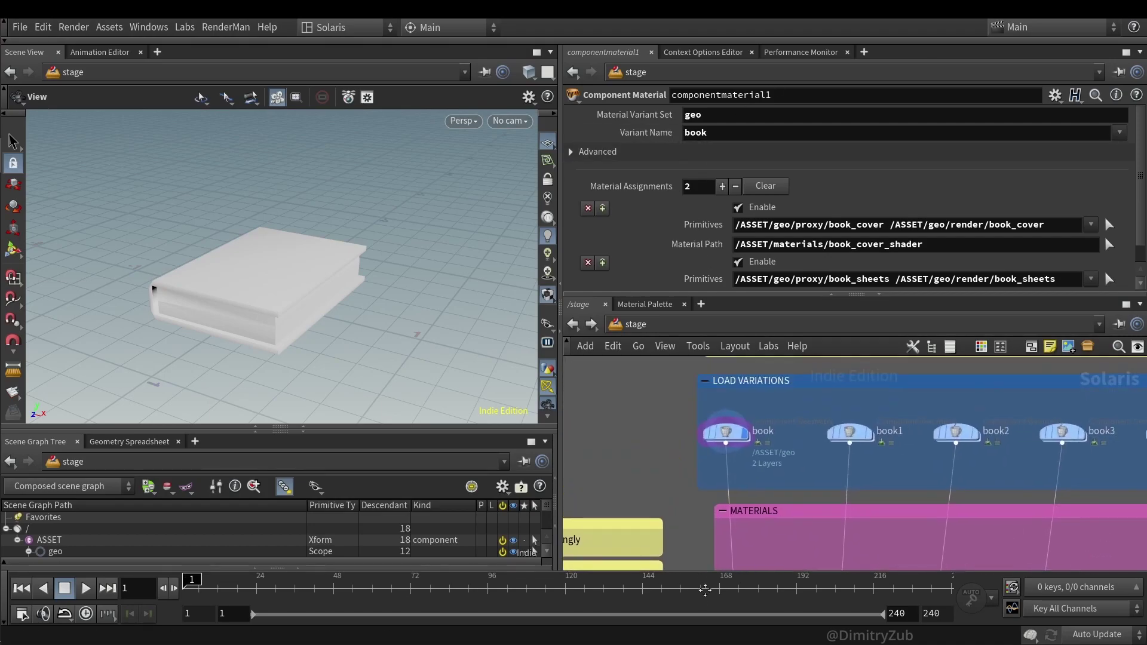
left_click(726, 432)
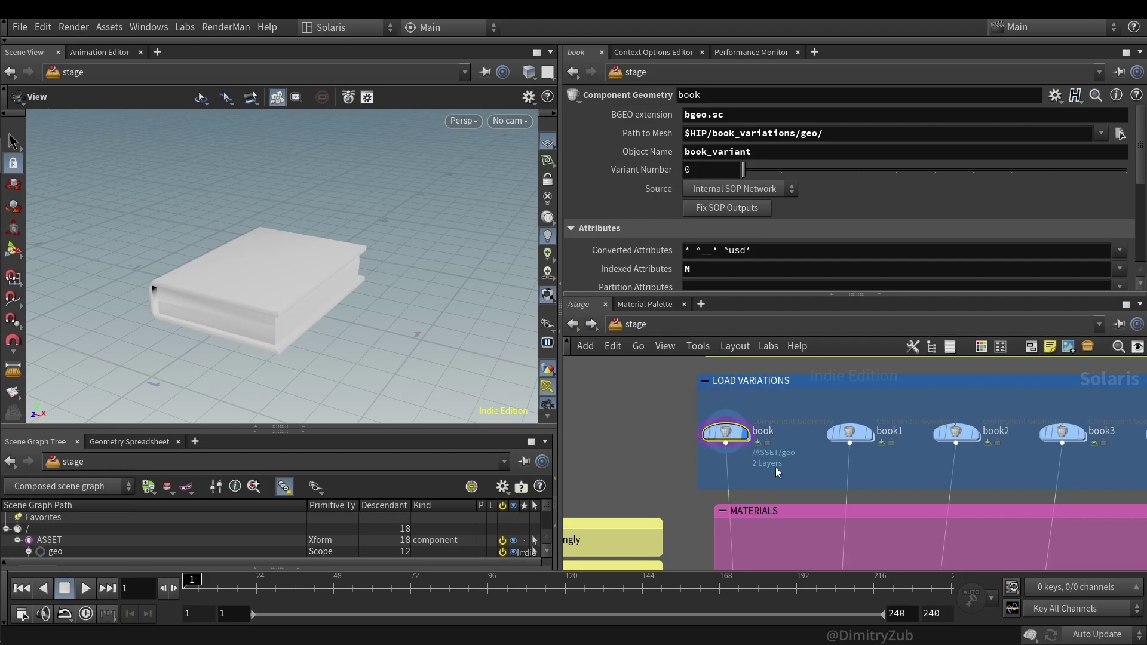
scroll(776, 450, "up", 2)
double_click(776, 426)
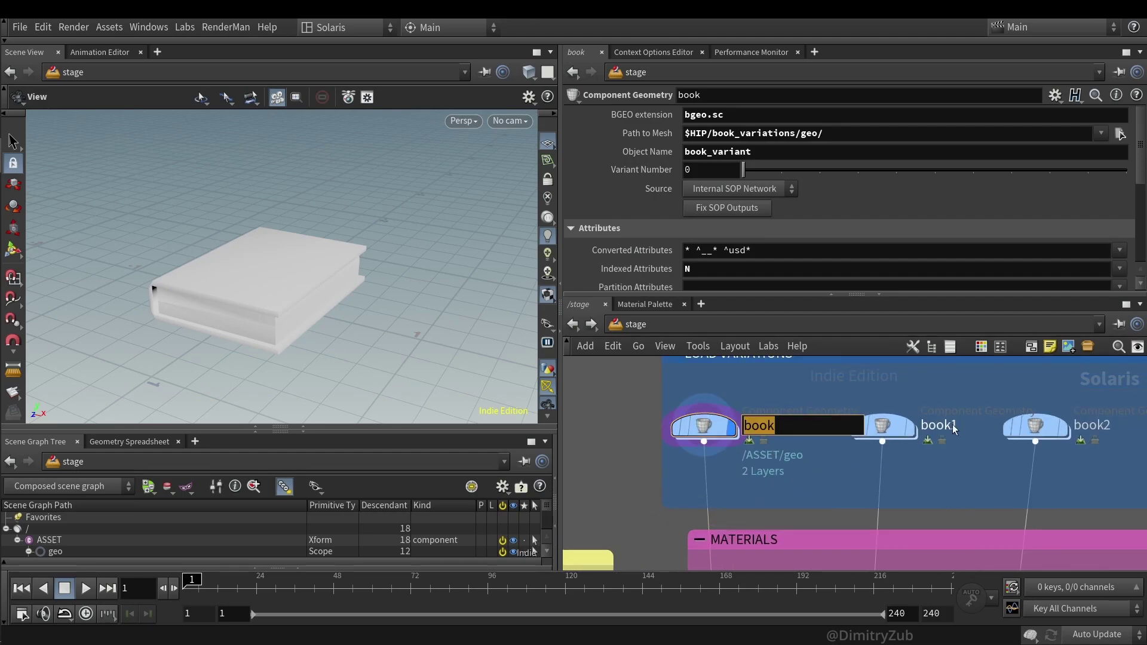
key("Return")
double_click(1091, 425)
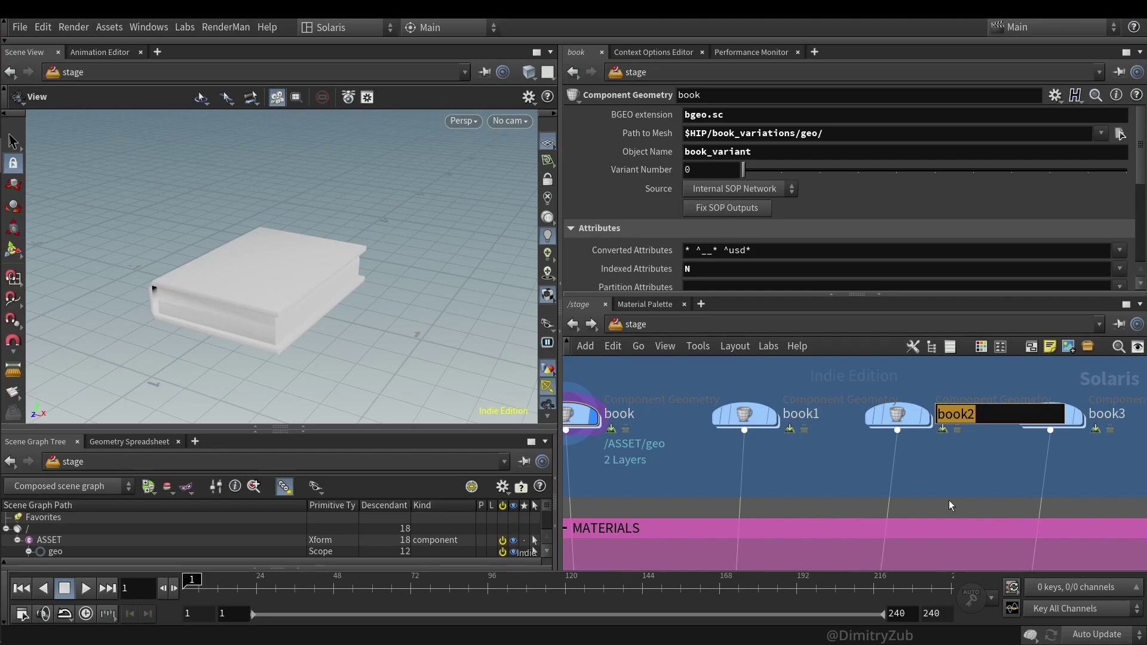
scroll(823, 268, "down", 3)
scroll(823, 268, "up", 3)
scroll(815, 492, "down", 2)
middle_click_drag(815, 492, 815, 403)
left_click(654, 465)
left_click_drag(708, 133, 617, 139)
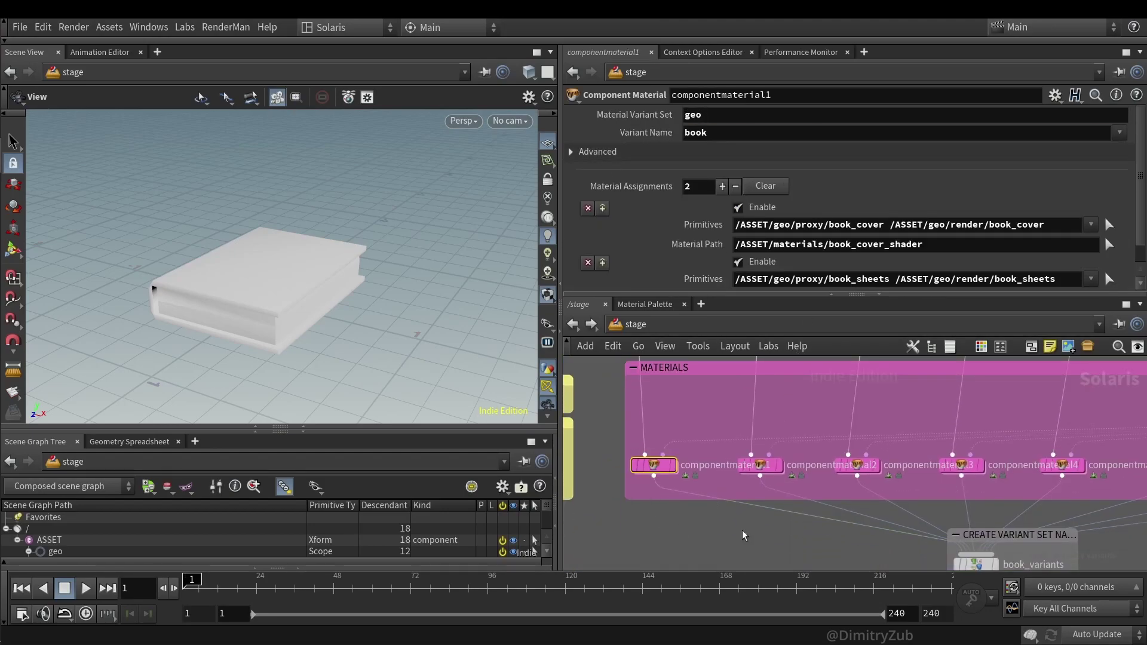
left_click(760, 464)
left_click(857, 465)
left_click(961, 465)
middle_click_drag(999, 434, 787, 391)
left_click(849, 421)
middle_click_drag(959, 483, 849, 468)
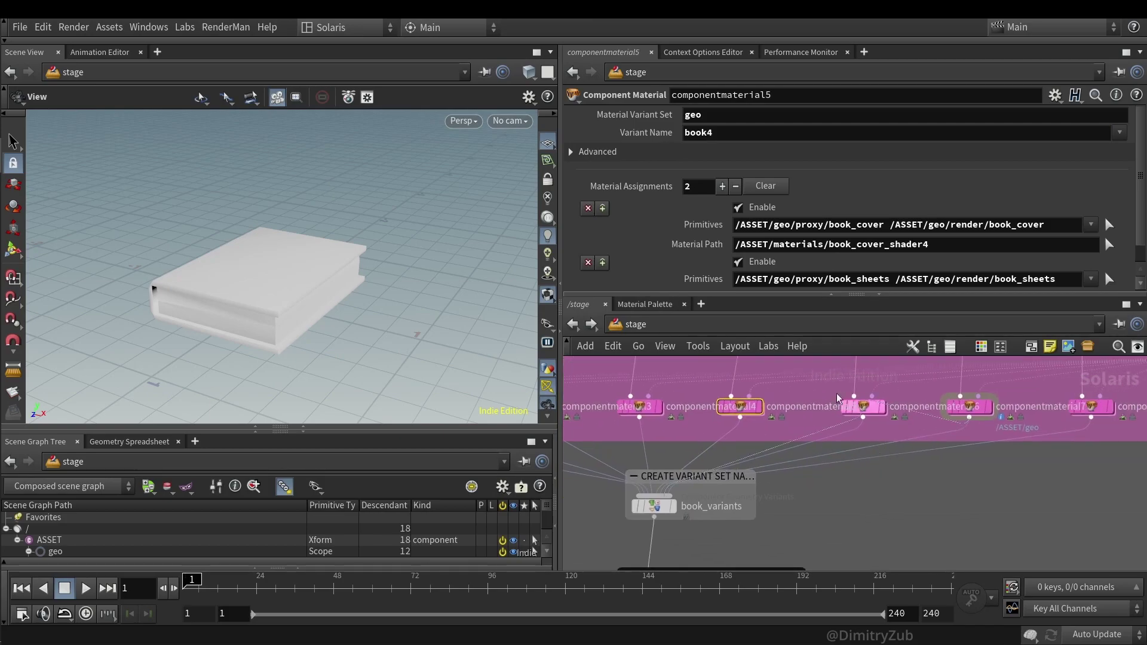
key("ctrl+z")
middle_click_drag(972, 463, 1015, 434)
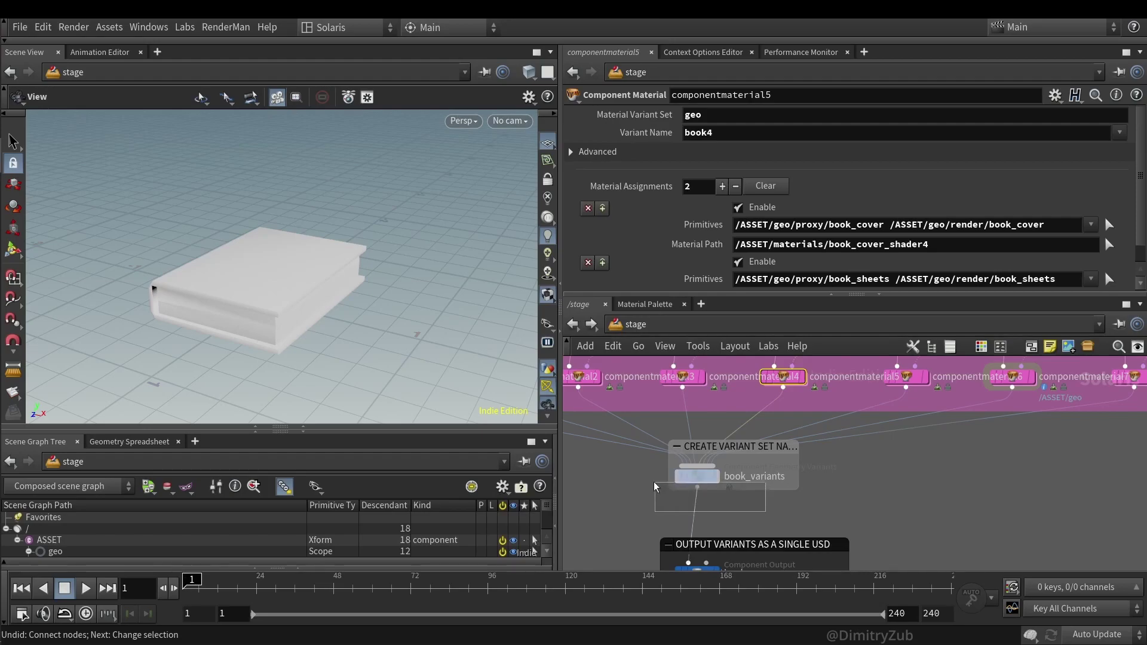
- Select the book_variants node and give the Scene Graph Tree more room
left_click(698, 476)
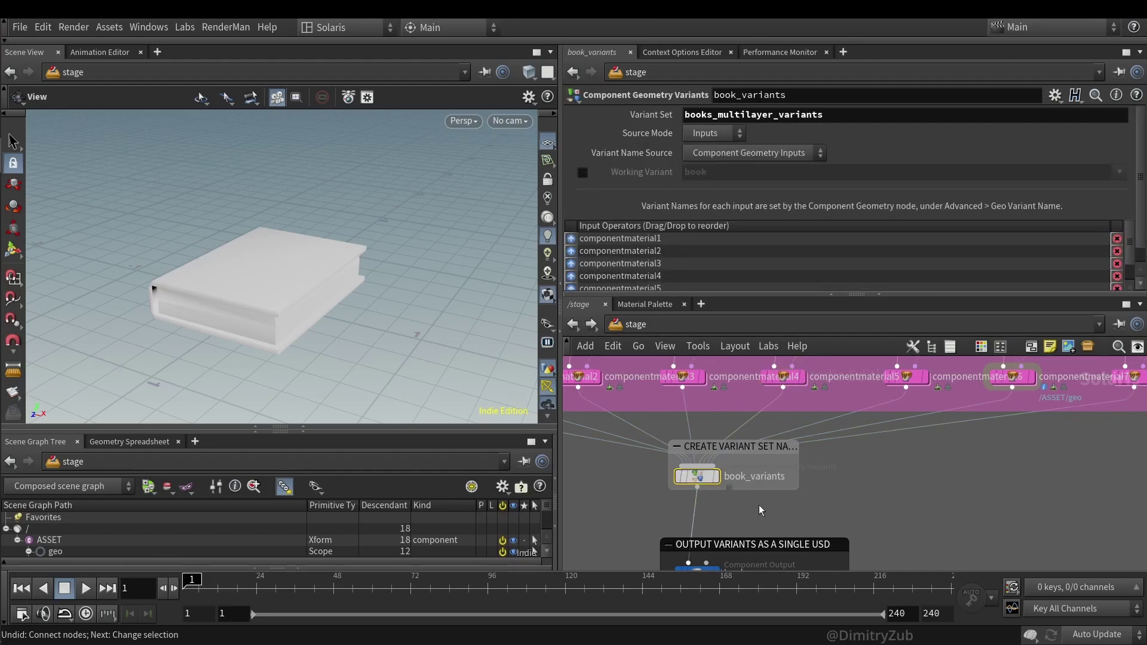
left_click_drag(379, 427, 379, 391)
double_click(709, 116)
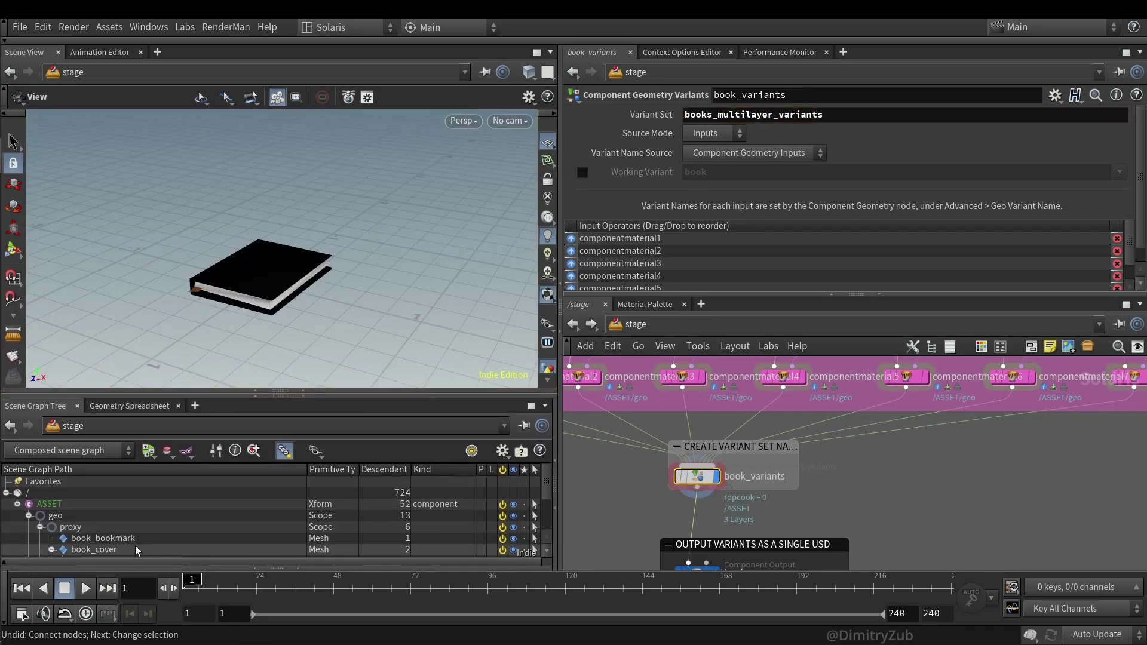
left_click_drag(327, 392, 327, 321)
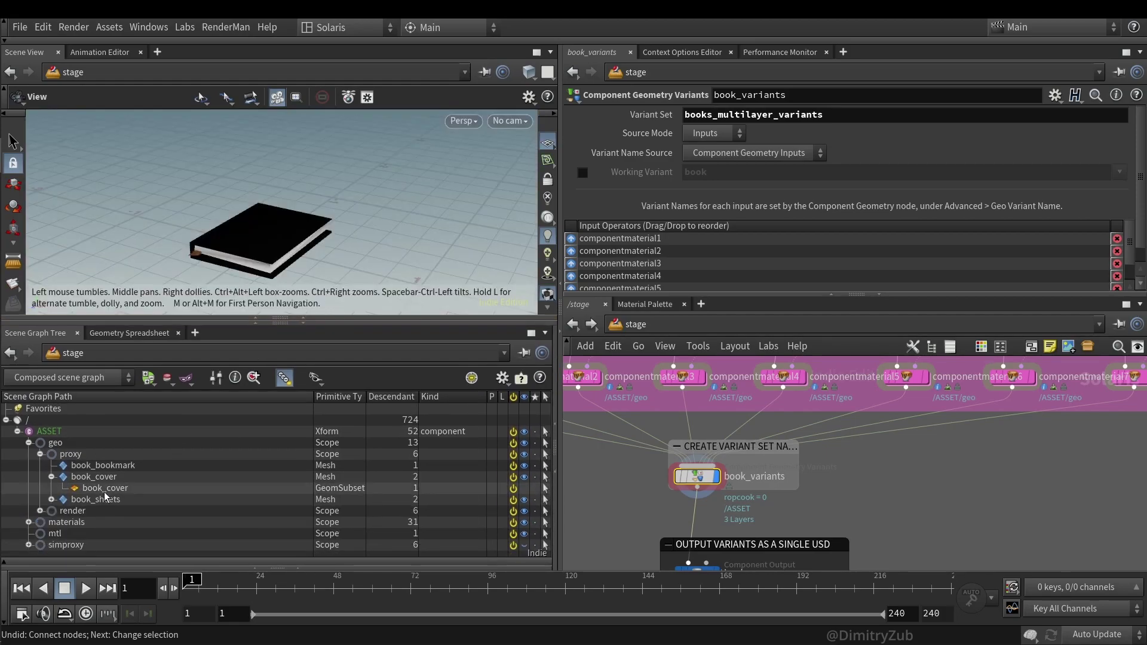
- Browse the geo and materials branches, including book_cover's subset and the book shaders
left_click(28, 443)
left_click(28, 454)
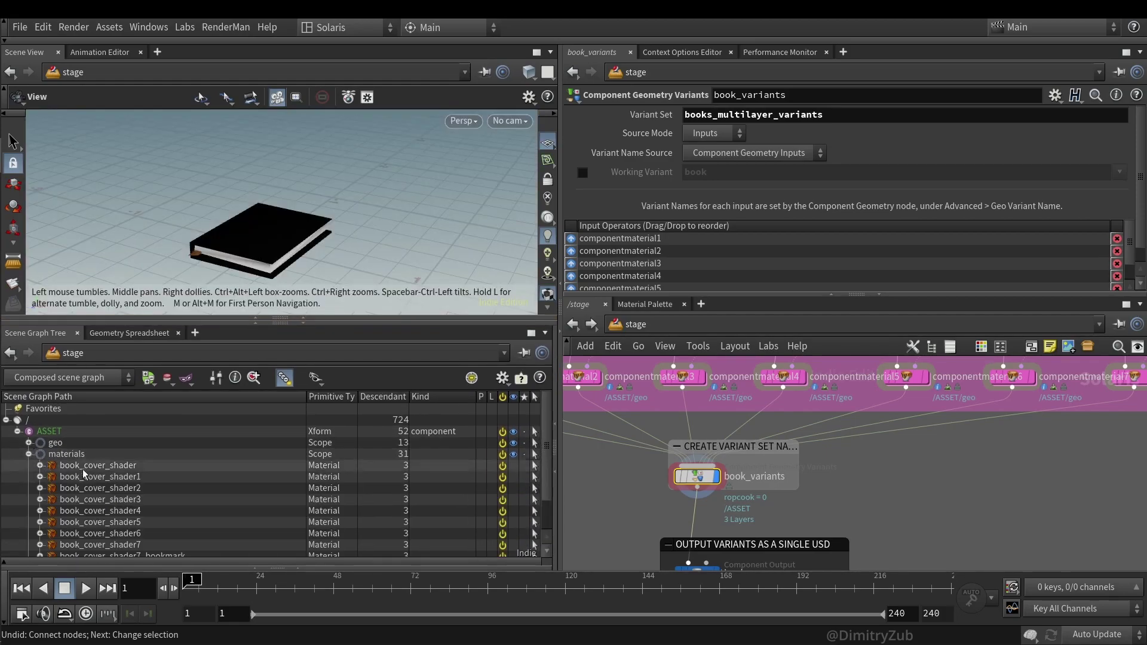
scroll(175, 519, "down", 1)
scroll(29, 461, "up", 1)
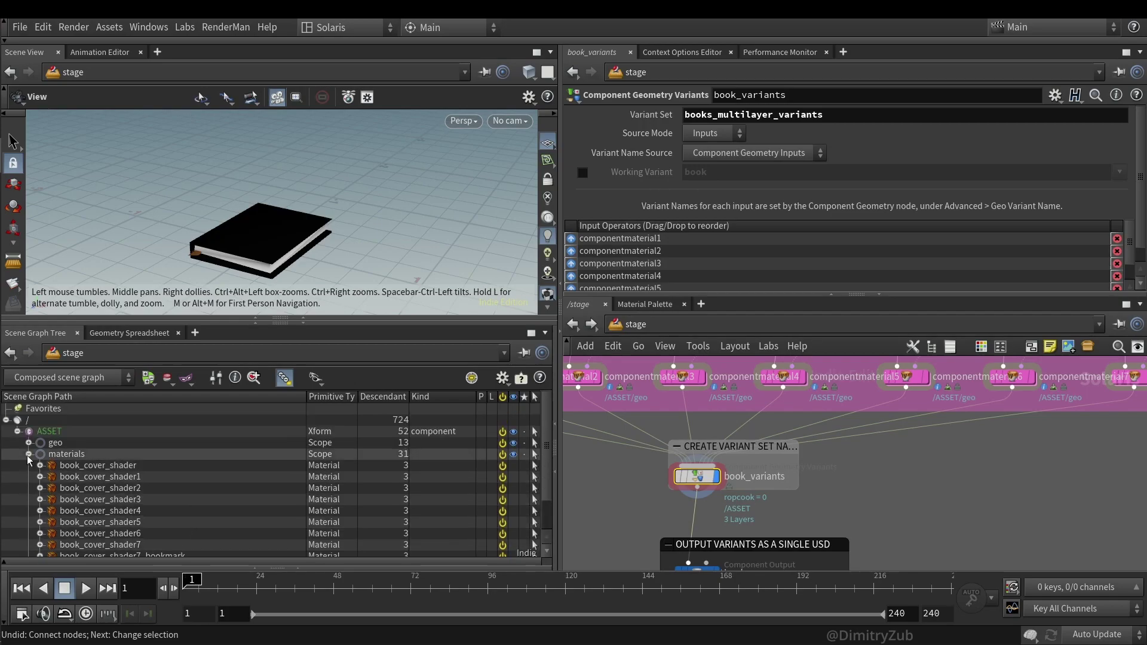
left_click(28, 454)
left_click(55, 443)
left_click(28, 443)
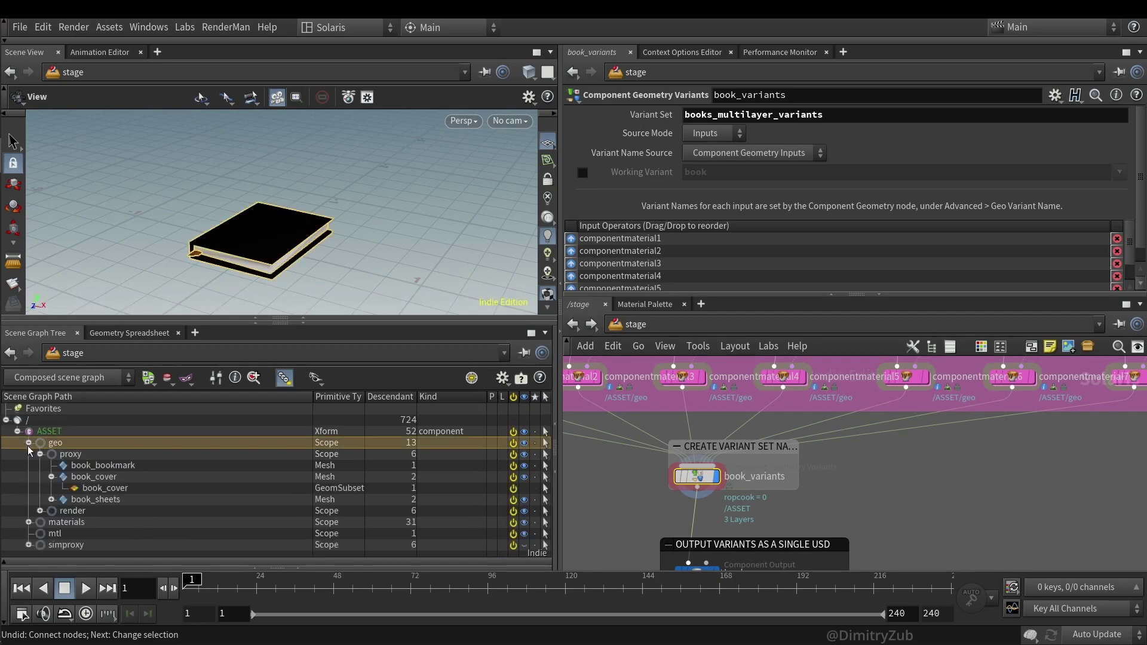
left_click(52, 476)
left_click(51, 476)
- Inspect the proxy and simproxy meshes, then select the books Component Output node
left_click(40, 454)
left_click(40, 454)
left_click(40, 454)
left_click(28, 499)
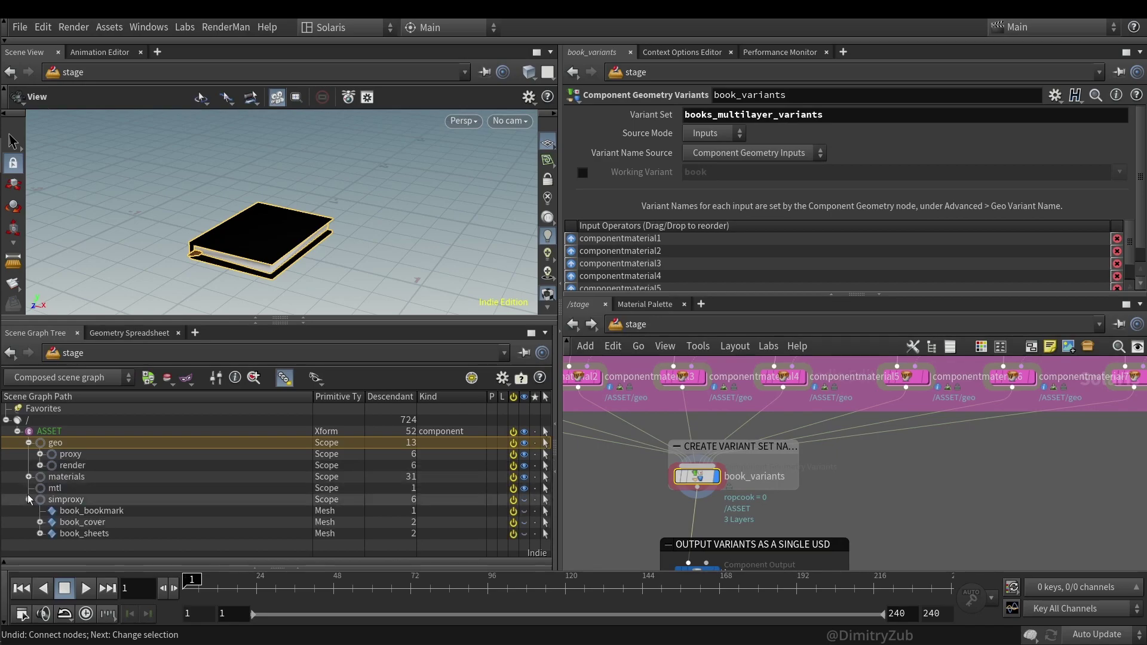
left_click(40, 522)
left_click(28, 500)
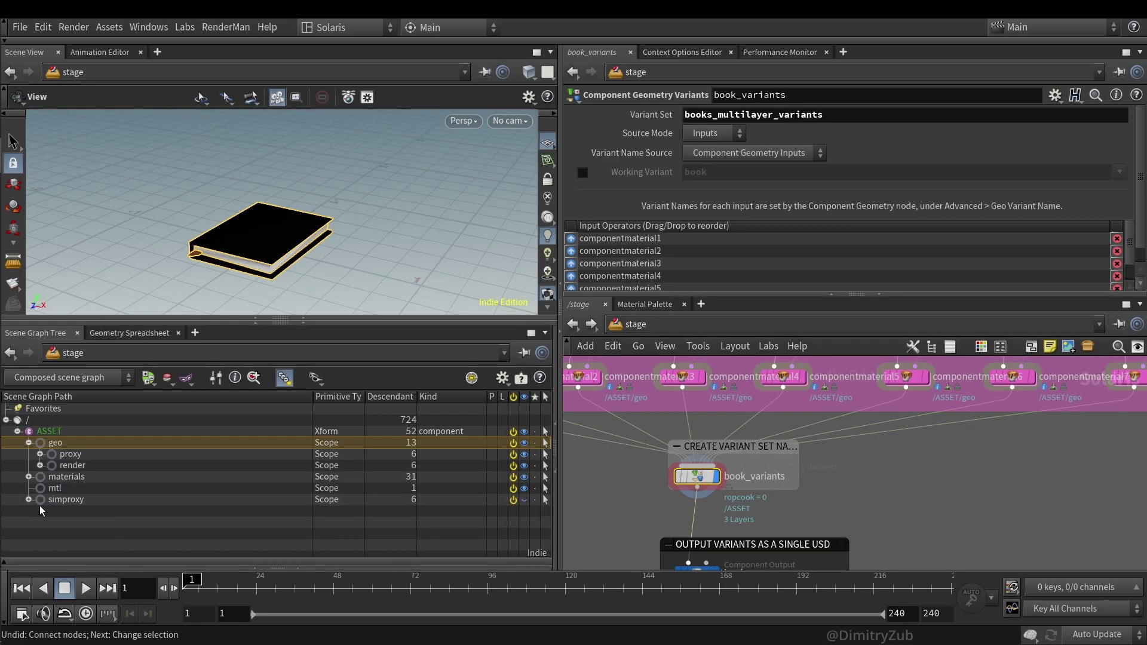
scroll(622, 485, "down", 2)
left_click(687, 528)
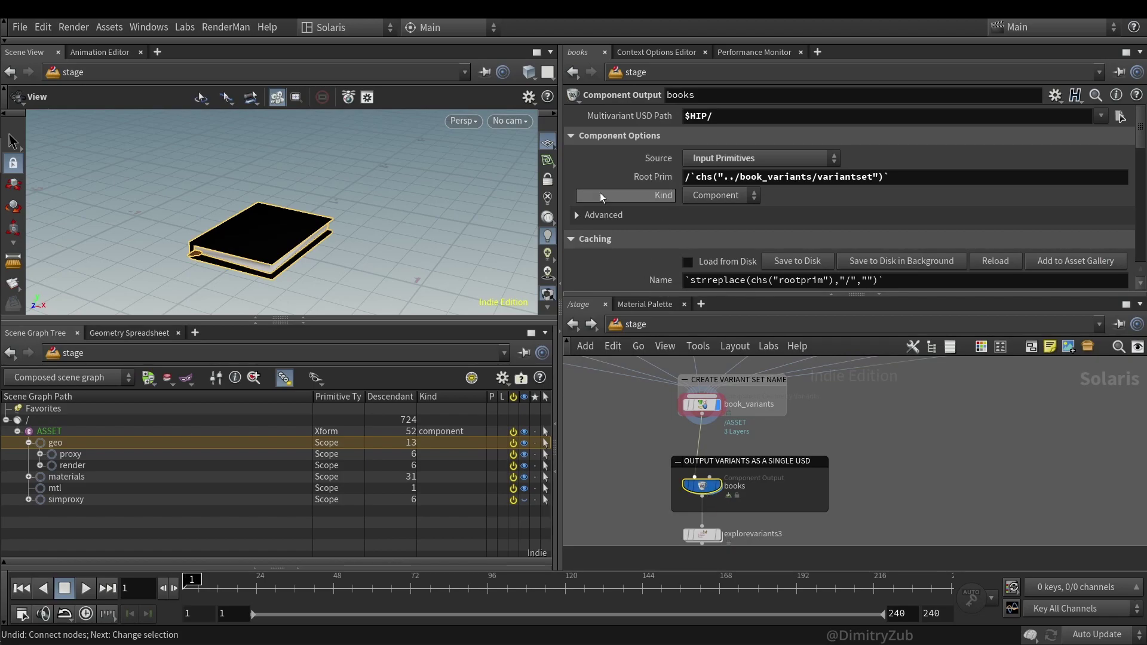
scroll(730, 233, "down", 3)
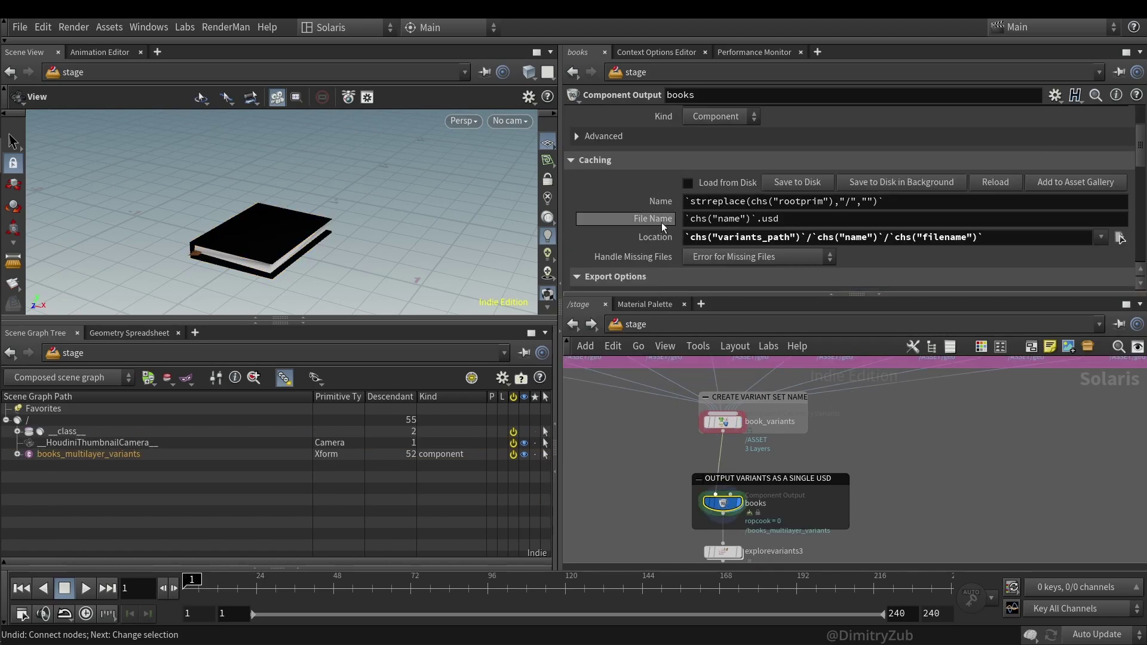
- Review the books output's Multivariant USD Path, Location and Root Prim expressions
scroll(710, 138, "up", 3)
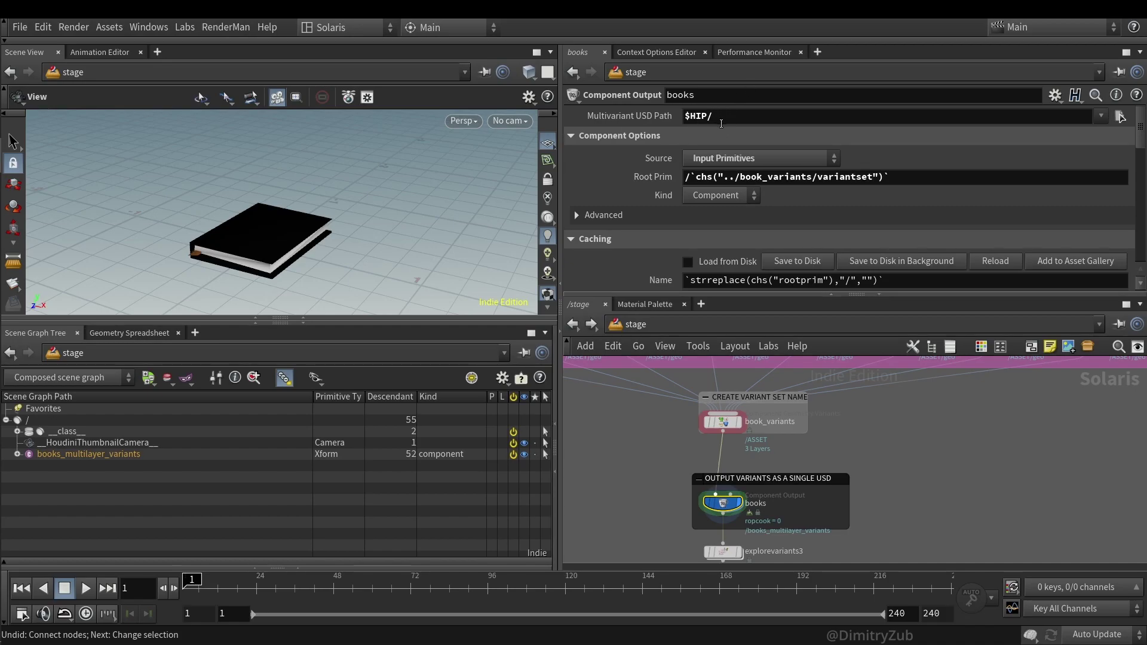
left_click(720, 117)
scroll(638, 173, "down", 2)
scroll(637, 189, "up", 2)
scroll(664, 225, "down", 2)
scroll(671, 205, "up", 2)
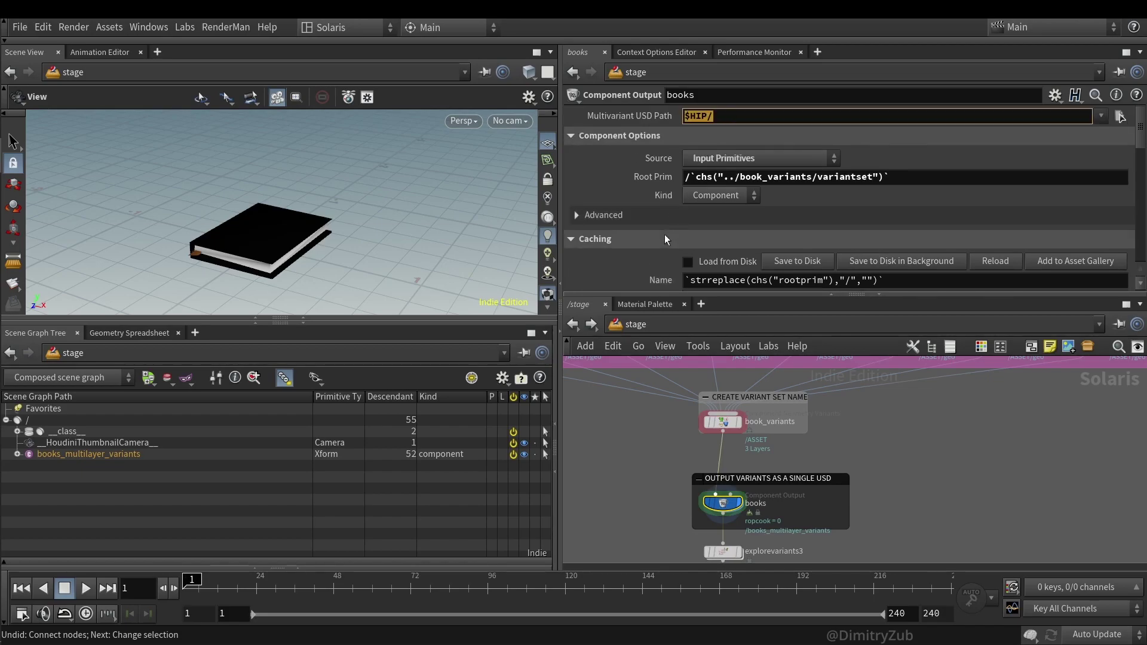
scroll(666, 234, "down", 3)
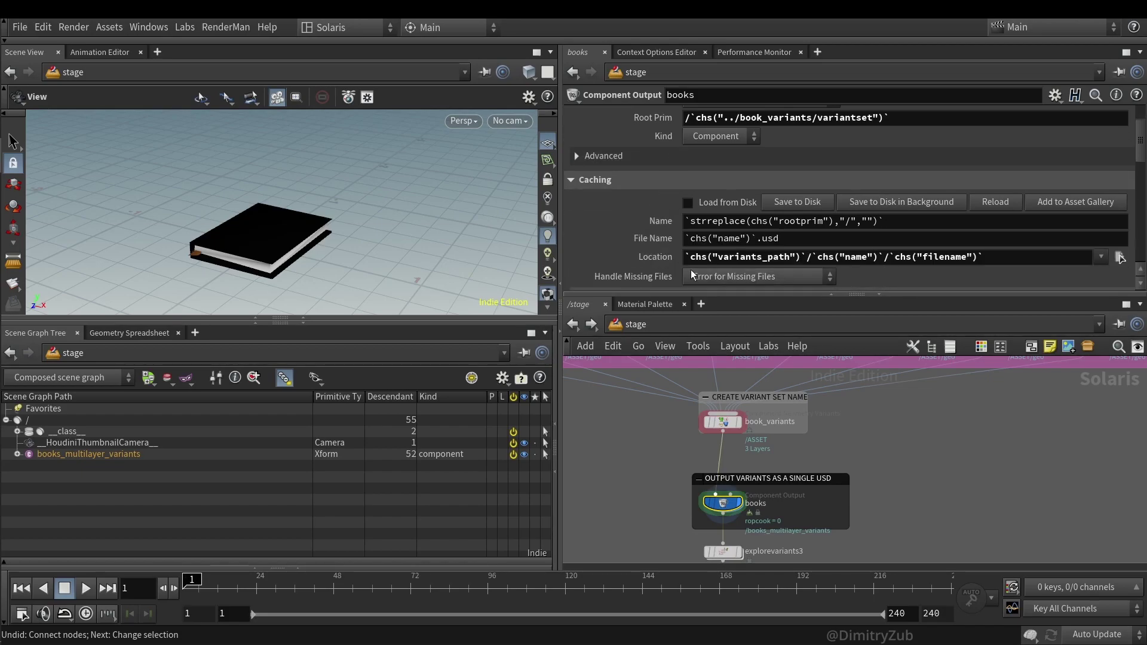
left_click_drag(817, 257, 870, 257)
left_click_drag(993, 253, 817, 268)
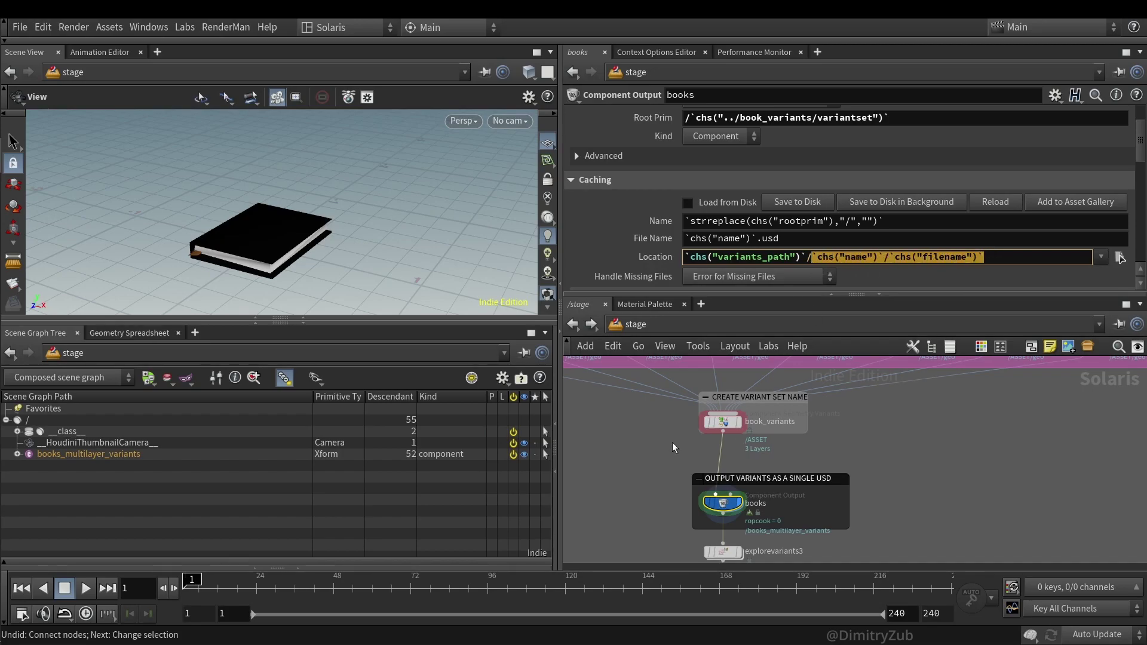
scroll(755, 199, "up", 3)
left_click_drag(889, 177, 829, 177)
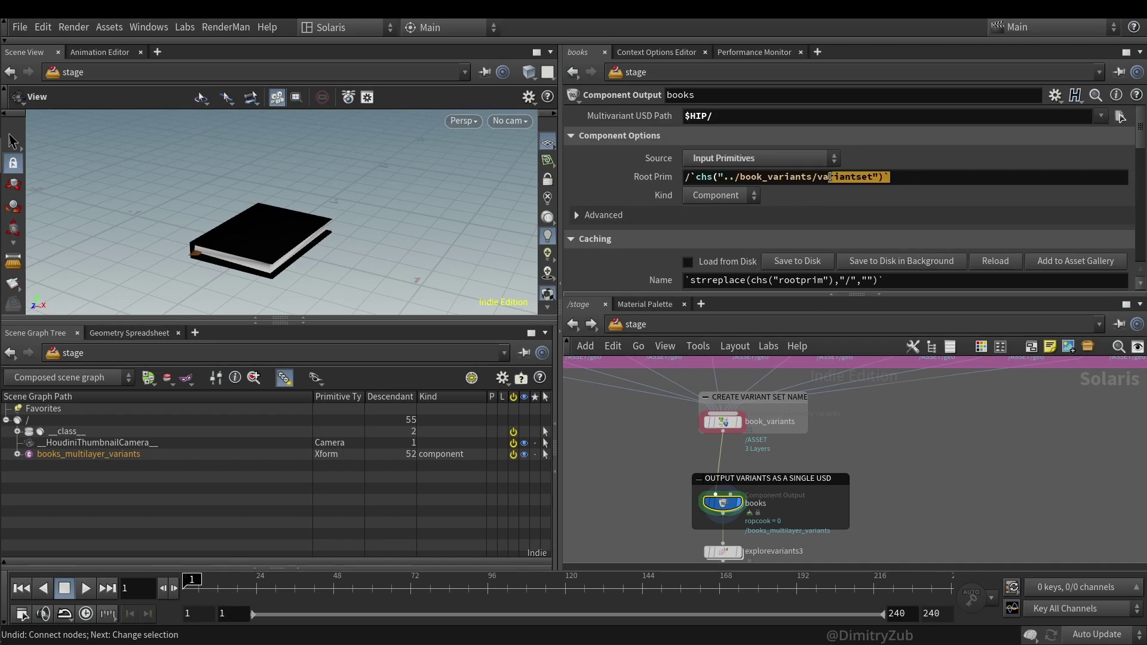
- Check book_variants' Variant Set field options, then bring explorevariants3 into view below books
left_click(723, 422)
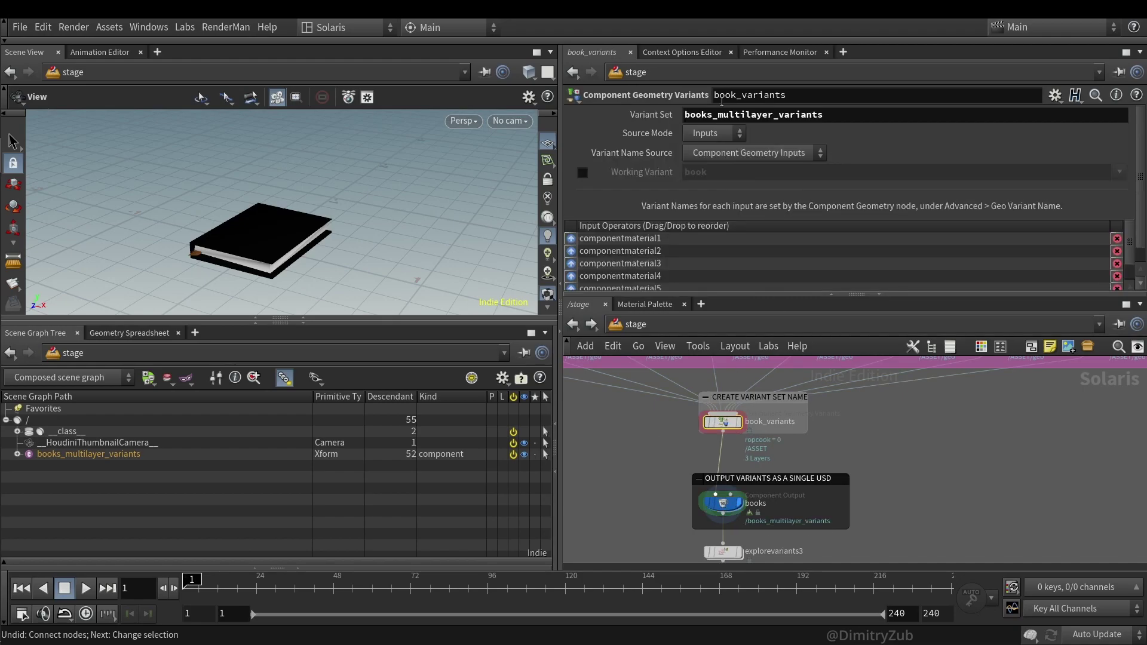
right_click(717, 115)
key("Escape")
right_click(717, 114)
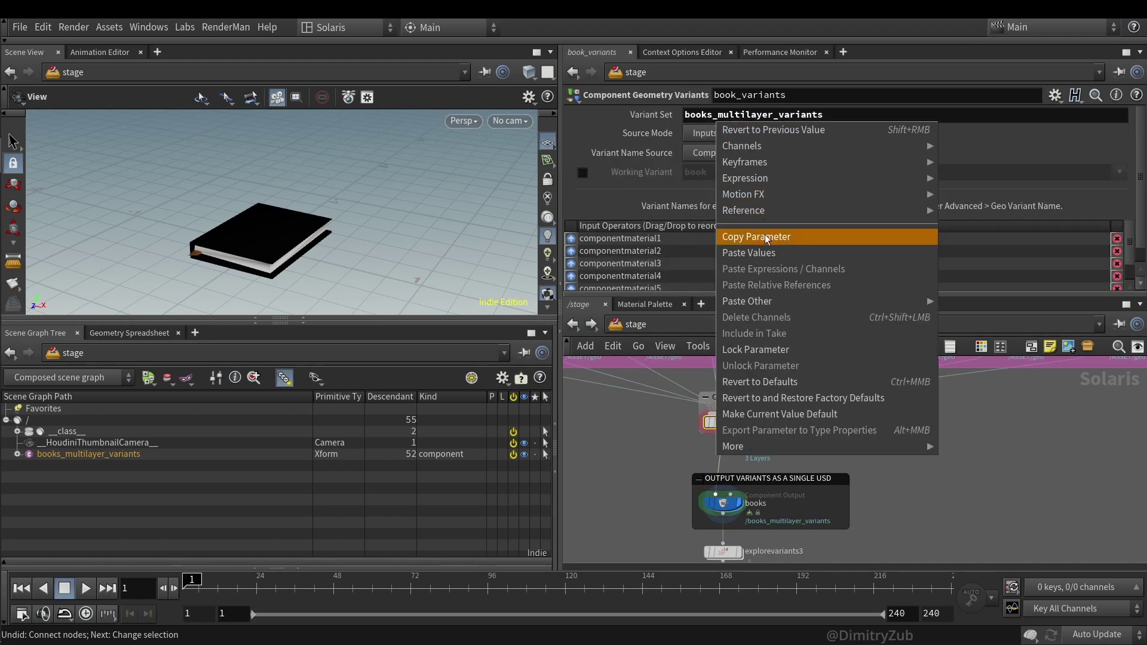
key("Escape")
left_click(717, 503)
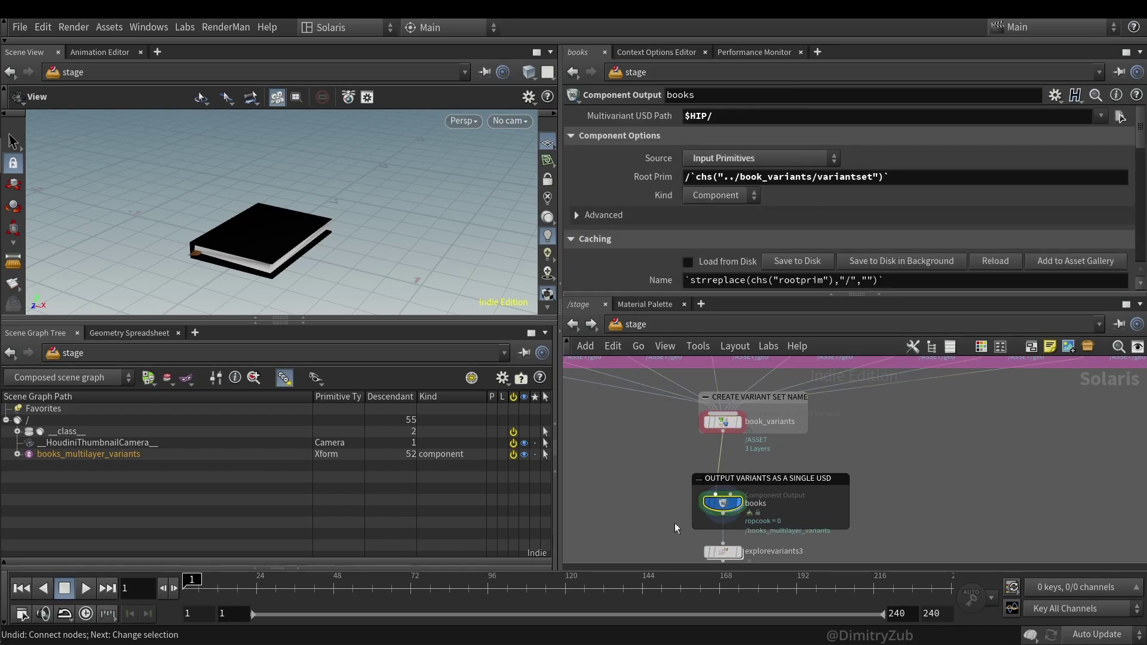
middle_click_drag(634, 548, 670, 442)
- Display explorevariants3 and switch it to Explore Variants mode from the gear menu
left_click(758, 446)
left_click(775, 446)
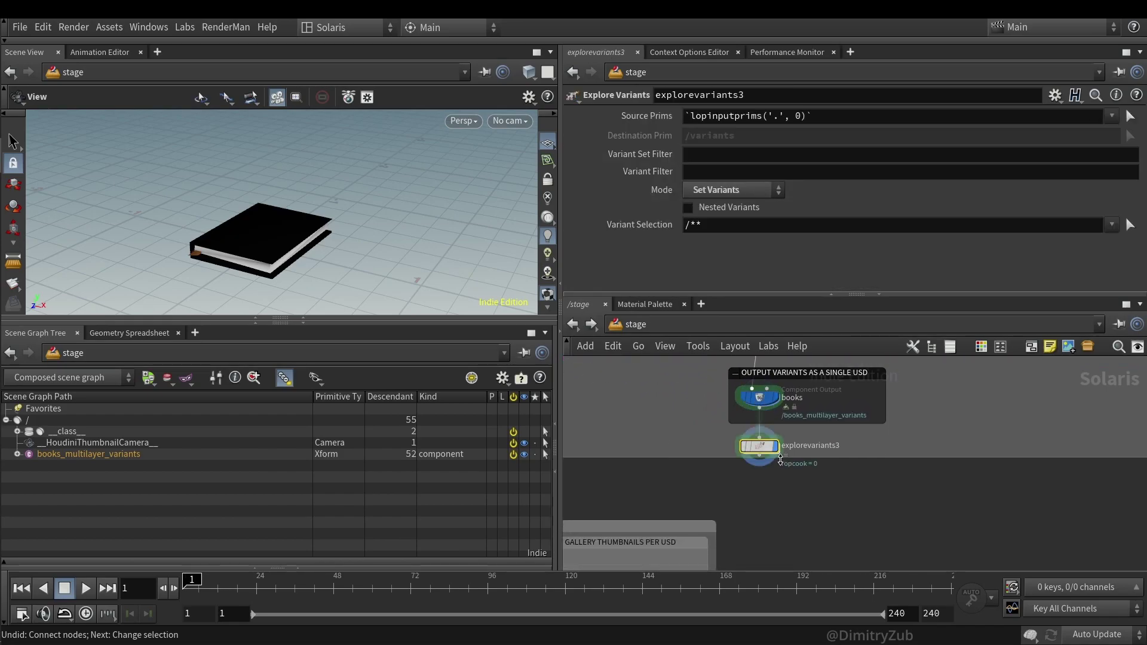
left_click(759, 397)
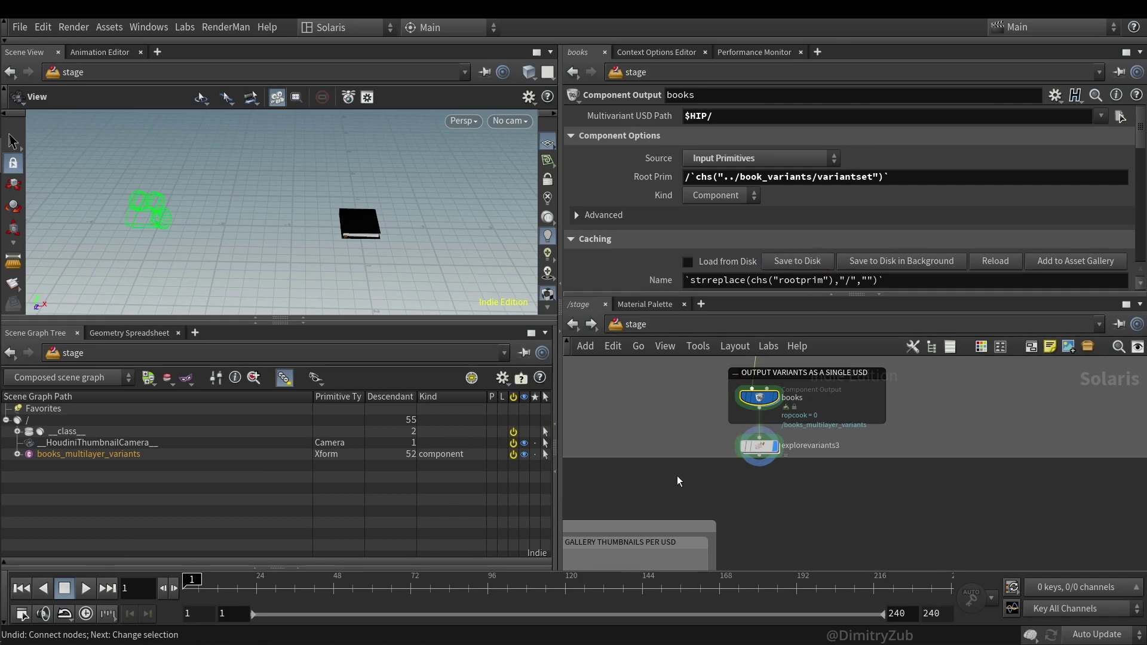
left_click(759, 446)
left_click(1055, 96)
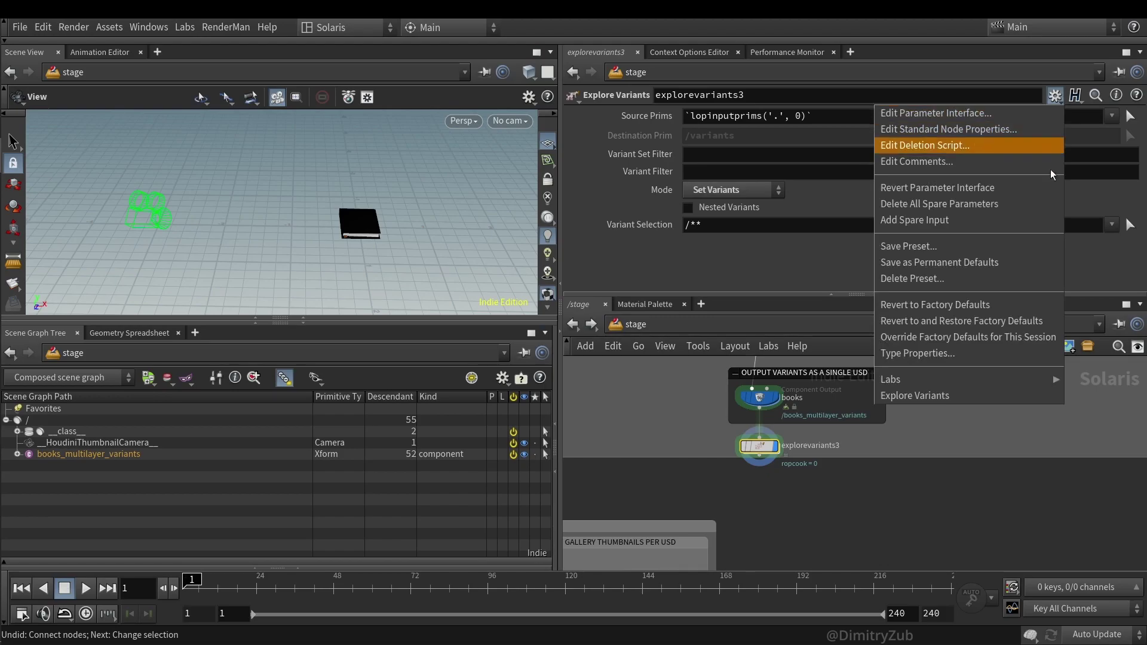
left_click(947, 396)
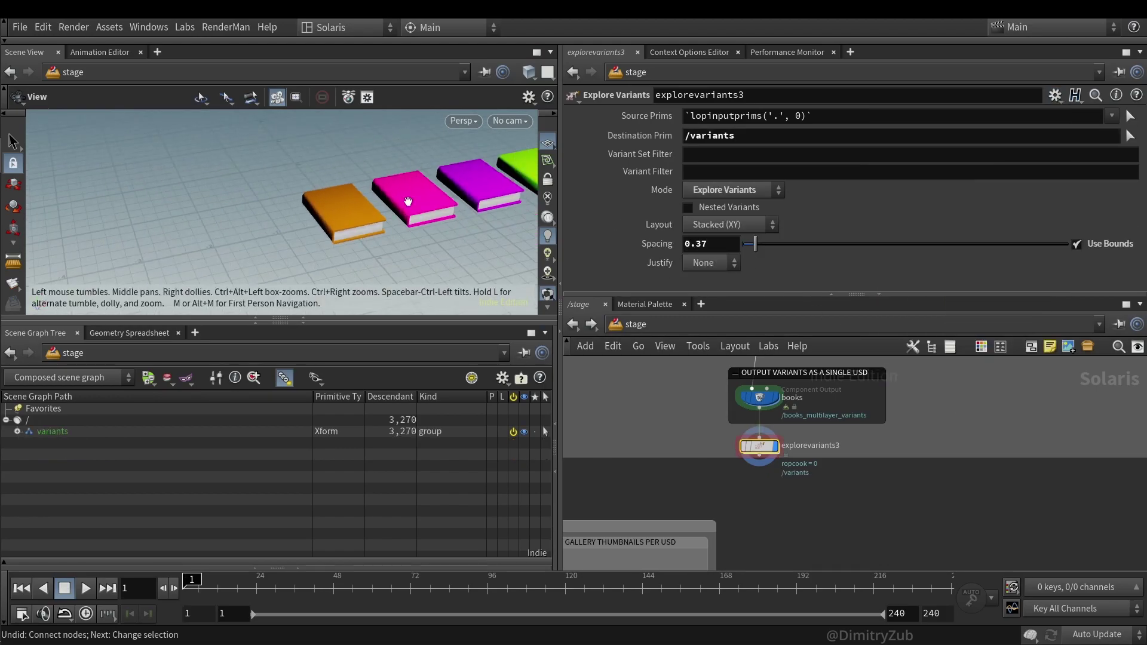
scroll(408, 201, "down", 5)
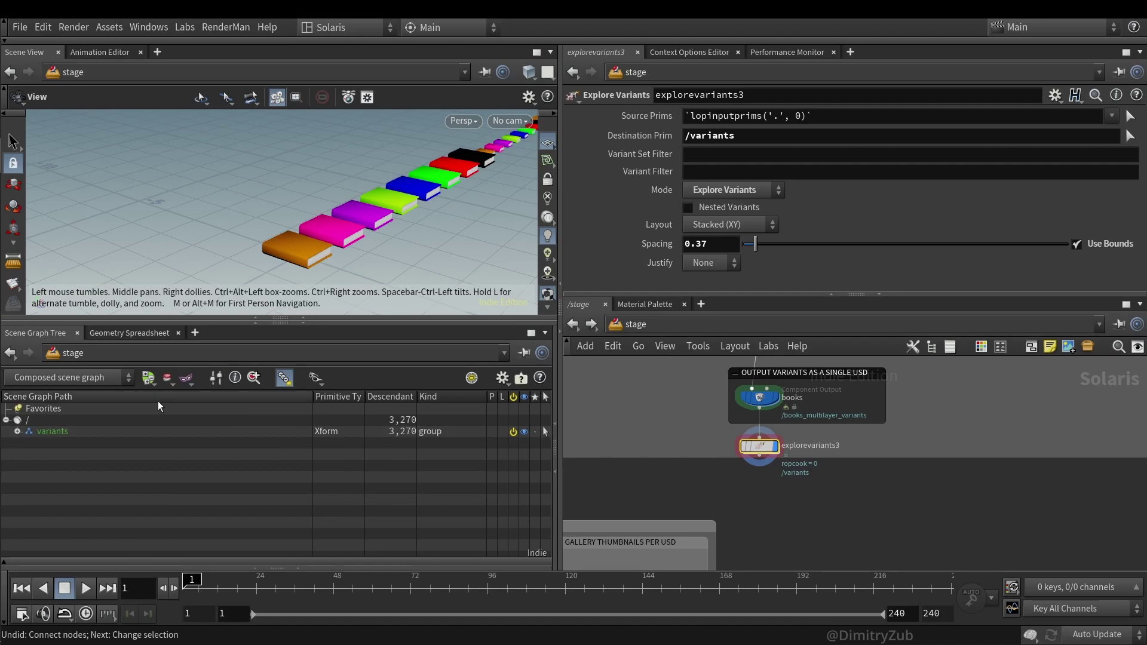
- Inspect the variants group, books_multilayer_variants and book1 in the Scene Graph Tree
left_click(18, 431)
left_click(29, 442)
left_click(40, 465)
left_click(40, 465)
left_click(29, 442)
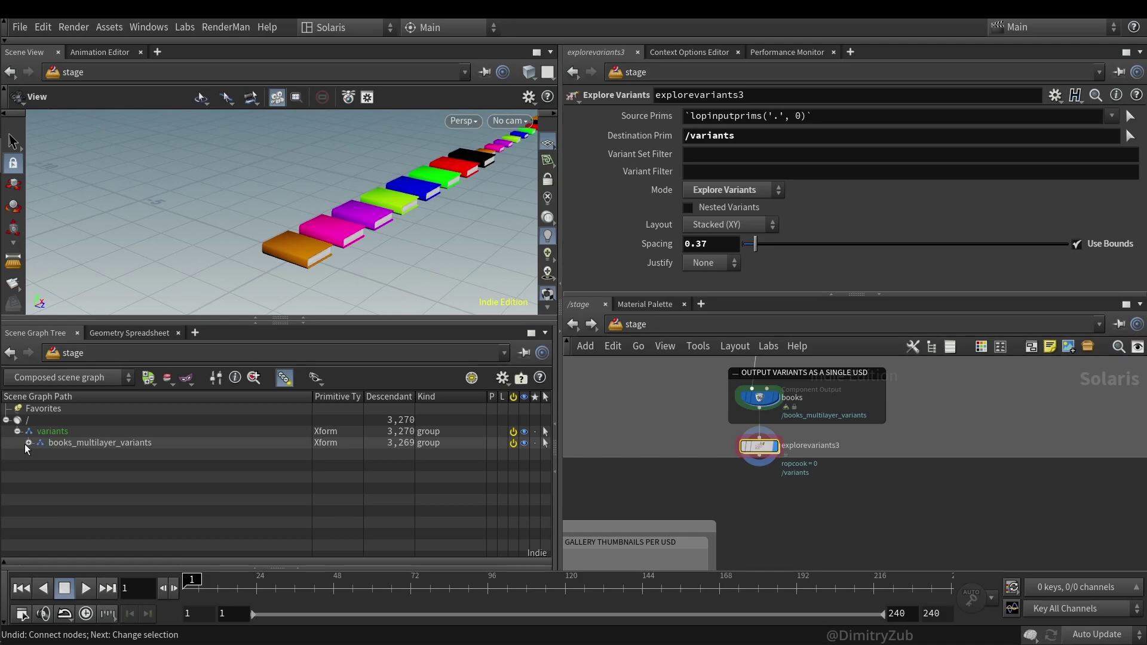
left_click(17, 431)
- Toggle Use Bounds off and back on, then jump up to the books output node
left_click_drag(359, 210, 388, 216)
left_click(1096, 245)
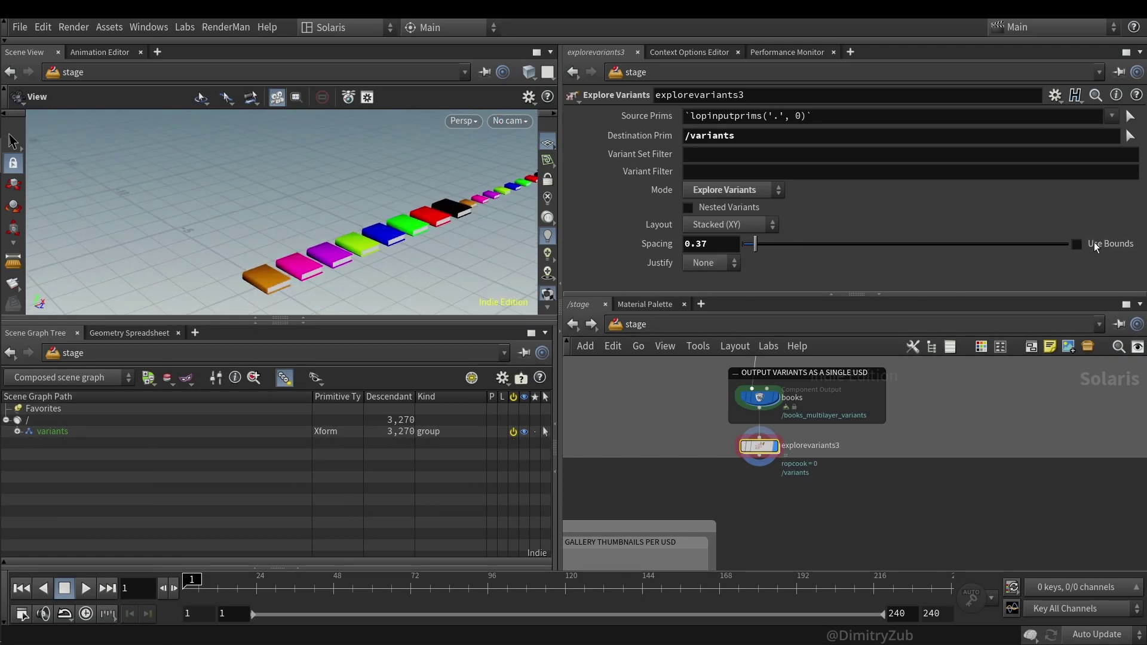
left_click(1093, 242)
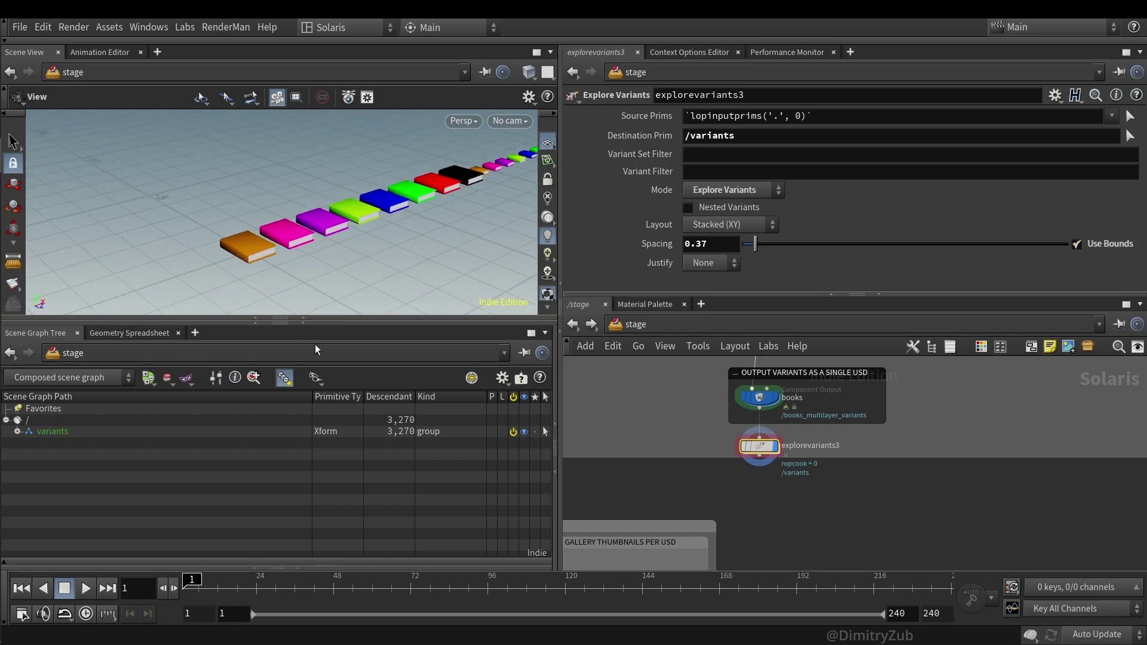
scroll(698, 454, "down", 3)
key("Up")
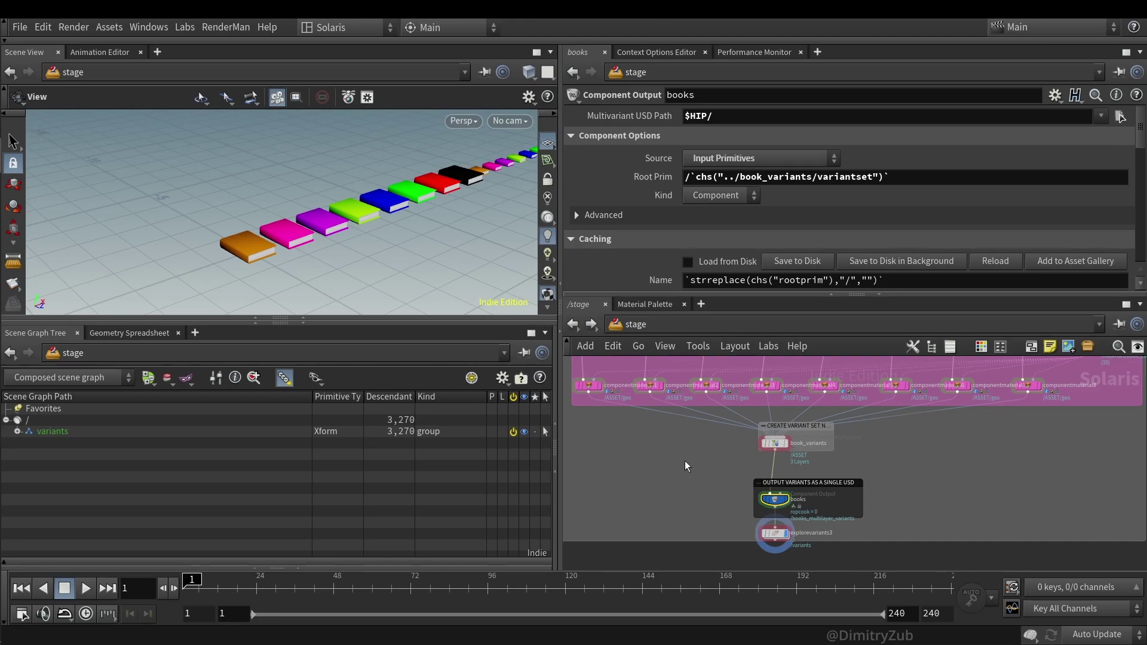
- Maximize the network pane with Ctrl+B to show the whole book-variants graph
key("ctrl+b")
scroll(671, 447, "up", 3)
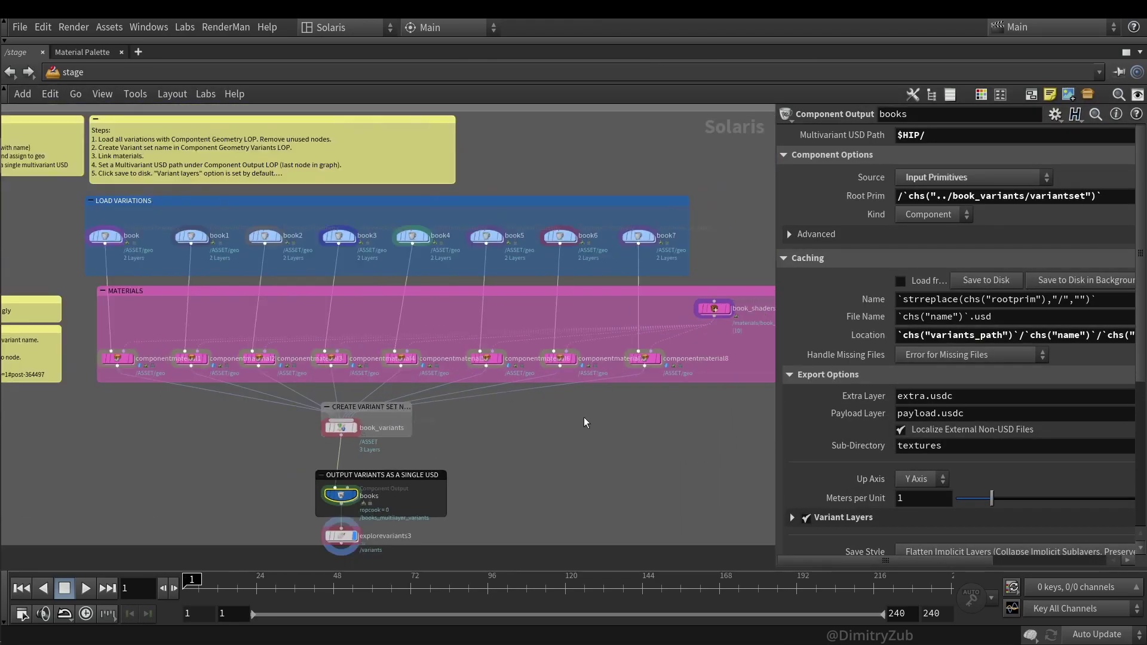
left_click_drag(694, 388, 90, 217)
left_click(647, 459)
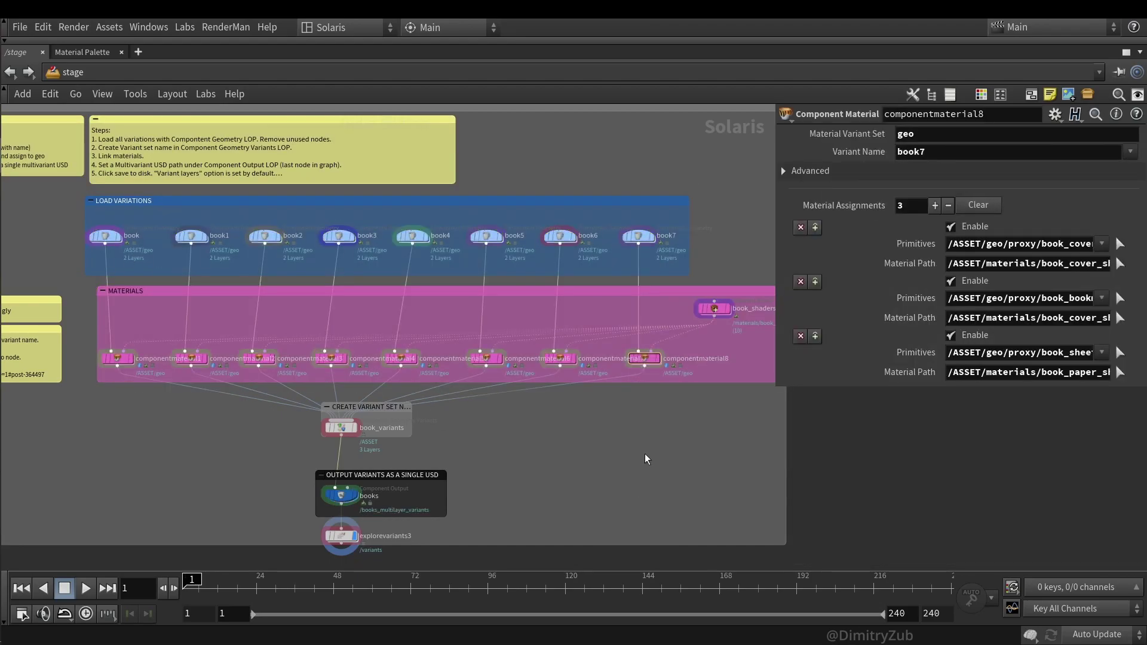
- Add an Add Variants to Existing Primitive block to the network as a demonstration
key("Tab")
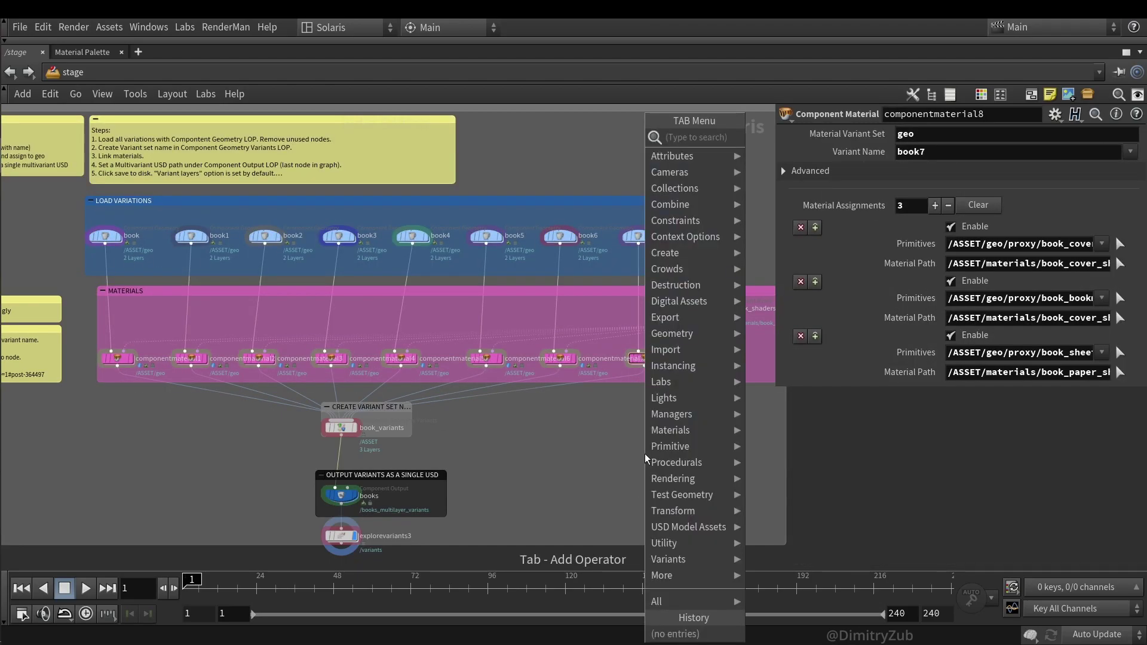
type("vari")
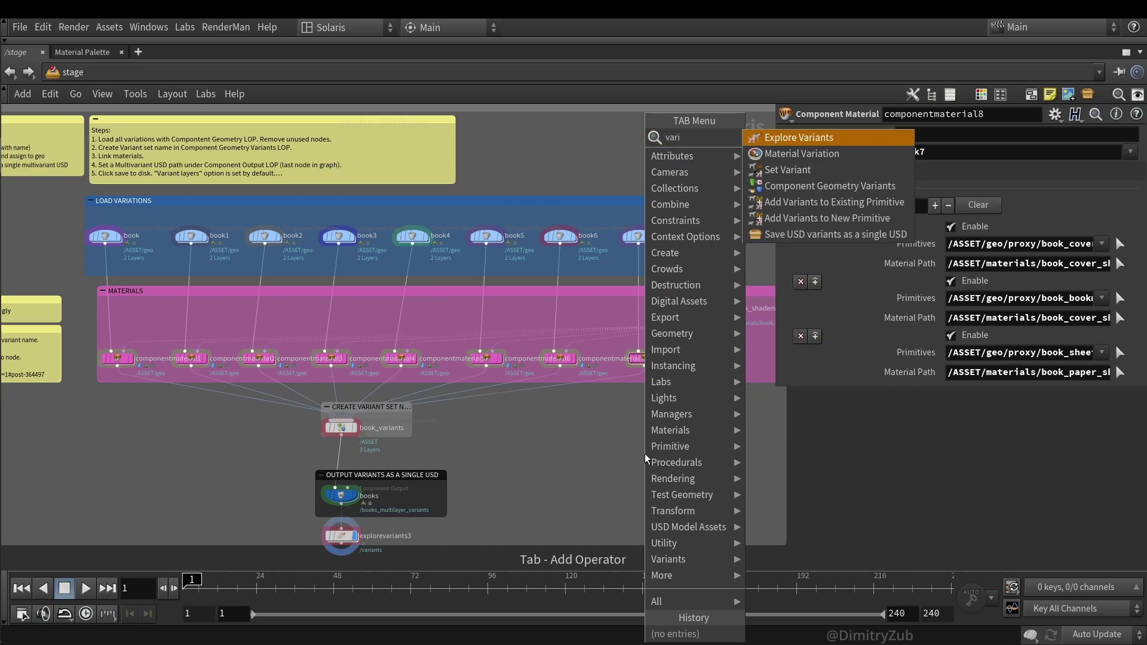
key("Down")
key("Down")
key("Down")
key("Down")
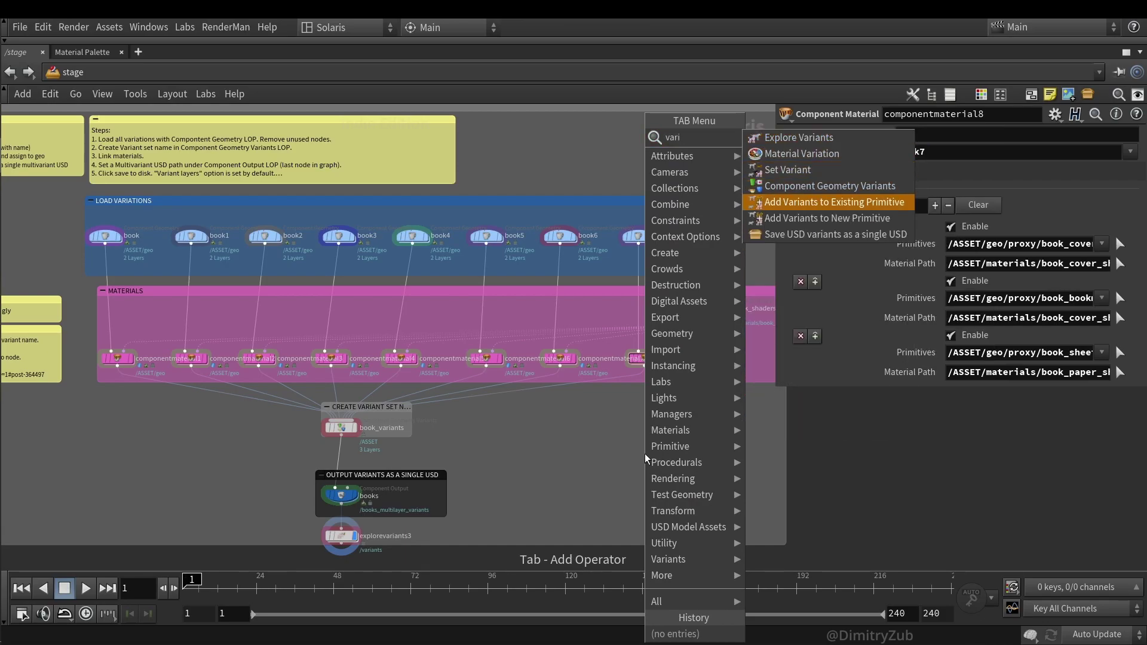
key("Return")
left_click(645, 460)
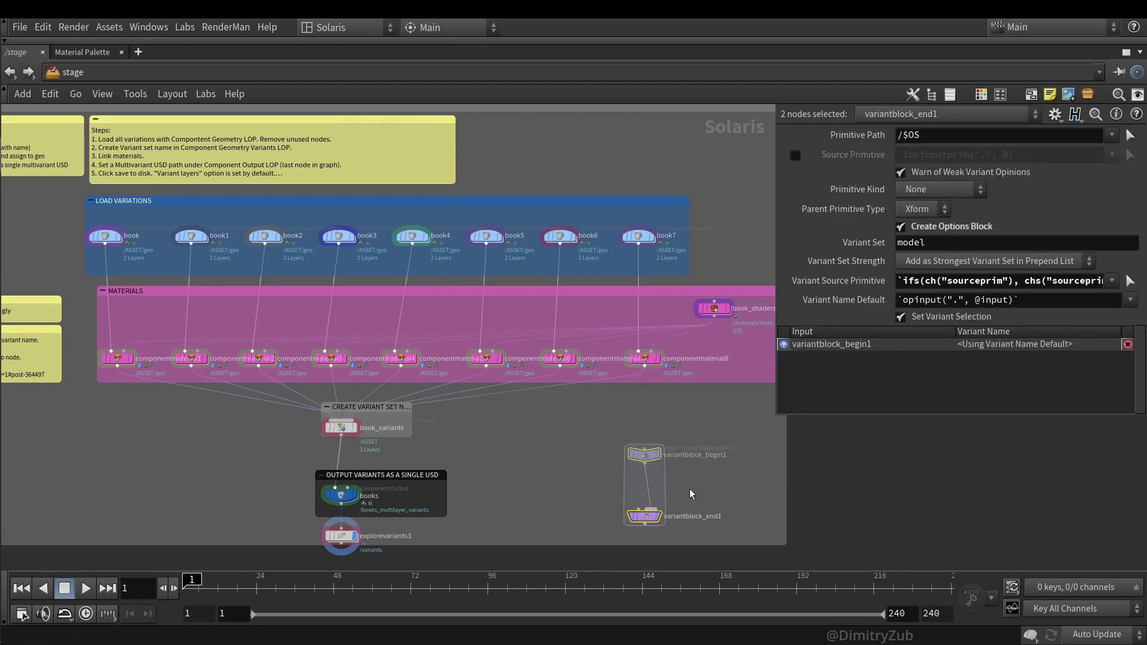
- Inspect the variantblock_begin1 and variantblock_end1 nodes' settings
scroll(633, 460, "up", 4)
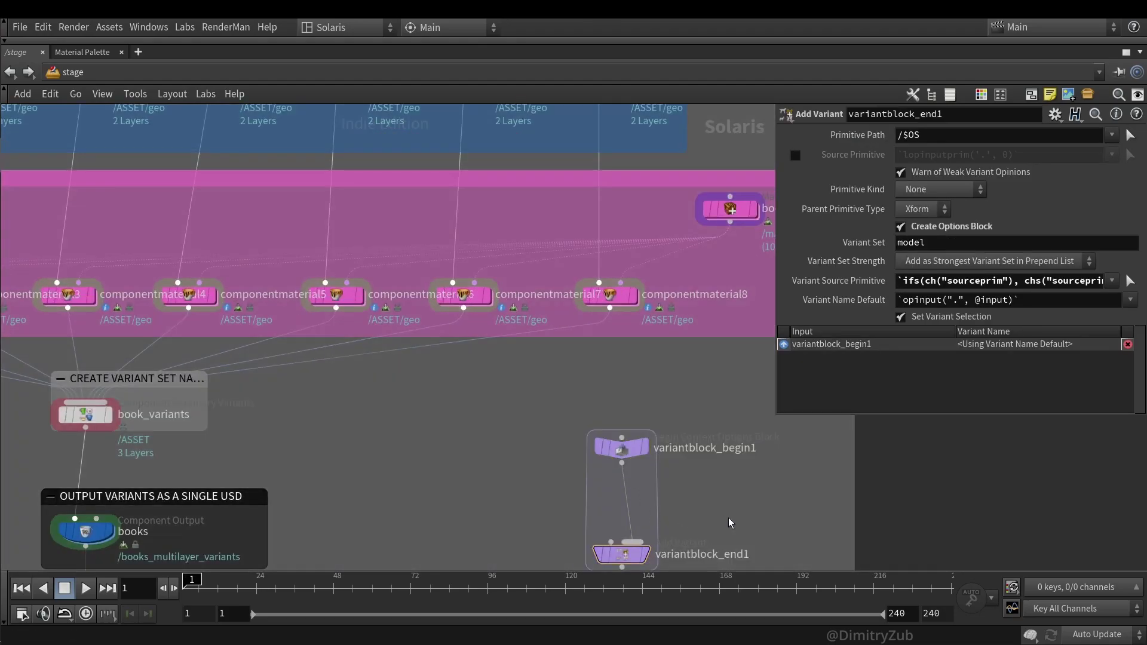
middle_click_drag(711, 559, 675, 511)
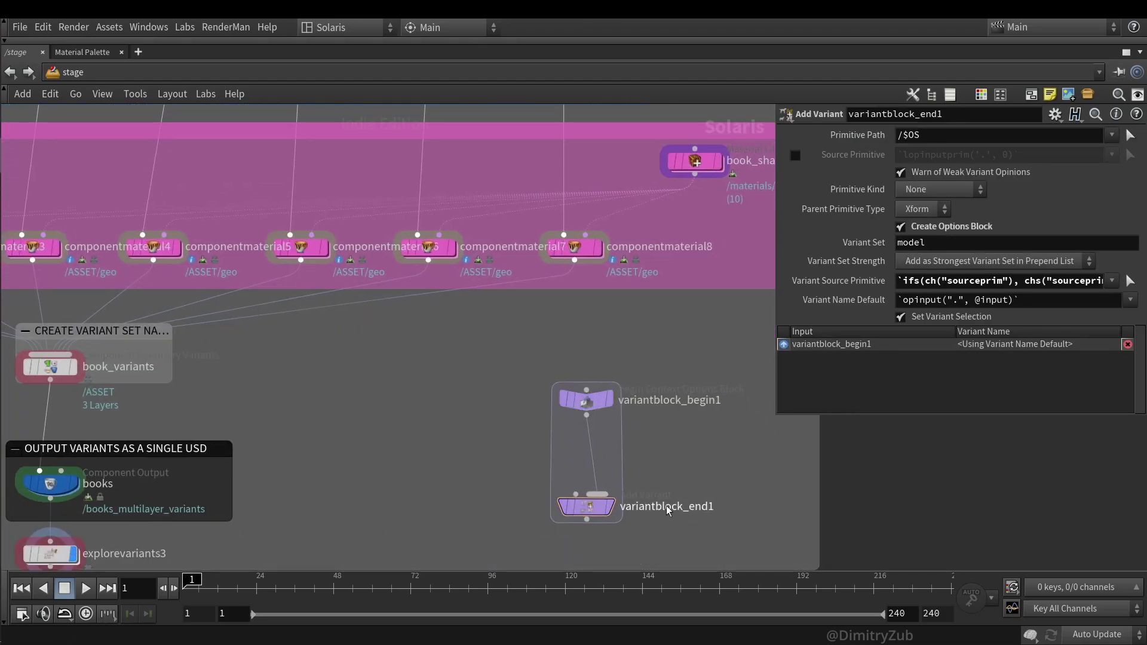
left_click_drag(690, 552, 556, 398)
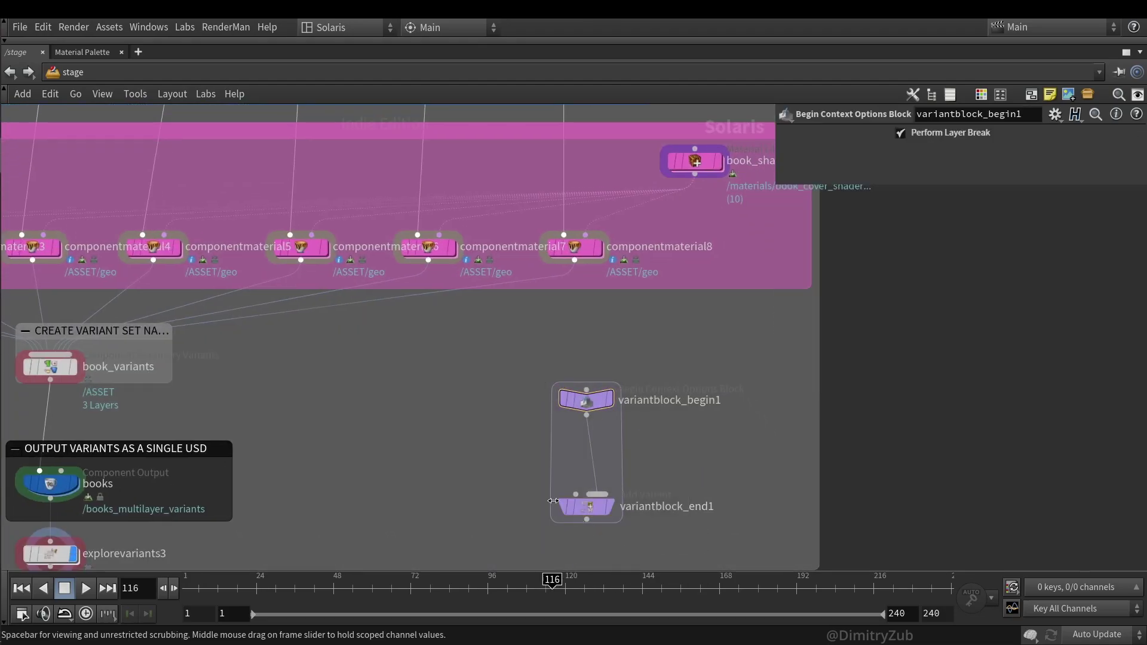
mouse_move(547, 527)
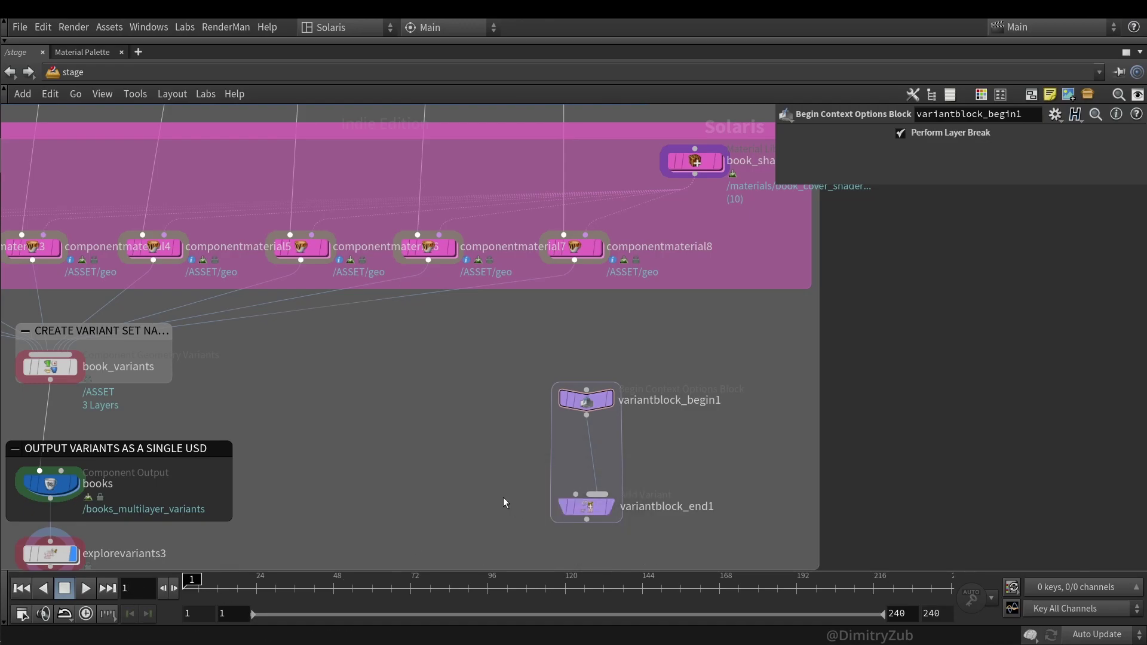
scroll(501, 475, "down", 3)
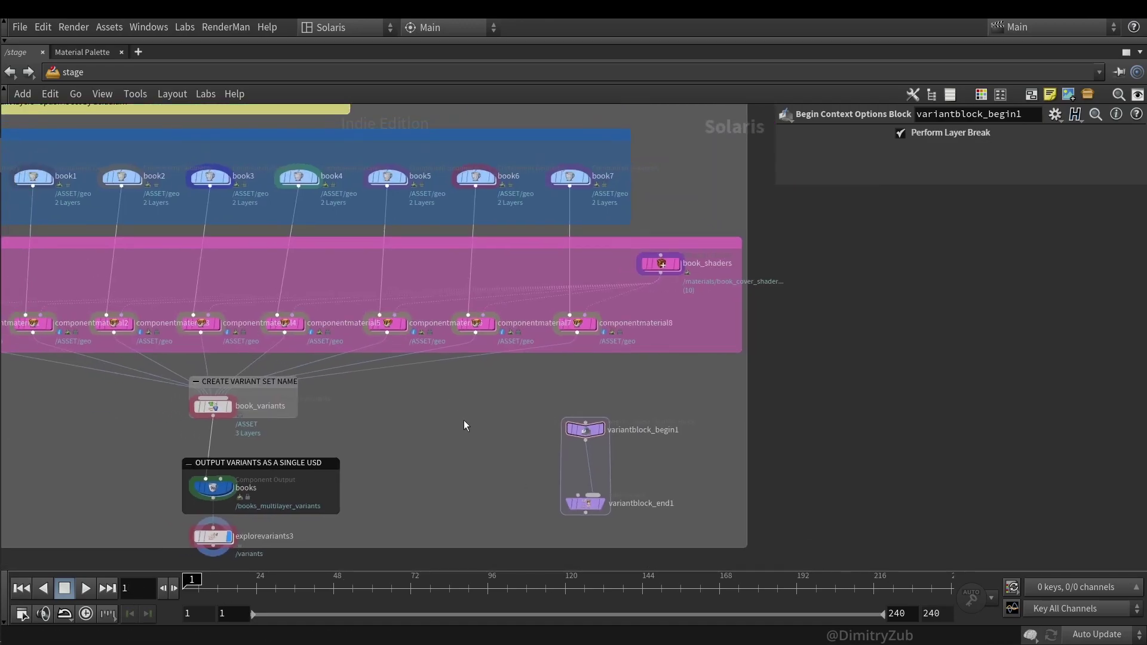
left_click_drag(602, 511, 602, 510)
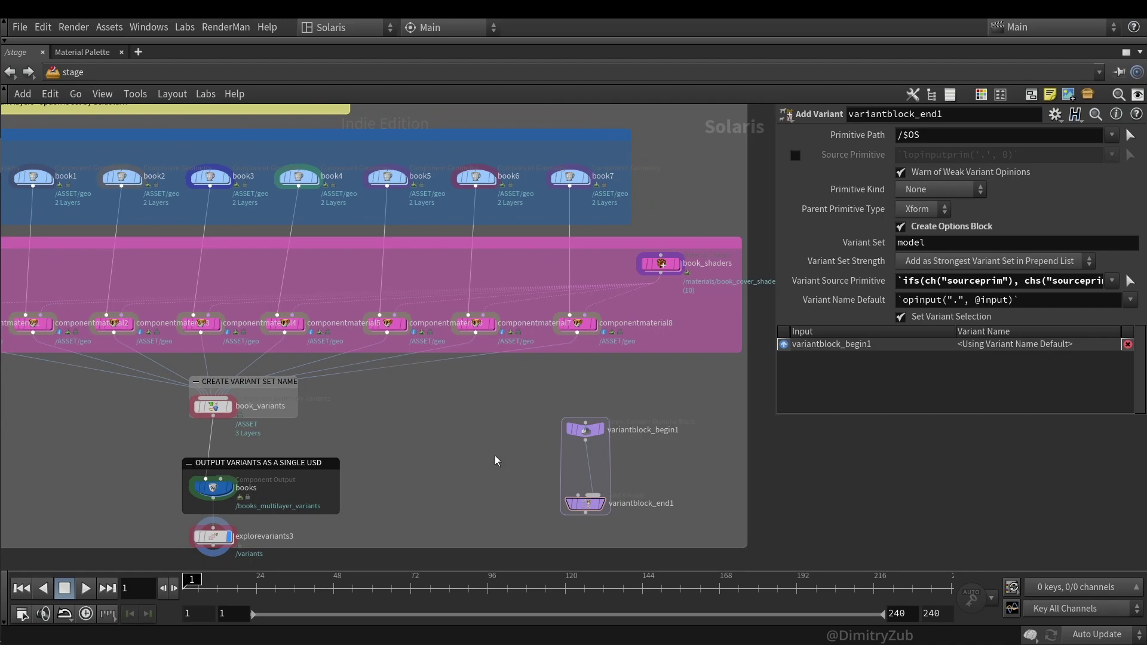
left_click_drag(495, 455, 643, 399)
left_click_drag(550, 476, 645, 518)
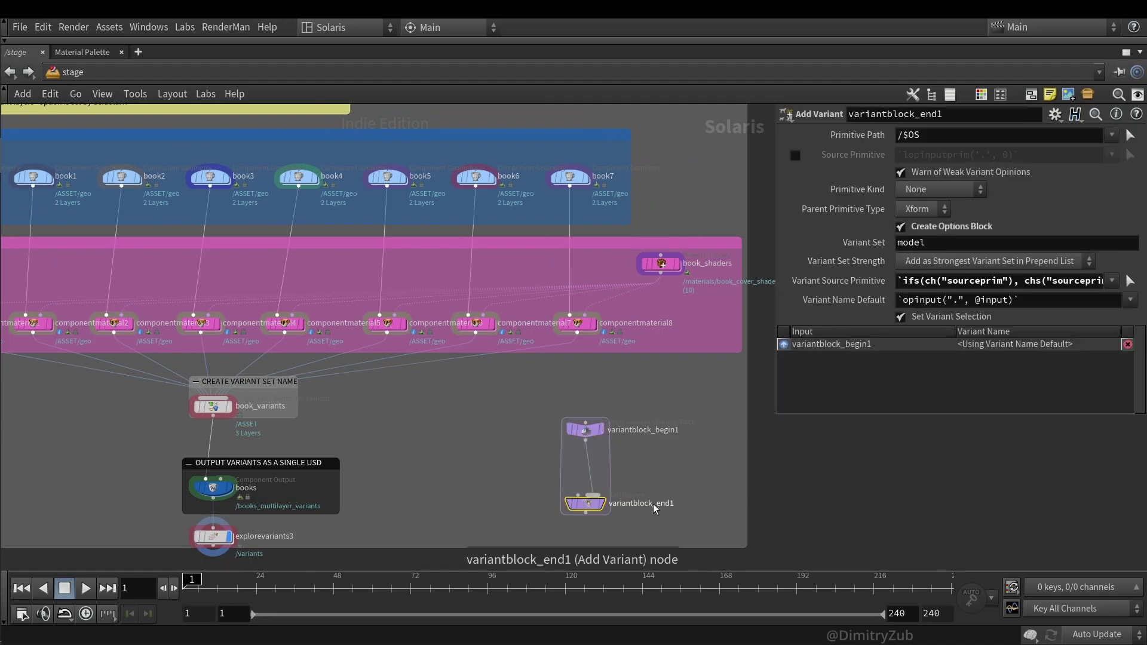
left_click_drag(541, 410, 619, 522)
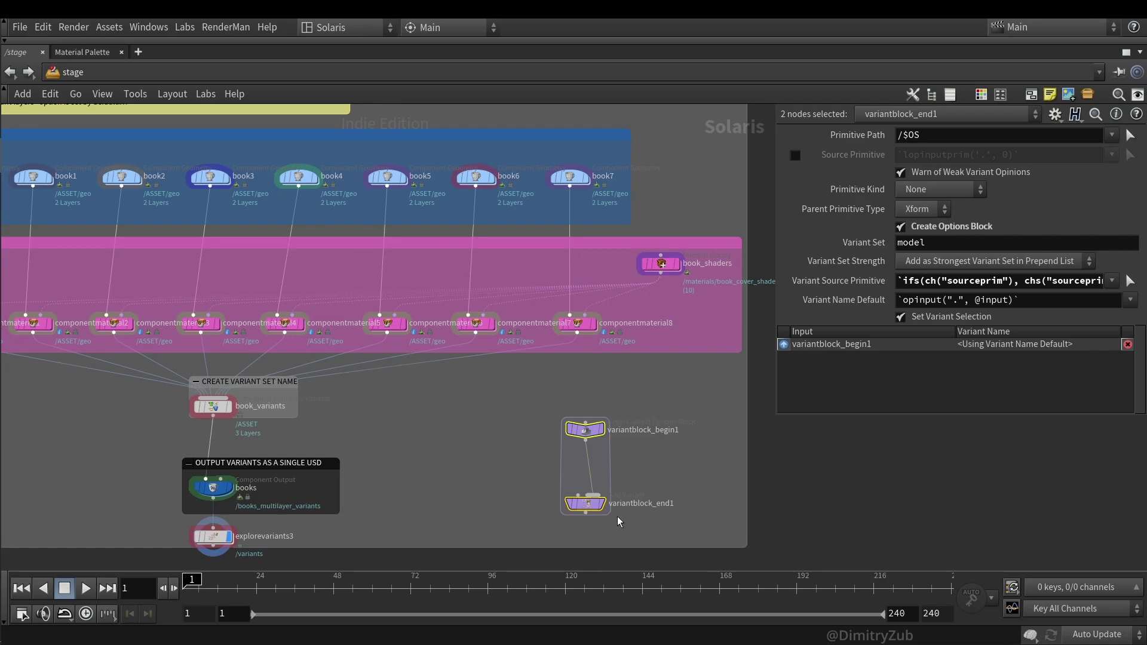
- Delete the two variant block nodes and select the componentmaterial nodes
key("Delete")
scroll(705, 399, "down", 3)
left_click_drag(707, 394, 304, 353)
- Select the componentmaterial nodes and scroll down to the Step three reference-and-thumbnail subnetwork
left_click(659, 283)
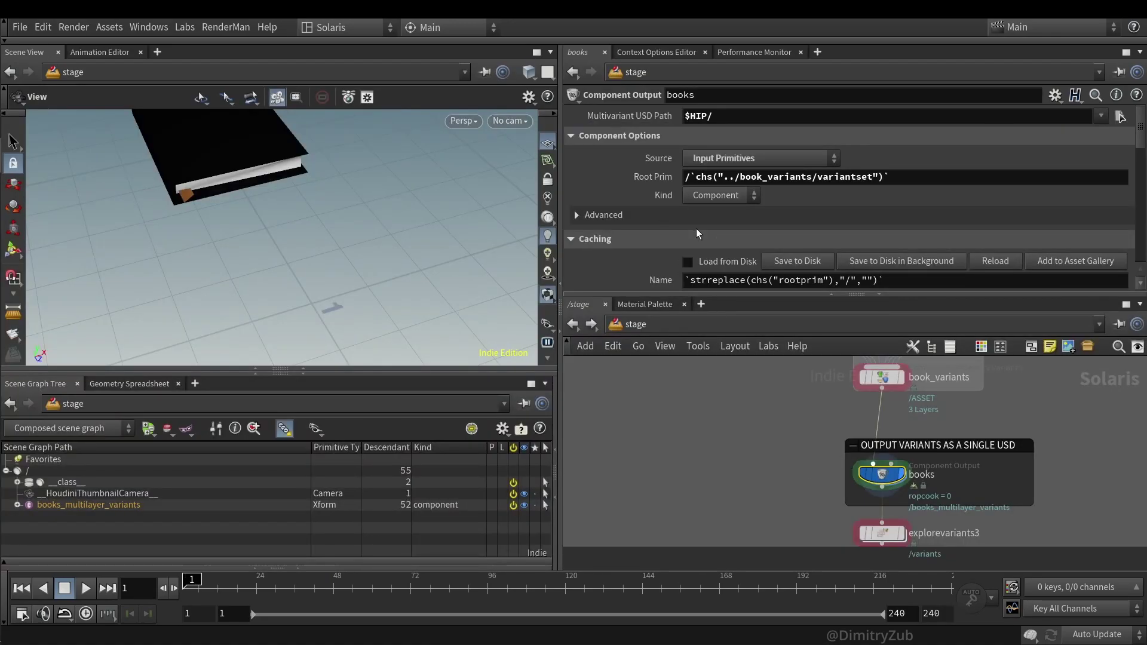
scroll(667, 206, "down", 3)
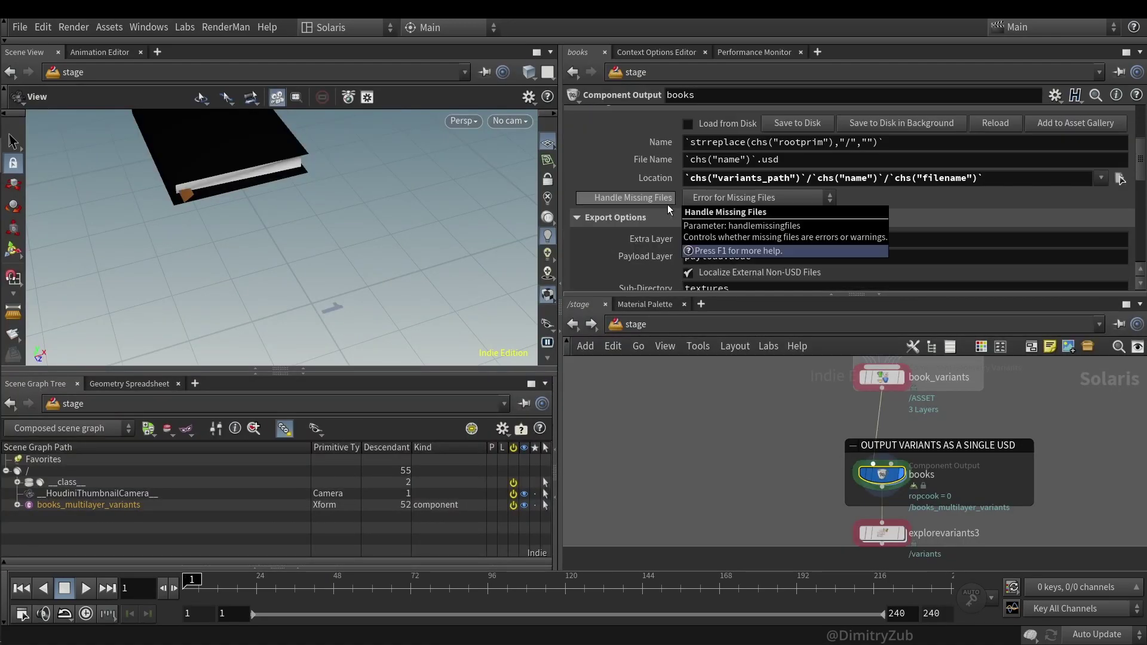
scroll(668, 205, "down", 3)
scroll(639, 233, "down", 2)
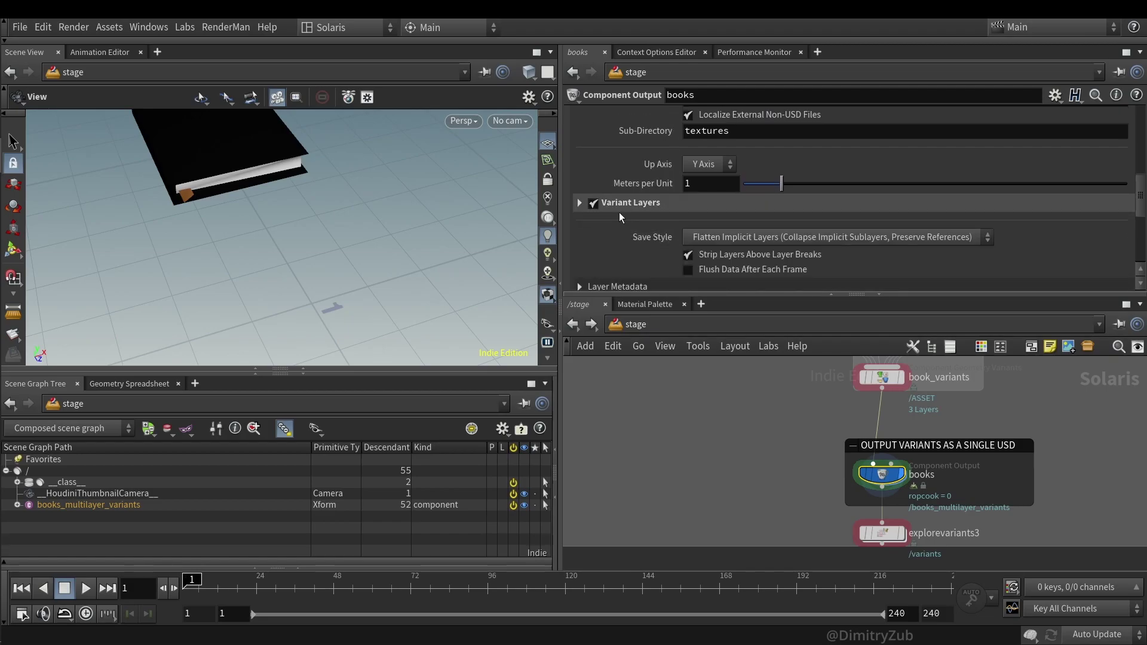
scroll(625, 205, "down", 2)
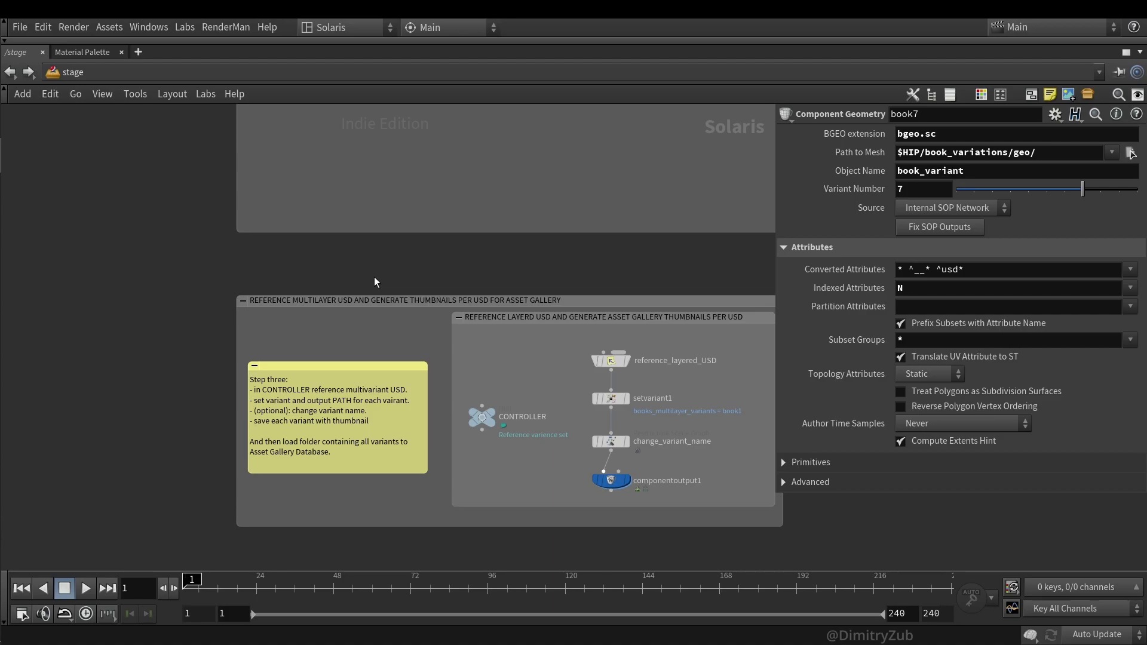
- Inspect reference_layered_USD and CONTROLLER, restore the full layout, and review the multivariant USD path
left_click(611, 361)
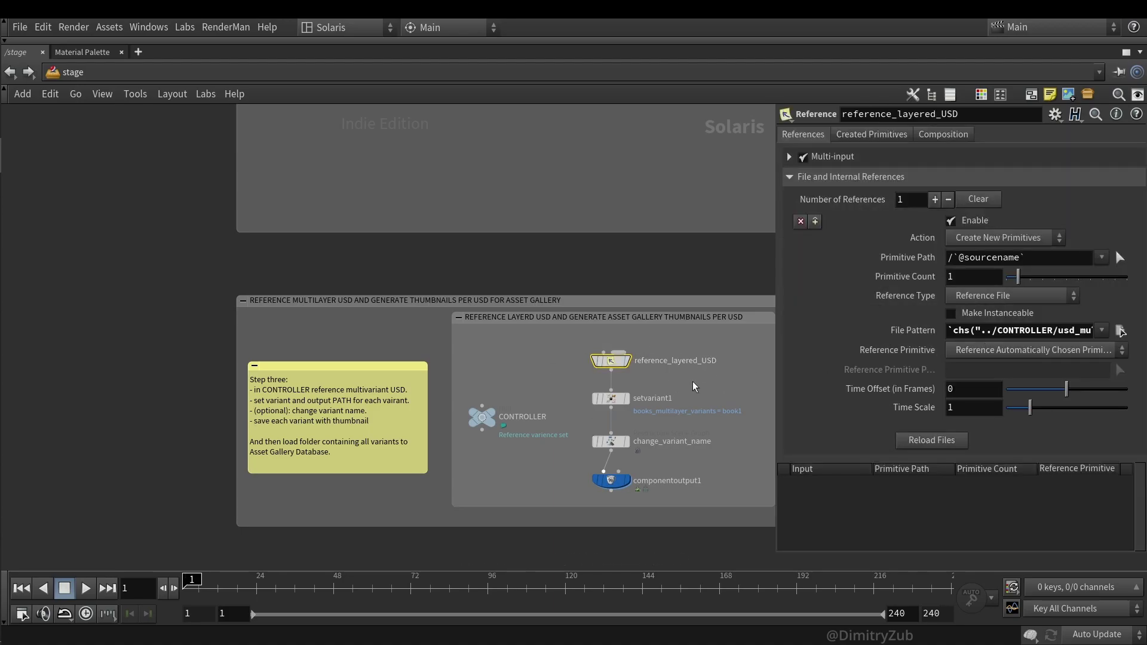
left_click(482, 416)
key("ctrl+b")
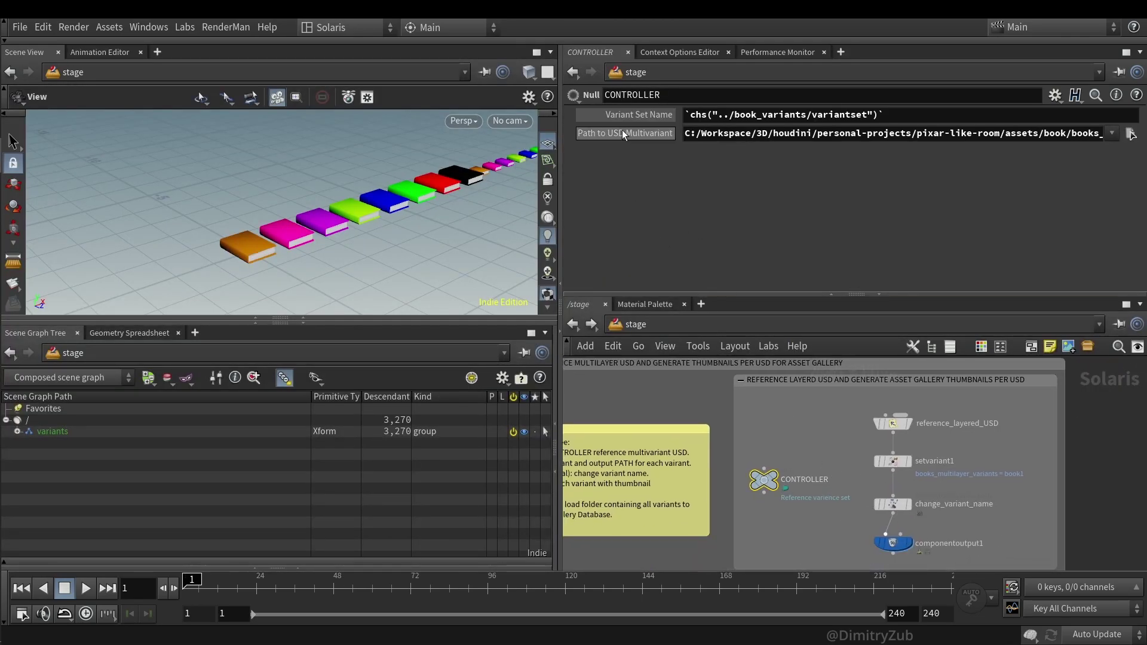
left_click(692, 133)
left_click(819, 154)
left_click_drag(688, 136, 923, 133)
left_click(815, 187)
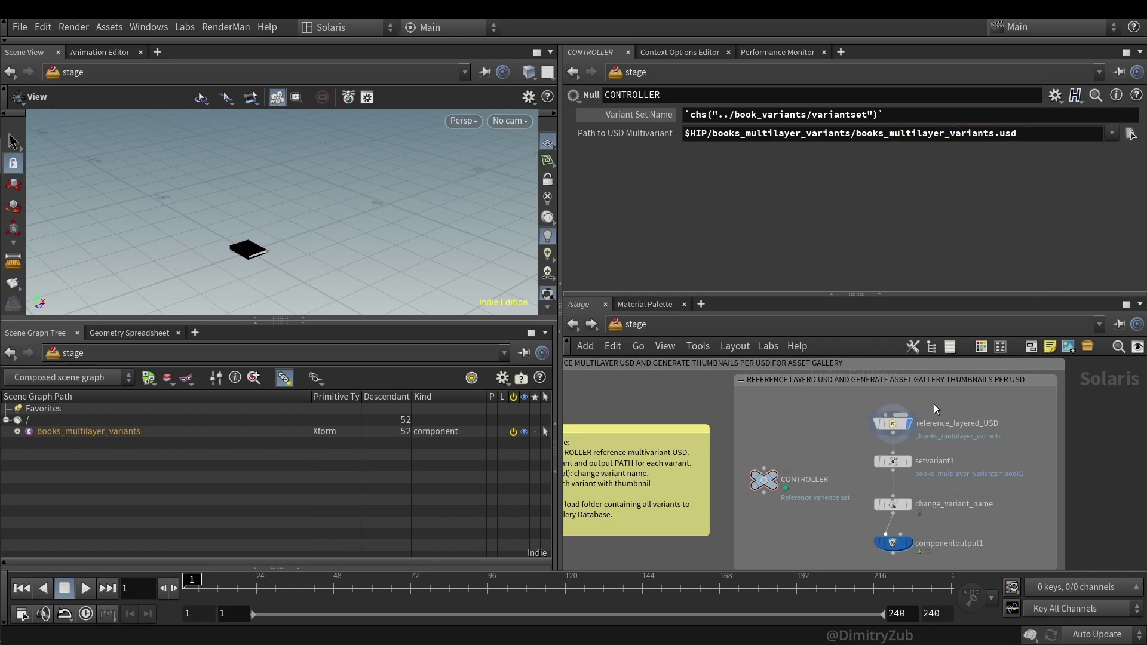
- Display setvariant1 and scrub its Variant Name Index through the book variants, resetting to 0
left_click(935, 465)
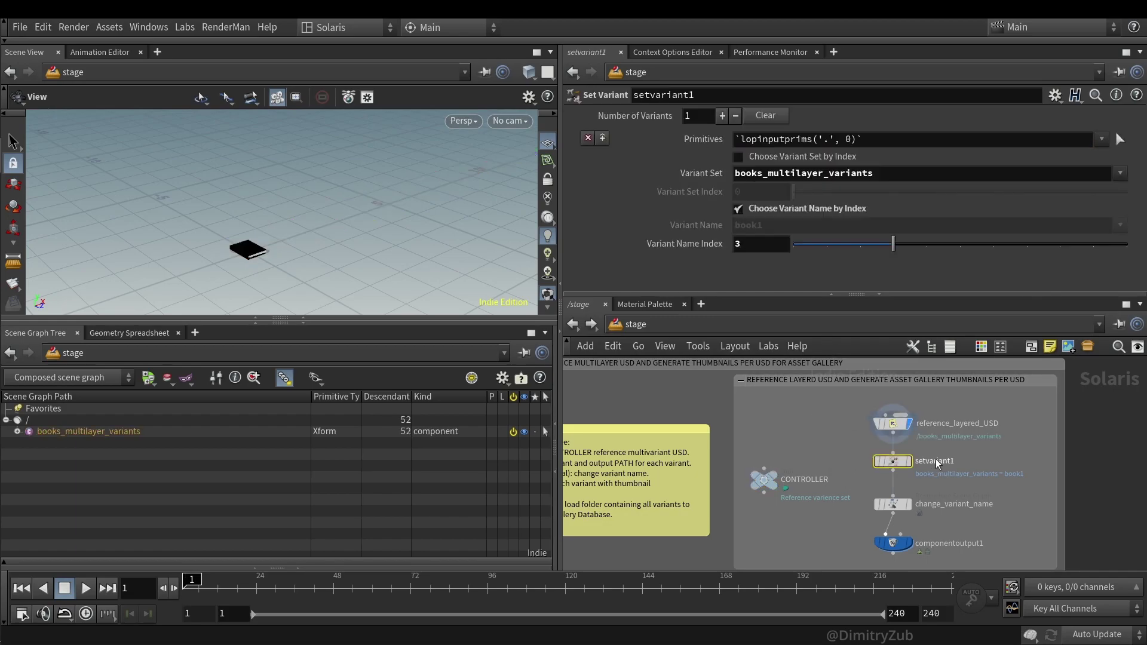
left_click(924, 469)
left_click_drag(894, 244, 789, 245)
key("f")
- Set CONTROLLER's Path to USD Multivariant to $HIP books_multilayer_variants.usd and check reference_layered_USD
left_click(807, 499)
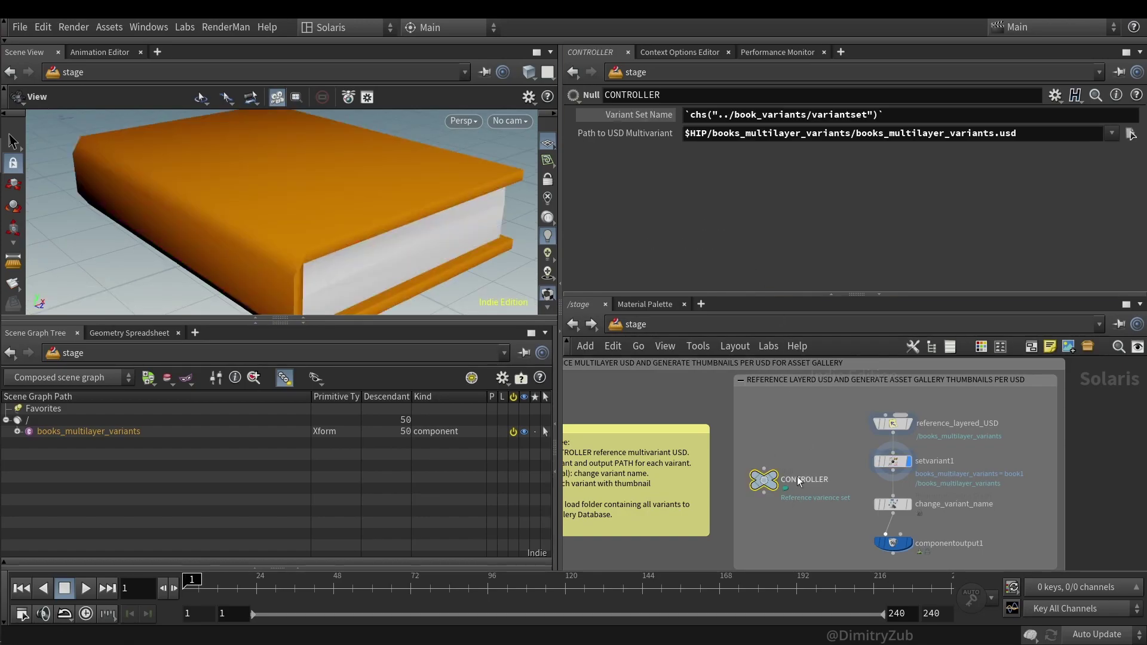
left_click(693, 132)
left_click(797, 429)
key("ctrl+z")
scroll(447, 303, "down", 5)
key("ctrl+z")
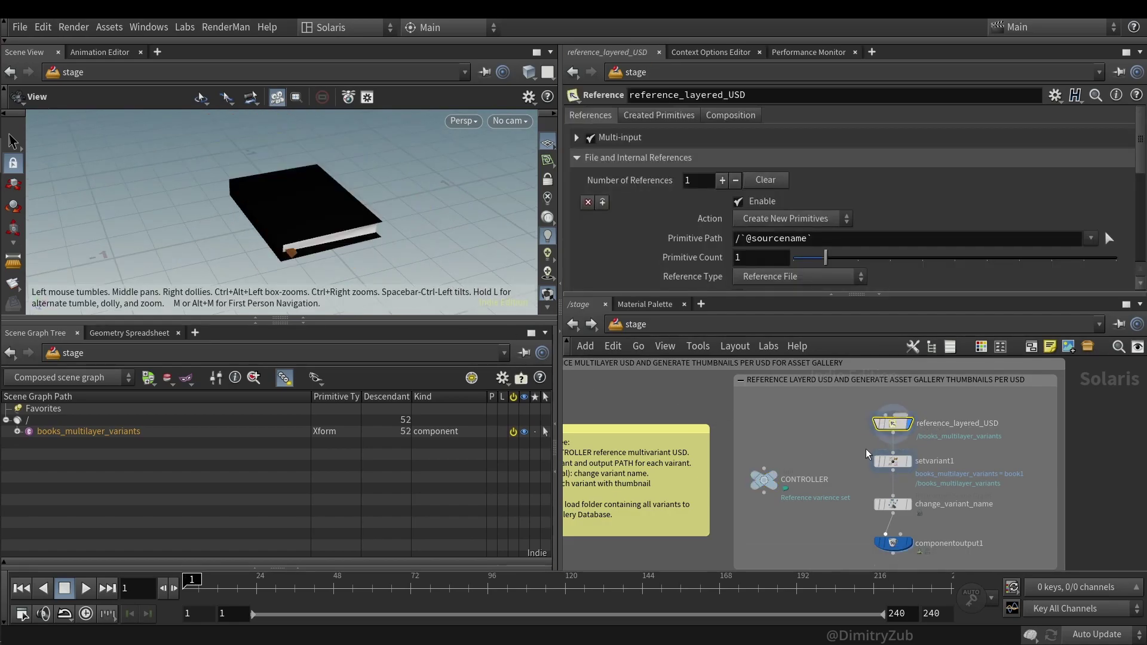
scroll(817, 223, "down", 3)
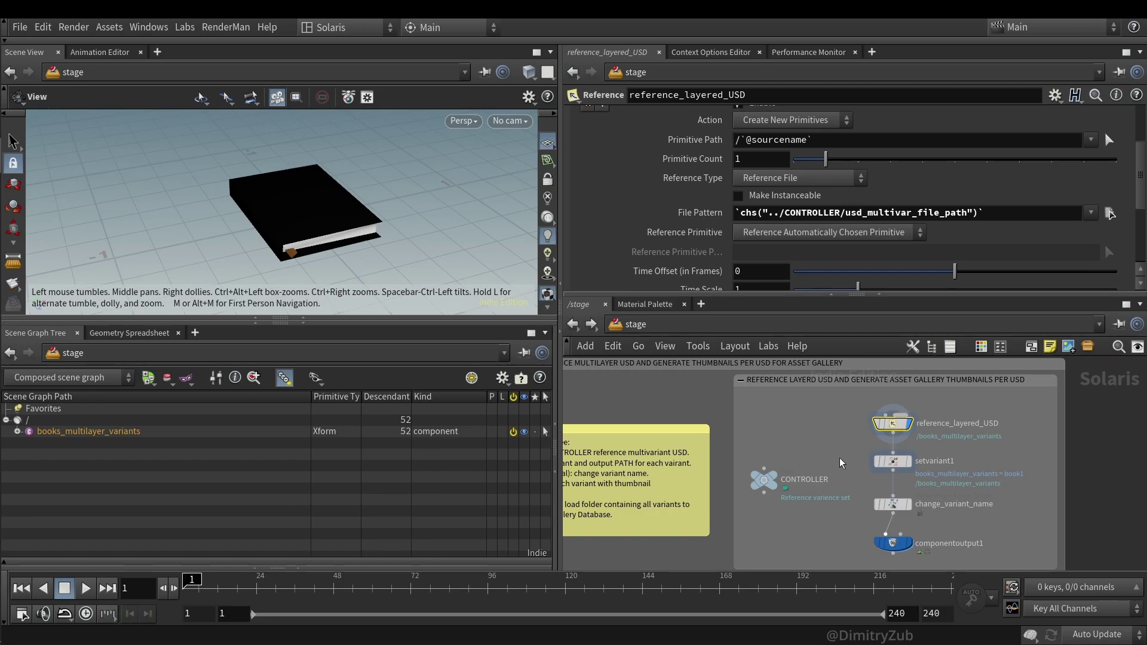
left_click(893, 462)
left_click(911, 460)
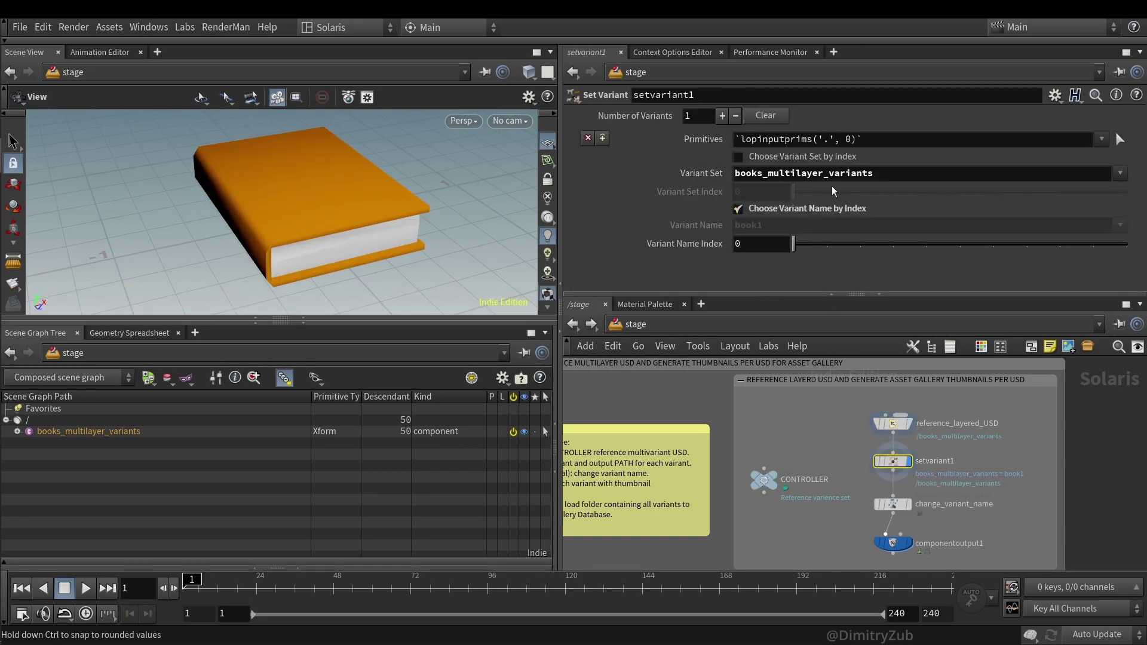
left_click(1120, 174)
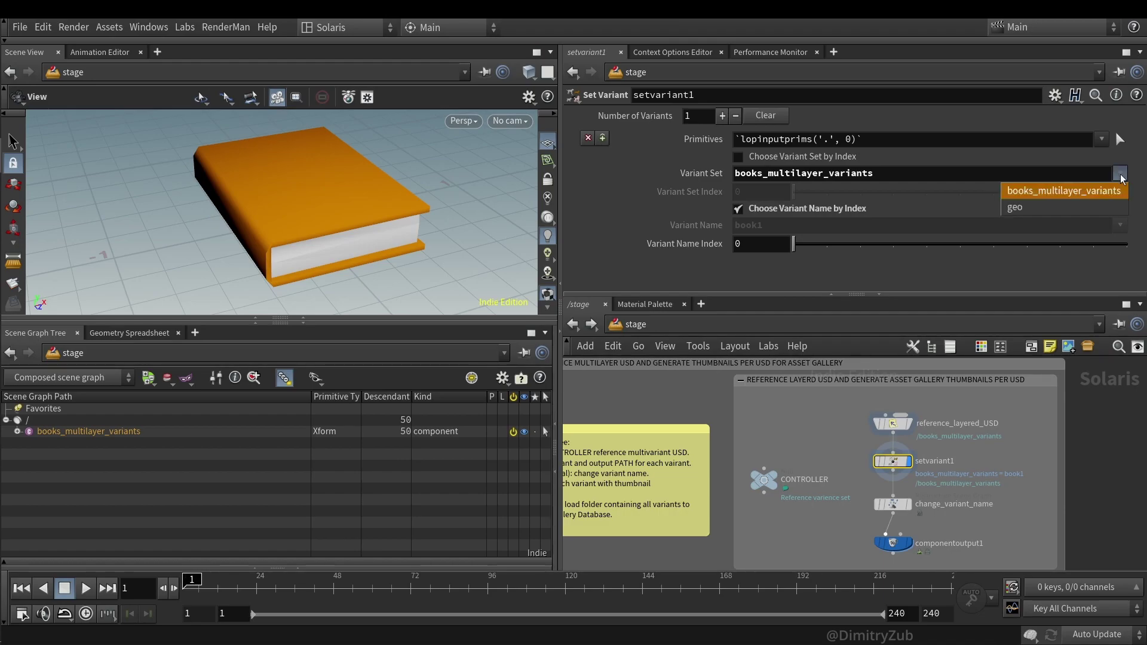
left_click(881, 172)
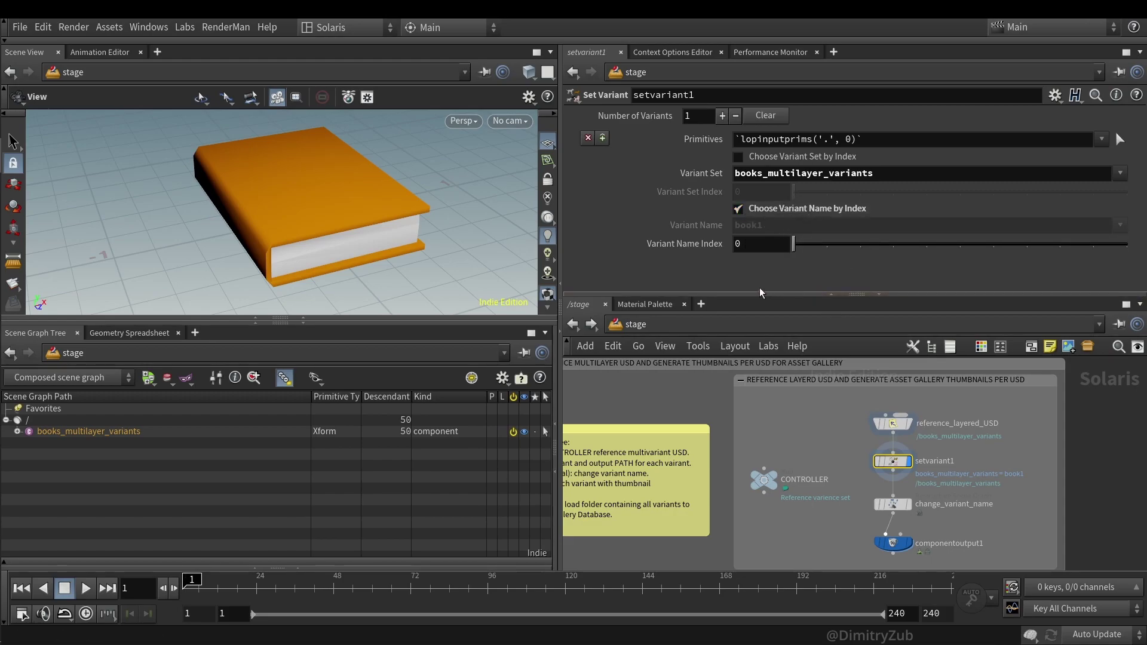
left_click_drag(808, 245, 836, 228)
left_click_drag(287, 239, 304, 262)
left_click_drag(828, 245, 858, 245)
left_click_drag(227, 215, 251, 233)
left_click_drag(863, 245, 960, 245)
left_click_drag(347, 173, 370, 181)
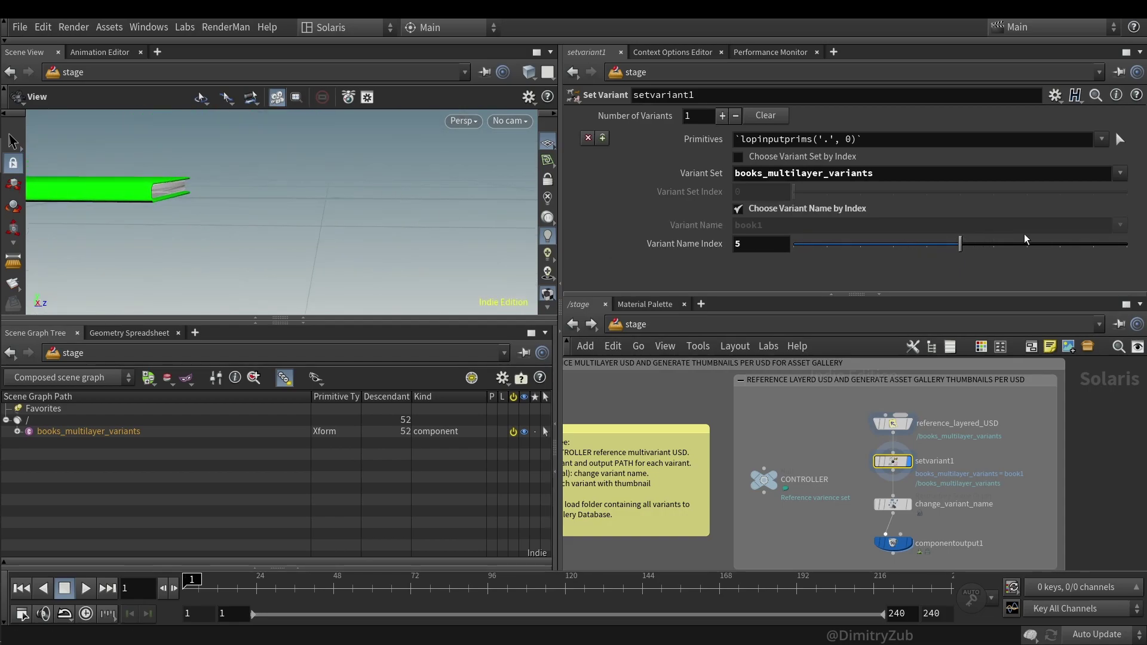
left_click_drag(960, 245, 1027, 245)
left_click_drag(281, 191, 248, 207)
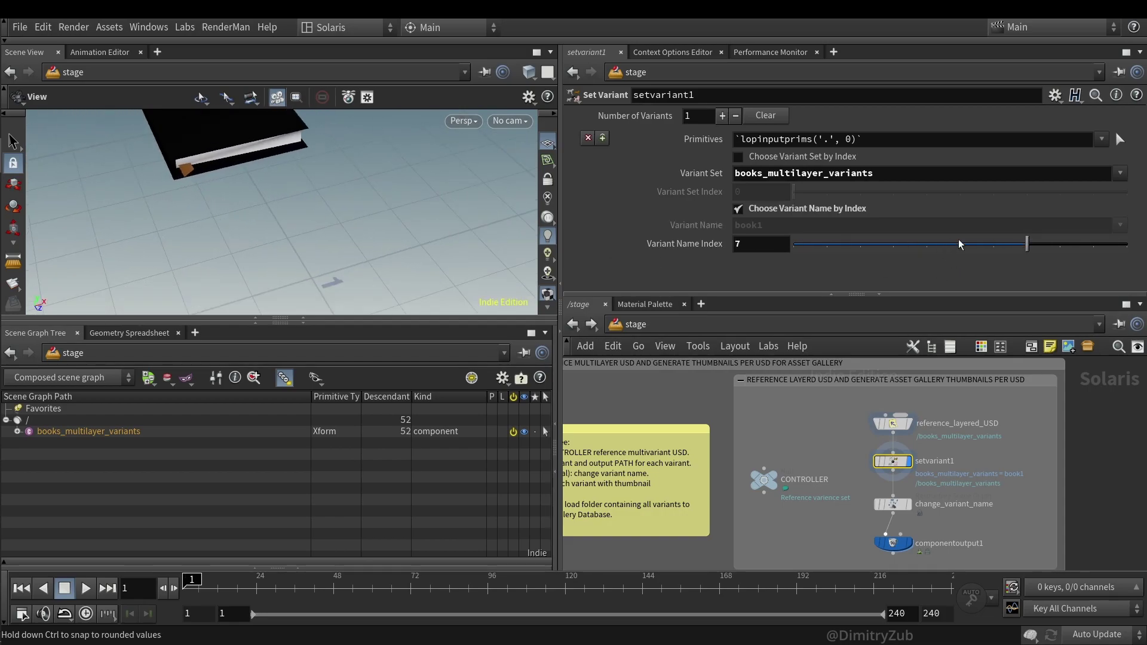
left_click_drag(1027, 245, 729, 245)
- Display the change_variant_name node's output and select its Old Name value
middle_click_drag(940, 519, 927, 468)
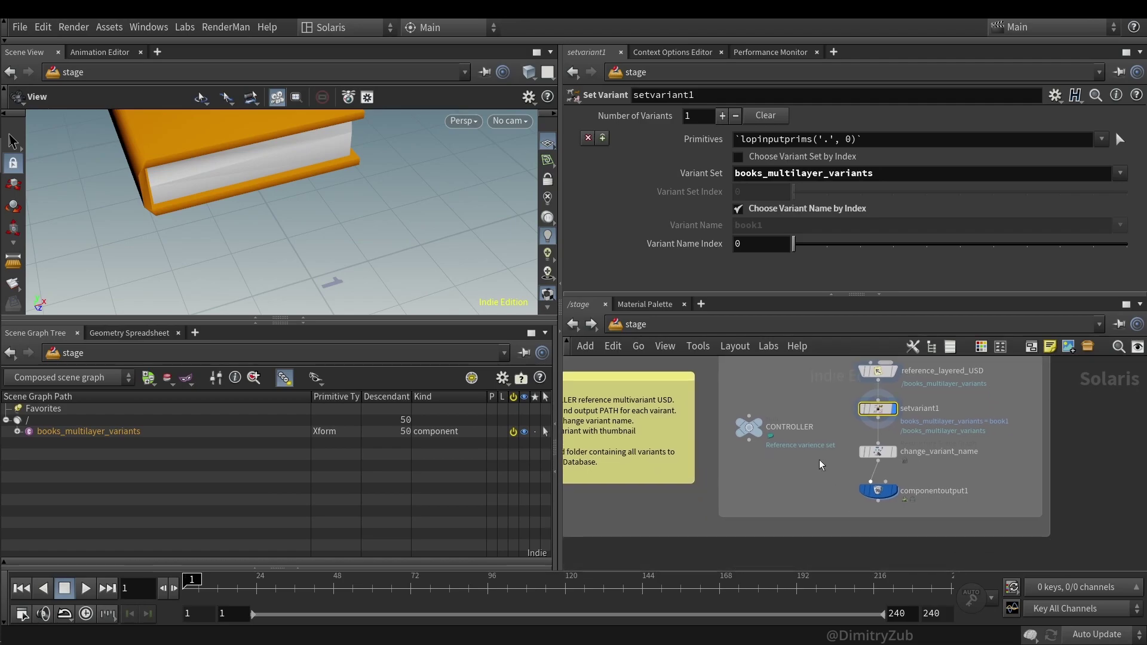
left_click(878, 452)
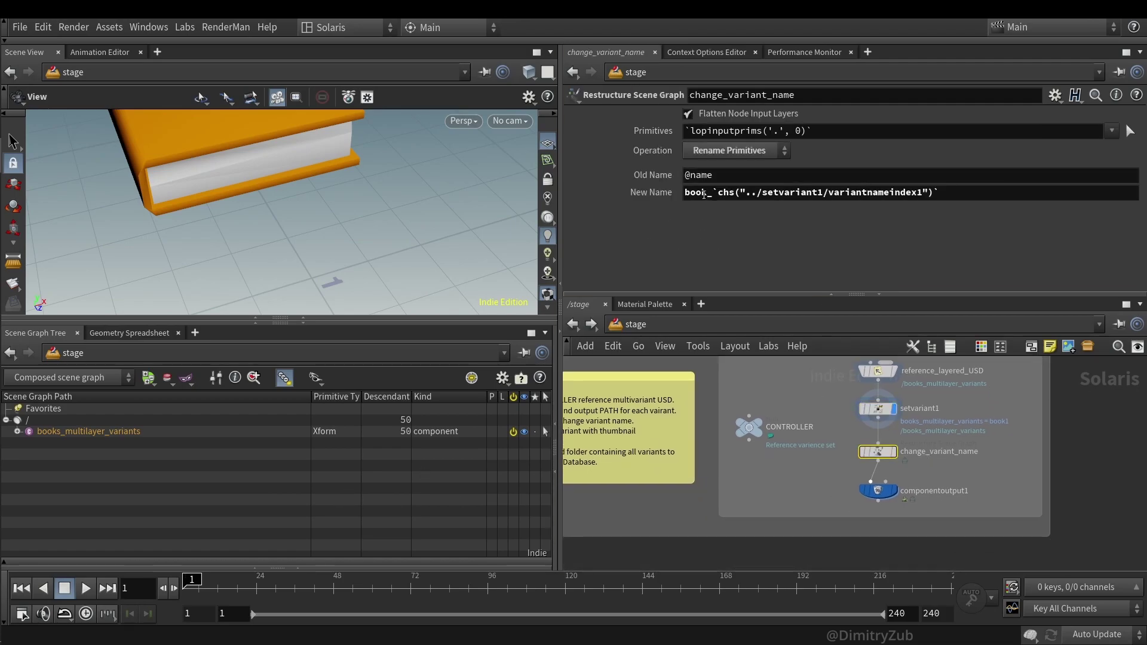
key("r")
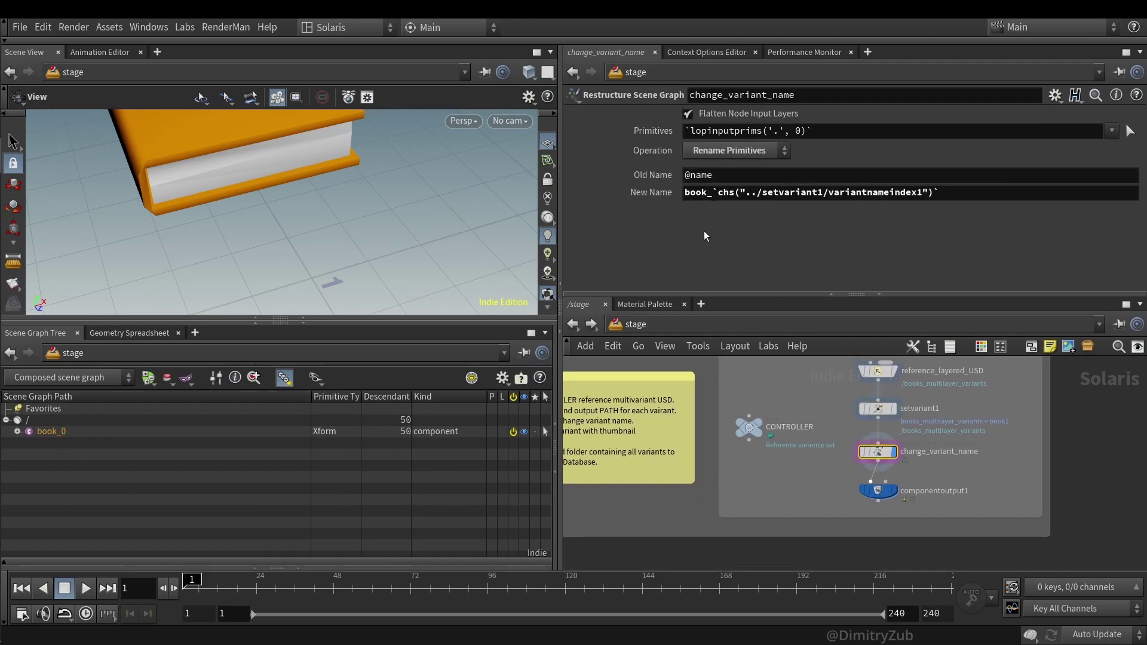
double_click(709, 175)
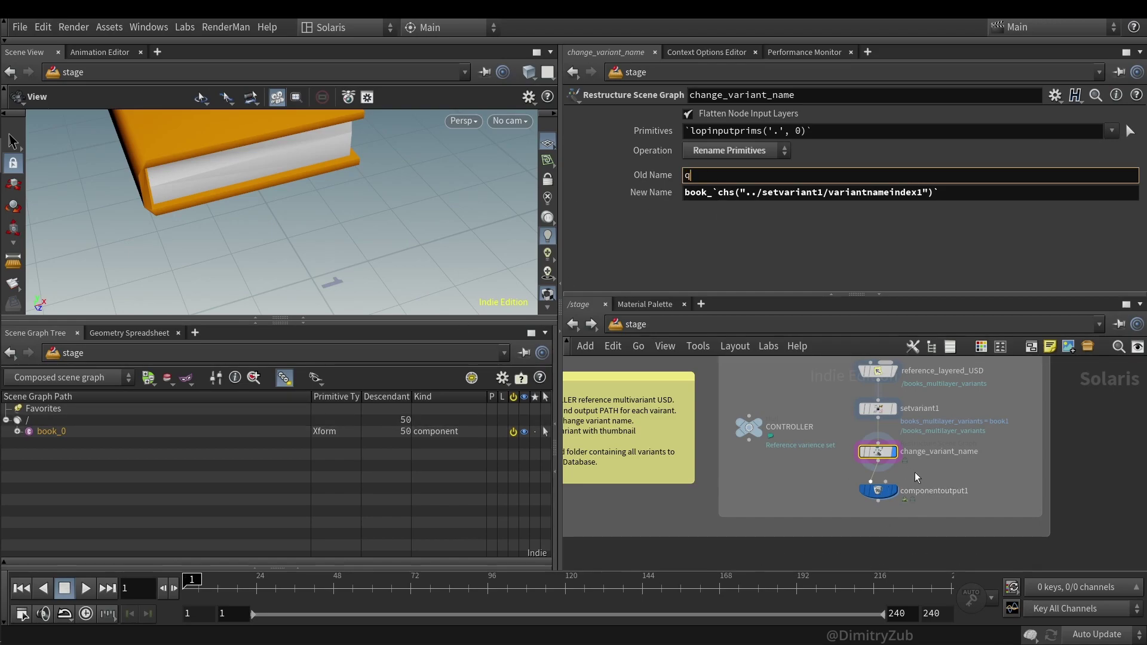
- Toggle change_variant_name's bypass to compare book_0 naming, then select componentoutput1
left_click(863, 452)
left_click(863, 451)
left_click(863, 452)
left_click(863, 452)
left_click(879, 490)
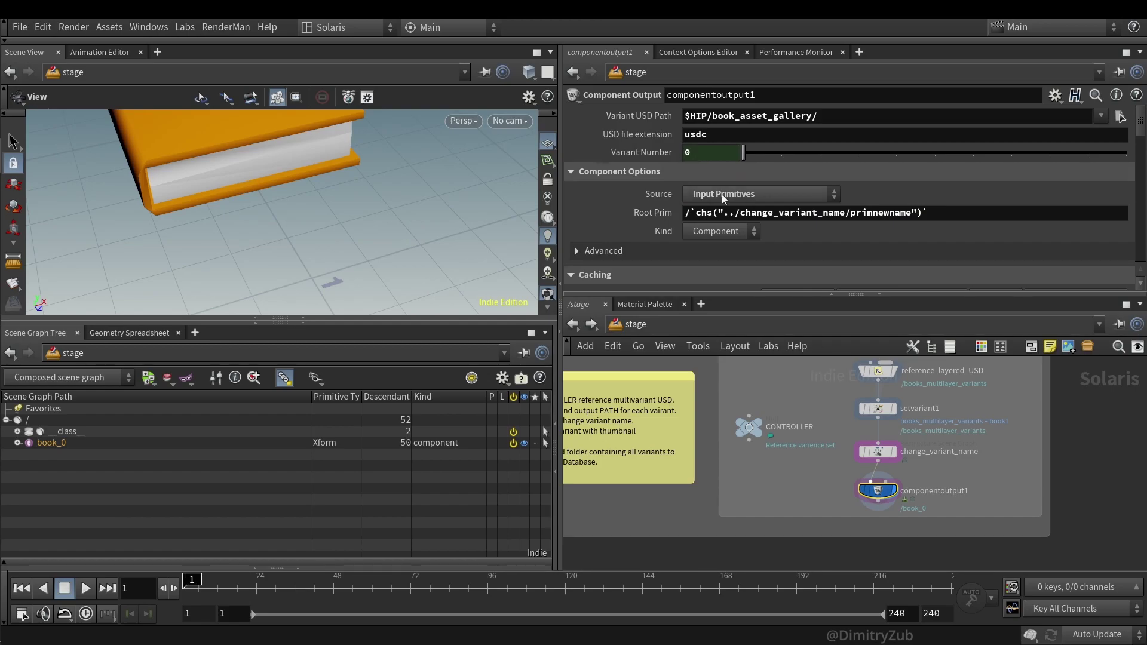
left_click(877, 409)
right_click(759, 241)
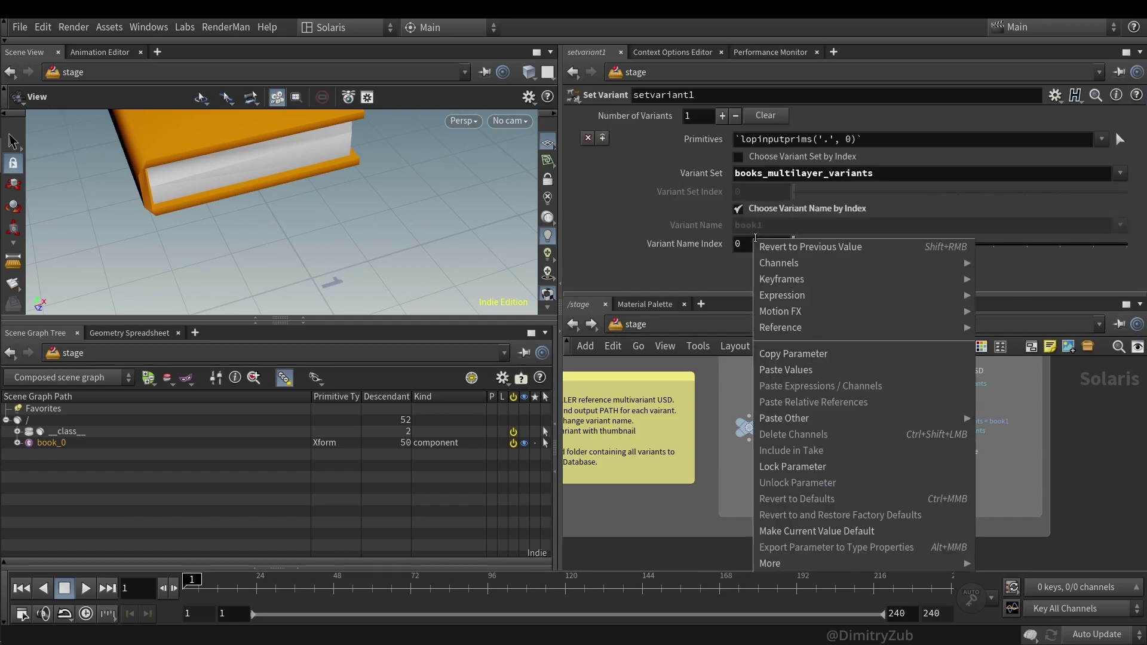
mouse_move(806, 293)
left_click(774, 250)
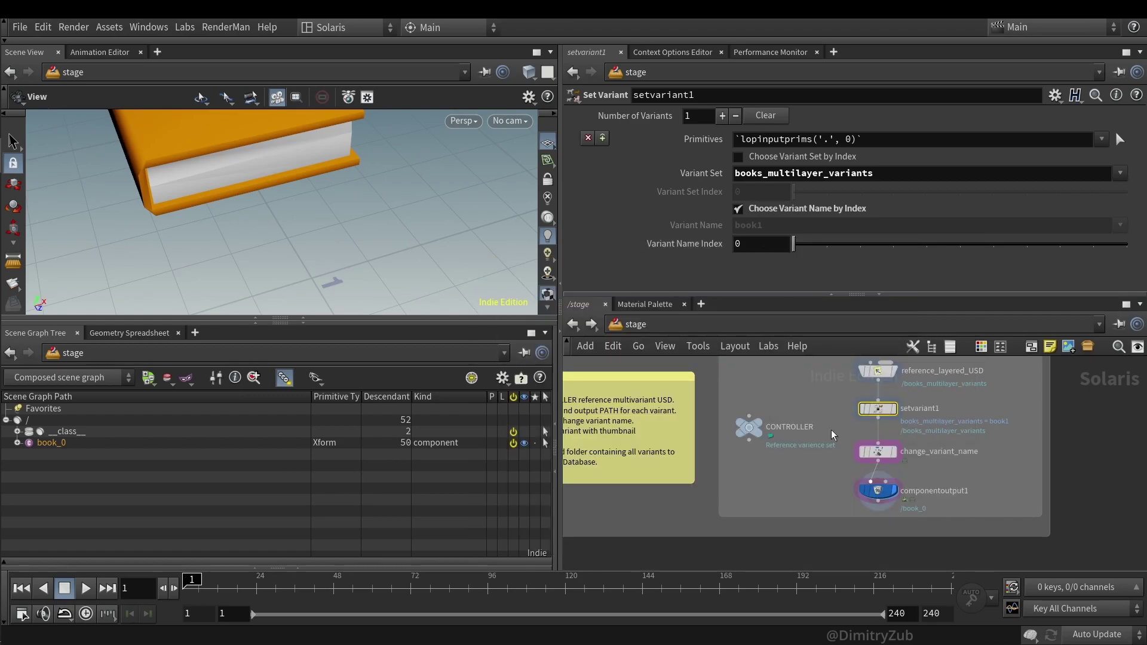
left_click(878, 490)
left_click(647, 153)
left_click(647, 152)
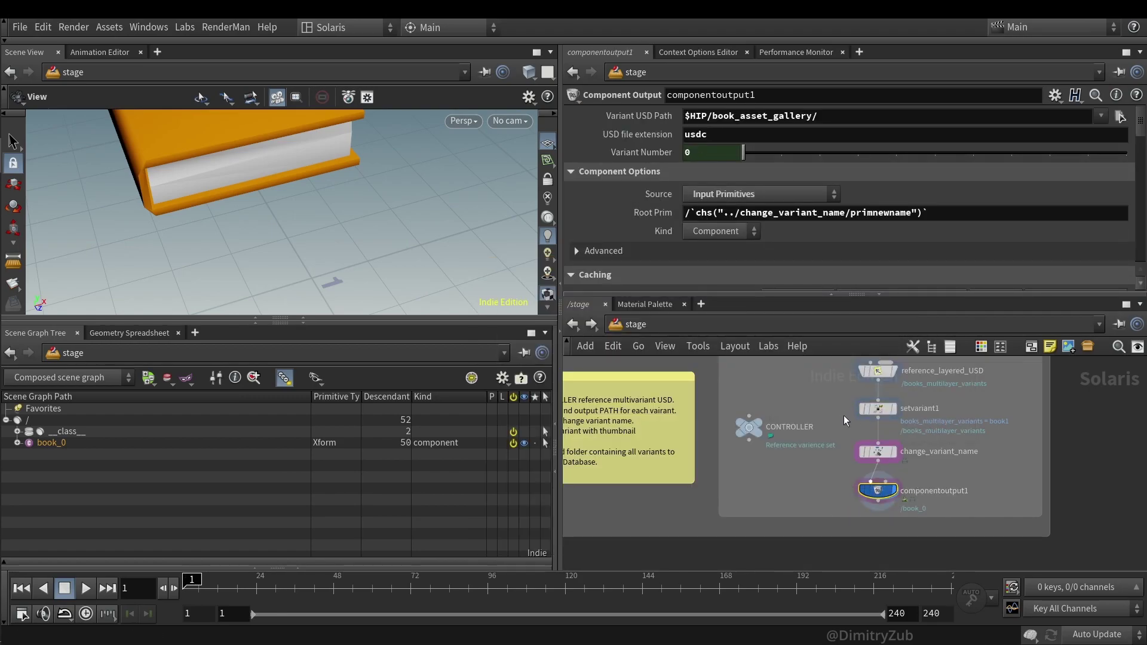
left_click(877, 409)
mouse_move(794, 244)
left_mouse_down()
mouse_move(886, 244)
mouse_move(777, 246)
left_mouse_up()
left_click(877, 491)
left_click_drag(757, 154, 717, 173)
scroll(930, 239, "down", 5)
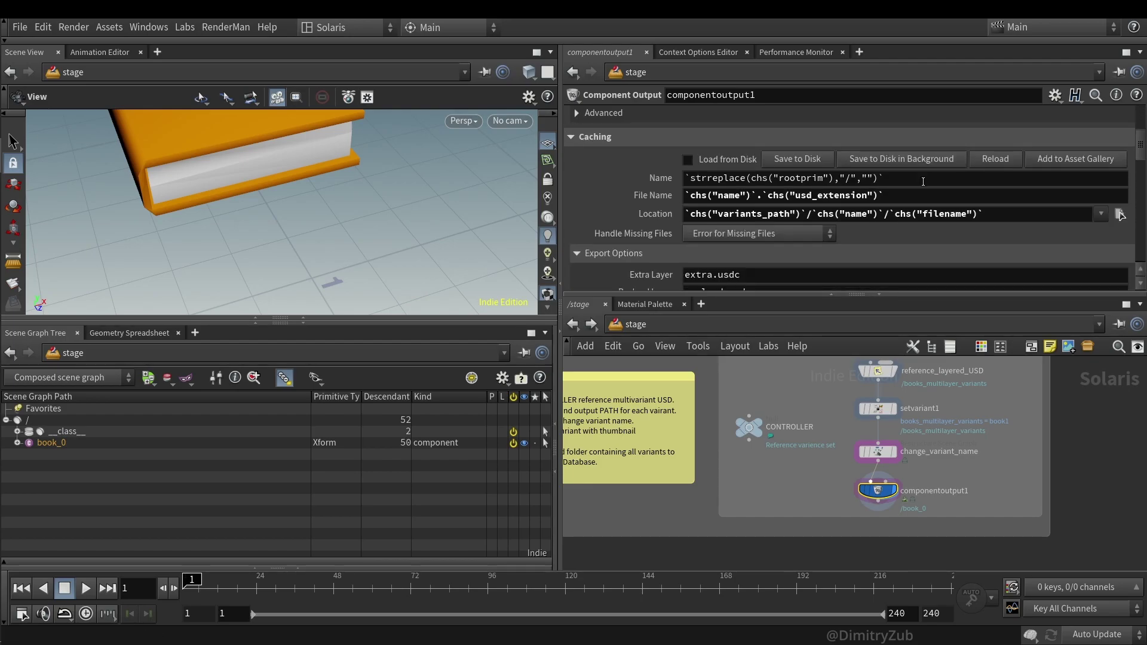
scroll(924, 140, "down", 5)
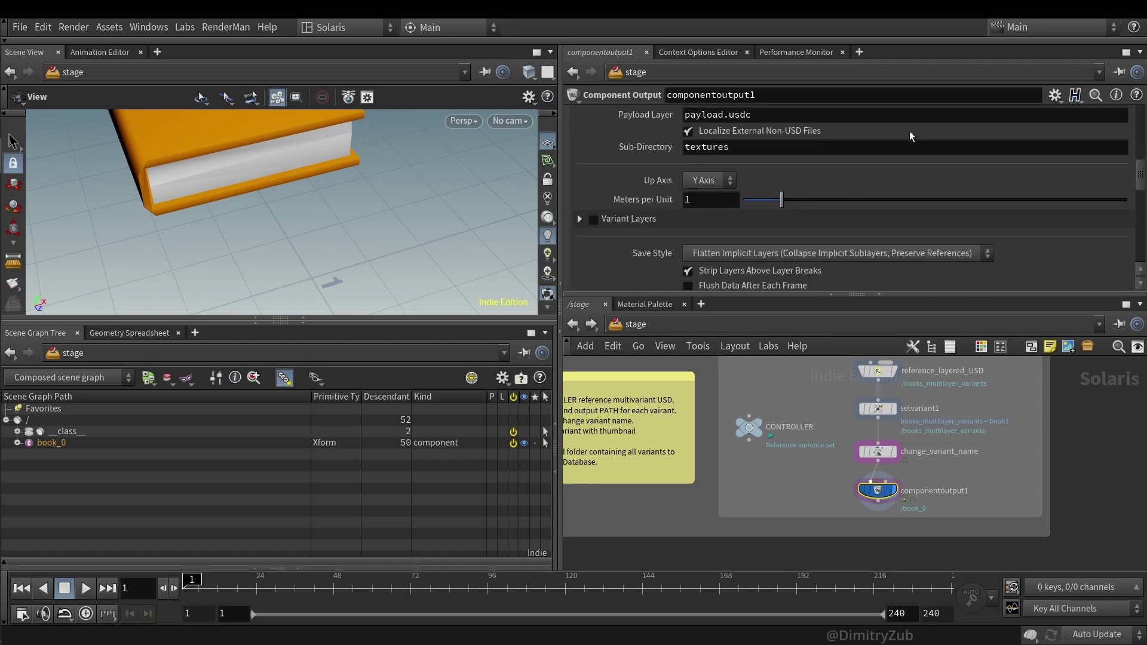
scroll(910, 137, "down", 6)
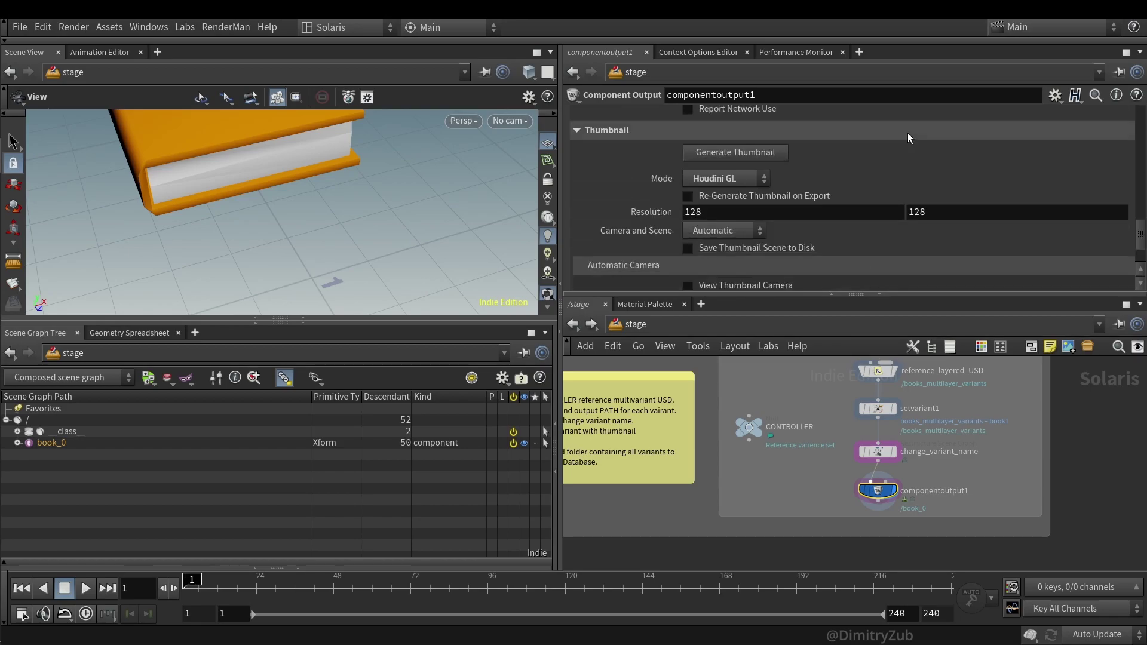
scroll(908, 133, "up", 2)
left_click(718, 184)
left_click(726, 186)
scroll(827, 196, "down", 1)
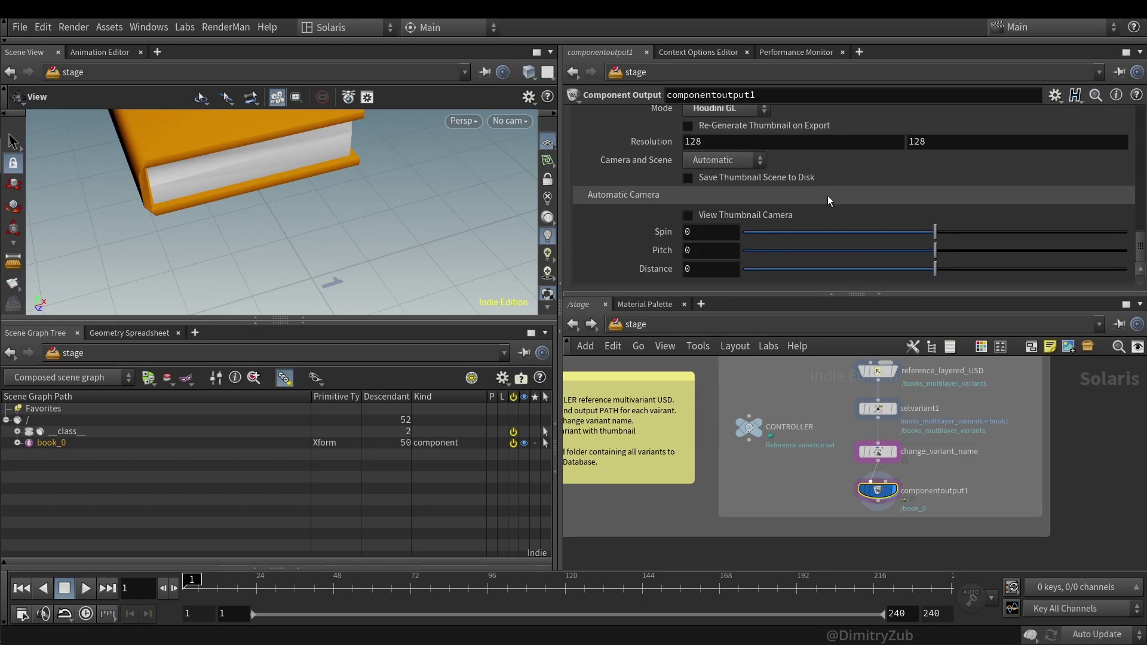
scroll(827, 198, "up", 6)
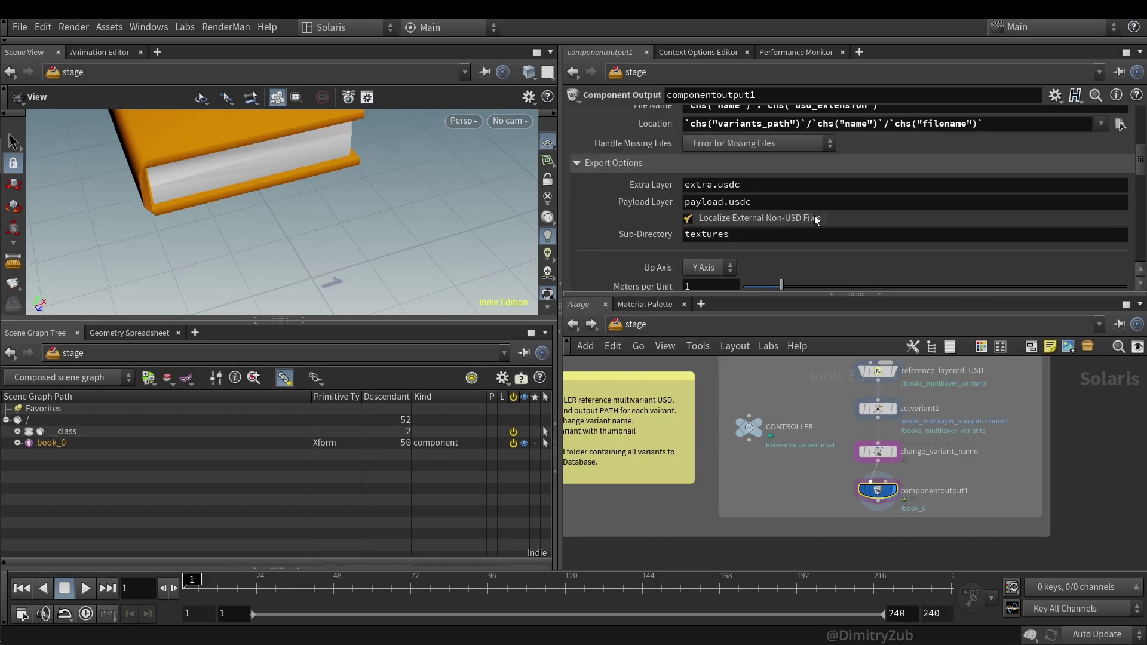
scroll(814, 217, "up", 5)
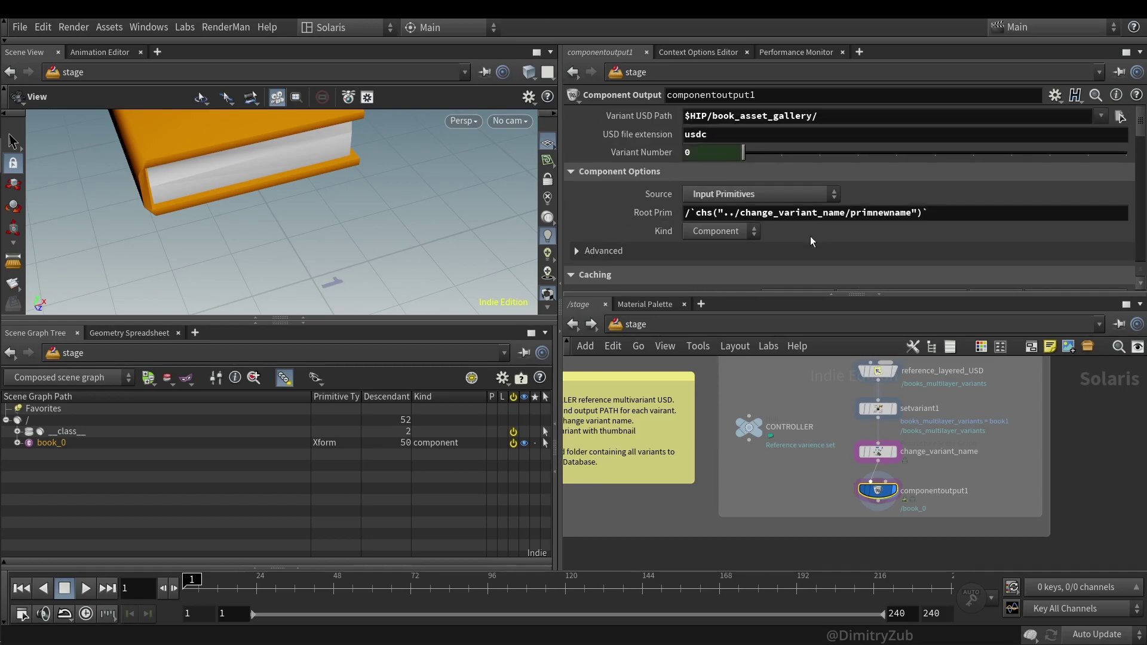
- Save each book variant to disk as USD in $HIP/book_asset_gallery/
left_click_drag(877, 517, 877, 507)
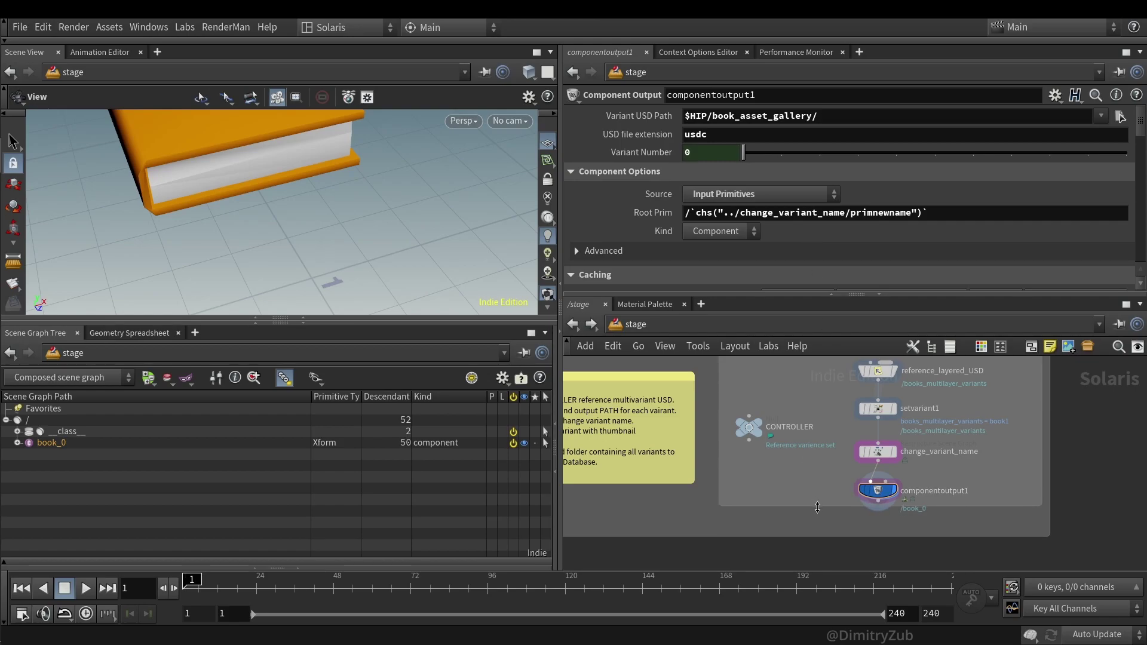
scroll(791, 214, "down", 3)
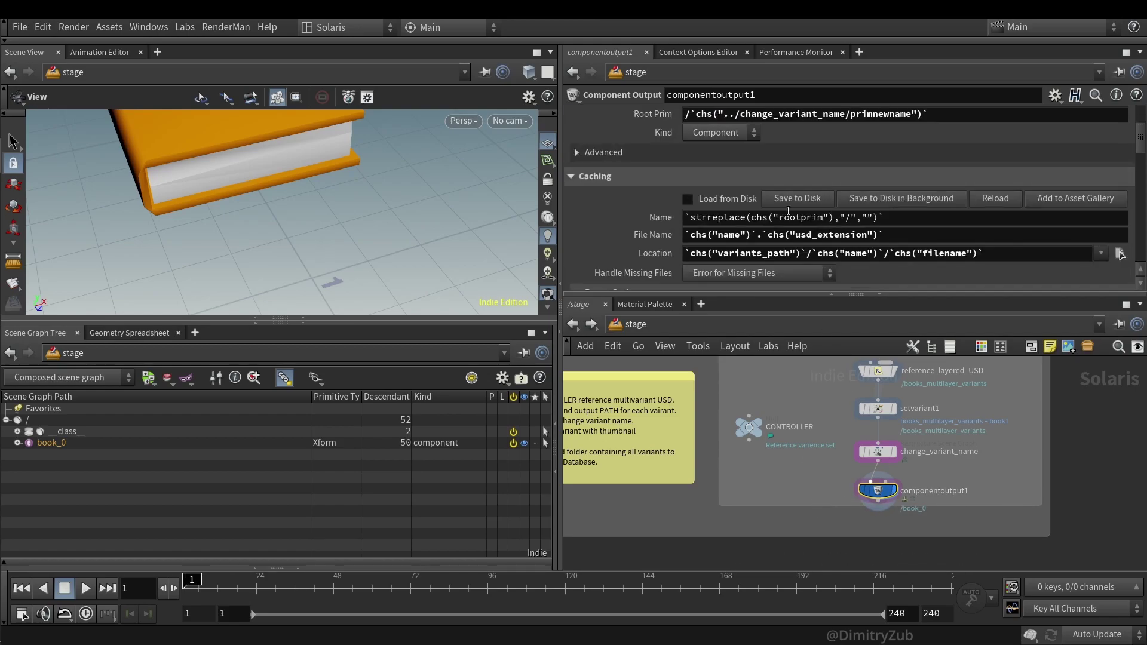
left_click(791, 199)
scroll(788, 179, "up", 3)
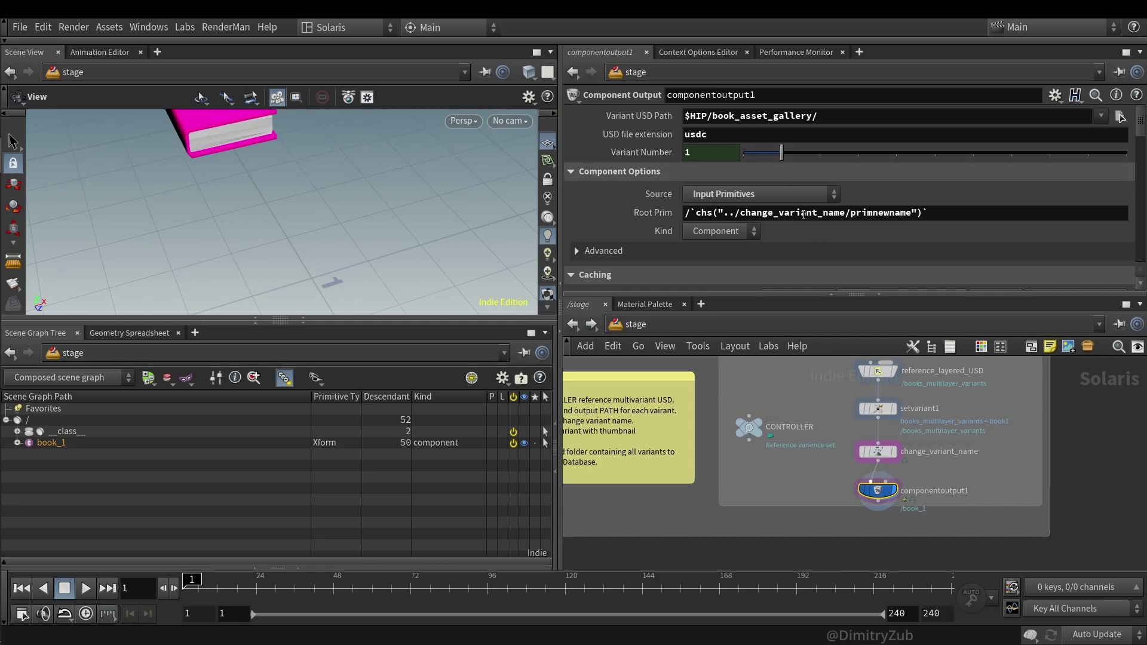
scroll(804, 214, "down", 3)
left_click(799, 238)
scroll(794, 215, "up", 2)
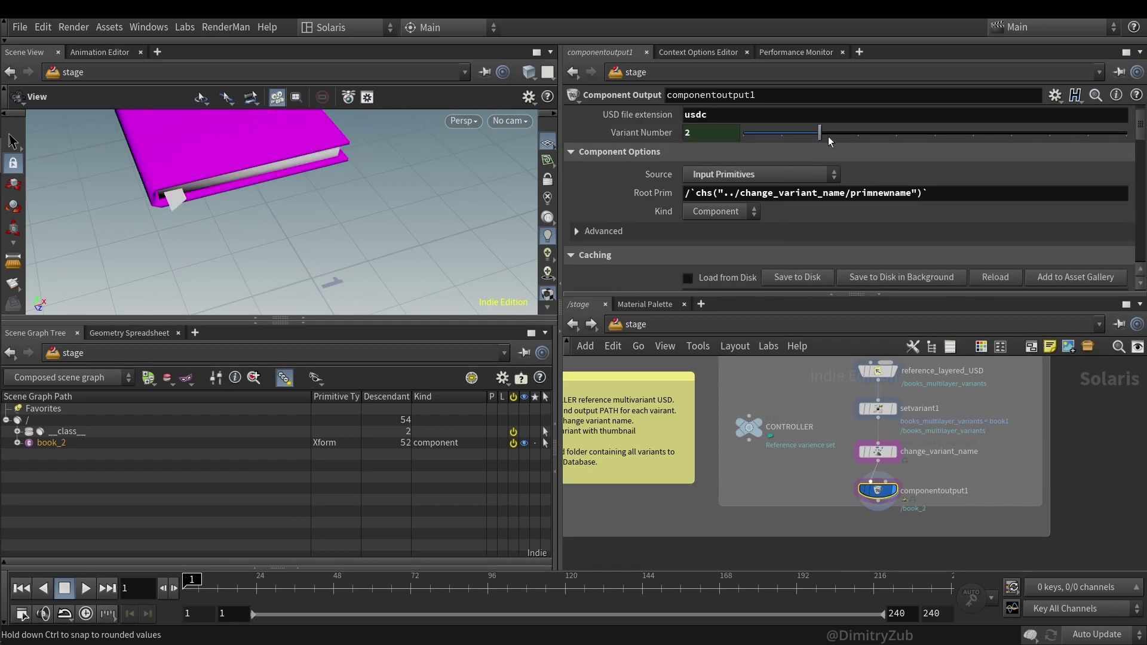
left_click_drag(834, 136, 734, 256)
scroll(752, 254, "down", 2)
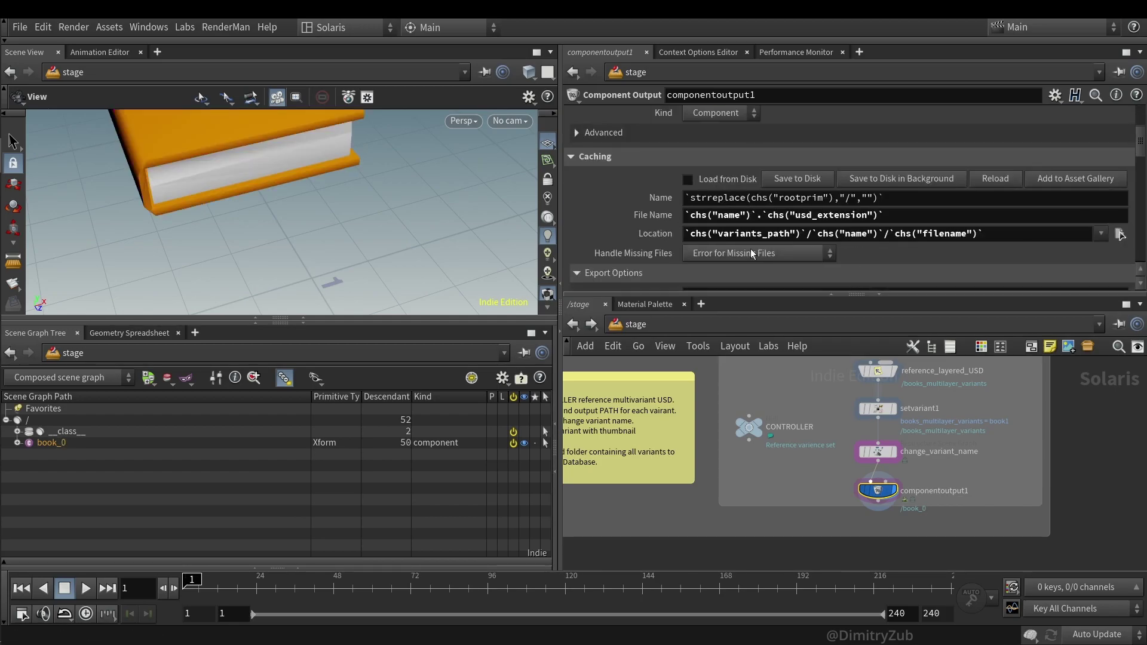
scroll(752, 254, "up", 4)
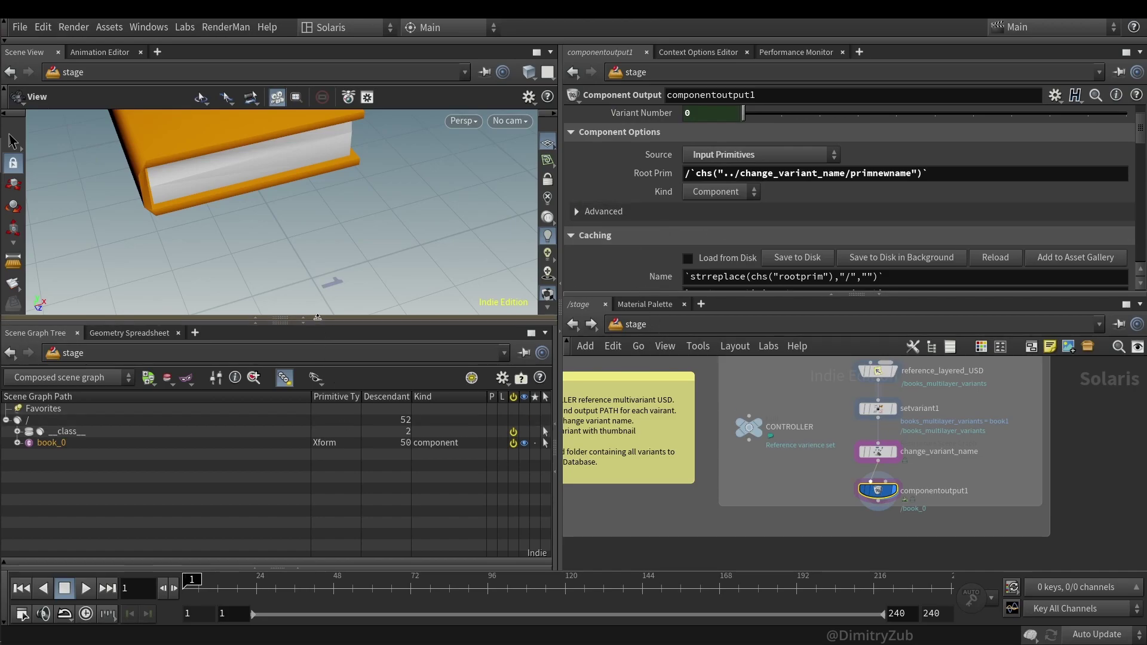
- Enlarge the 3D viewport pane and widen the network box around the nodes
left_click(317, 317)
left_click(317, 317)
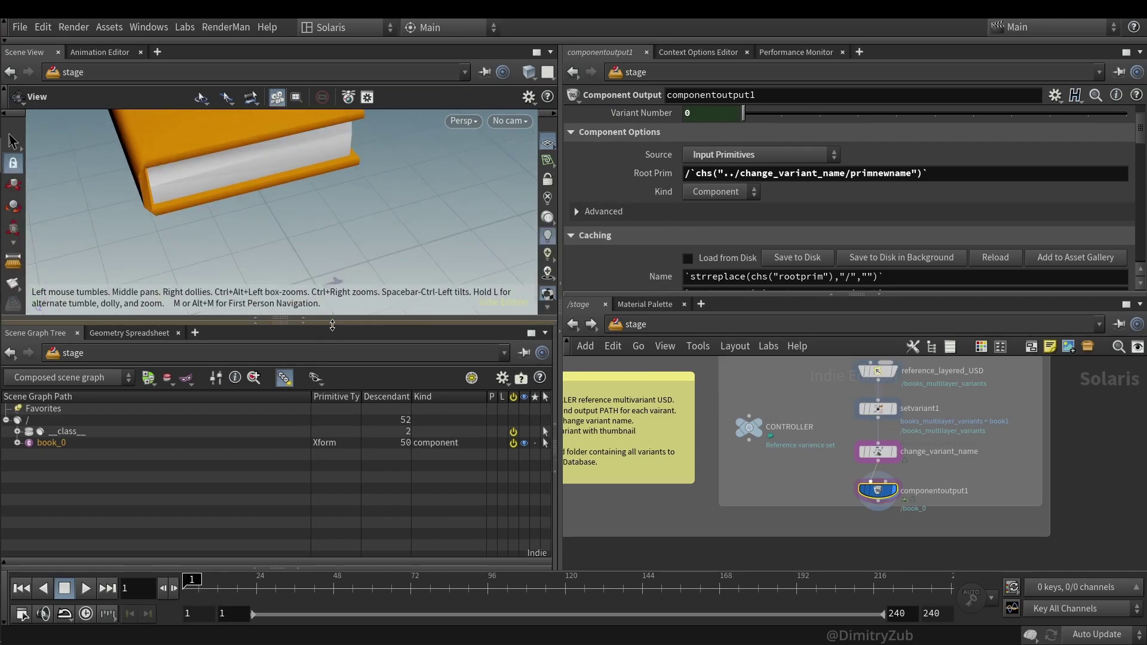
left_click_drag(333, 325, 332, 376)
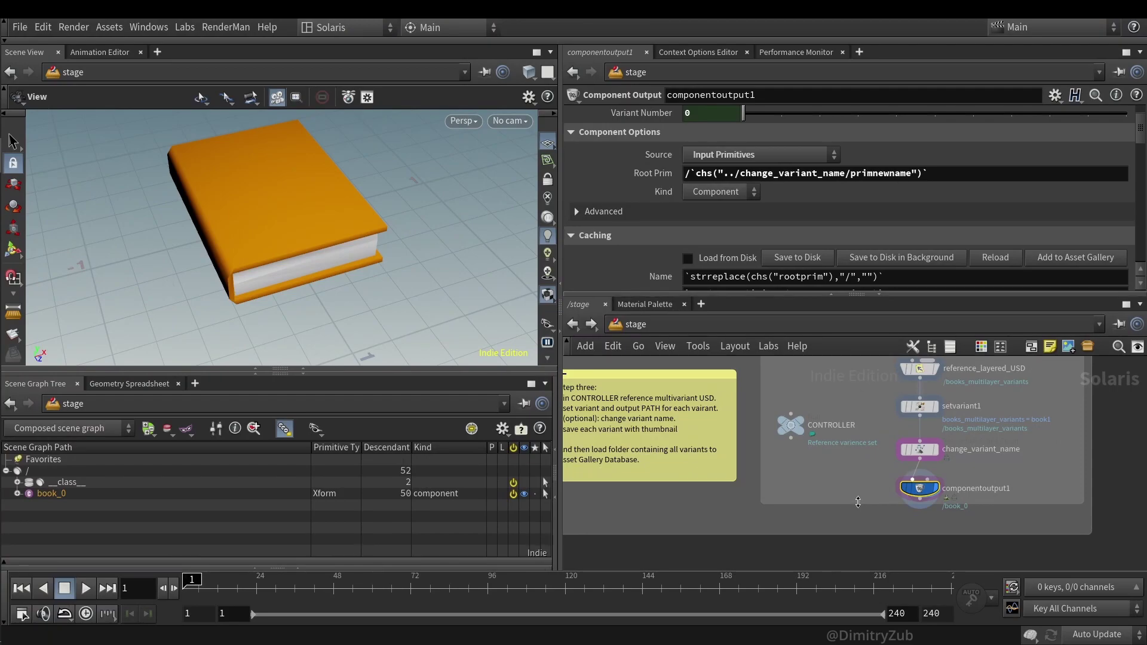
left_click_drag(858, 502, 858, 512)
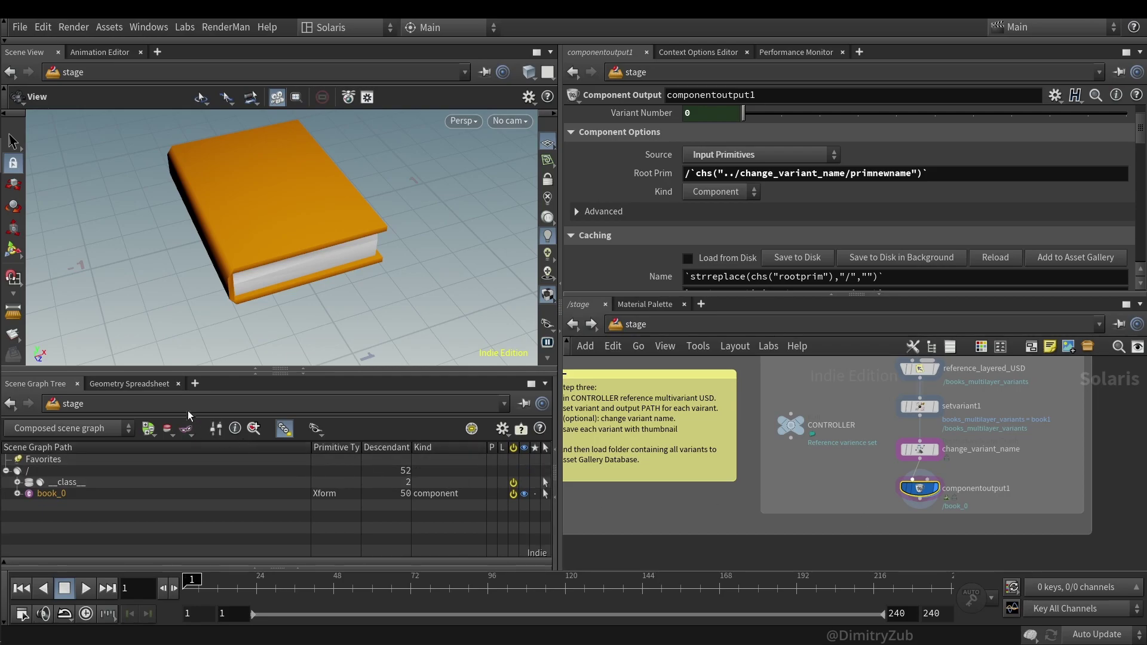
- Add a Layout Asset Gallery pane tab
left_click(195, 383)
mouse_move(239, 415)
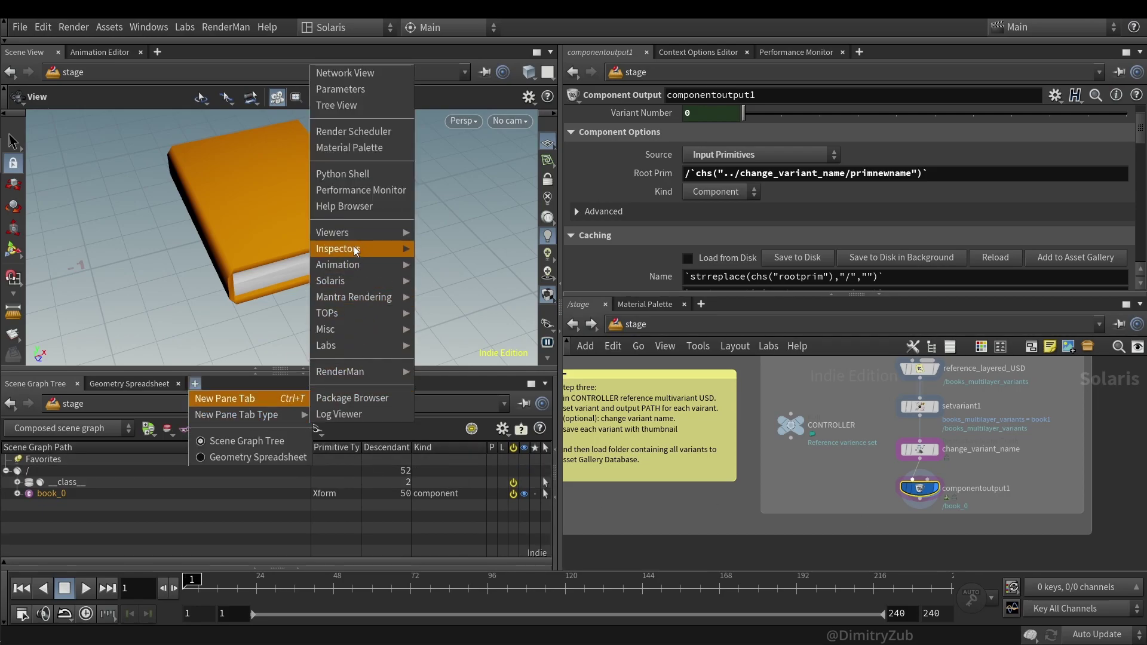
mouse_move(358, 281)
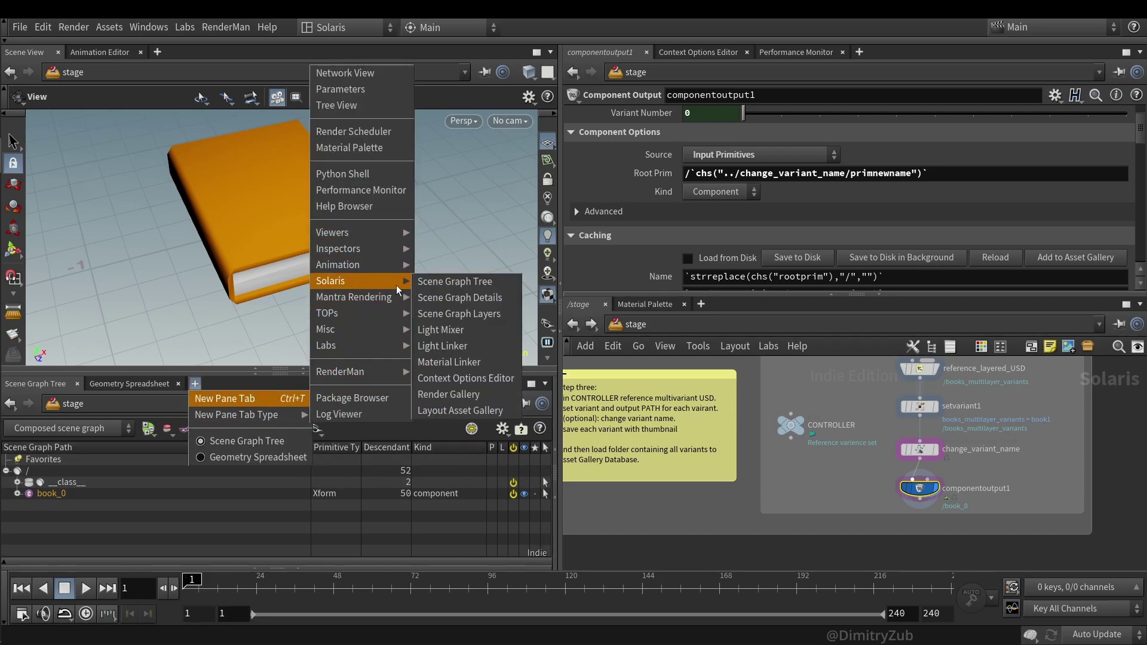
left_click(460, 410)
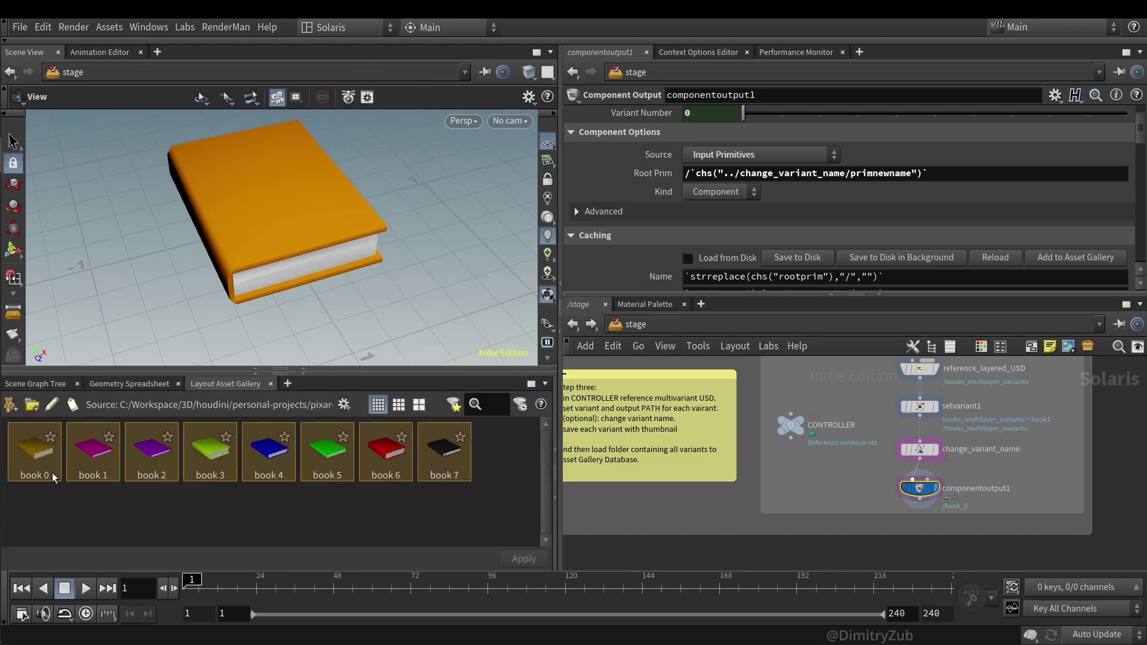
- Add the $HIP/book_asset_gallery folder as an asset directory so books 0–7 appear
left_click(34, 410)
left_click(672, 313)
left_click_drag(783, 123, 571, 199)
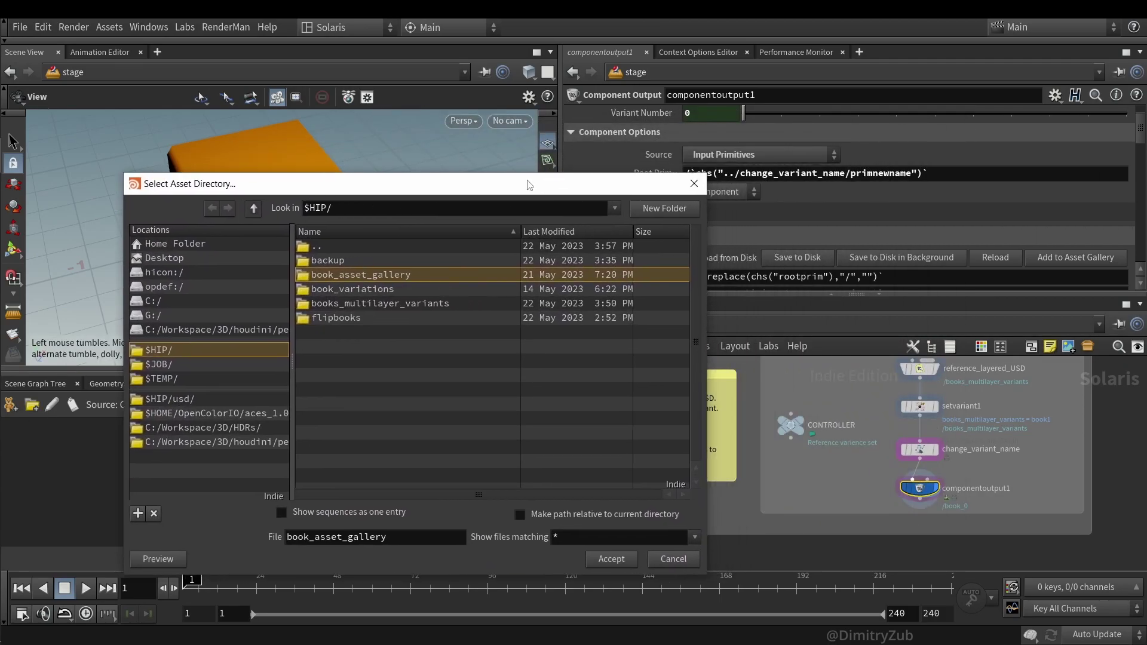
key("Escape")
scroll(756, 125, "up", 1)
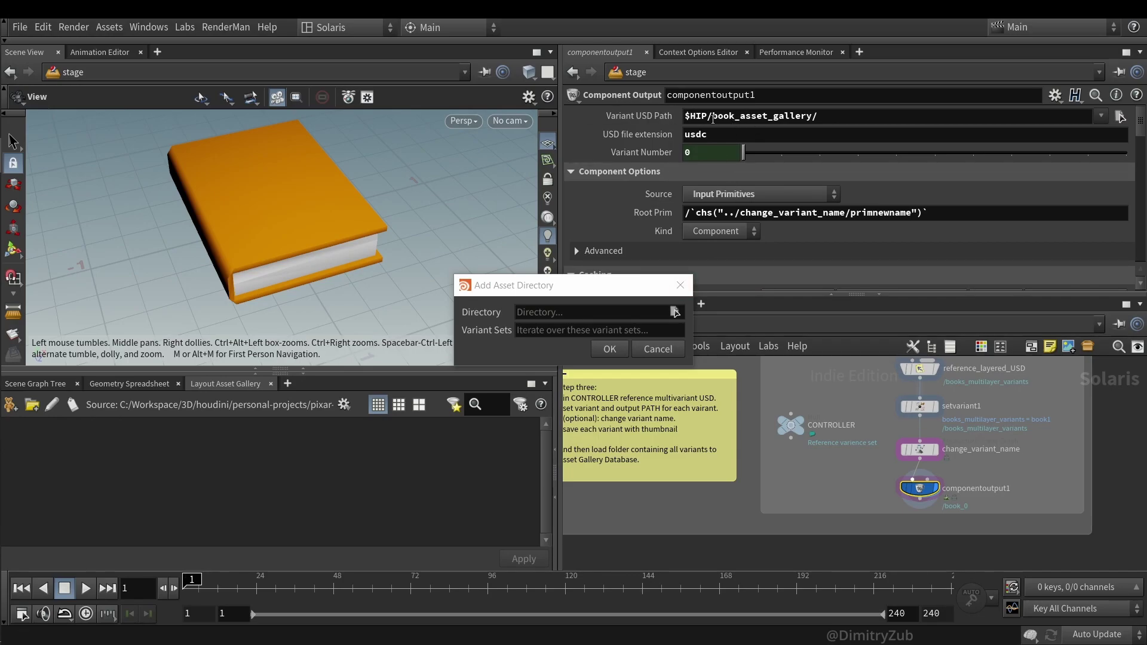
left_click(675, 312)
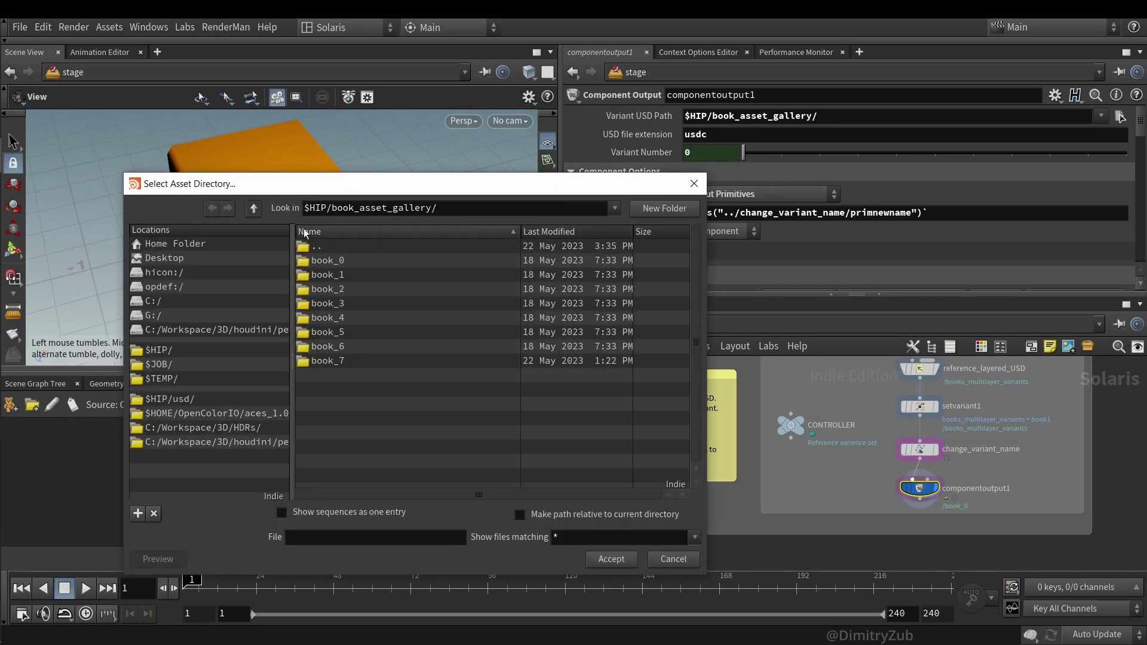
left_click(253, 208)
left_click(358, 275)
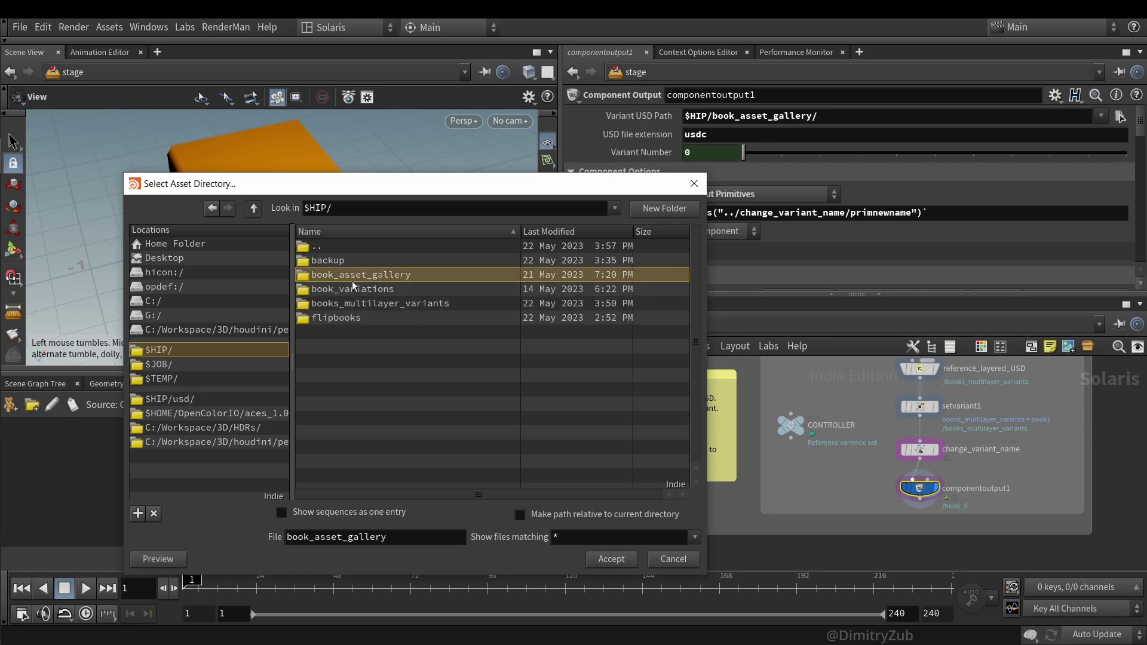
left_click(611, 559)
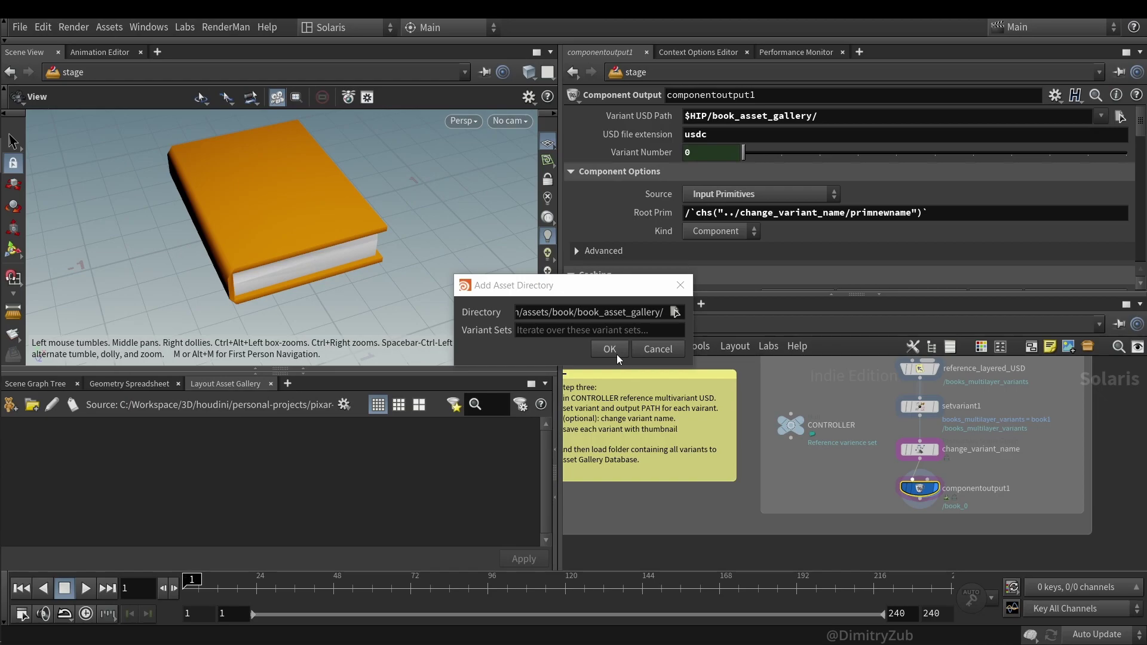
left_click(616, 353)
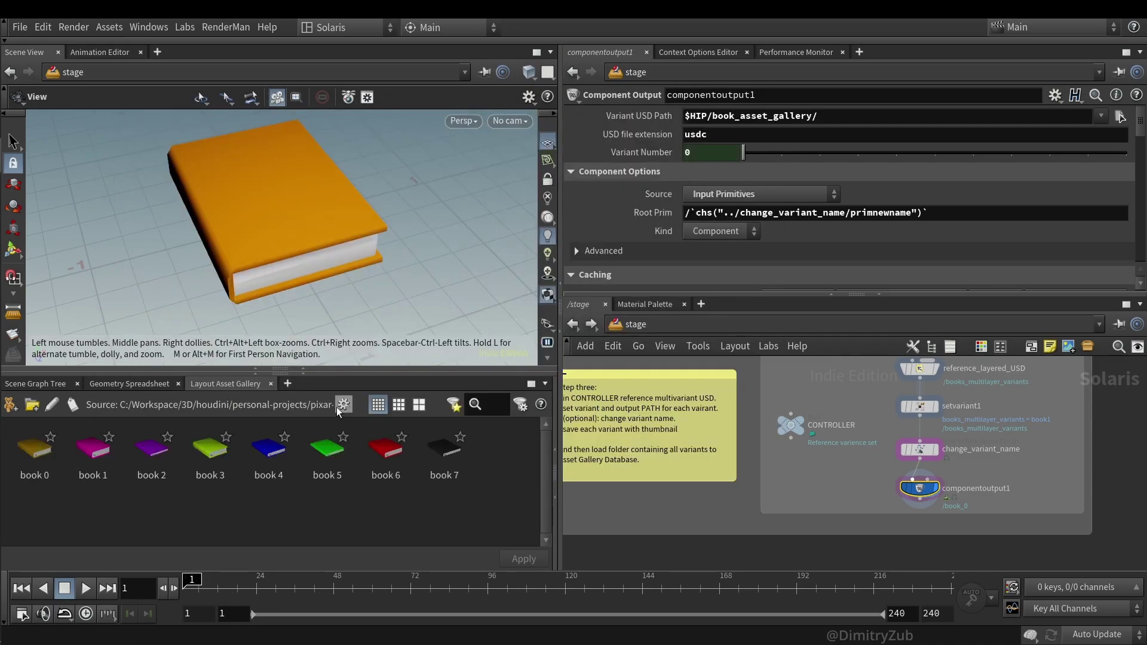
left_click(339, 407)
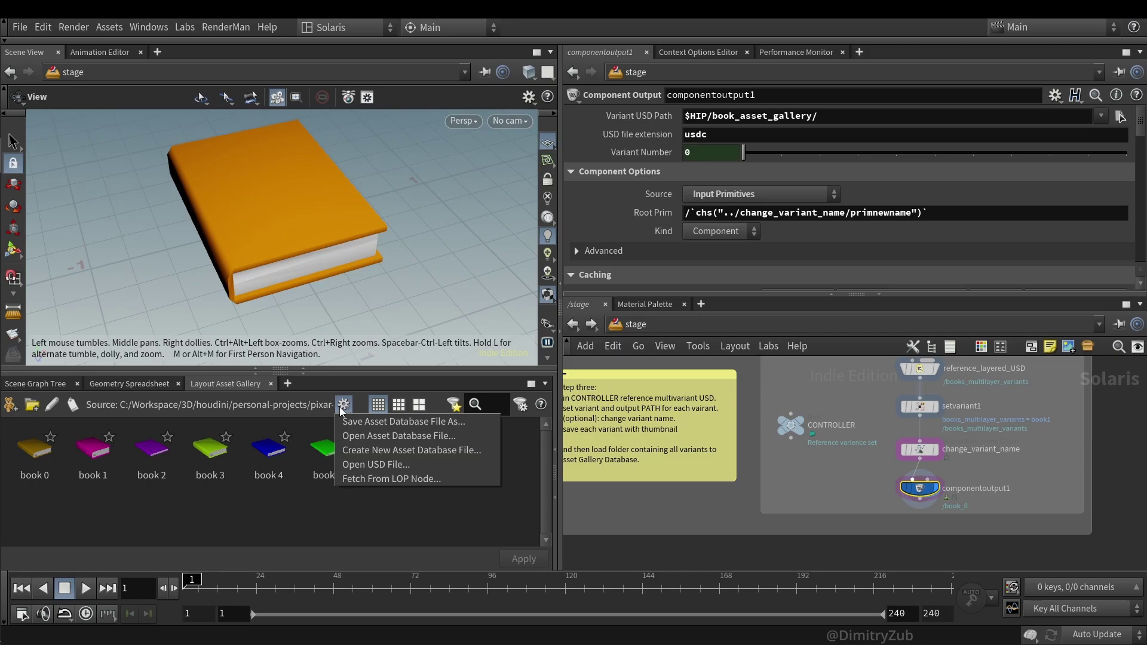
left_click(374, 452)
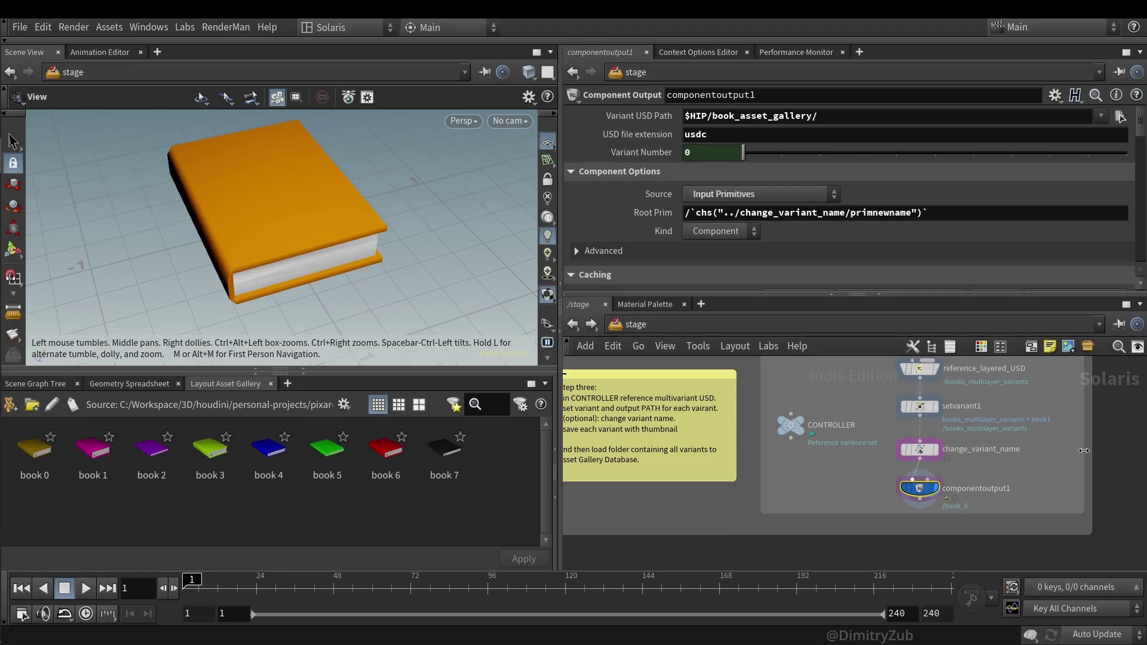
key("h")
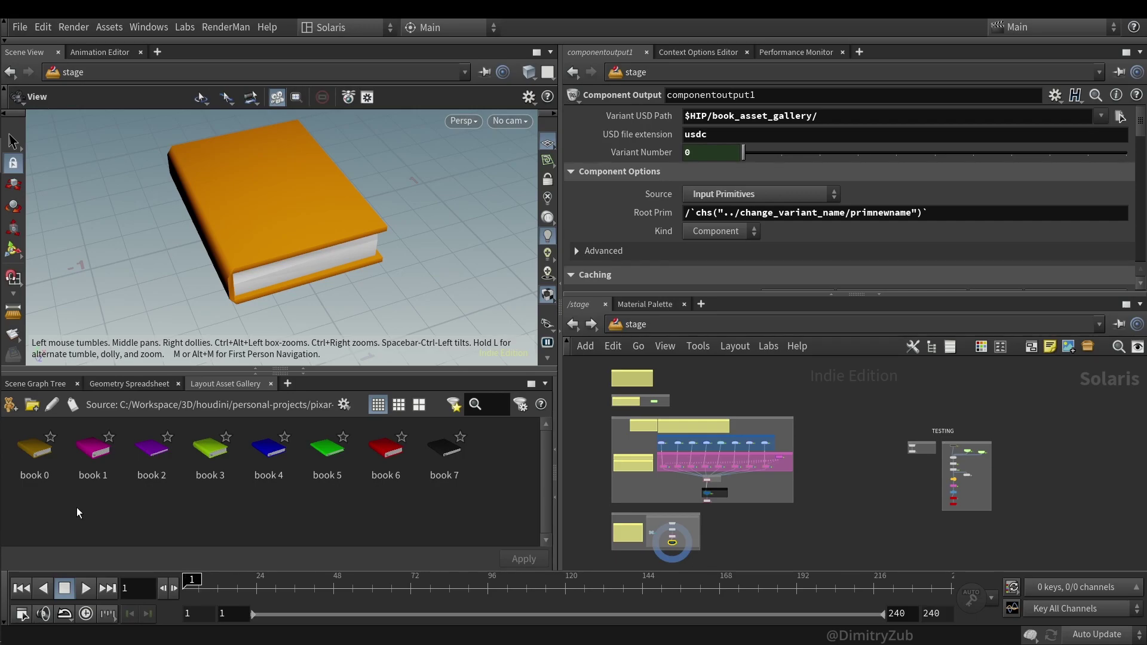
- Display the layout2 stacked books, then select the drop1 simulation node
scroll(955, 476, "up", 3)
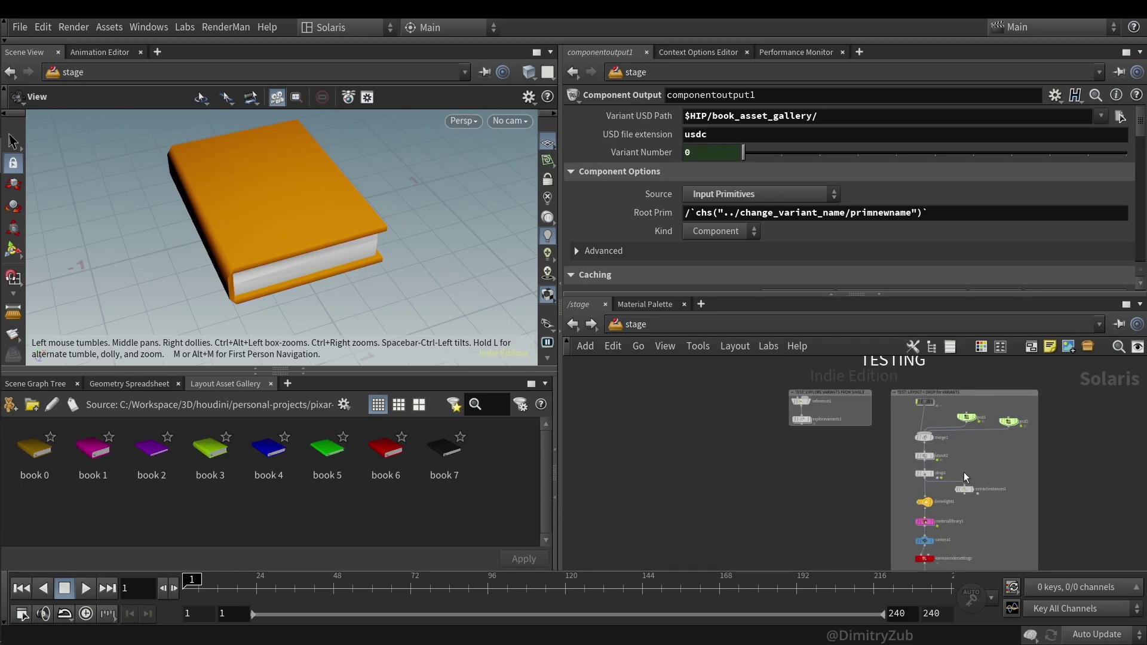
scroll(955, 474, "up", 2)
left_click(925, 456)
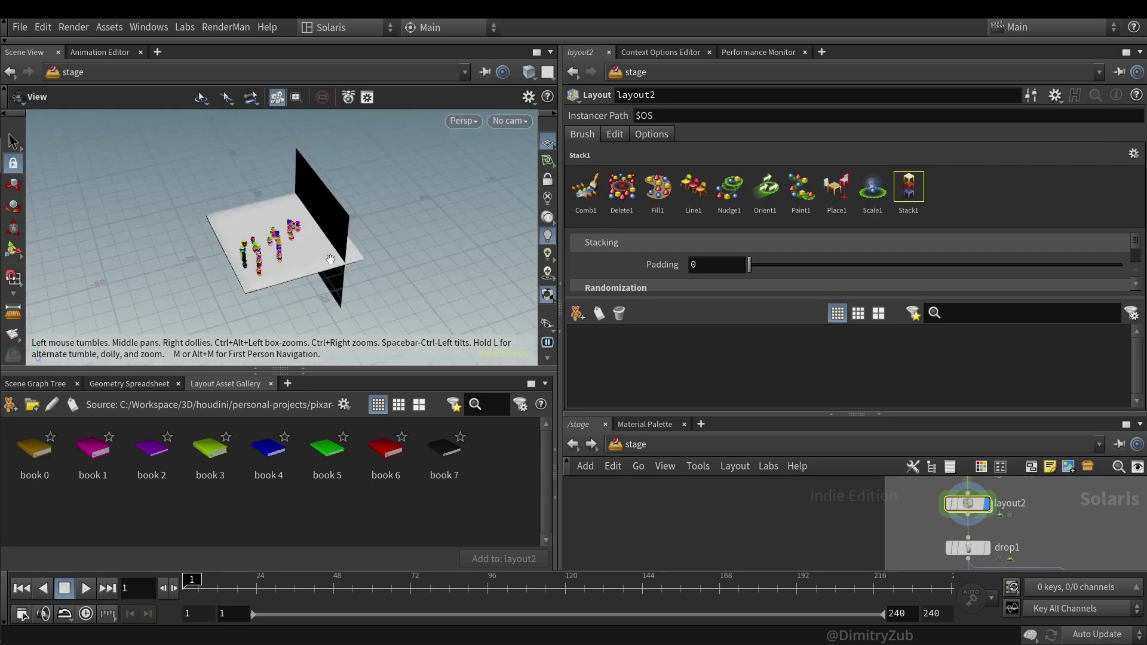
scroll(323, 256, "up", 10)
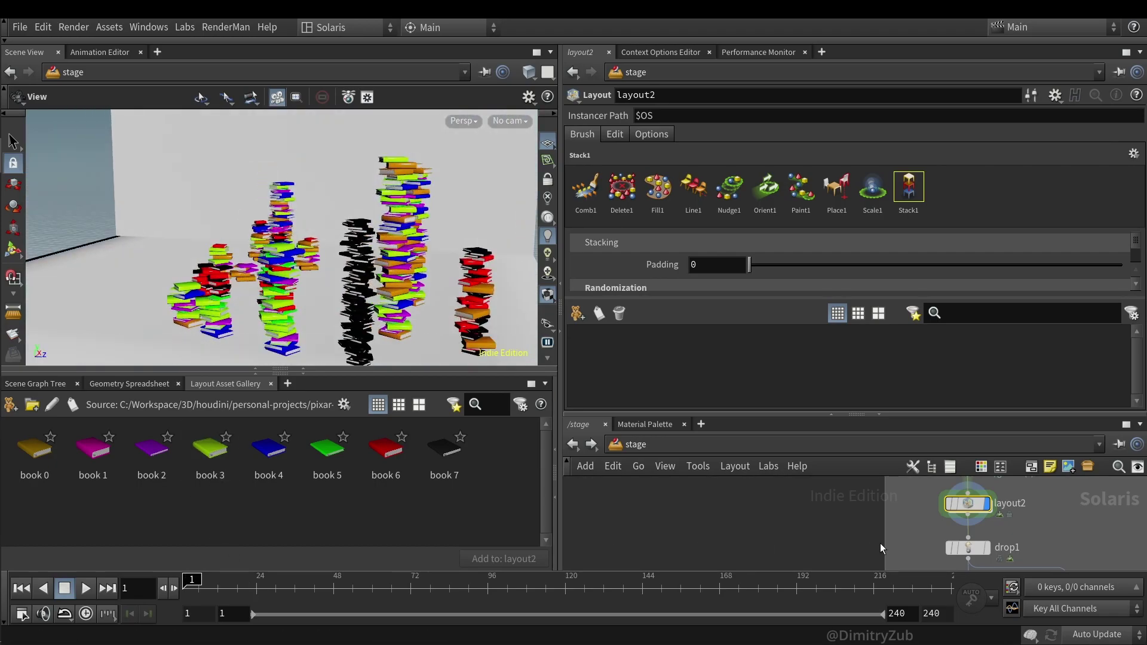
left_click(966, 547)
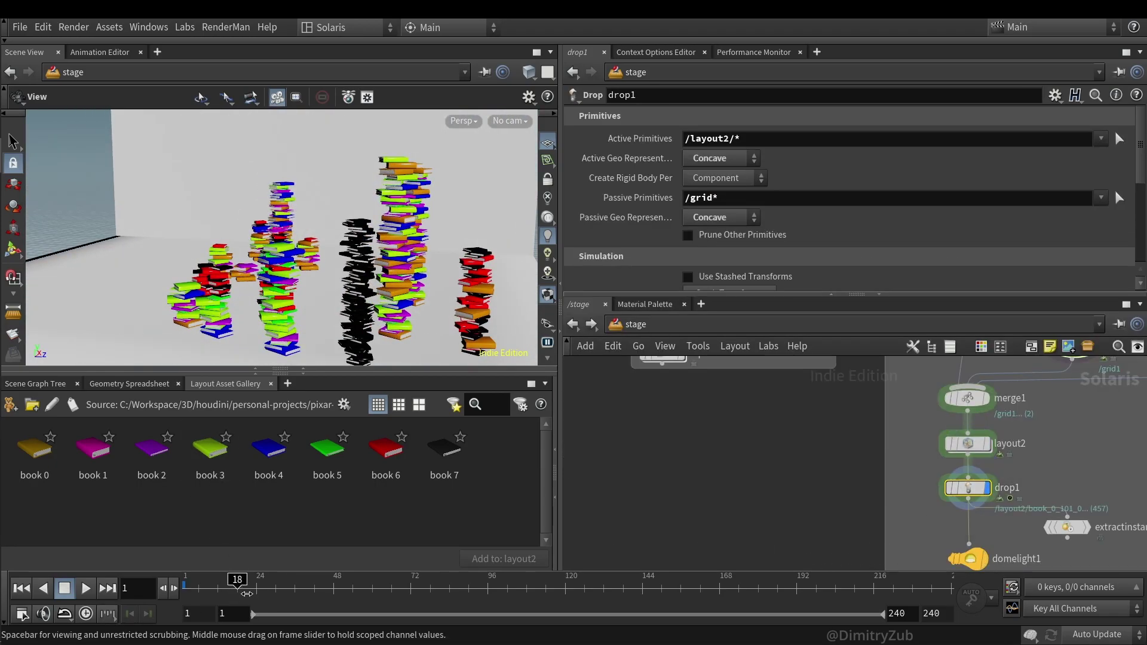
- Run the drop1 simulation to about frame 39 and orbit to watch the books topple
left_click(247, 593)
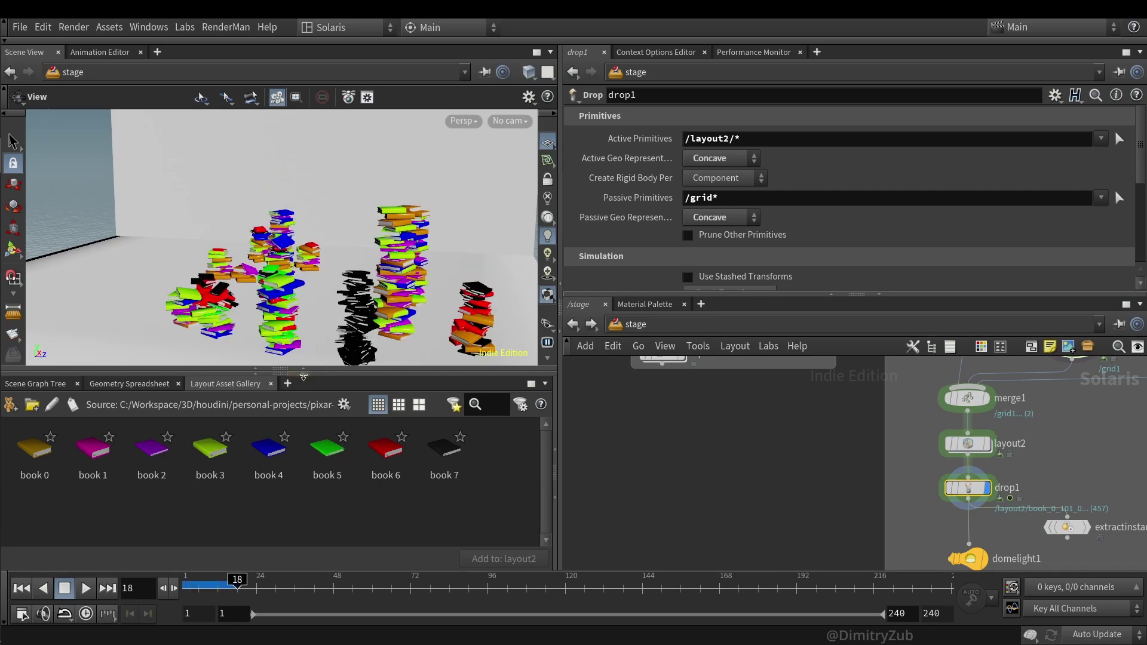
left_click(303, 373)
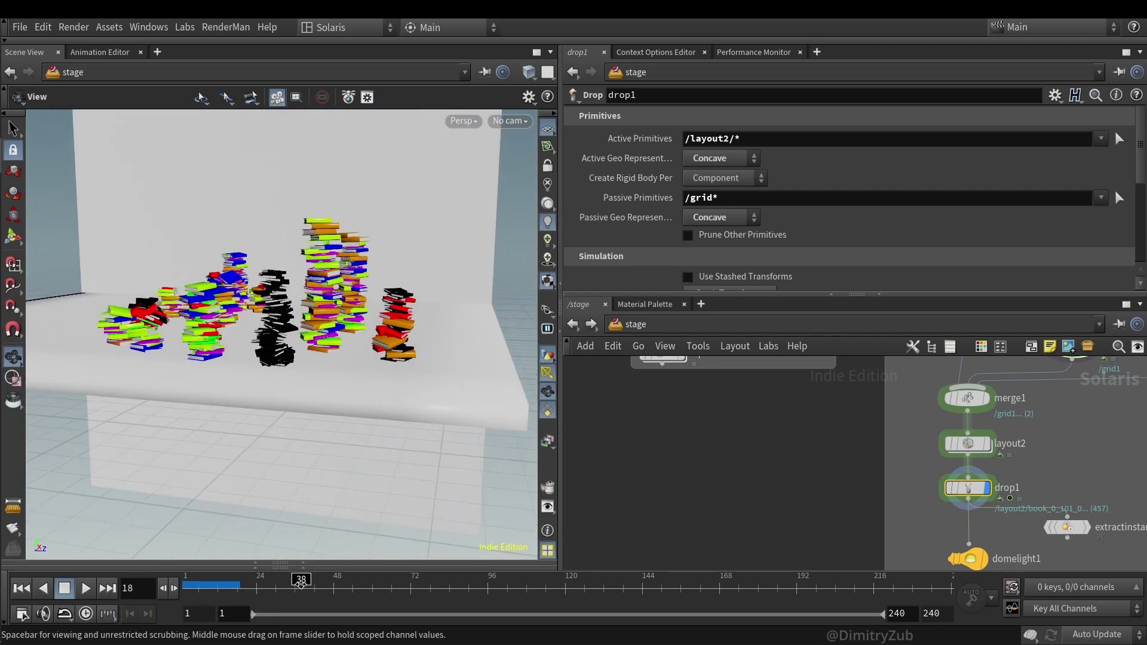
left_click(301, 581)
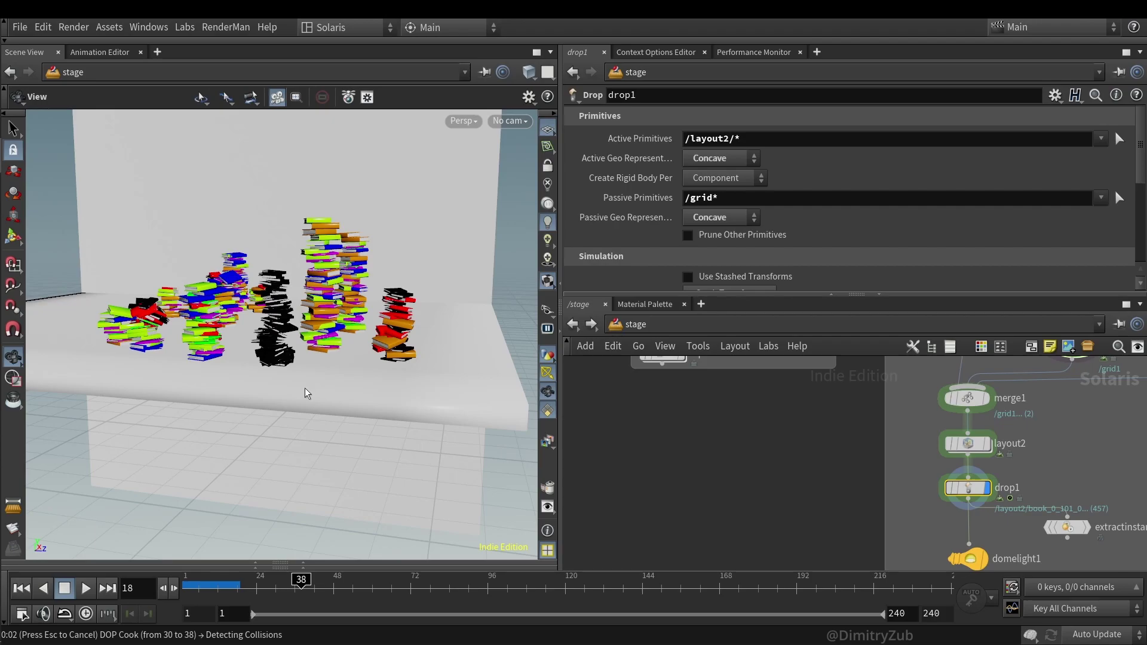
left_click_drag(282, 357, 257, 349)
key("f")
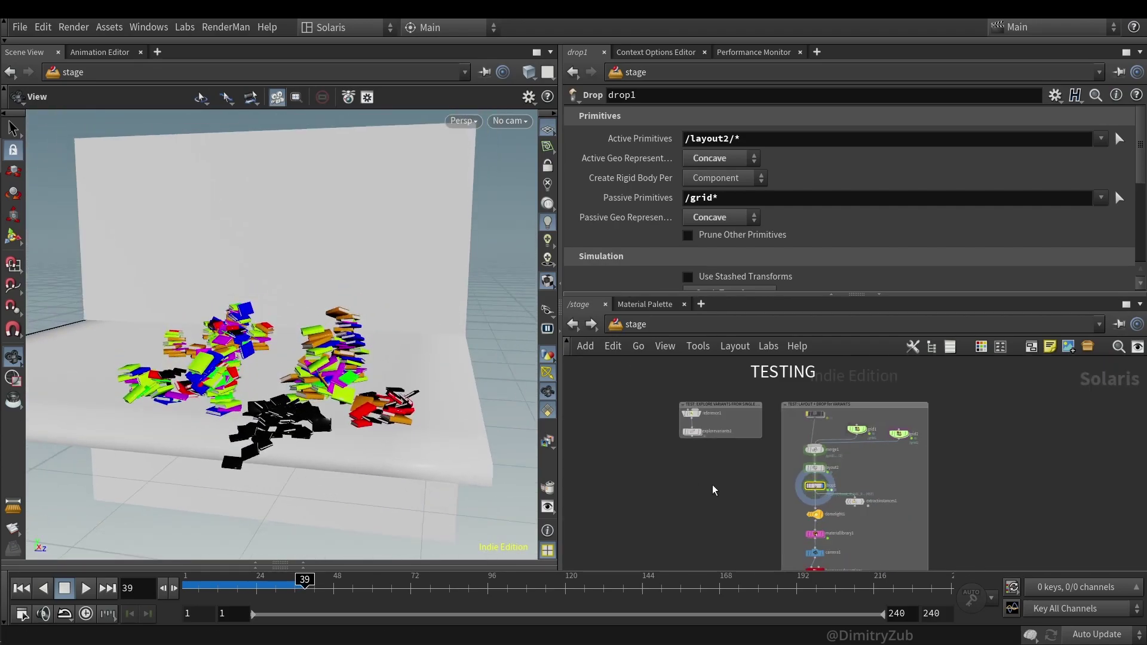
key("h")
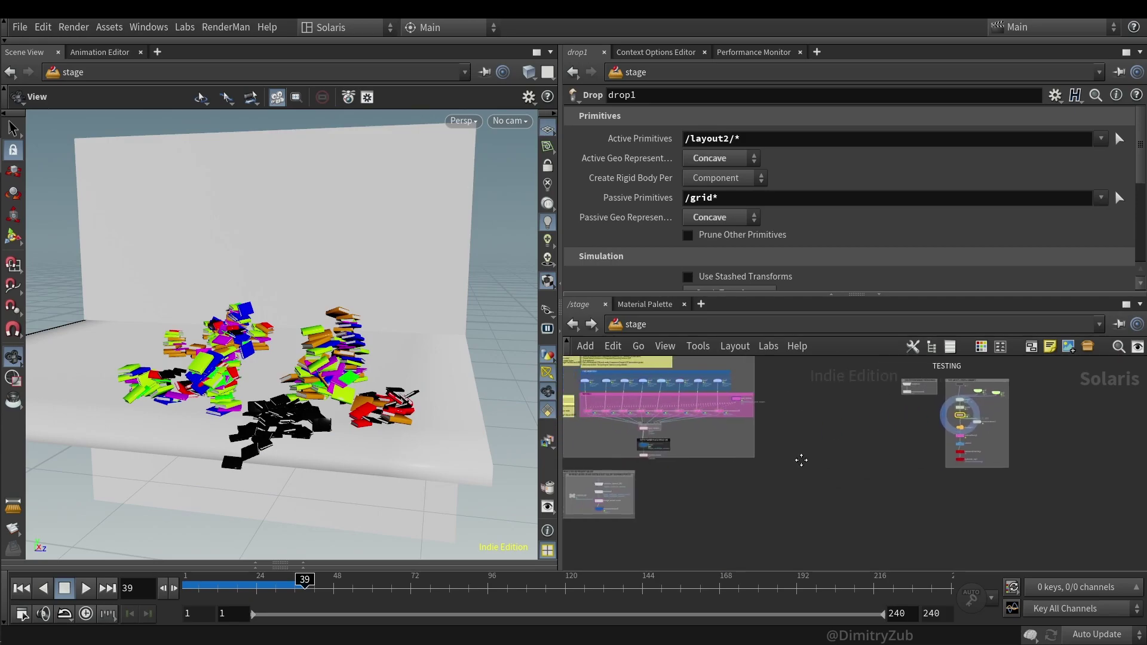